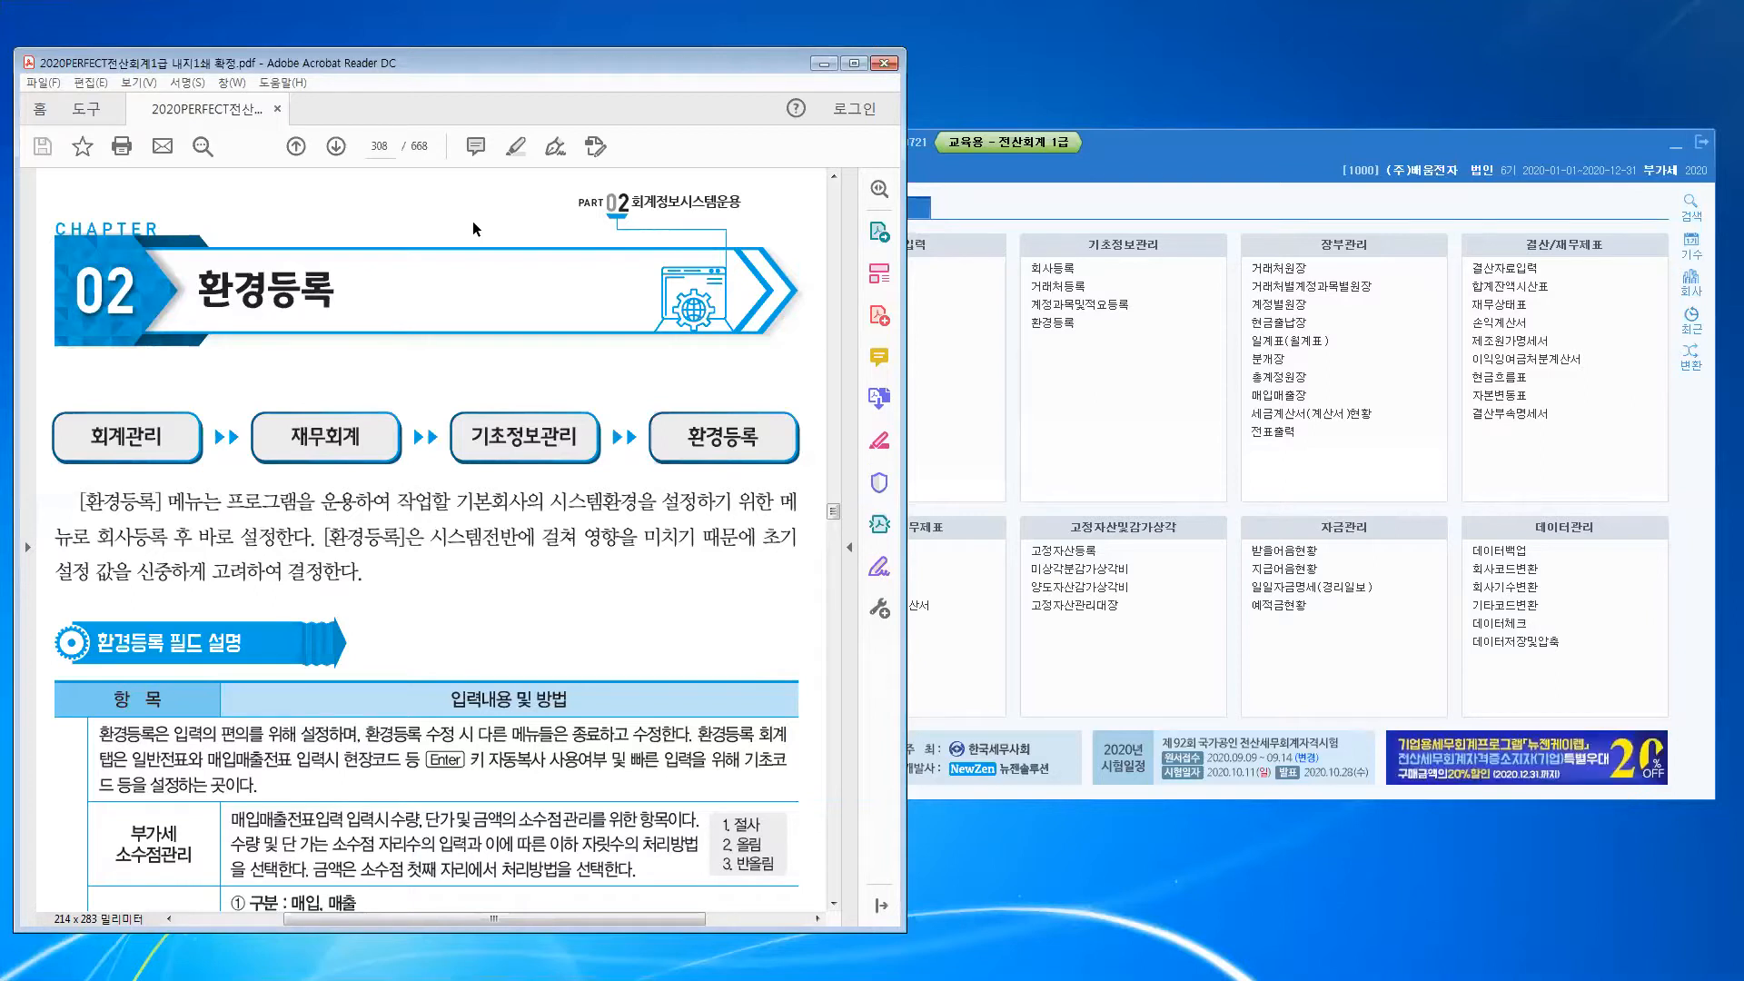
Step: Open 환경등록 and review the settings in its 회계, 원천 and 법인 sections
{"action": "left_click", "coordinate": [1213, 161]}
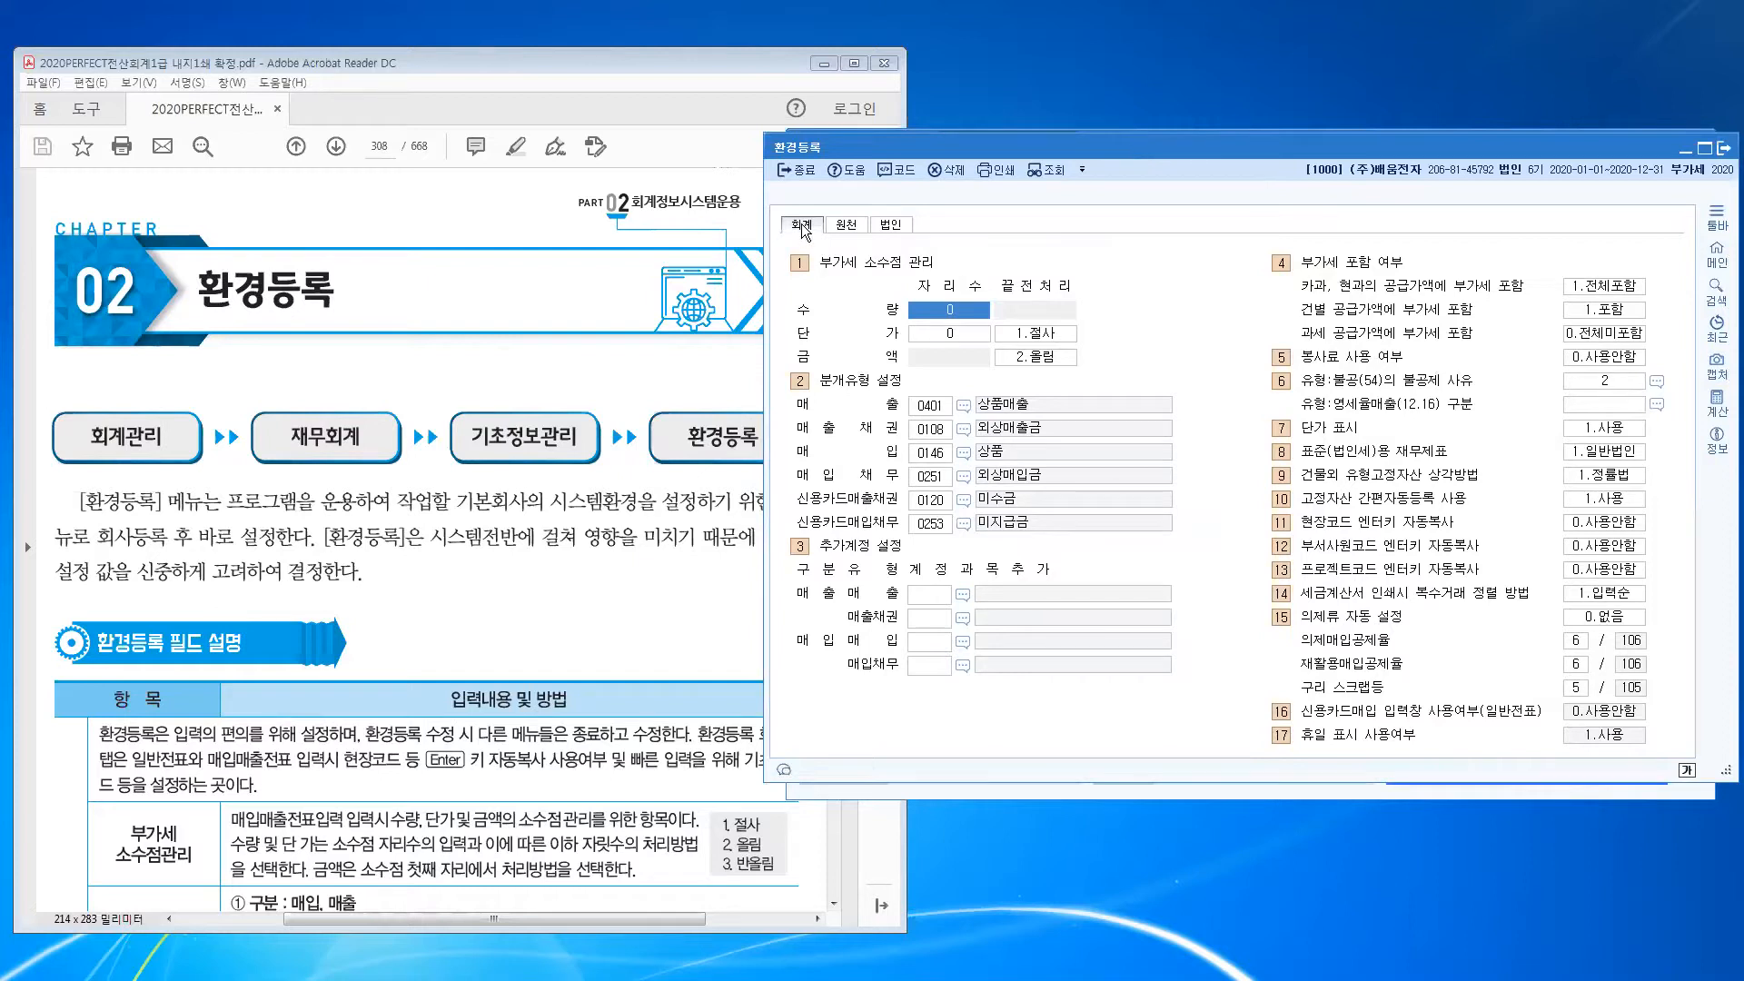
{"action": "left_click", "coordinate": [892, 227]}
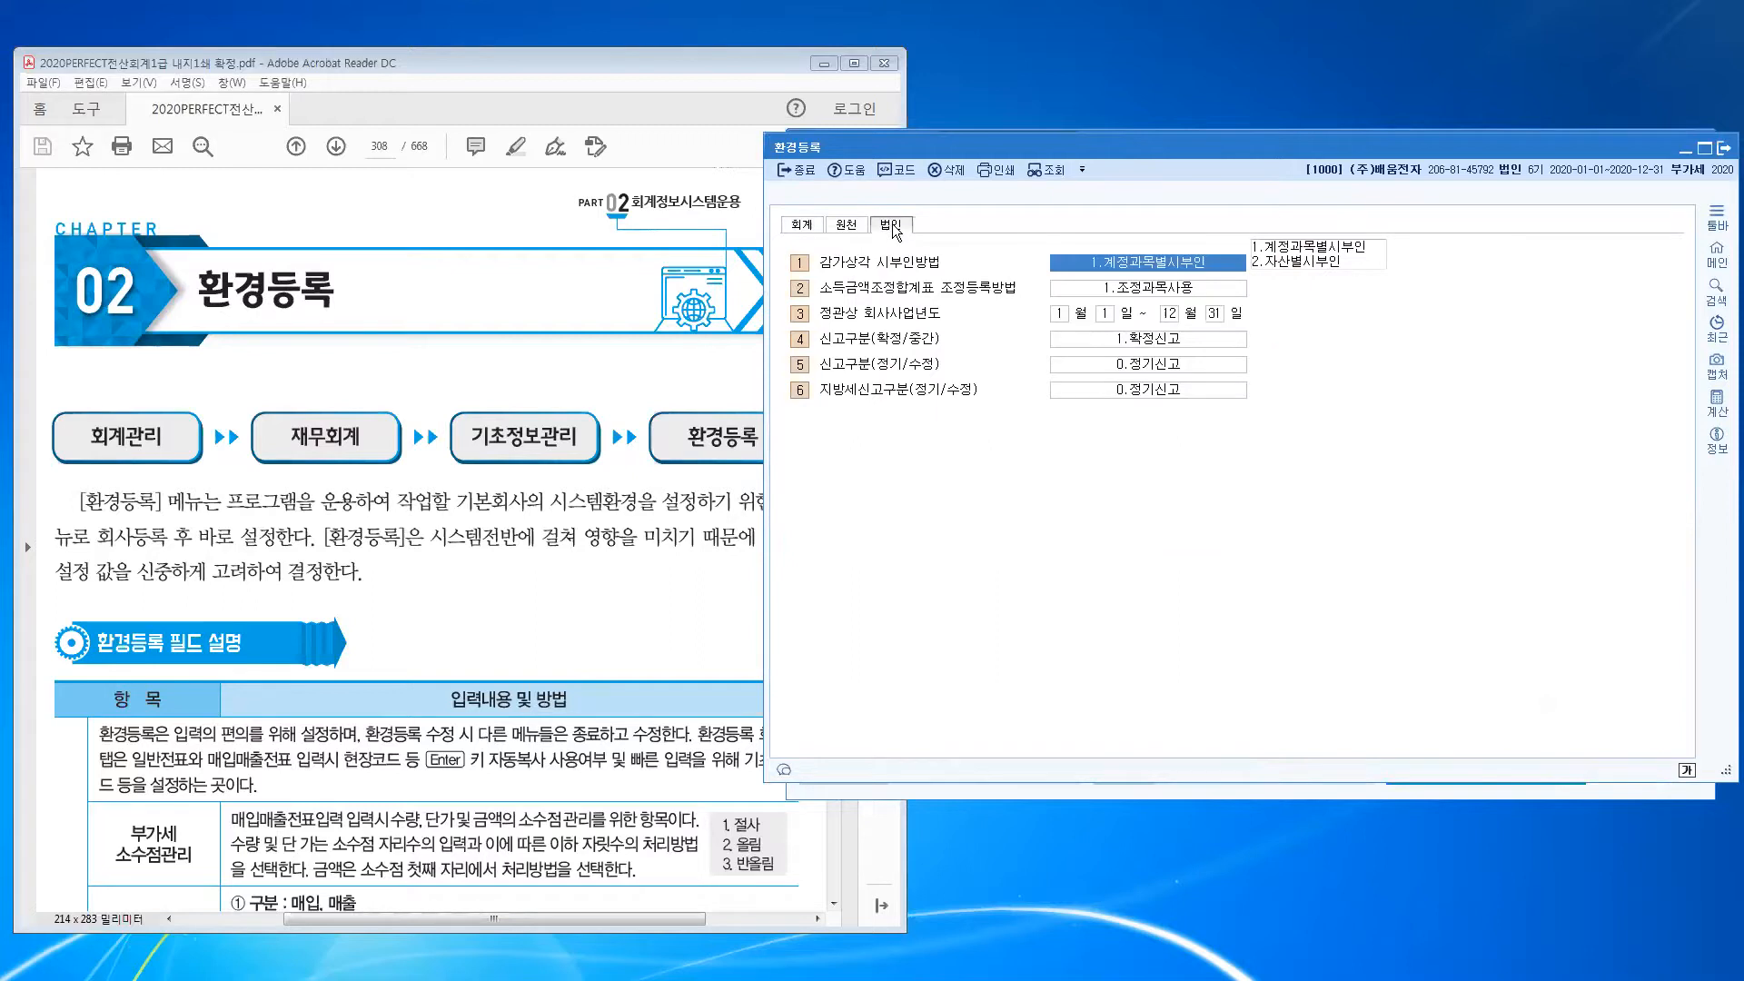
{"action": "left_click", "coordinate": [805, 229]}
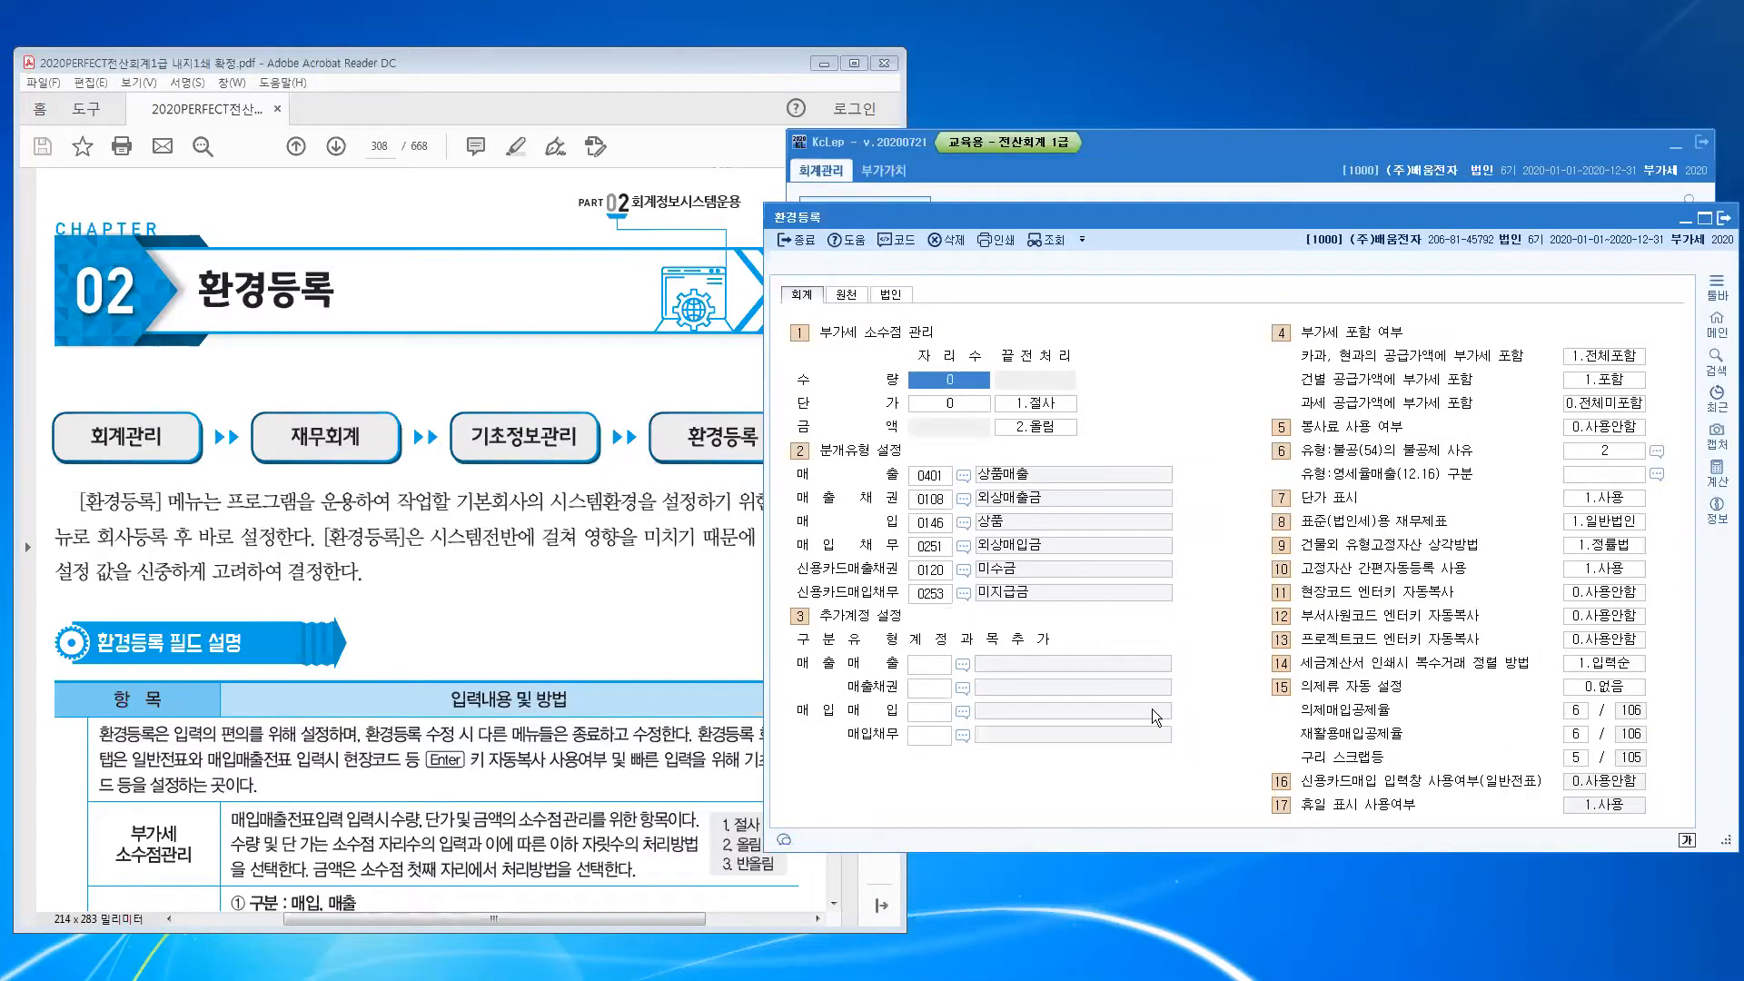
{"action": "left_click", "coordinate": [844, 296]}
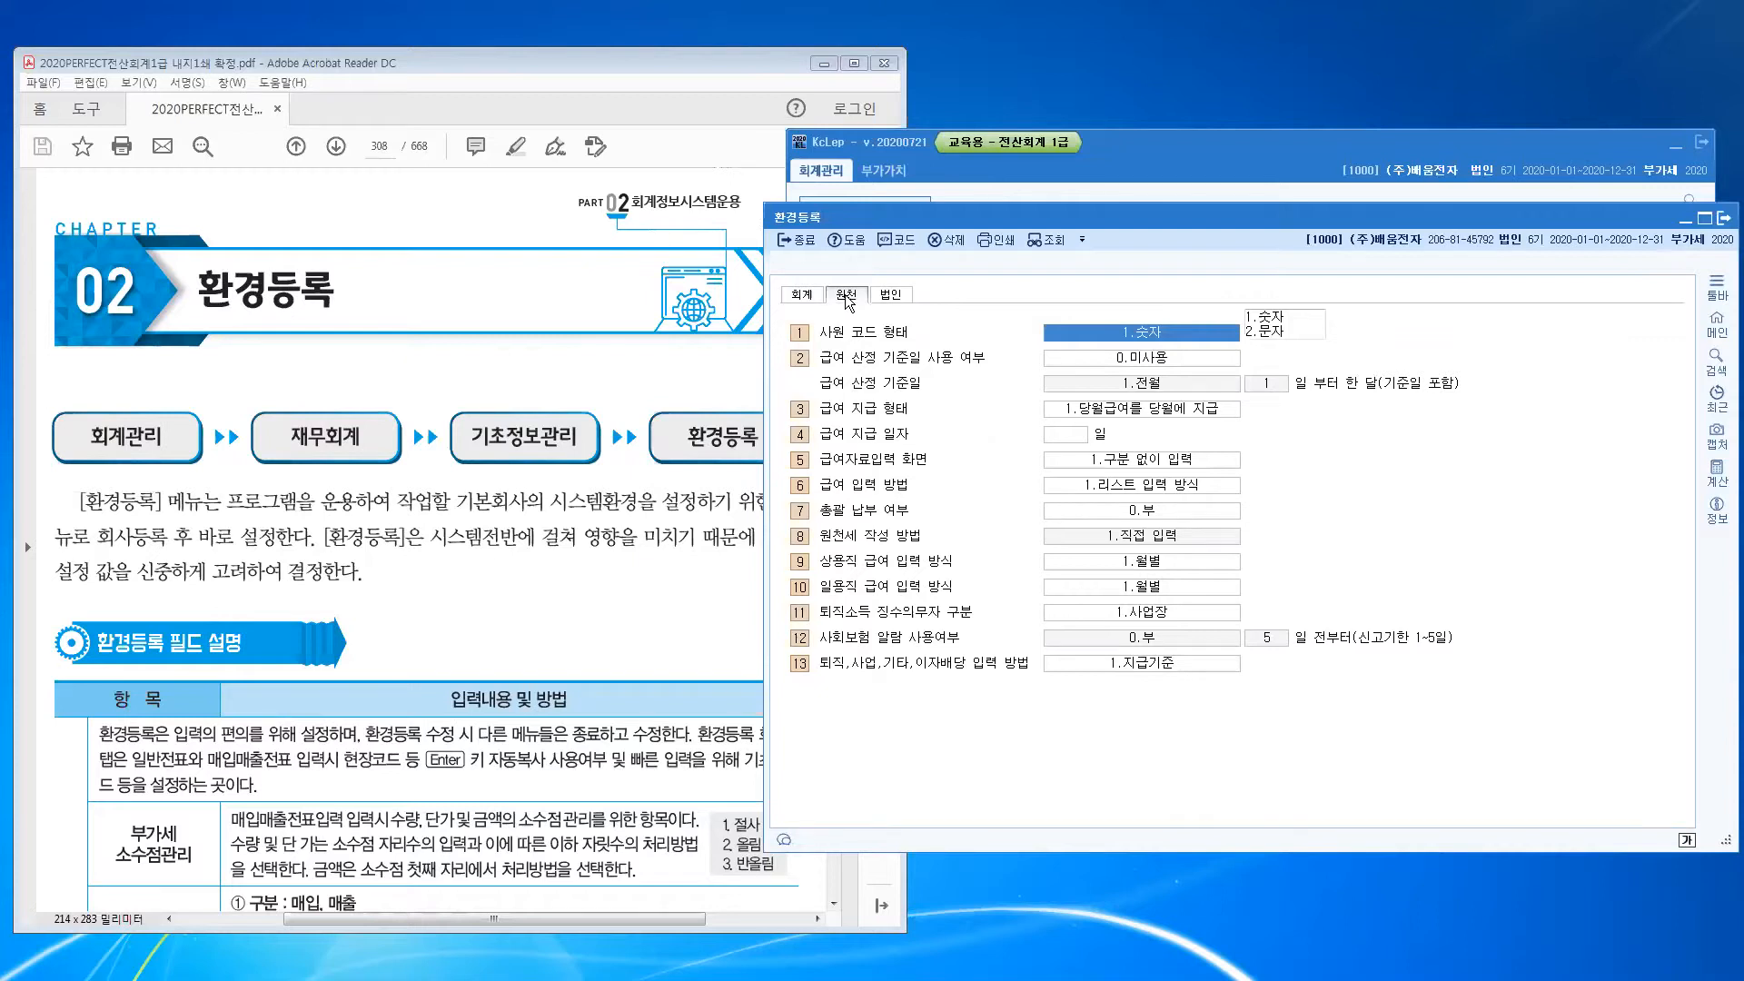
{"action": "left_click", "coordinate": [899, 294]}
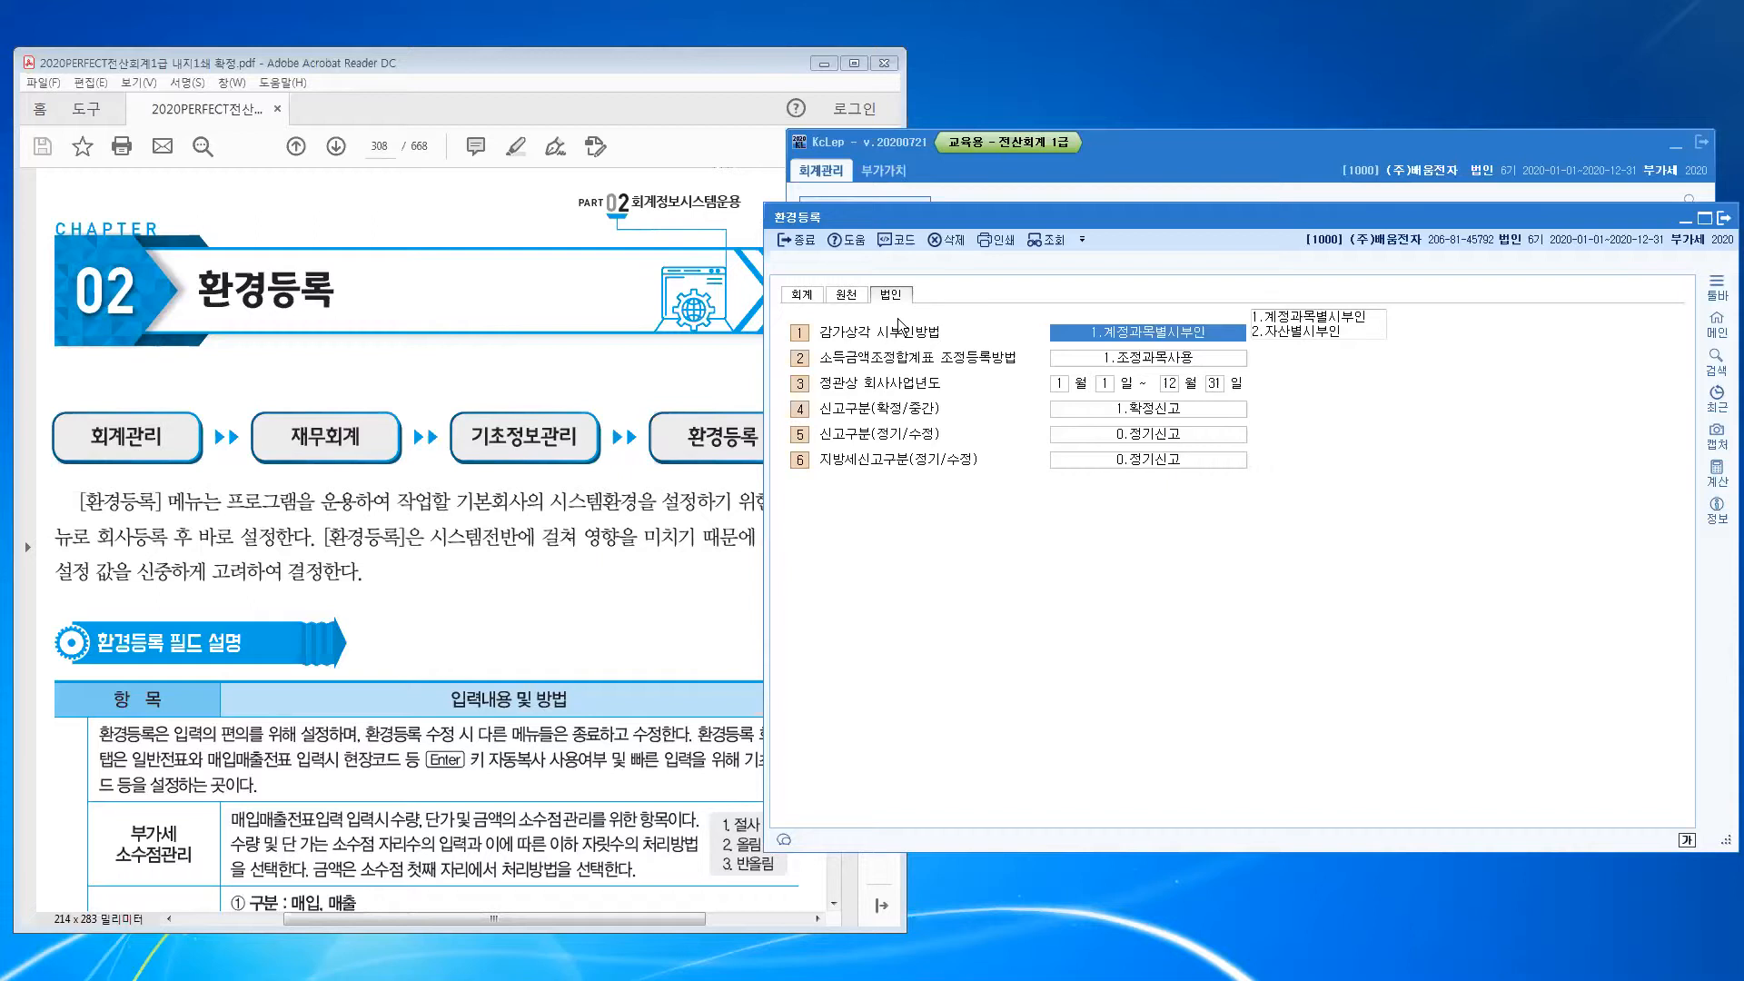
{"action": "left_click", "coordinate": [797, 298]}
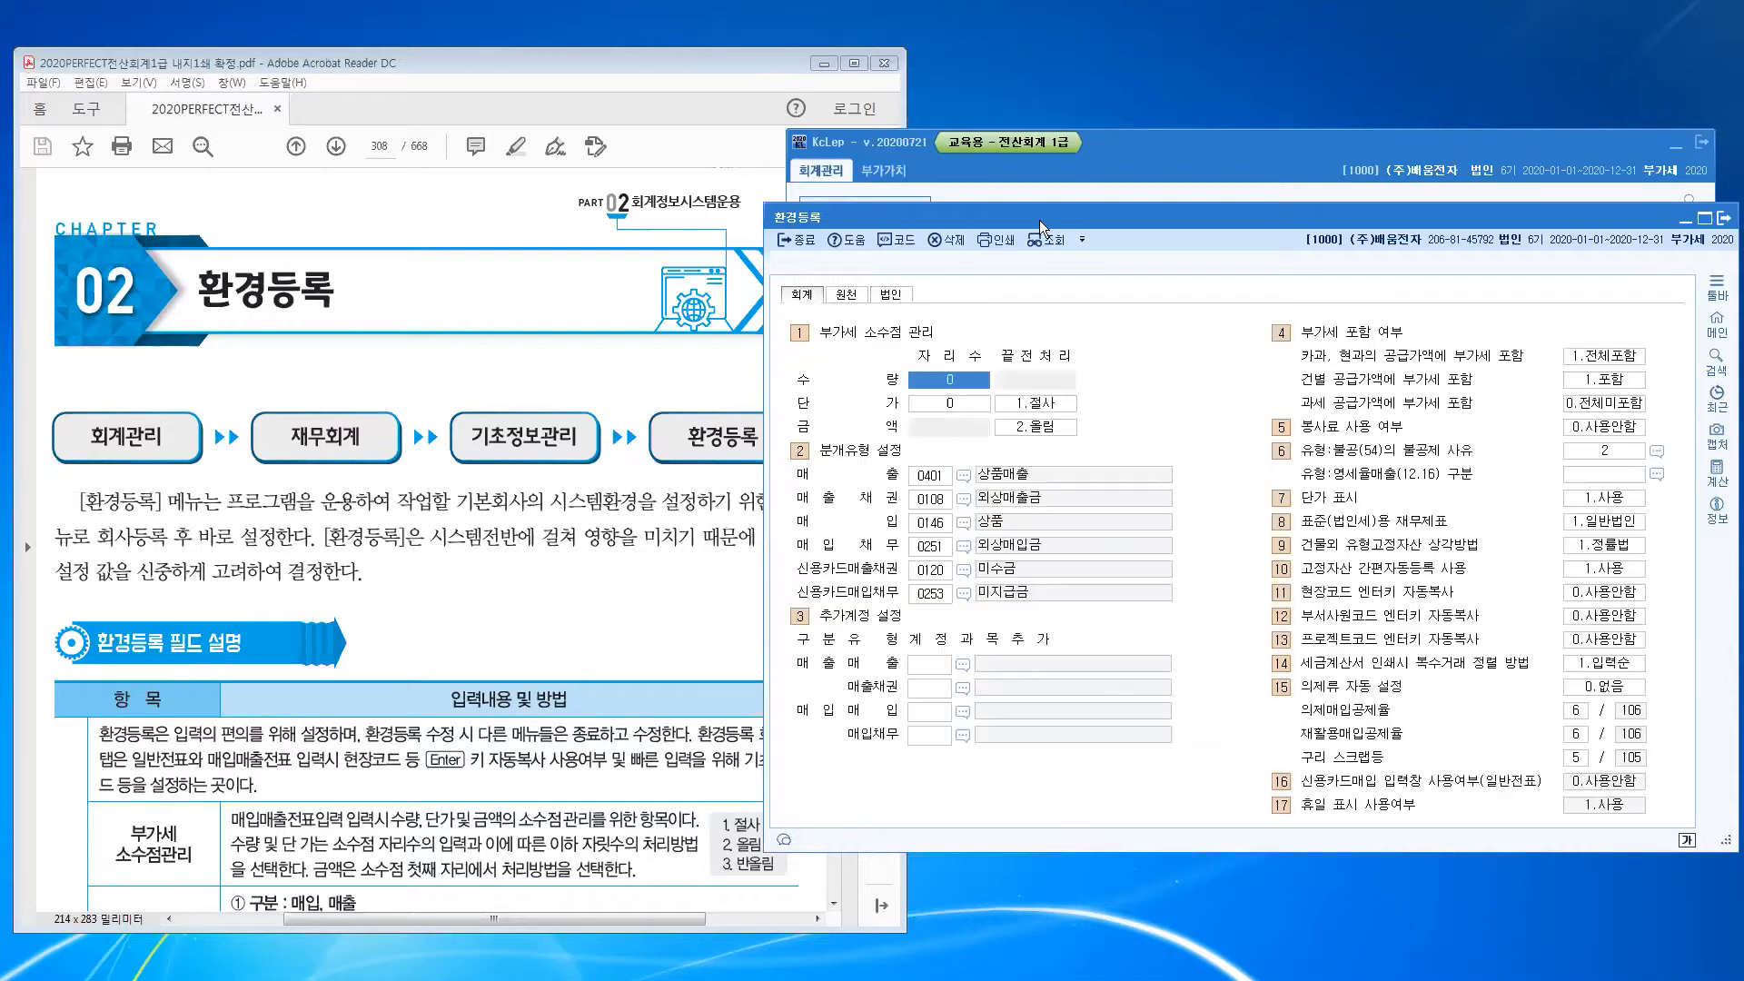
Step: Move the 환경등록 window aside over the PDF and open 매입매출전표입력 alongside it
{"action": "left_click_drag", "start_coordinate": [1041, 214], "coordinate": [1023, 106]}
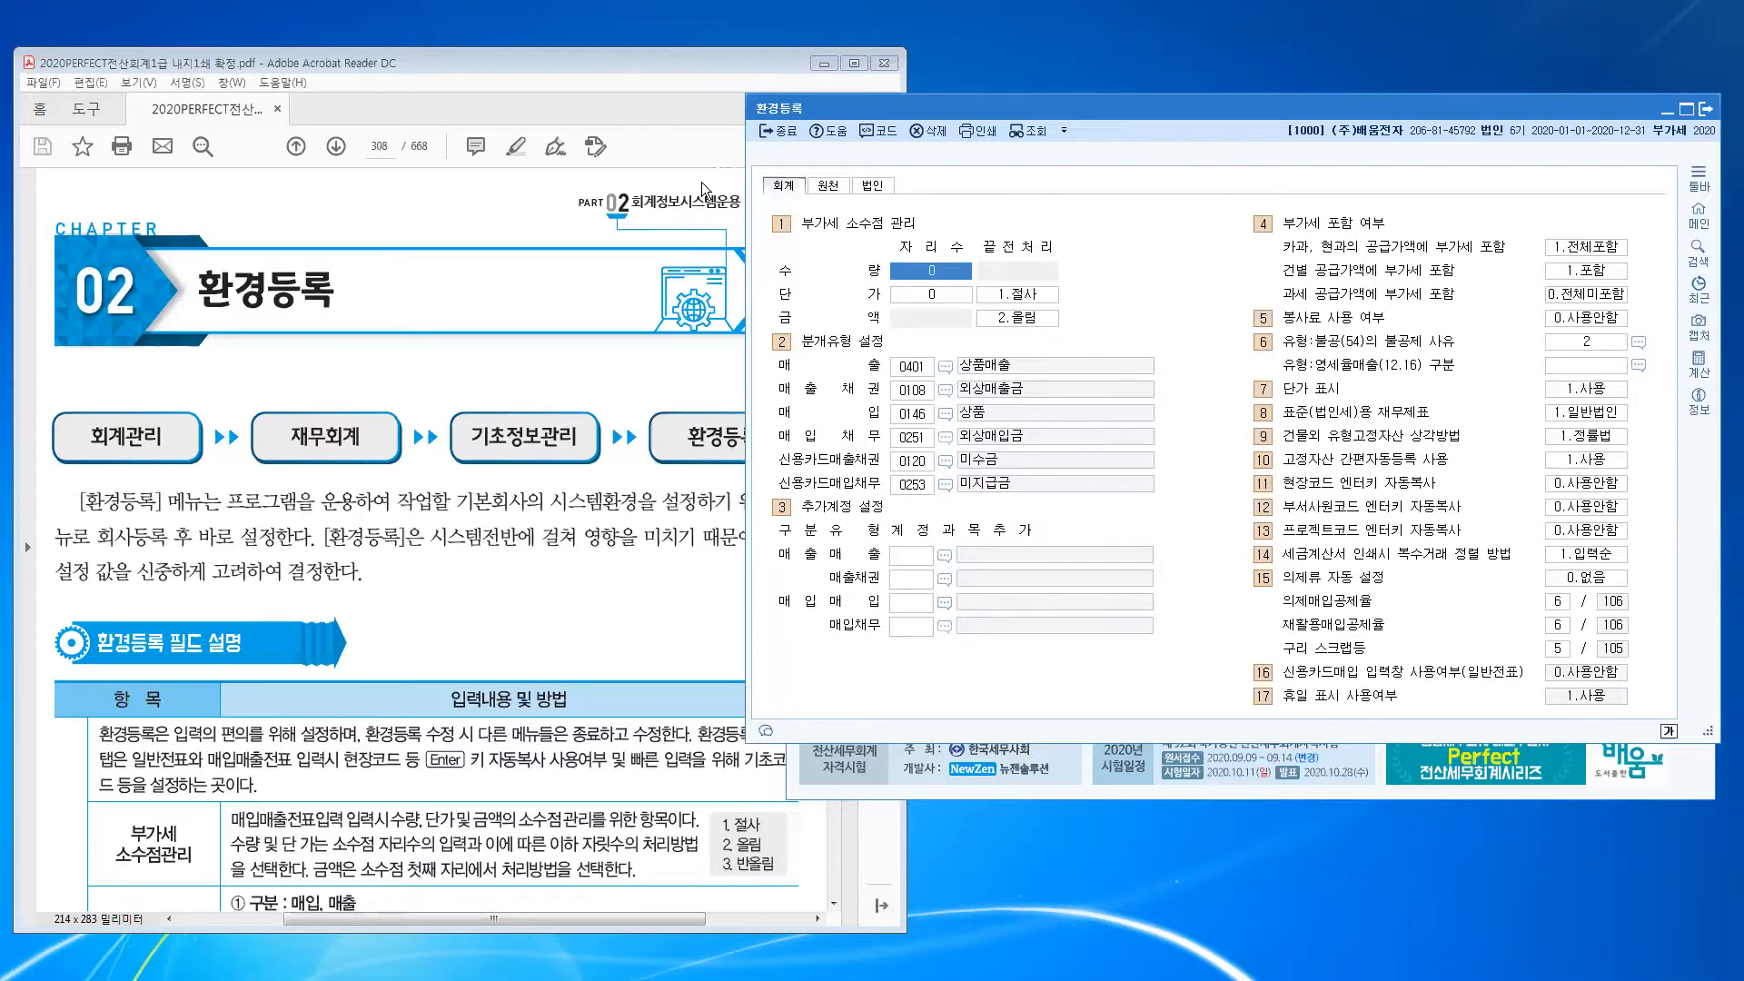
{"action": "left_click_drag", "start_coordinate": [1097, 118], "coordinate": [378, 119]}
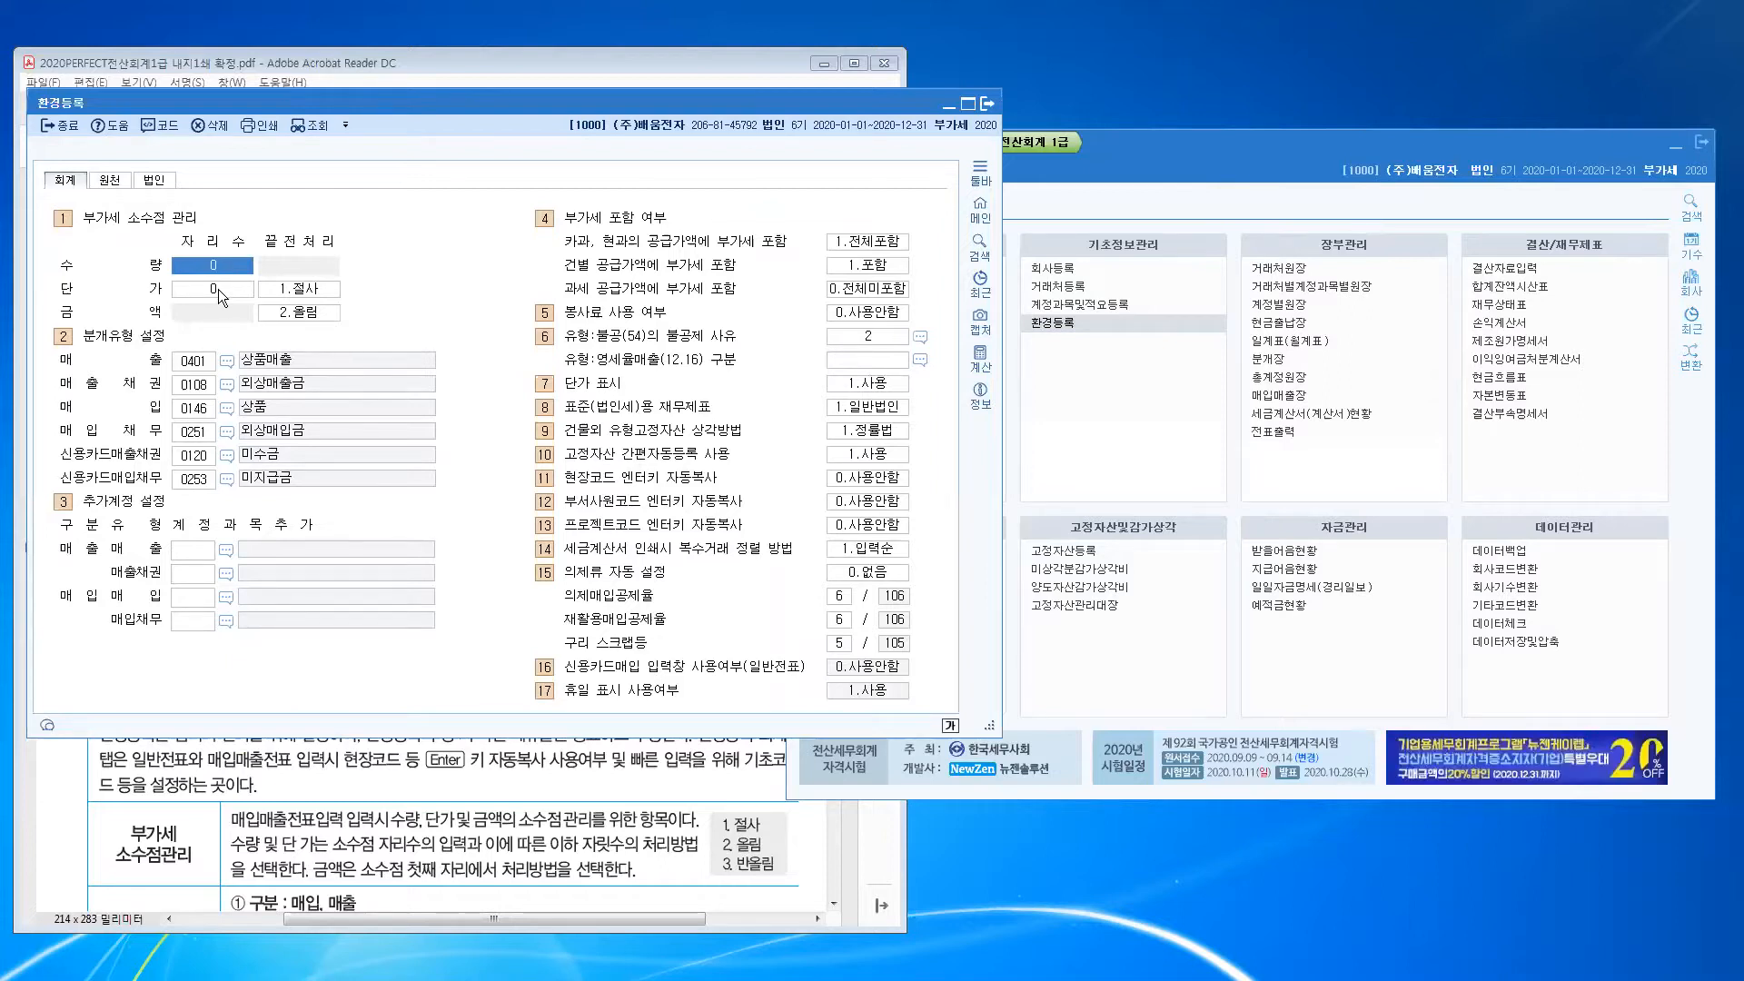
{"action": "left_click", "coordinate": [1228, 146]}
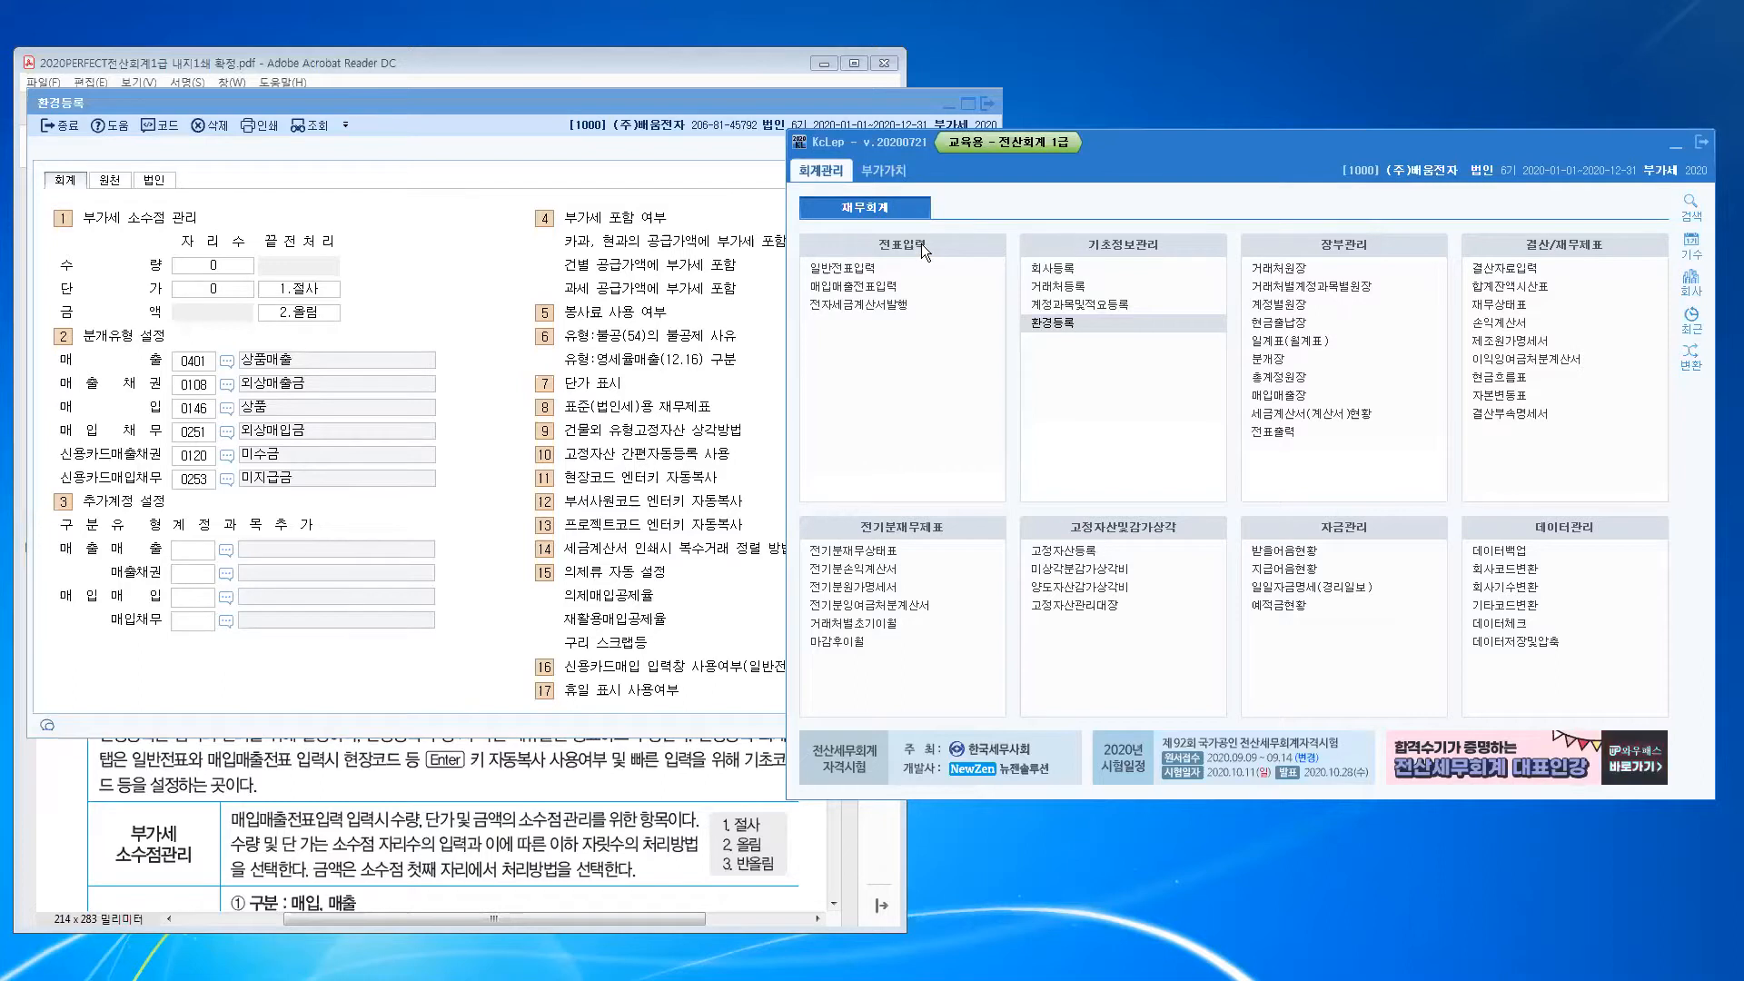
{"action": "left_click", "coordinate": [874, 287]}
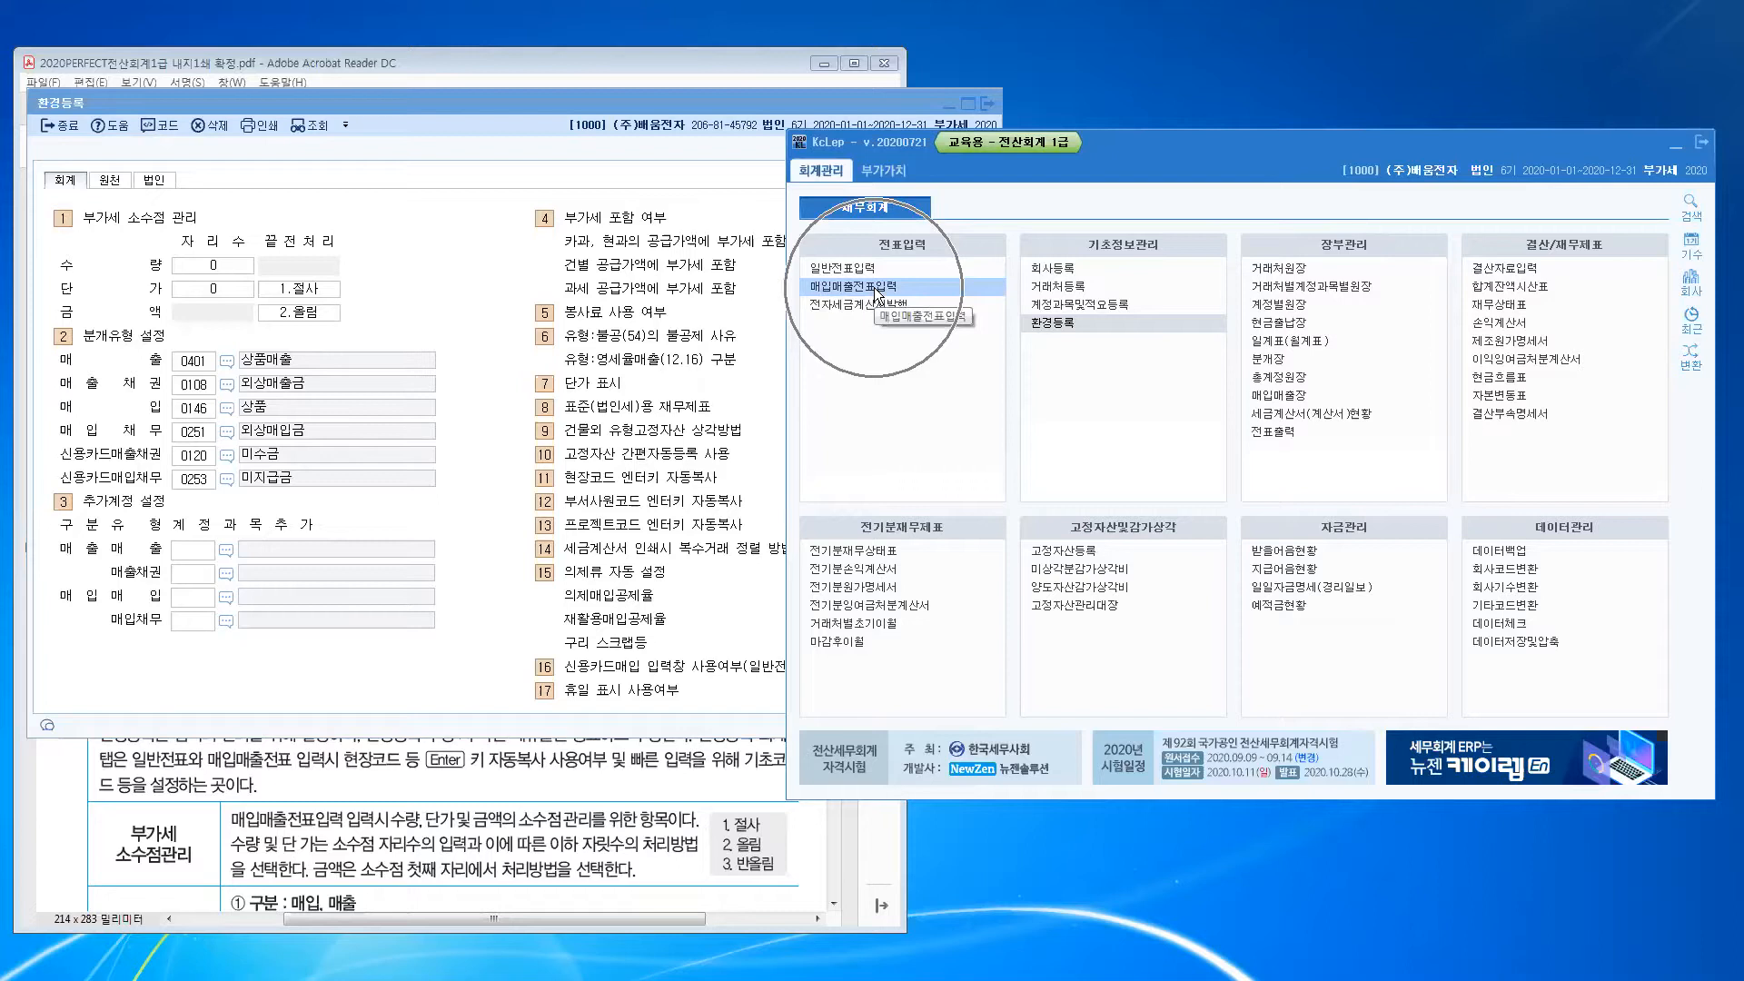
{"action": "left_click", "coordinate": [879, 291]}
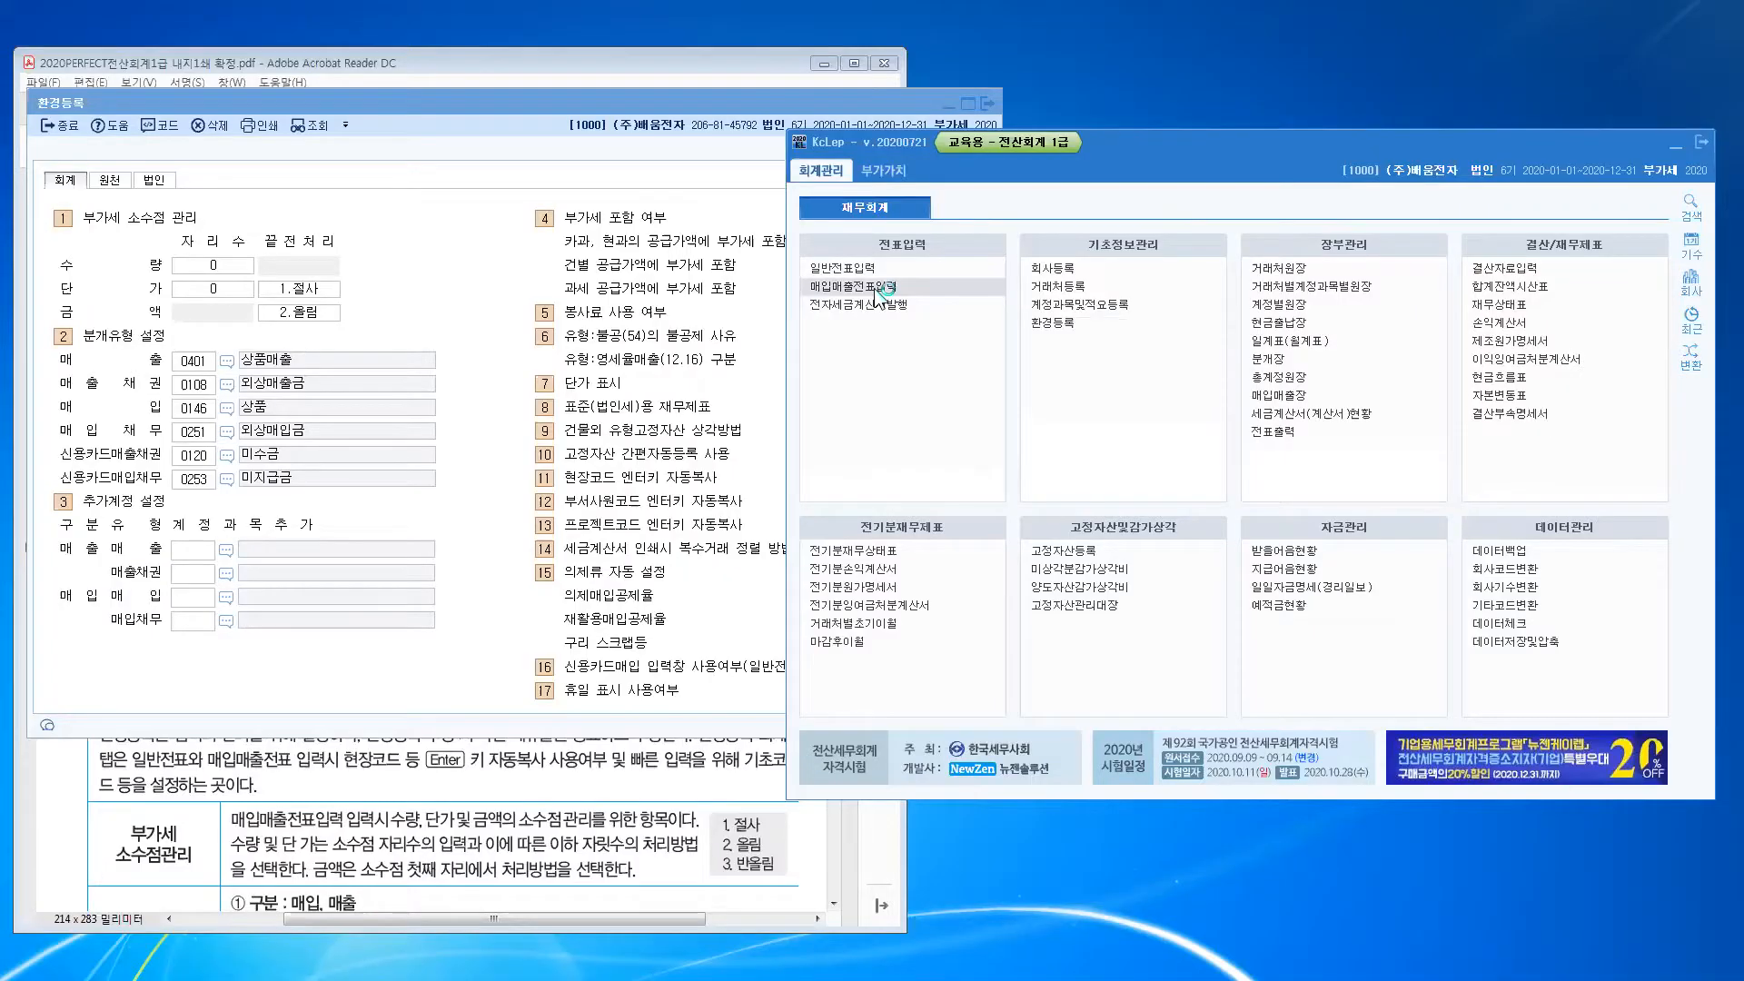
{"action": "left_click", "coordinate": [895, 285]}
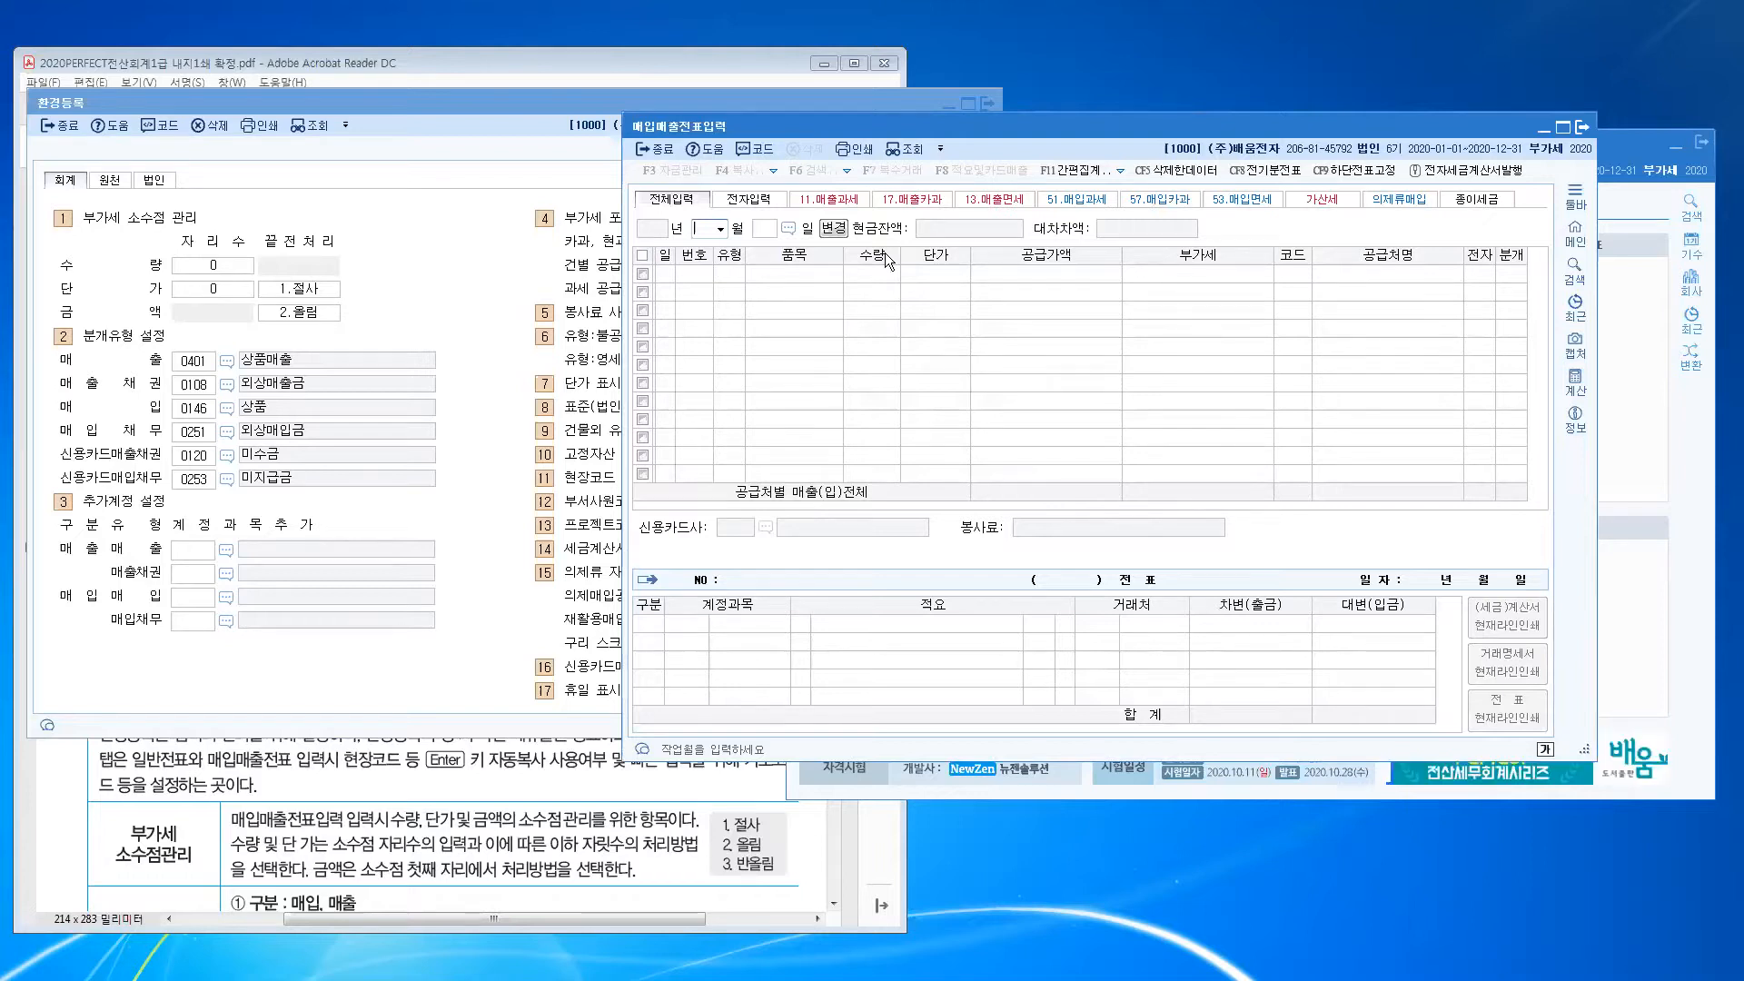
{"action": "left_click", "coordinate": [945, 267]}
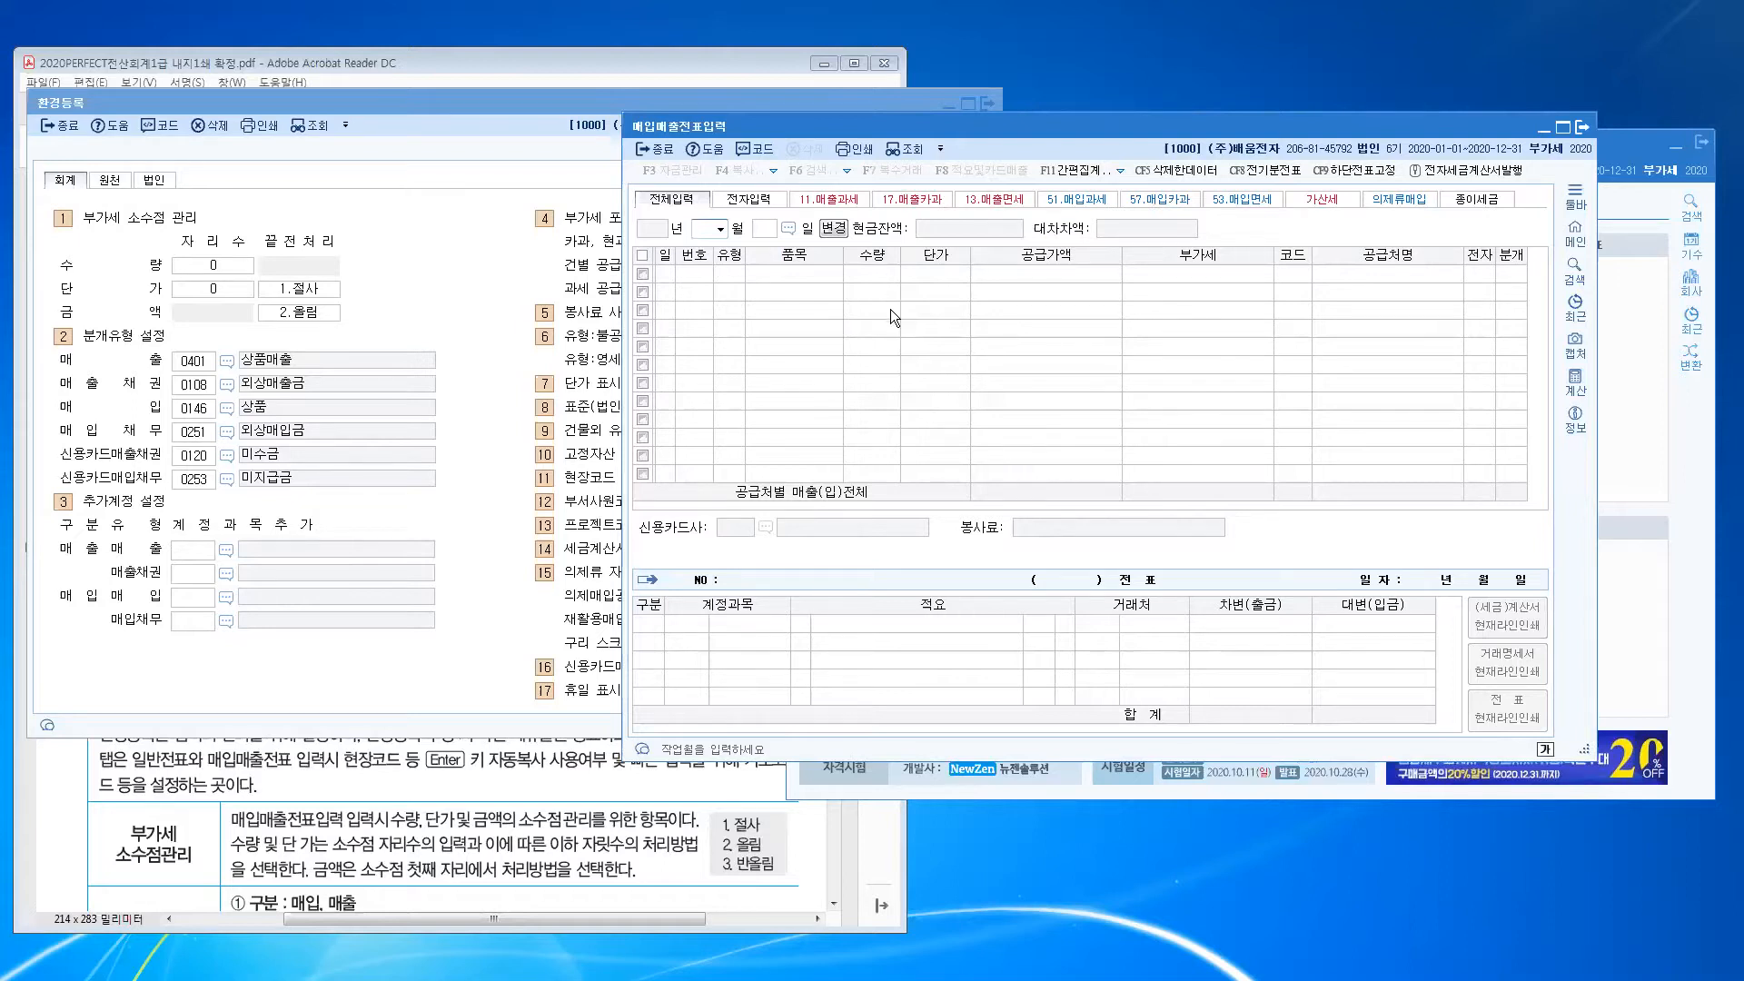
Step: Compare the 부가세 소수점 관리 settings for 수량, 단가 and 금액 with the matching columns in 매입매출전표입력
{"action": "left_click", "coordinate": [218, 265]}
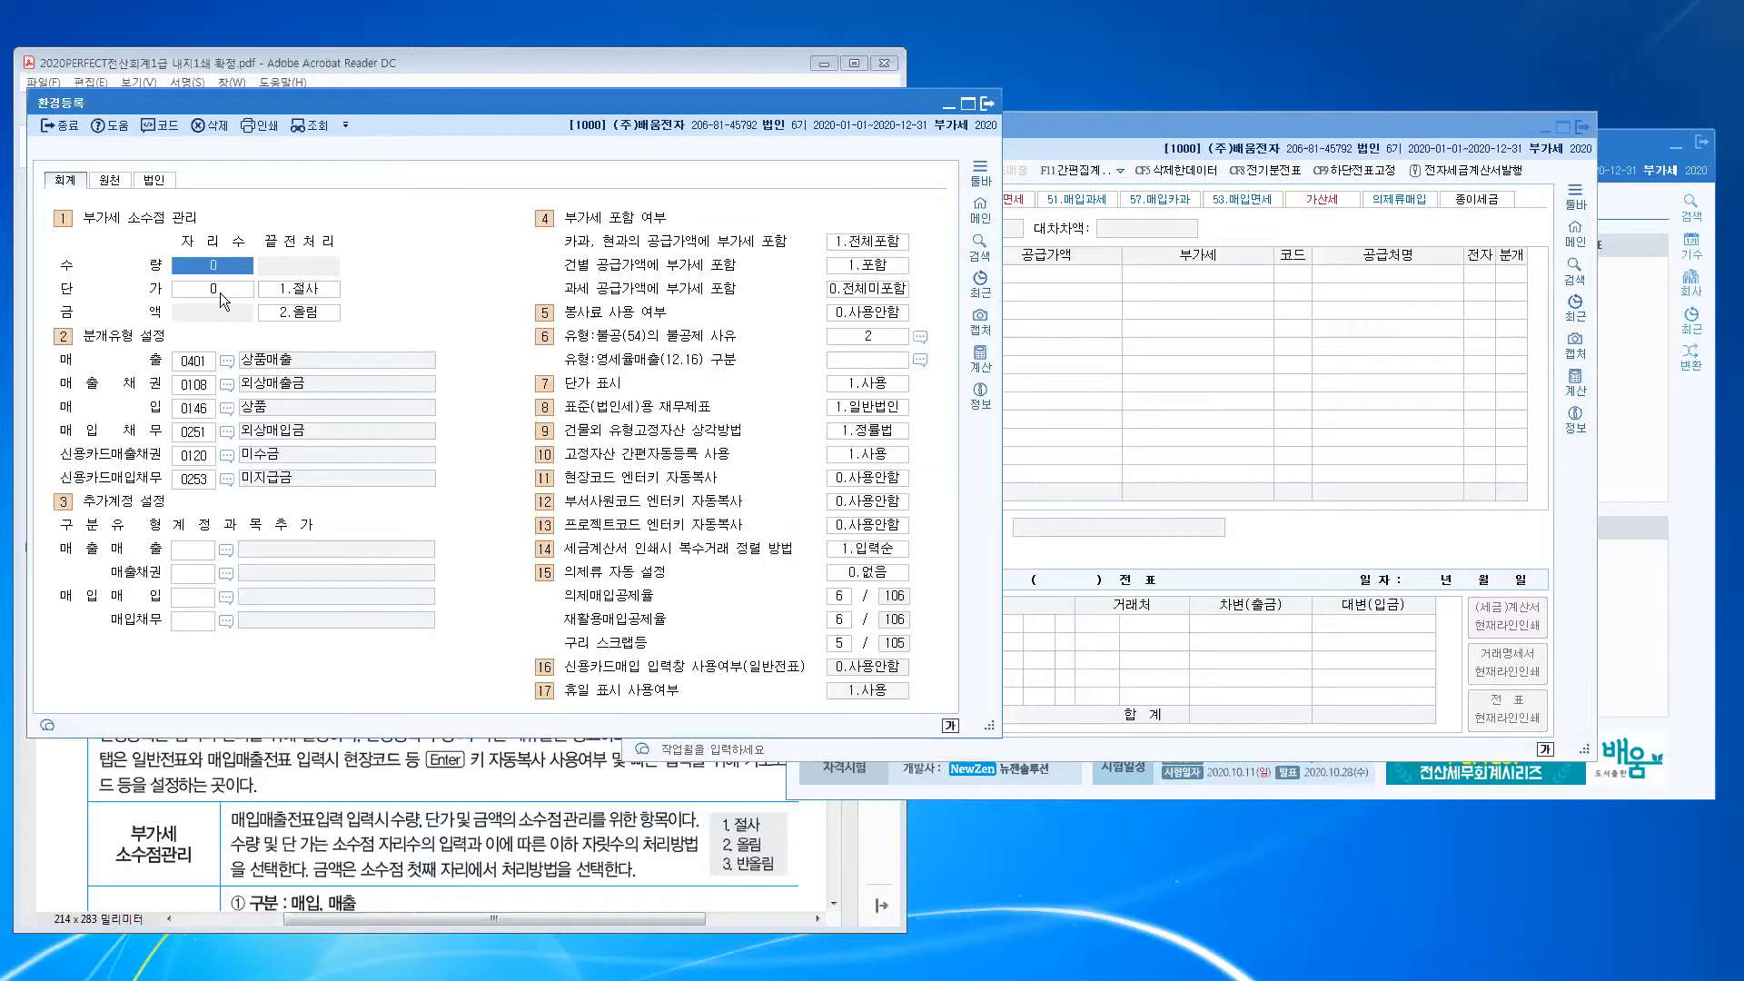
{"action": "left_click", "coordinate": [1059, 260]}
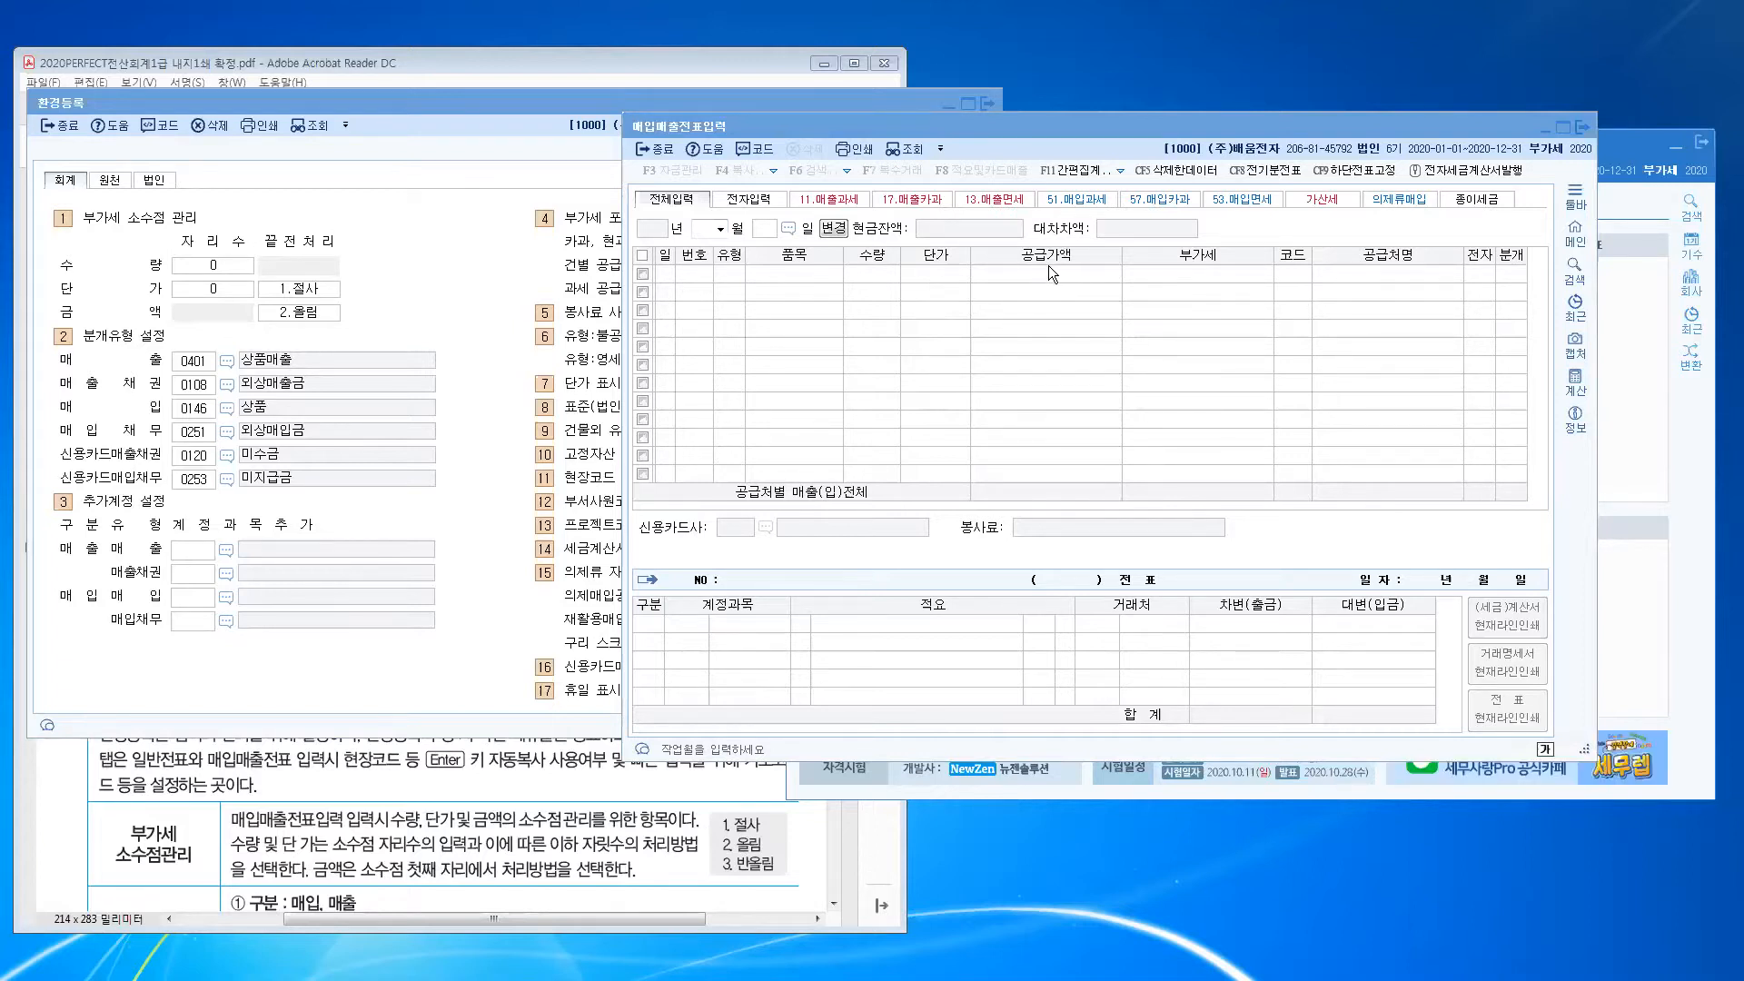
{"action": "left_click", "coordinate": [322, 313]}
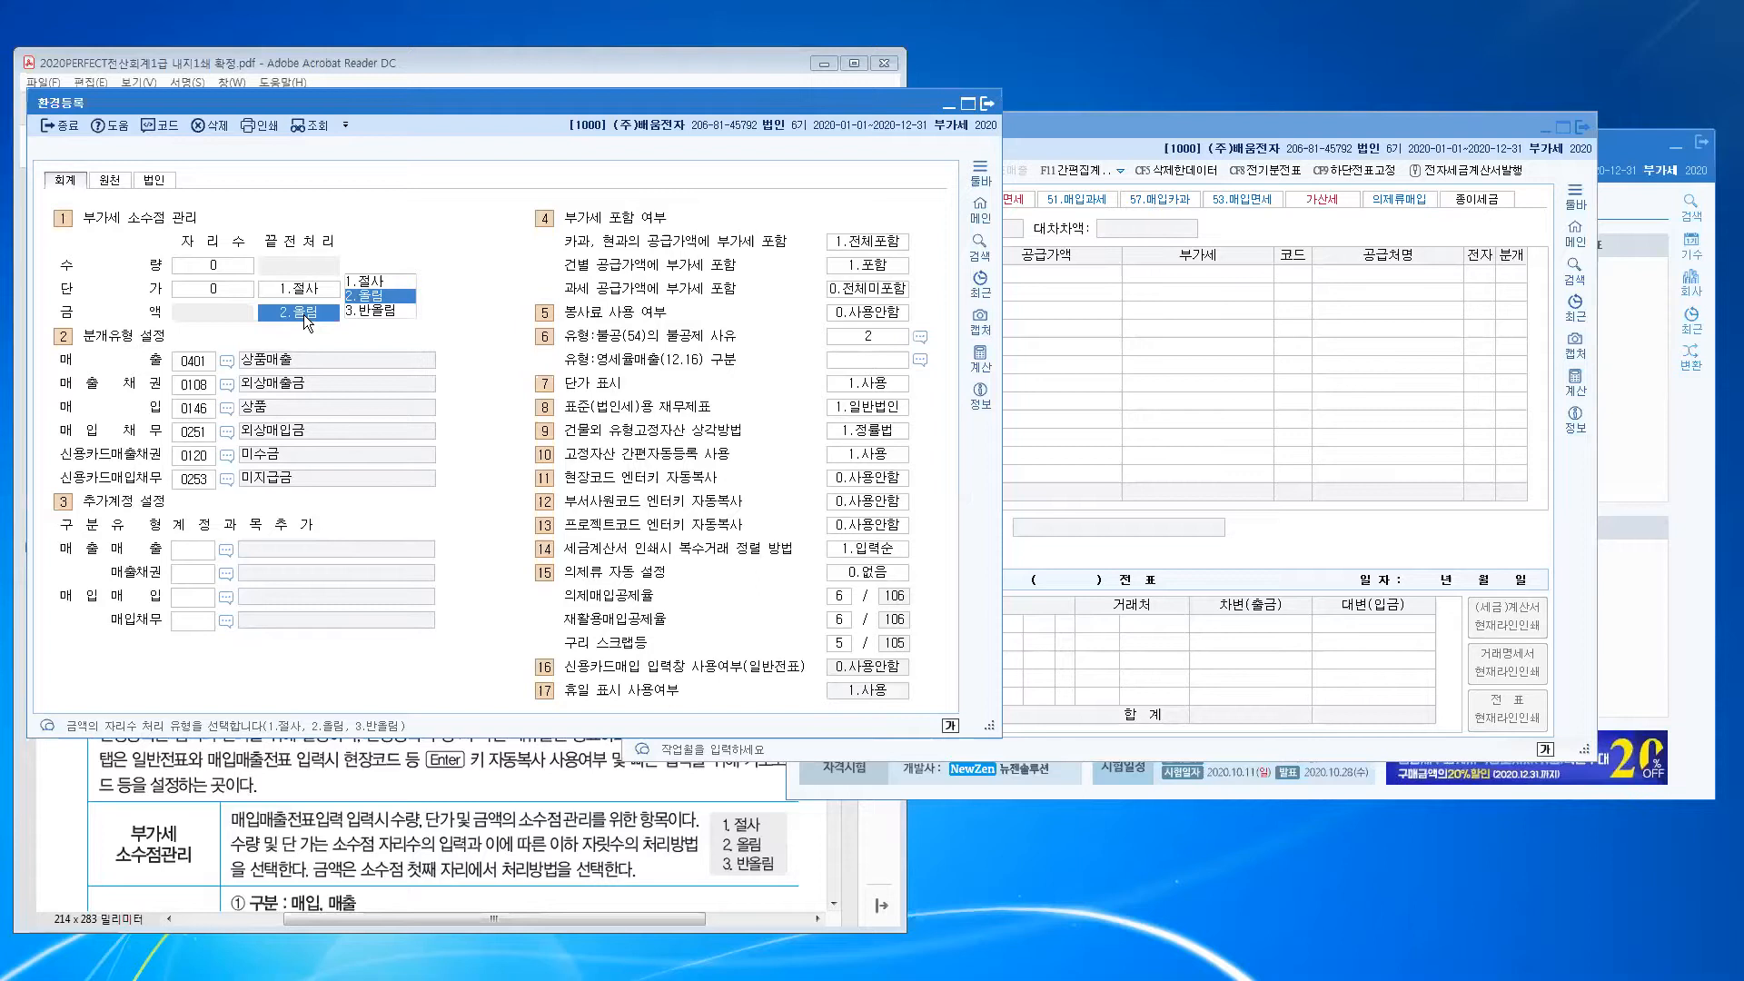
{"action": "left_click", "coordinate": [1106, 124]}
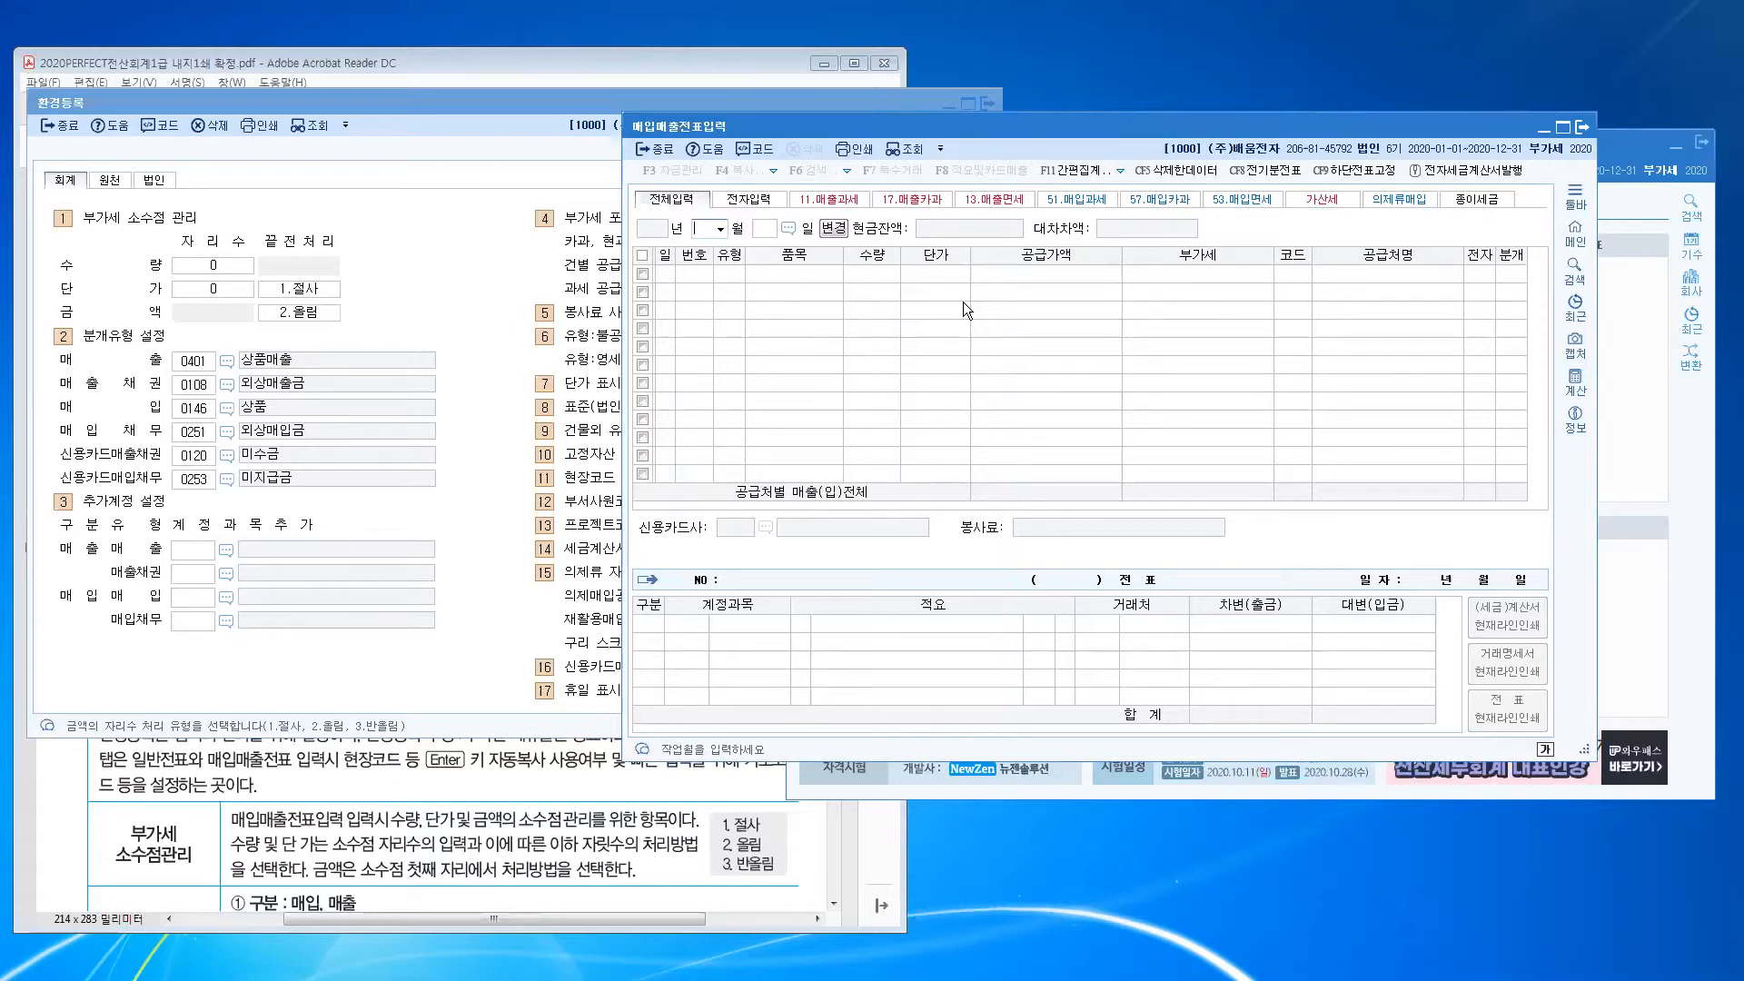
{"action": "left_click", "coordinate": [487, 104]}
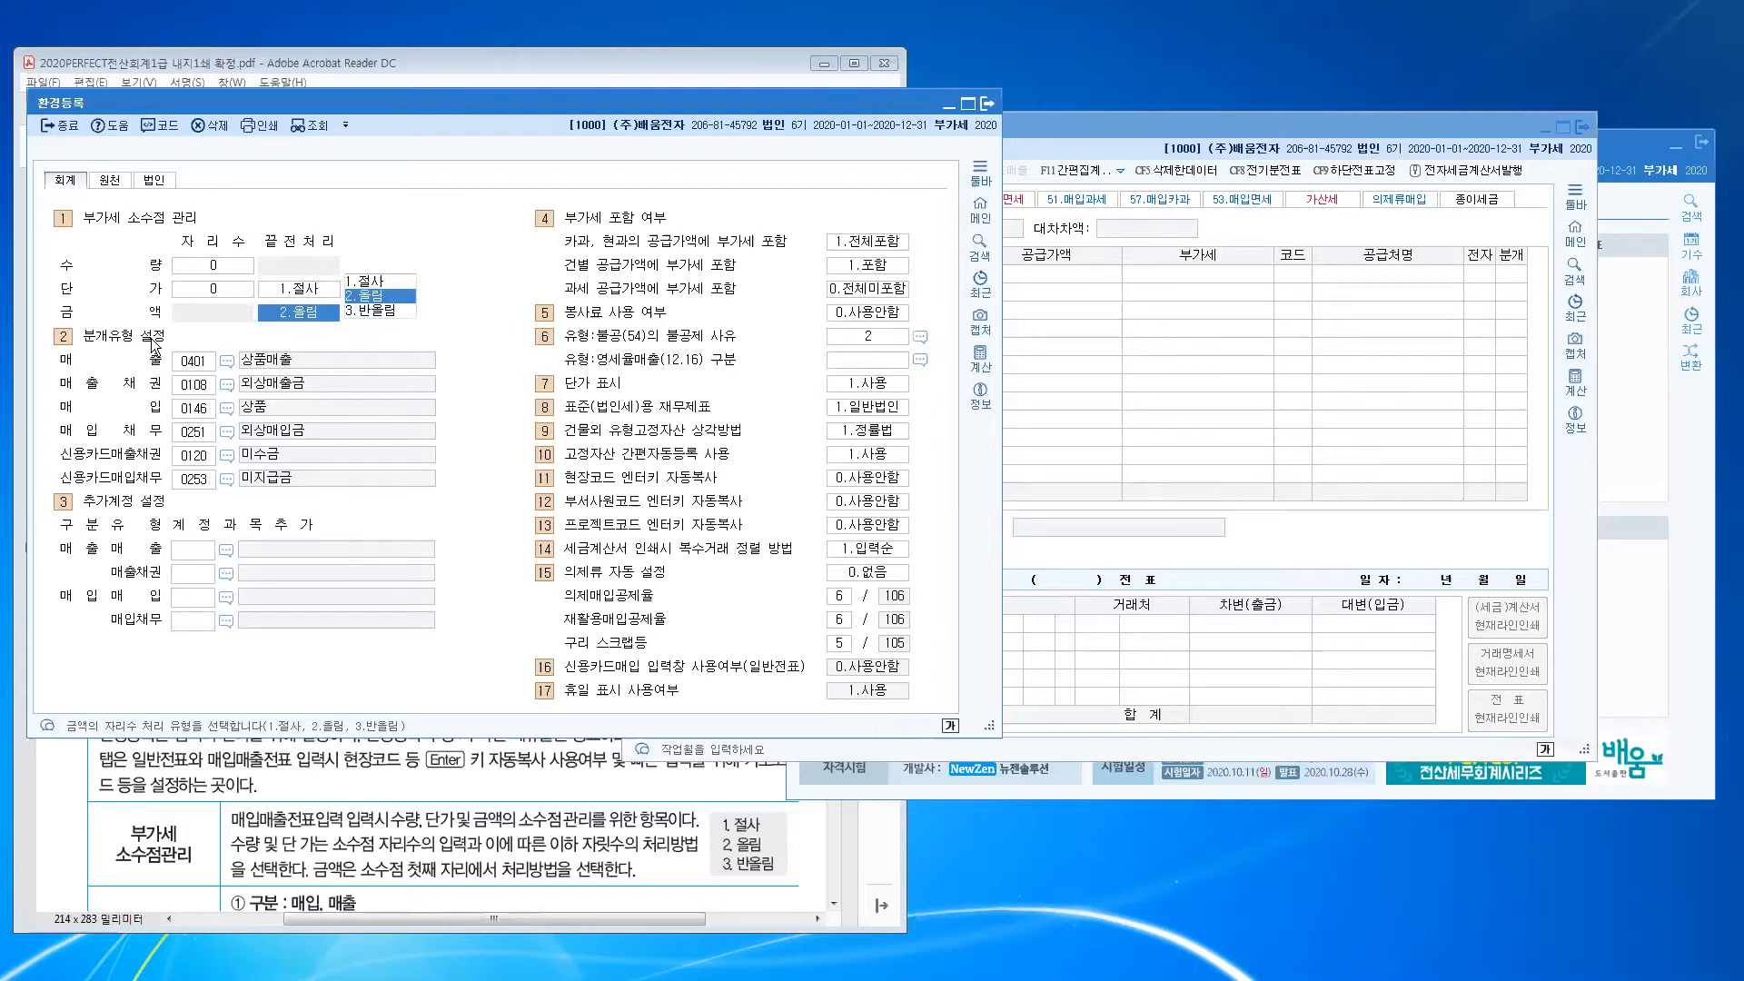
Step: Set the 매입매출전표입력 voucher date to month 01, day 1 of 2020
{"action": "left_click", "coordinate": [1165, 344]}
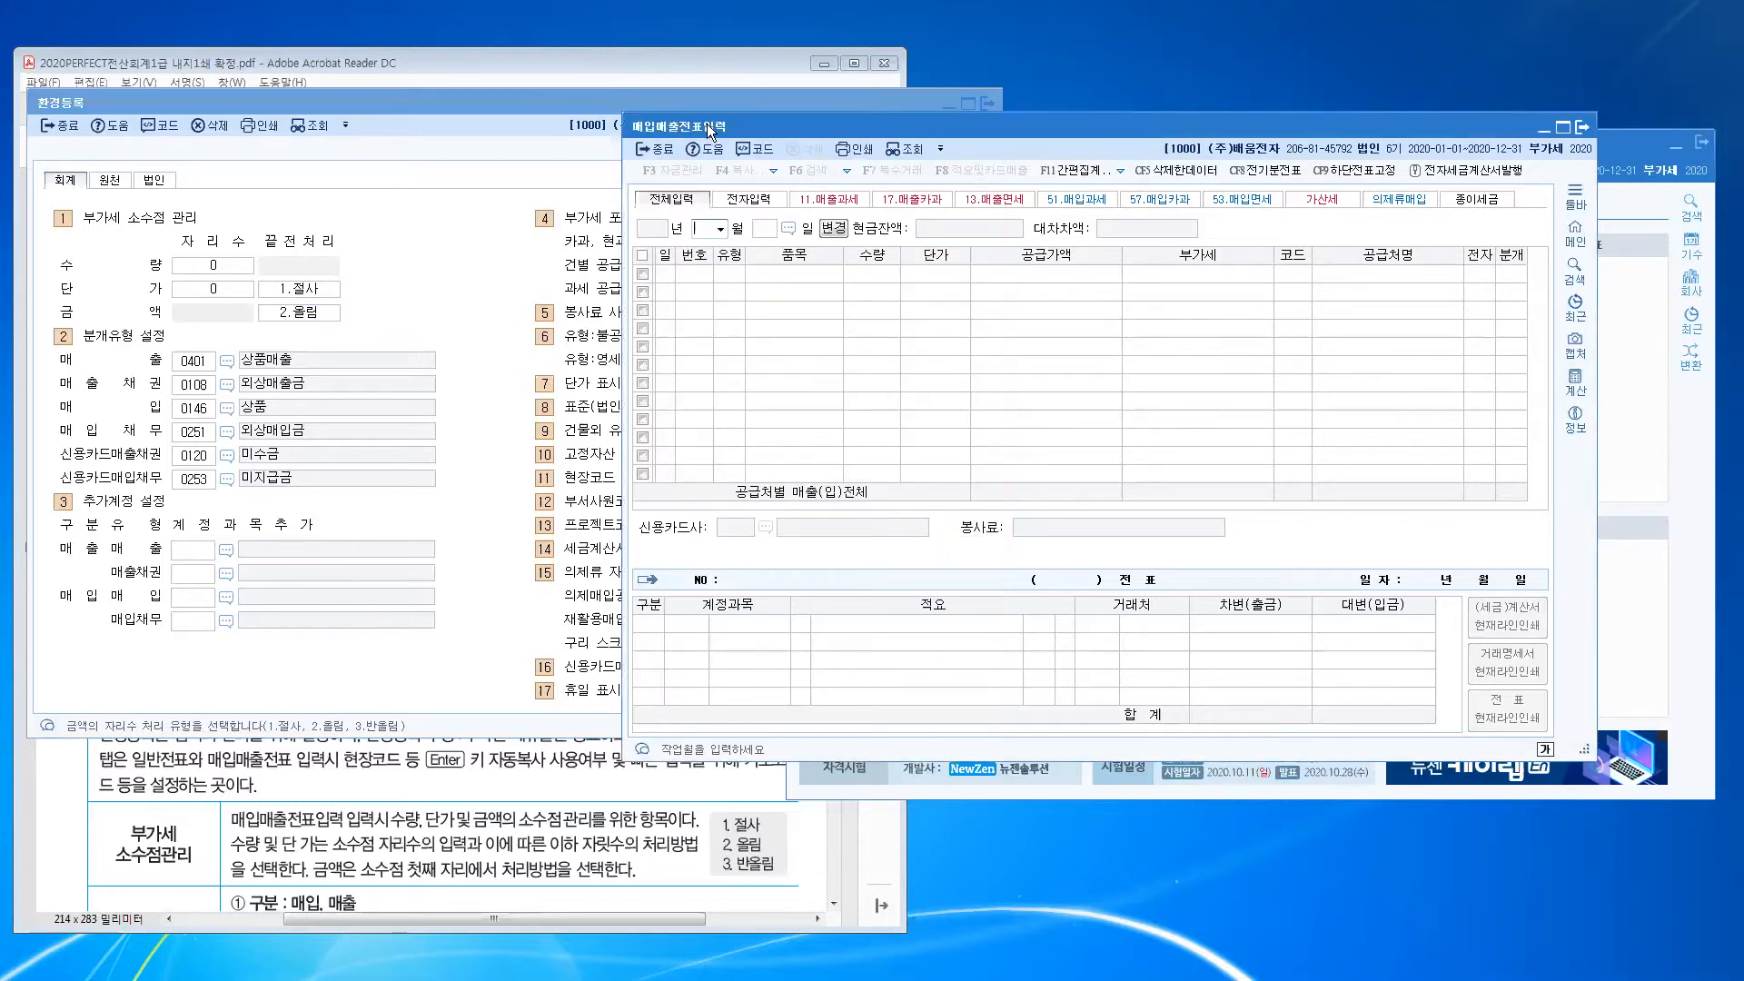
{"action": "left_click", "coordinate": [721, 229]}
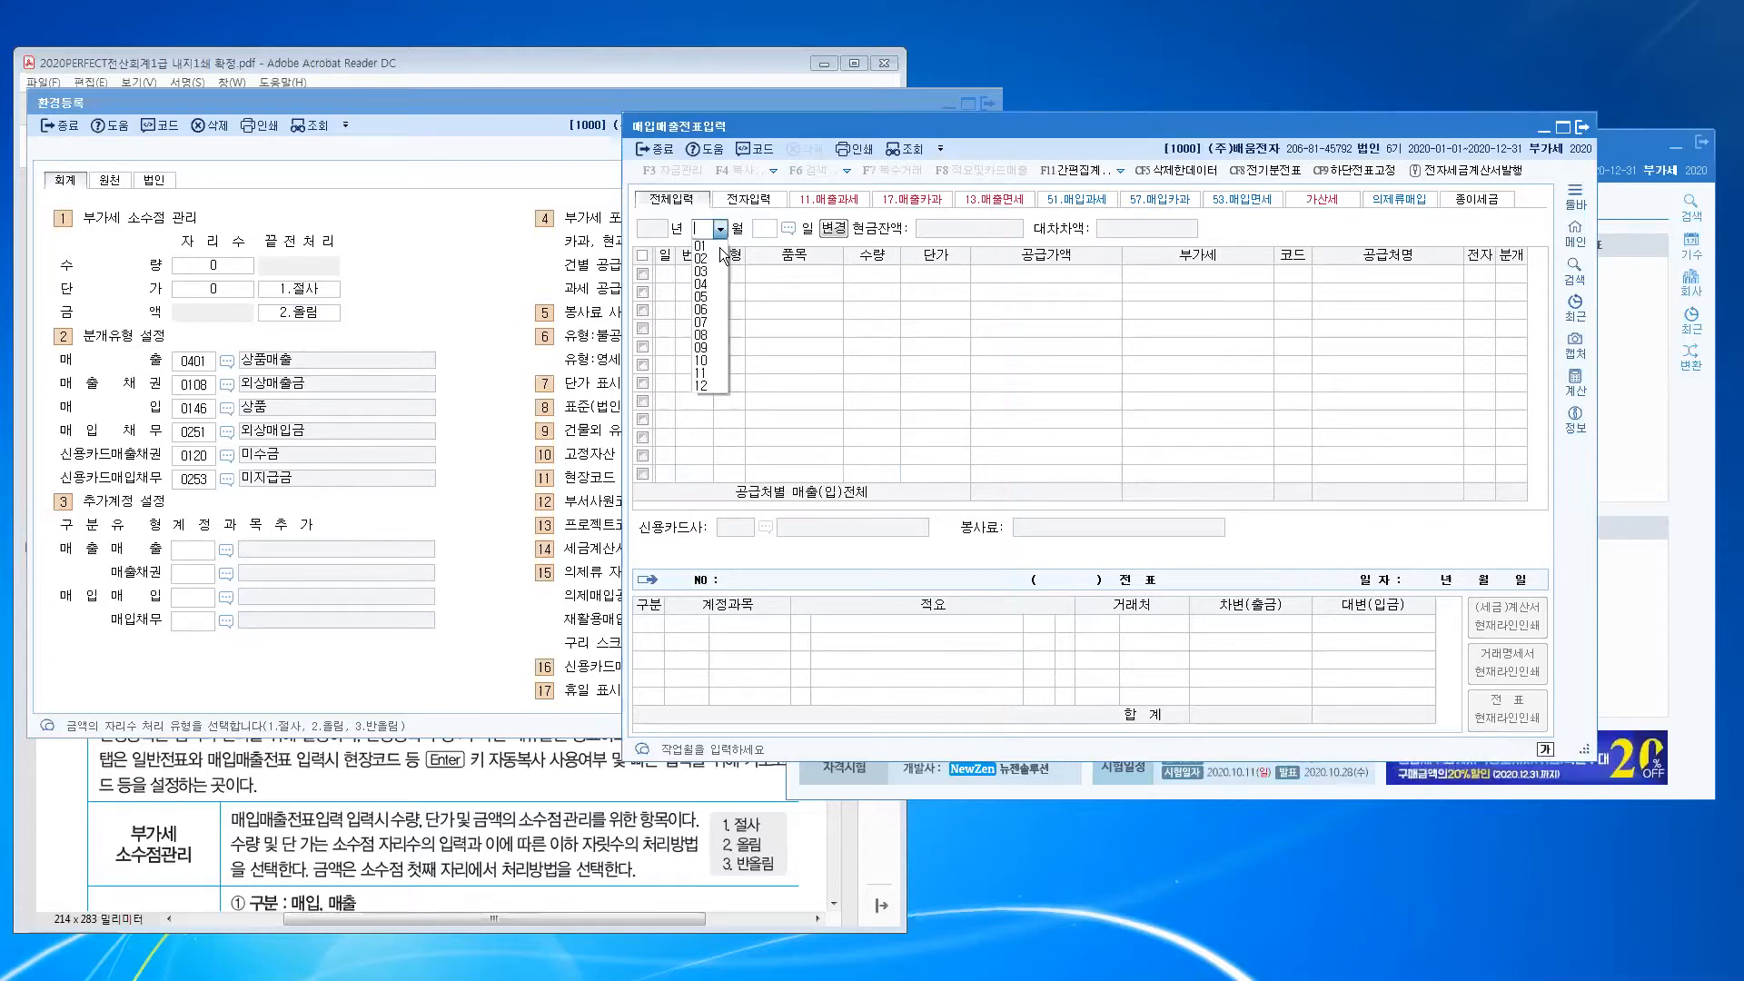
{"action": "left_click", "coordinate": [719, 248]}
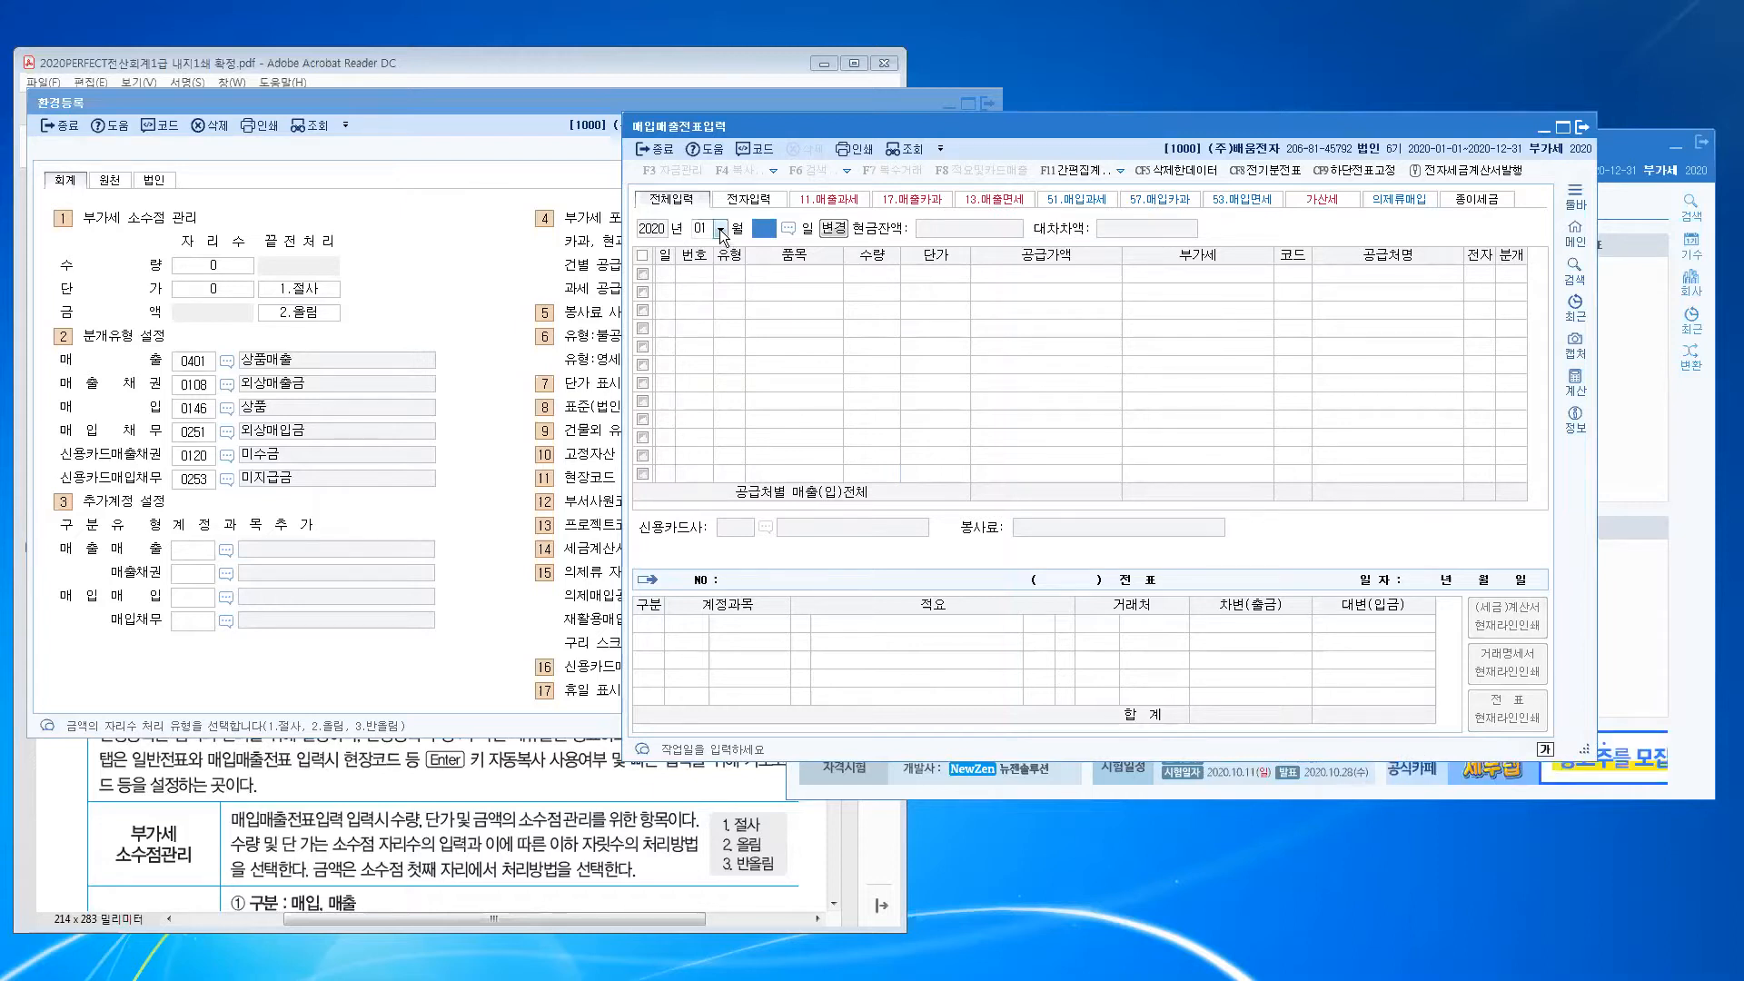
{"action": "left_click", "coordinate": [721, 230]}
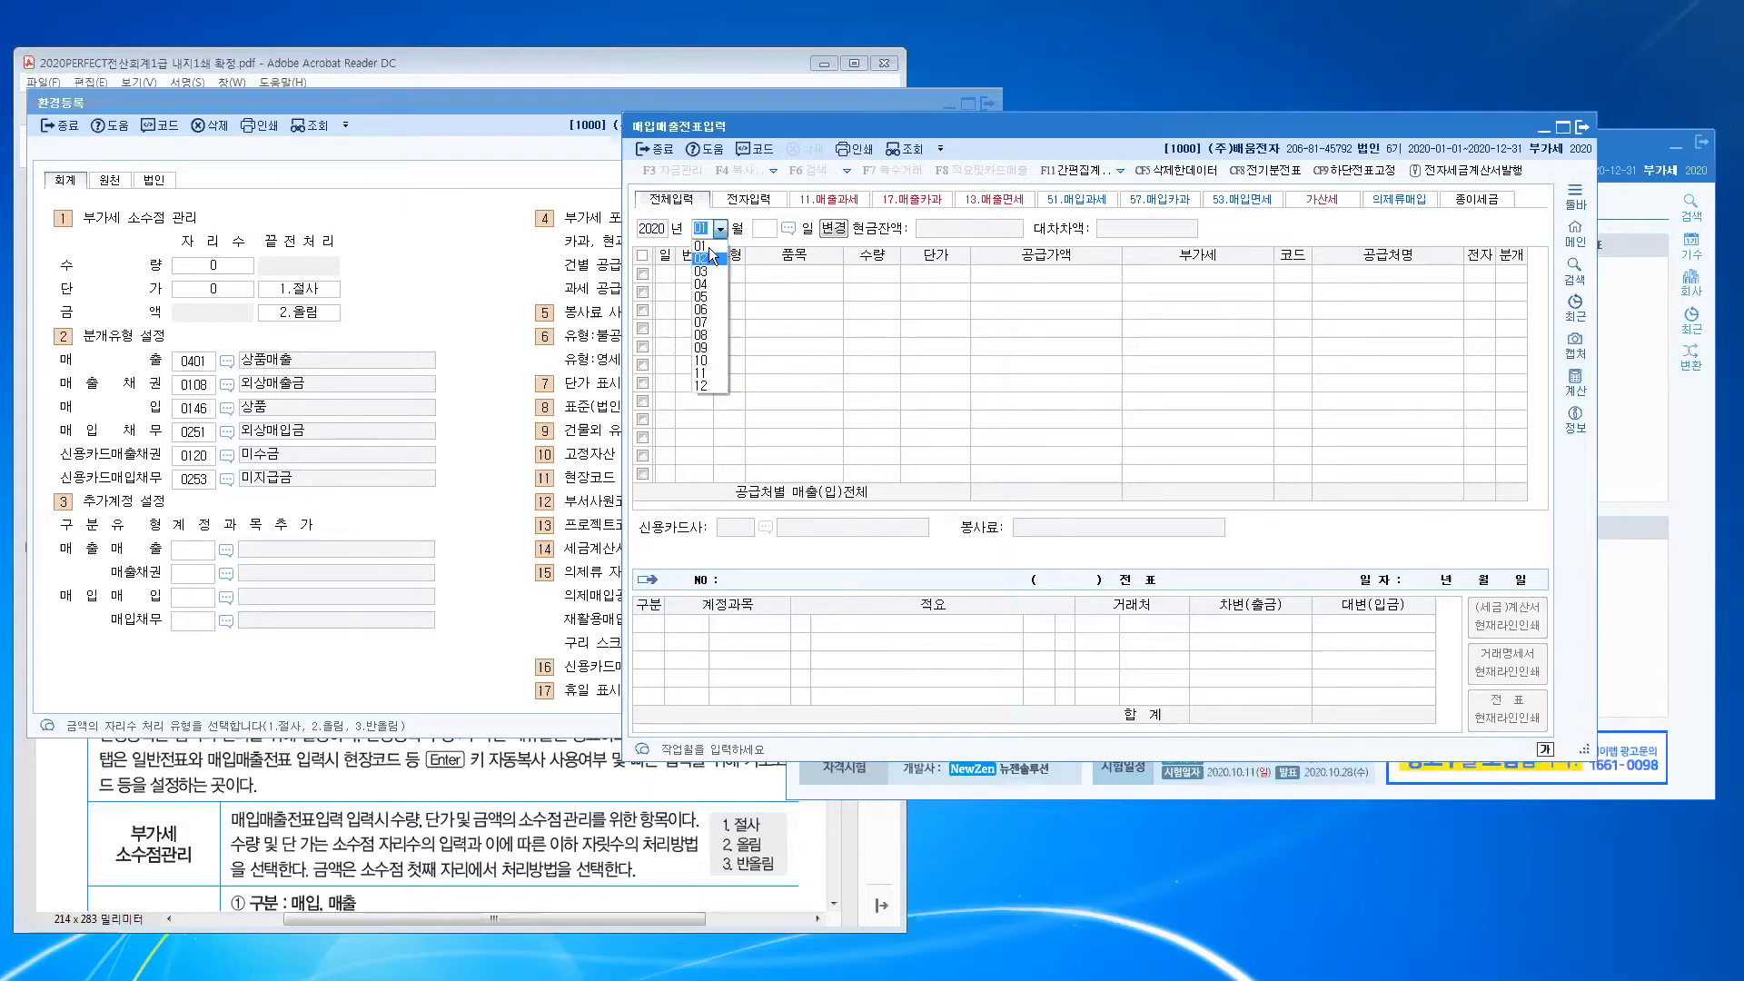
{"action": "left_click", "coordinate": [761, 231]}
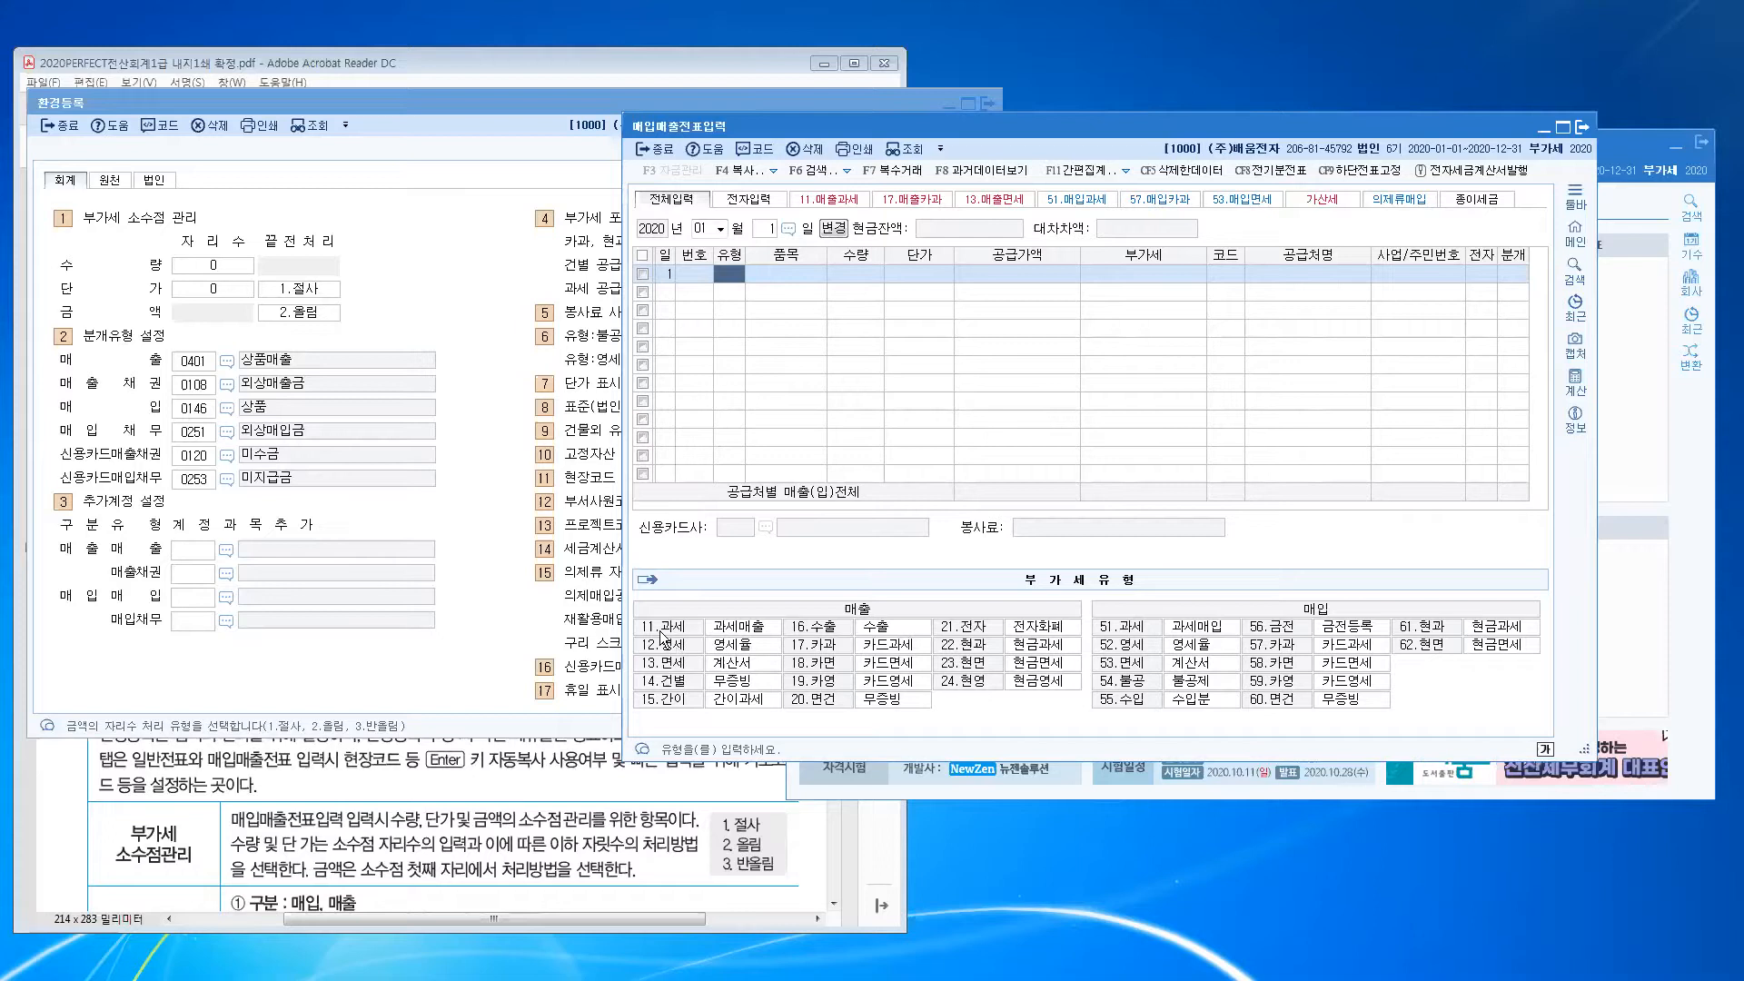
Step: Set the VAT type of the first voucher line to 11 (과세, taxable sale)
{"action": "left_click", "coordinate": [656, 633]}
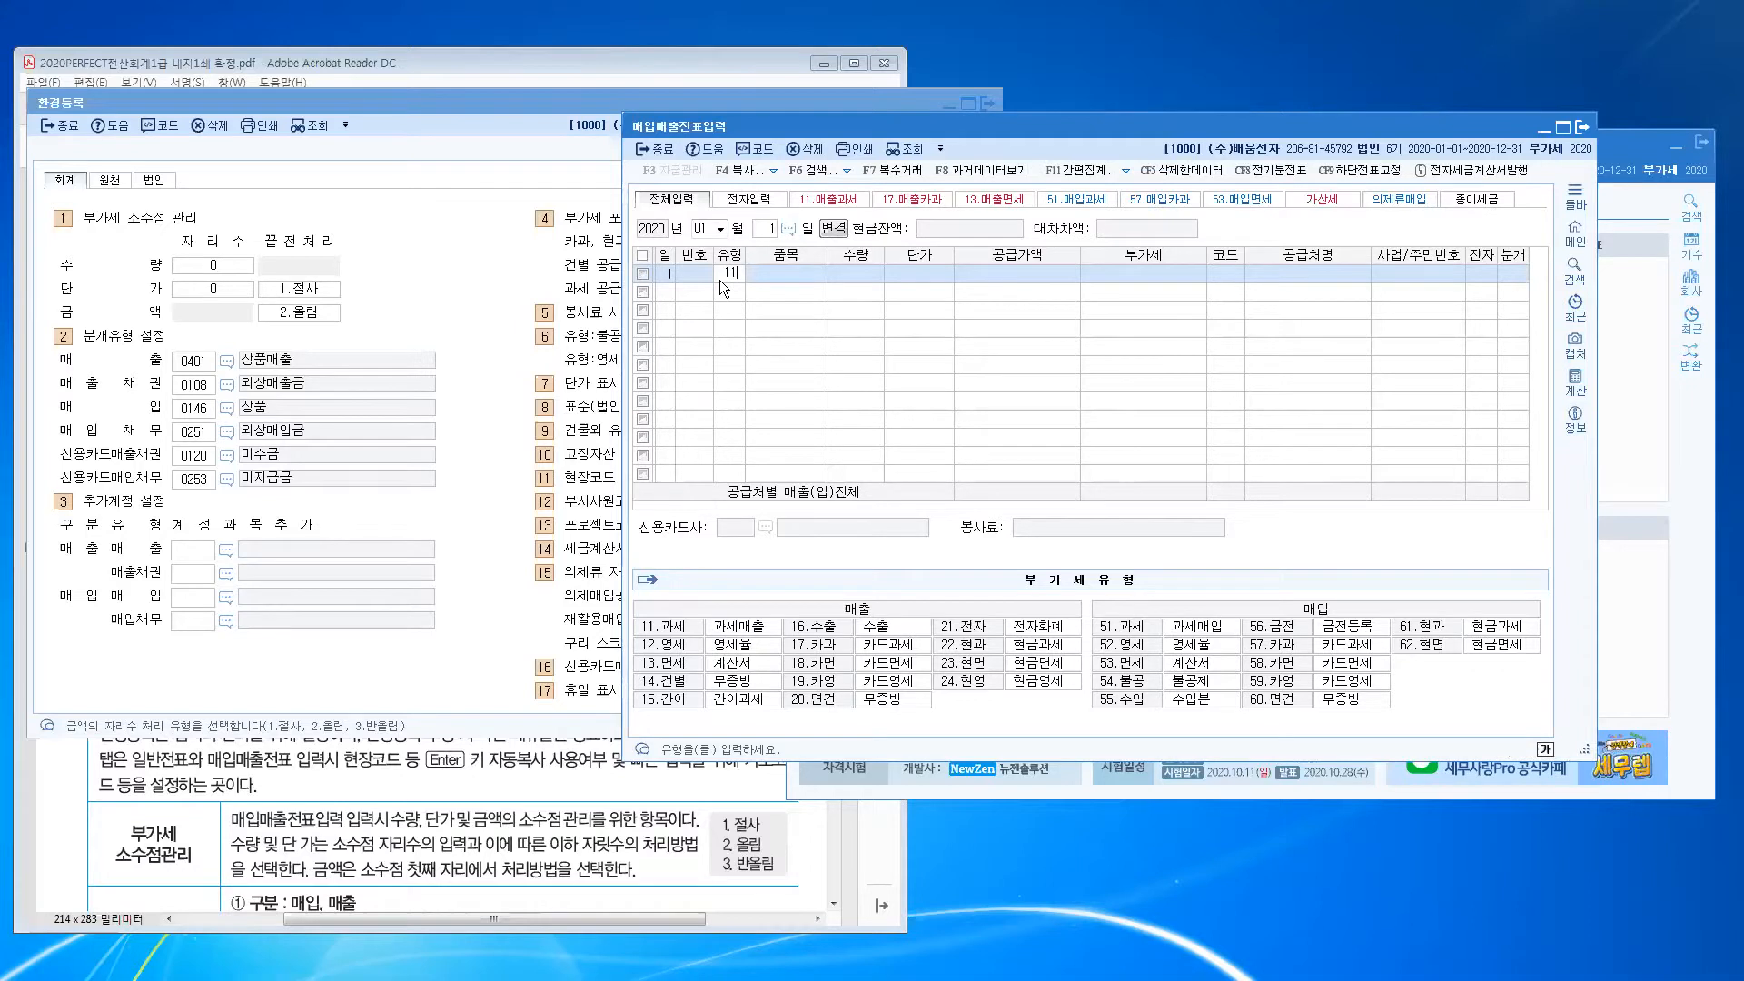
{"action": "type", "text": "11"}
{"action": "key", "text": "Return"}
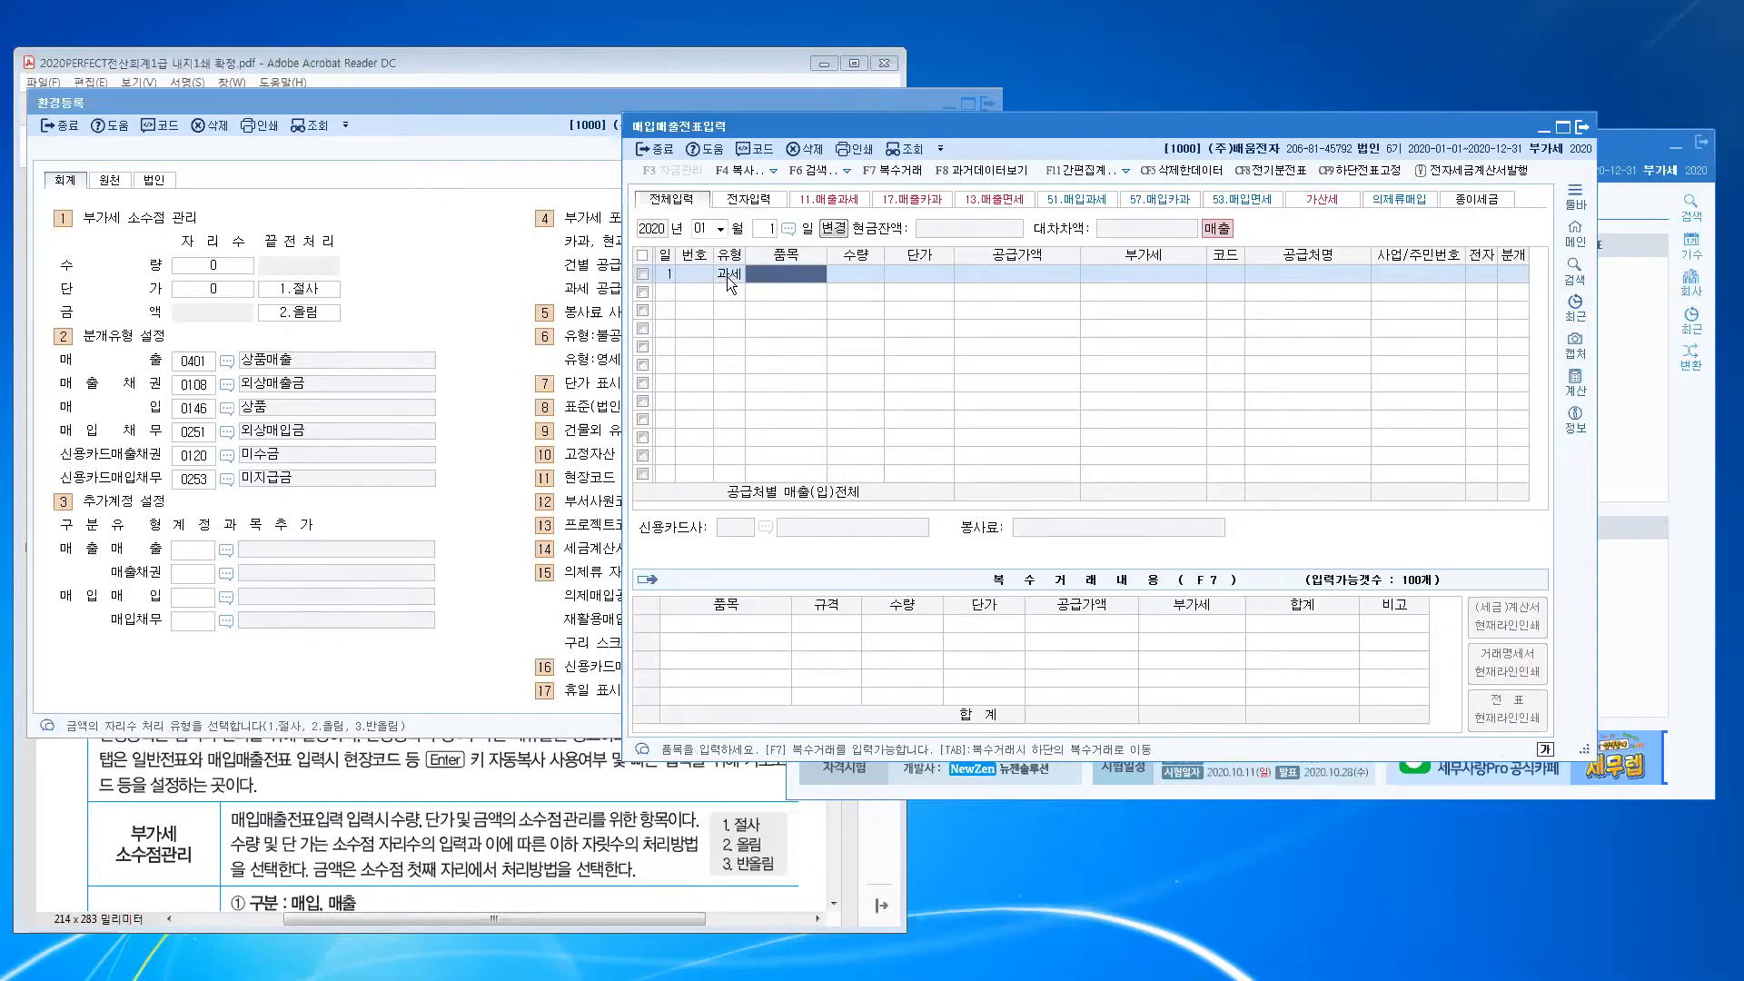
{"action": "left_click", "coordinate": [726, 275]}
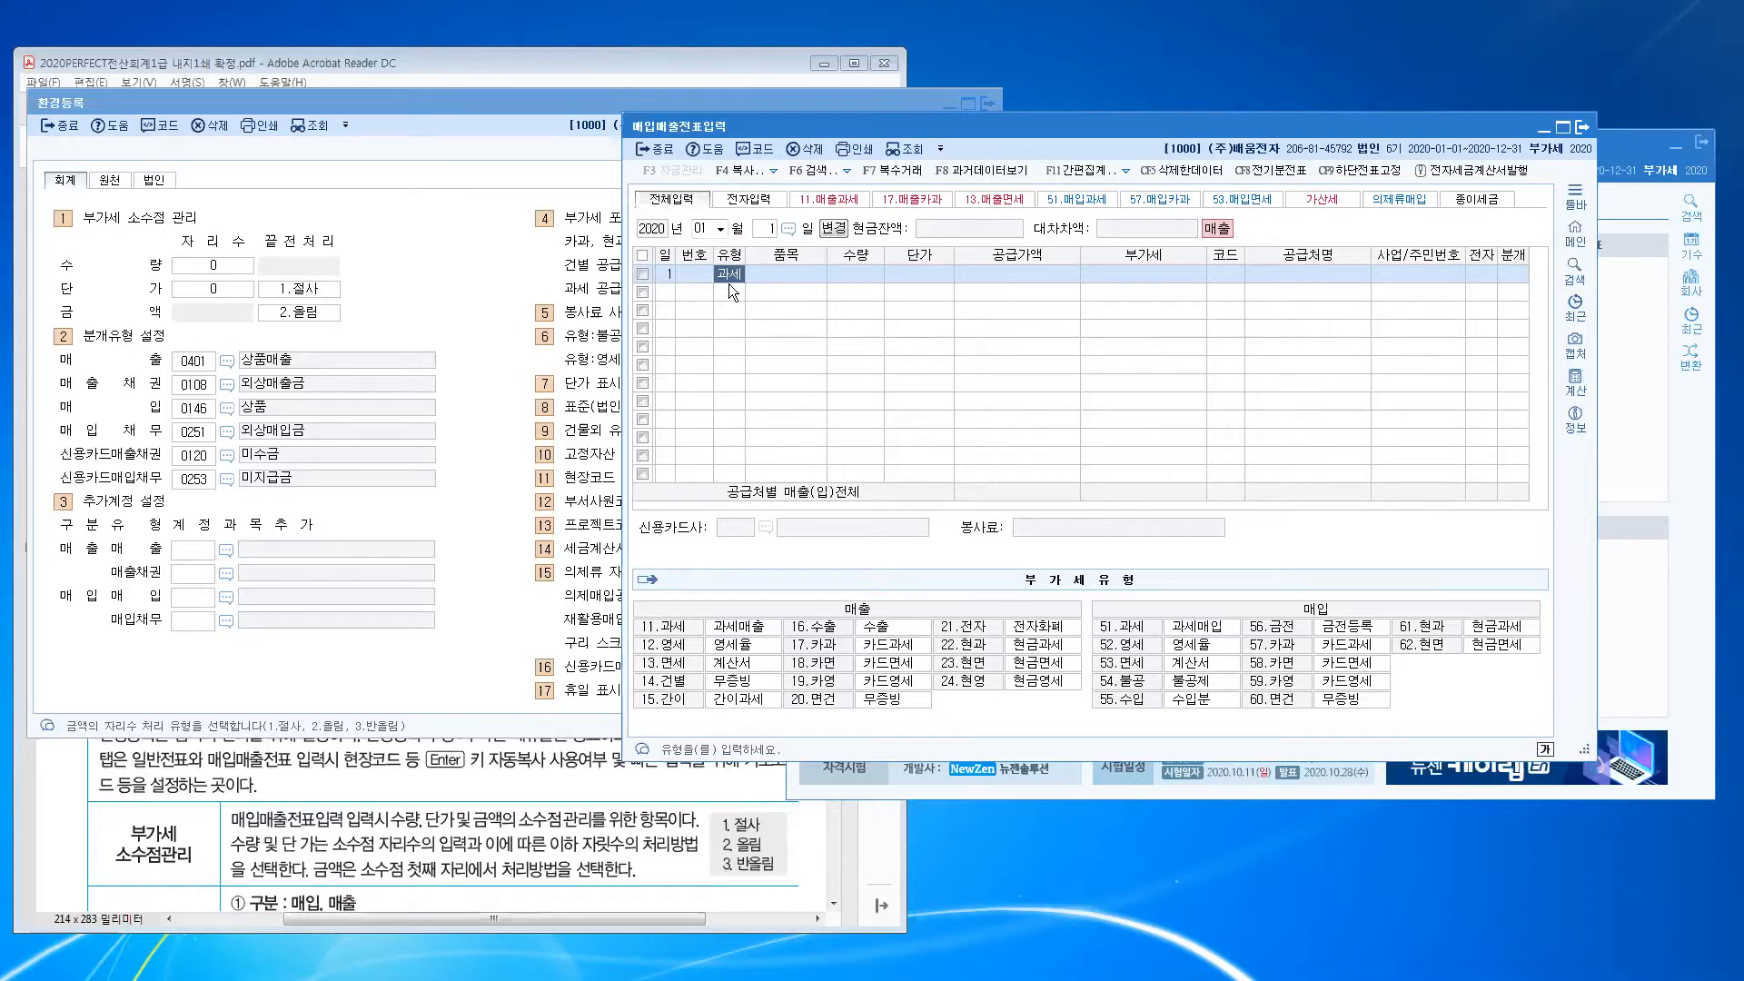
{"action": "key", "text": "Return"}
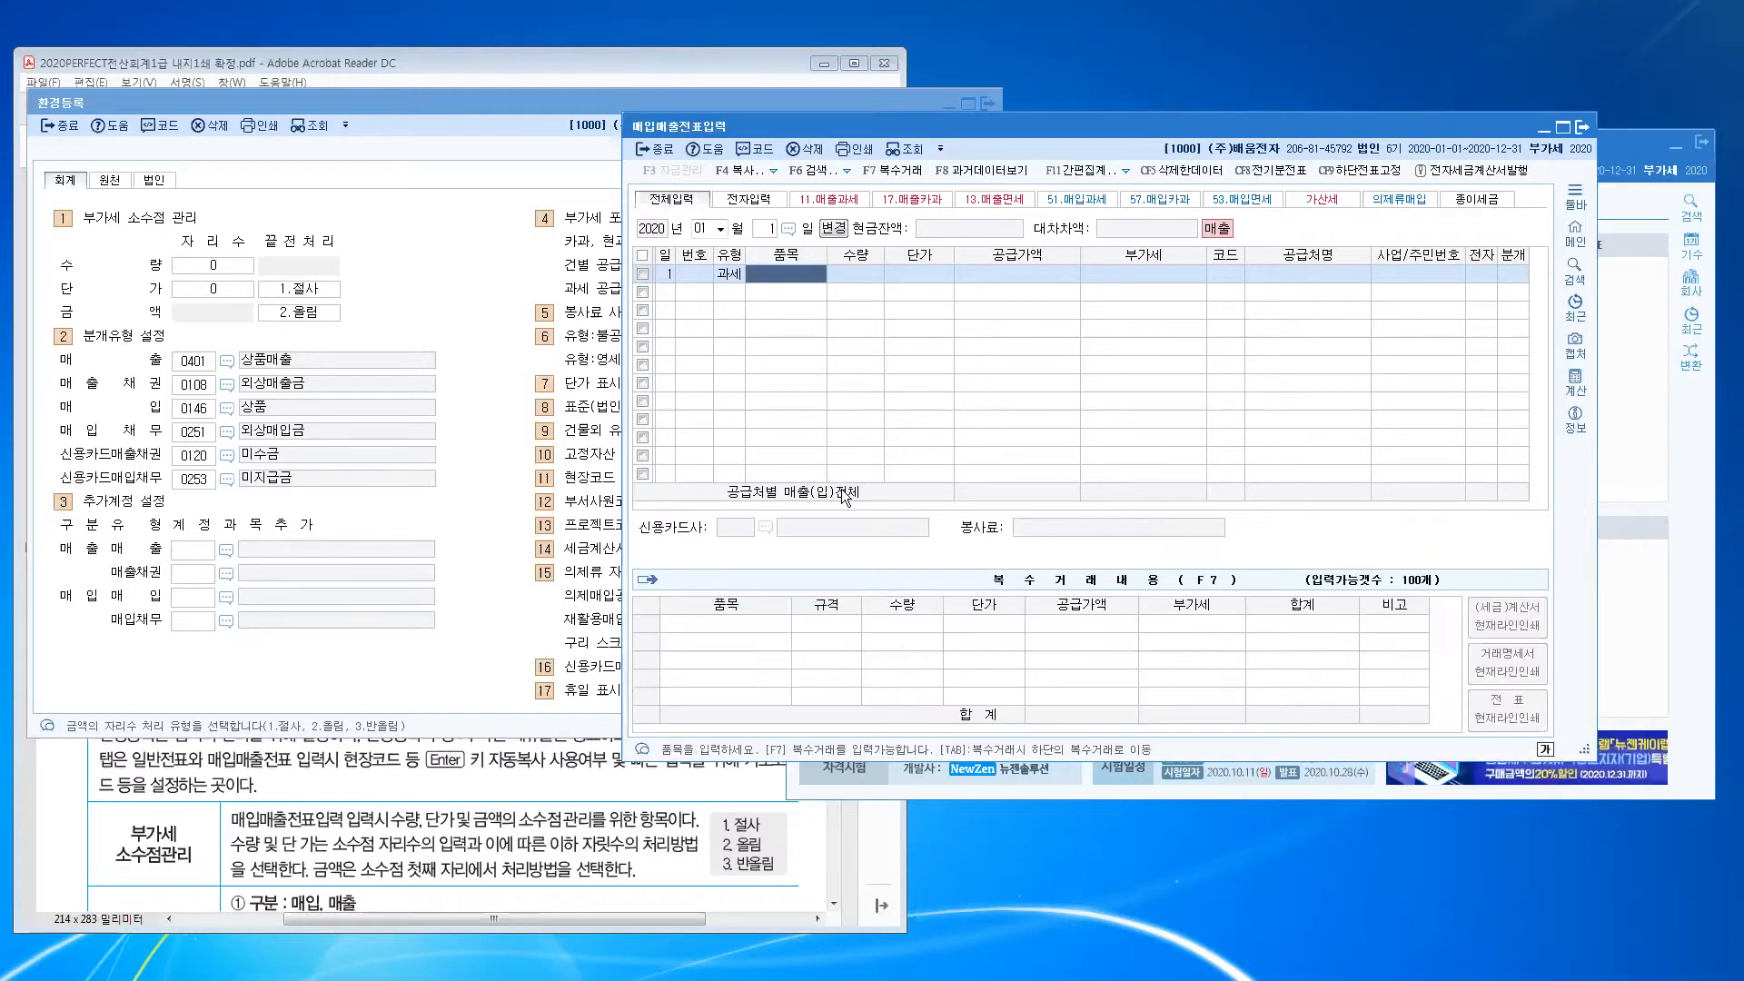
Step: Enter 상품 as the voucher line's item with a quantity of 100
{"action": "type", "text": "상품"}
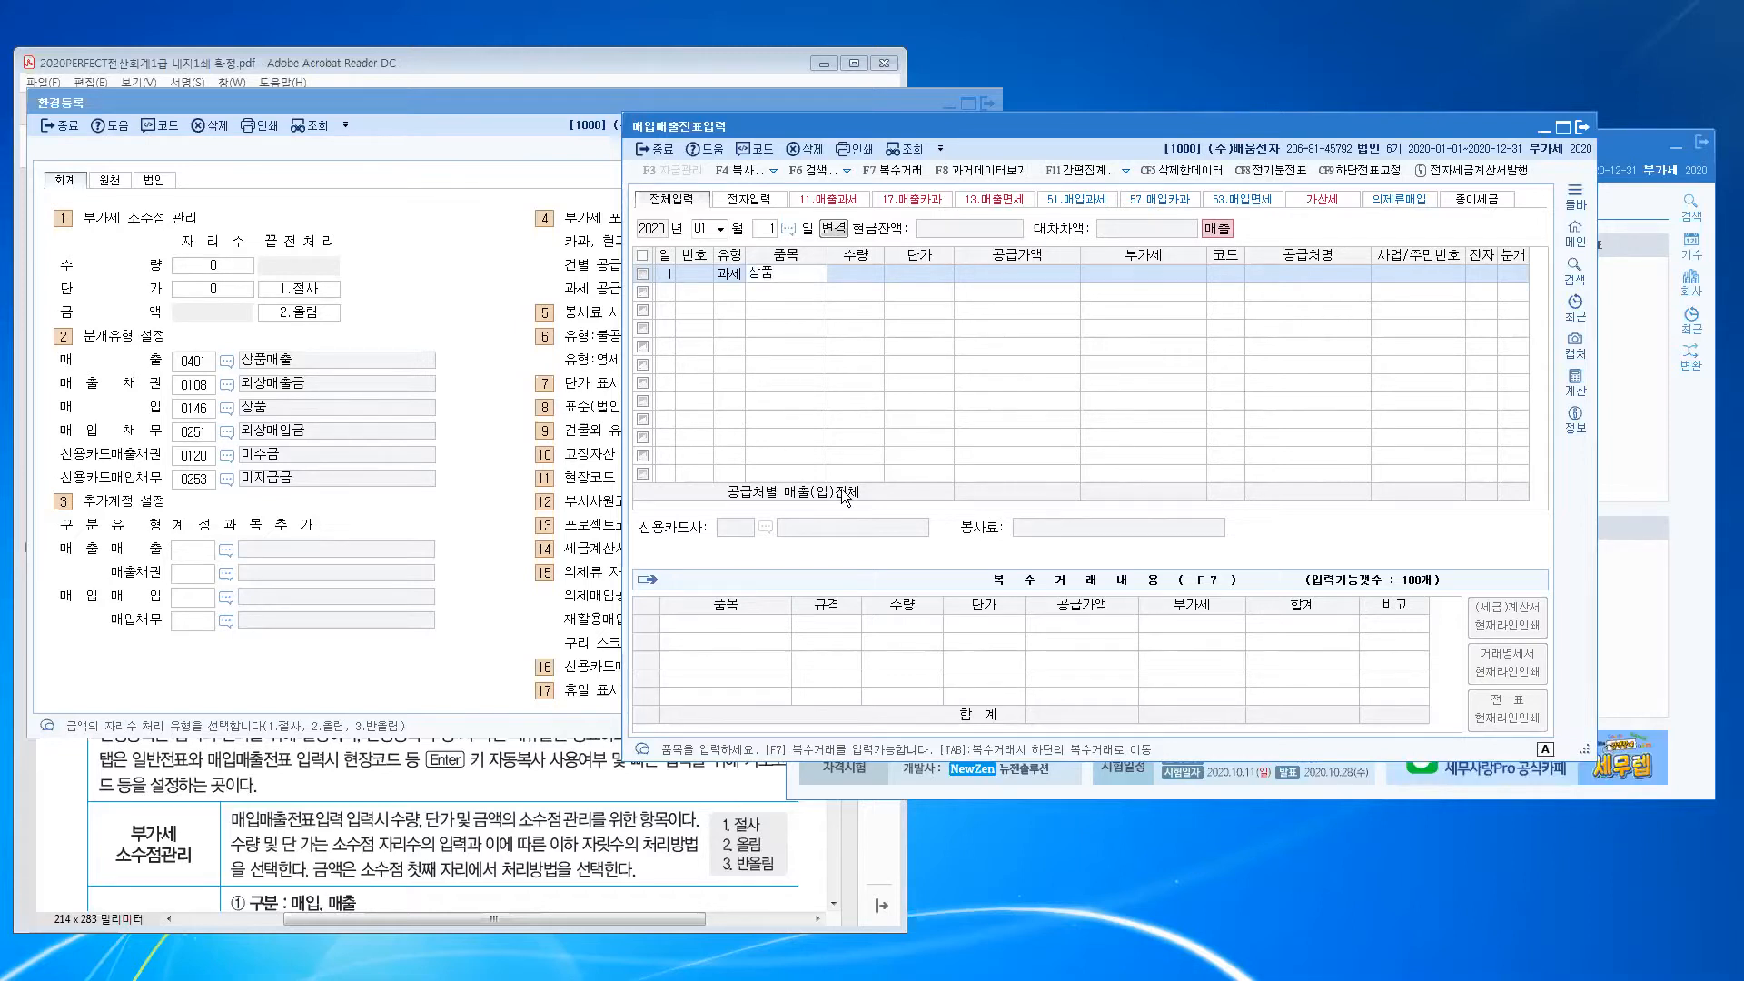
{"action": "key", "text": "Return"}
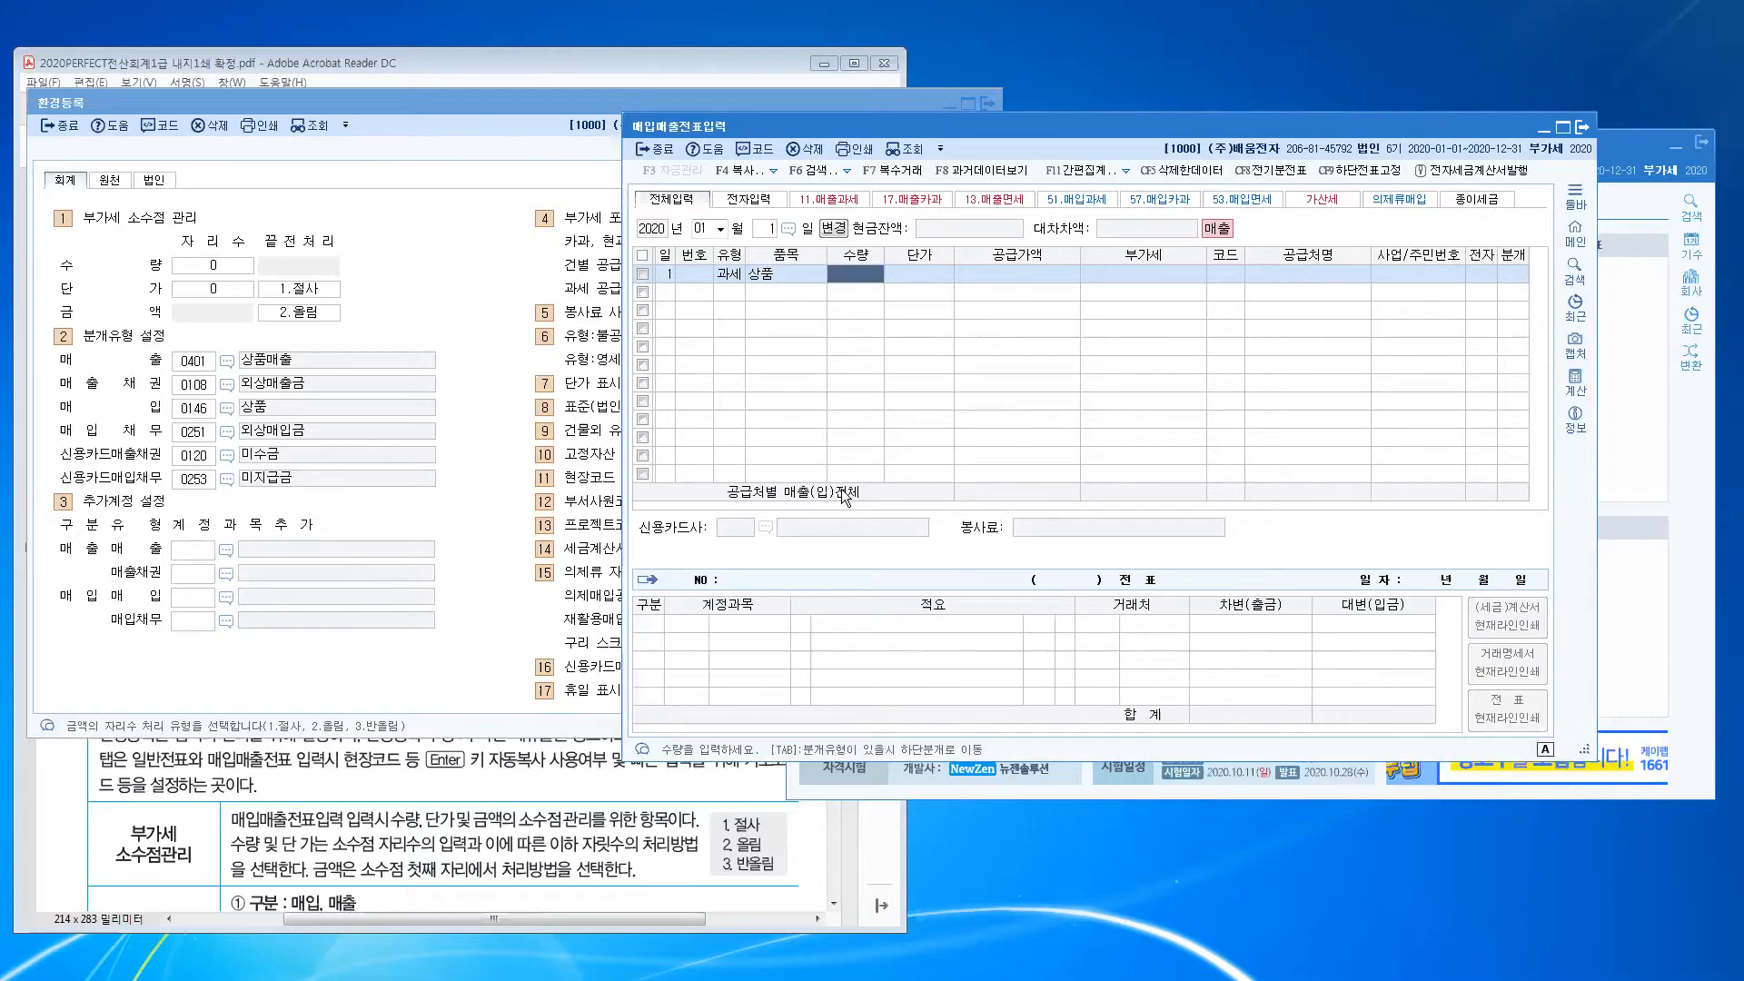
{"action": "type", "text": "100"}
{"action": "key", "text": "Return"}
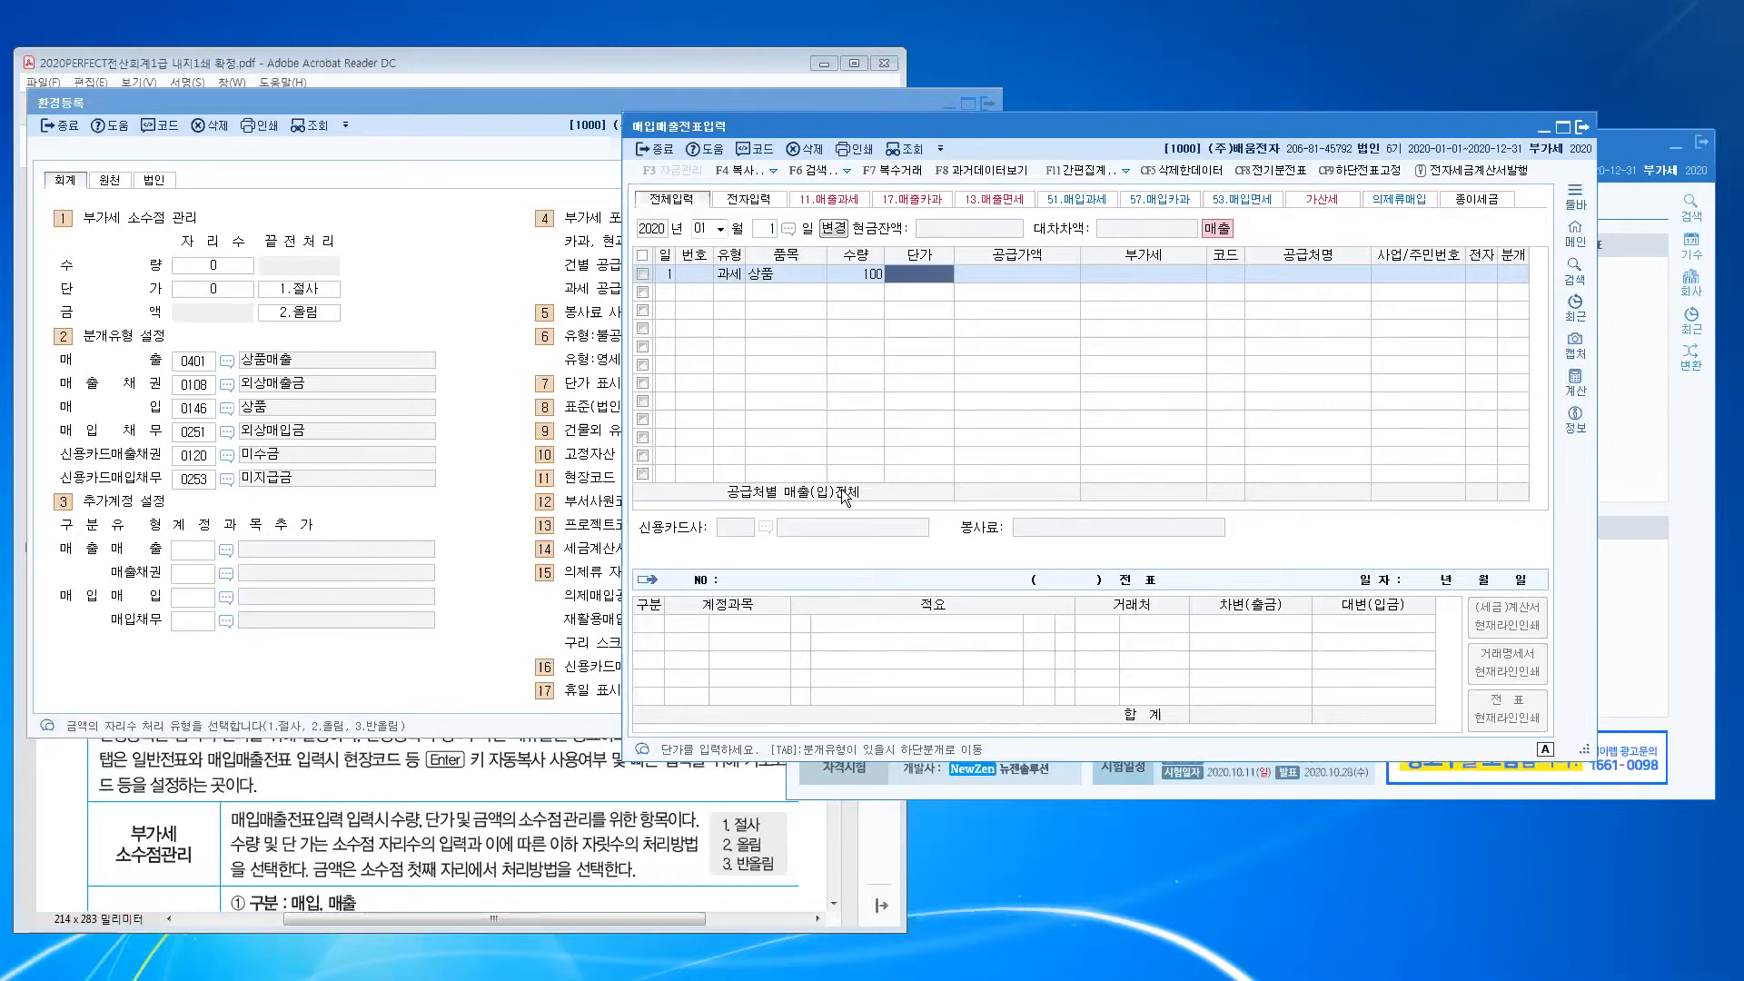
{"action": "type", "text": "1,000"}
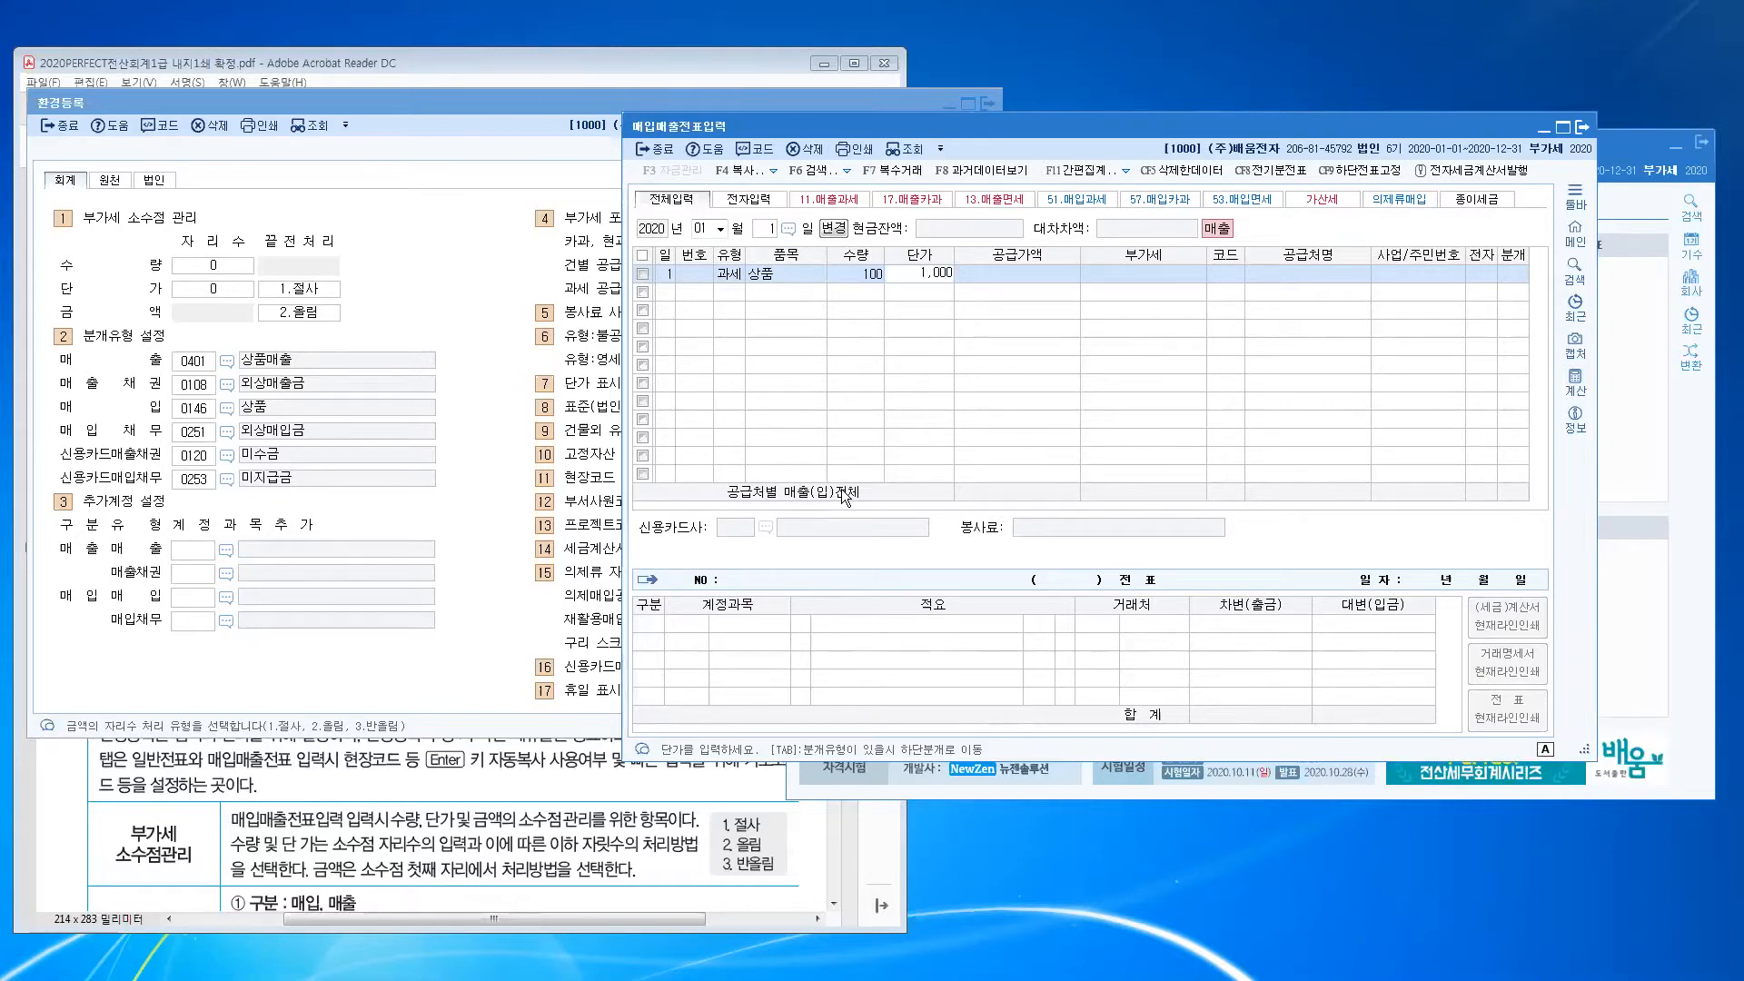
{"action": "key", "text": "BackSpace"}
{"action": "key", "text": "BackSpace"}
{"action": "key", "text": "BackSpace"}
{"action": "key", "text": "BackSpace"}
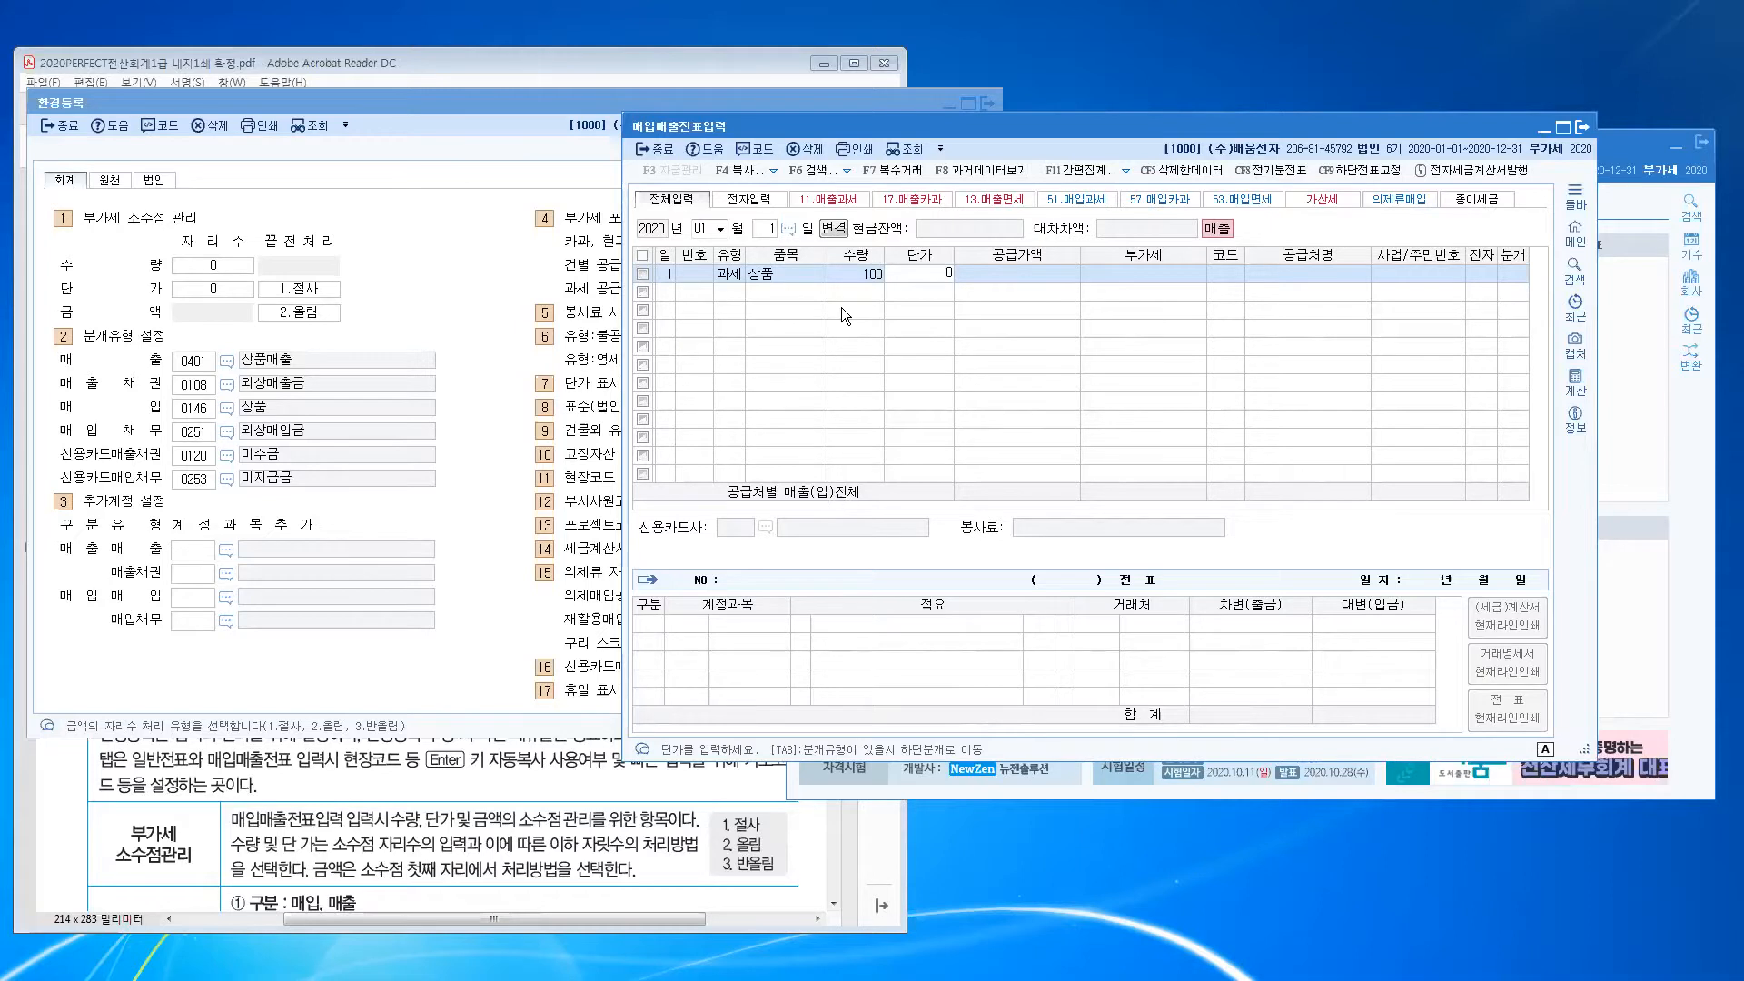
Step: Re-enter the first voucher line's quantity as 100
{"action": "left_click", "coordinate": [854, 274]}
{"action": "key", "text": "BackSpace"}
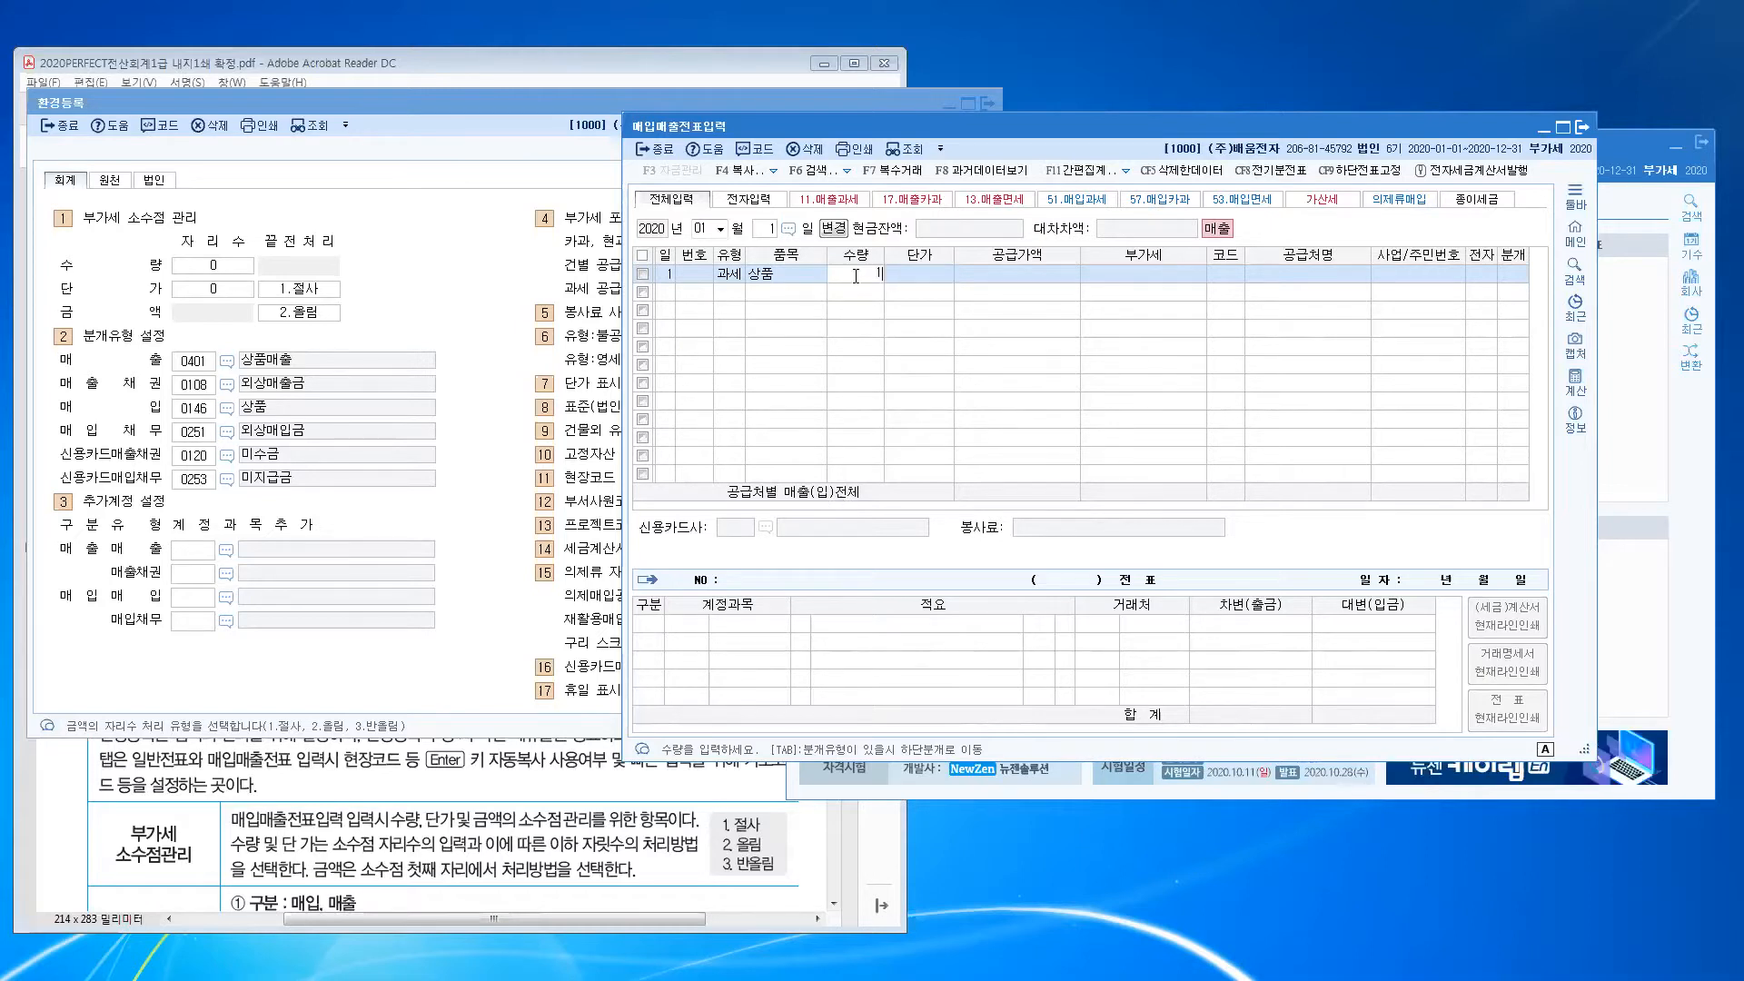
{"action": "type", "text": "1"}
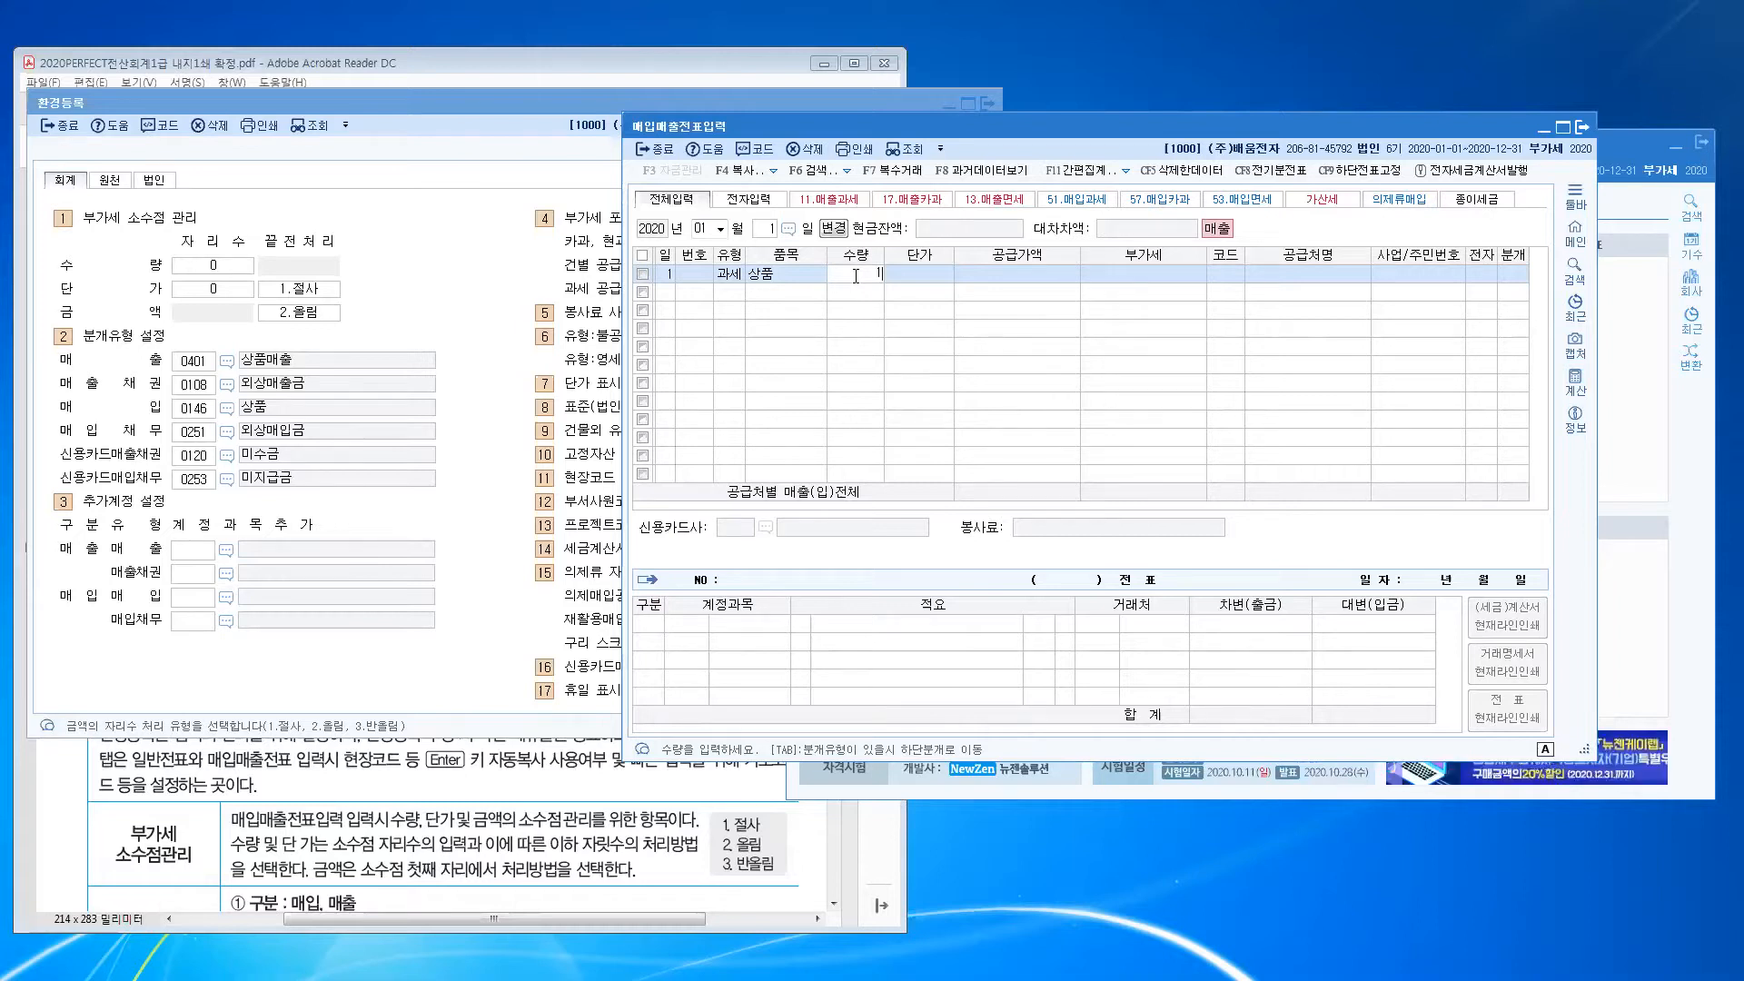
{"action": "type", "text": "00"}
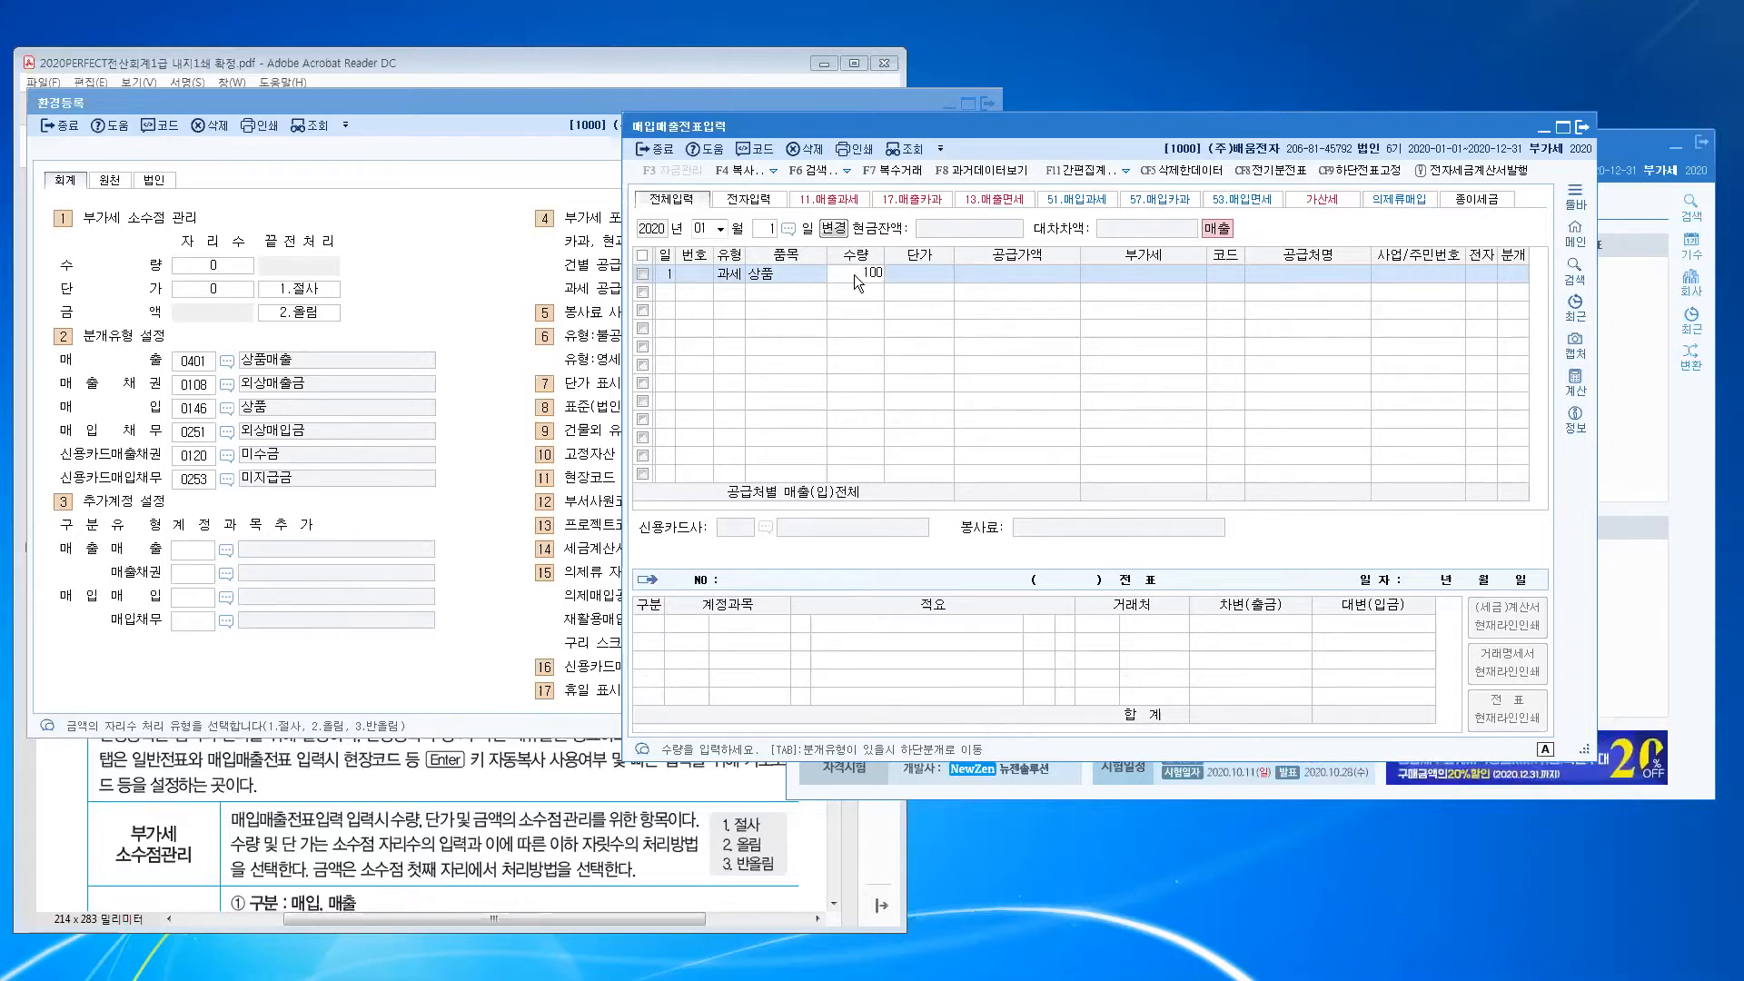
{"action": "key", "text": "Return"}
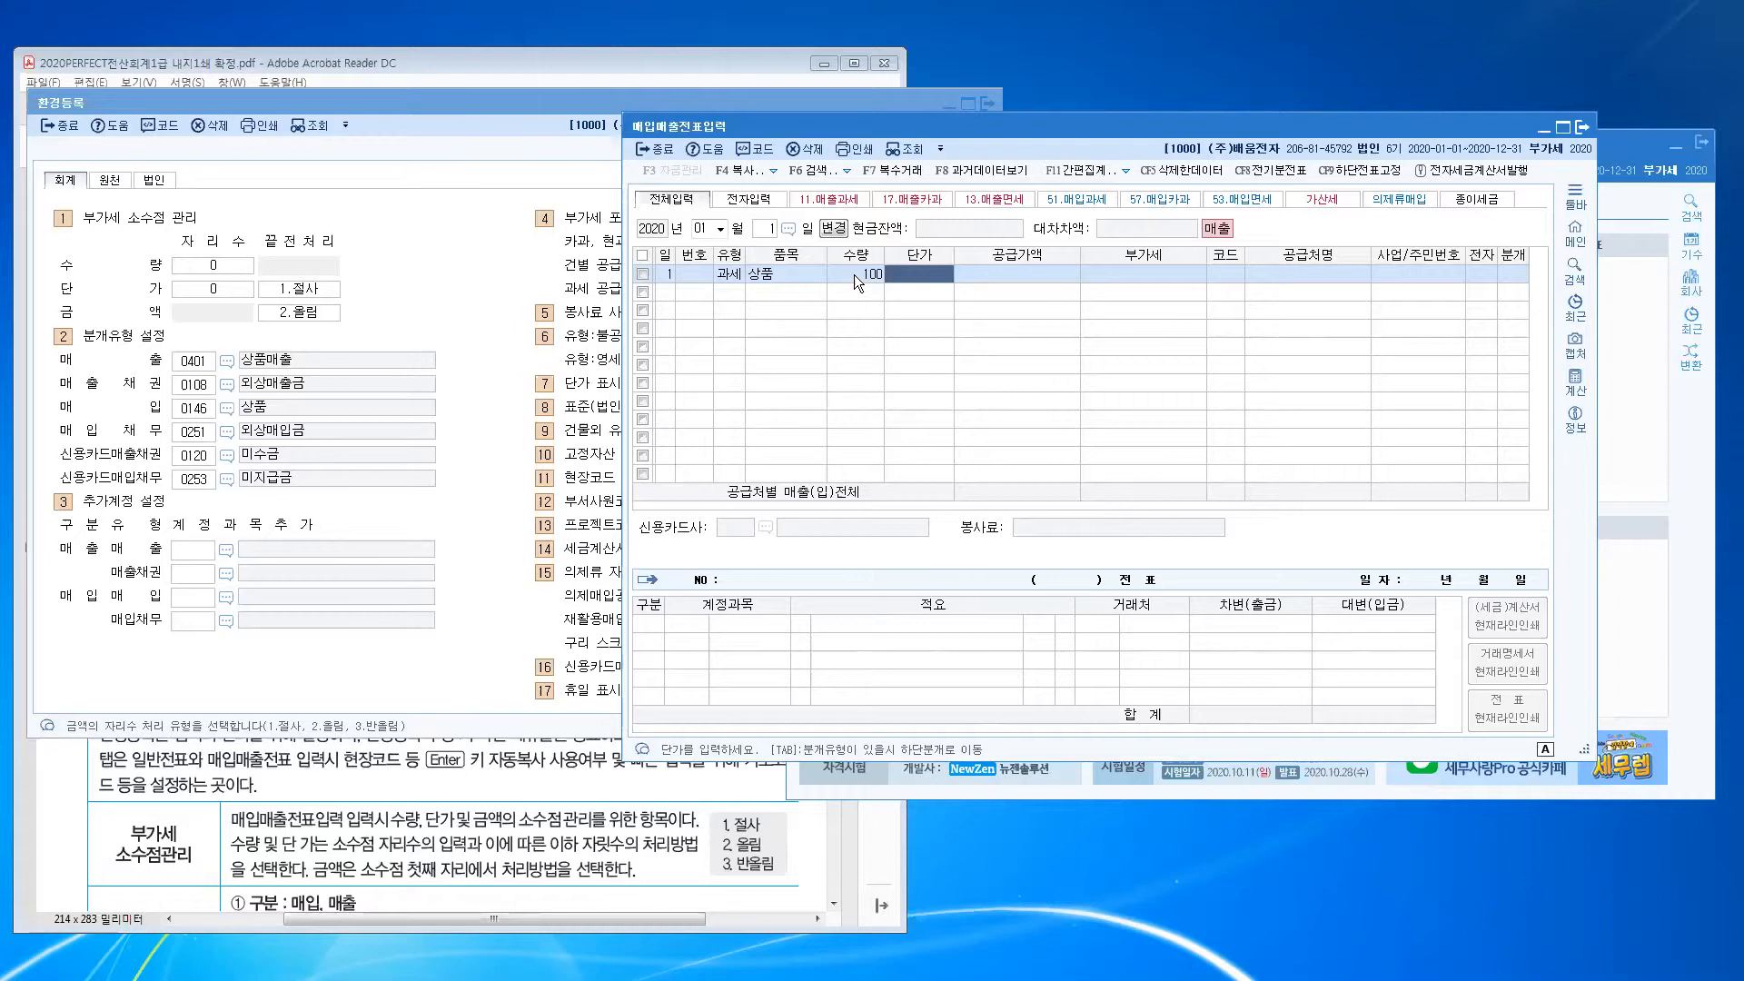
Step: Set the first voucher line's unit price to 1,000 and accept the calculated 공급가액 and 부가세
{"action": "type", "text": "1"}
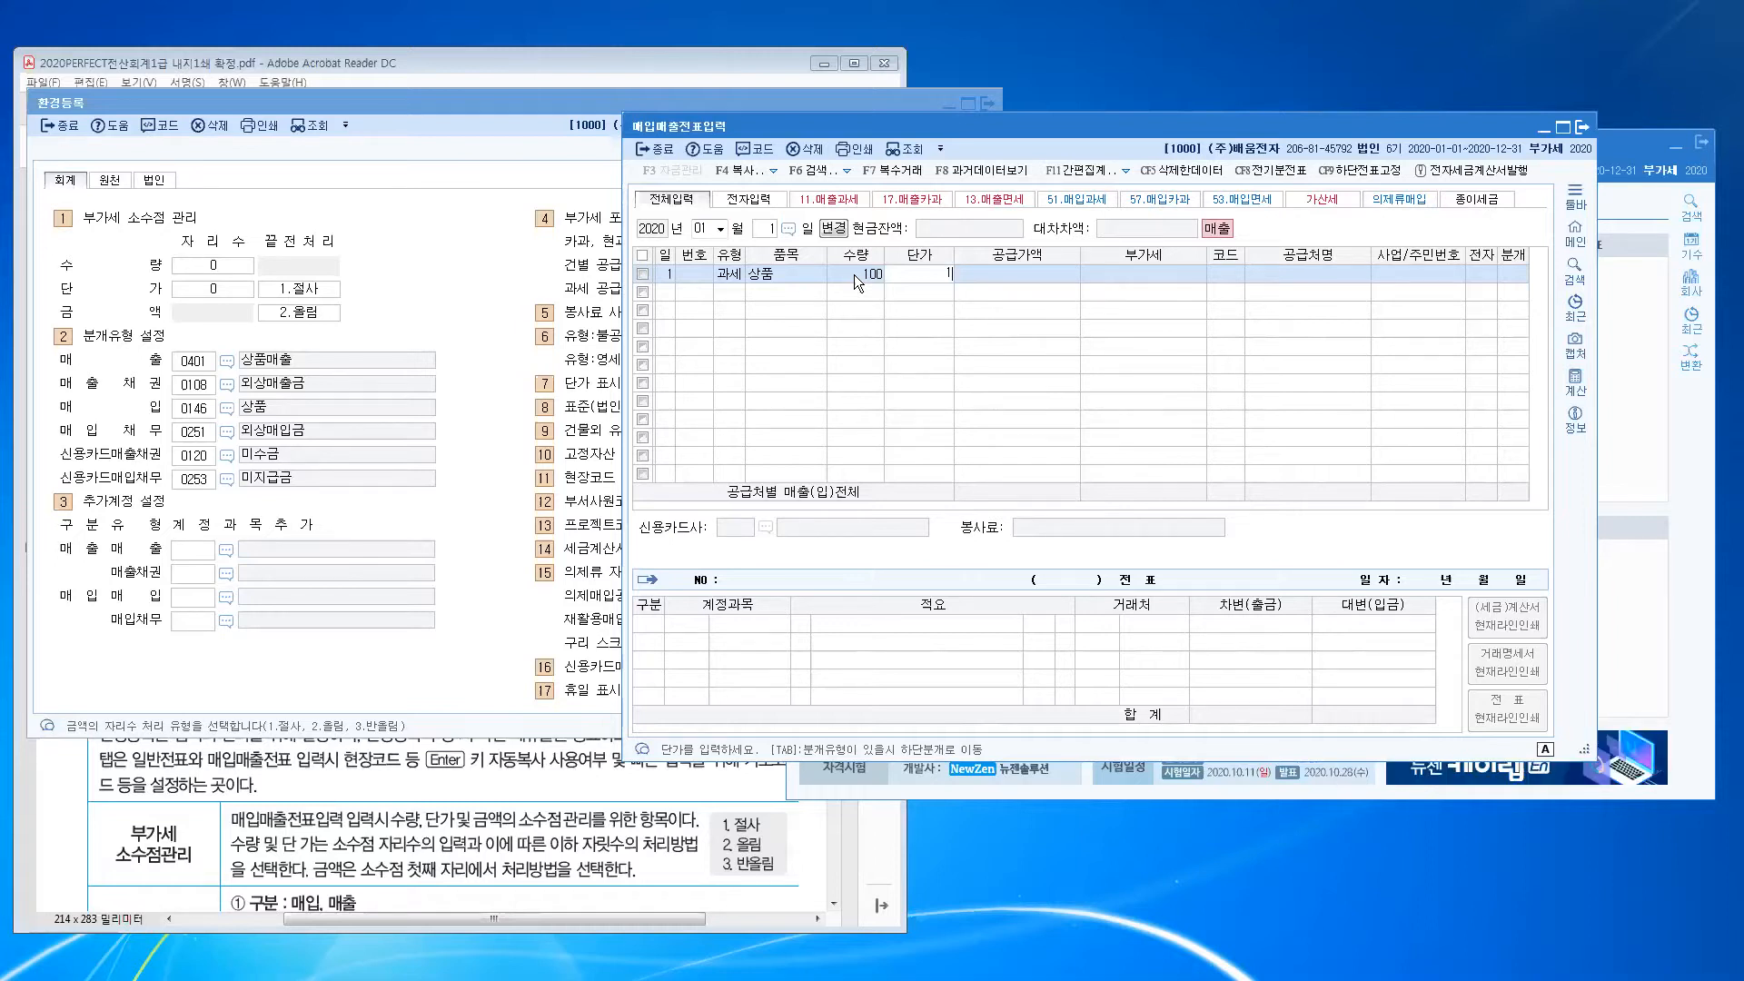
{"action": "type", "text": "000"}
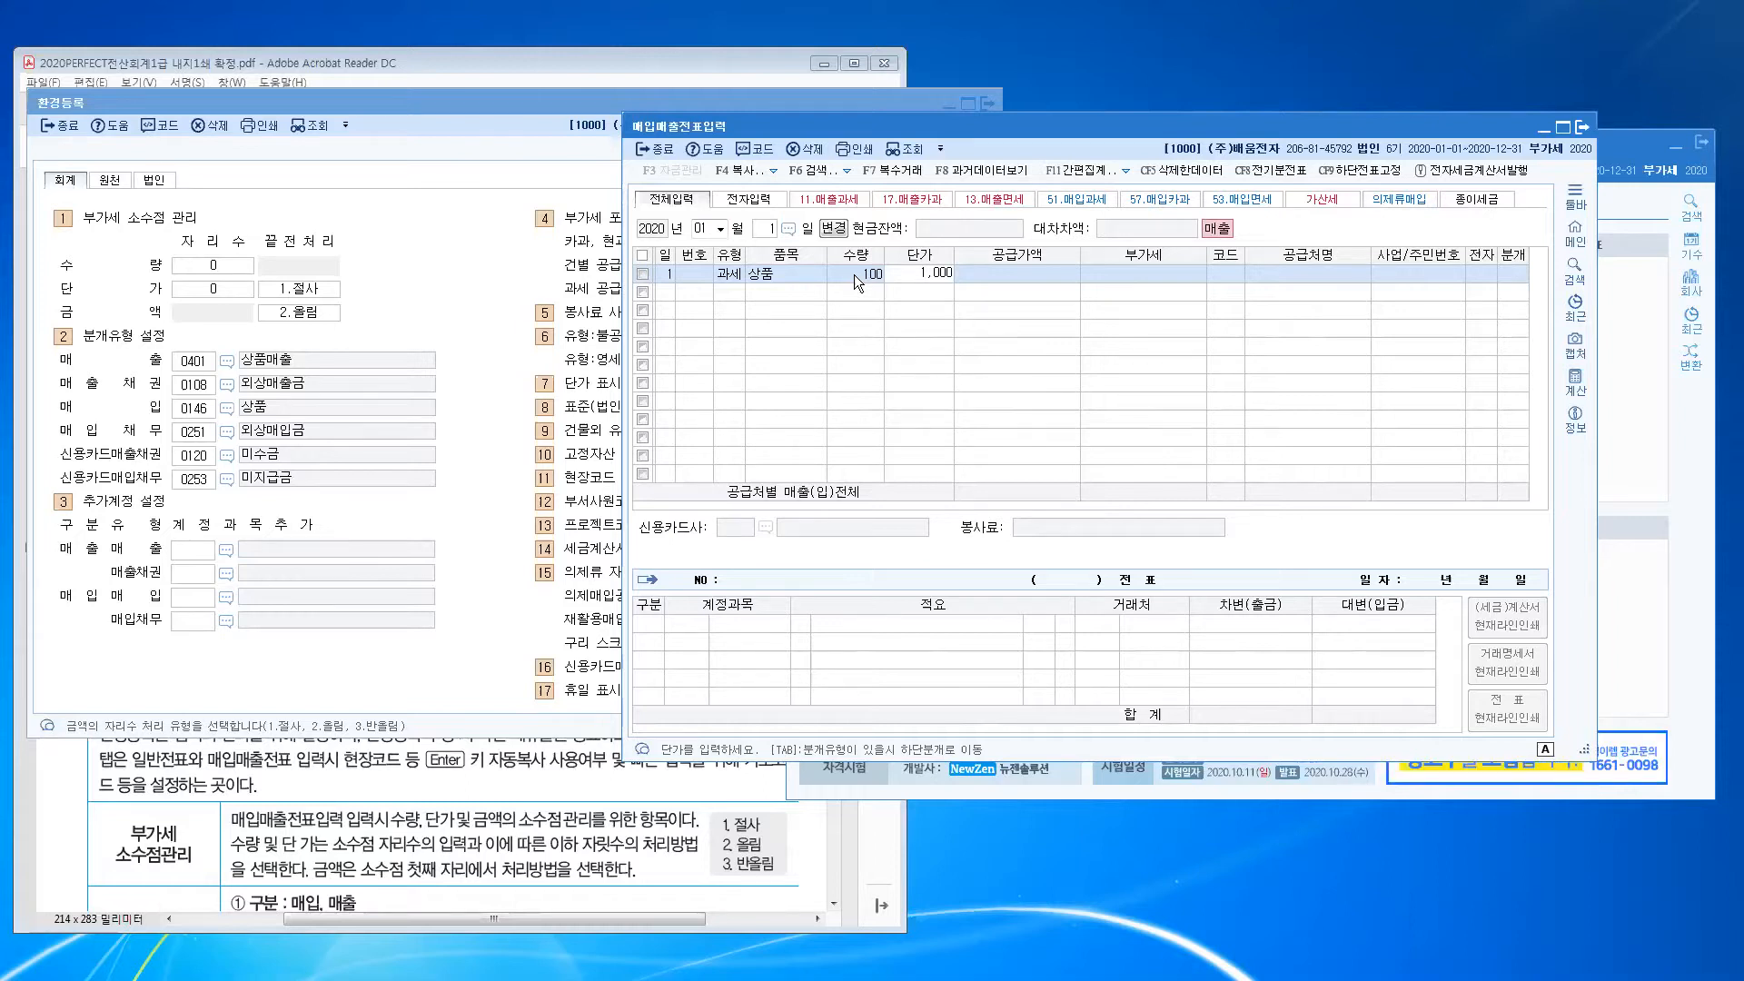
{"action": "key", "text": "Return"}
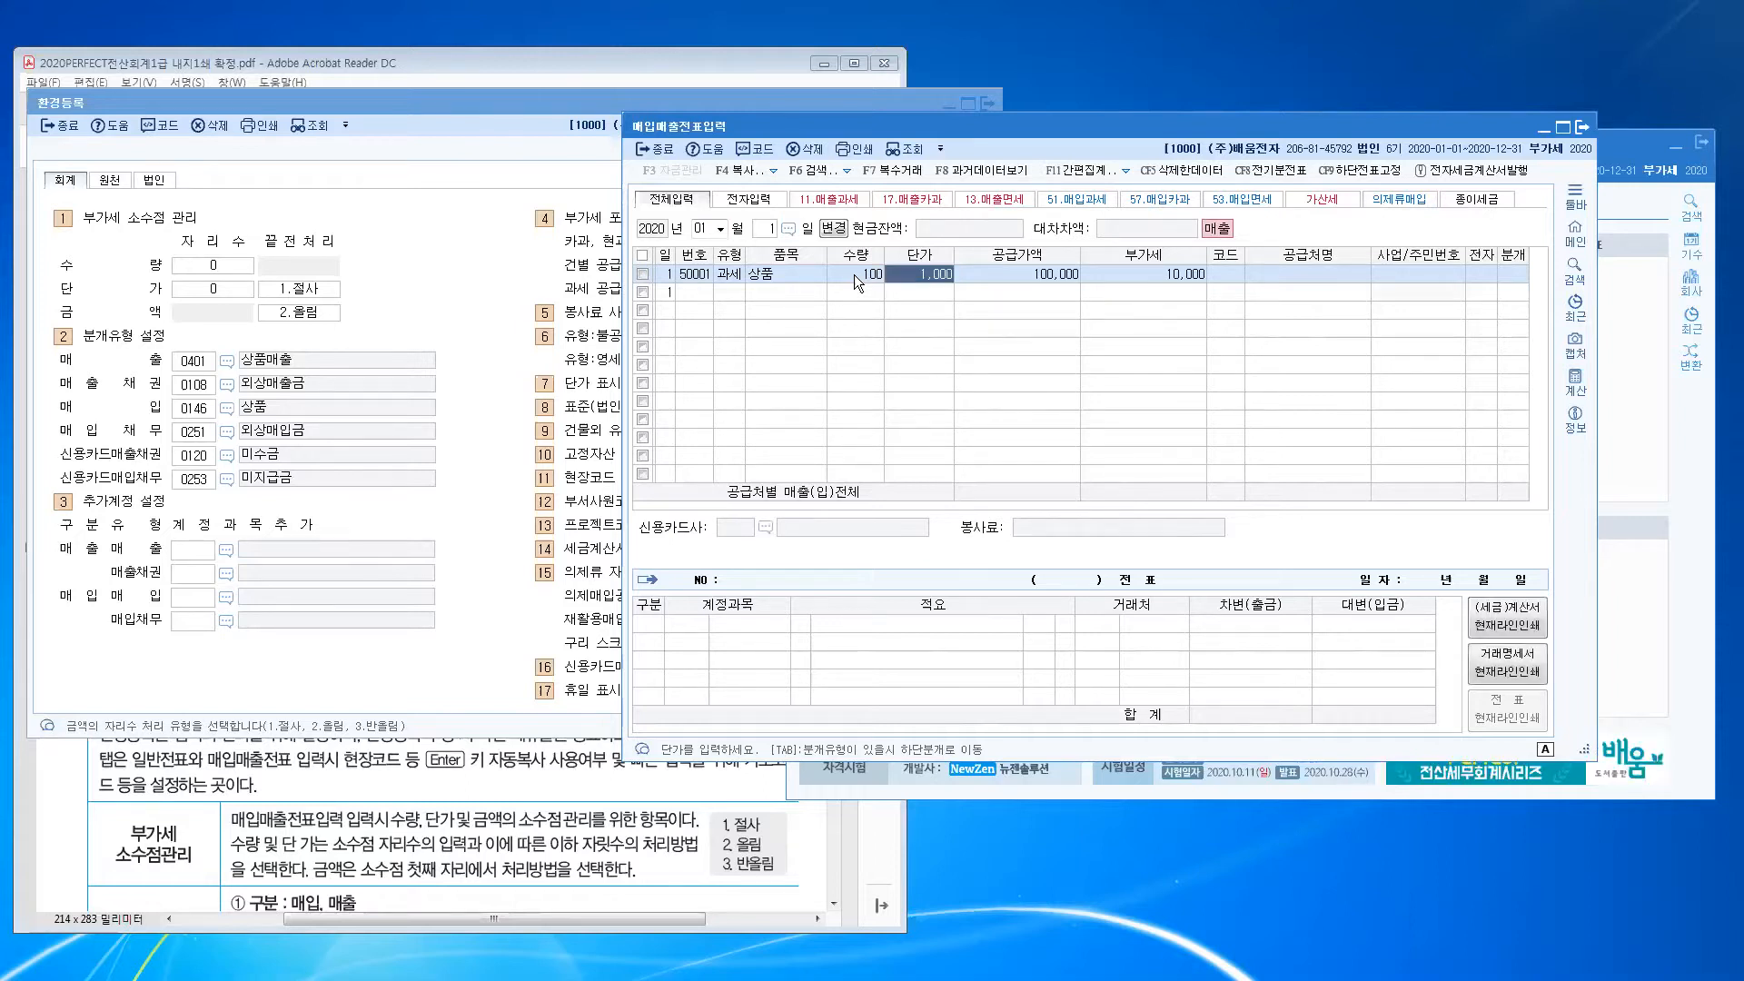
{"action": "key", "text": "Return"}
{"action": "key", "text": "Return"}
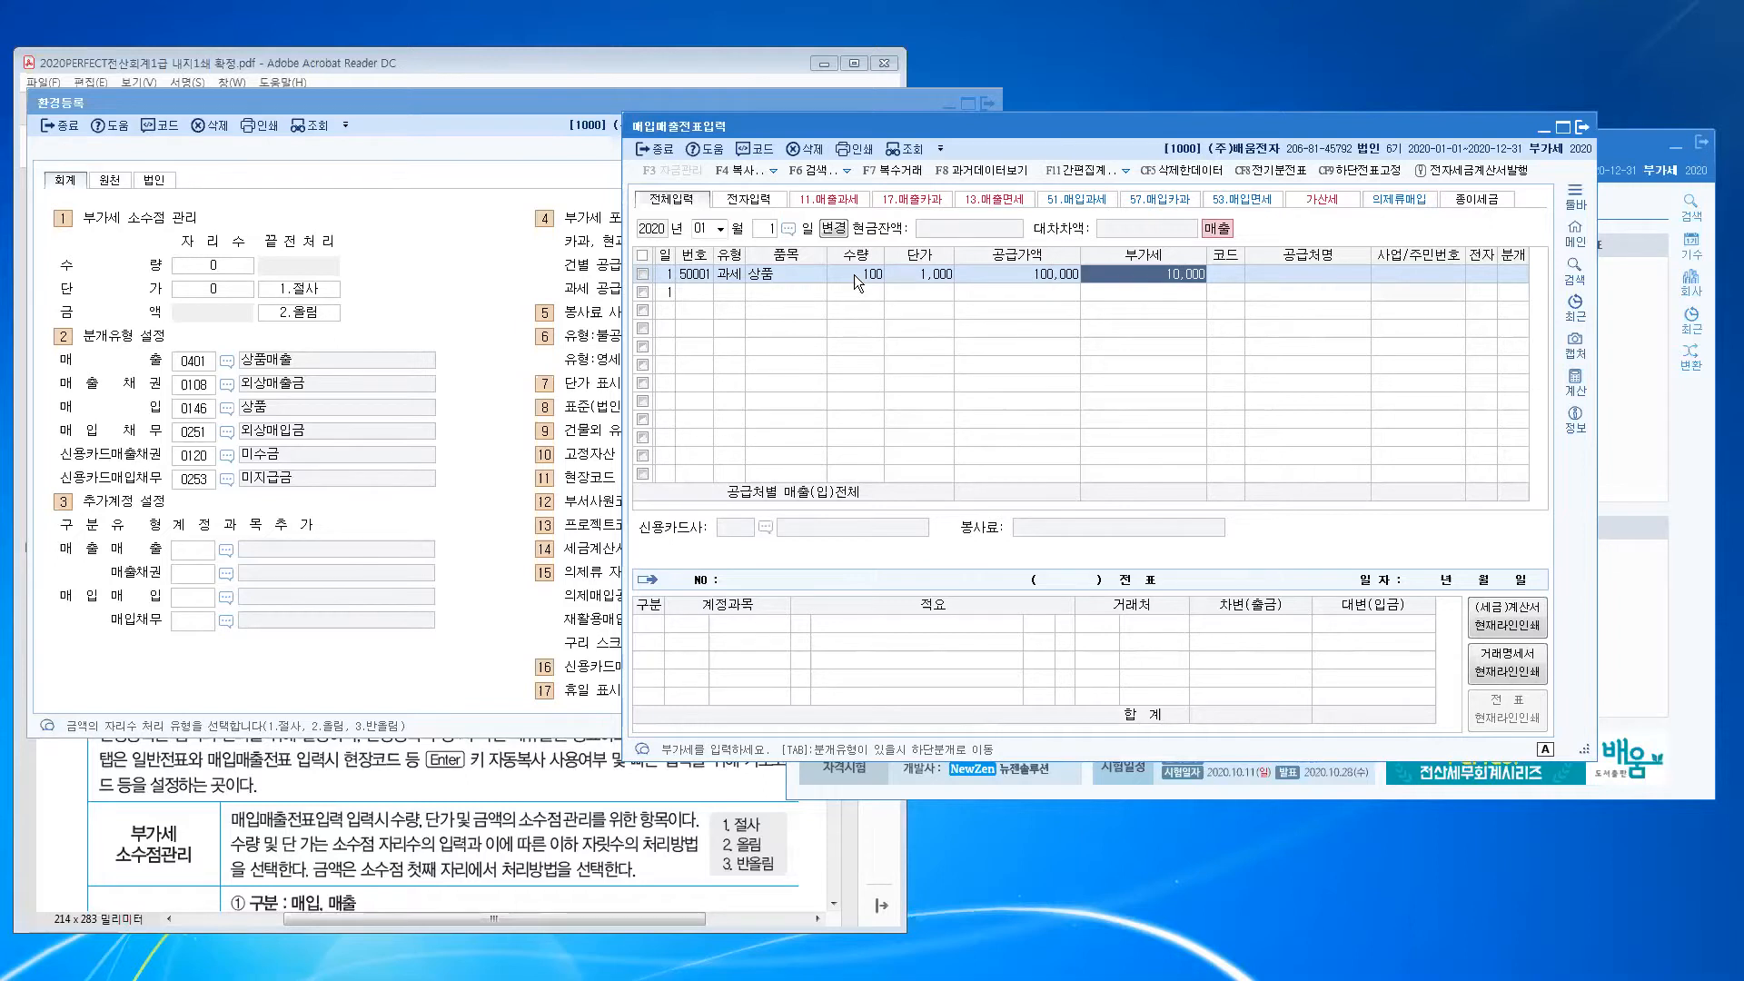
{"action": "key", "text": "Return"}
{"action": "key", "text": "Return"}
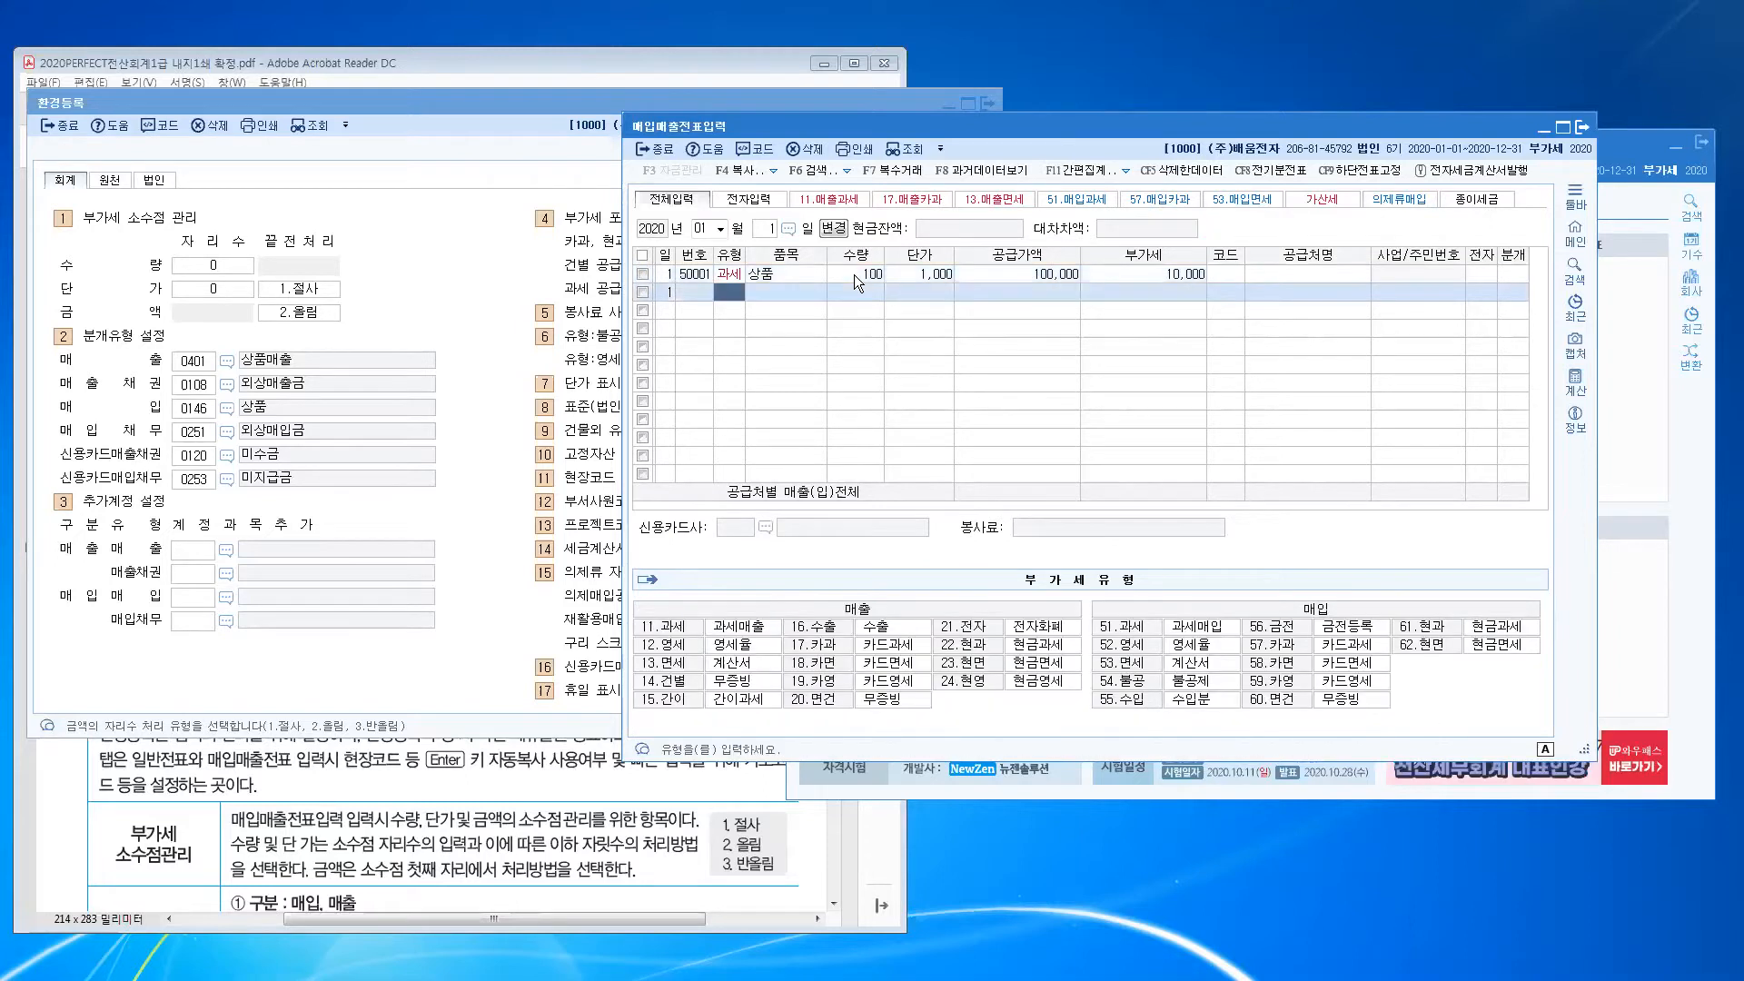
Step: Add a second voucher line of type 11 (과세) for 상품 with quantity 100 and unit price 100,000
{"action": "type", "text": "11"}
{"action": "key", "text": "Return"}
{"action": "key", "text": "Return"}
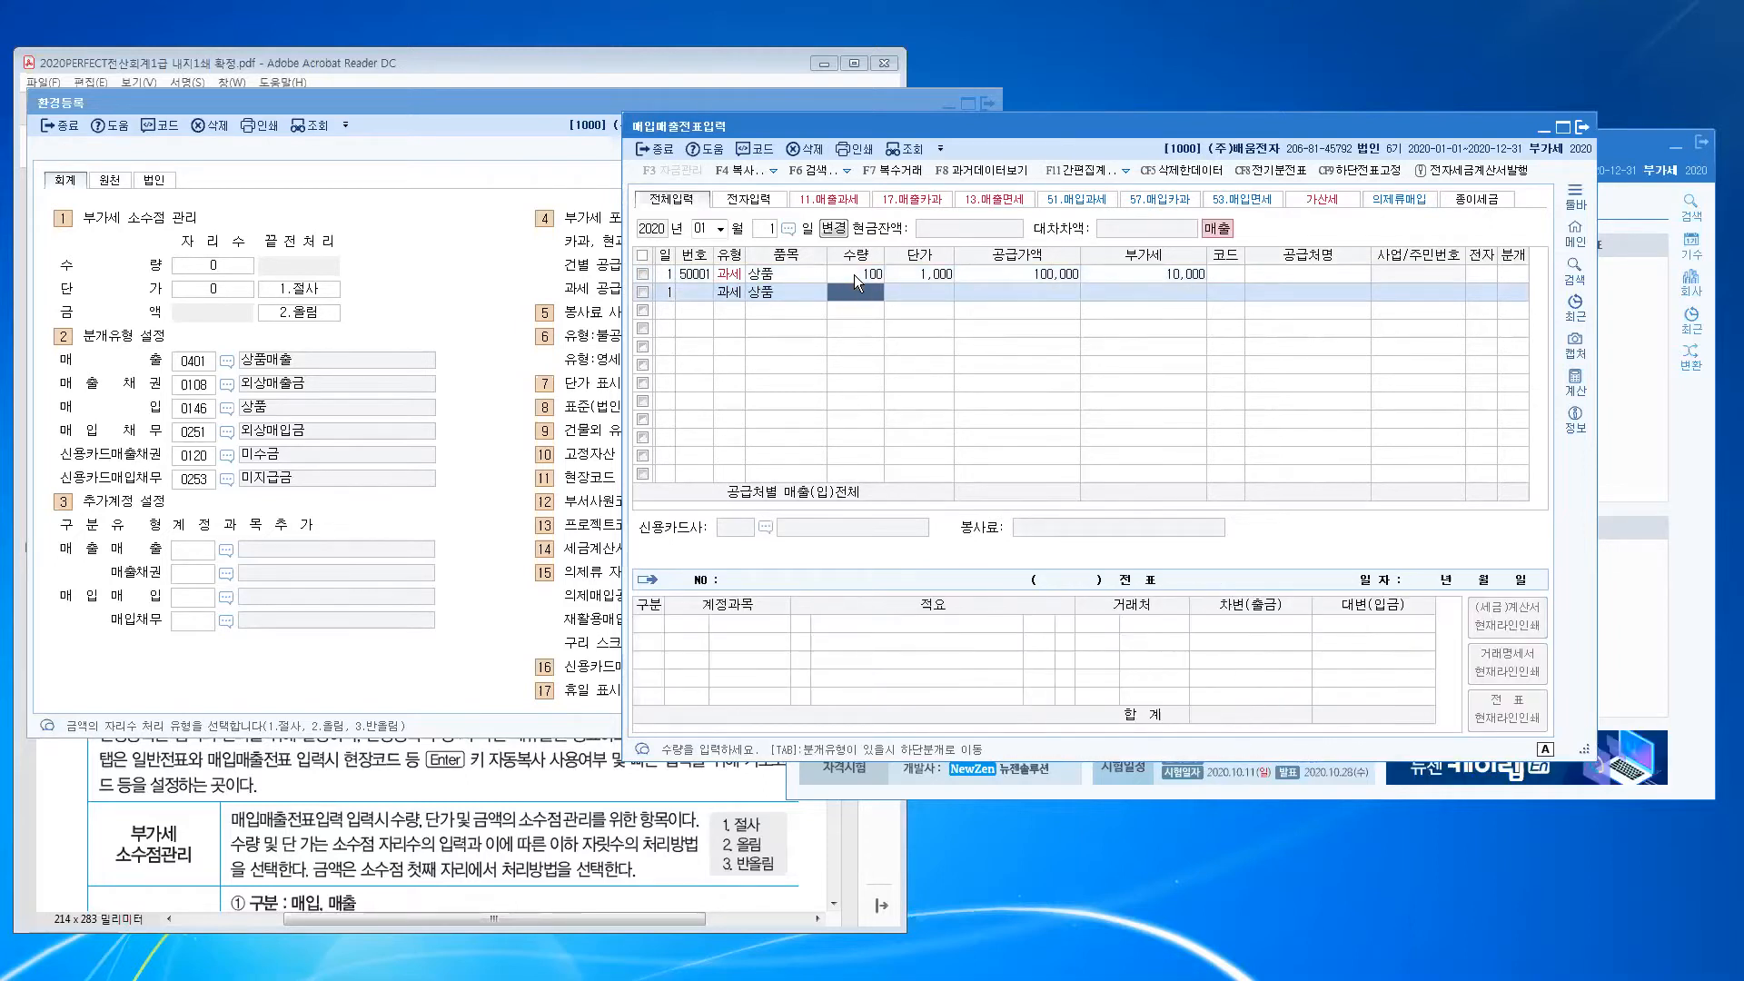
{"action": "type", "text": "100"}
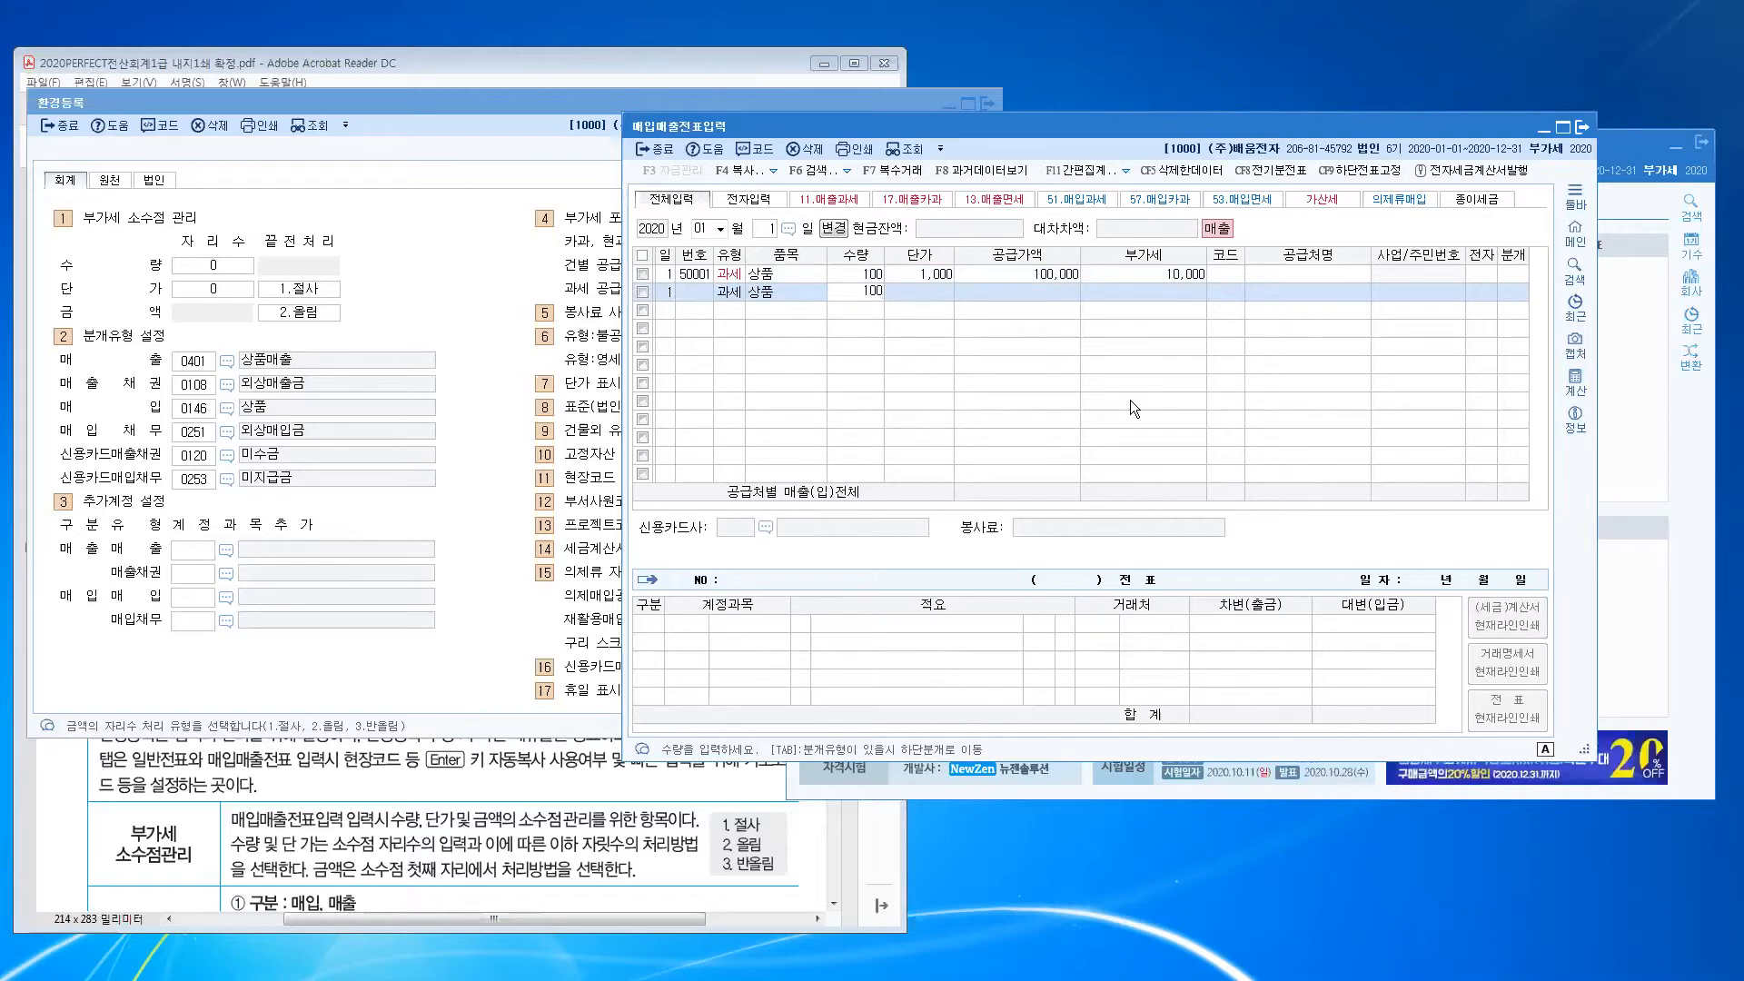
{"action": "key", "text": "Return"}
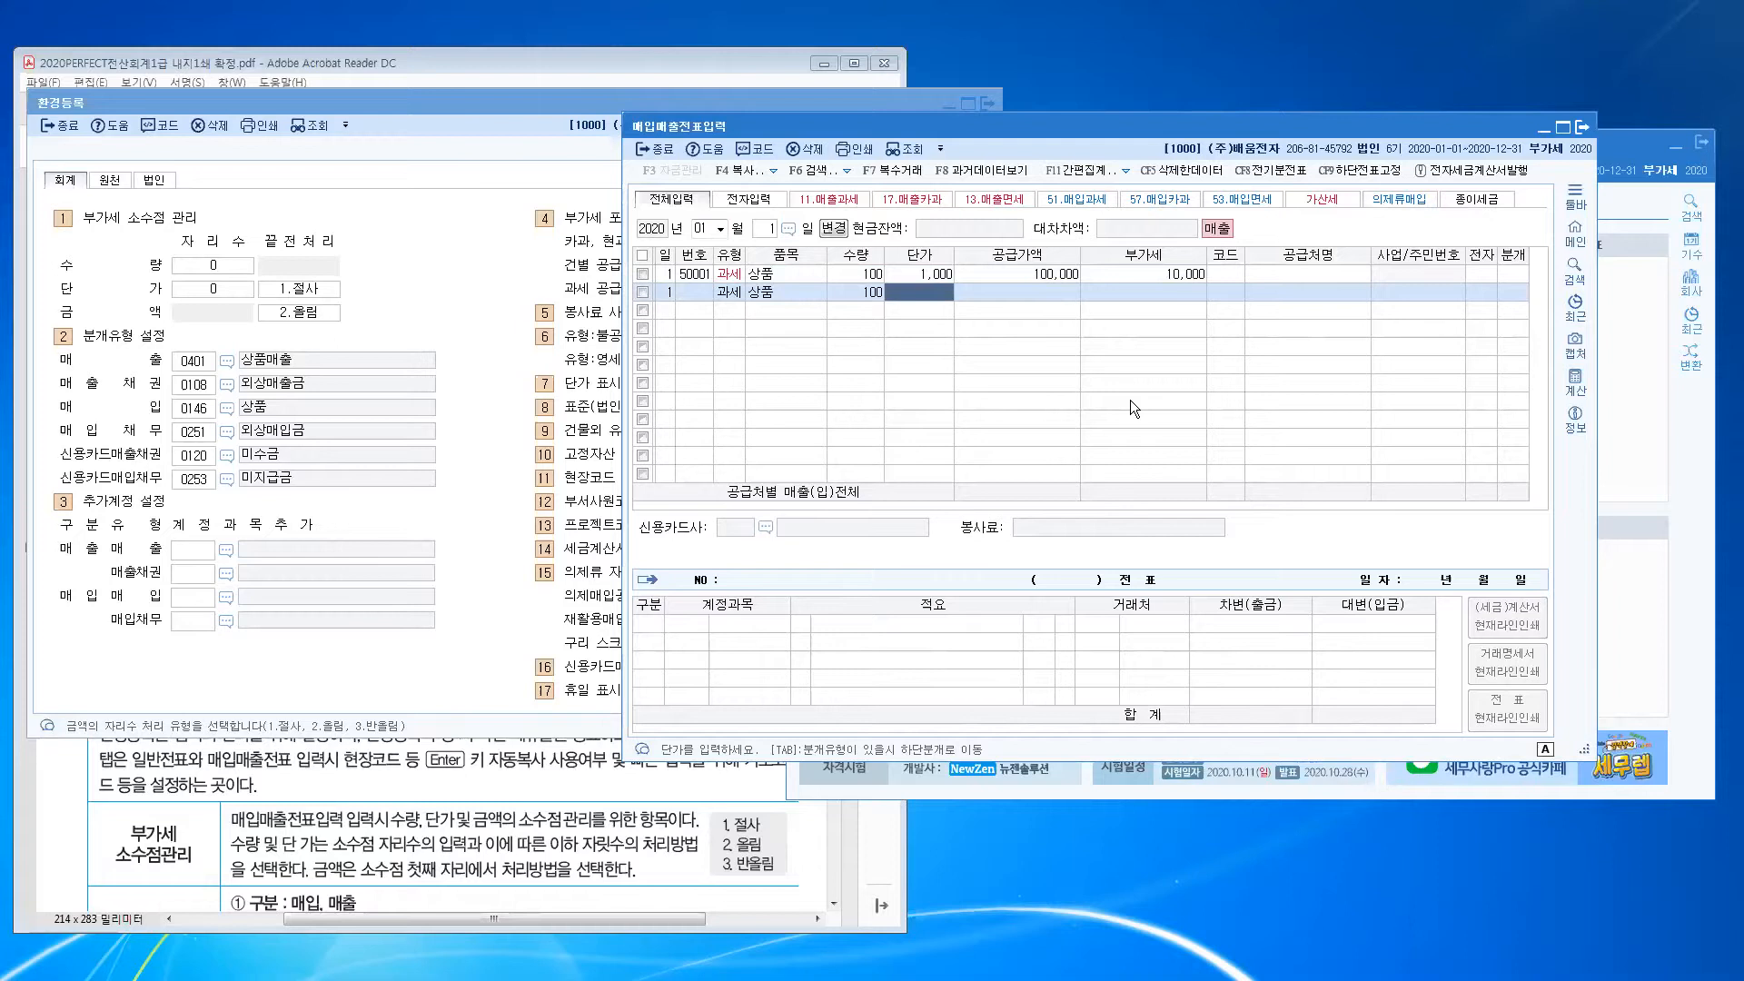
{"action": "type", "text": "1,000"}
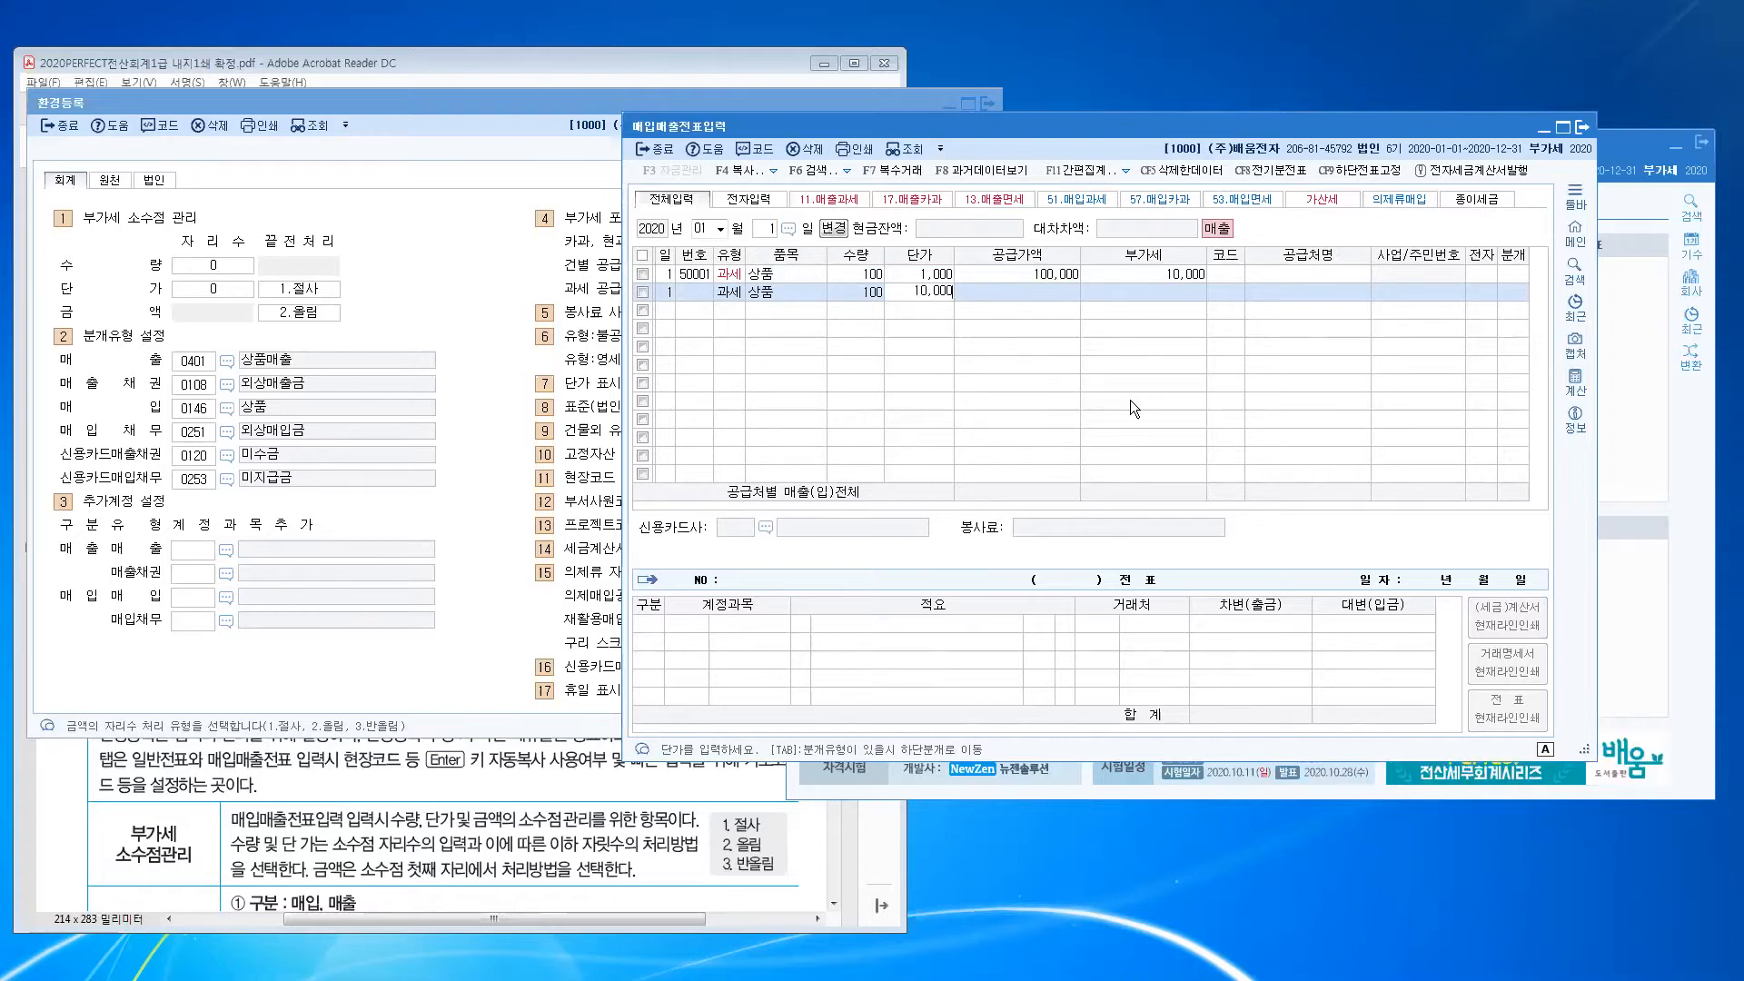
{"action": "type", "text": "0"}
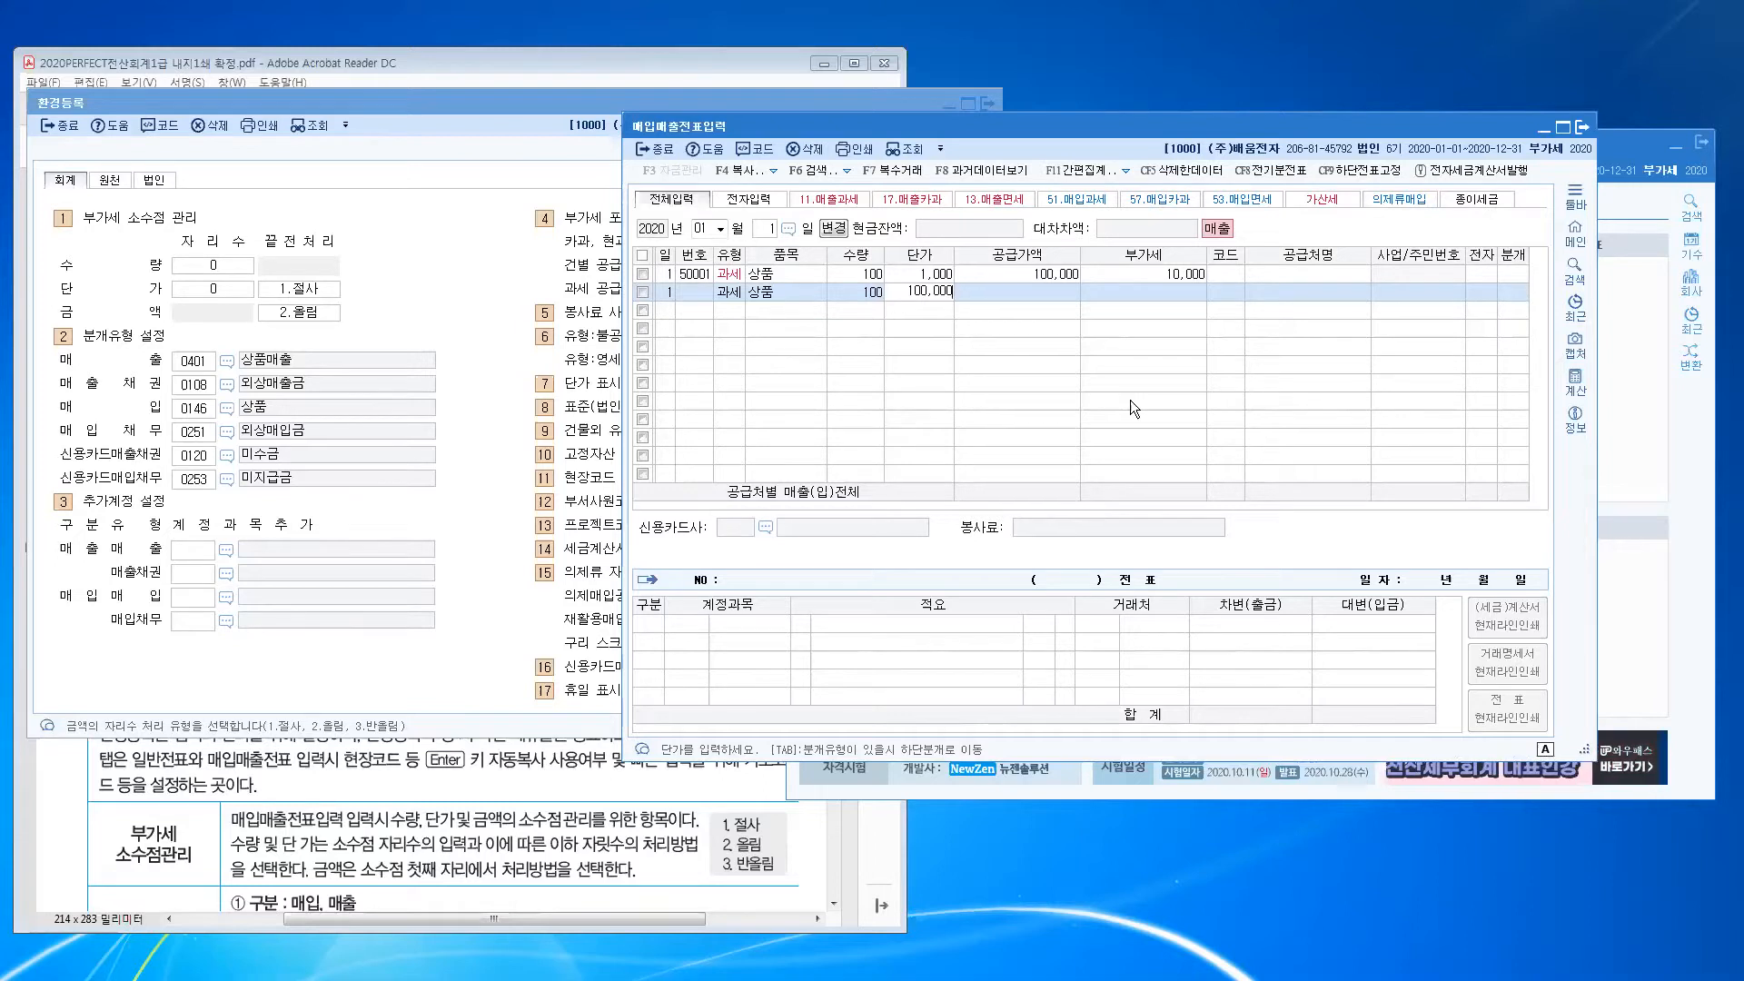
{"action": "left_click", "coordinate": [1631, 136]}
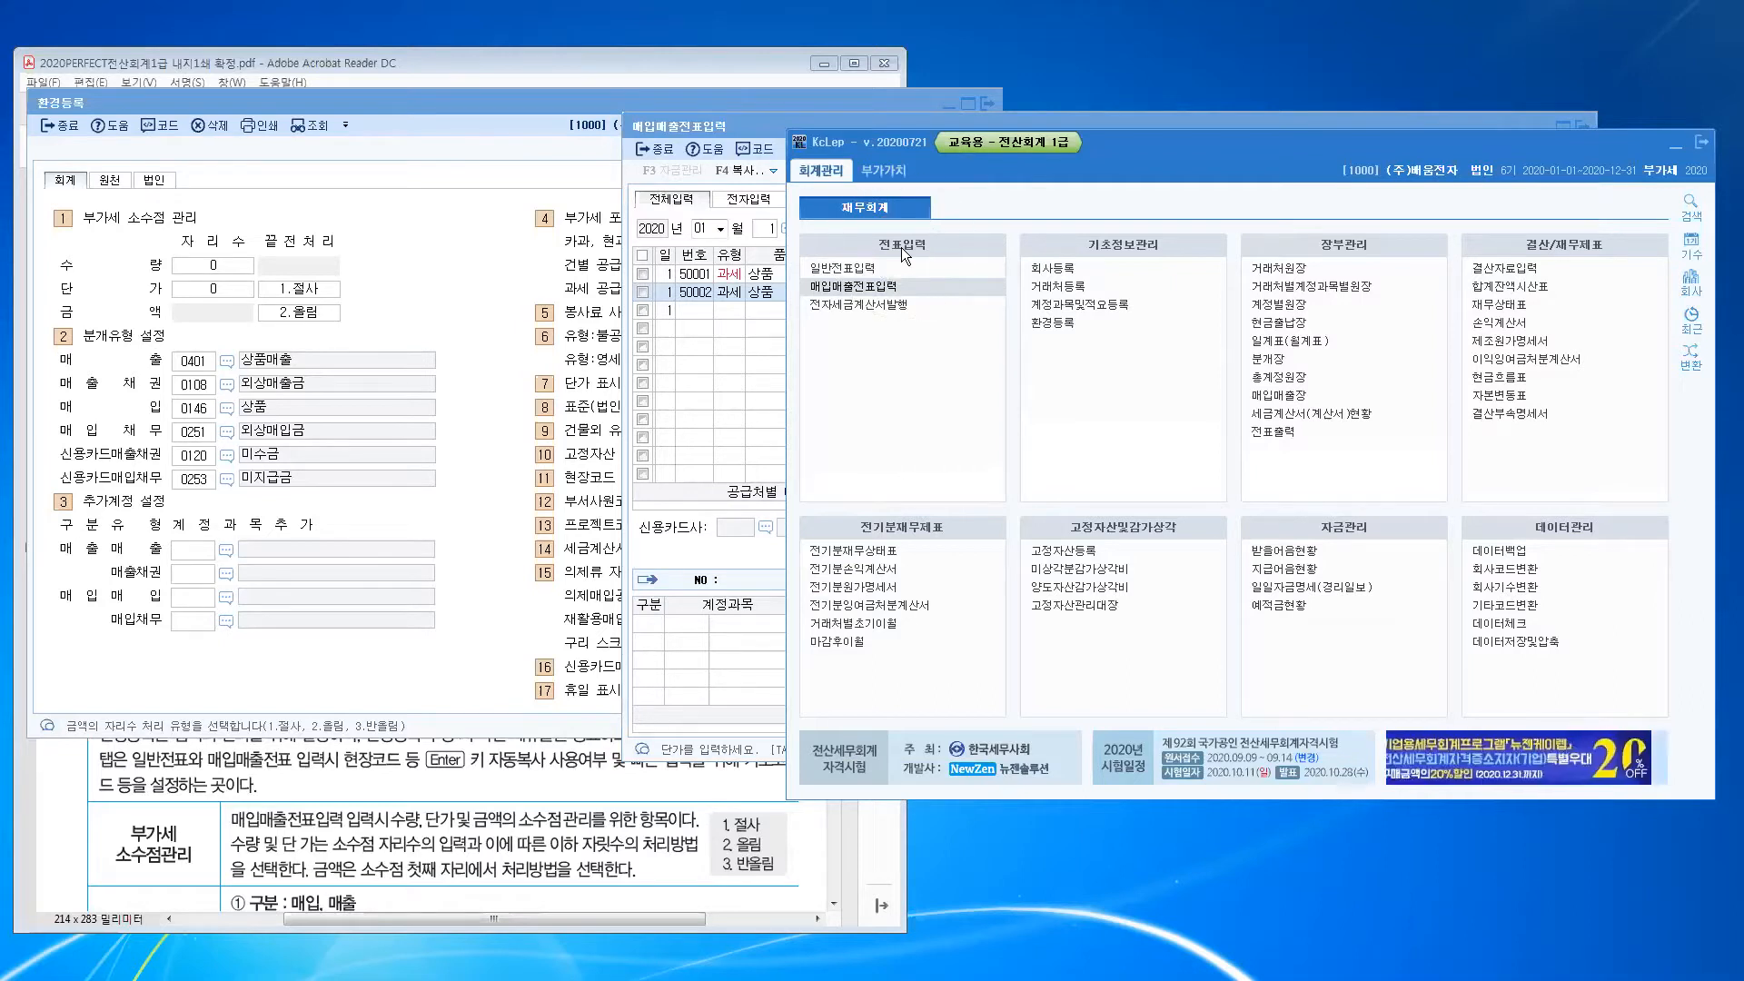
{"action": "key", "text": "ctrl"}
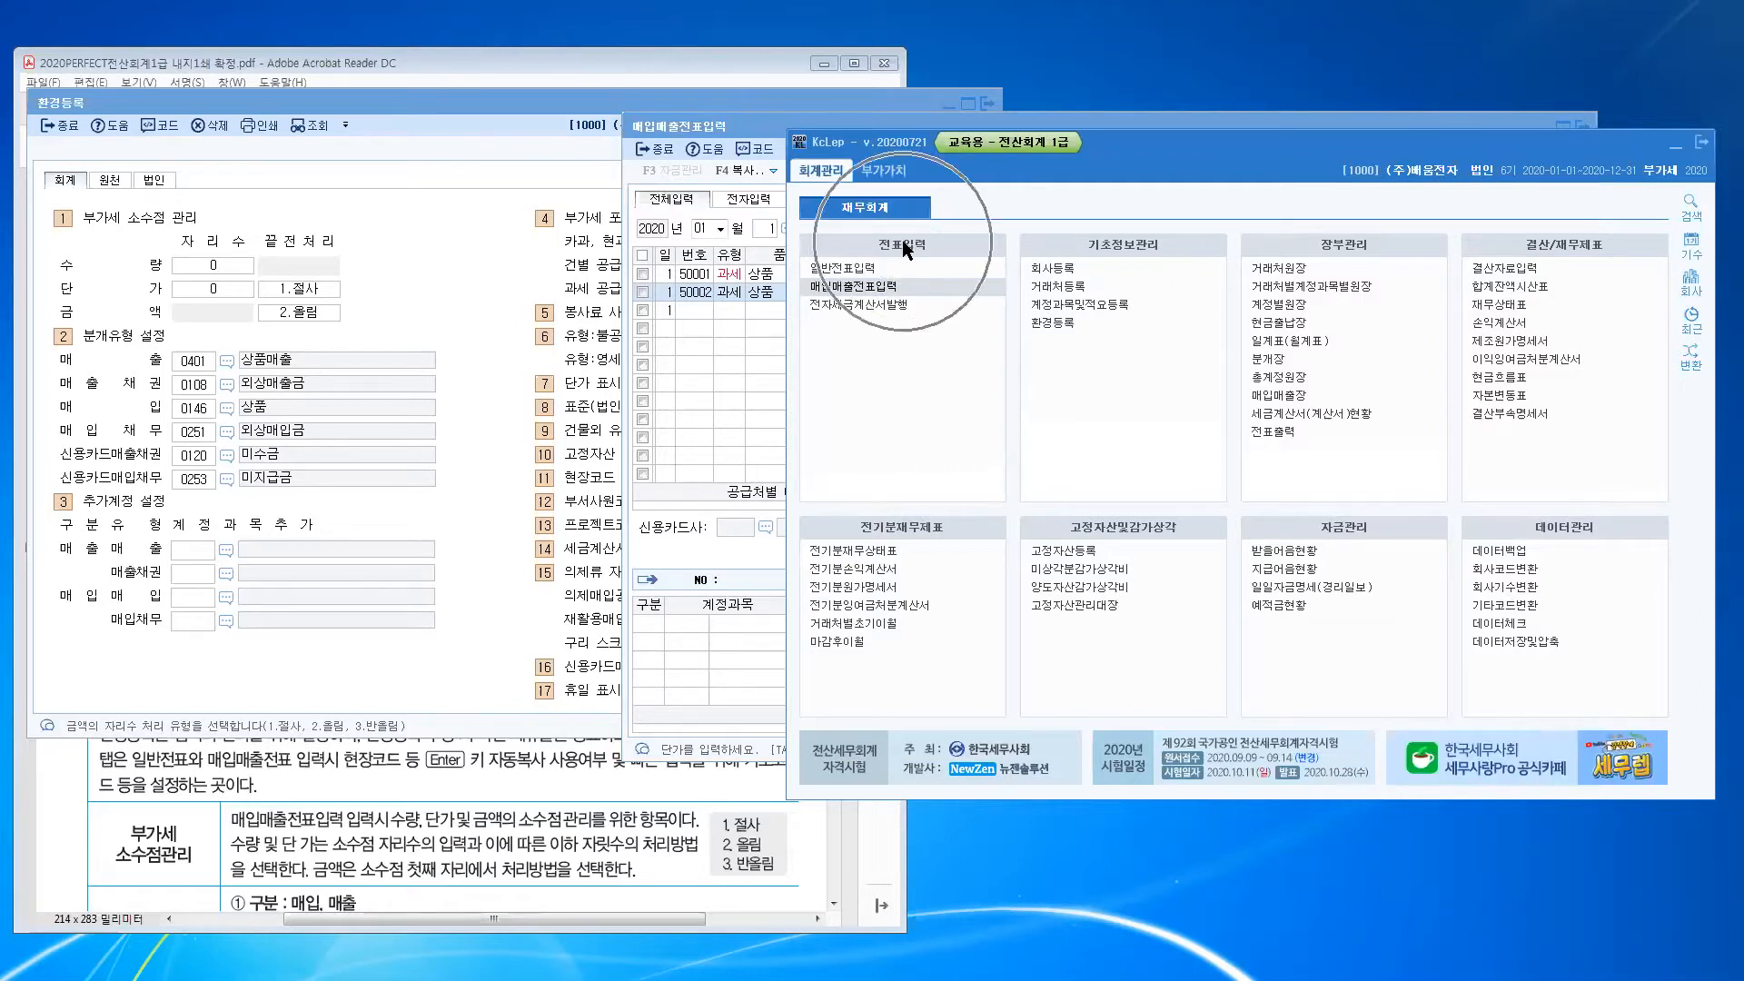
{"action": "key", "text": "ctrl"}
{"action": "key", "text": "ctrl"}
{"action": "key", "text": "ctrl"}
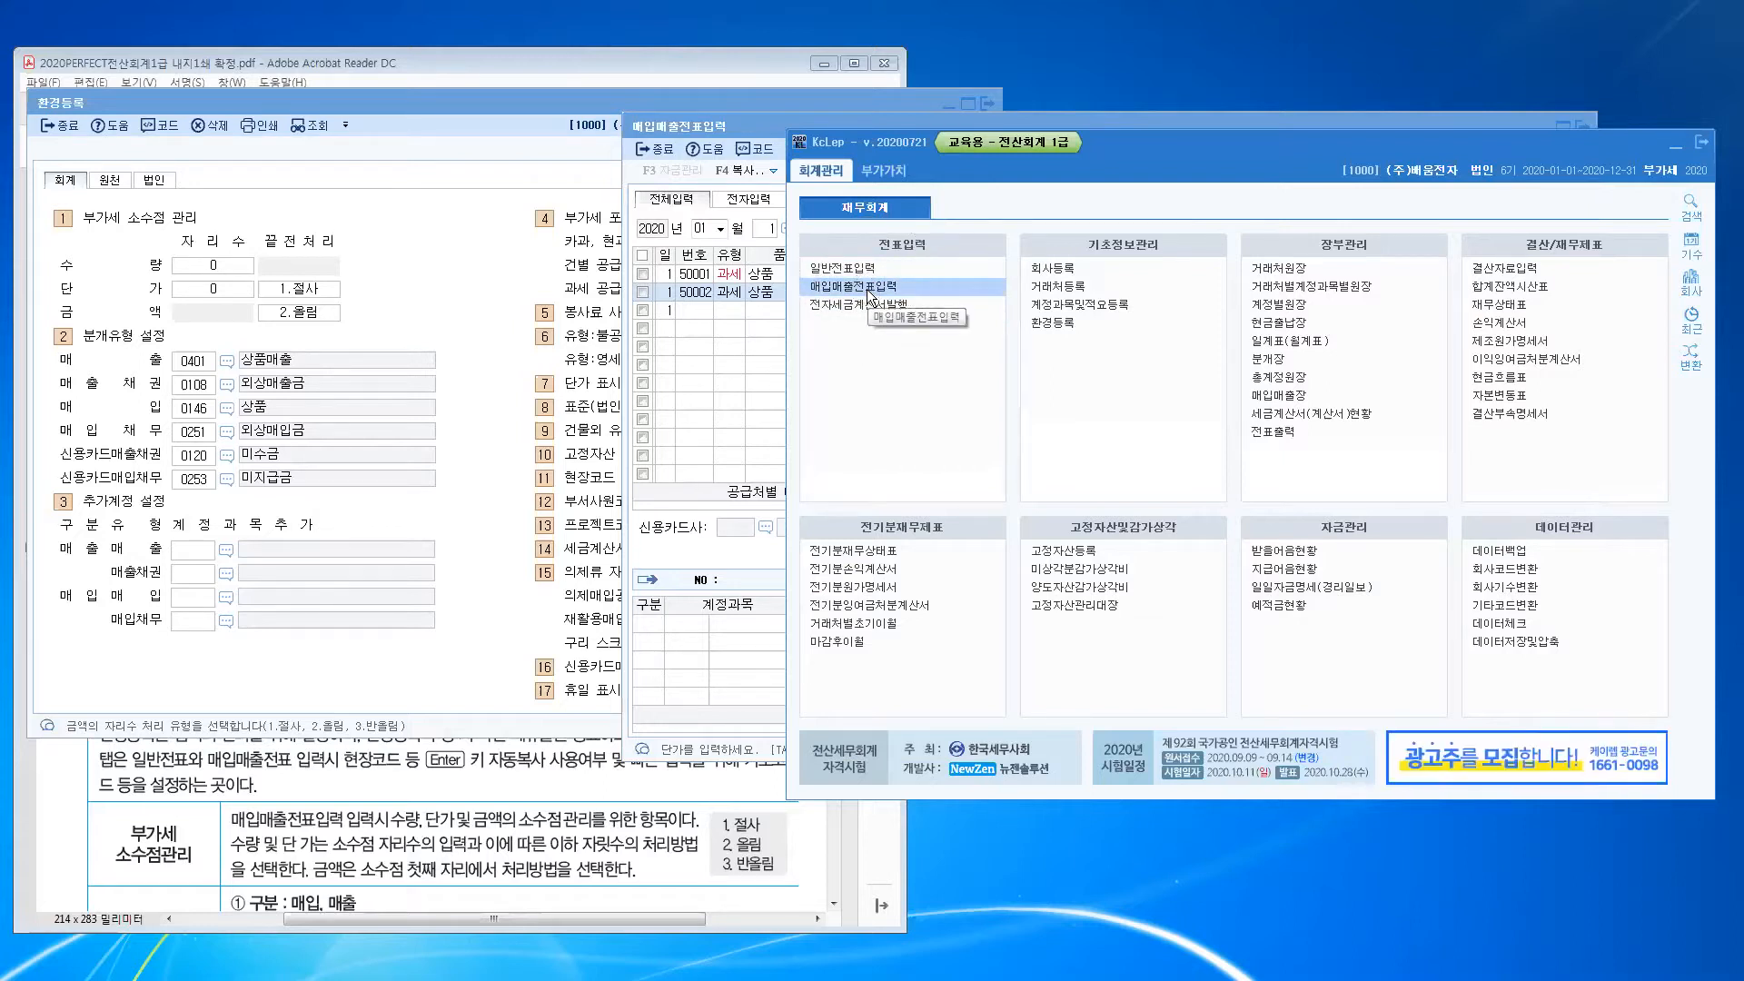
Step: Return to 매입매출전표입력 and delete the second voucher line
{"action": "left_click", "coordinate": [749, 125]}
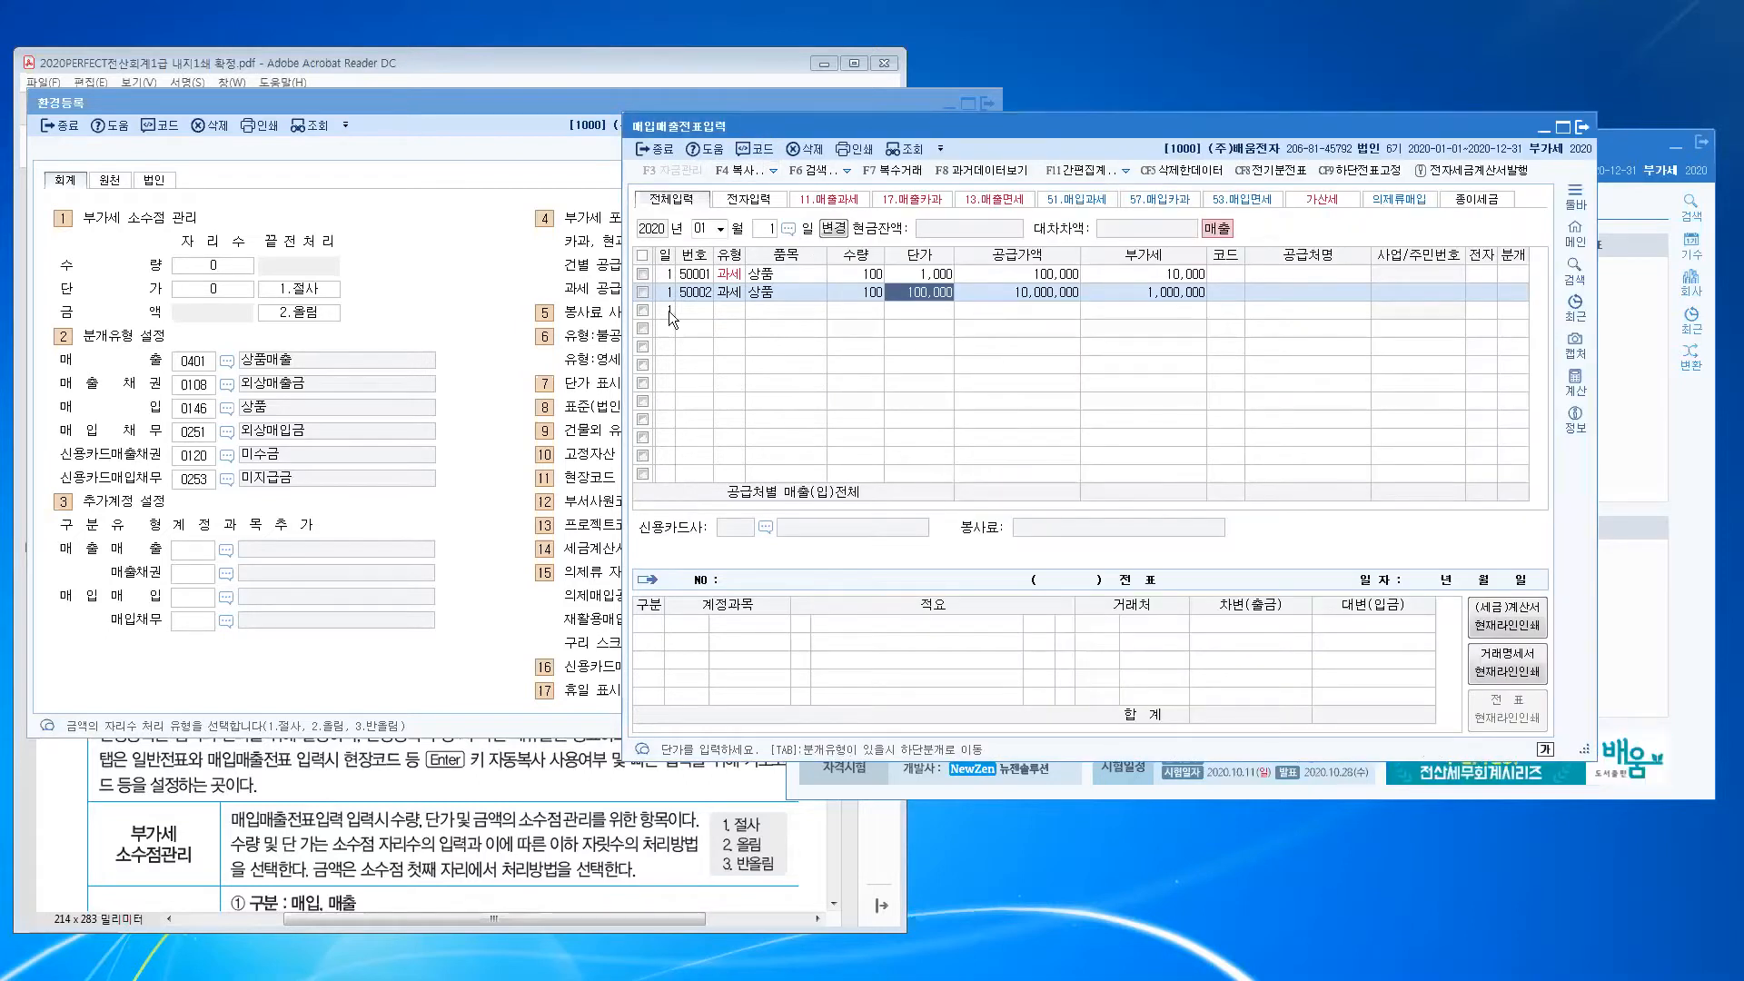
{"action": "left_click", "coordinate": [643, 290]}
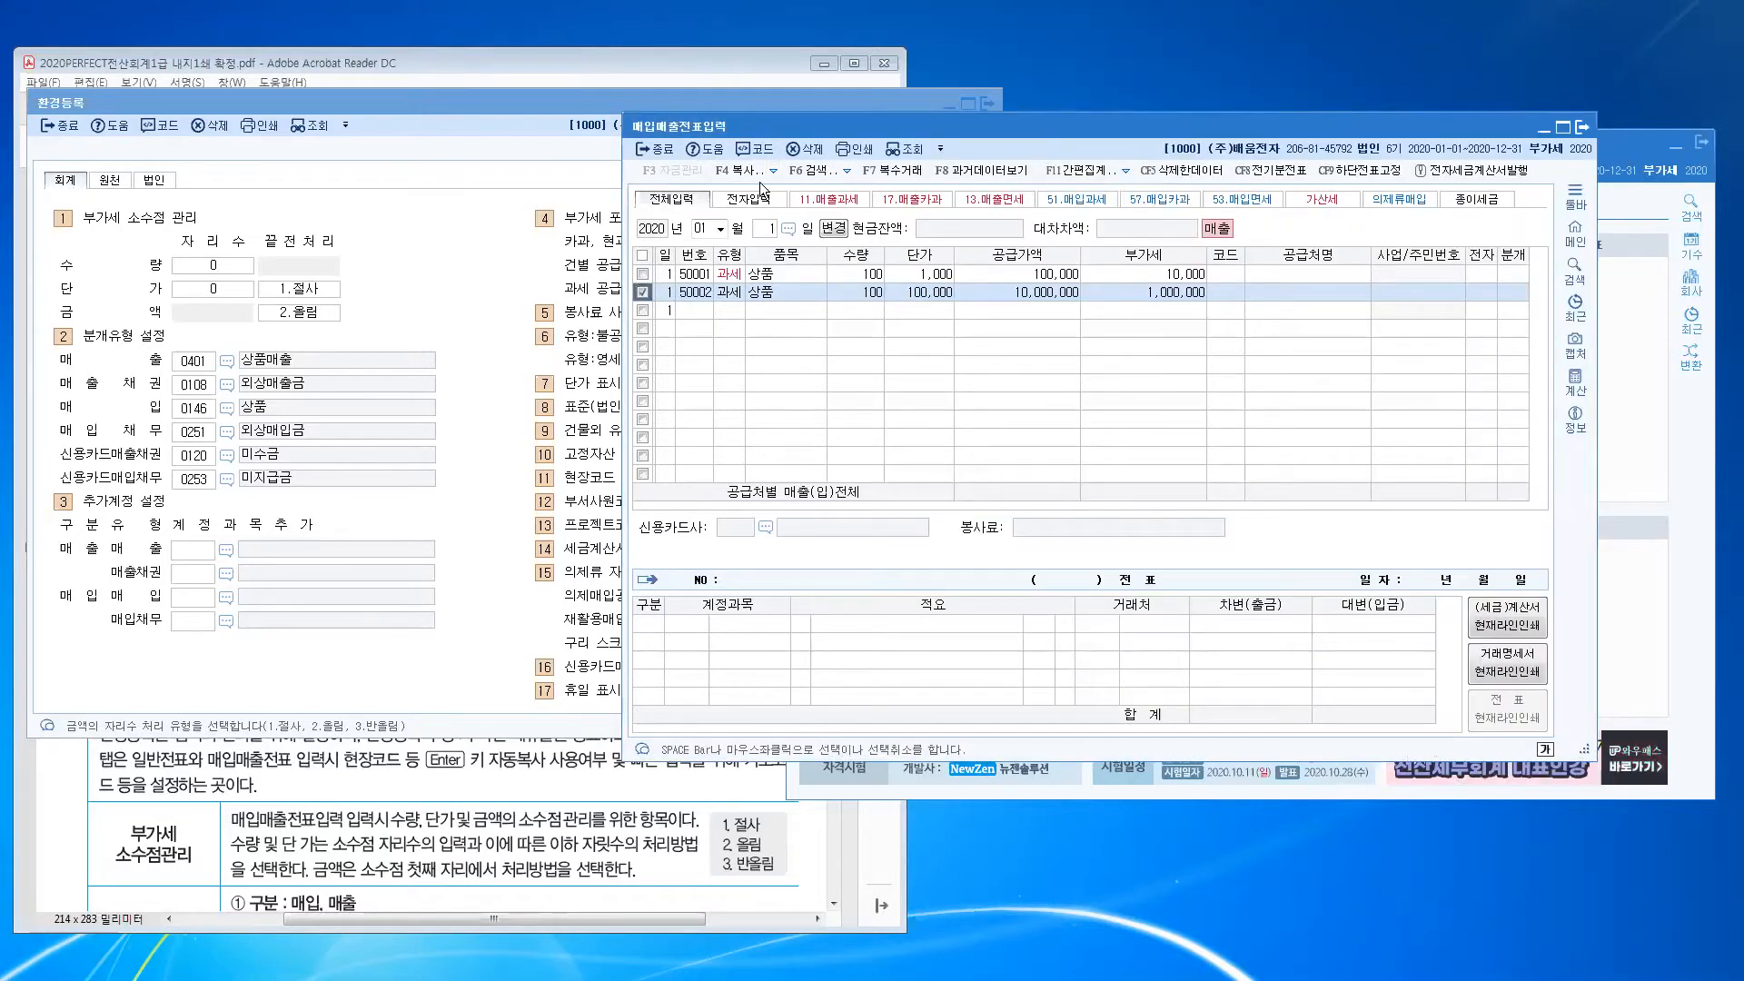
{"action": "left_click", "coordinate": [645, 291]}
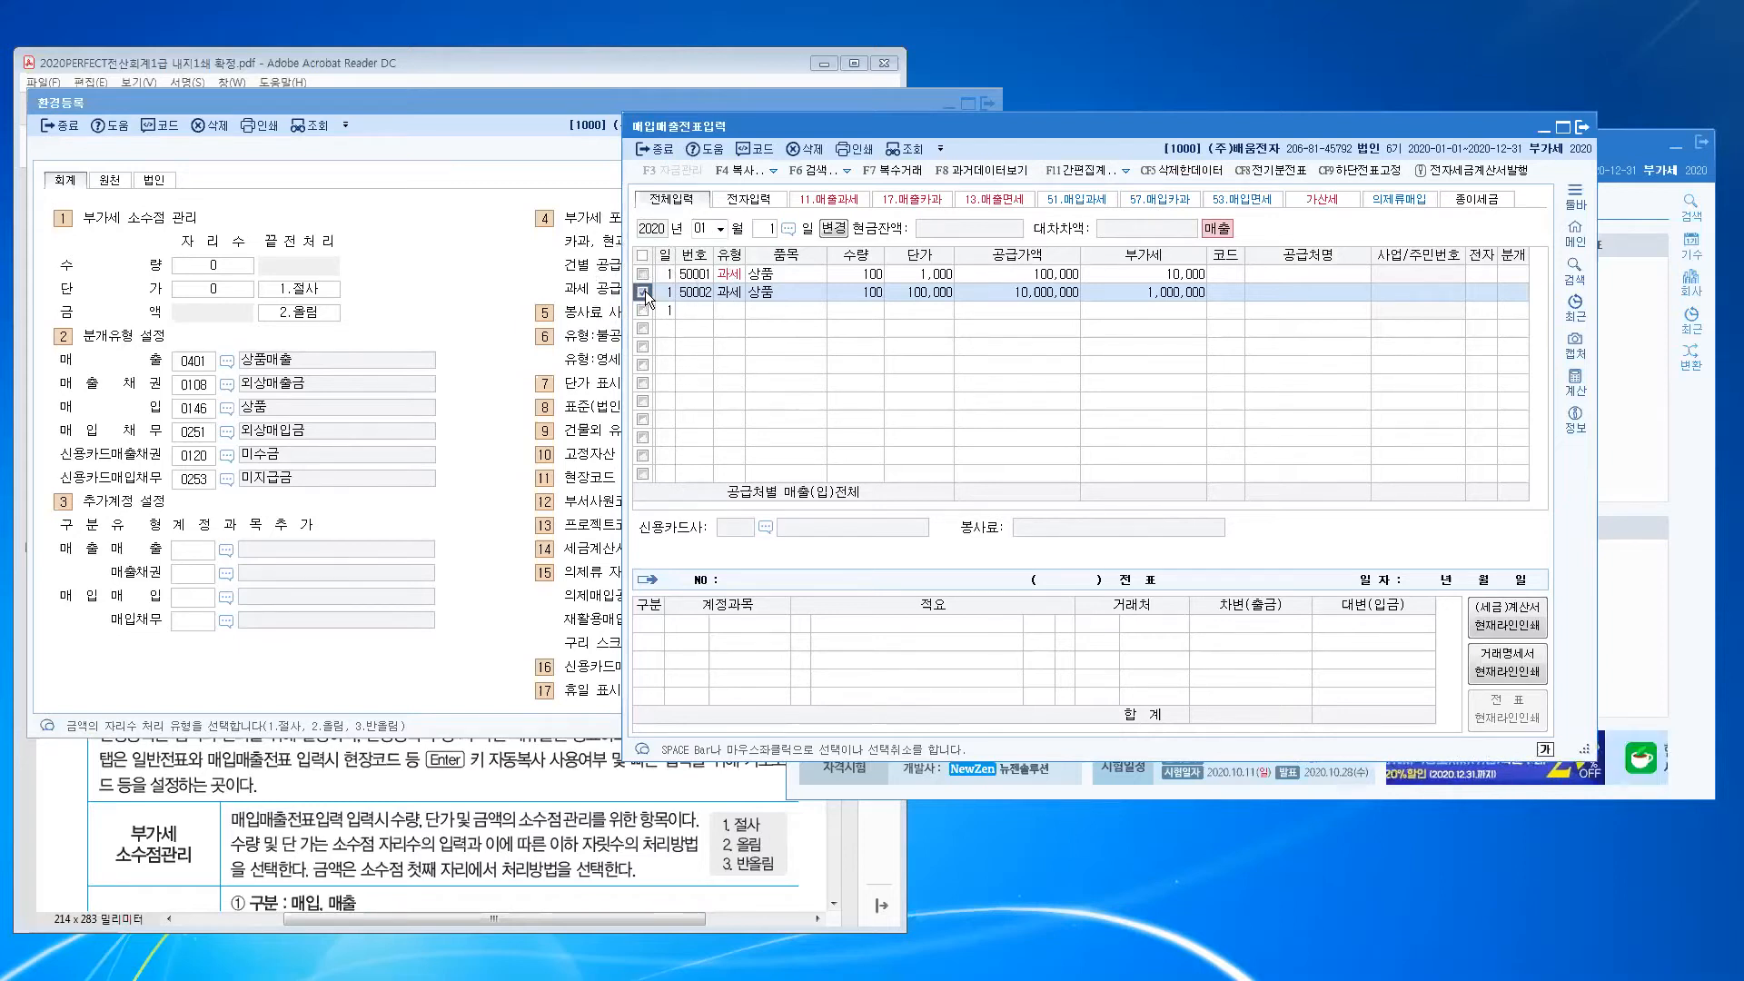
{"action": "left_click", "coordinate": [806, 153]}
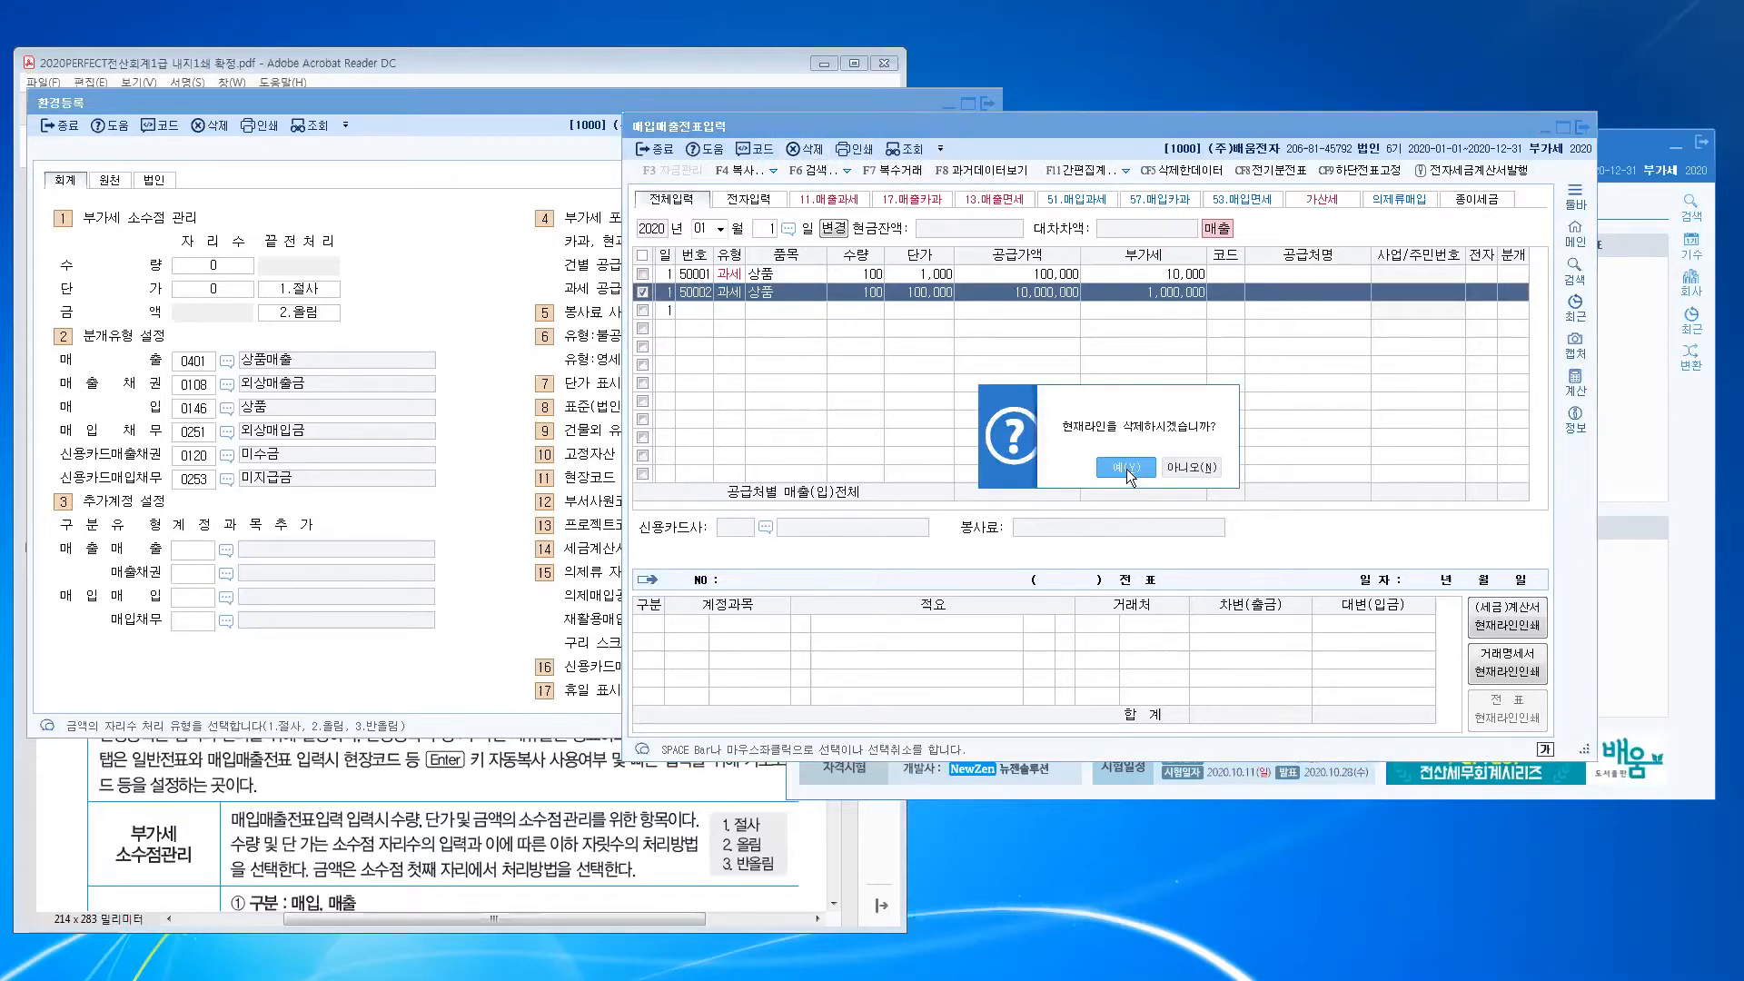
{"action": "left_click", "coordinate": [1126, 468]}
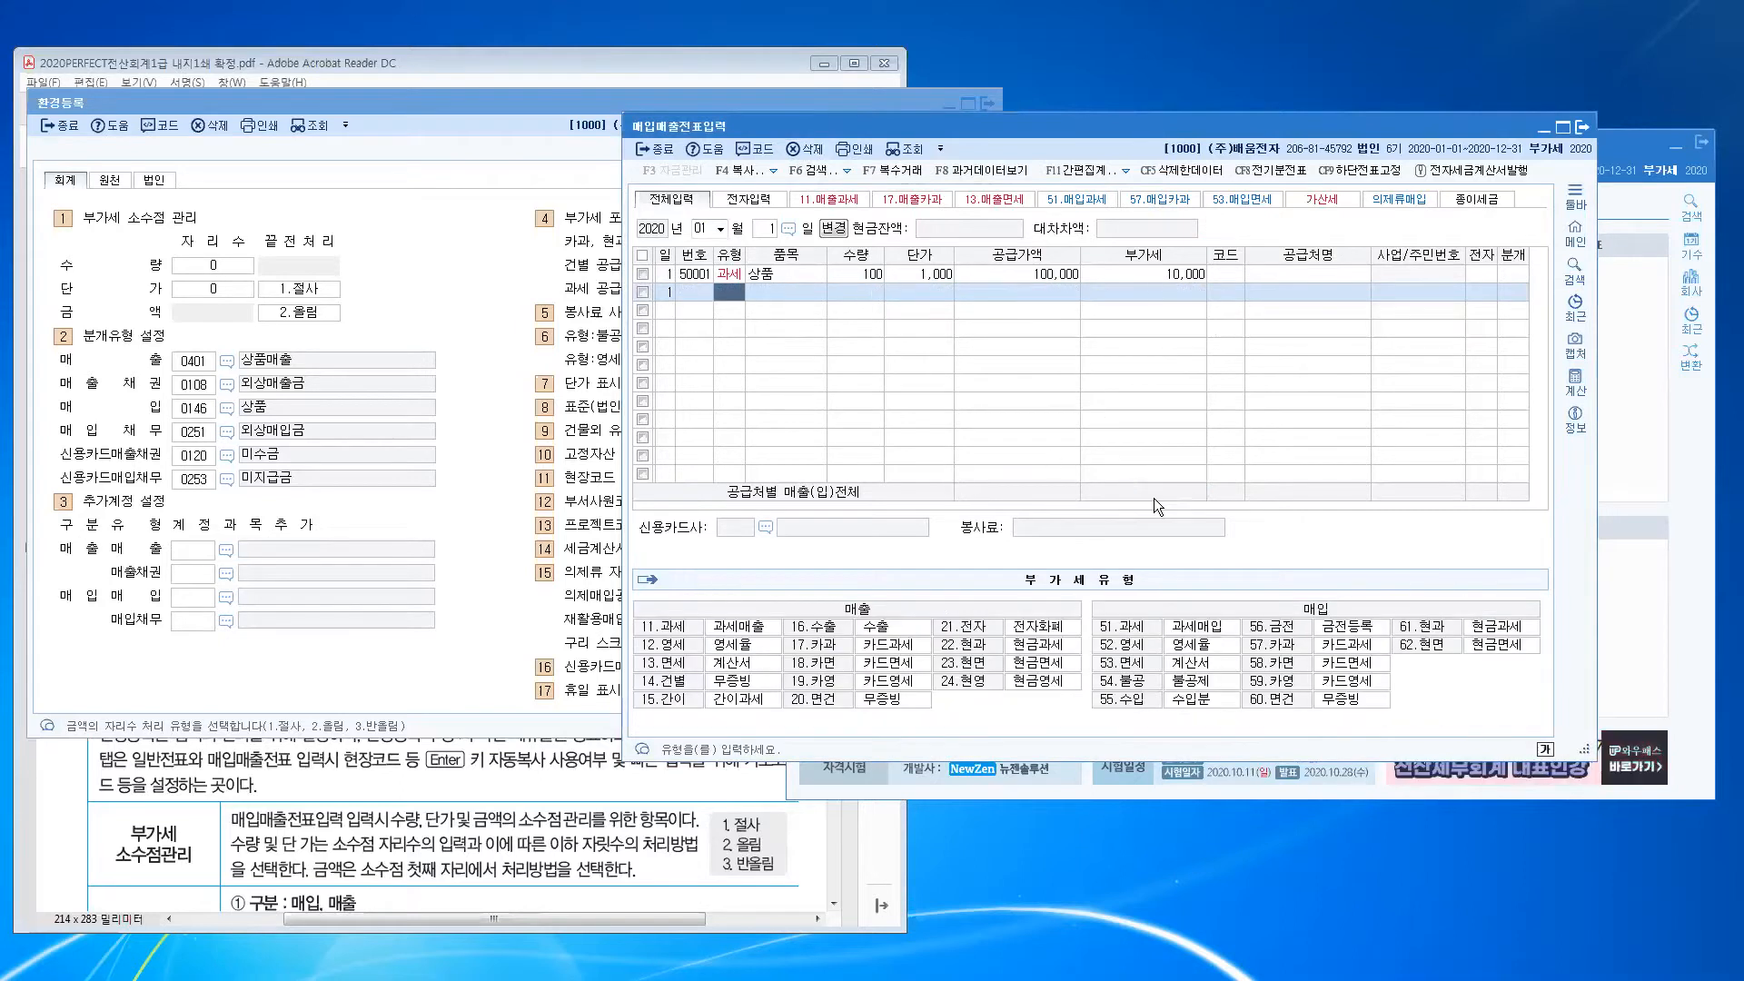
Step: Advance through the first voucher line from 단가 to 분개, leaving the 코드, 공급처명 and 전자 fields blank
{"action": "left_click", "coordinate": [732, 271]}
{"action": "left_click", "coordinate": [917, 278]}
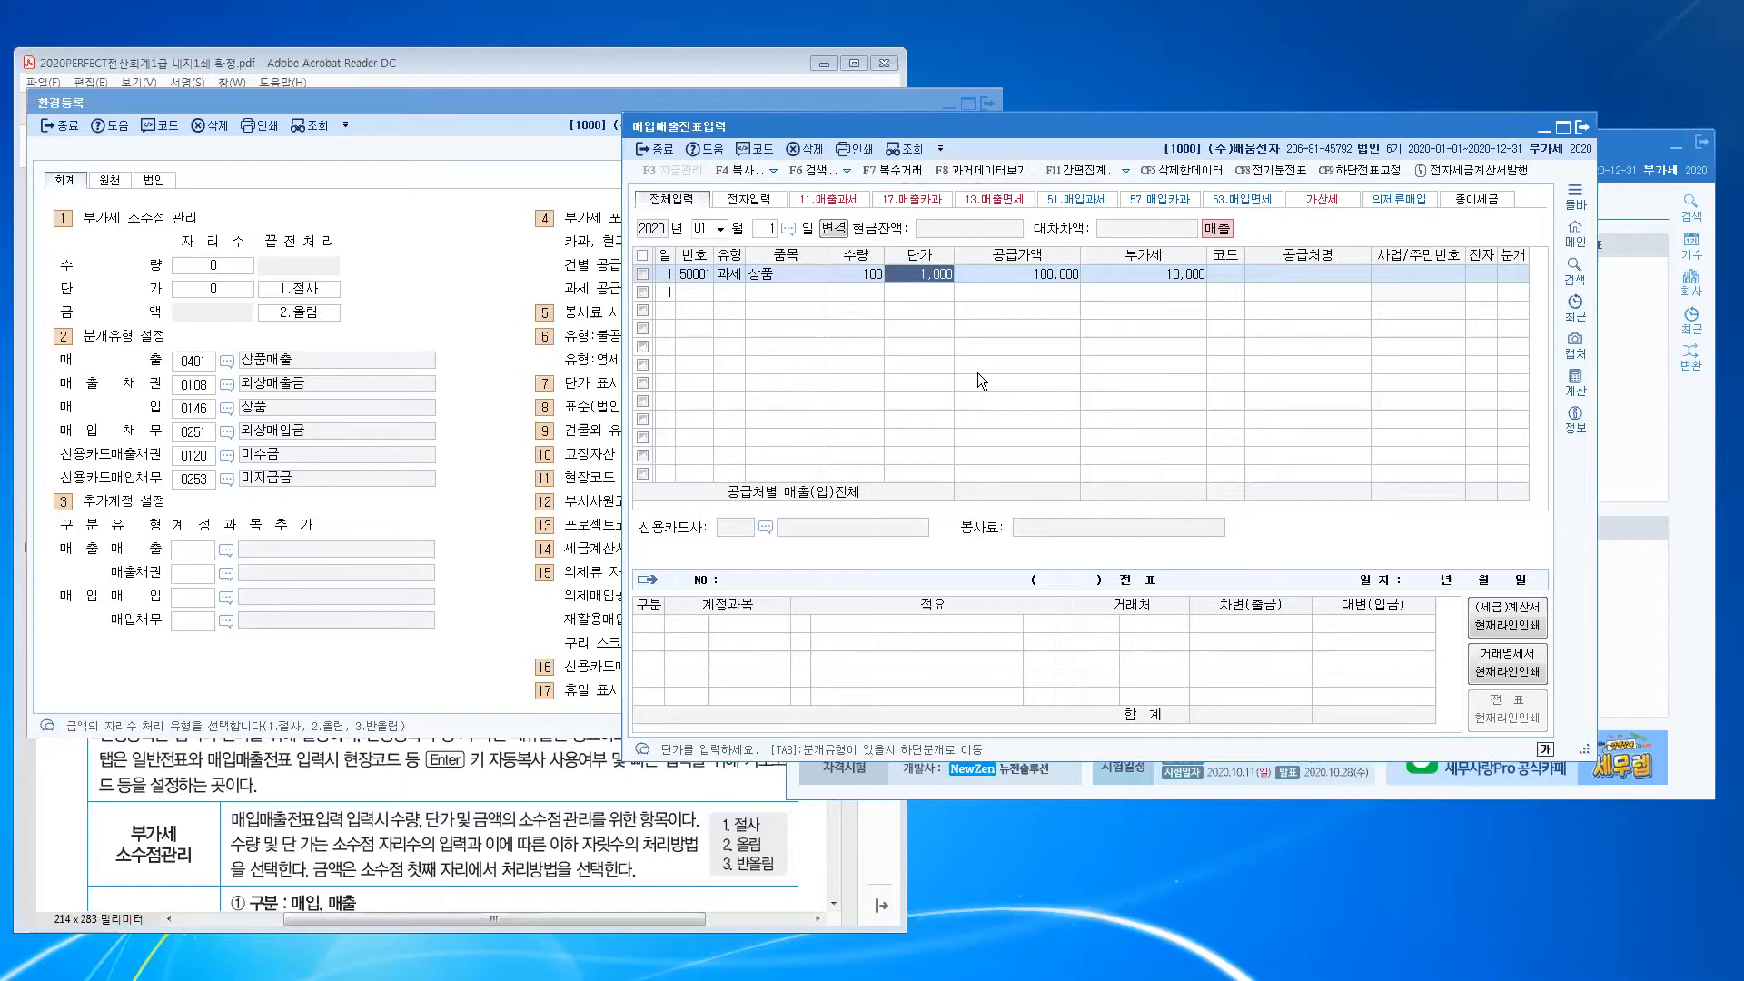
{"action": "key", "text": "Return"}
{"action": "key", "text": "Return"}
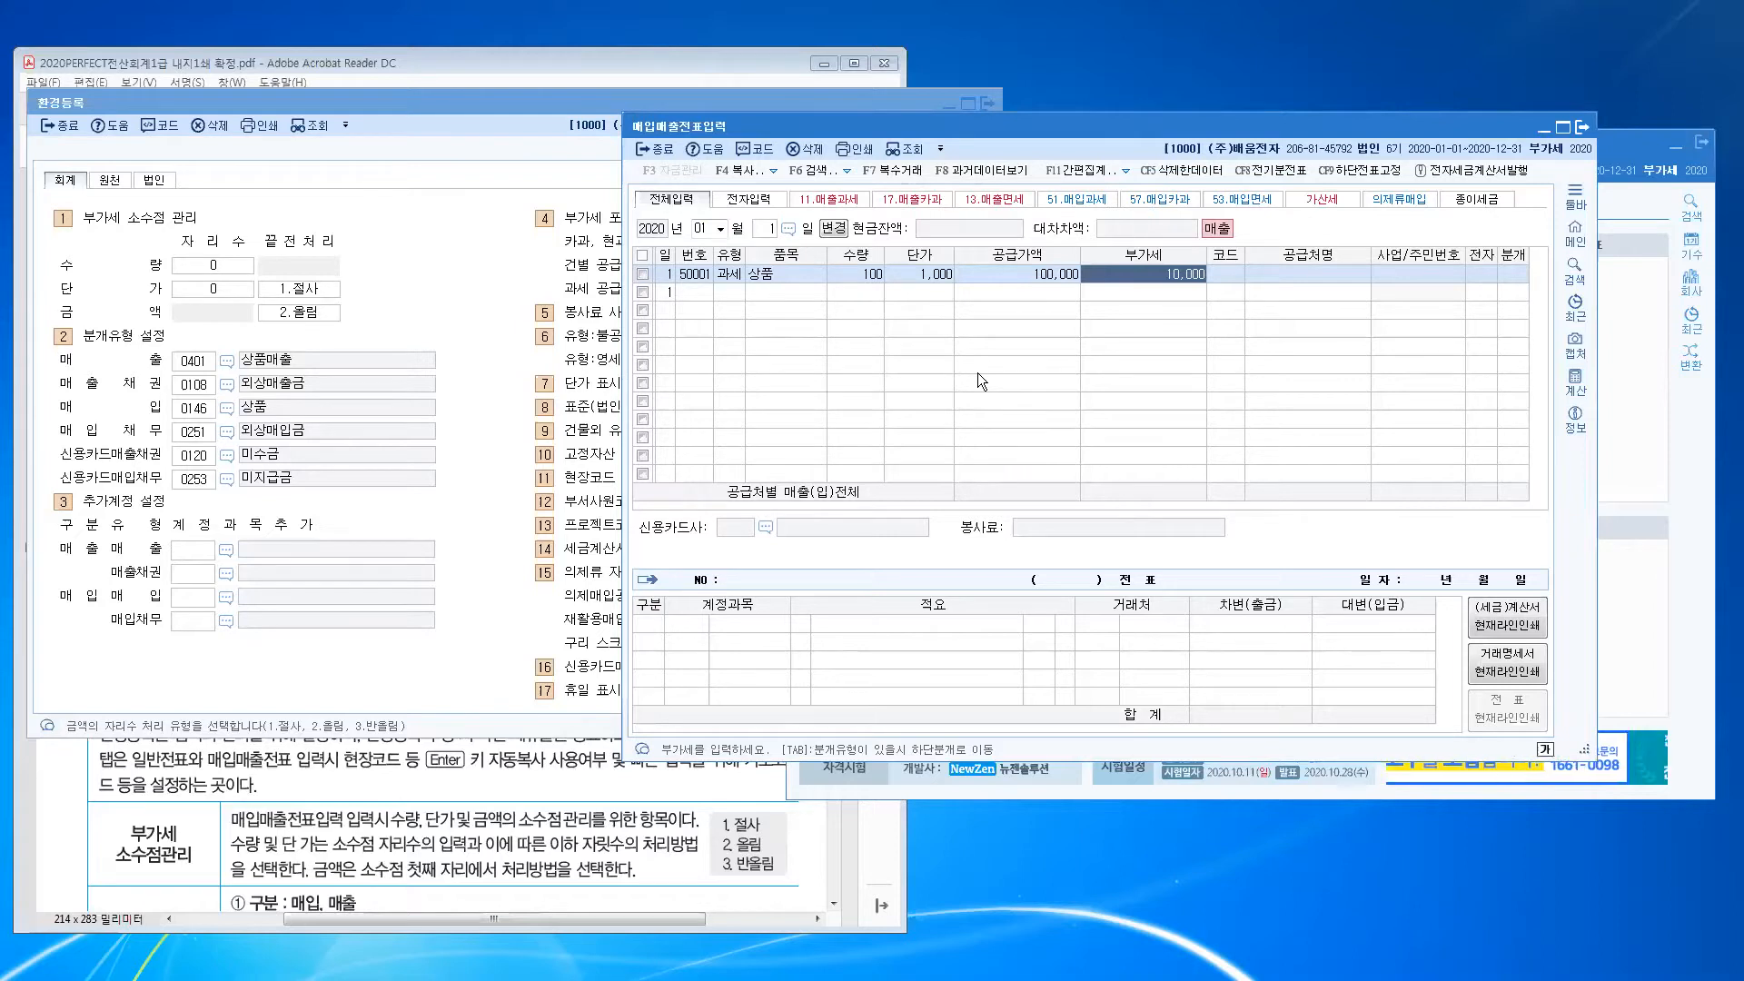
{"action": "key", "text": "Return"}
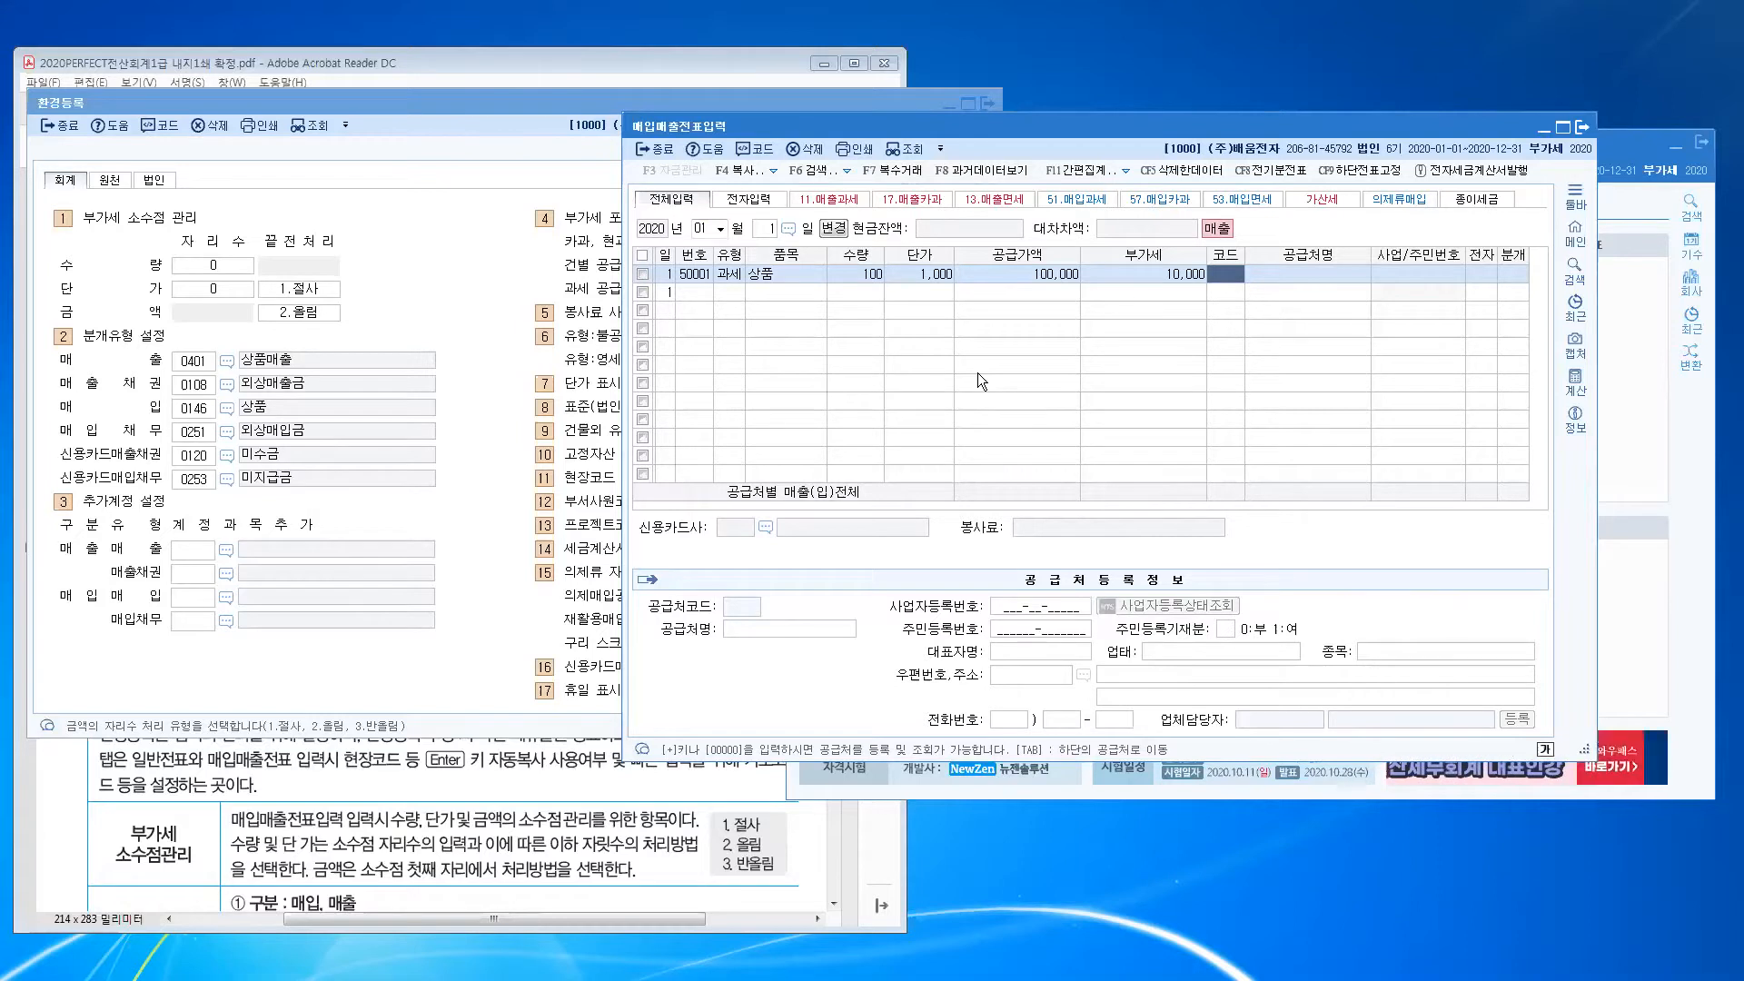
{"action": "key", "text": "Return"}
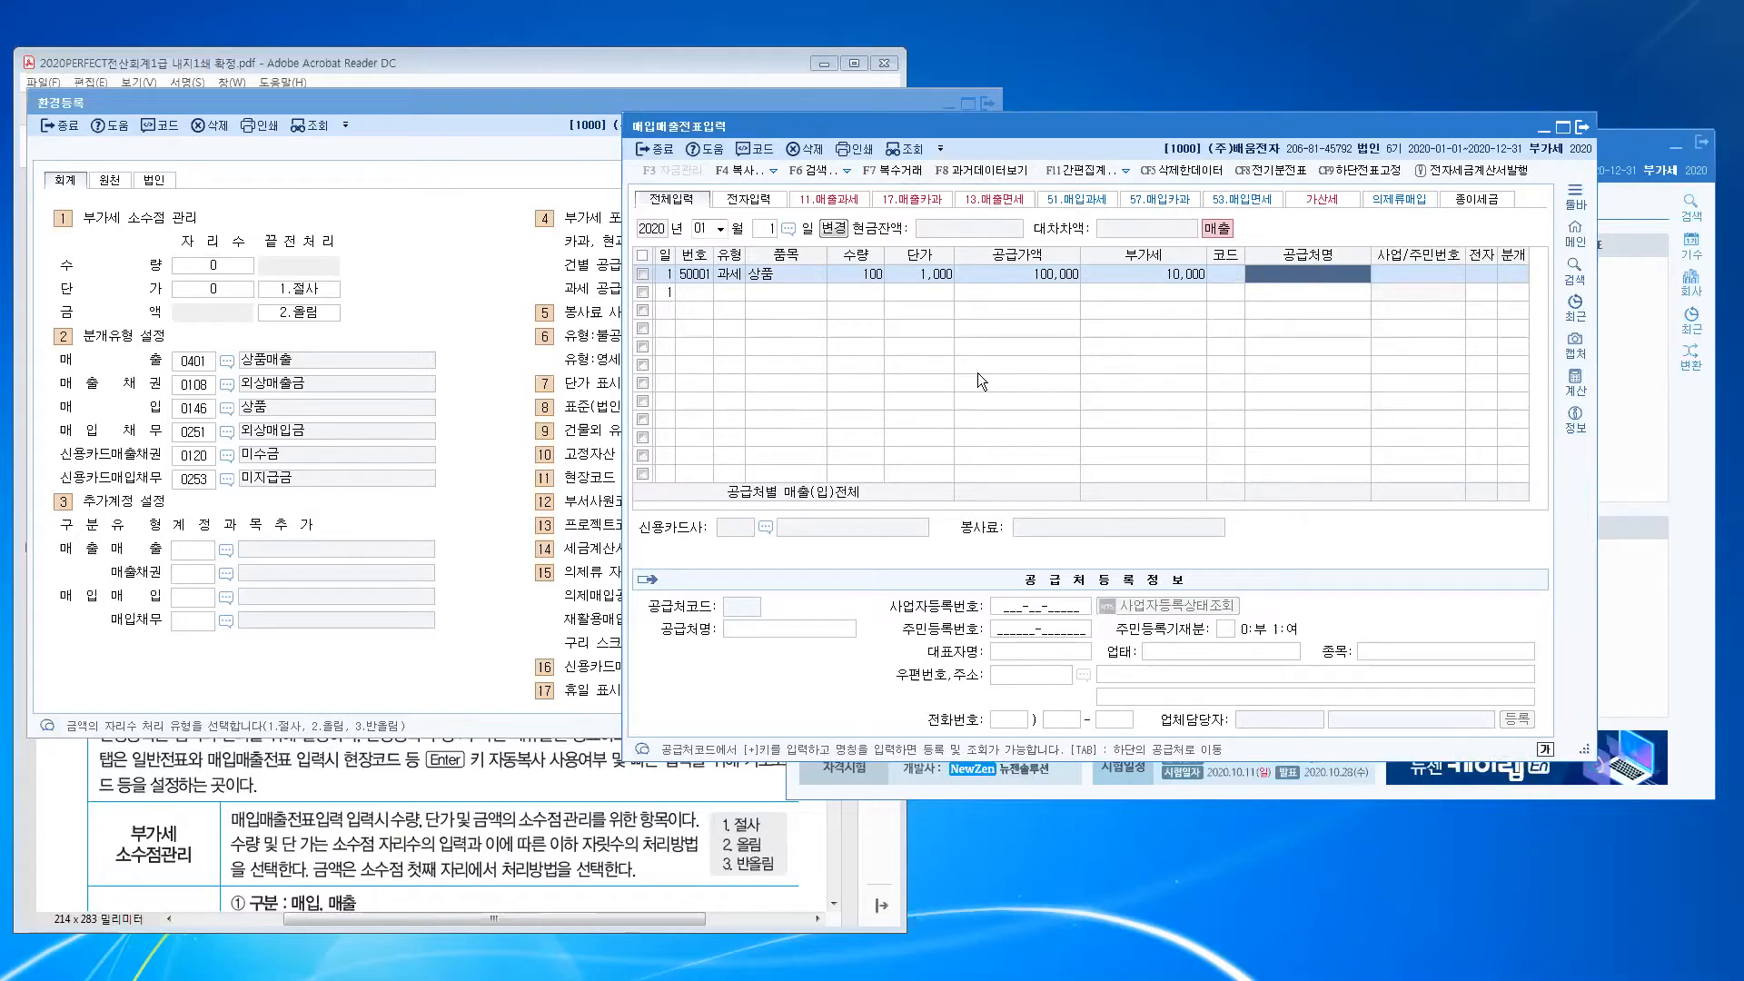
{"action": "key", "text": "Return"}
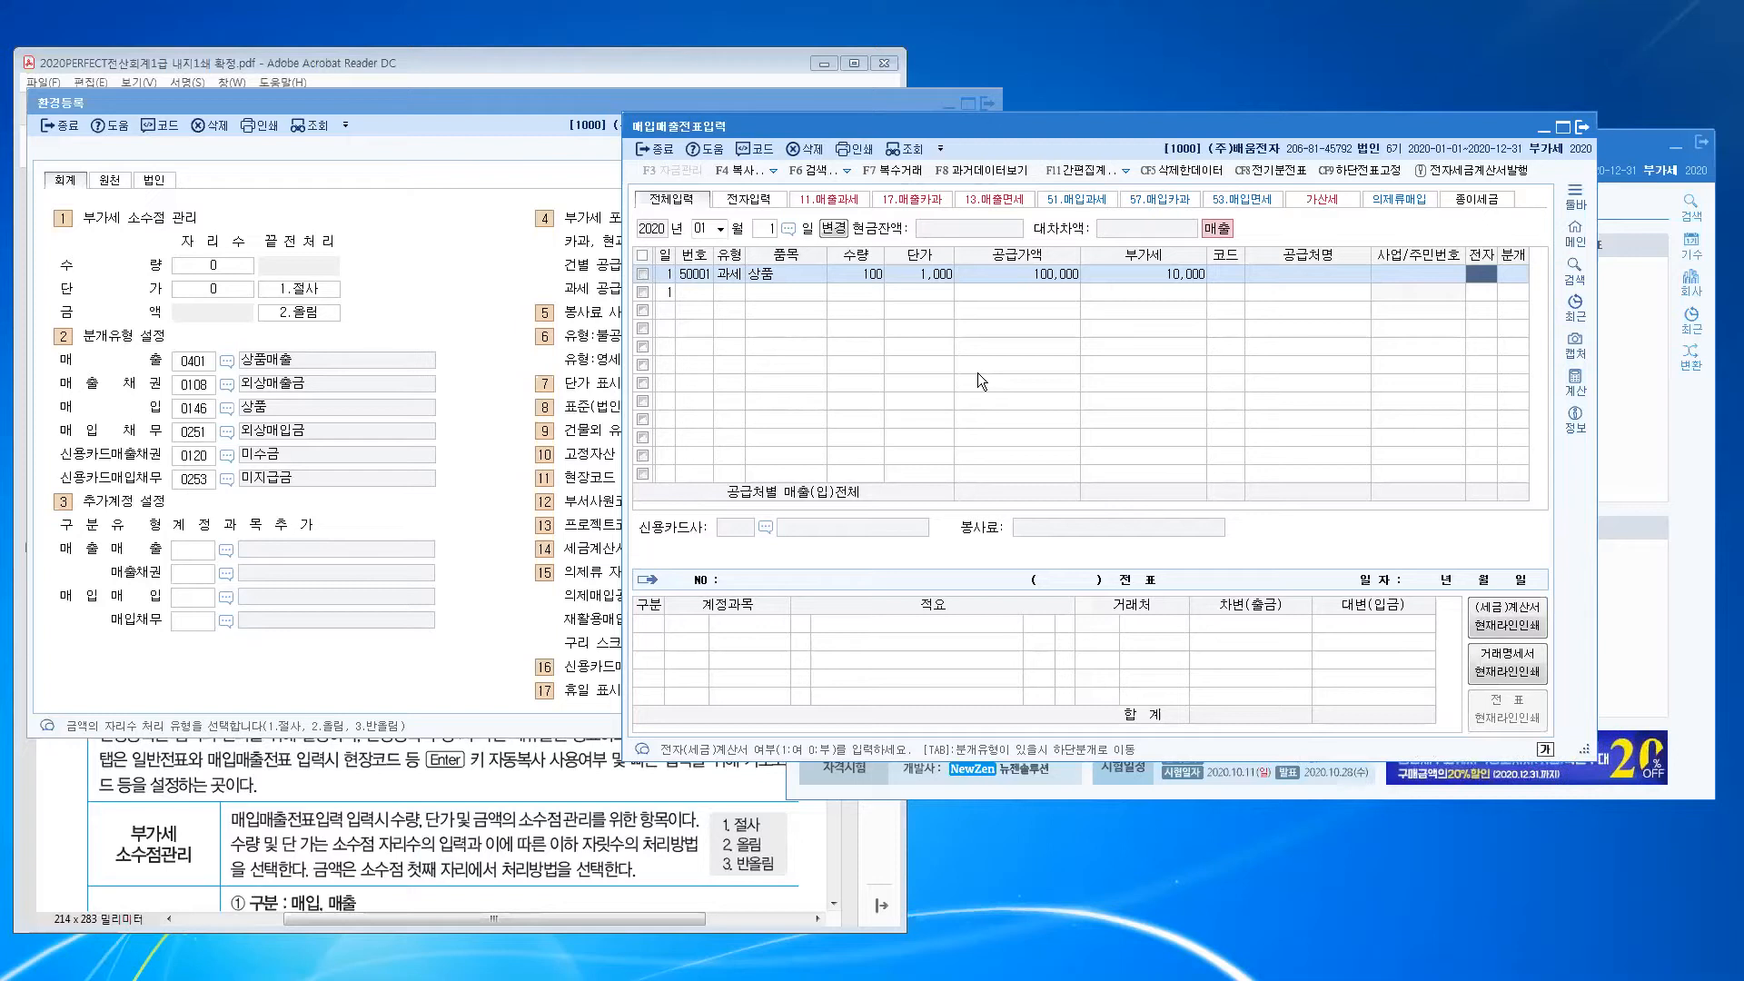
{"action": "key", "text": "Return"}
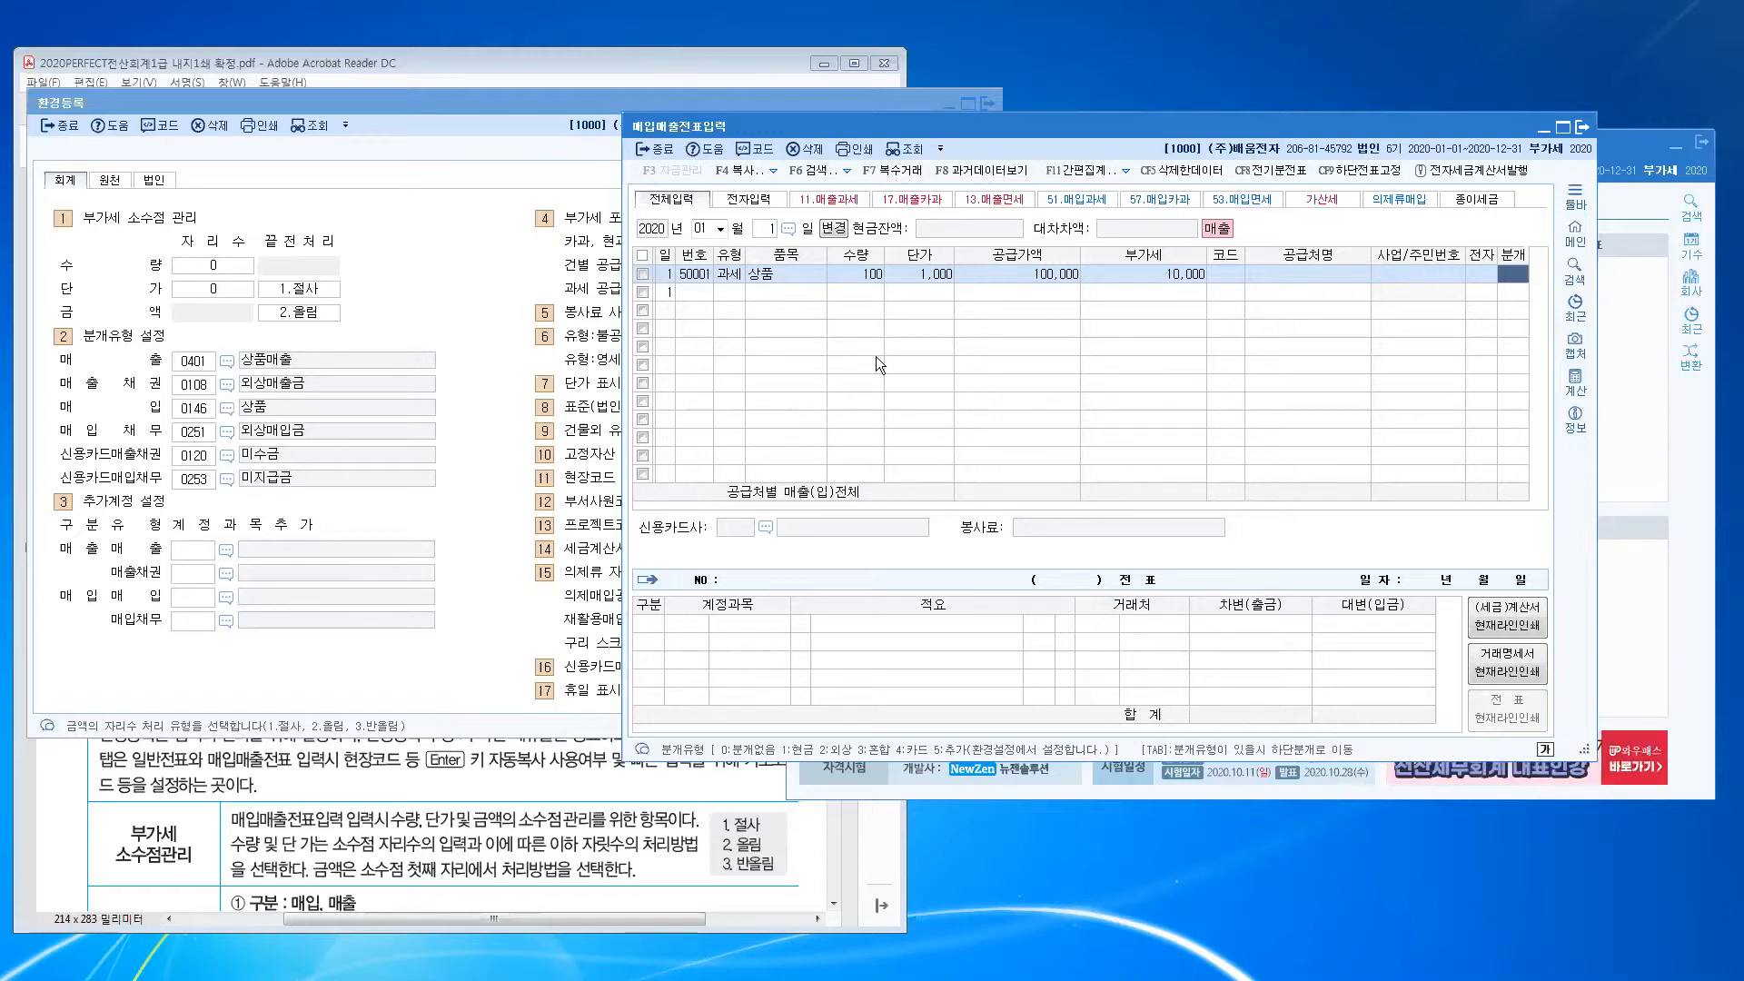
{"action": "left_click", "coordinate": [655, 754]}
{"action": "key", "text": "ctrl"}
{"action": "key", "text": "ctrl"}
{"action": "key", "text": "ctrl"}
{"action": "key", "text": "ctrl"}
{"action": "key", "text": "ctrl"}
{"action": "key", "text": "ctrl"}
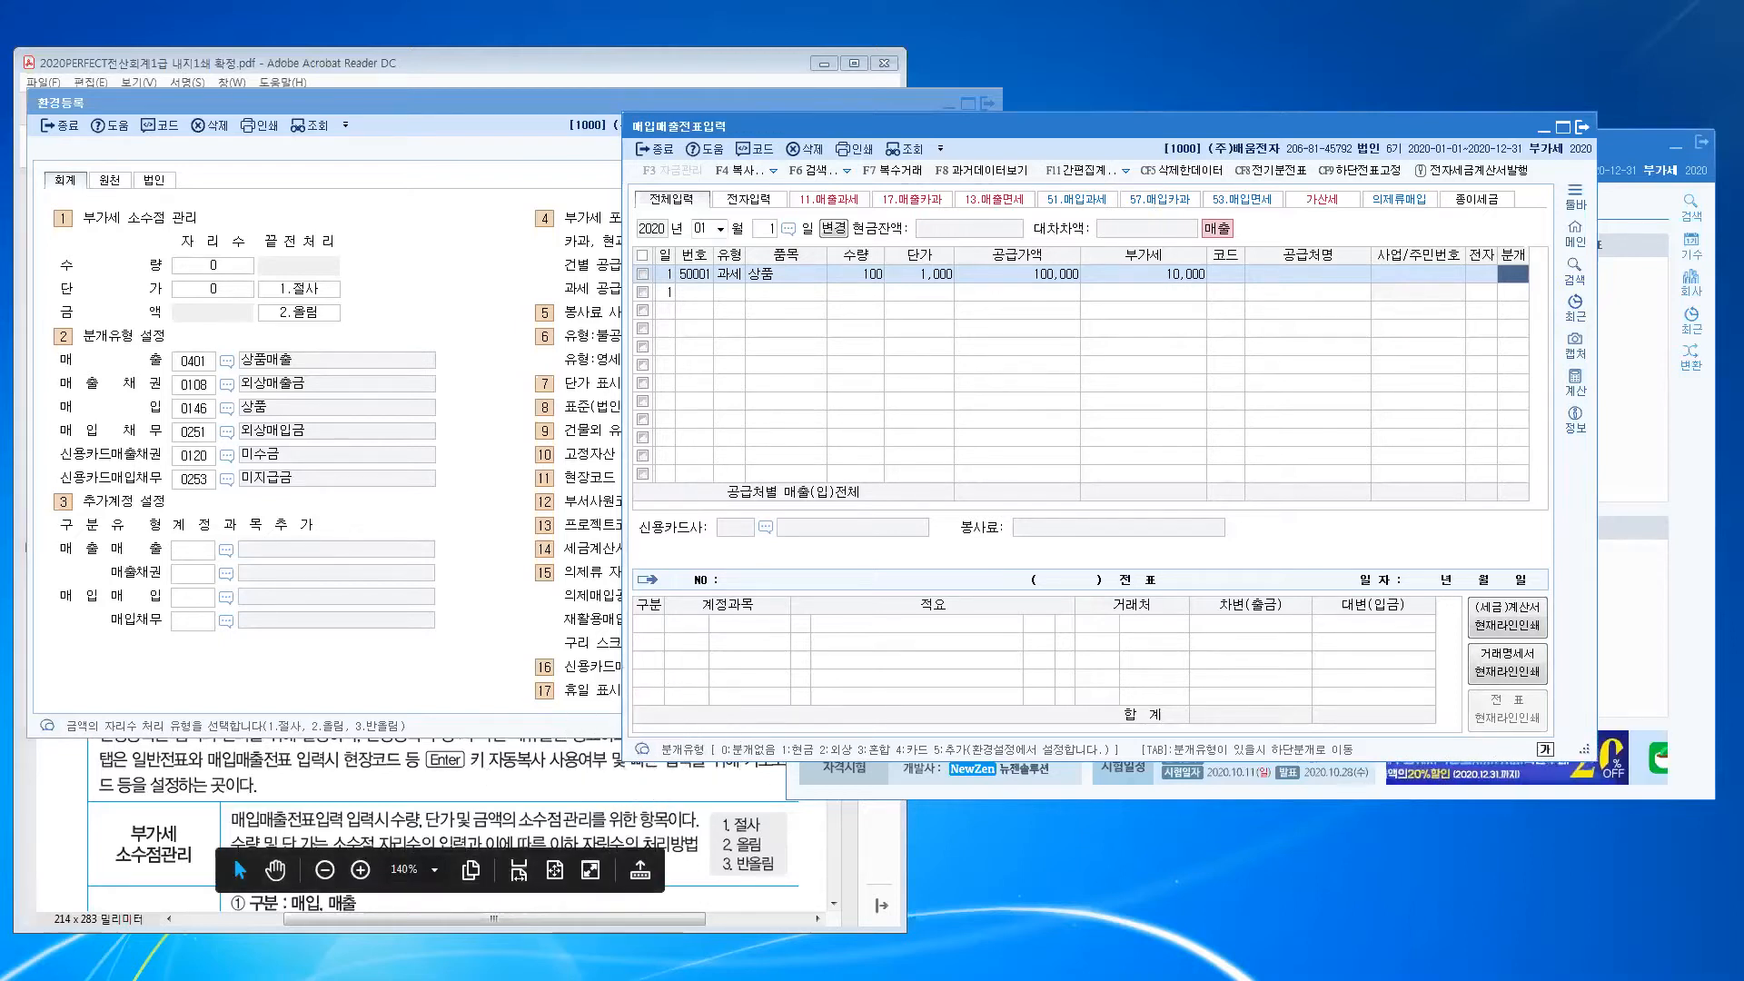
Step: Minimize the PDF textbook in Adobe Acrobat Reader and bring the 매입매출전표입력 window back to the front
{"action": "key", "text": "alt+Tab"}
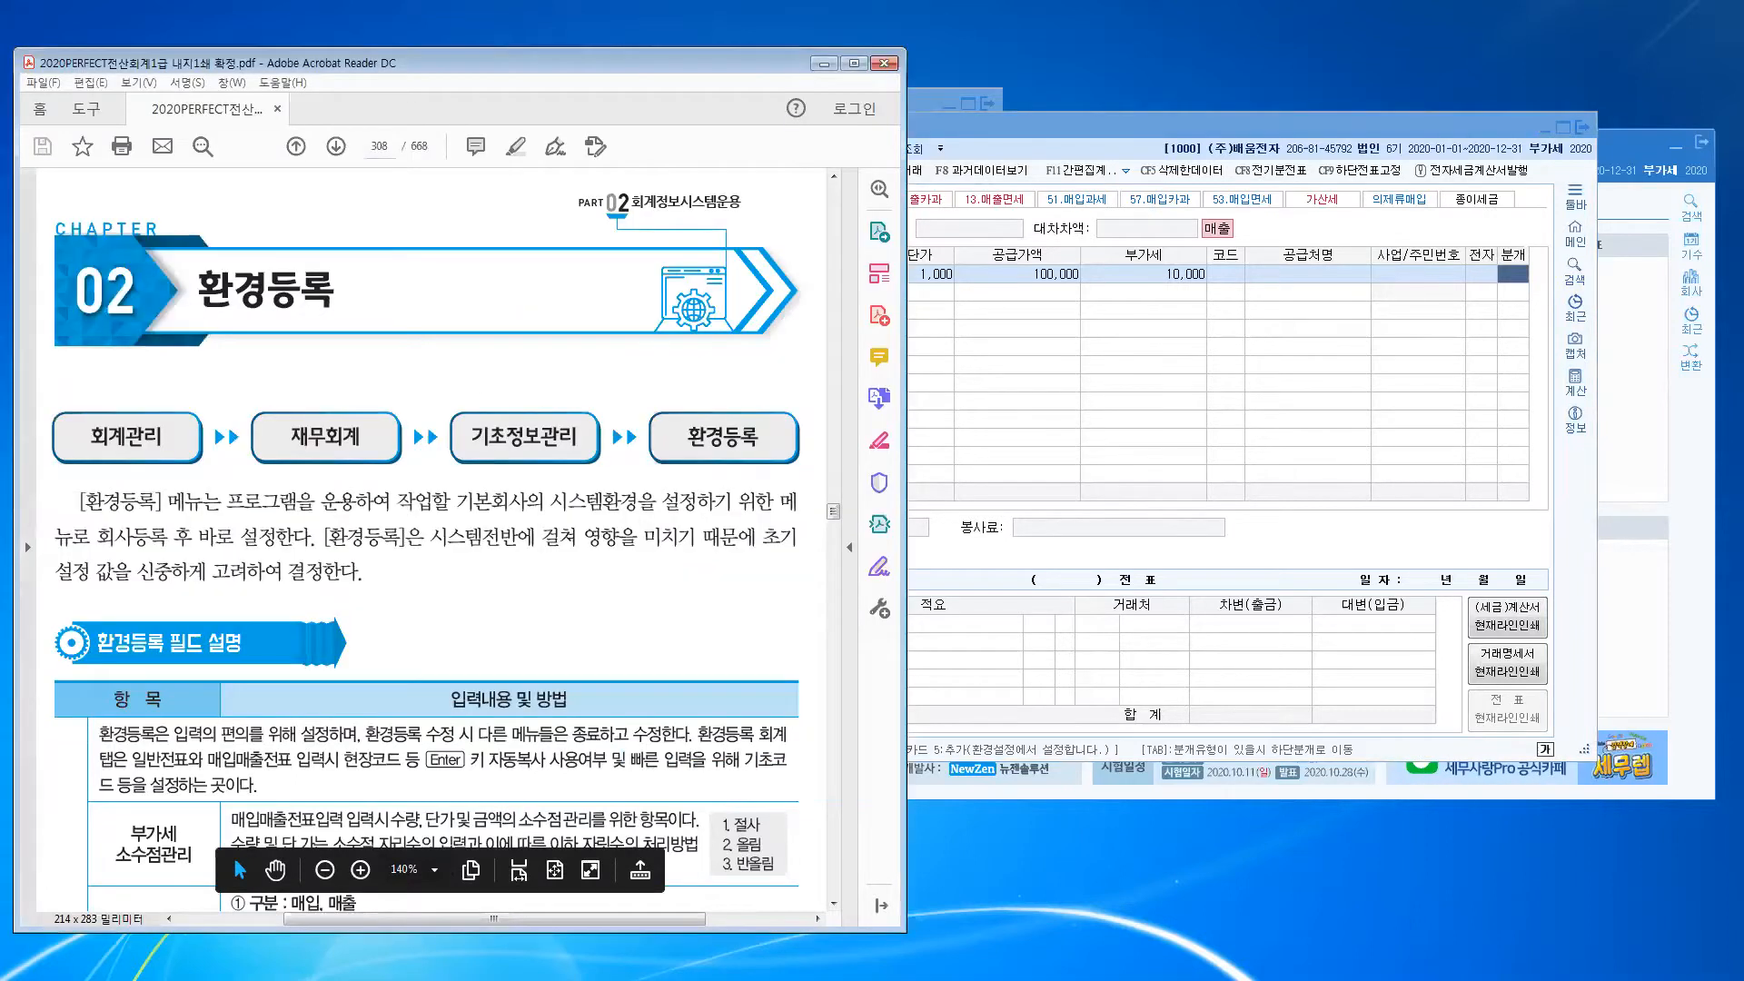
{"action": "left_click", "coordinate": [824, 62]}
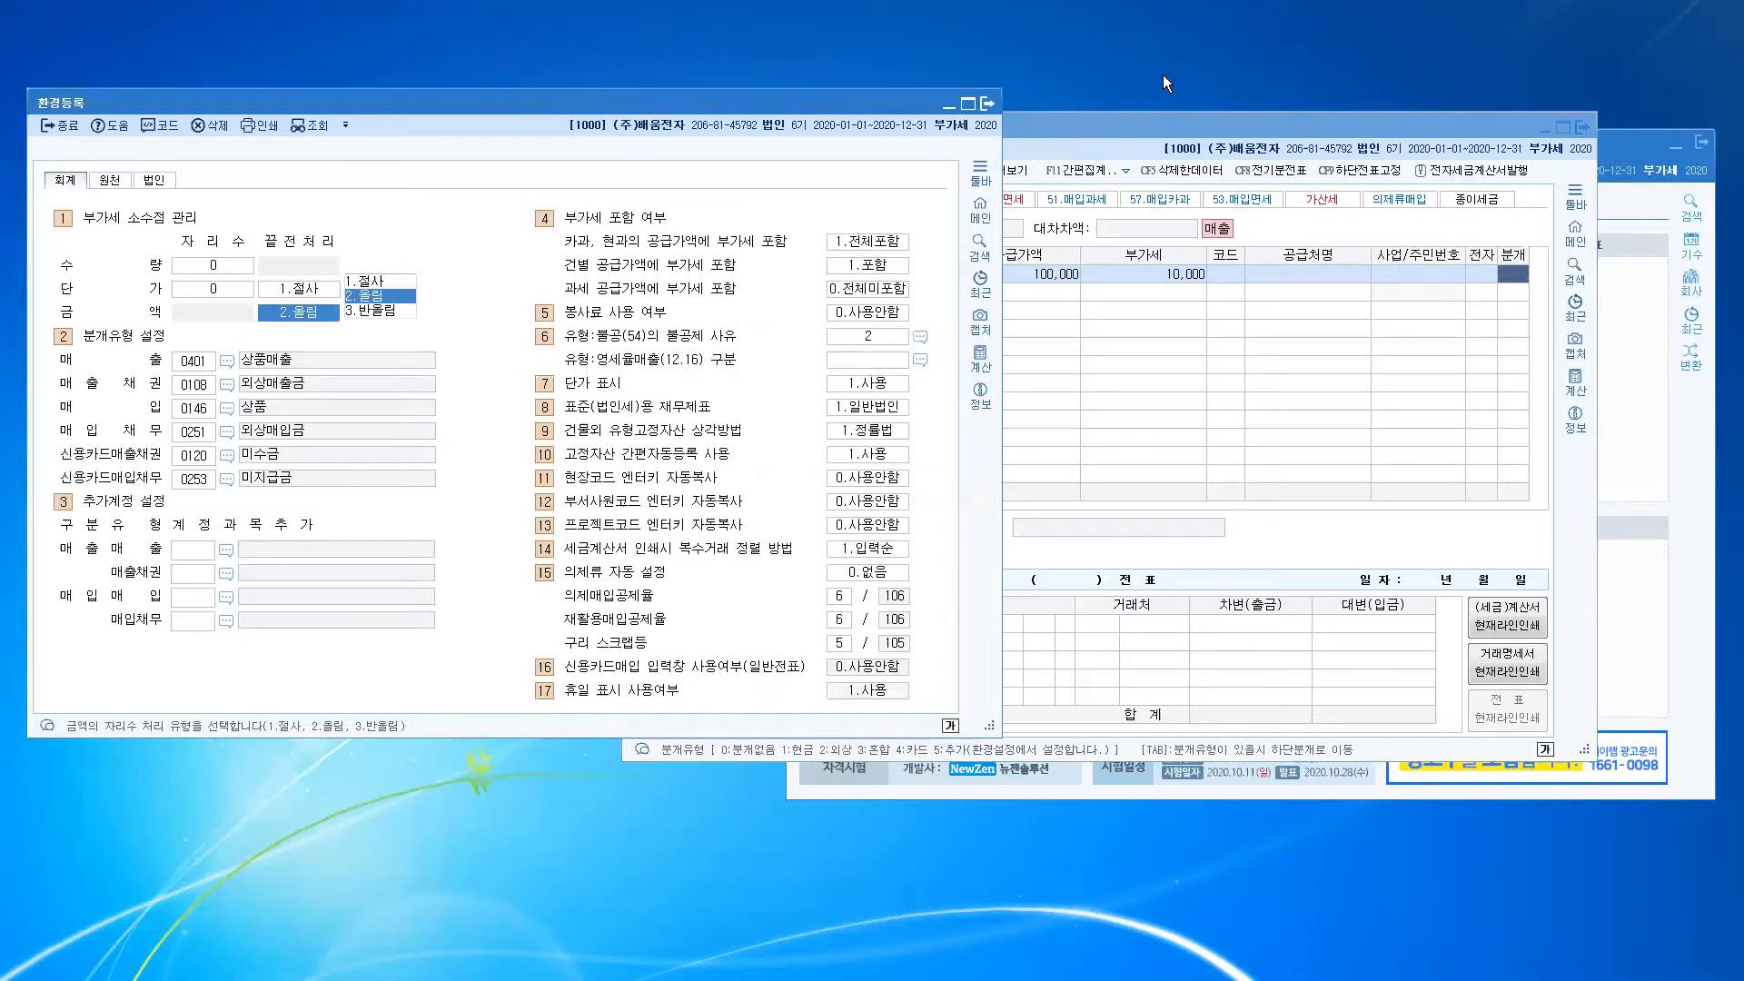
{"action": "left_click", "coordinate": [1163, 122]}
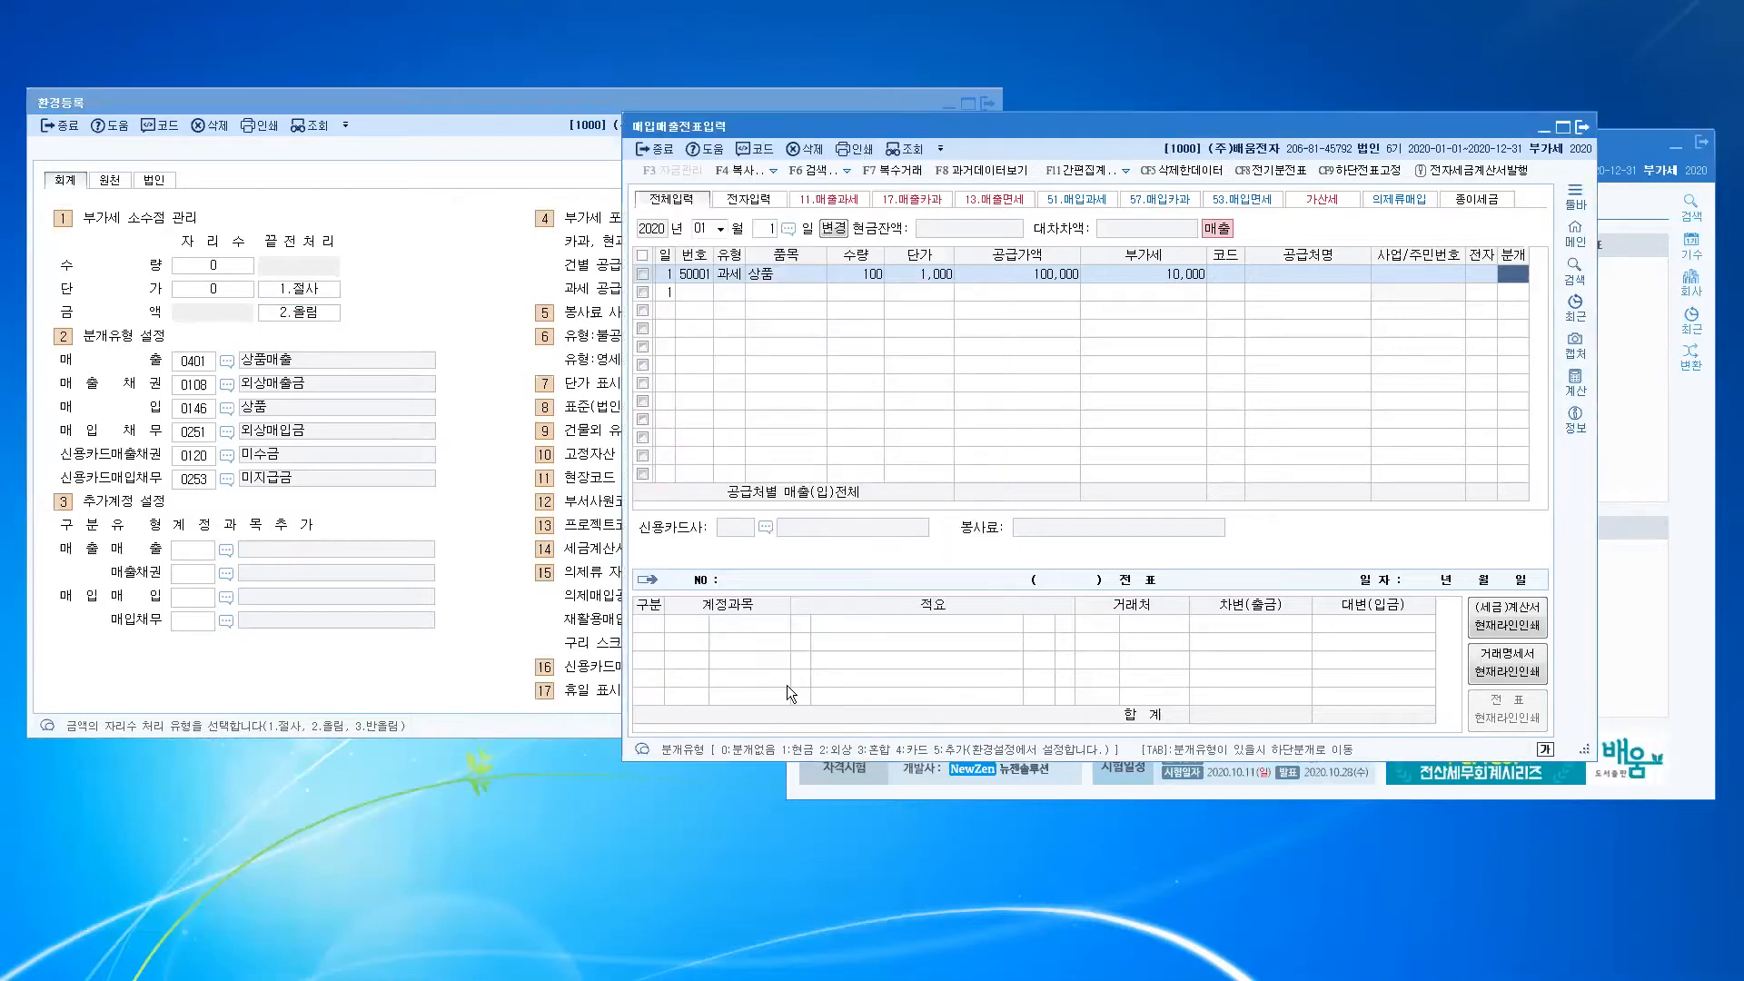
Step: Set the first voucher line's 분개 type to 2 (외상) to generate its journal entry, then select the line's item field
{"action": "left_click", "coordinate": [656, 752]}
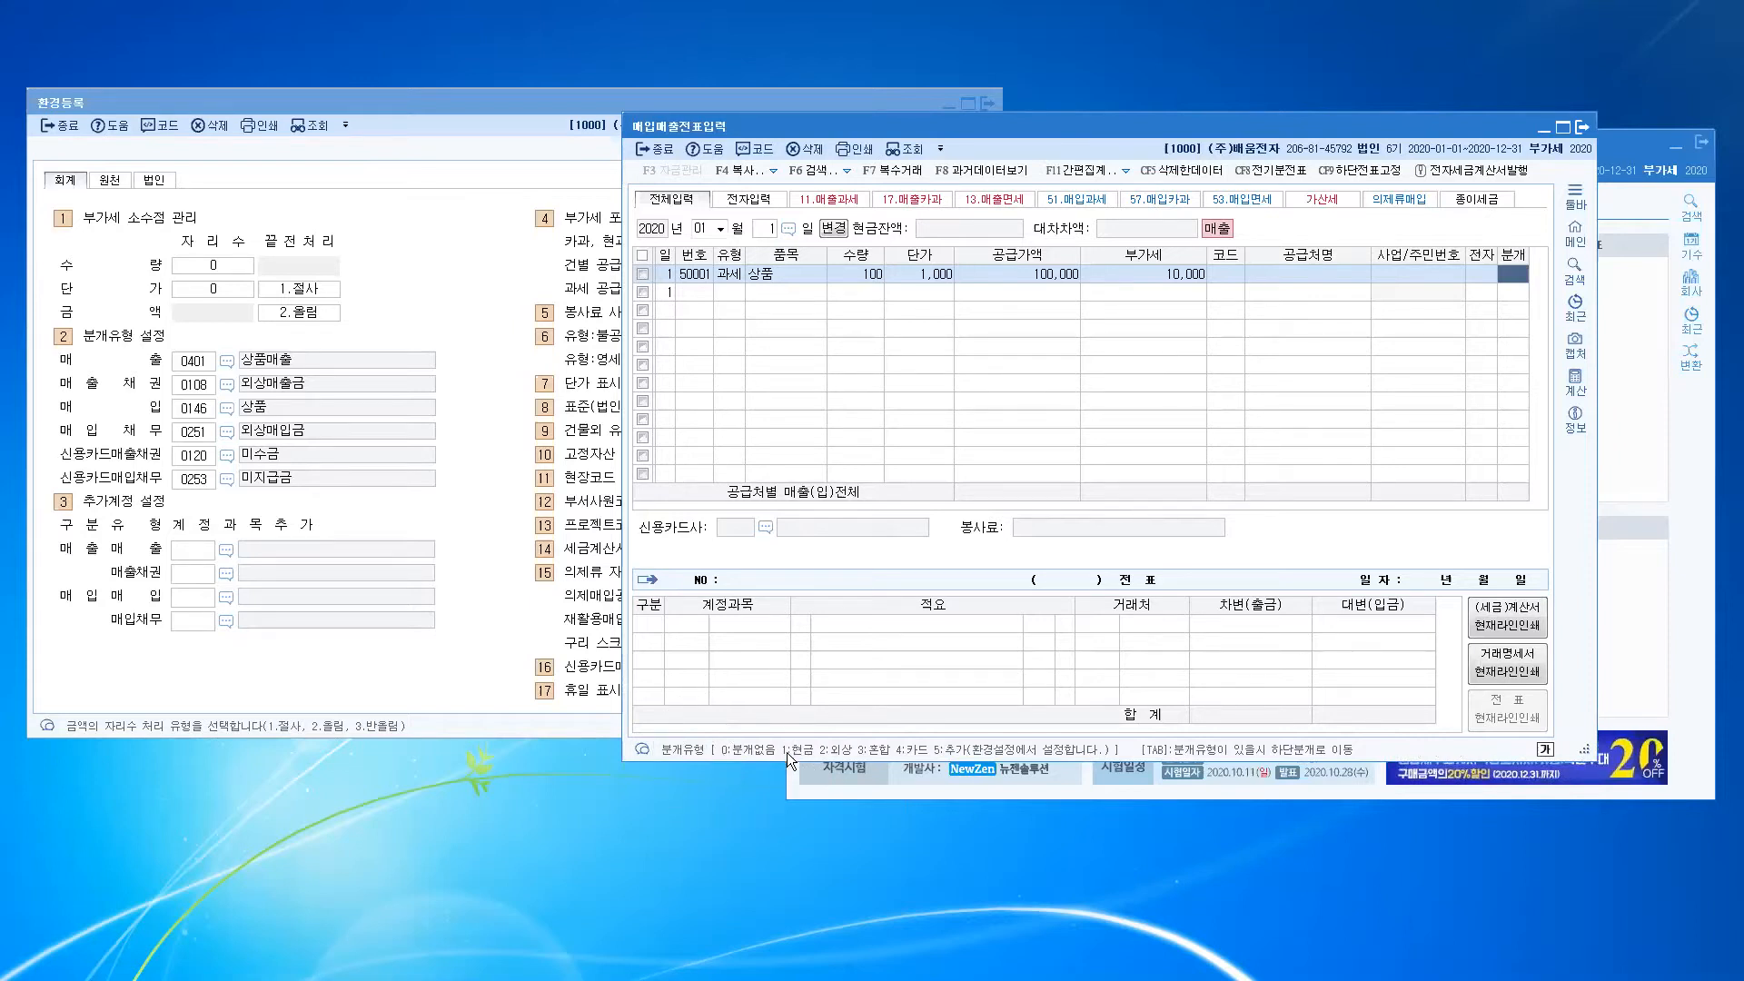
{"action": "left_click", "coordinate": [838, 756]}
{"action": "type", "text": "2"}
{"action": "key", "text": "Return"}
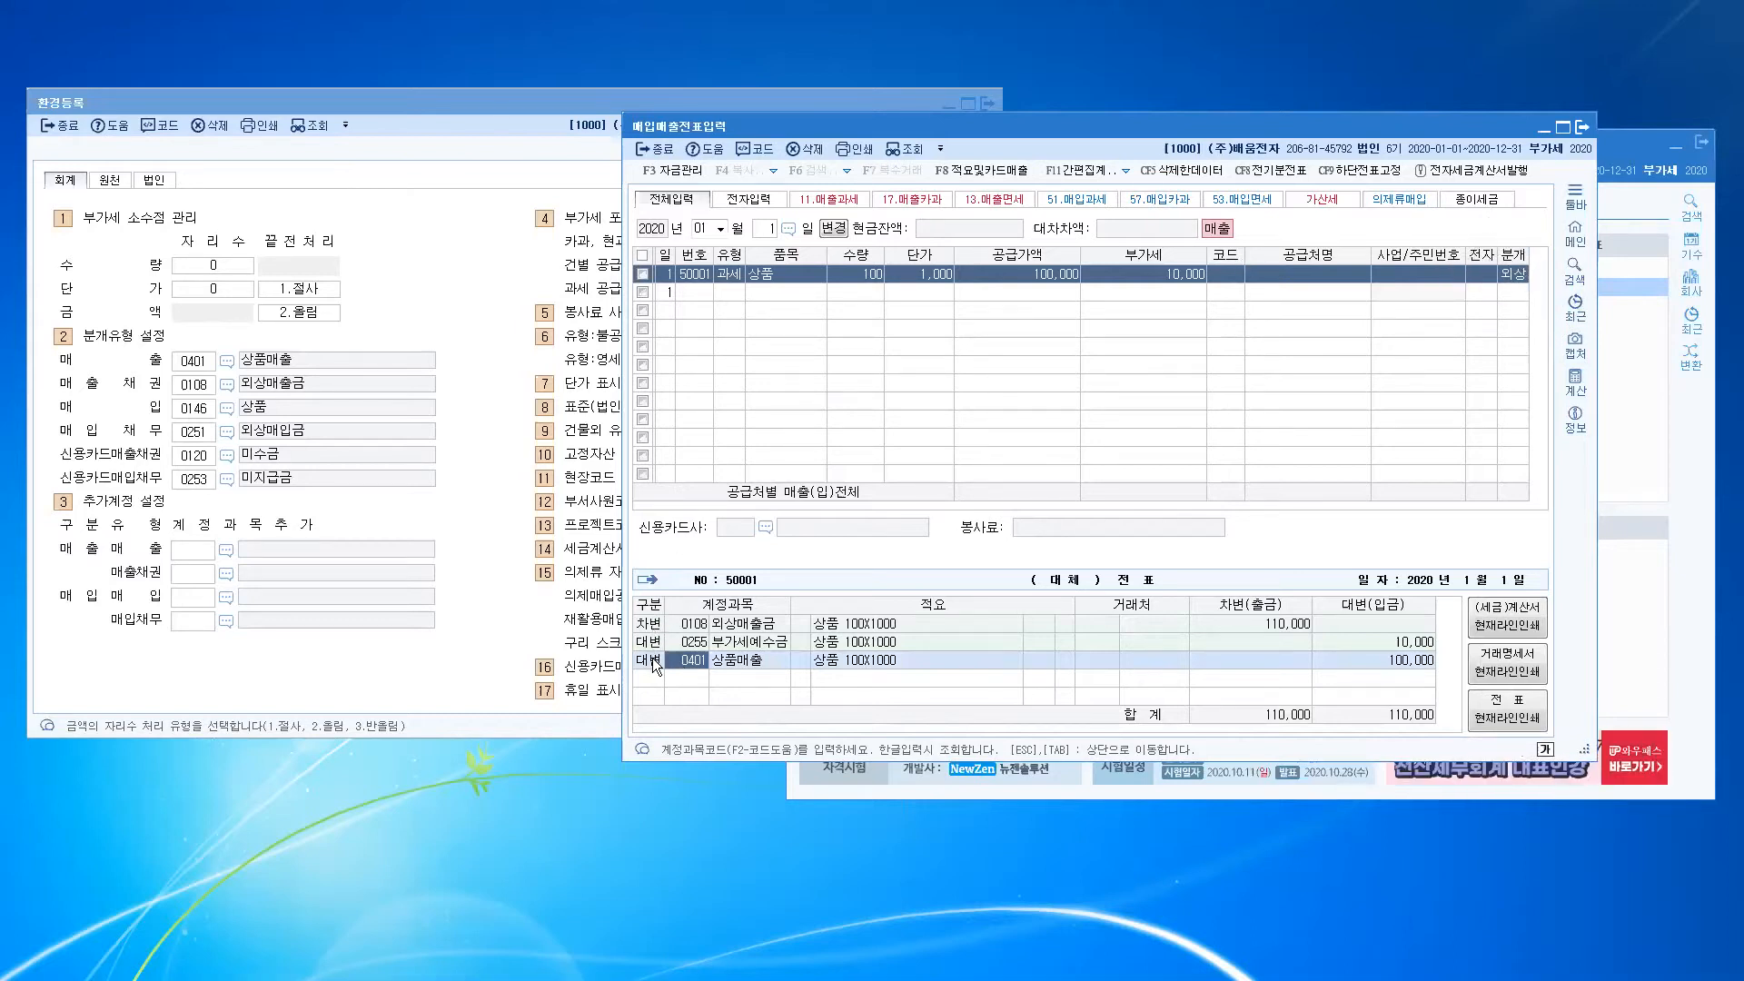
{"action": "left_click", "coordinate": [793, 273]}
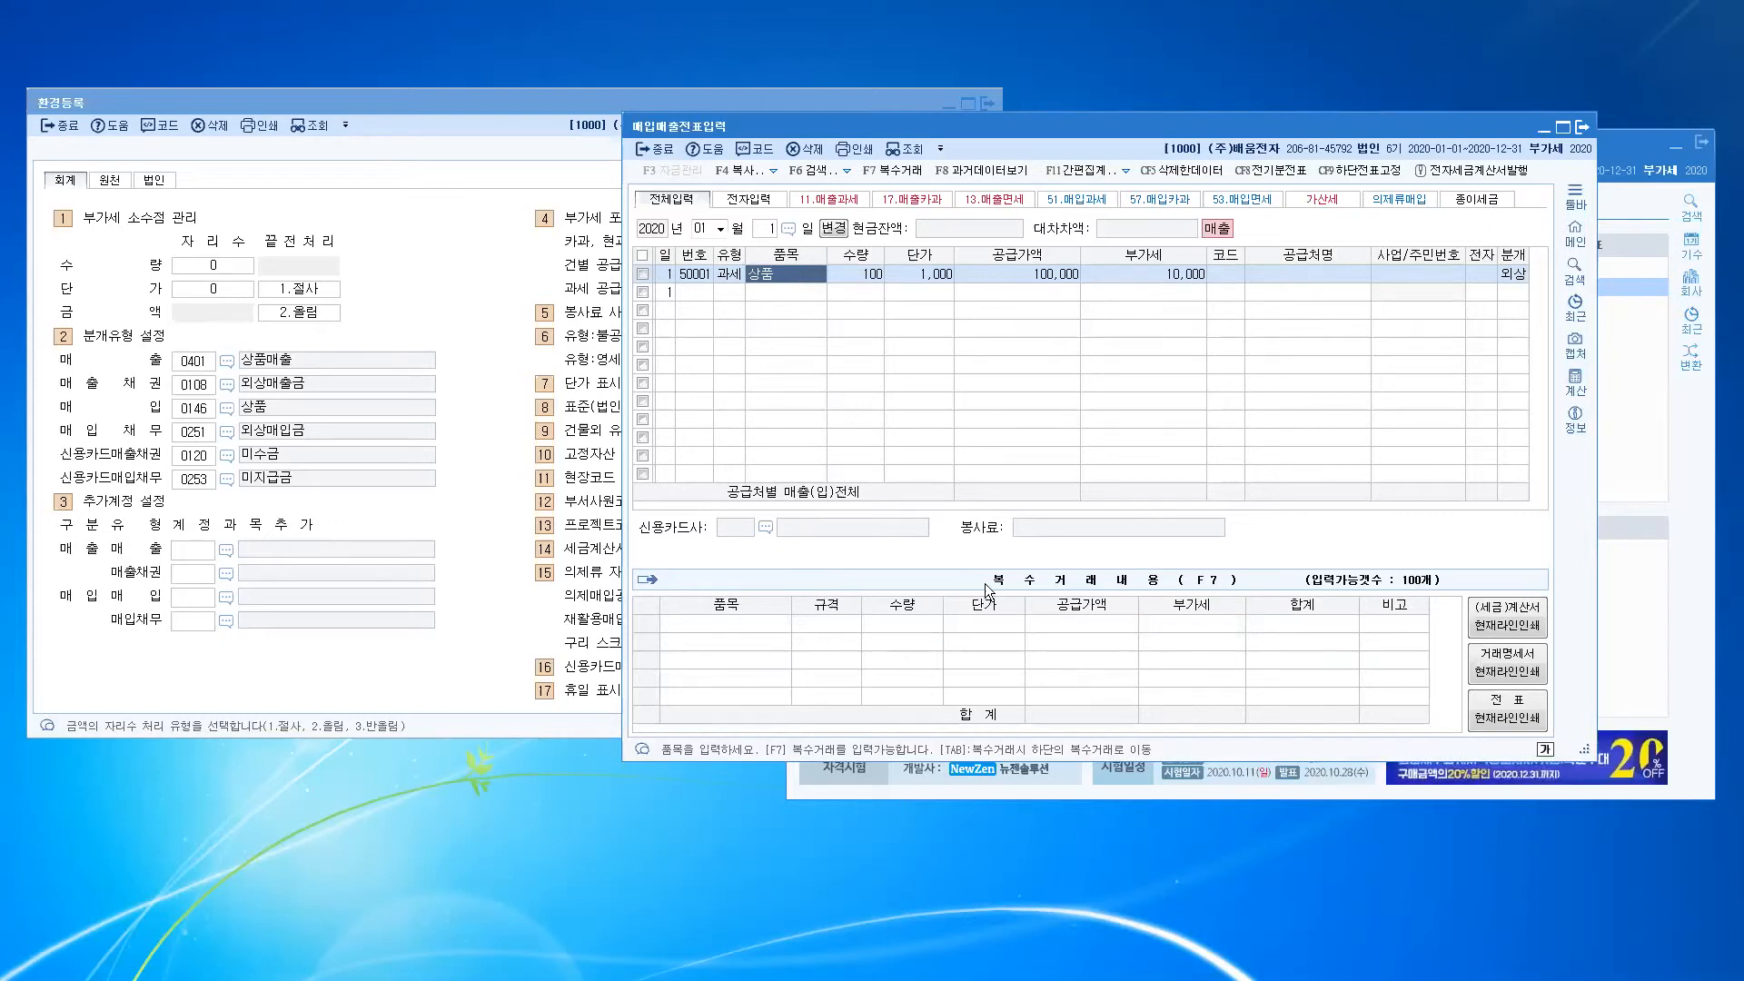
Step: Examine the sales voucher's journal entry, going through its 외상매출금, 상품매출 and 부가세예수금 lines
{"action": "left_click", "coordinate": [1515, 275]}
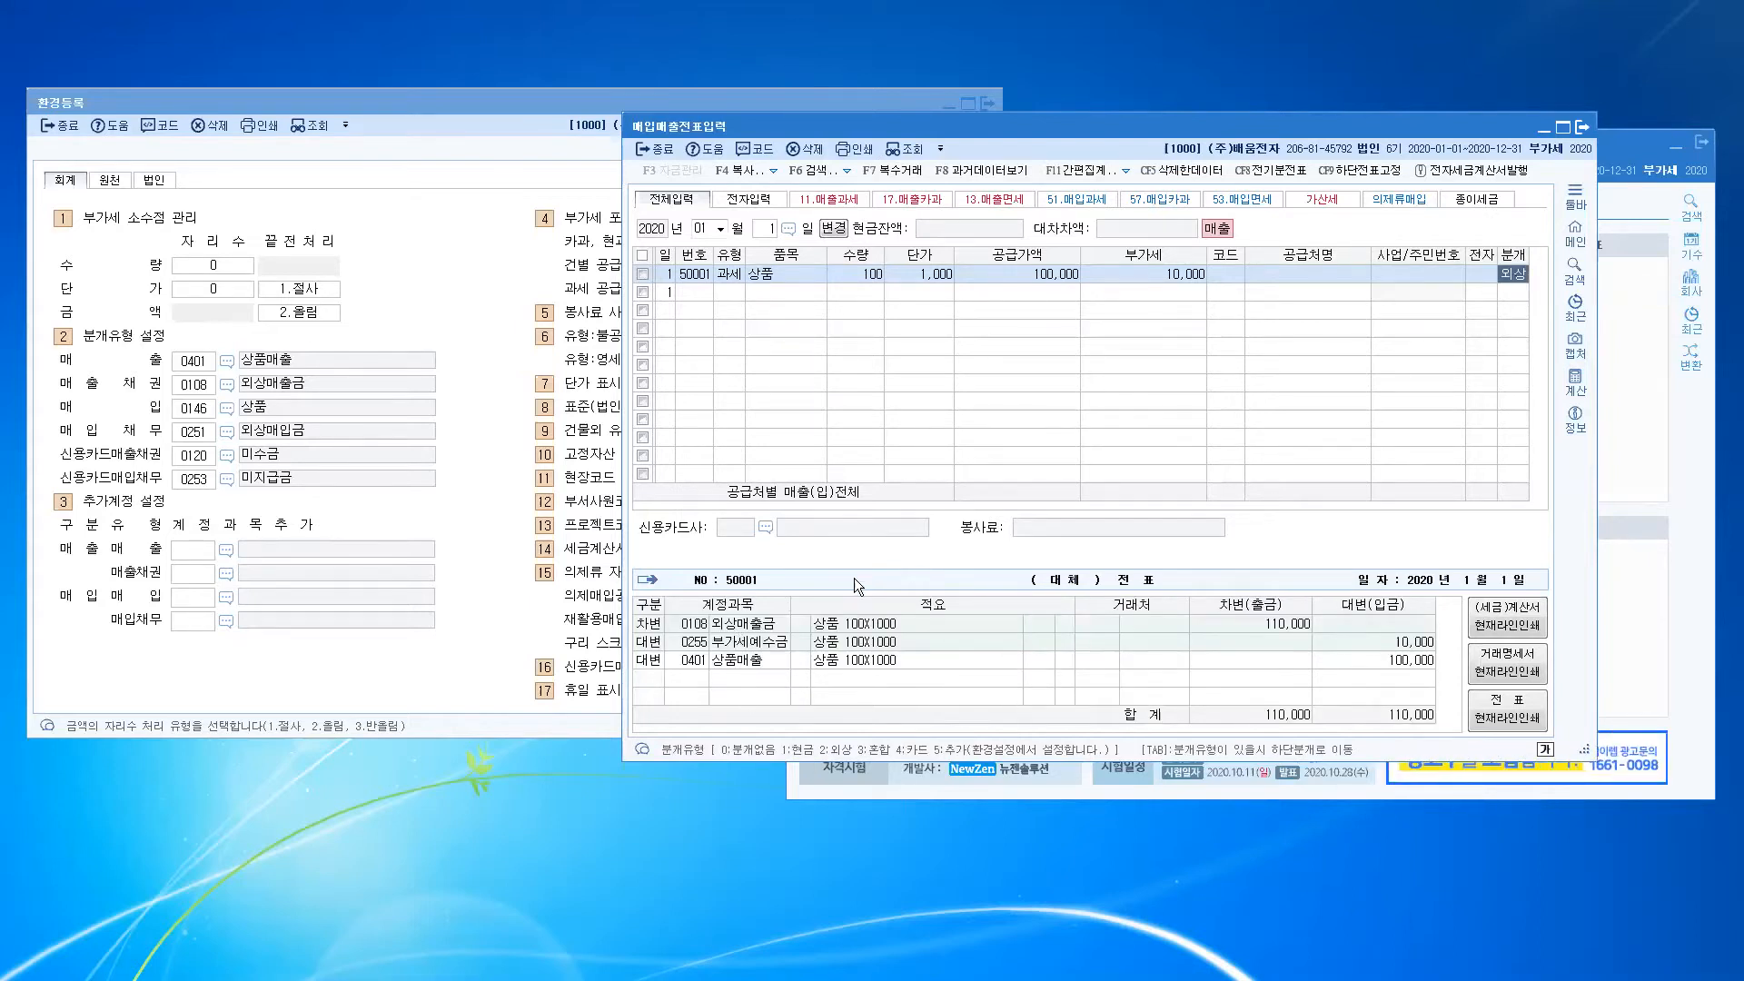
{"action": "left_click", "coordinate": [649, 626]}
{"action": "key", "text": "ctrl"}
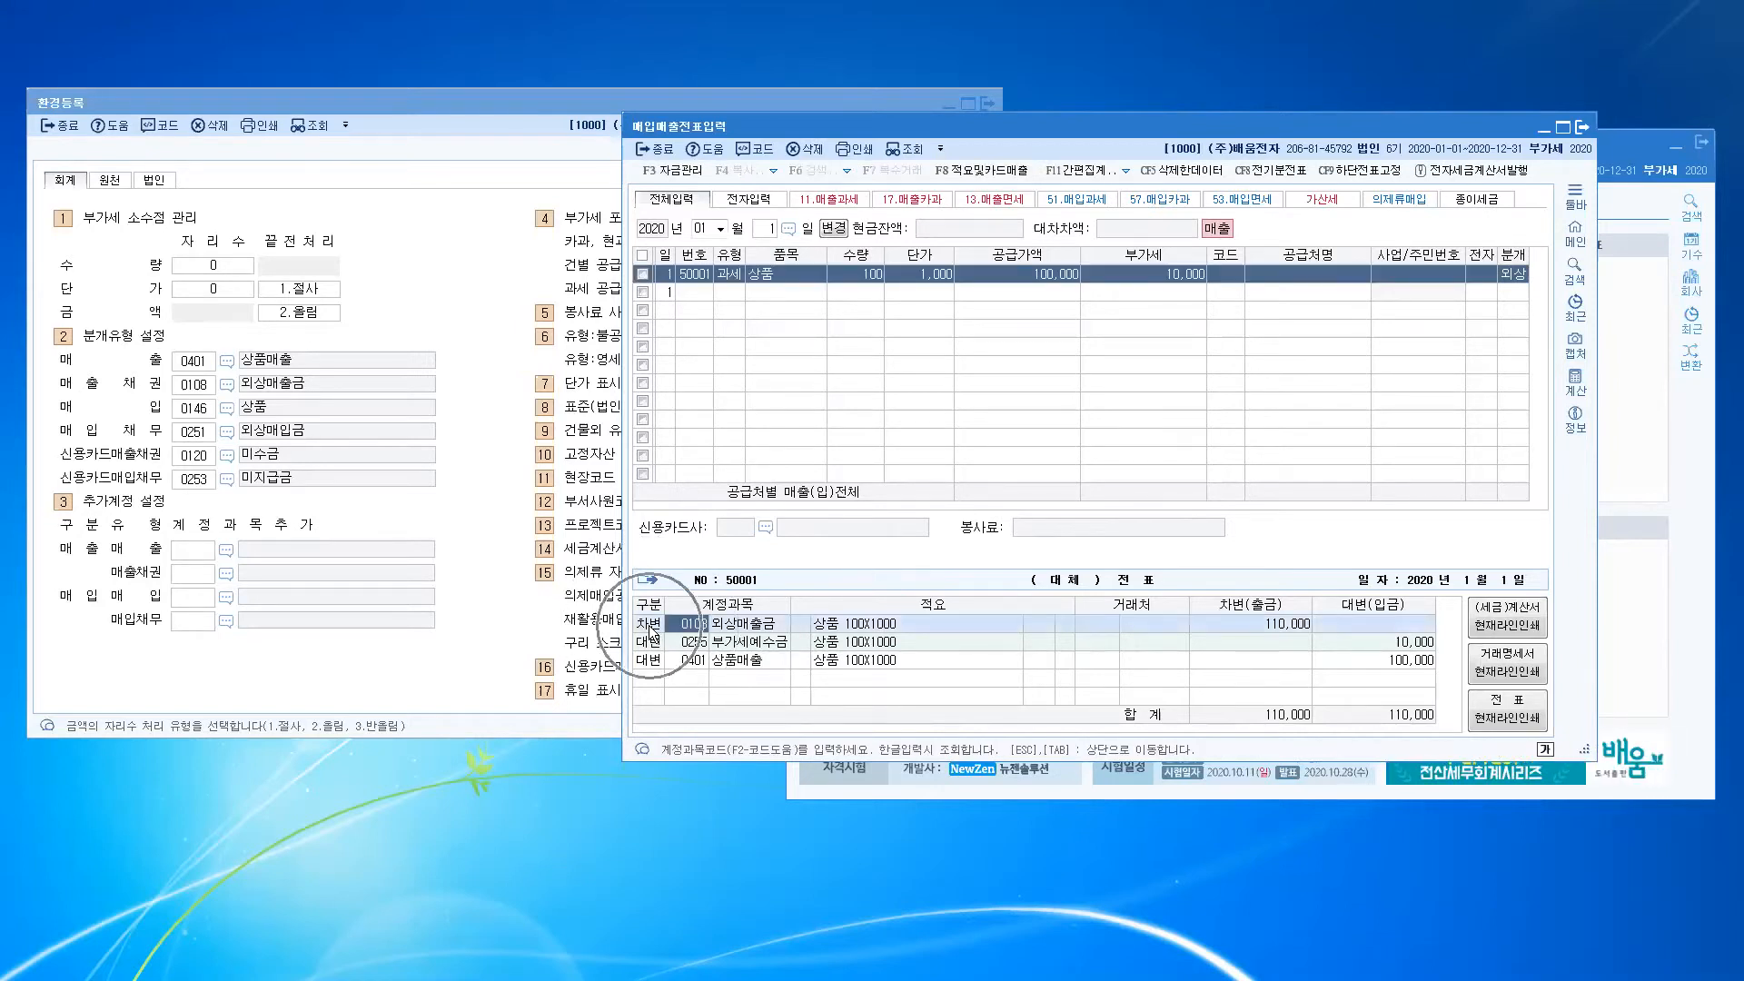
{"action": "left_click", "coordinate": [689, 660]}
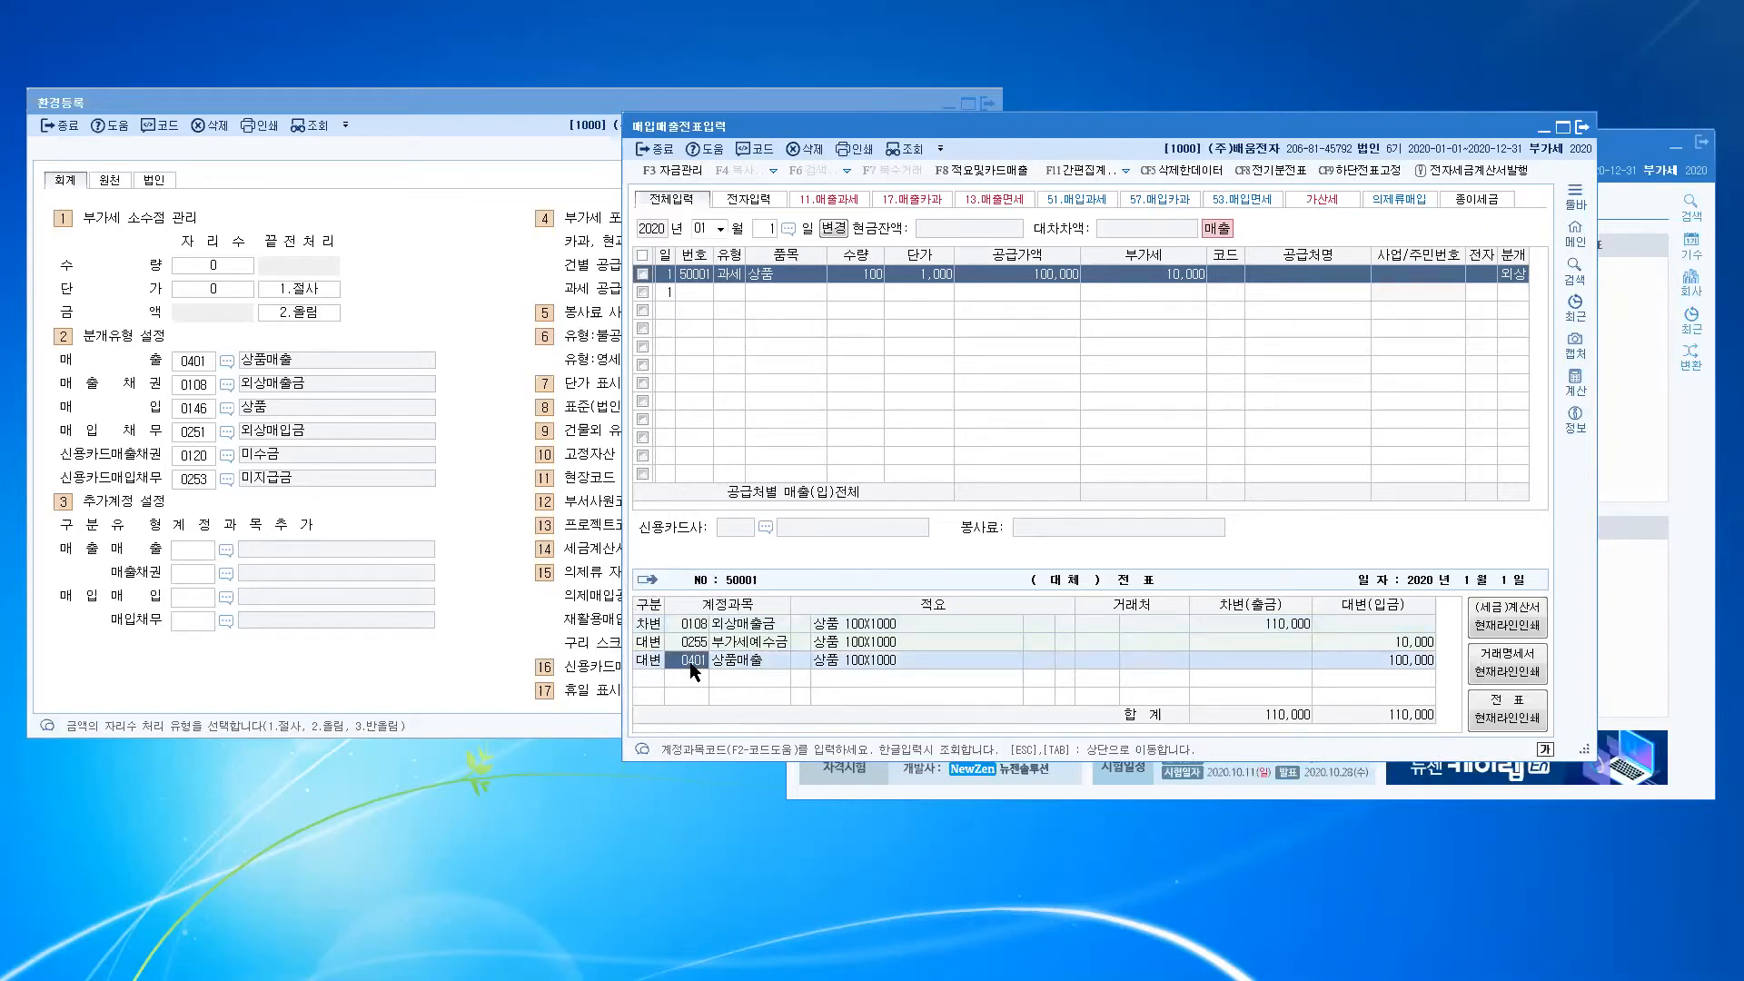
{"action": "left_click", "coordinate": [689, 641]}
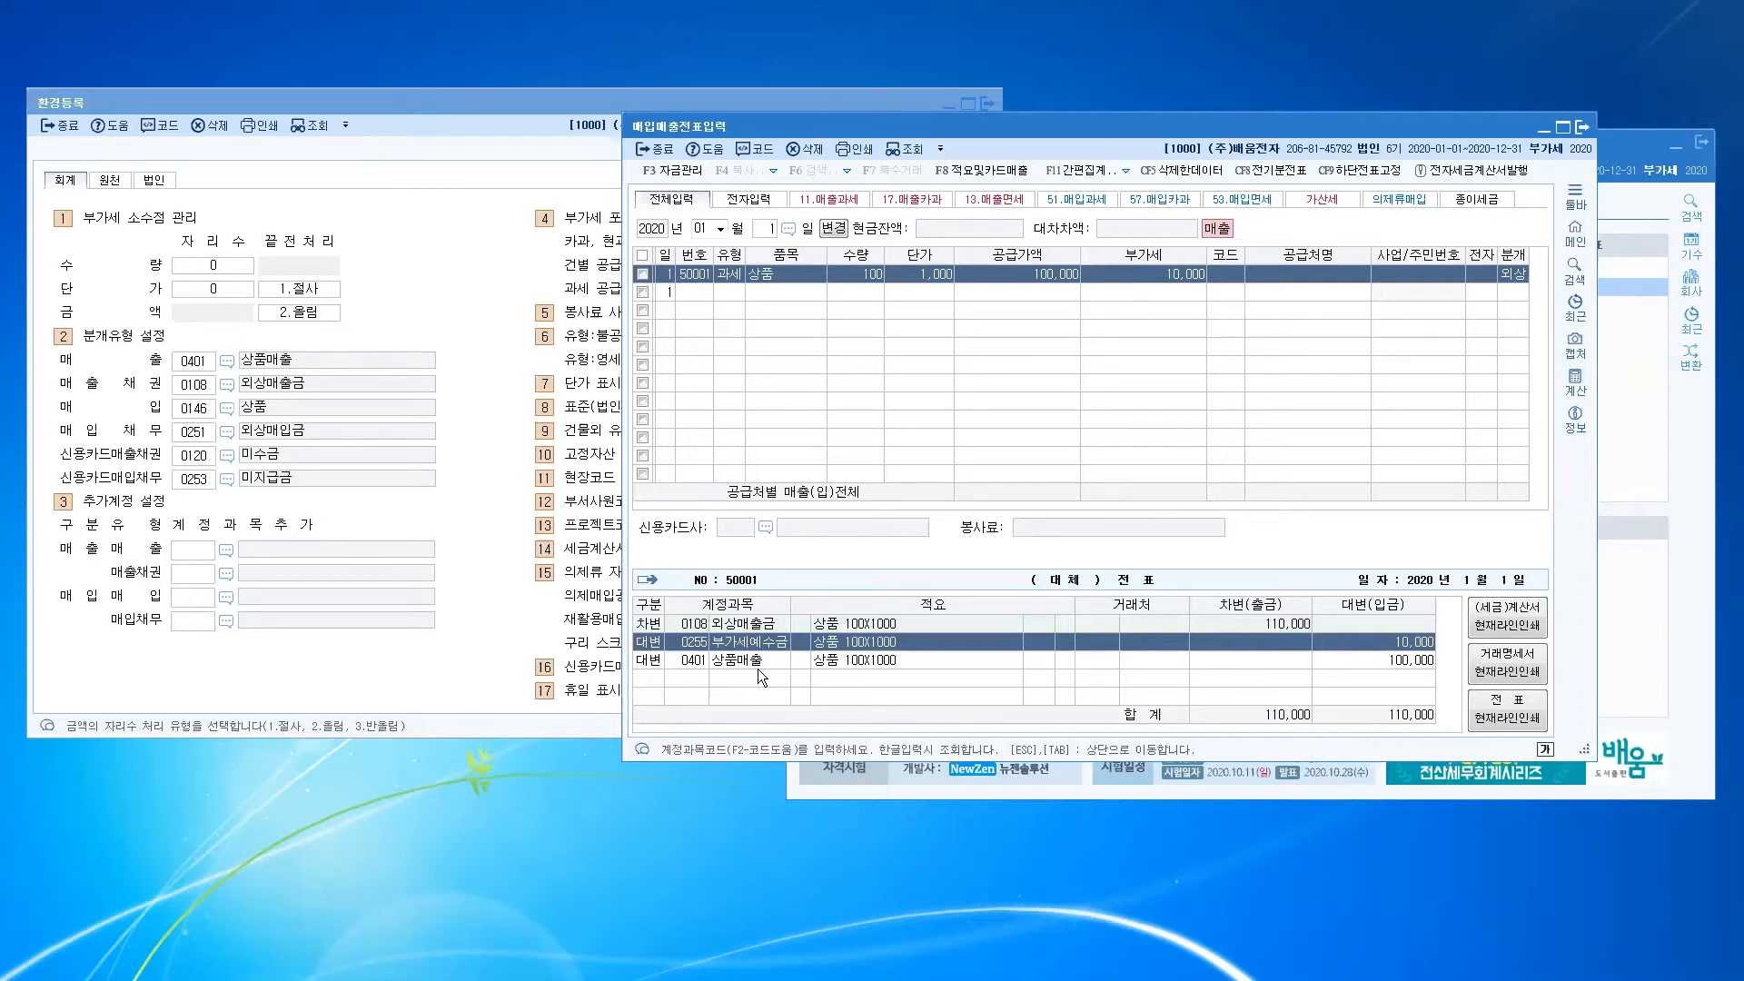
{"action": "key", "text": "ctrl"}
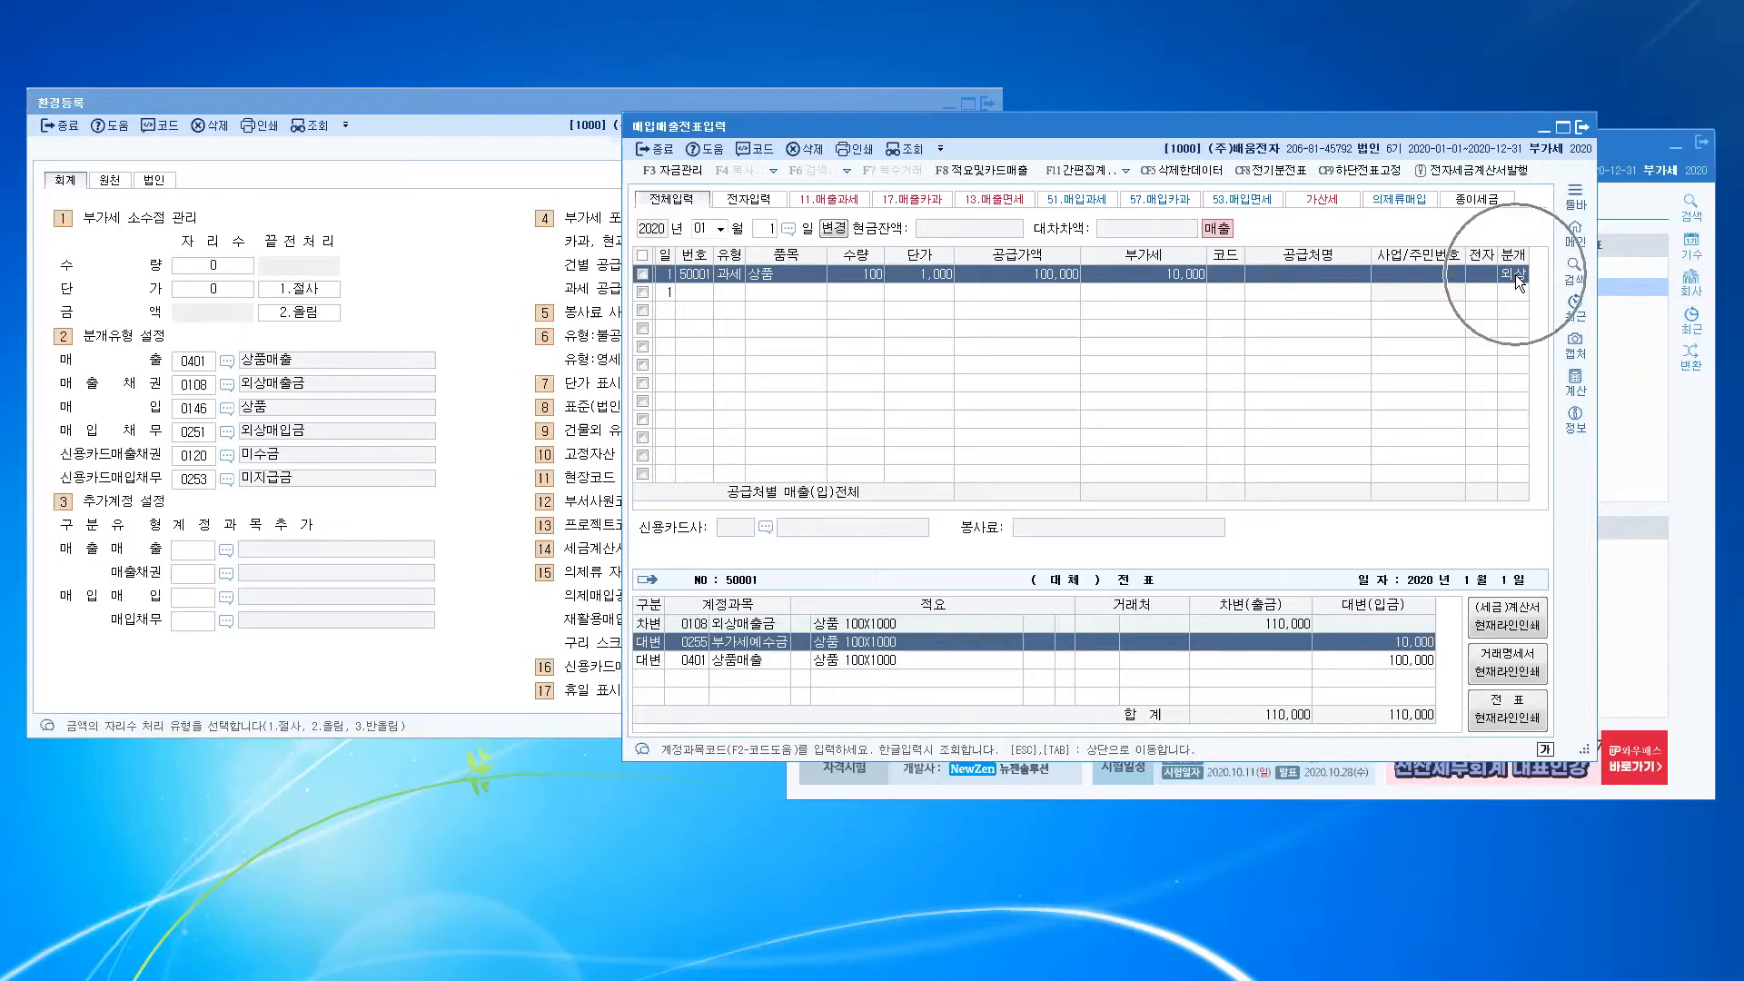
{"action": "key", "text": "ctrl"}
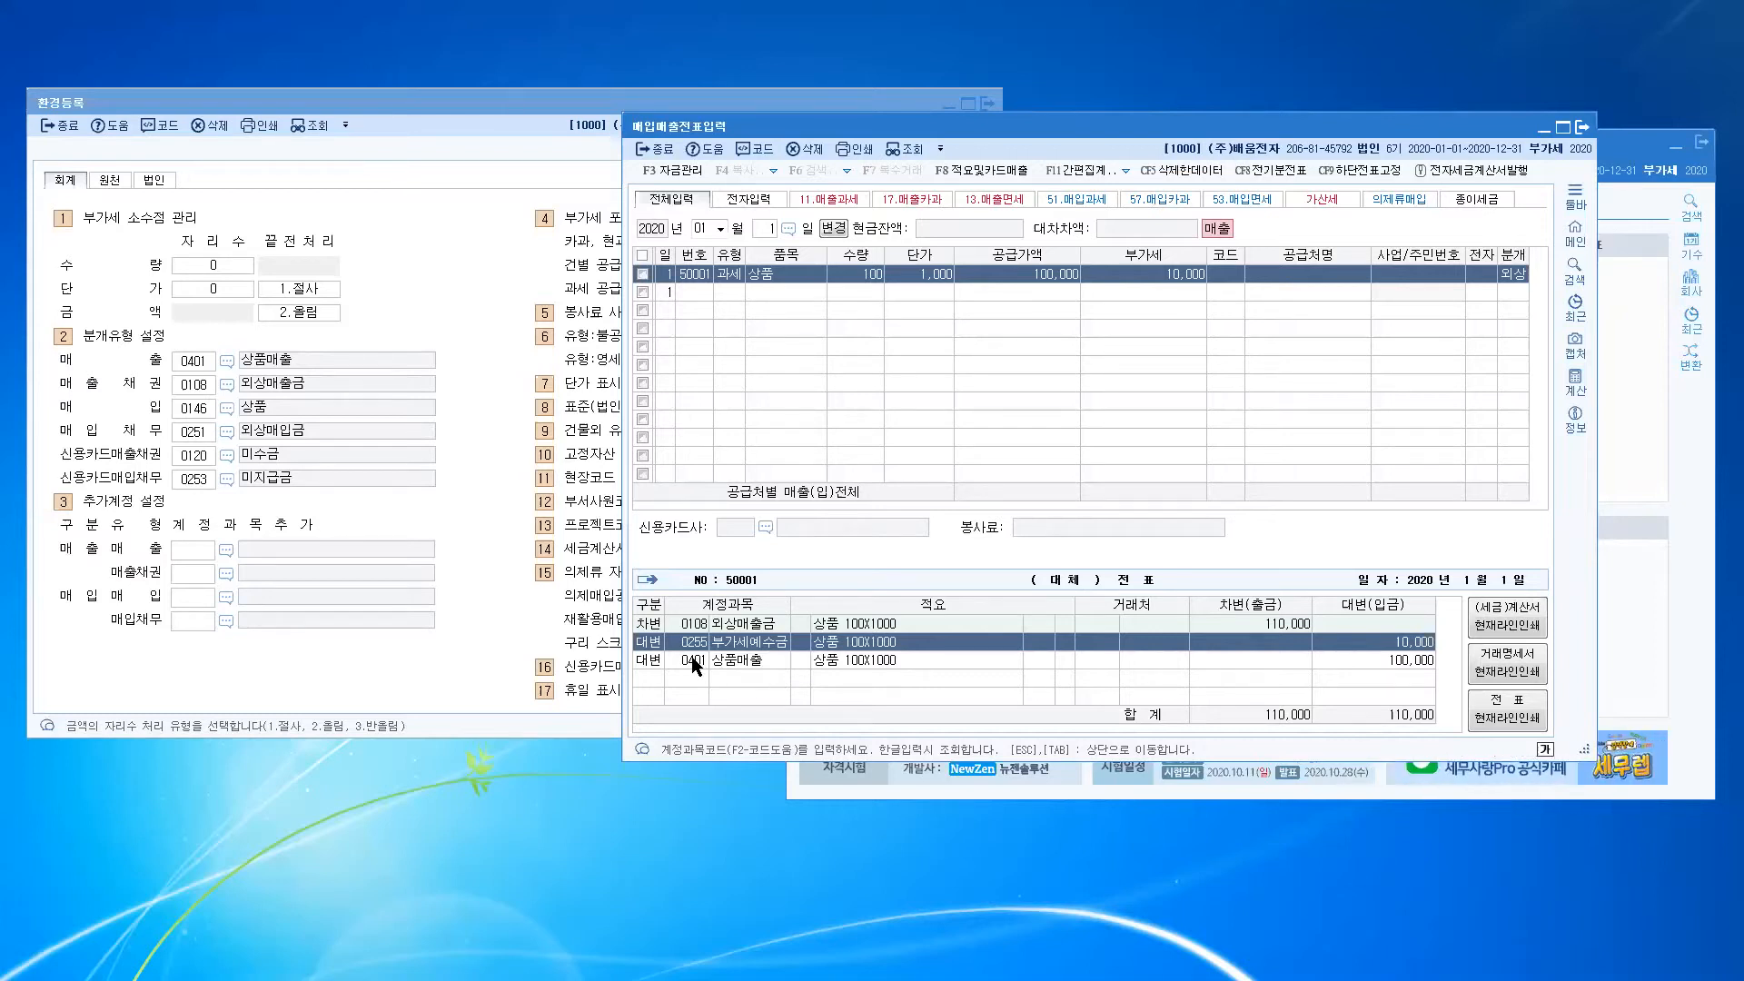
Step: Compare the sales voucher's 상품매출 and 외상매출금 lines with the 매출 and 매출채권 default accounts in 환경등록
{"action": "left_click", "coordinate": [786, 276]}
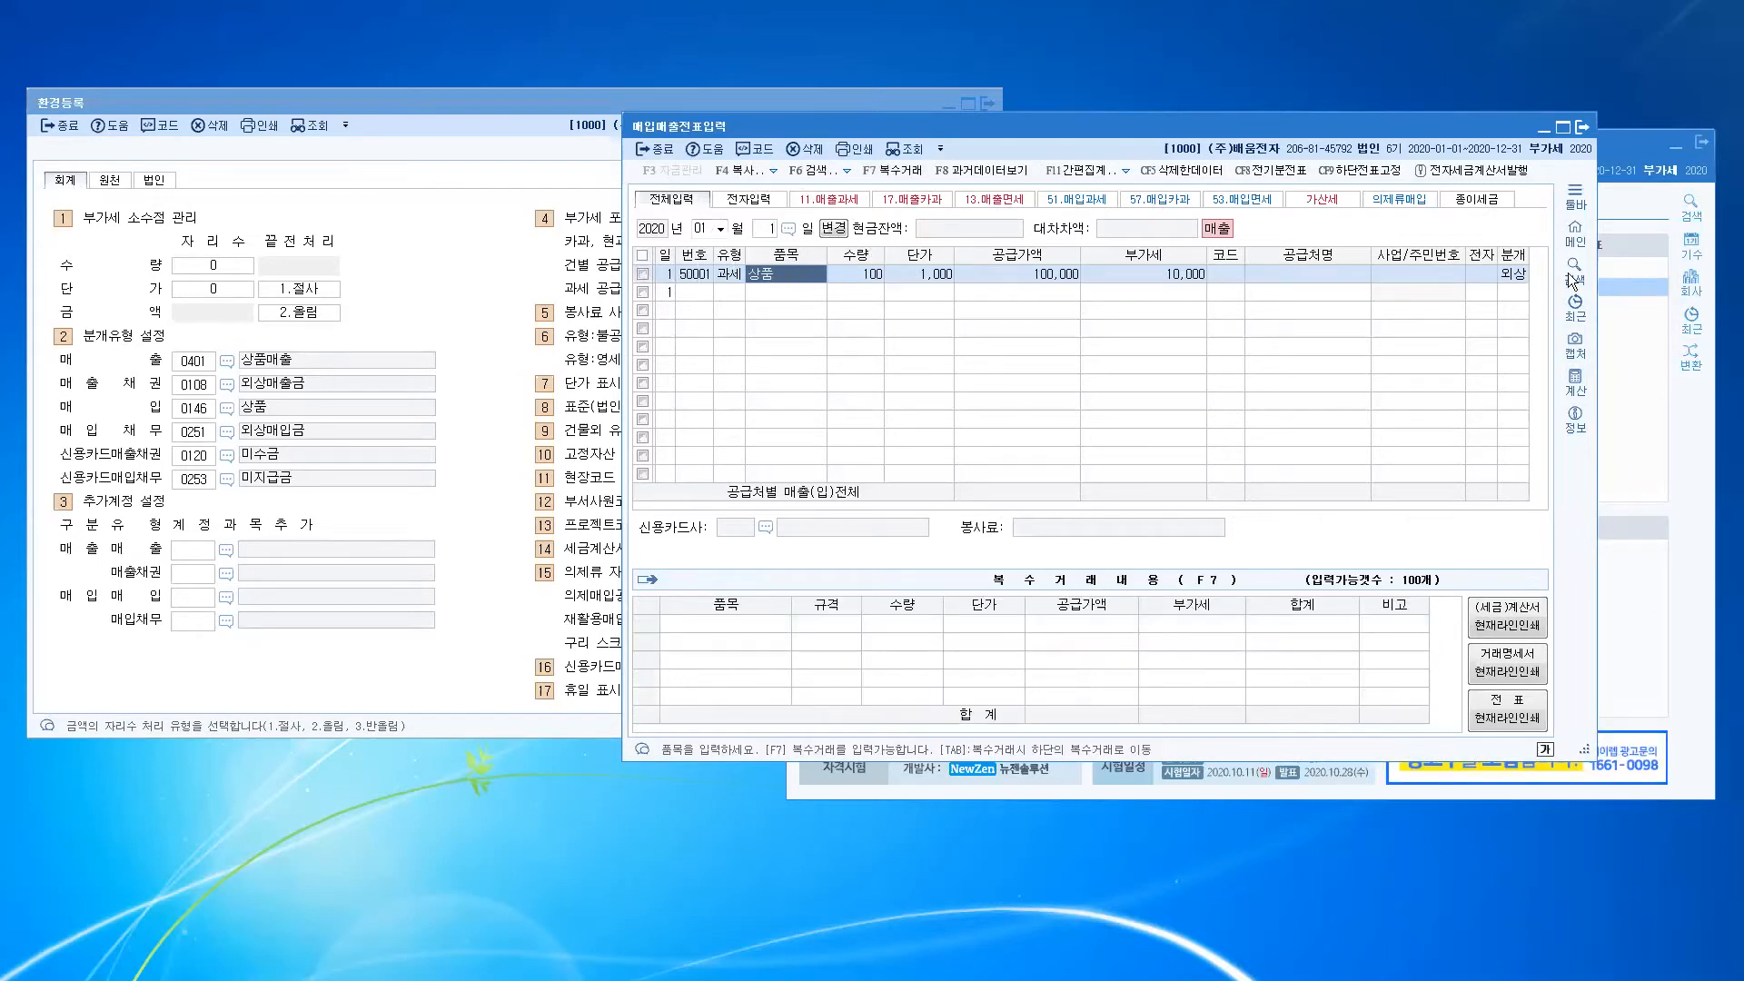
{"action": "left_click", "coordinate": [1515, 275]}
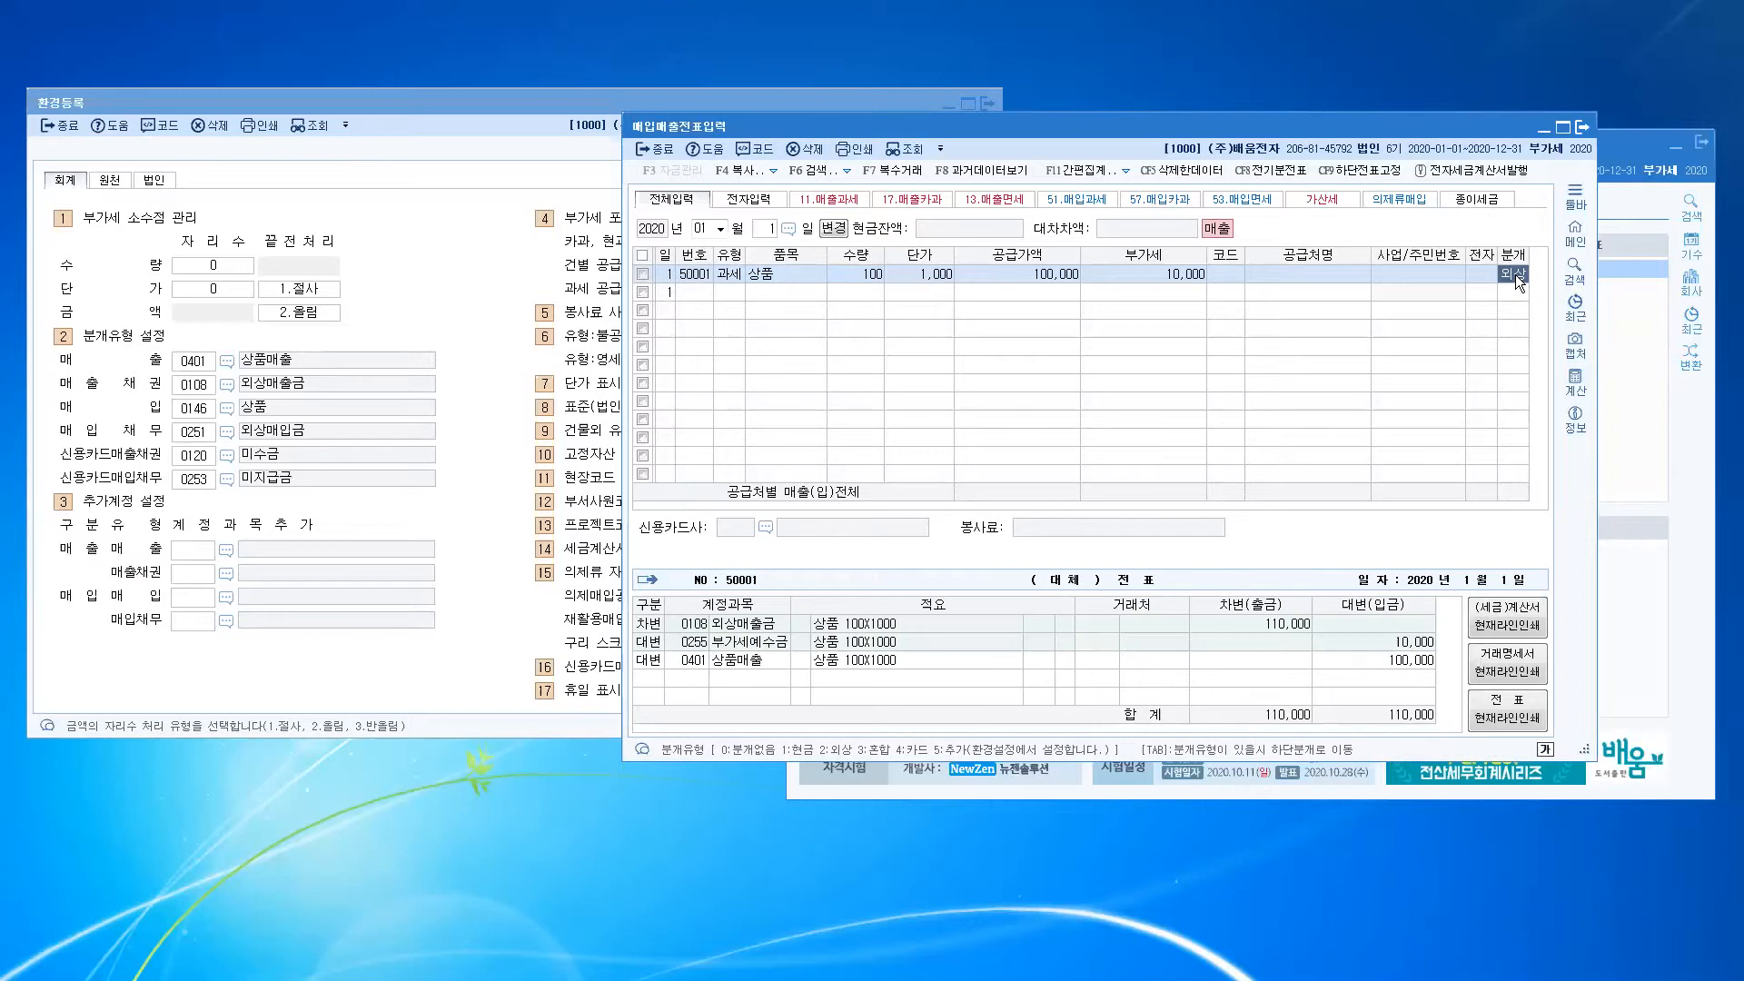
{"action": "left_click", "coordinate": [734, 659]}
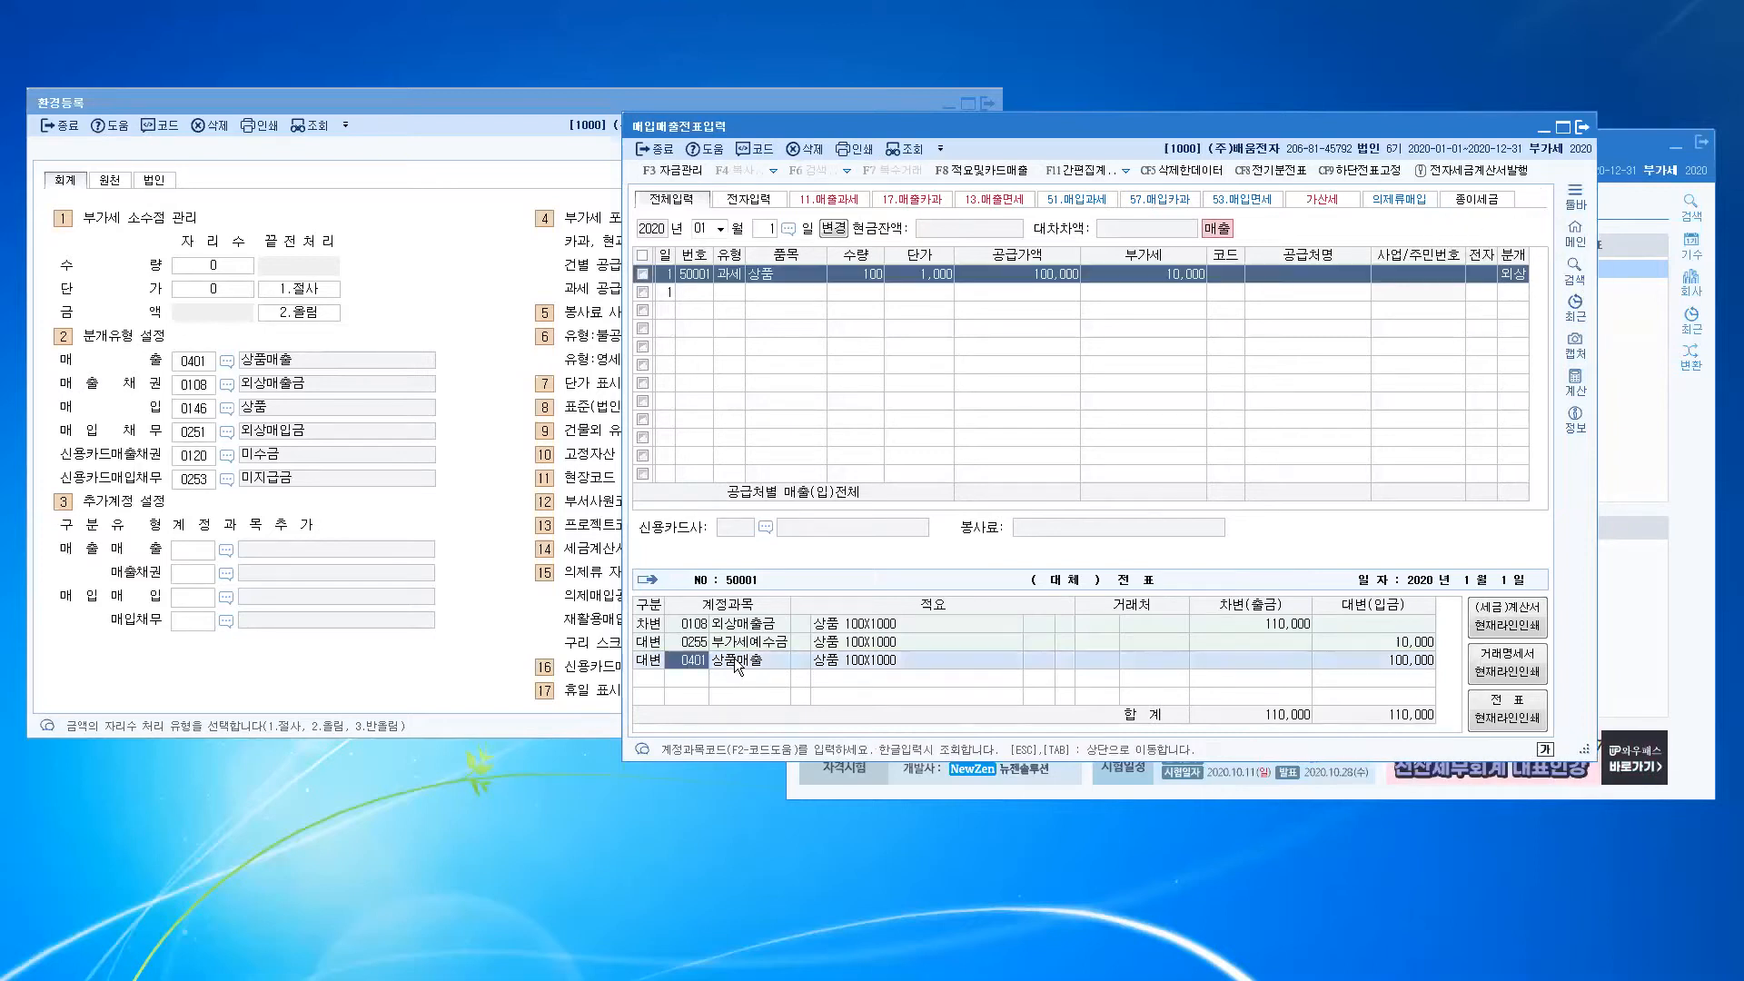
{"action": "left_click", "coordinate": [691, 623]}
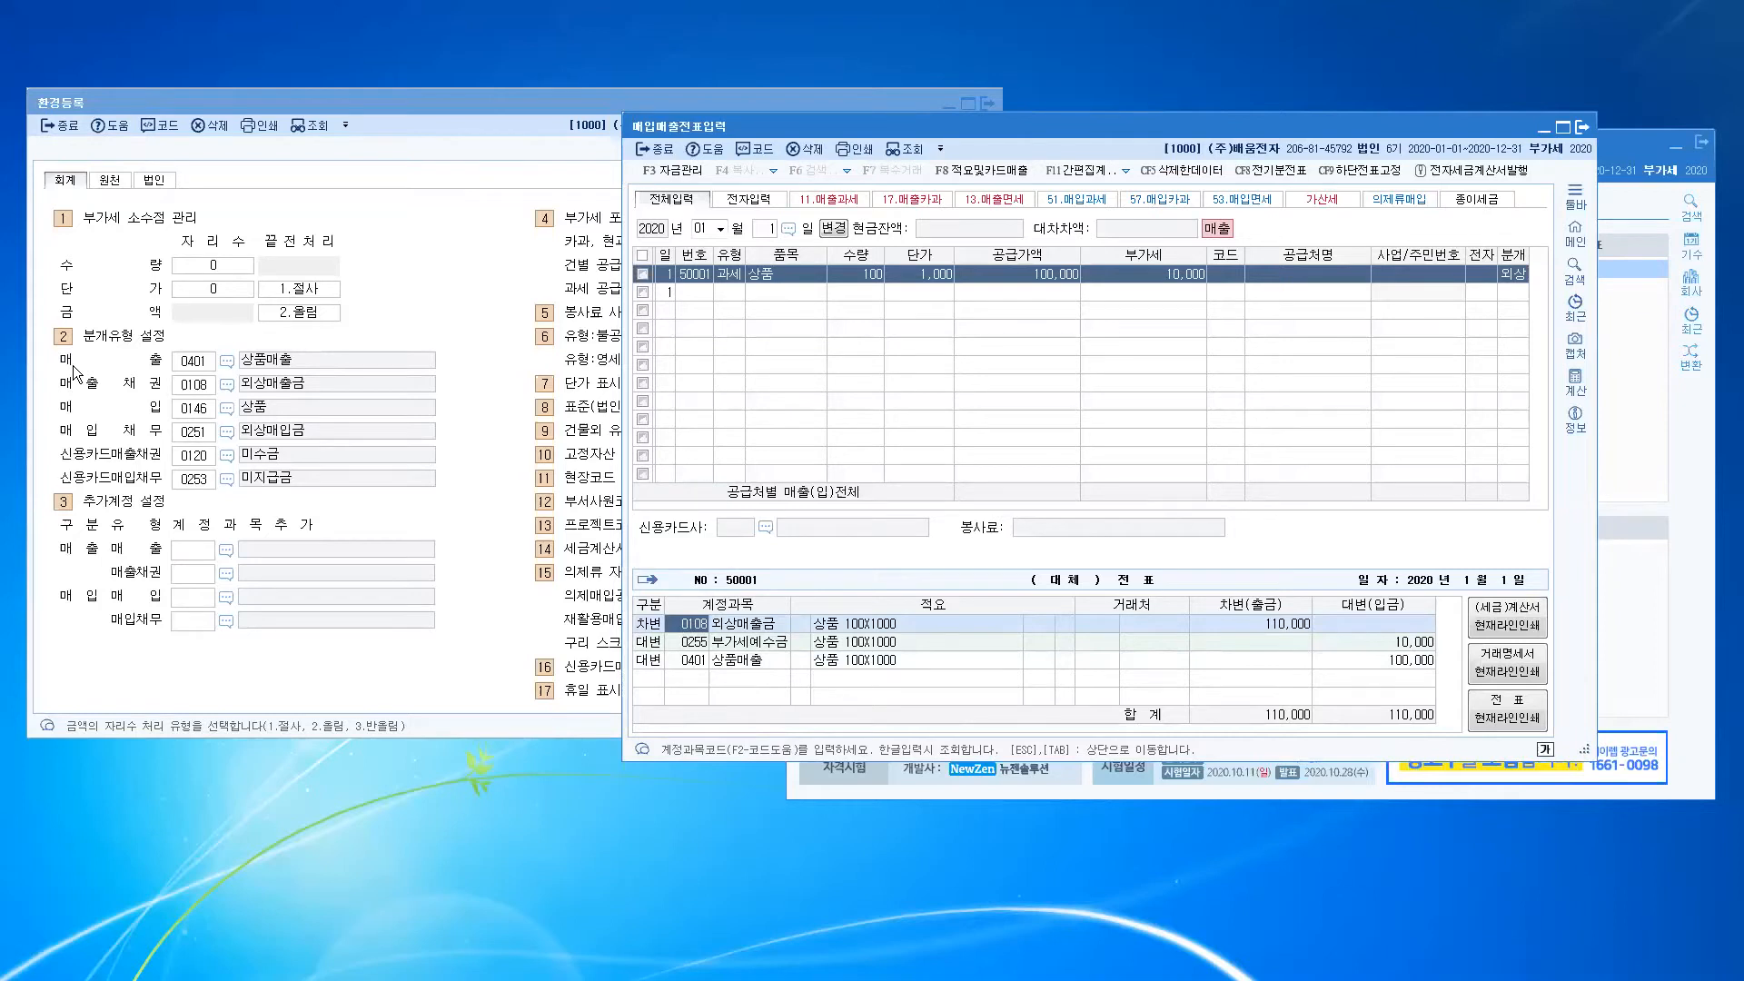
{"action": "left_click", "coordinate": [198, 362]}
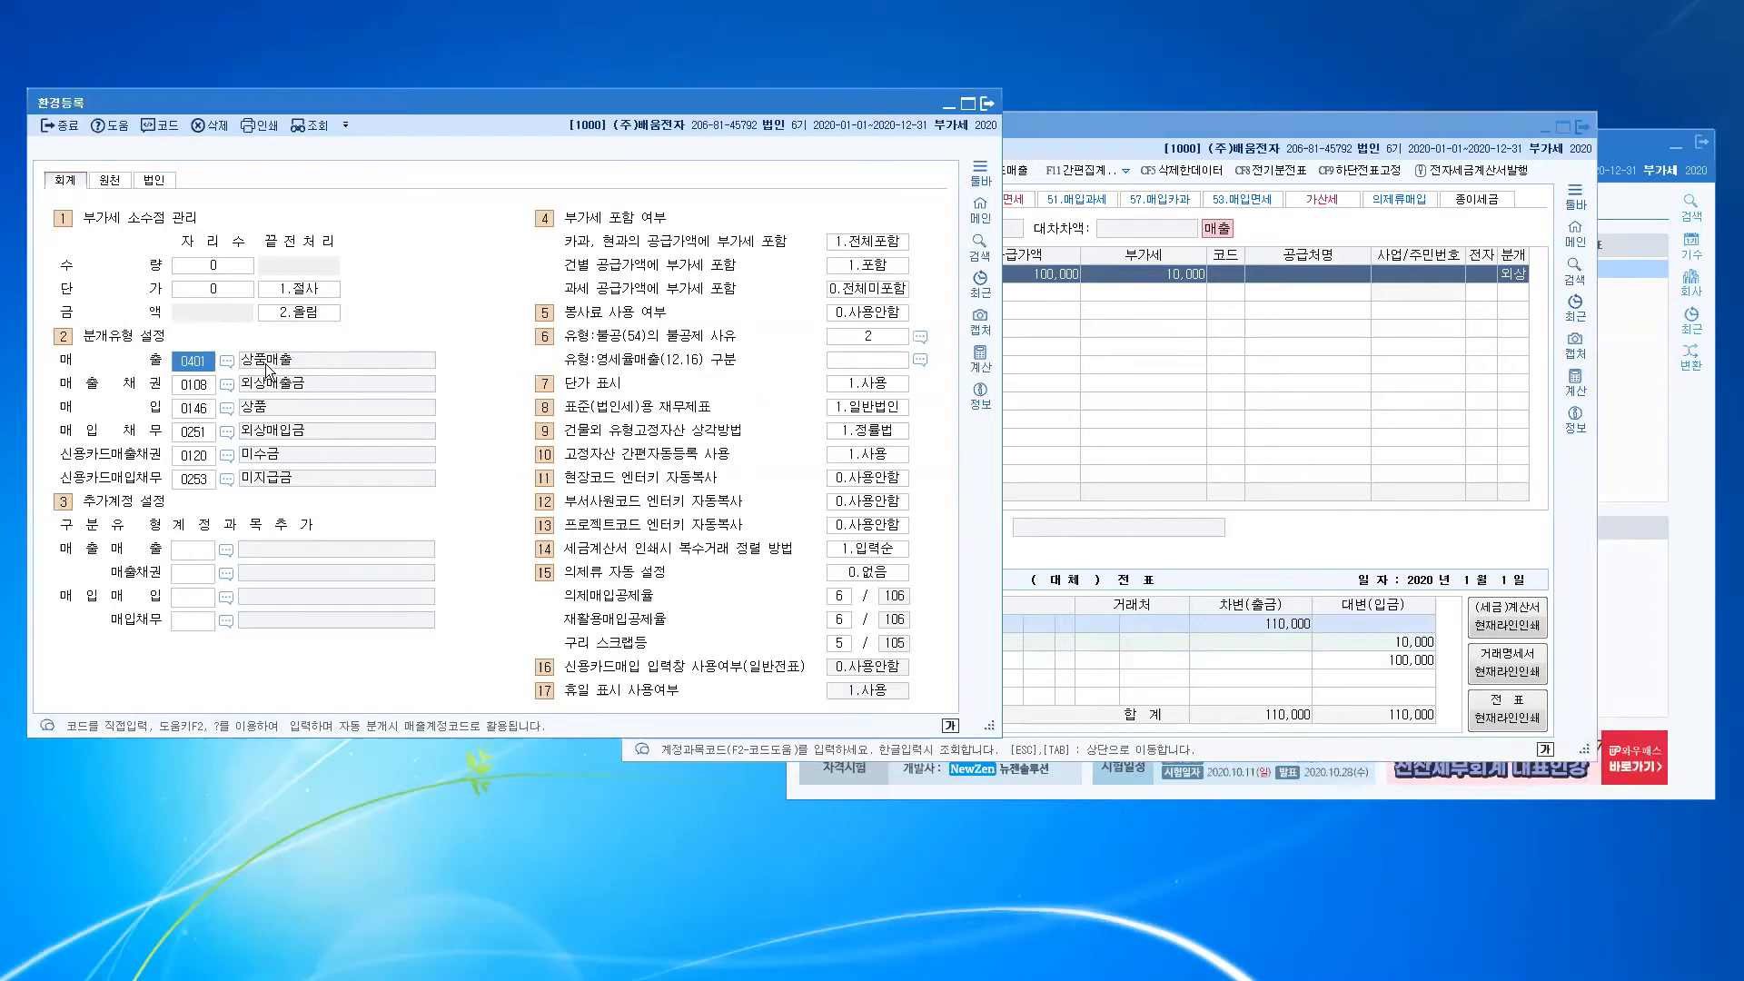
{"action": "left_click", "coordinate": [197, 387]}
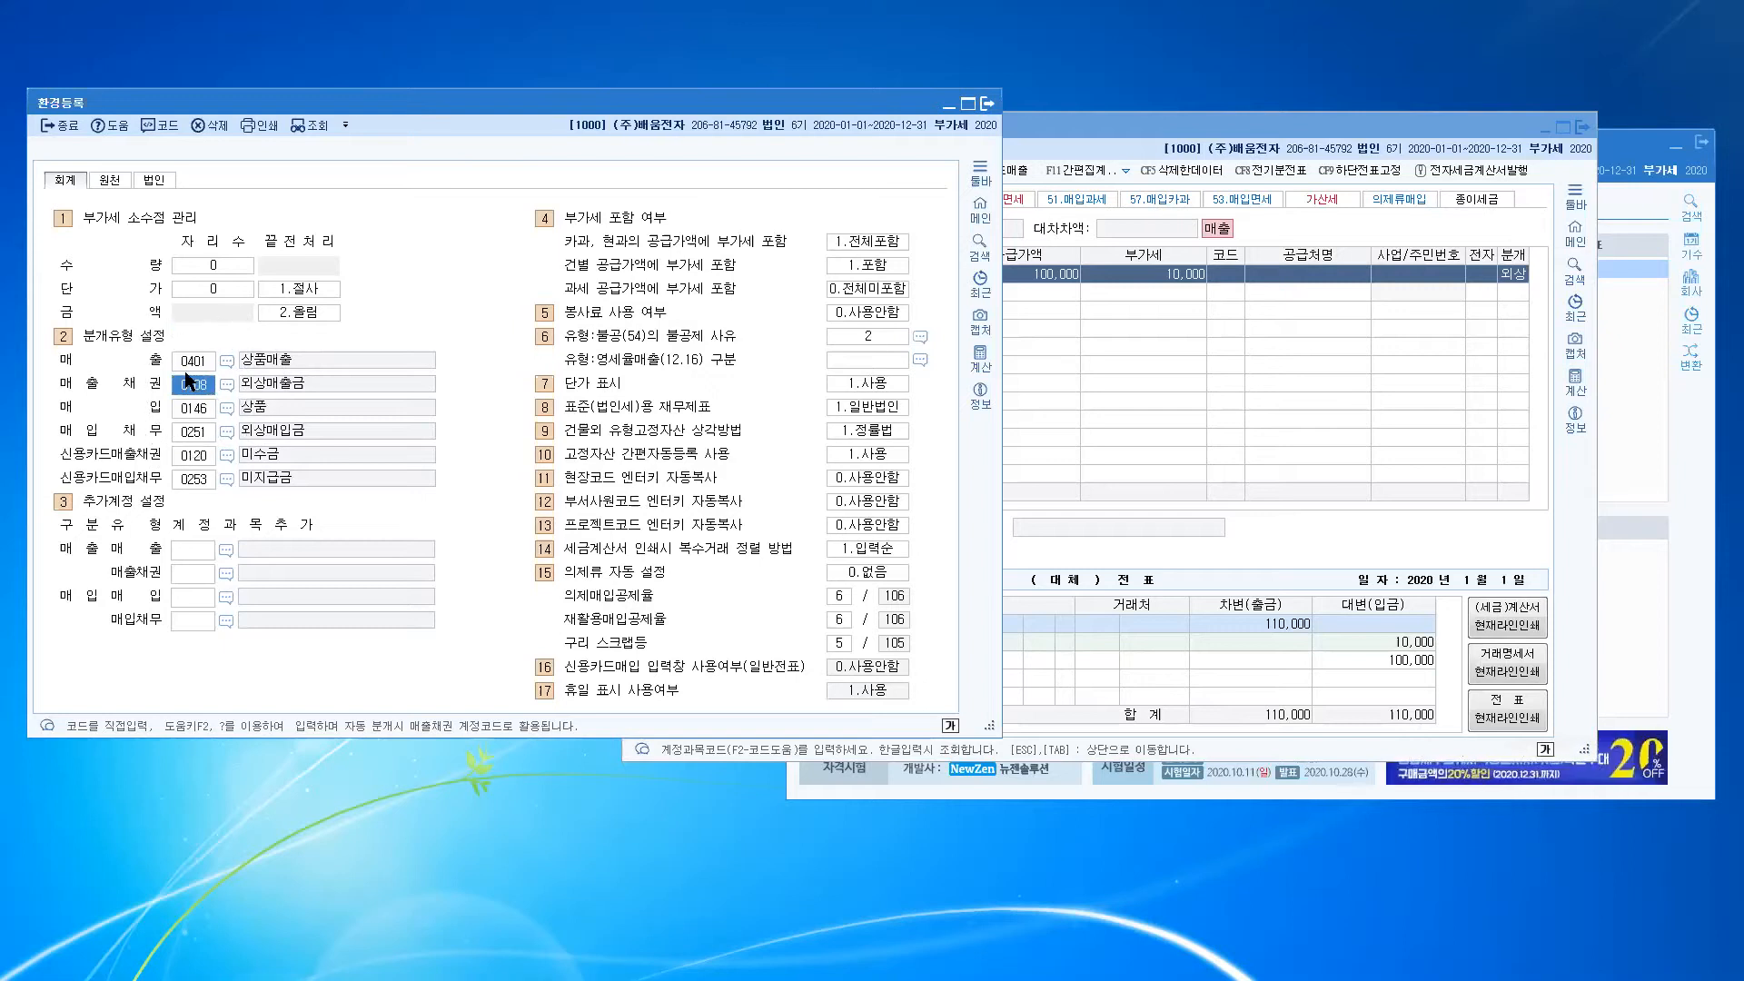
{"action": "left_click", "coordinate": [1516, 277]}
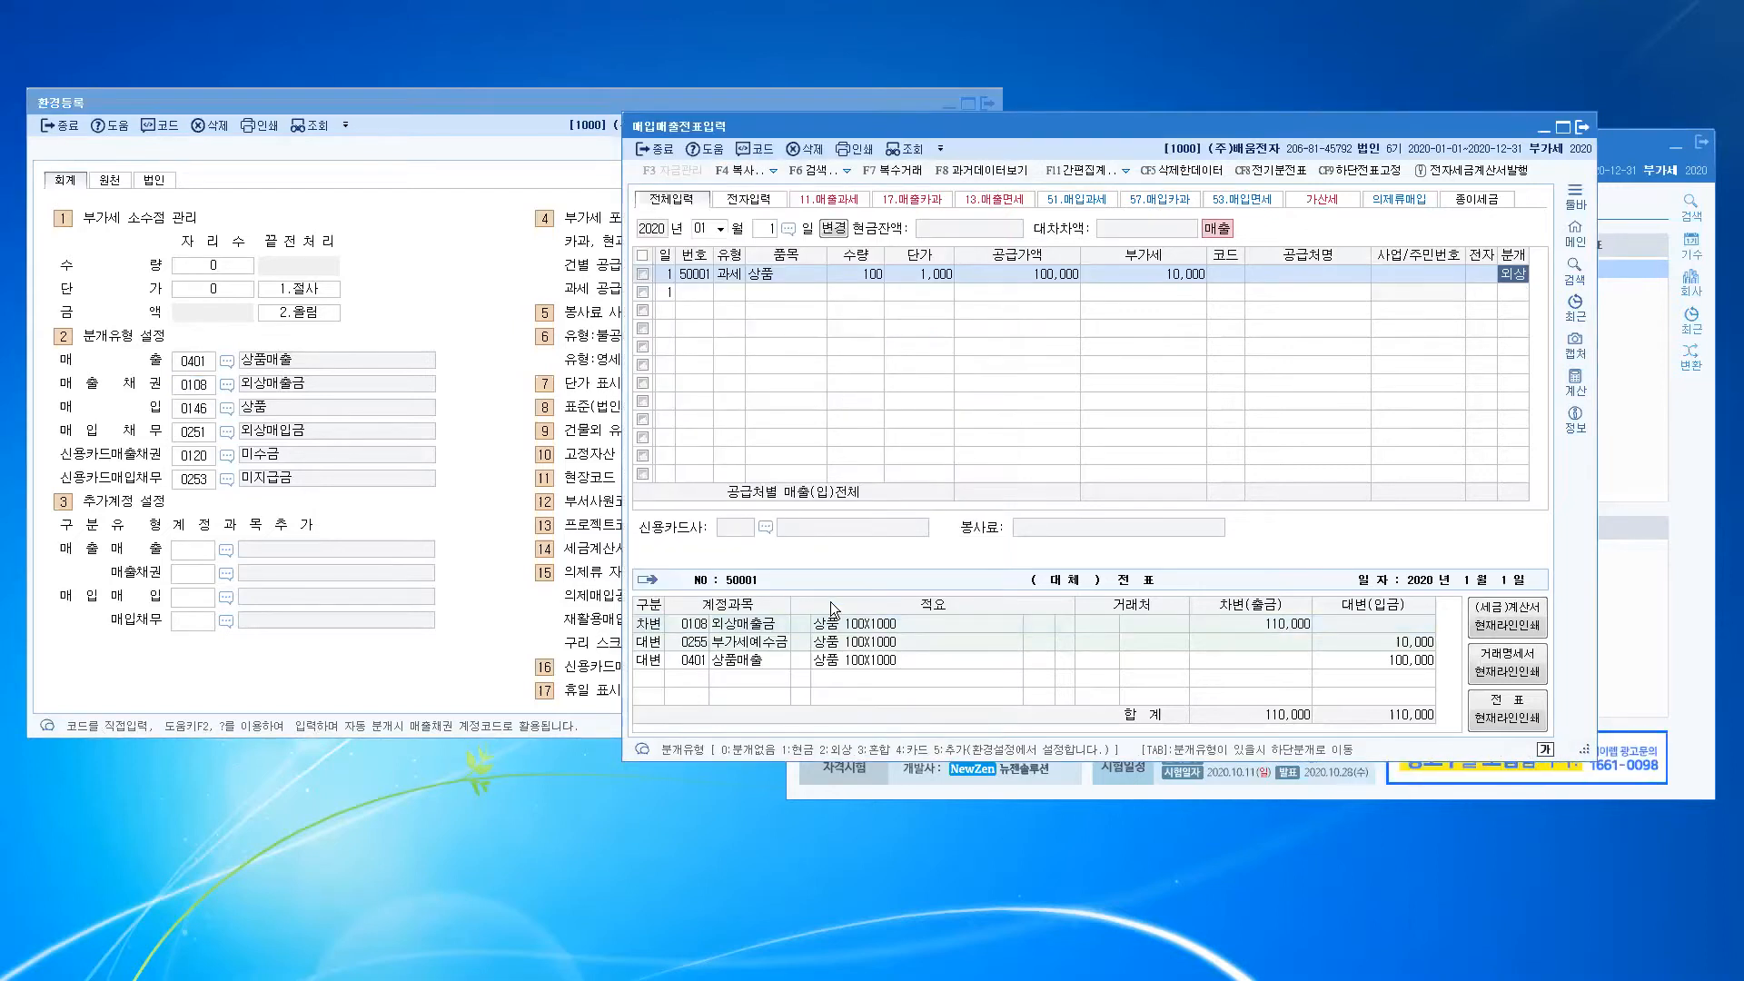
{"action": "left_click", "coordinate": [757, 627]}
{"action": "left_click", "coordinate": [757, 664]}
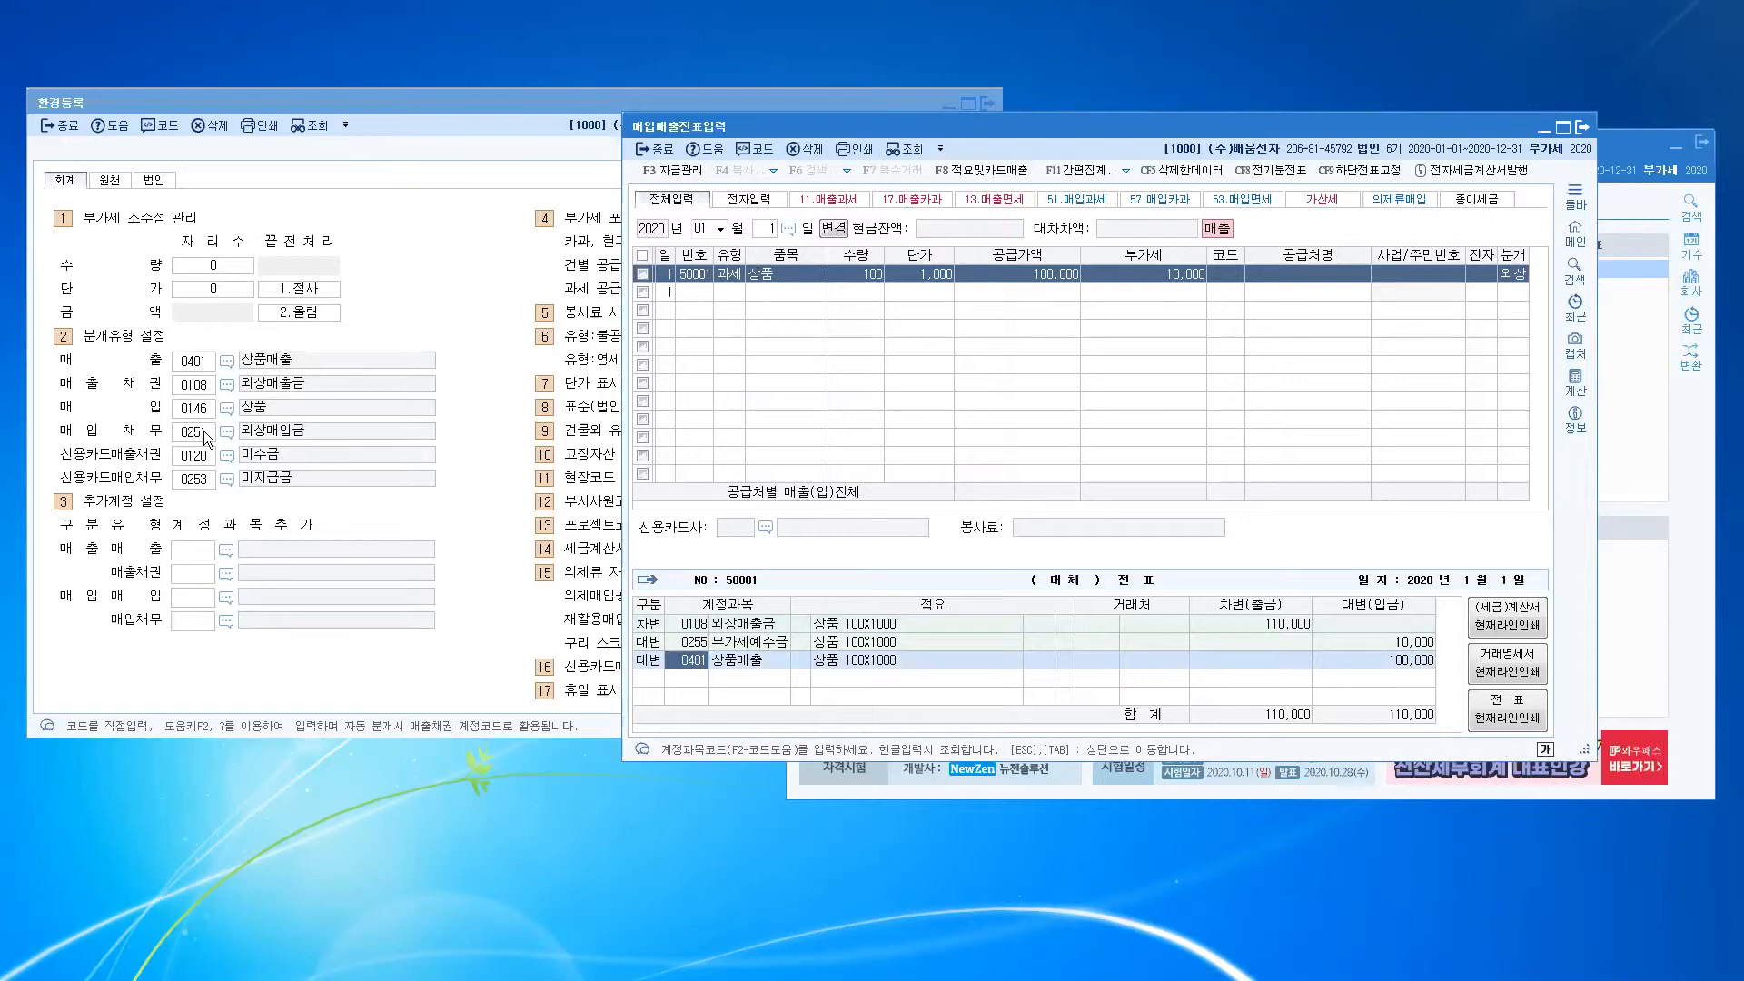
Step: Add a second voucher line of purchase type 51 (과세) for 상품 with quantity 100 and unit price 500
{"action": "left_click", "coordinate": [733, 289]}
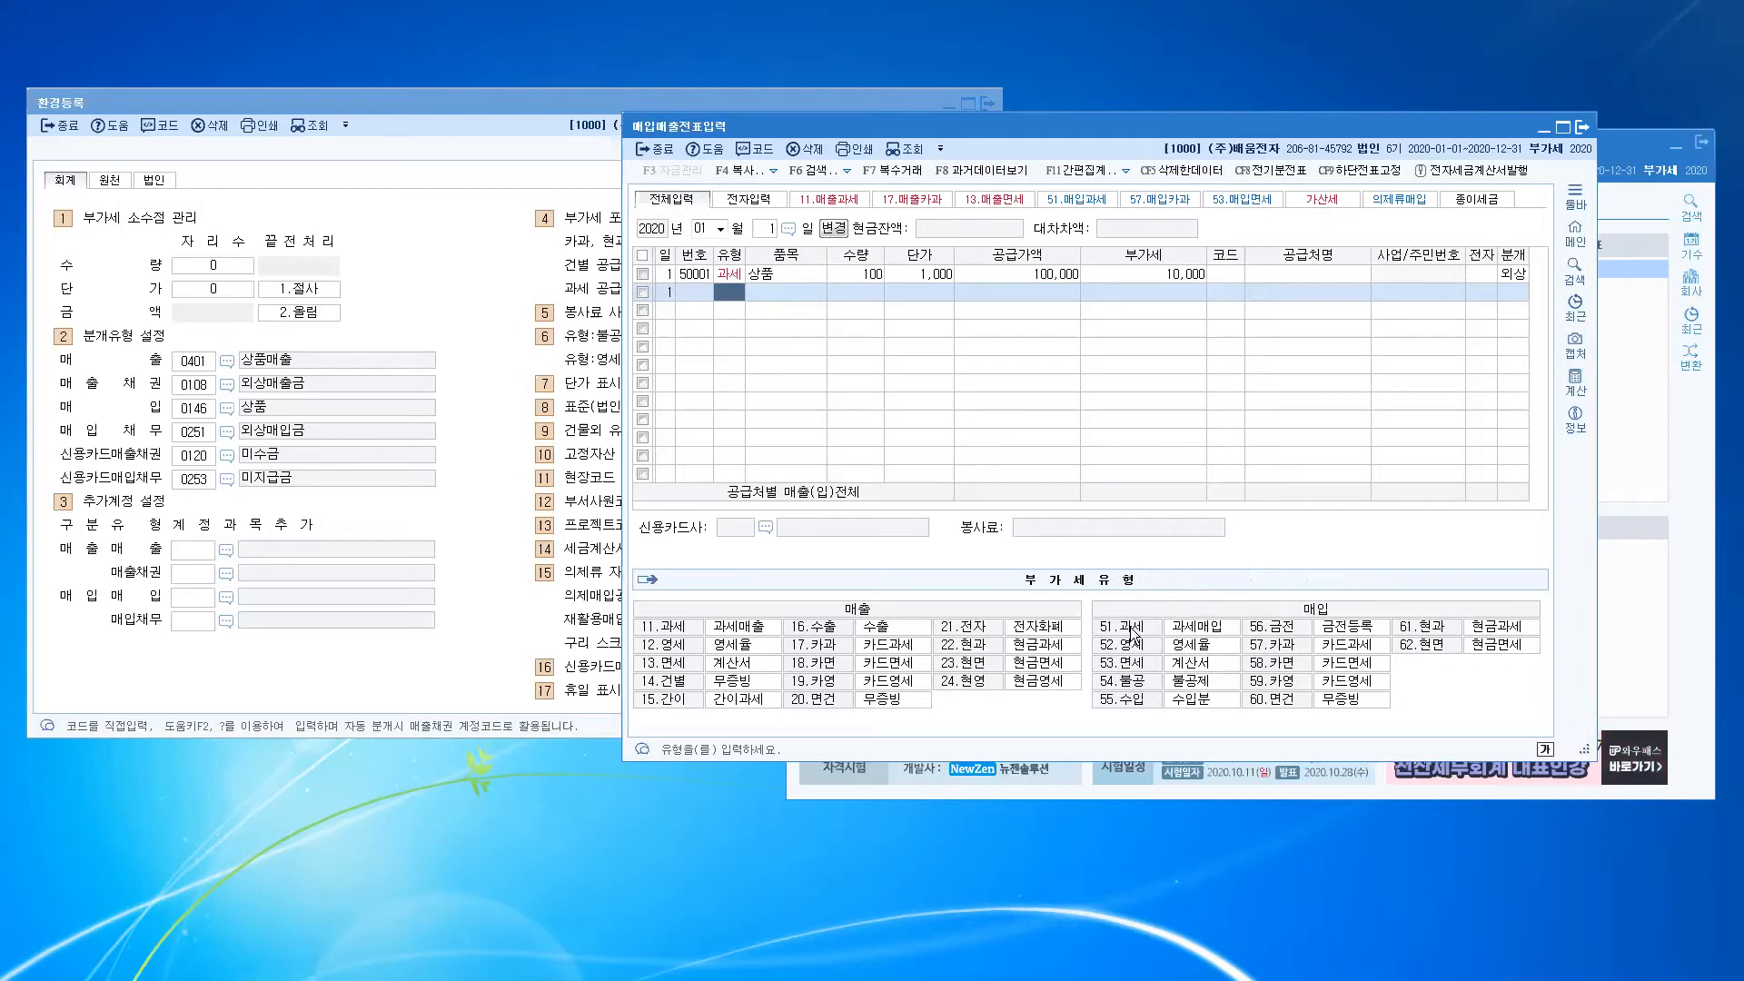
{"action": "left_click", "coordinate": [727, 296]}
{"action": "type", "text": "51"}
{"action": "key", "text": "Return"}
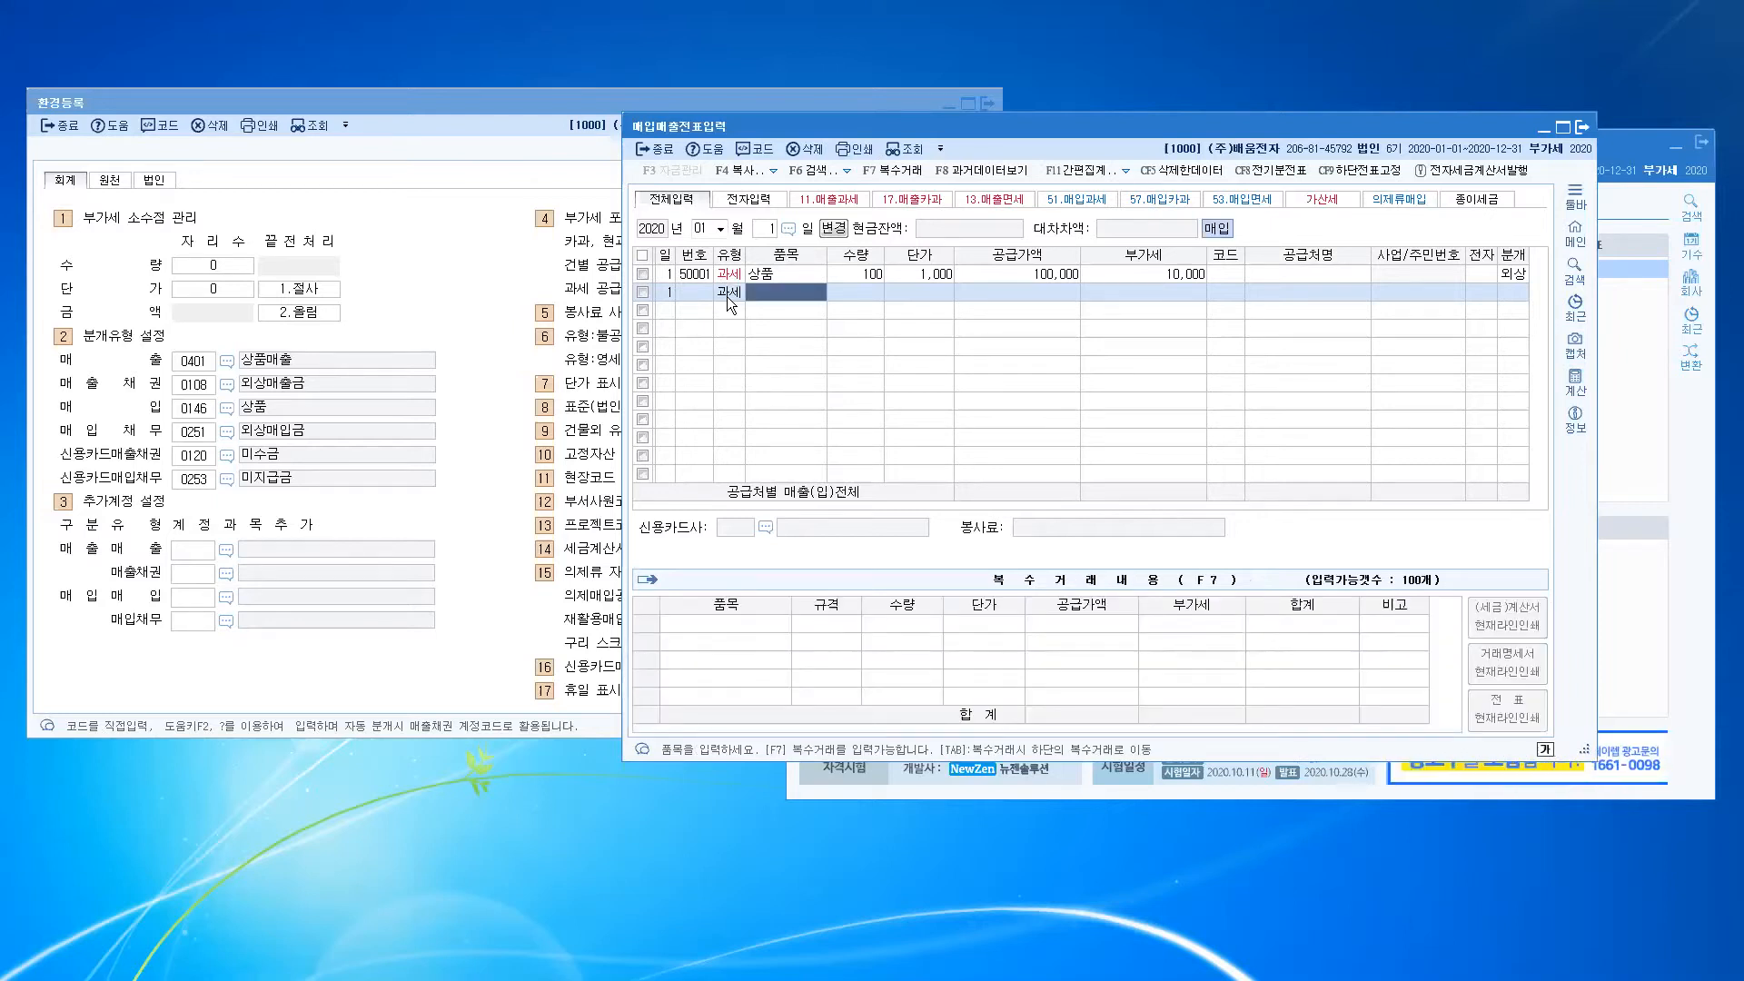
{"action": "type", "text": "ㅅ"}
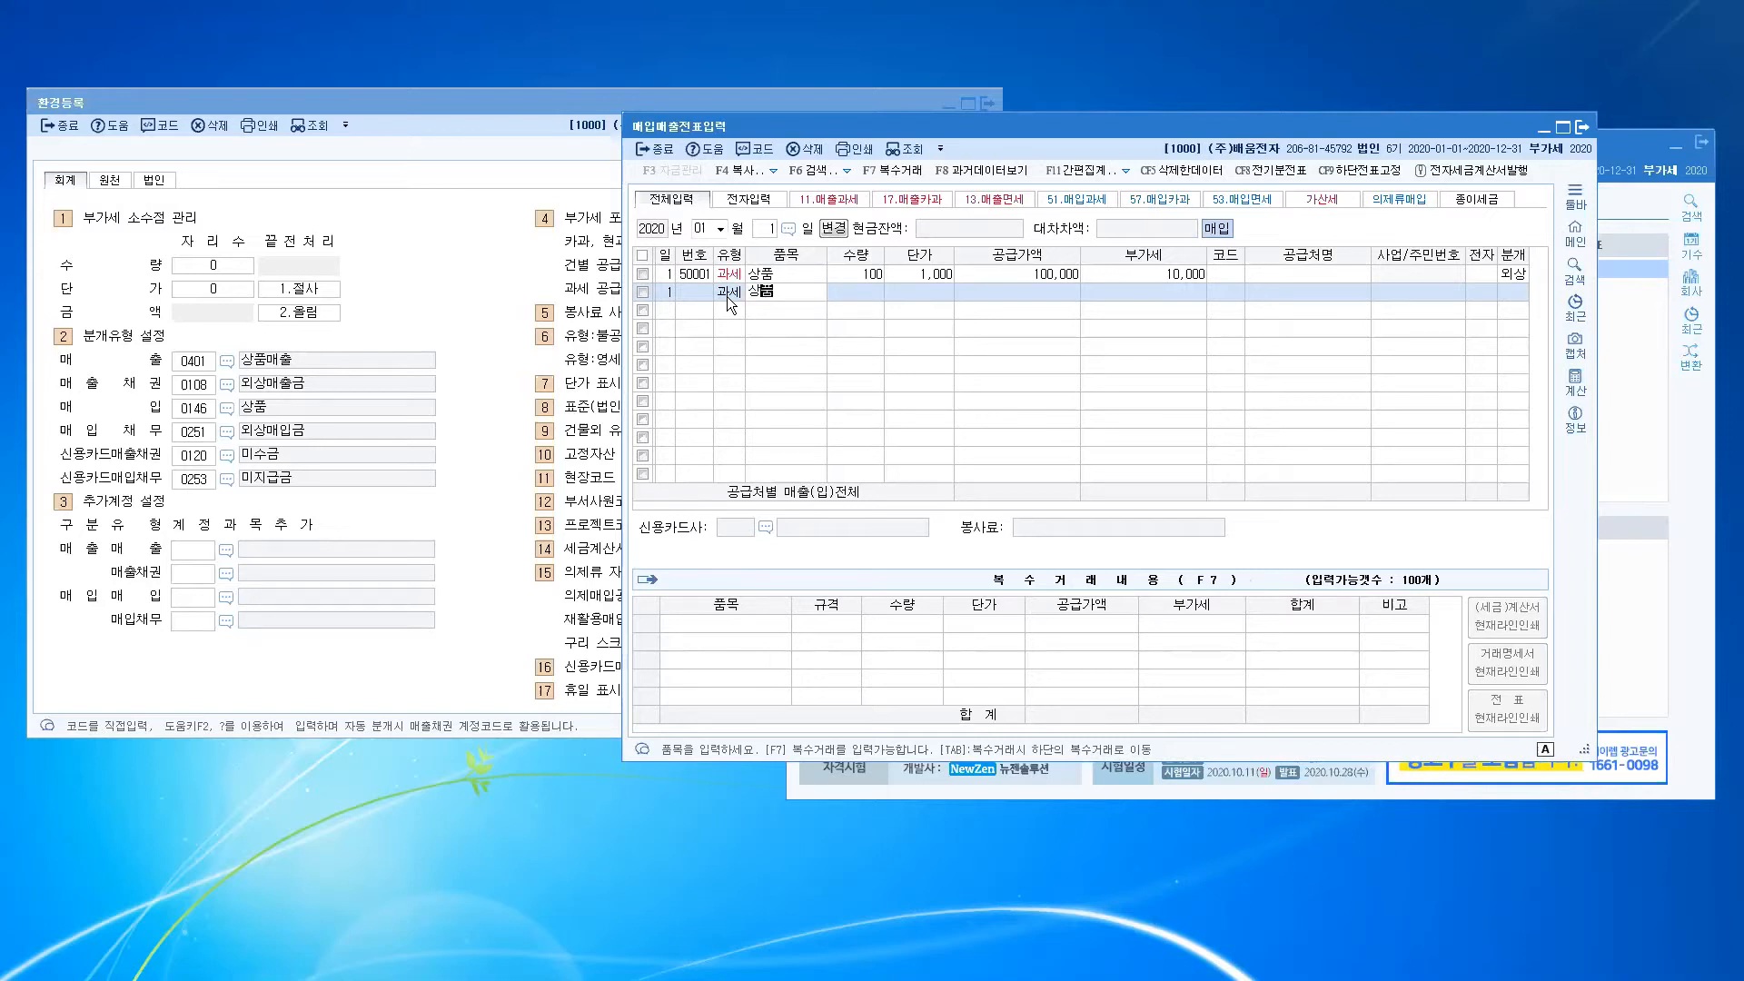
{"action": "key", "text": "Return"}
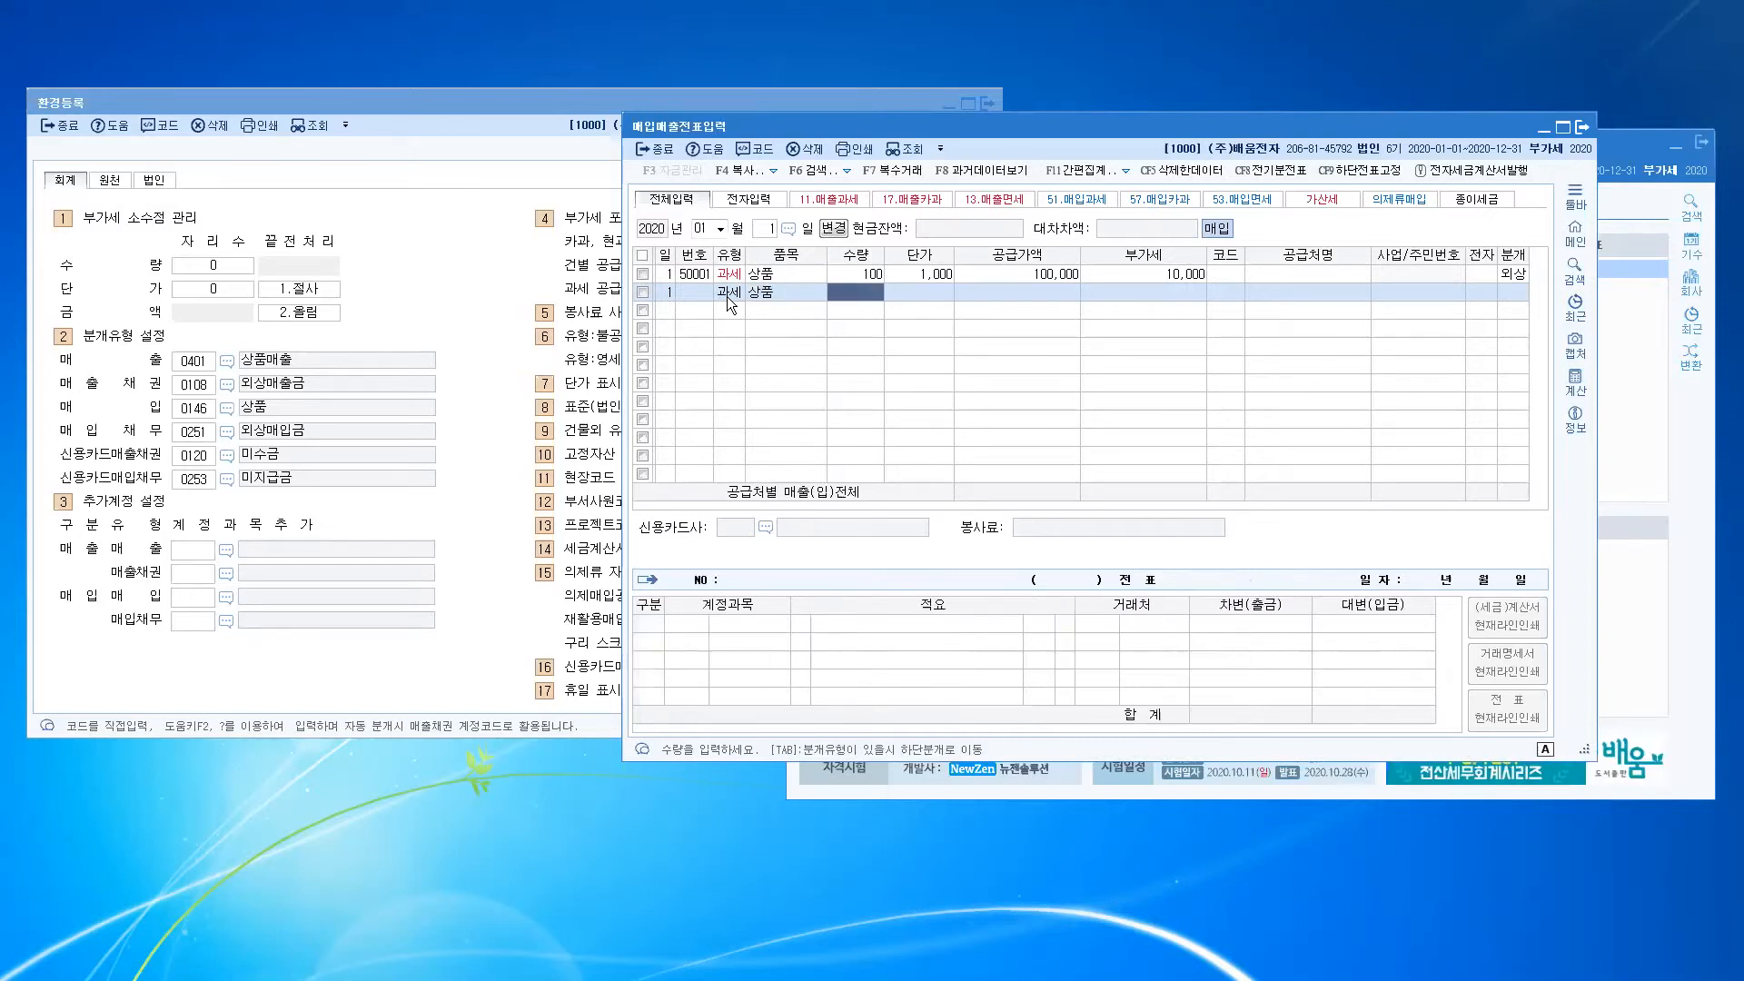
{"action": "type", "text": "100"}
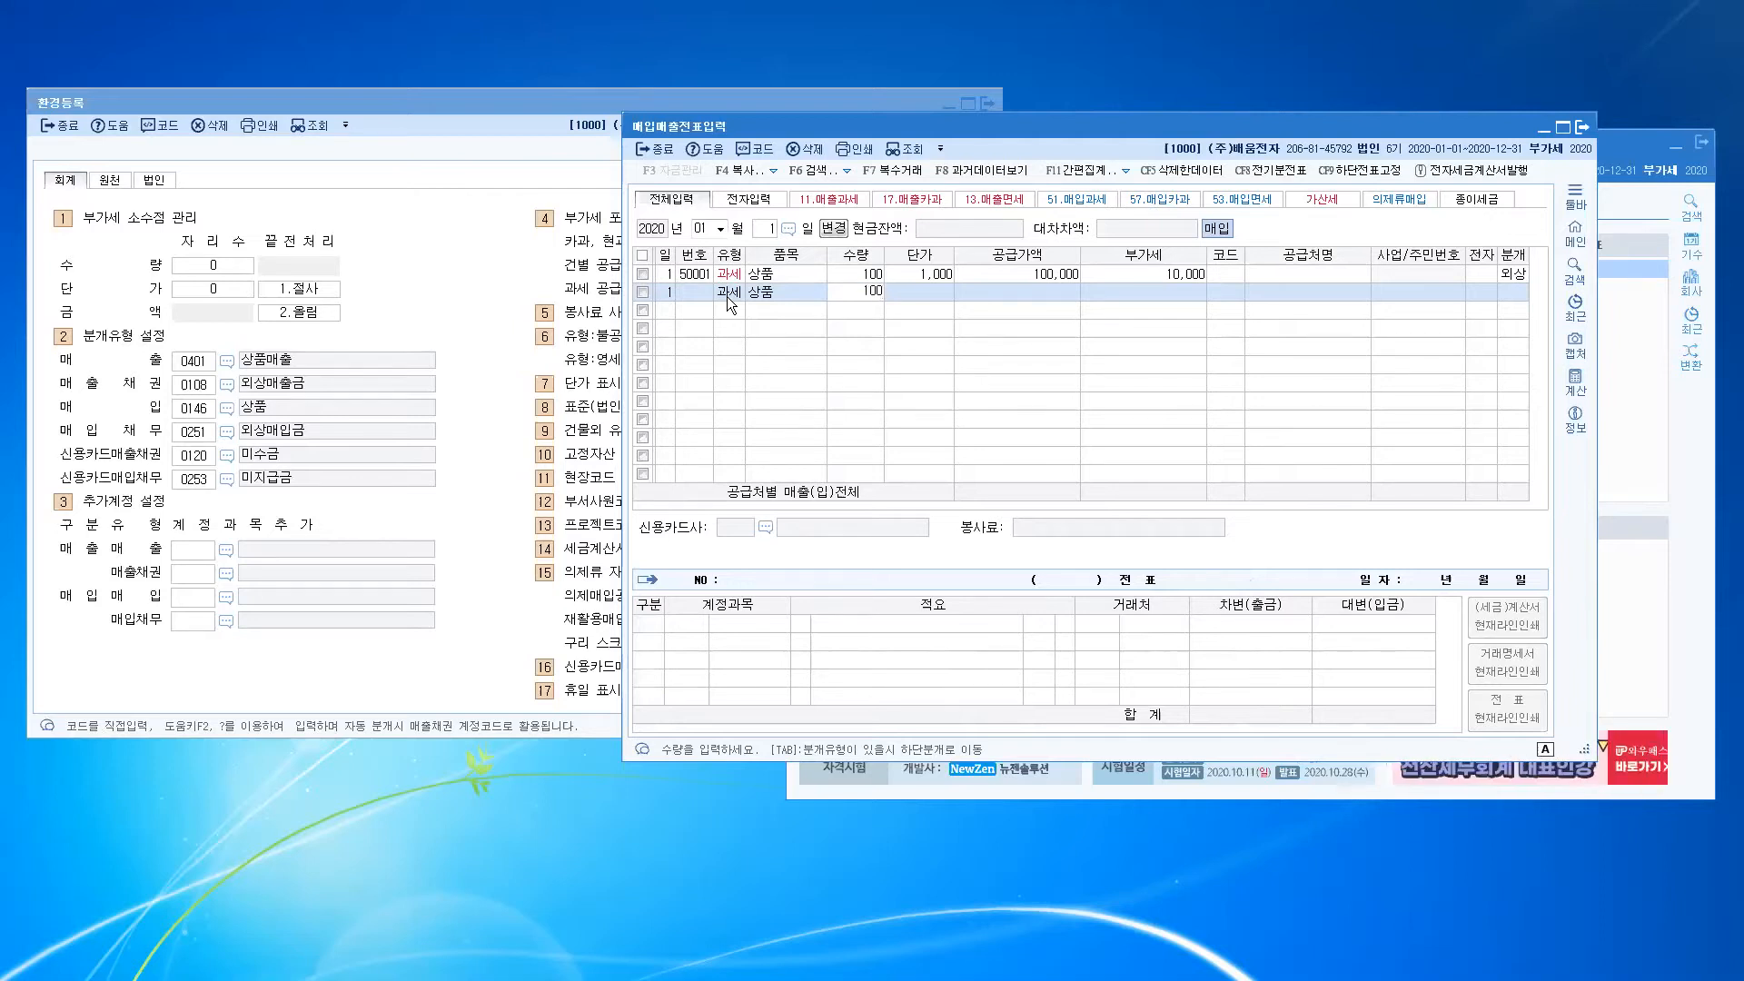
{"action": "key", "text": "Return"}
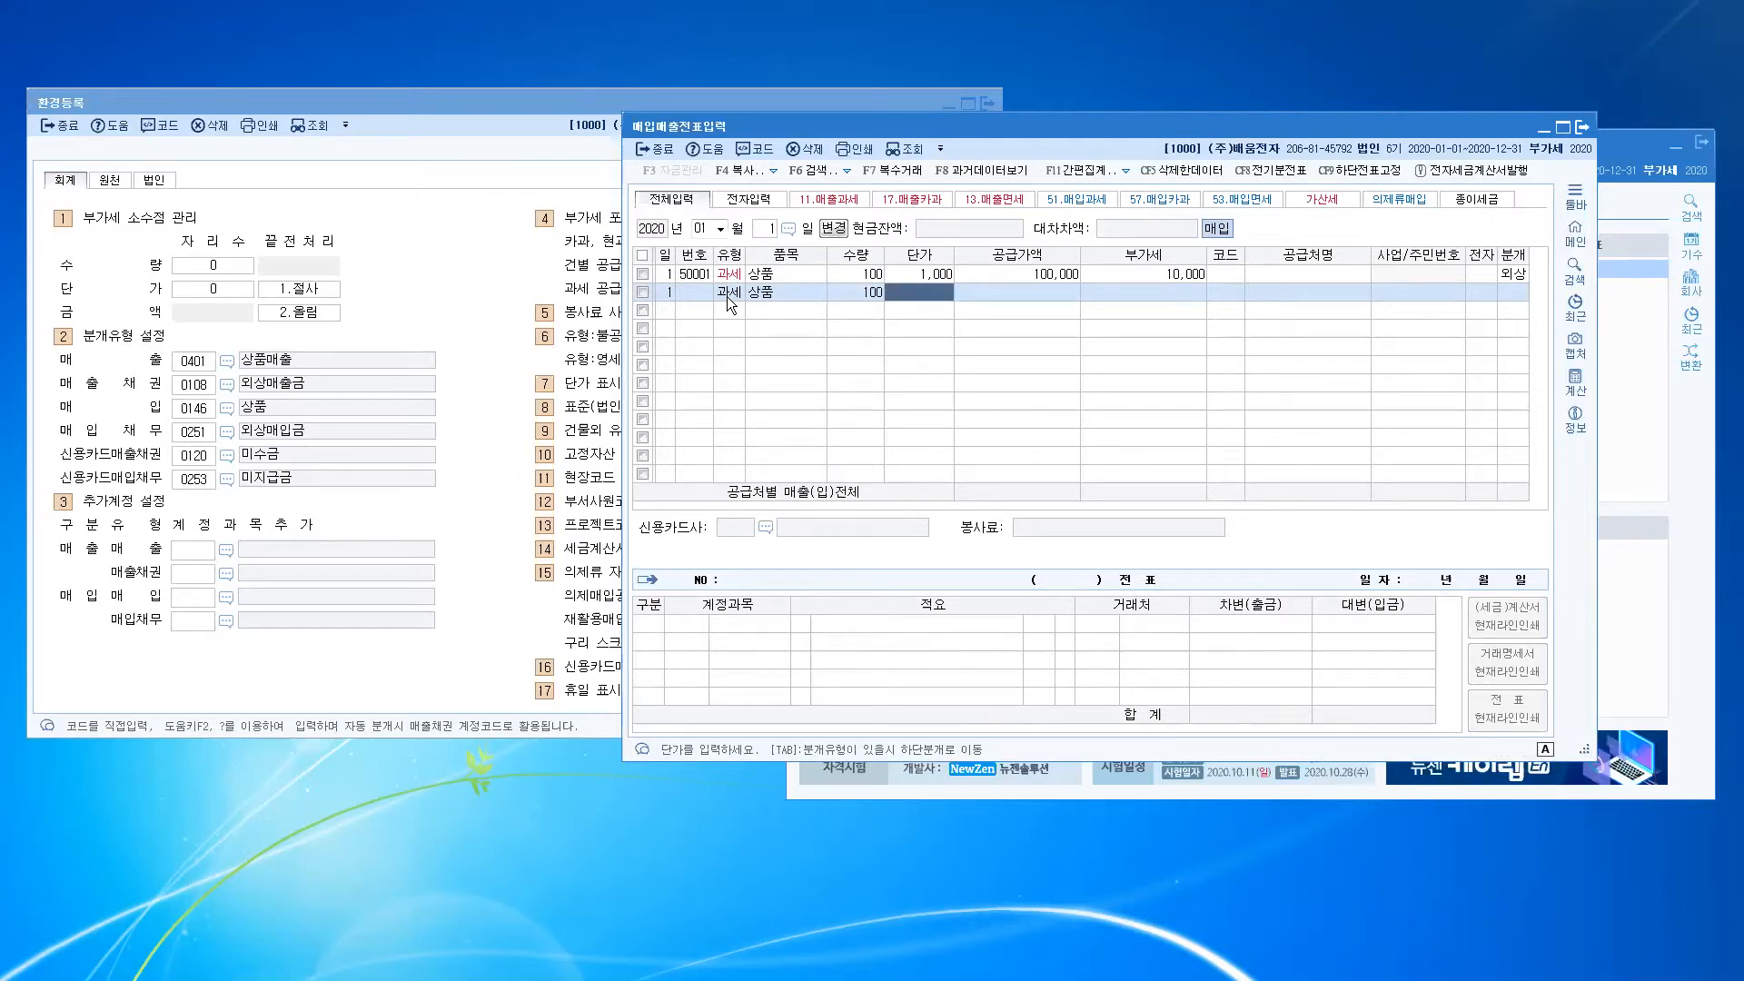
{"action": "type", "text": "500"}
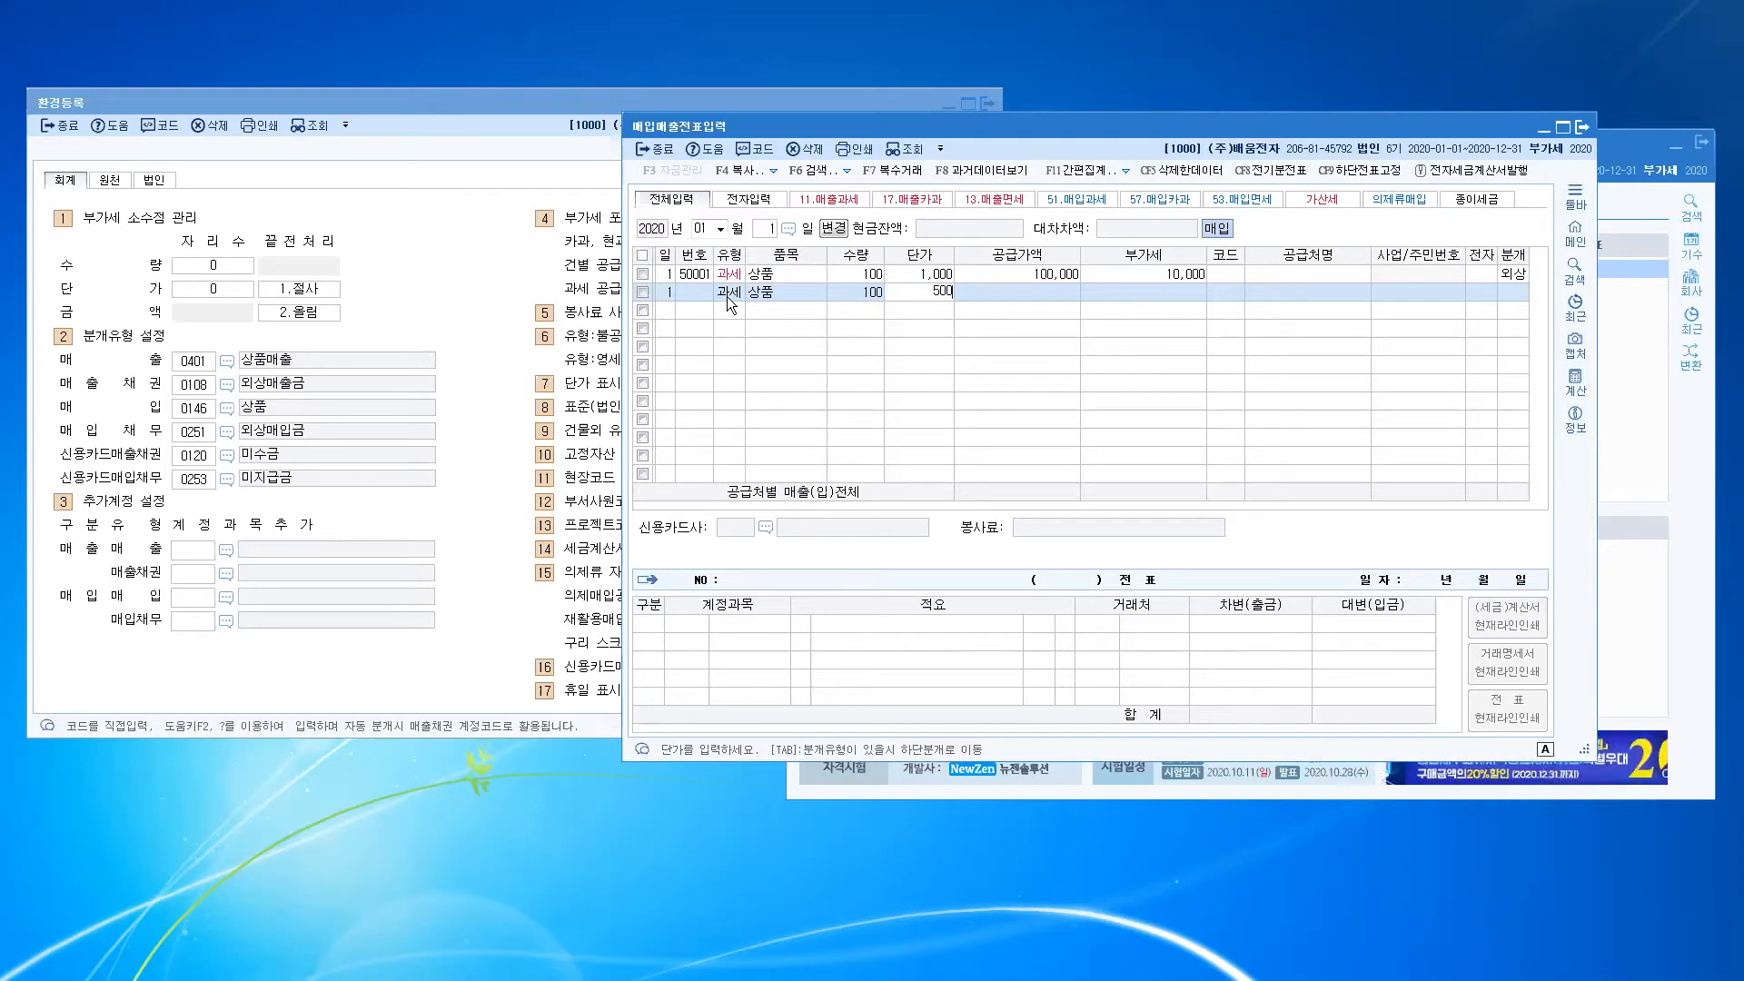
{"action": "key", "text": "Return"}
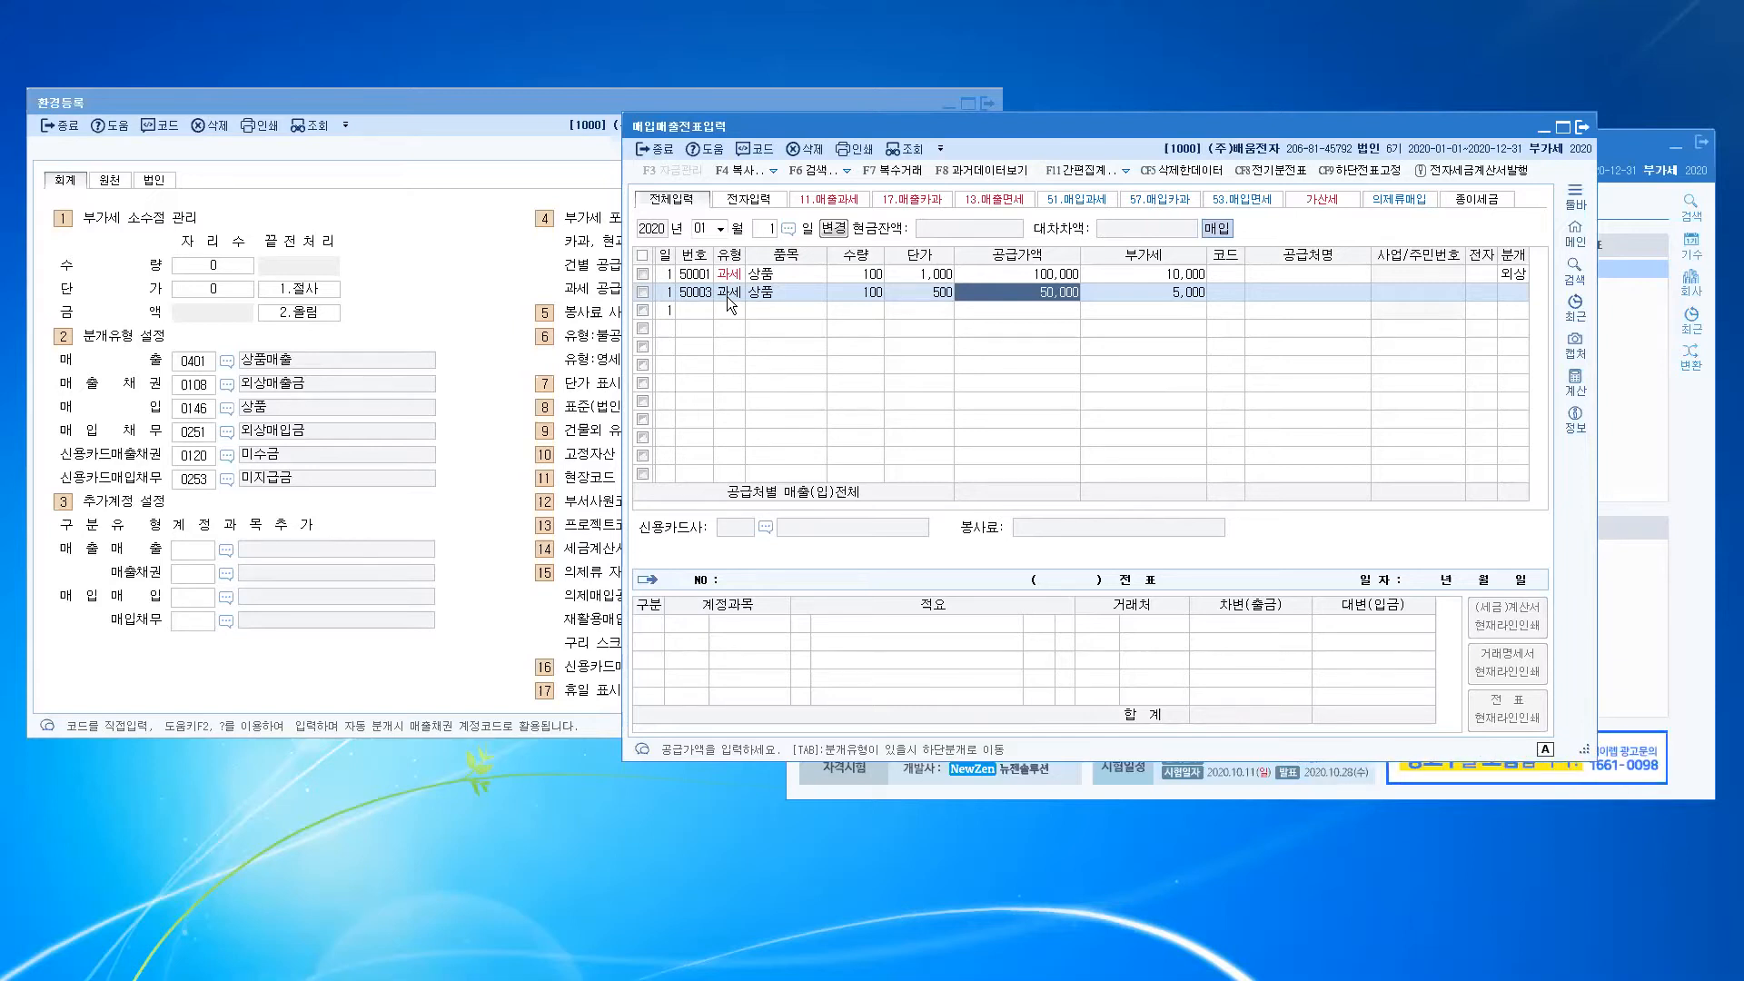
Step: Accept the purchase line's 공급가액 and 부가세, leave the supplier fields and 전자 blank, and set 분개 to 2 (외상)
{"action": "key", "text": "Return"}
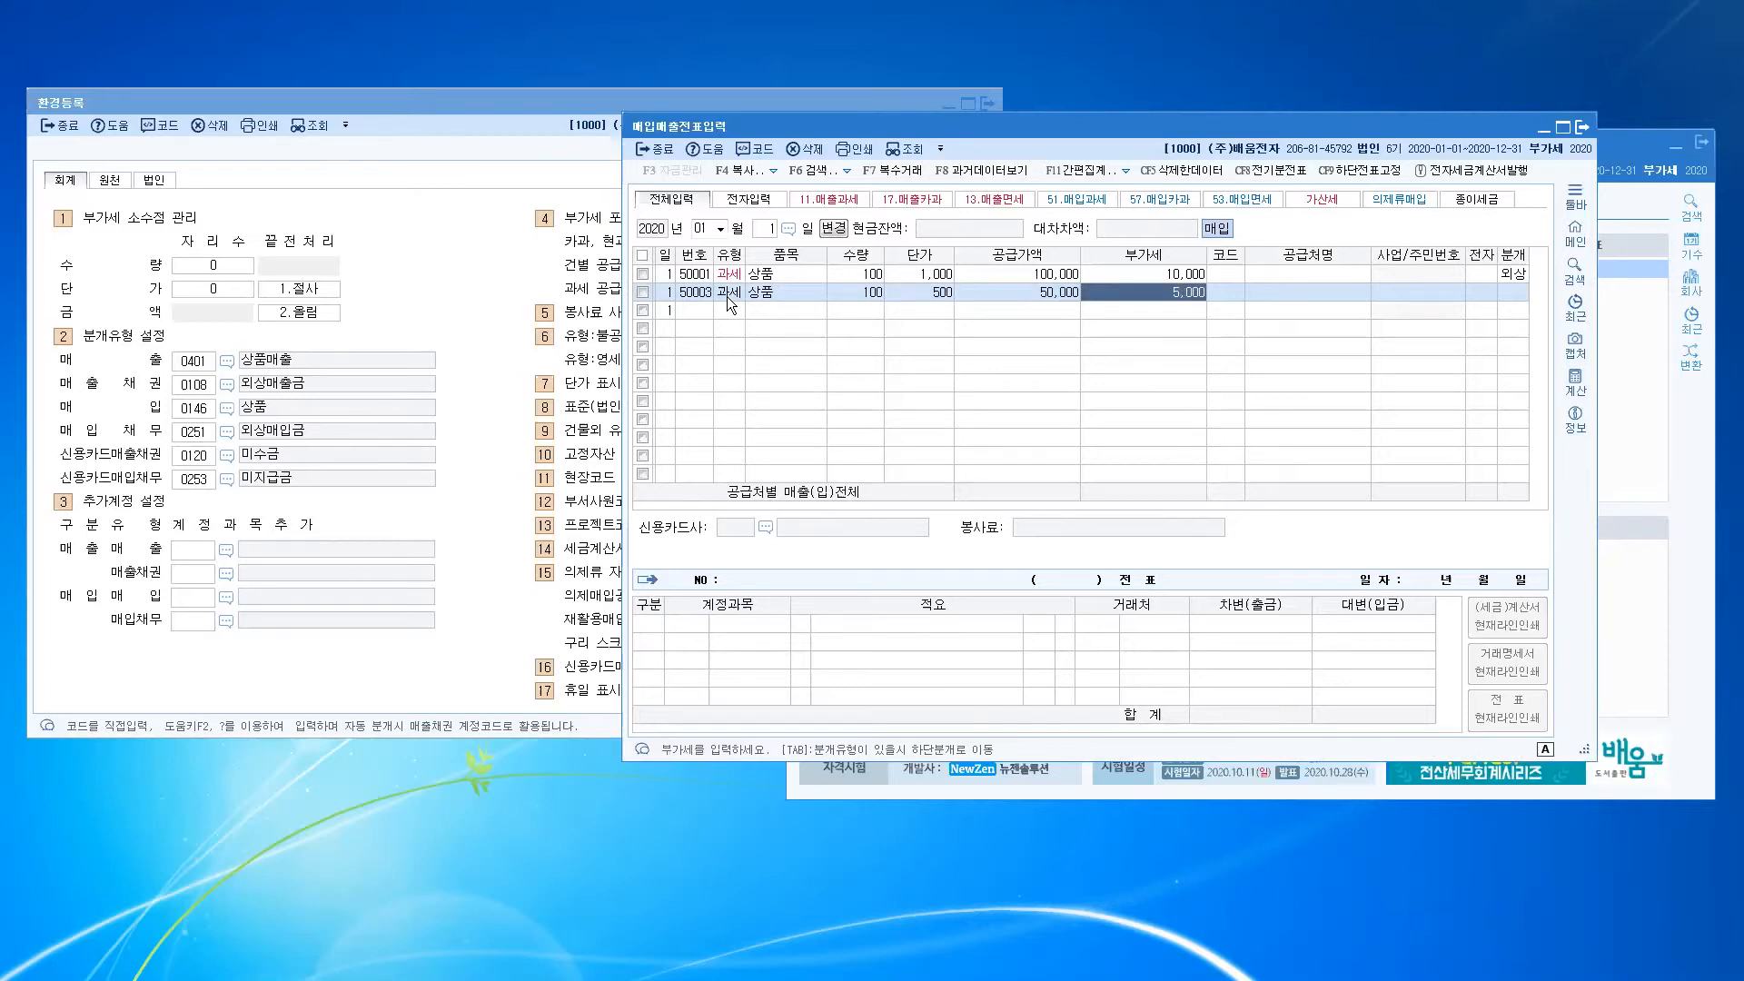
{"action": "key", "text": "Return"}
{"action": "key", "text": "Return"}
{"action": "key", "text": "Return"}
{"action": "key", "text": "Return"}
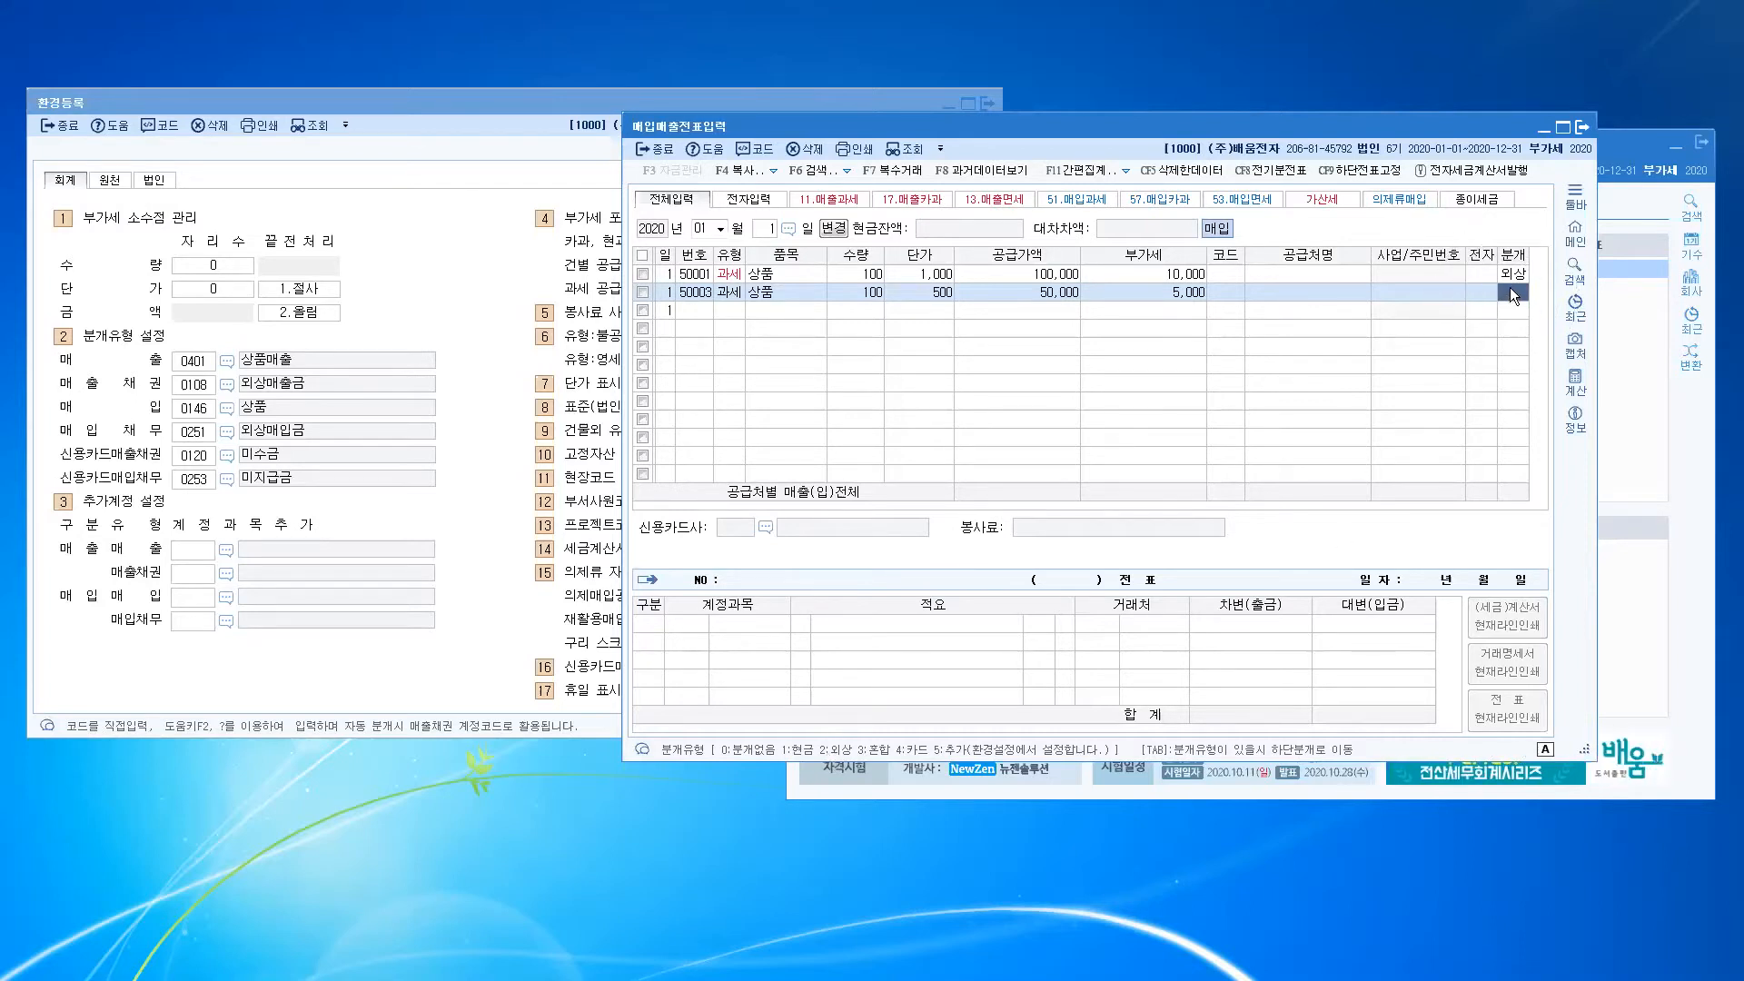
{"action": "type", "text": "2"}
{"action": "key", "text": "Return"}
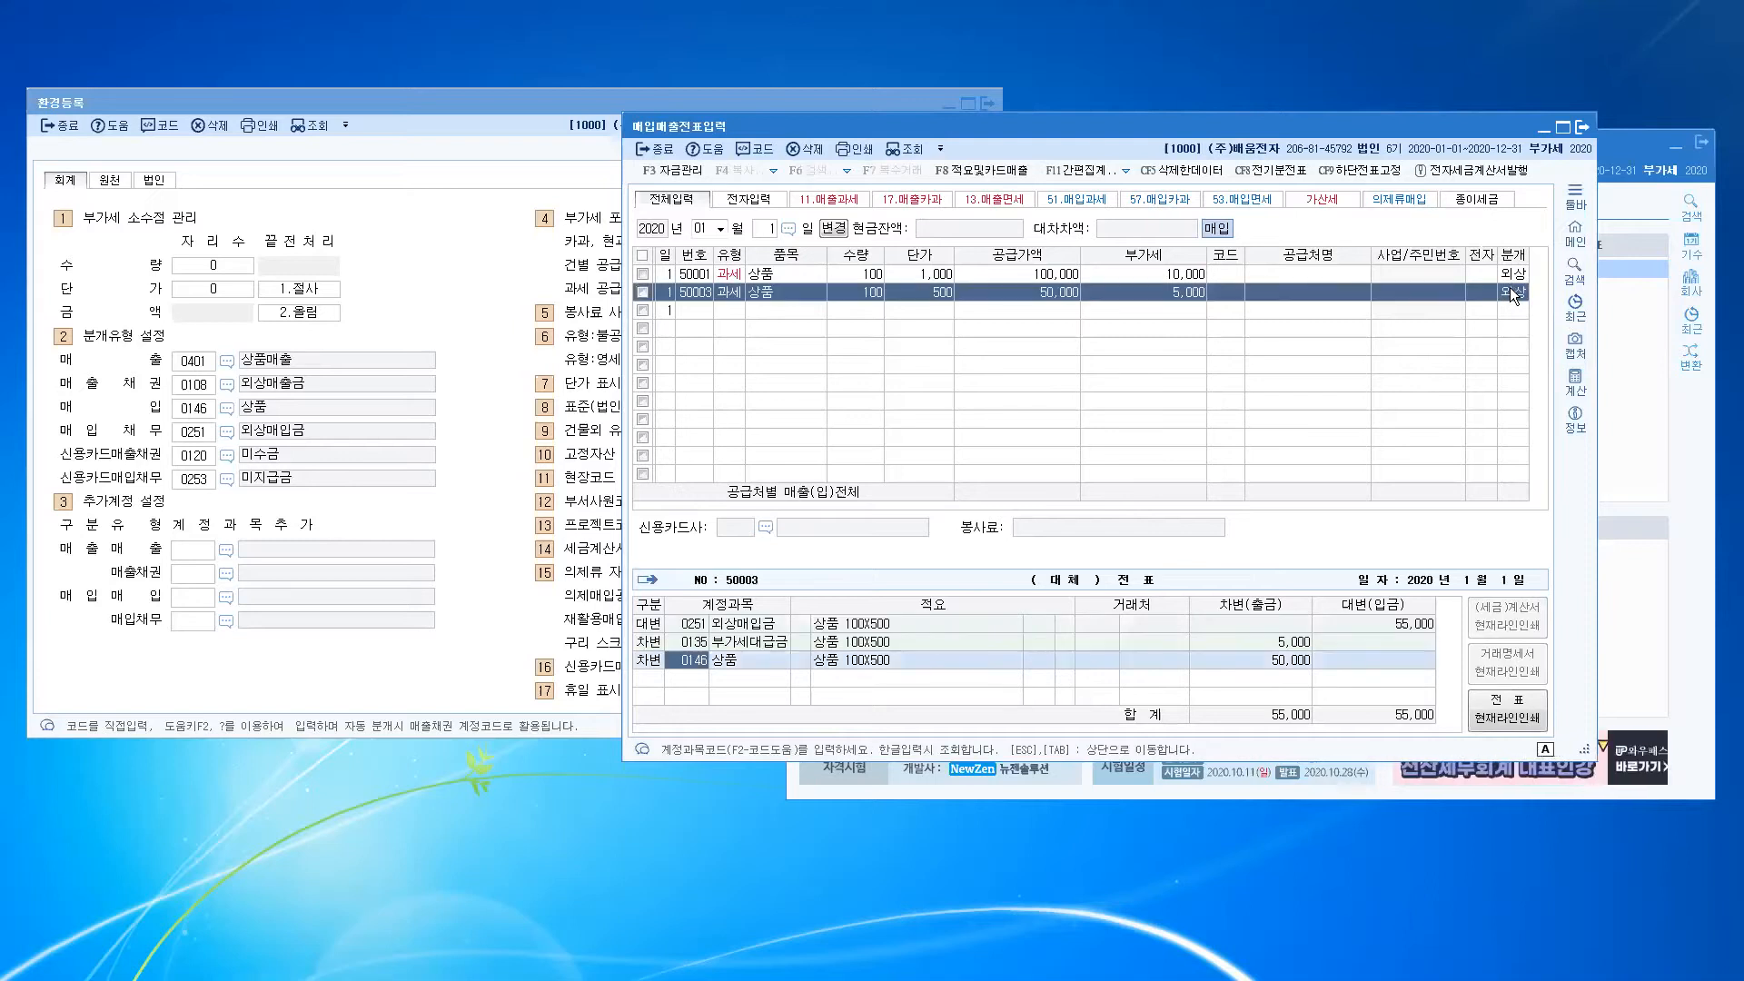
Step: Check the 상품 and 외상매입금 lines of the purchase journal entry, and close 매입매출전표입력
{"action": "left_click", "coordinate": [694, 661]}
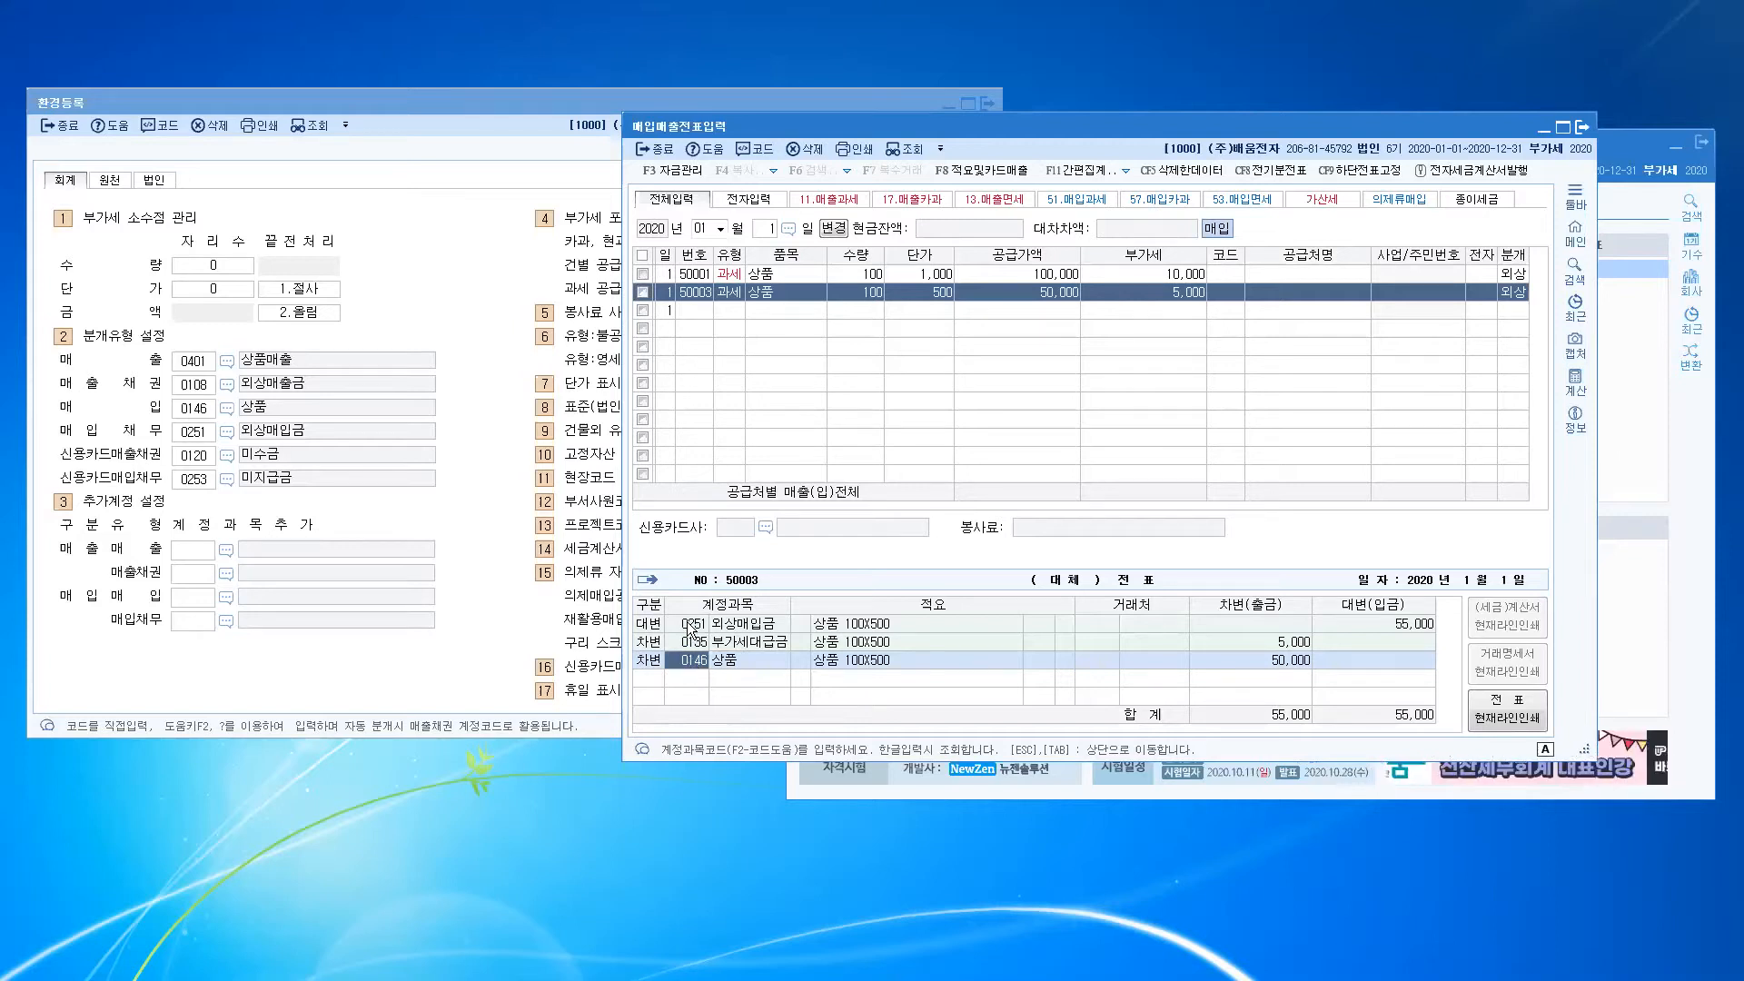
{"action": "left_click", "coordinate": [689, 625]}
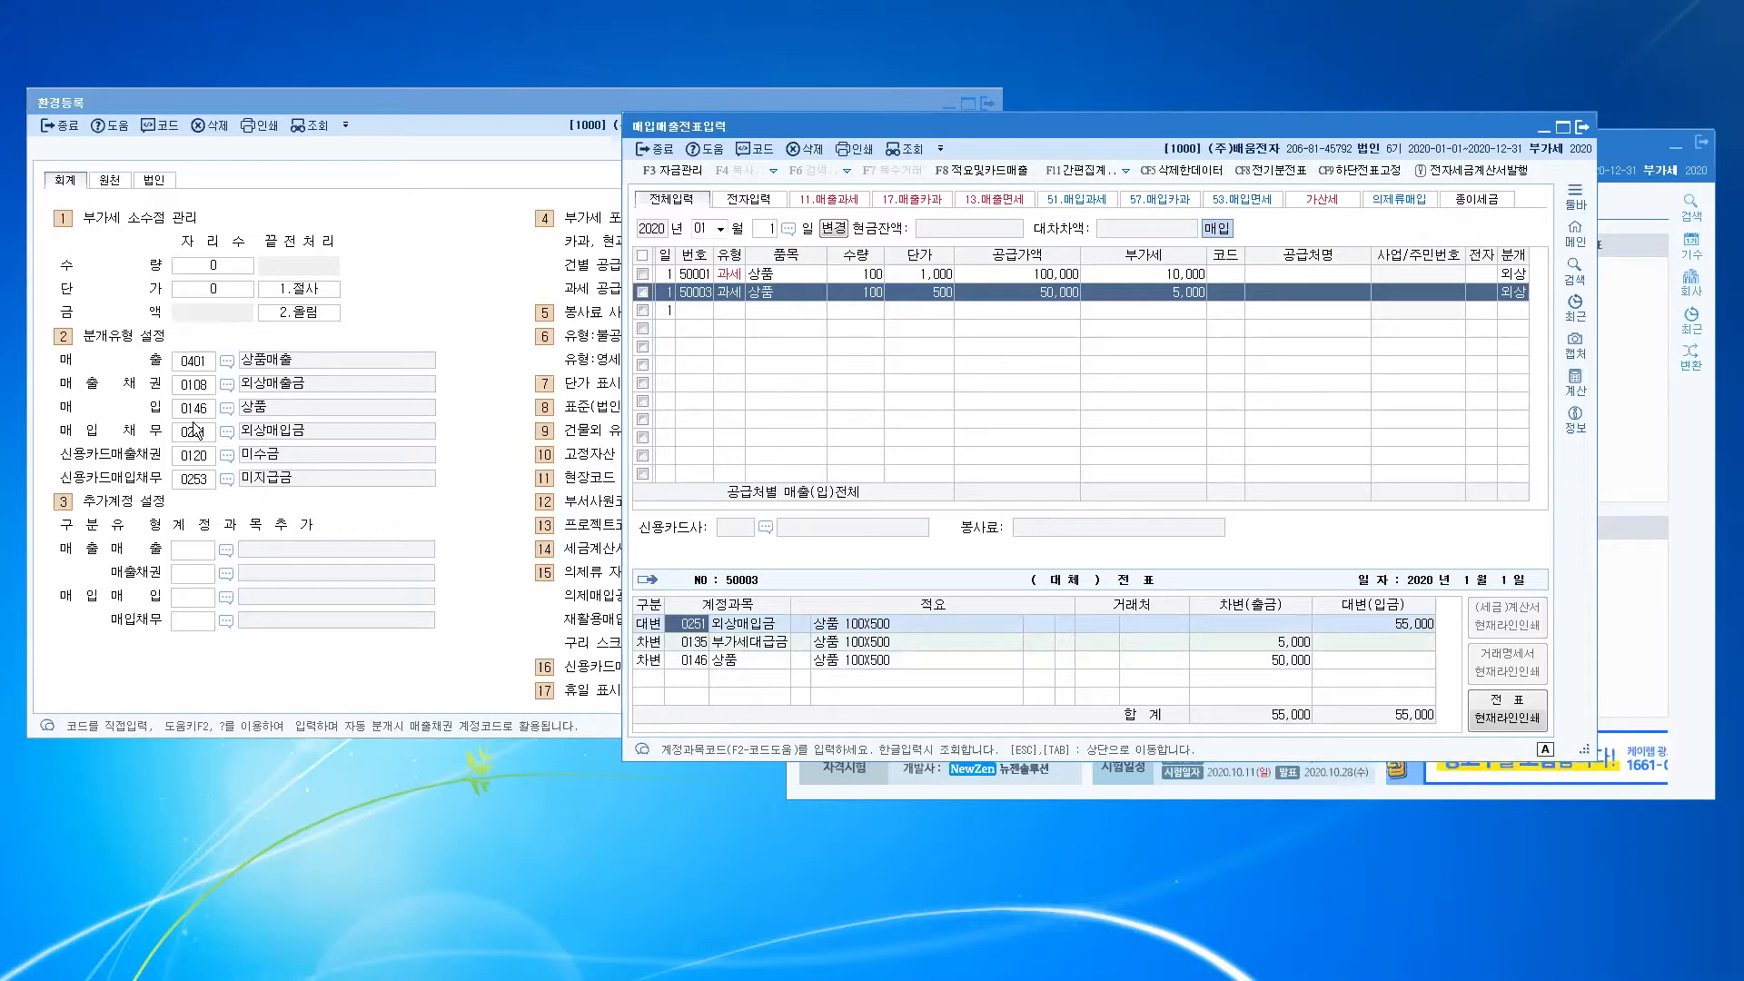
{"action": "left_click", "coordinate": [661, 155]}
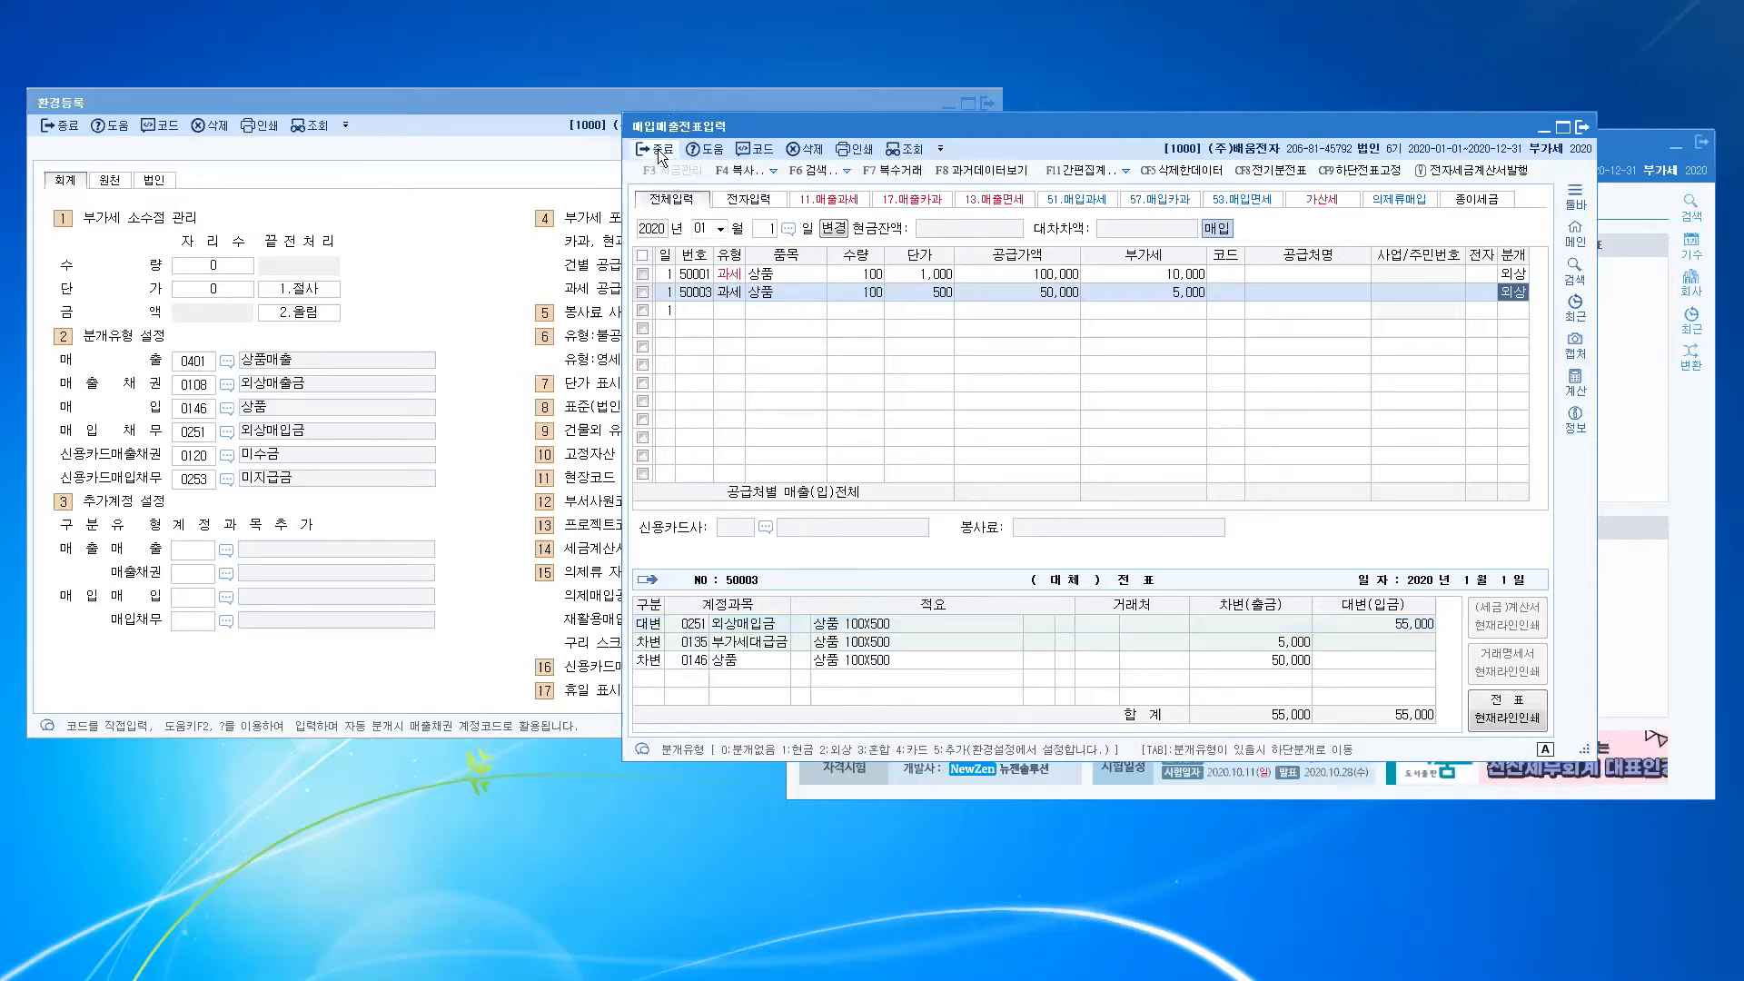
{"action": "left_click", "coordinate": [661, 154]}
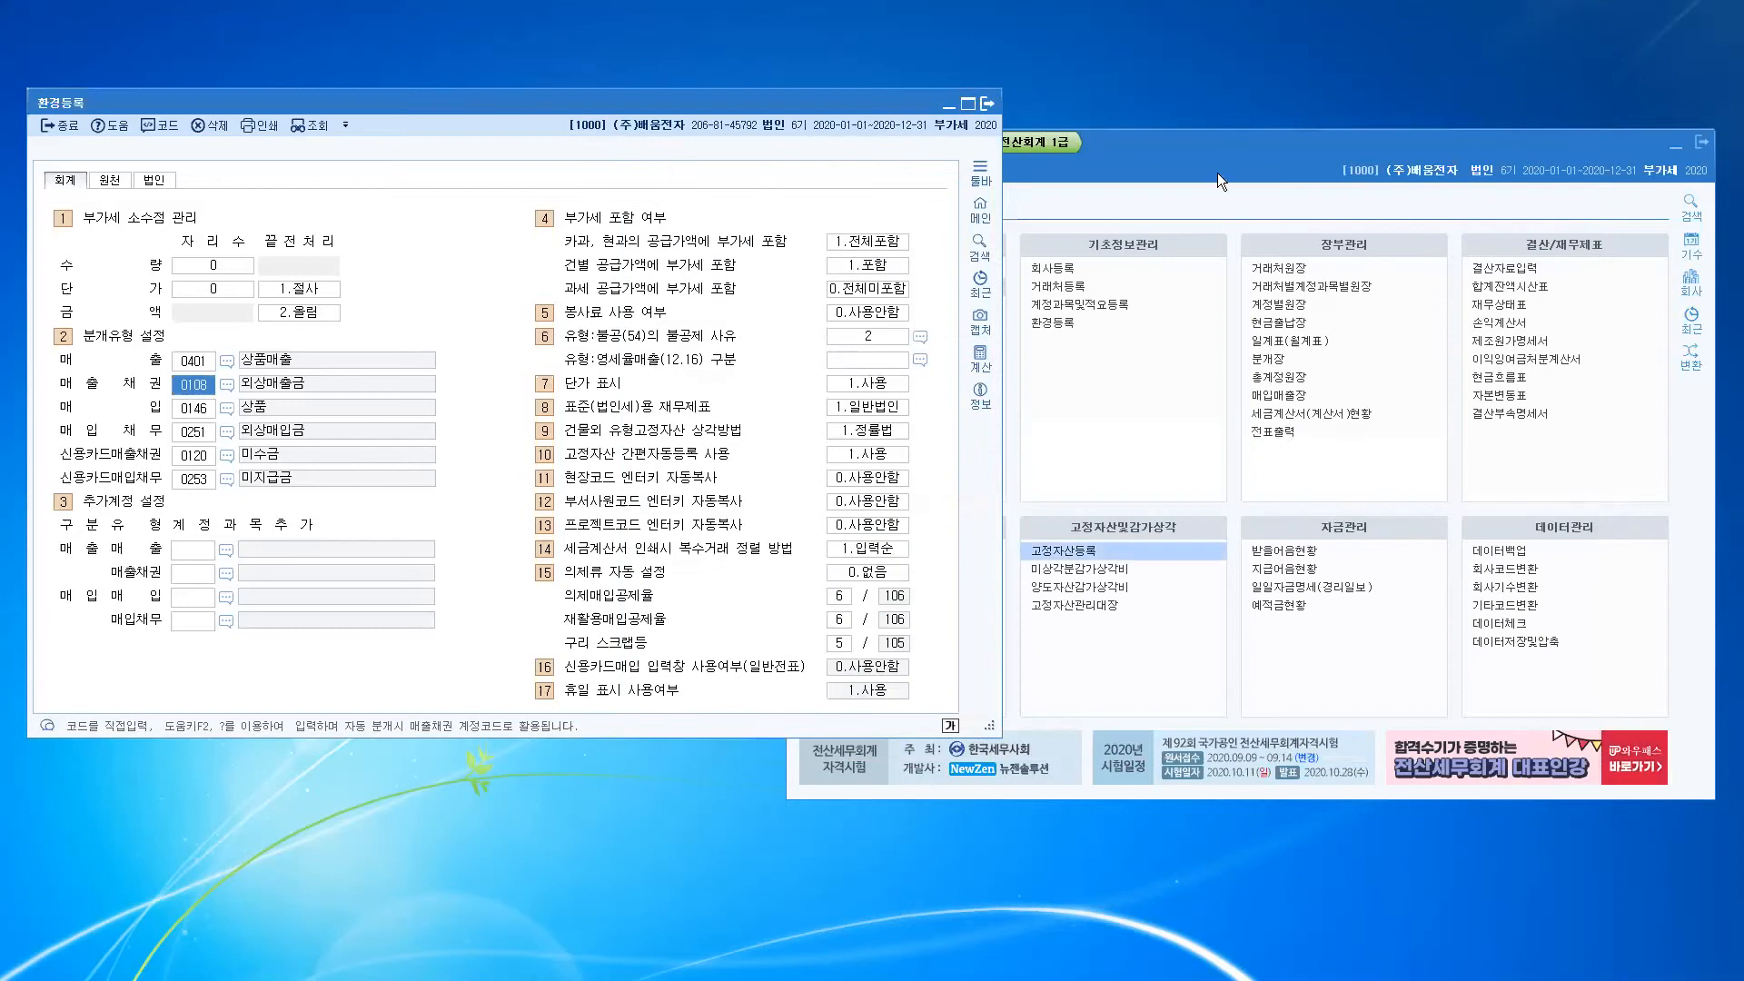
Step: Bring 환경등록 back to the front and select the 매출 default account code under 분개유형 설정
{"action": "left_click", "coordinate": [1181, 152]}
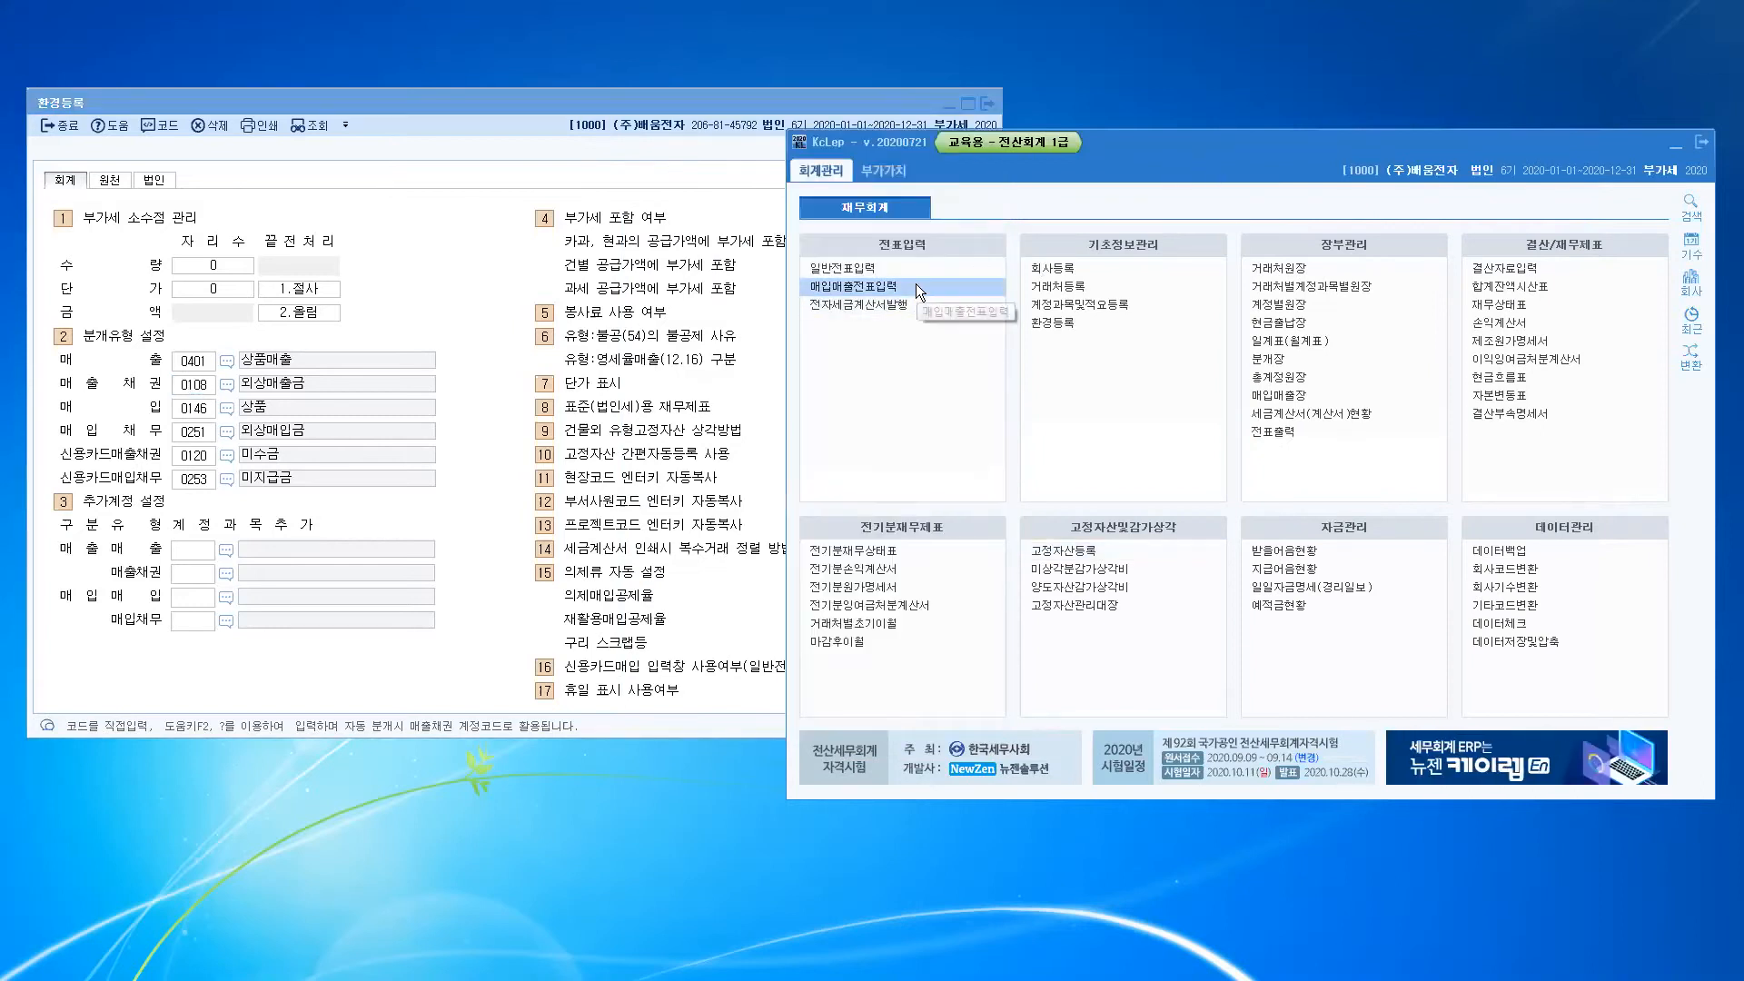
{"action": "left_click", "coordinate": [385, 102]}
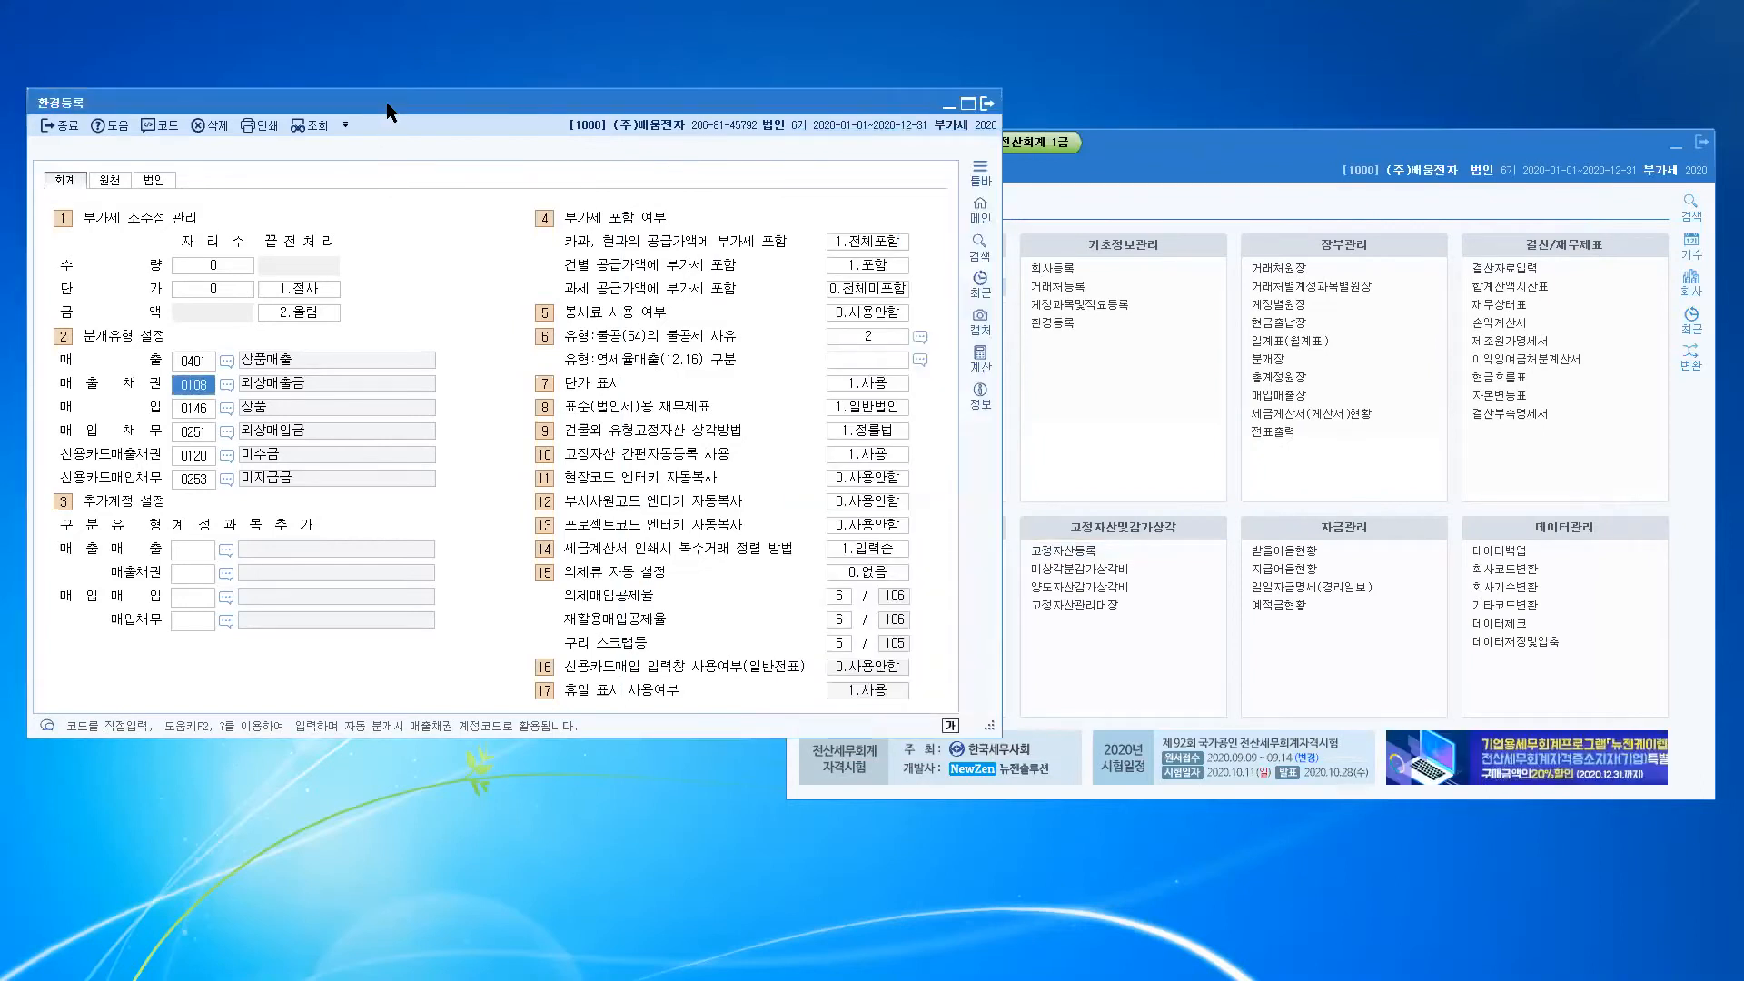
{"action": "left_click", "coordinate": [195, 362]}
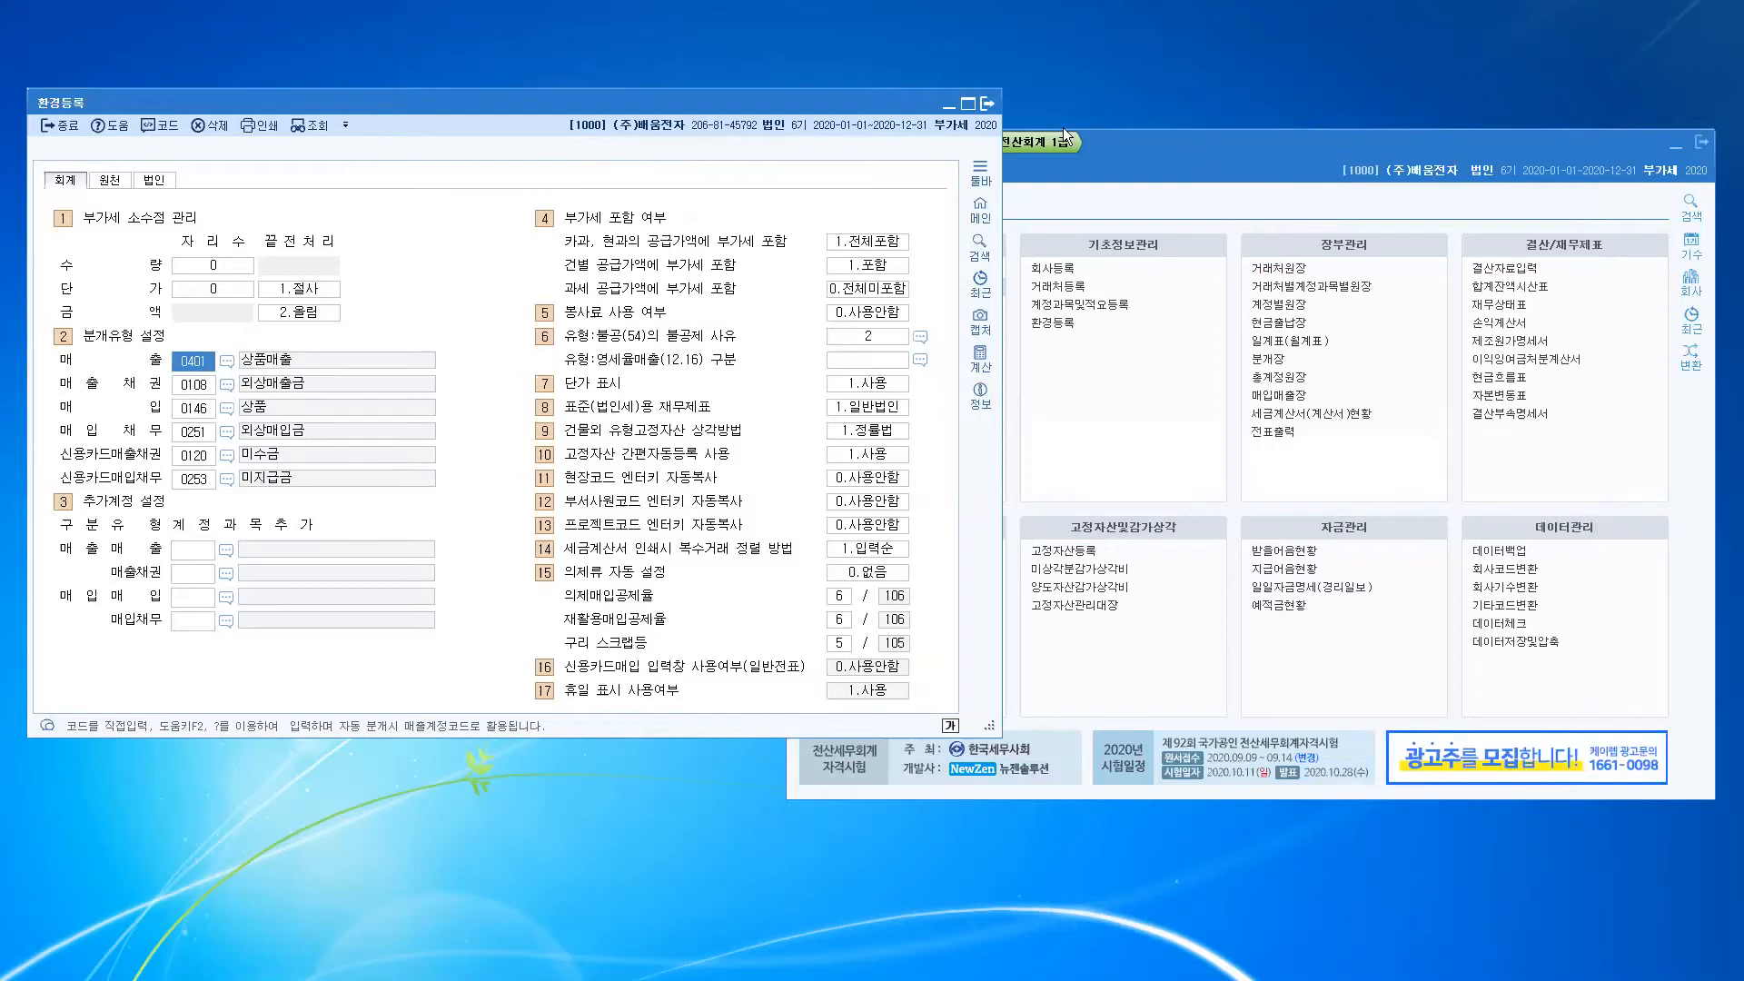
Step: Bring the KcLep main window to the front, move it higher on the desktop, and open 회사등록
{"action": "left_click", "coordinate": [1191, 150]}
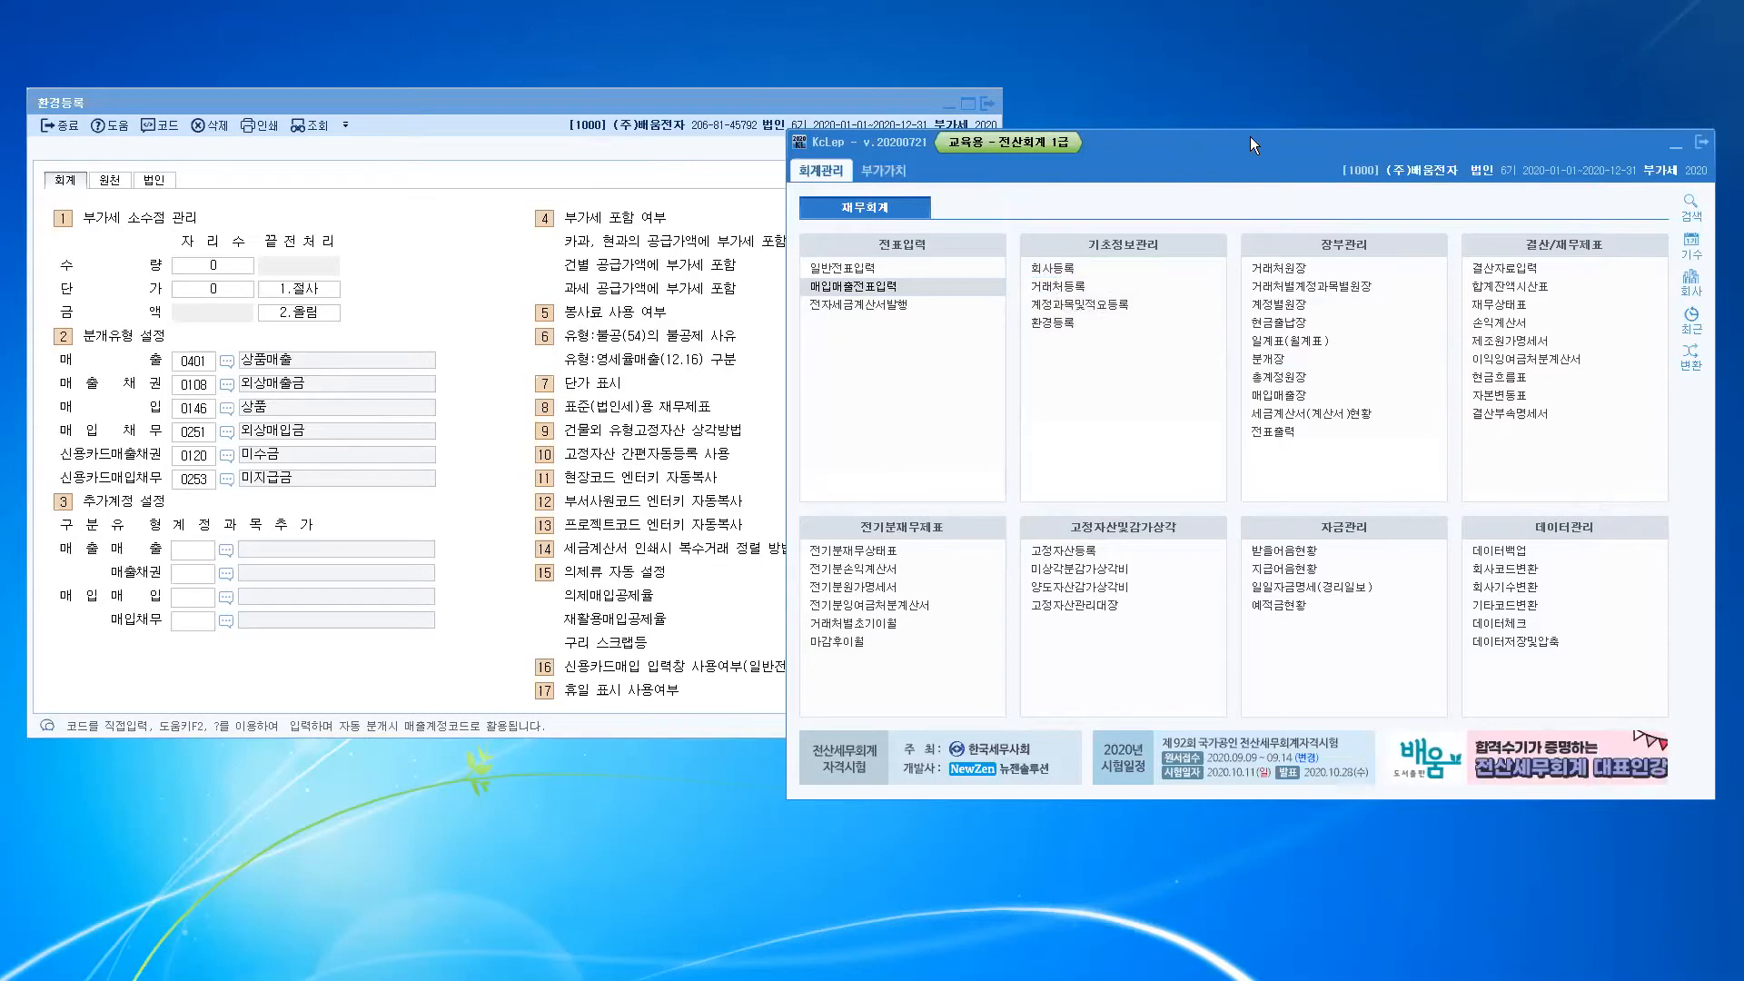
{"action": "left_click_drag", "start_coordinate": [1262, 86], "coordinate": [1264, 45]}
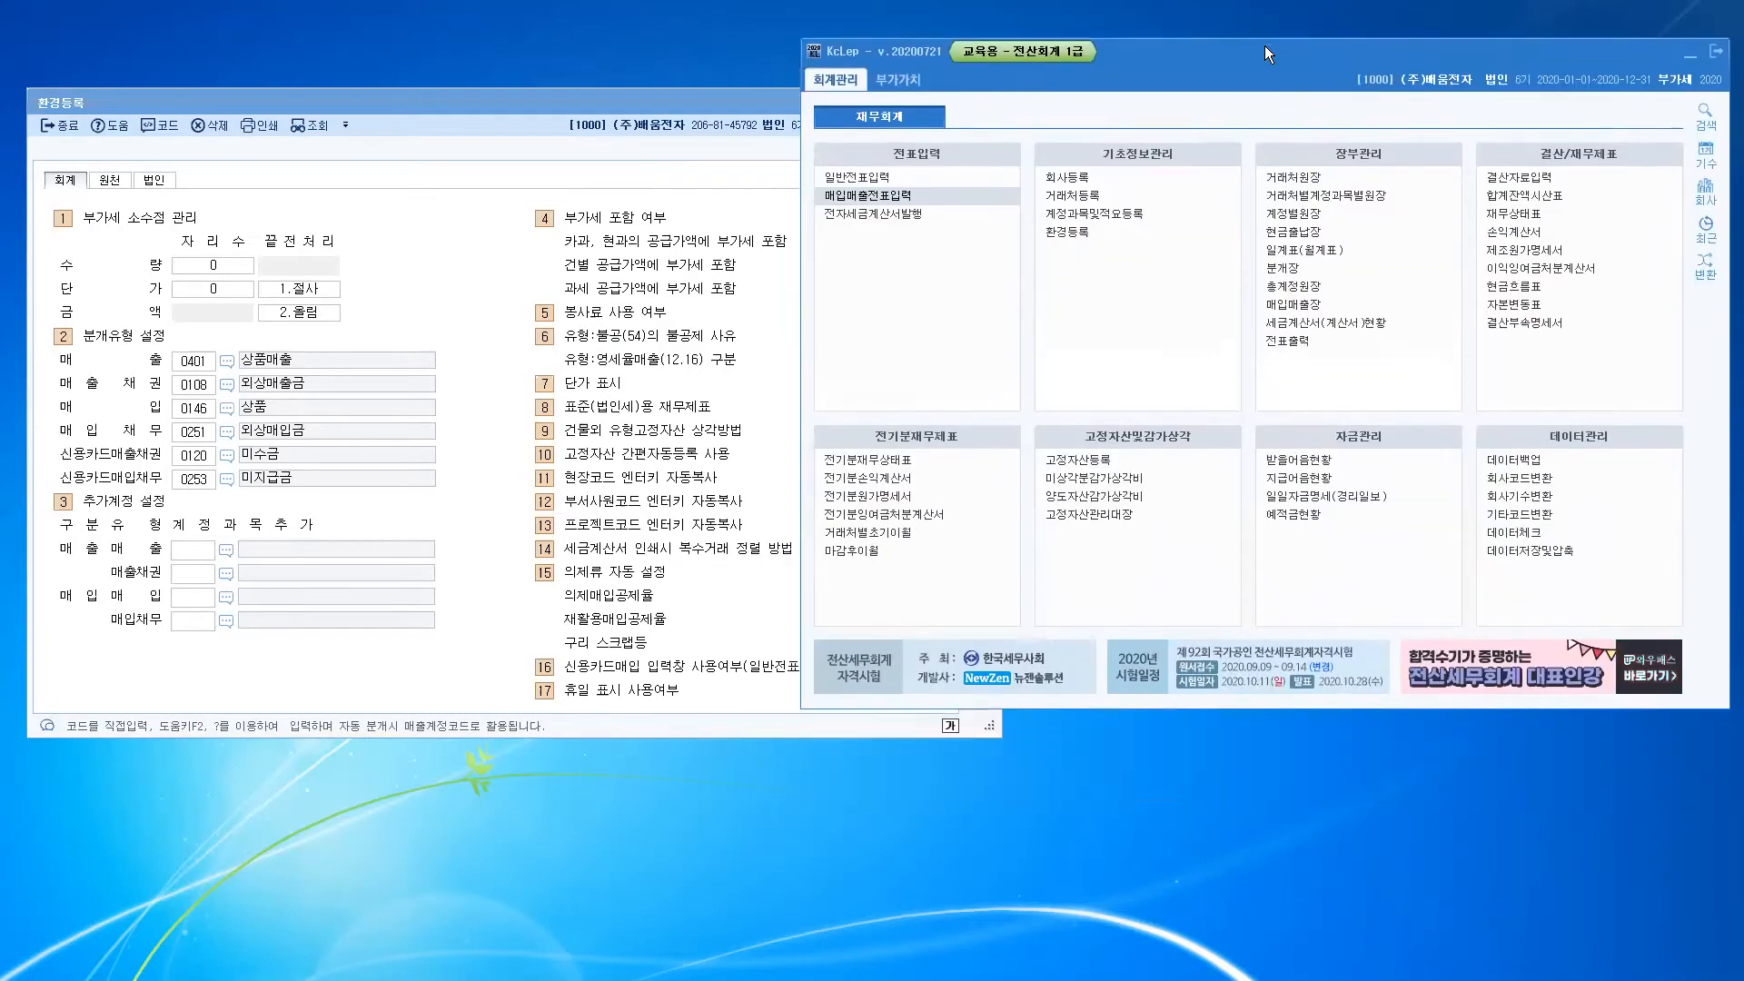
{"action": "left_click", "coordinate": [1068, 178]}
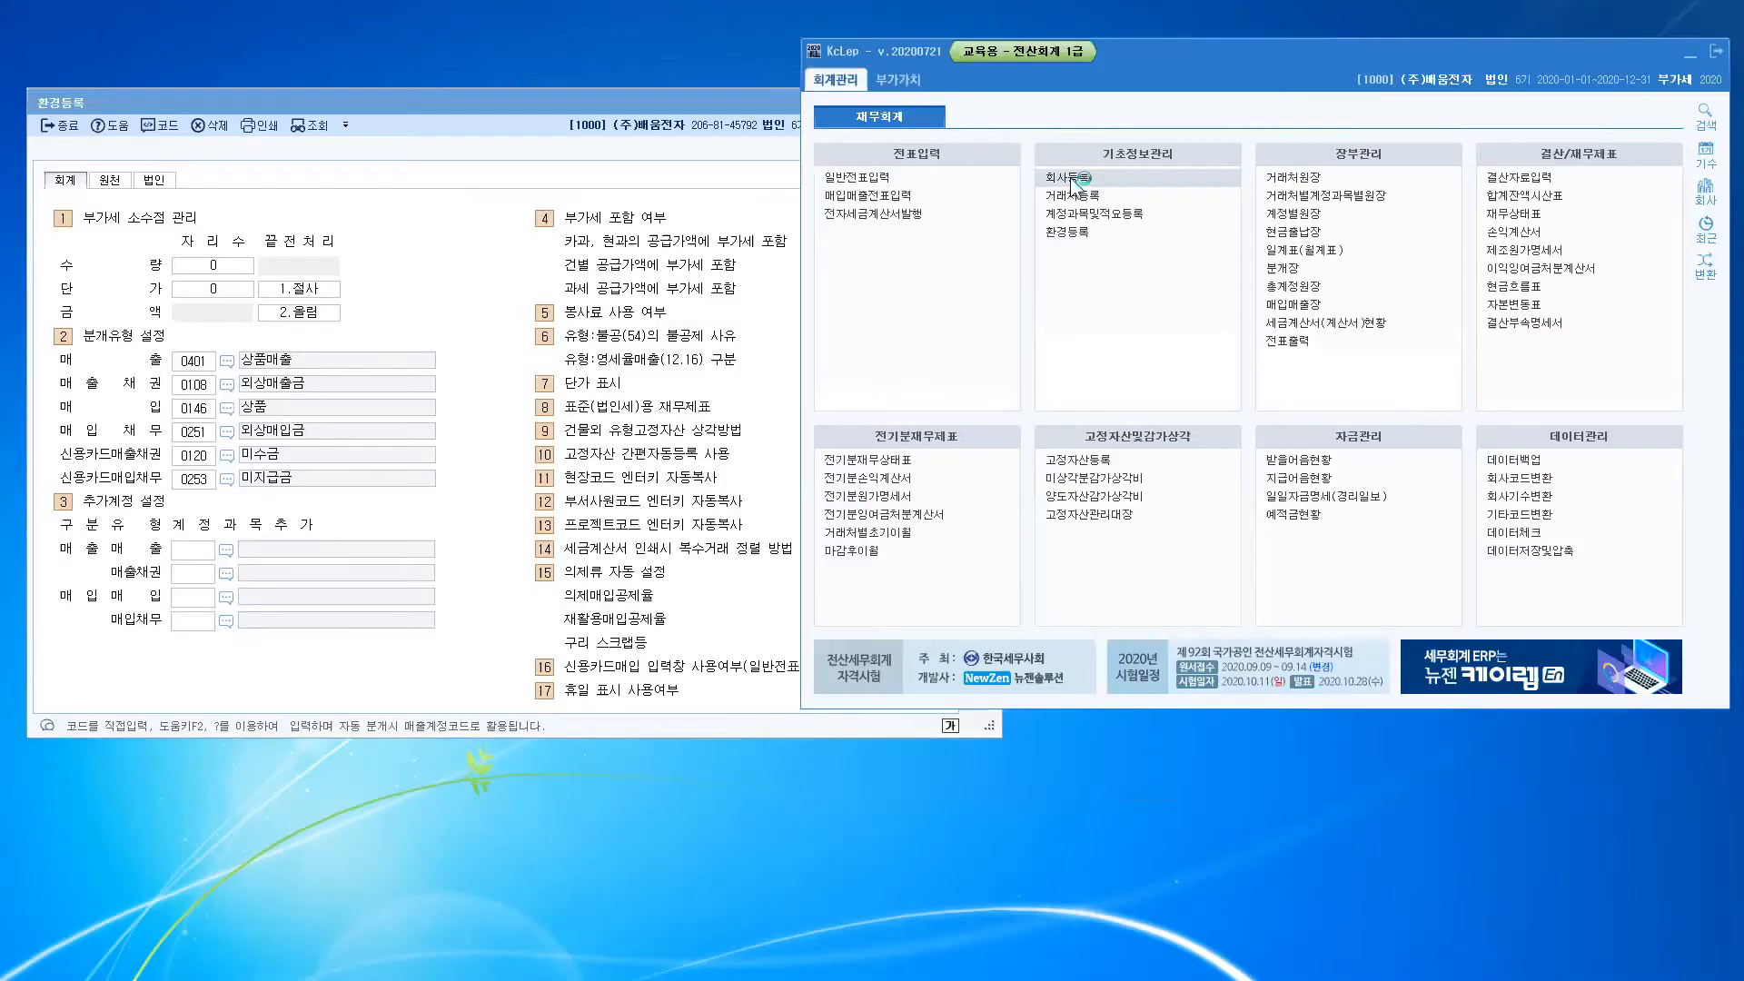
Step: Examine the 업태 and 종목 fields of (주)배움전자 in 회사등록
{"action": "left_click_drag", "start_coordinate": [1070, 177], "coordinate": [1067, 306]}
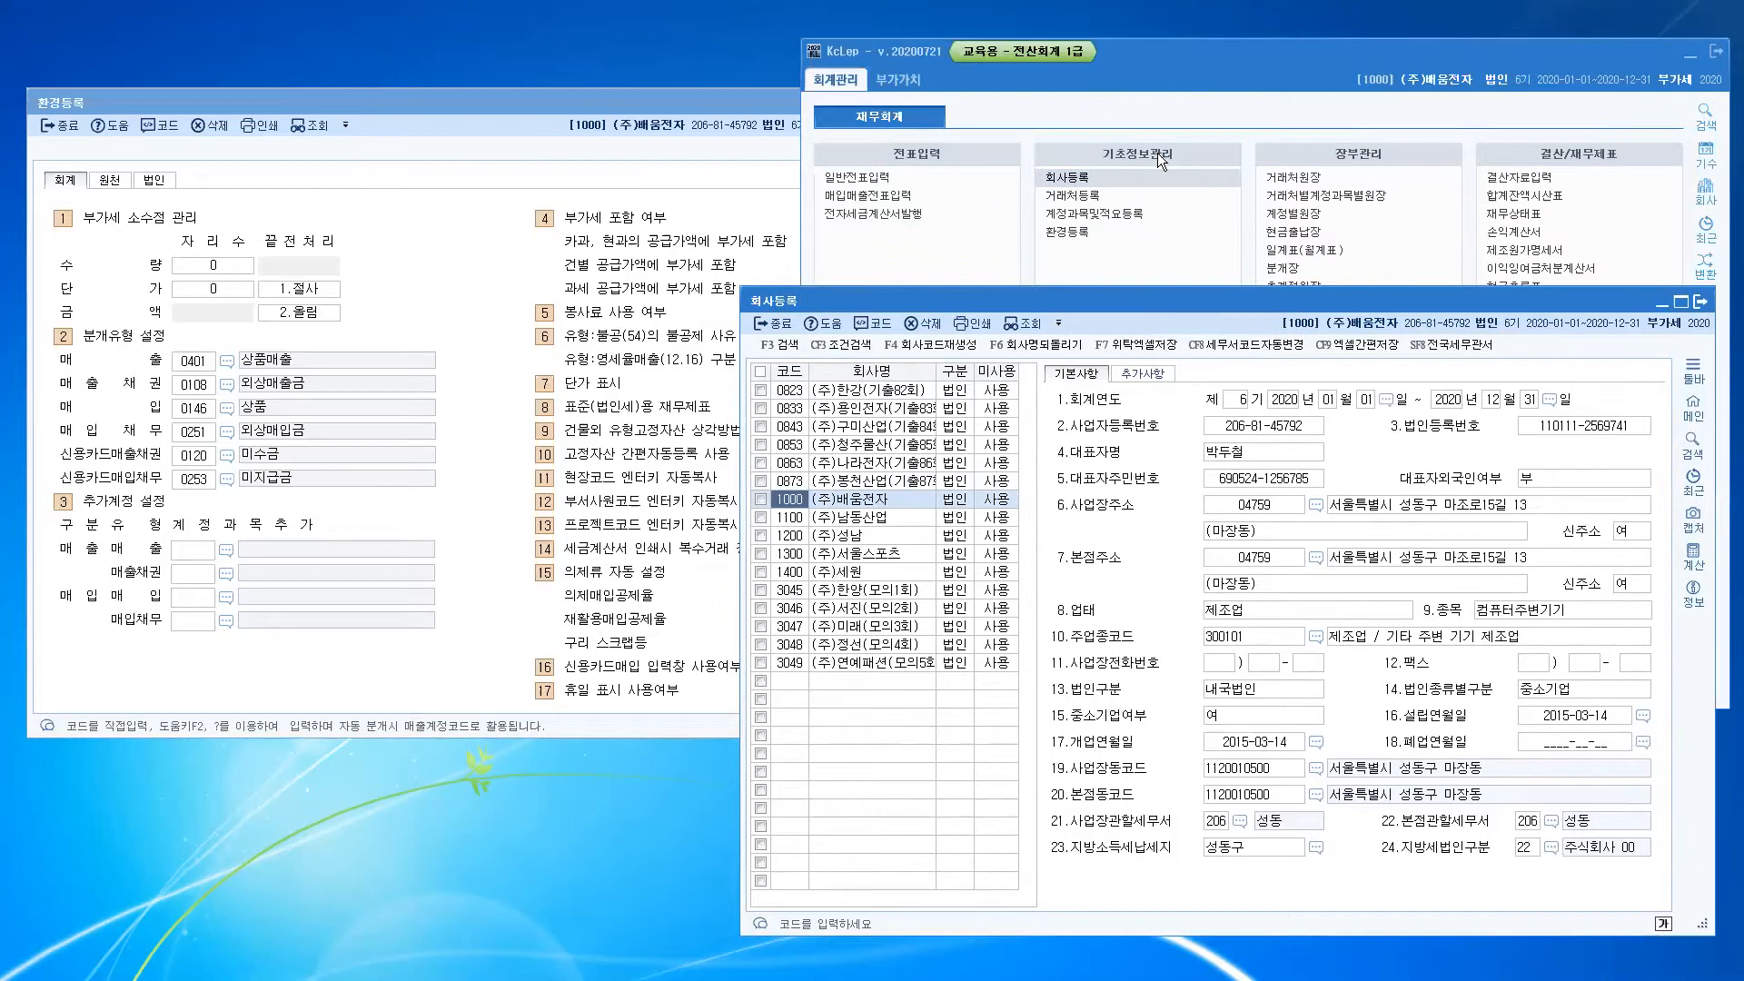
{"action": "left_click", "coordinate": [1077, 182]}
{"action": "key", "text": "ctrl"}
{"action": "key", "text": "ctrl"}
{"action": "left_click", "coordinate": [1242, 612]}
{"action": "left_click", "coordinate": [1533, 614]}
{"action": "left_click", "coordinate": [1224, 613]}
{"action": "key", "text": "ctrl"}
{"action": "key", "text": "ctrl"}
{"action": "key", "text": "ctrl"}
{"action": "key", "text": "ctrl"}
Step: Search the account codes for 원재, compare the 원재료 entries, and set the 매입 default account to 0153 원재료 in 환경등록
{"action": "left_click", "coordinate": [201, 407]}
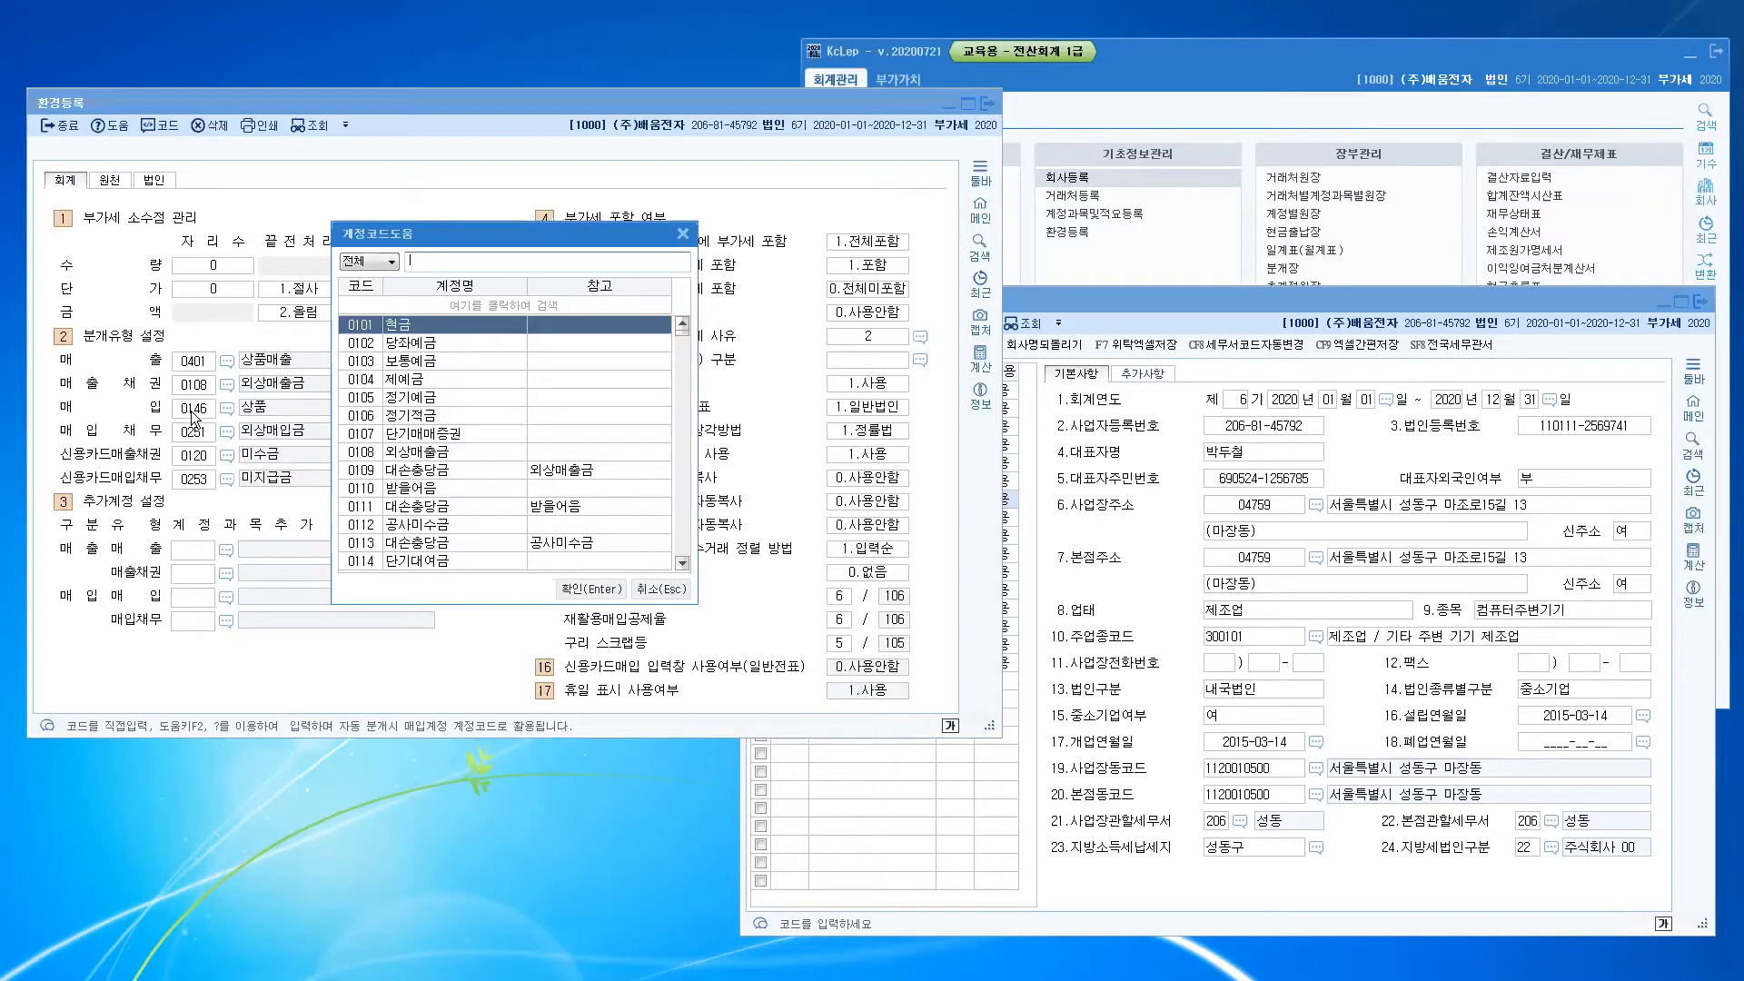
{"action": "type", "text": "원재"}
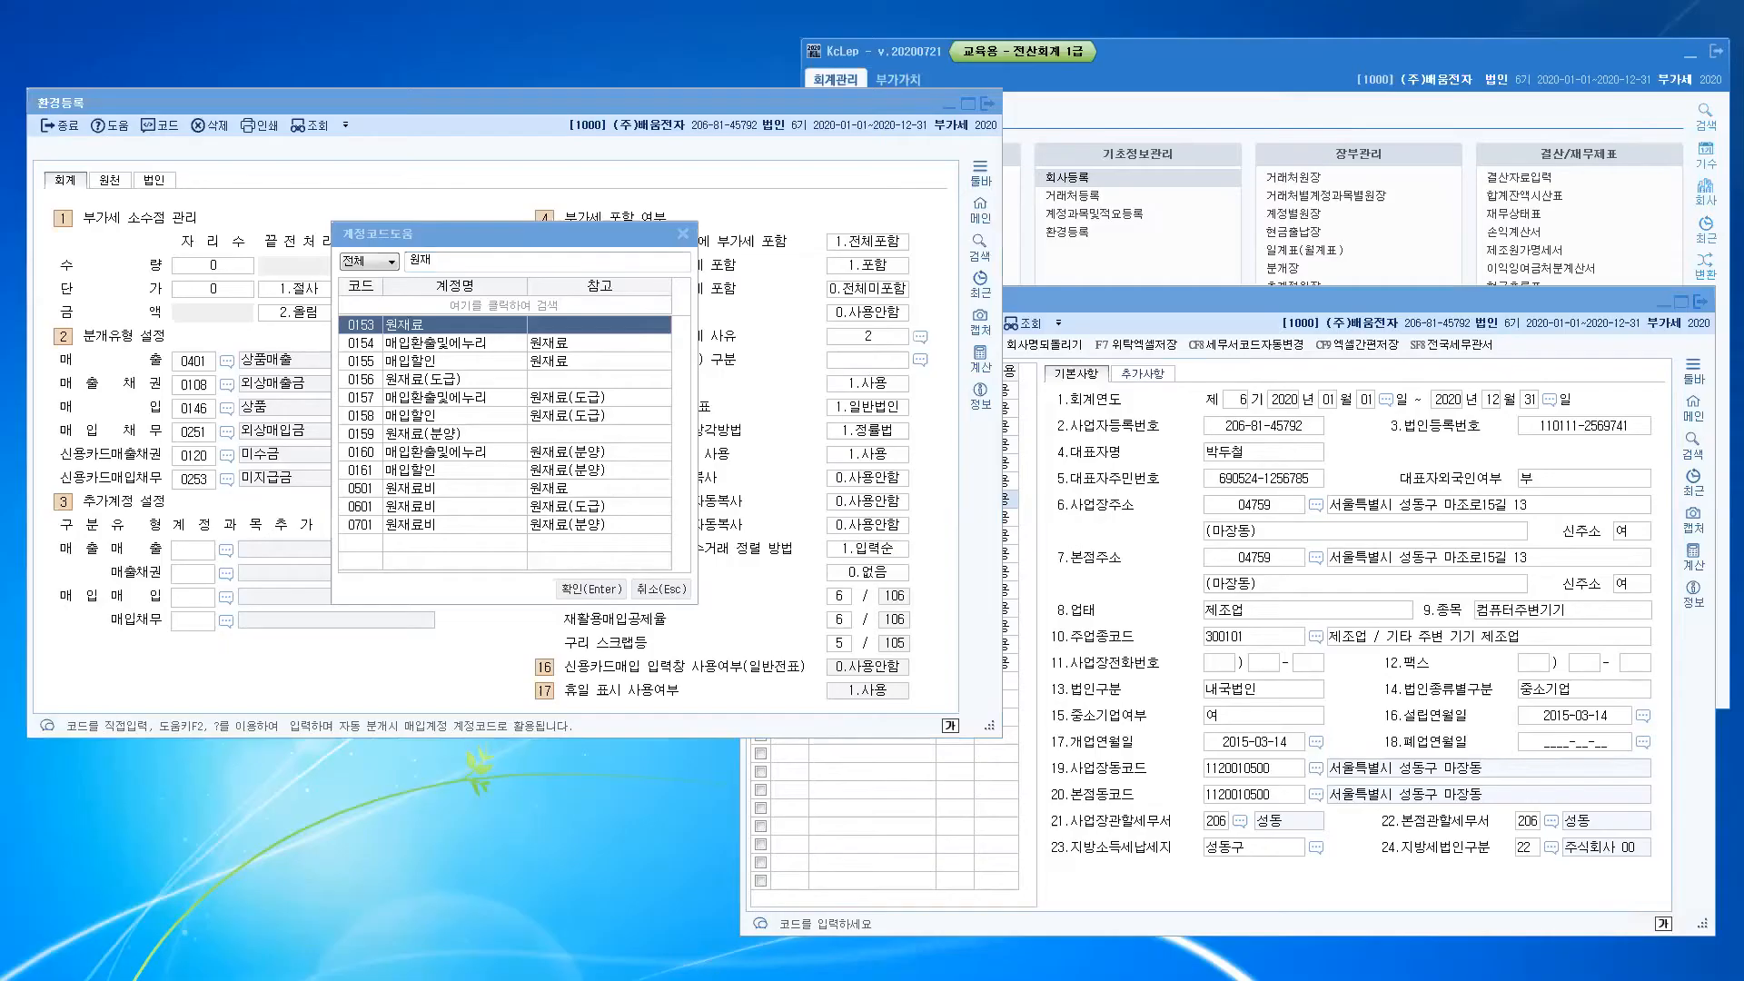
{"action": "left_click", "coordinate": [483, 258]}
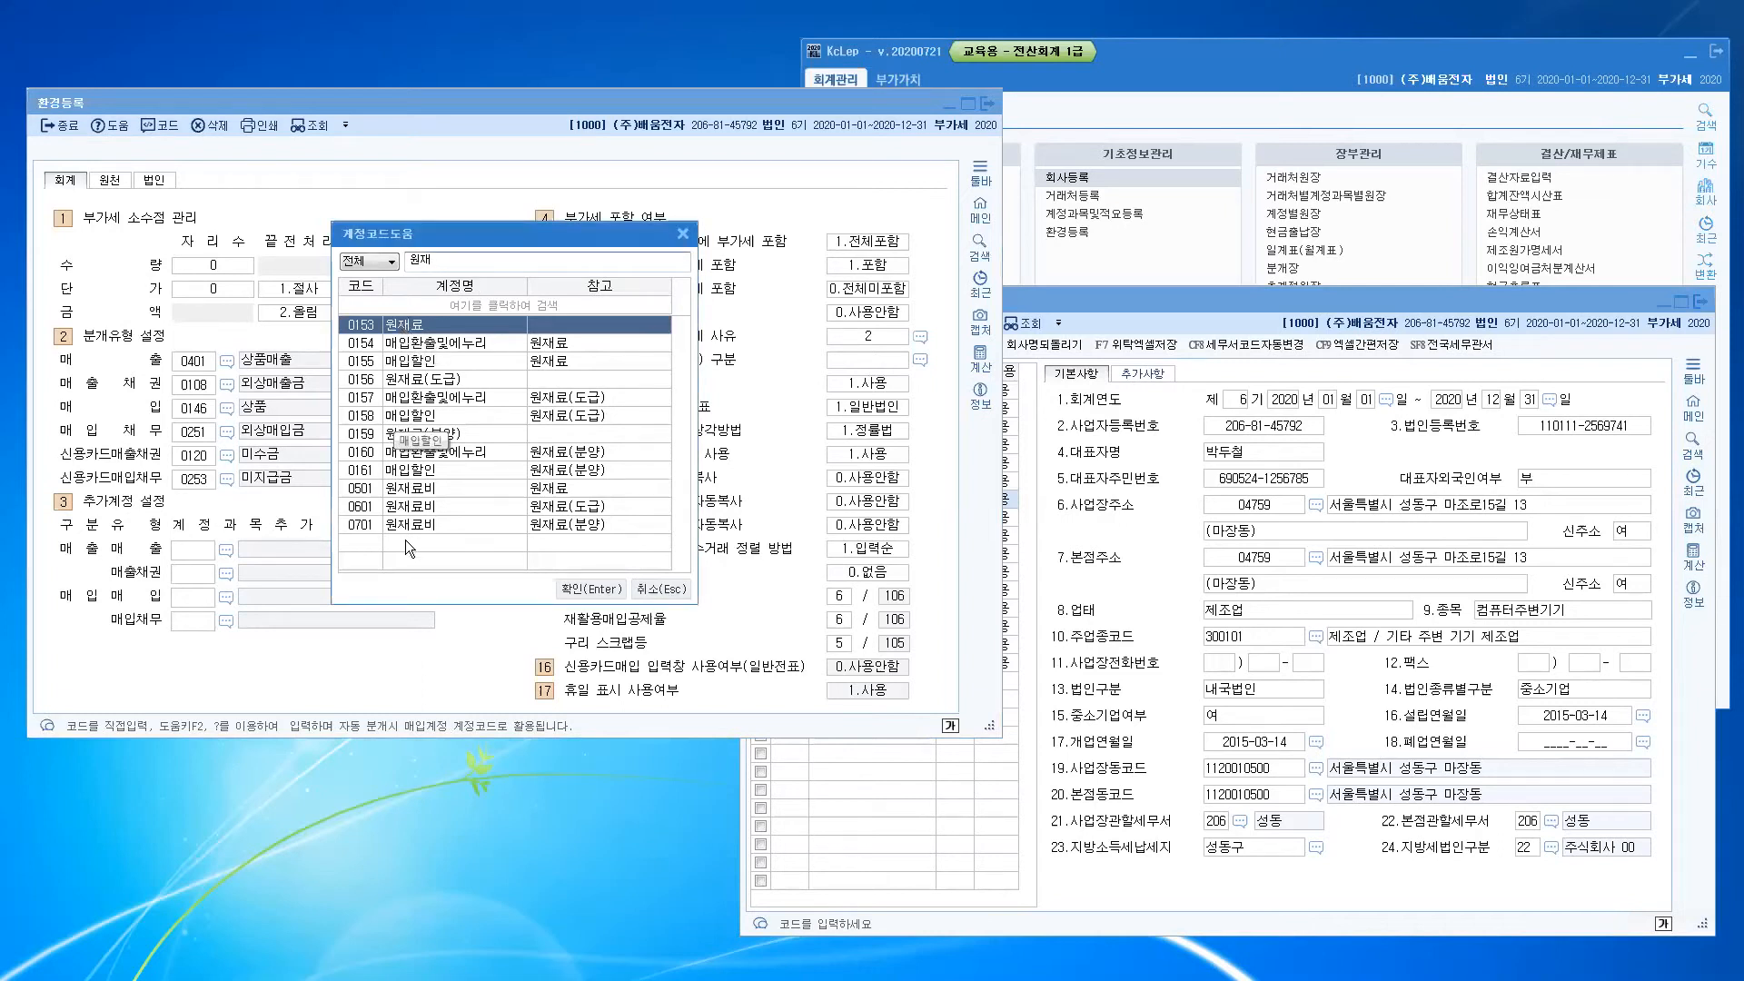
{"action": "left_click", "coordinate": [368, 320]}
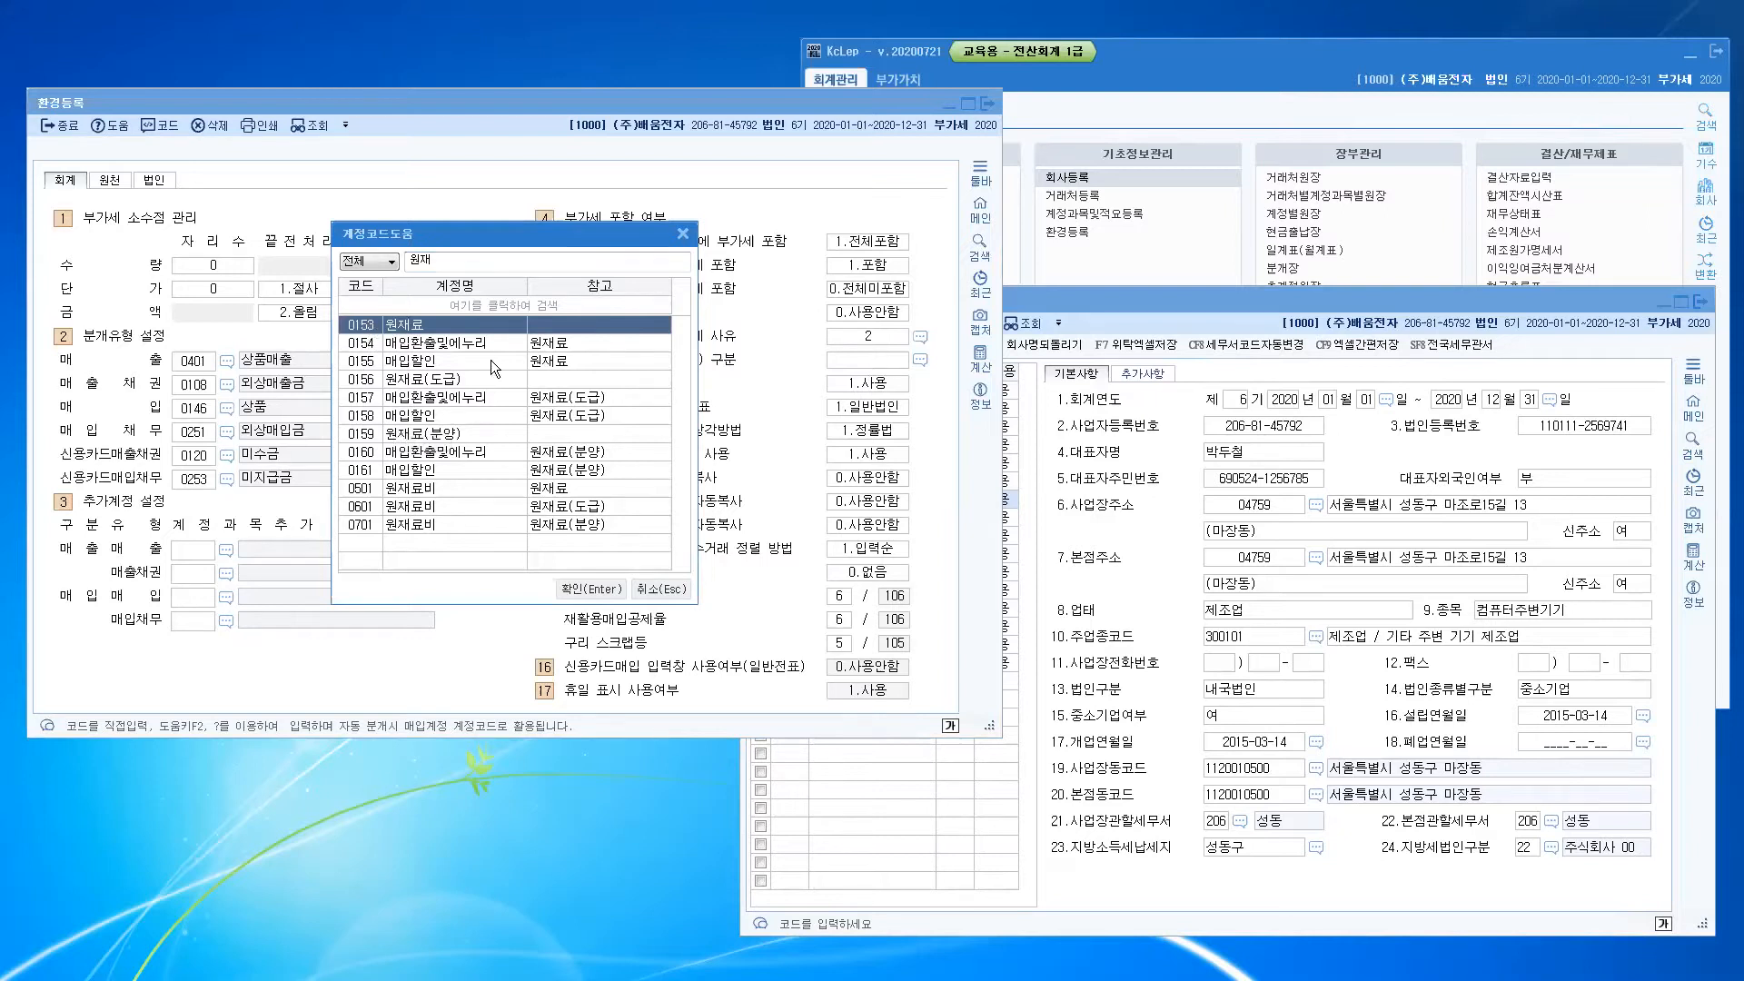
{"action": "left_click", "coordinate": [372, 382]}
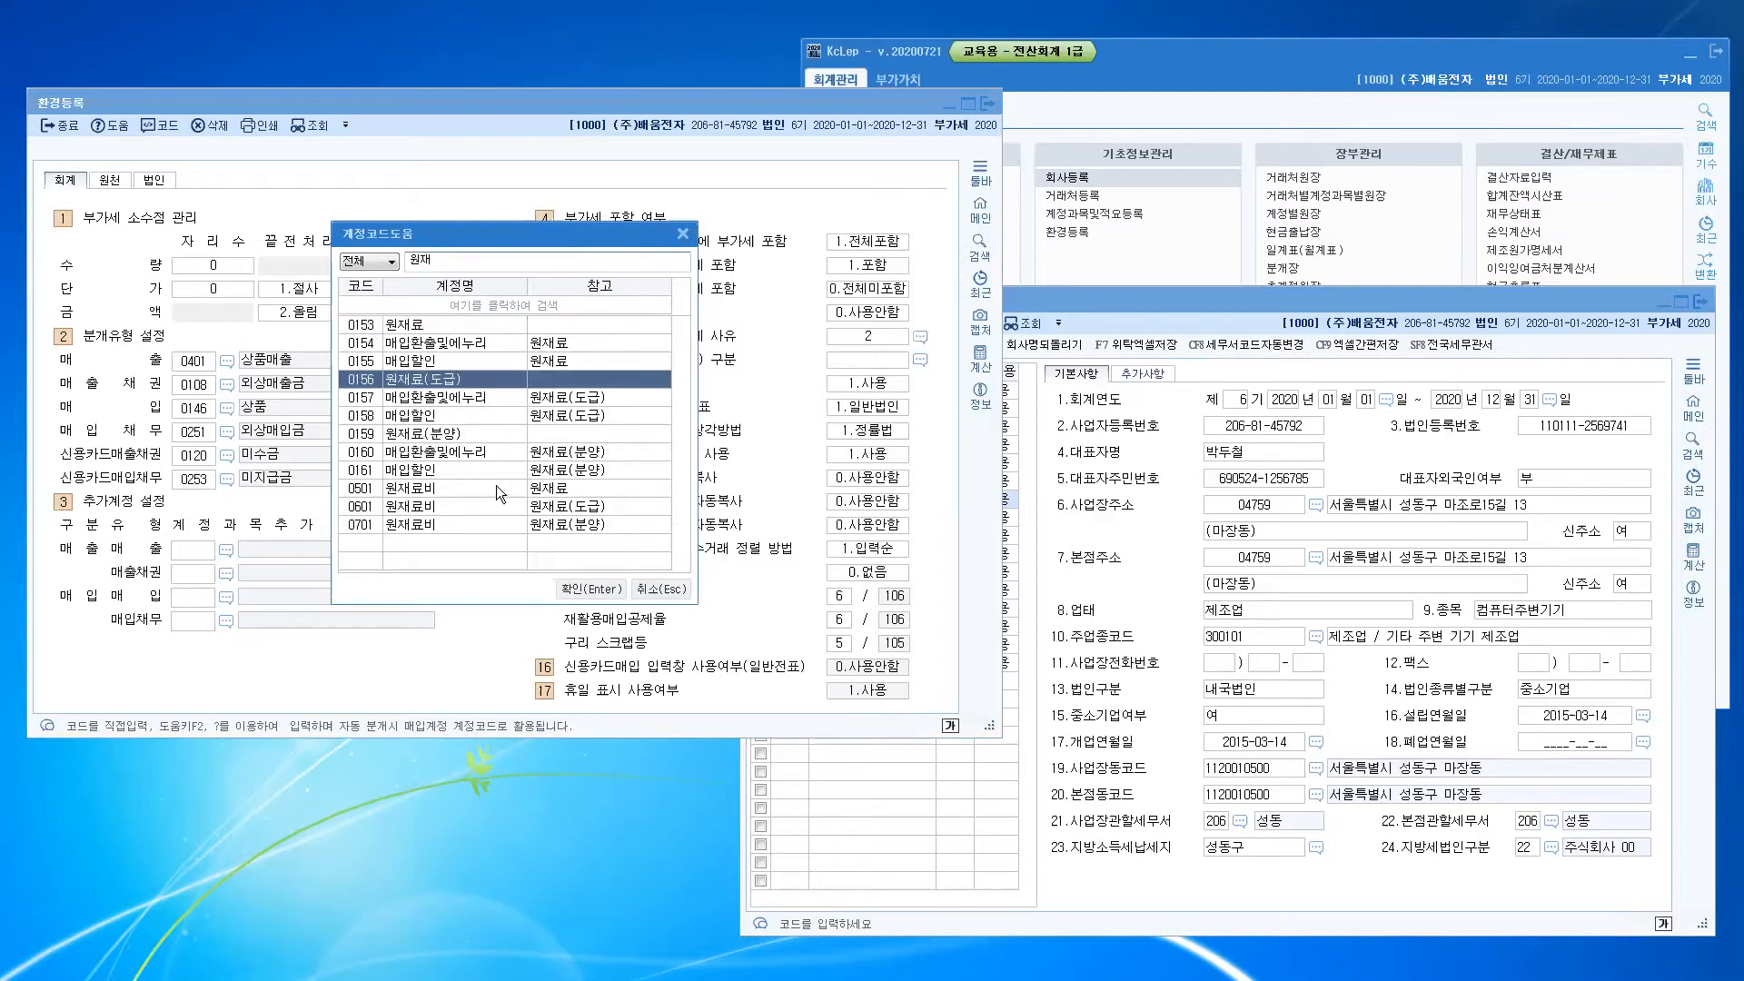
{"action": "left_click", "coordinate": [368, 438]}
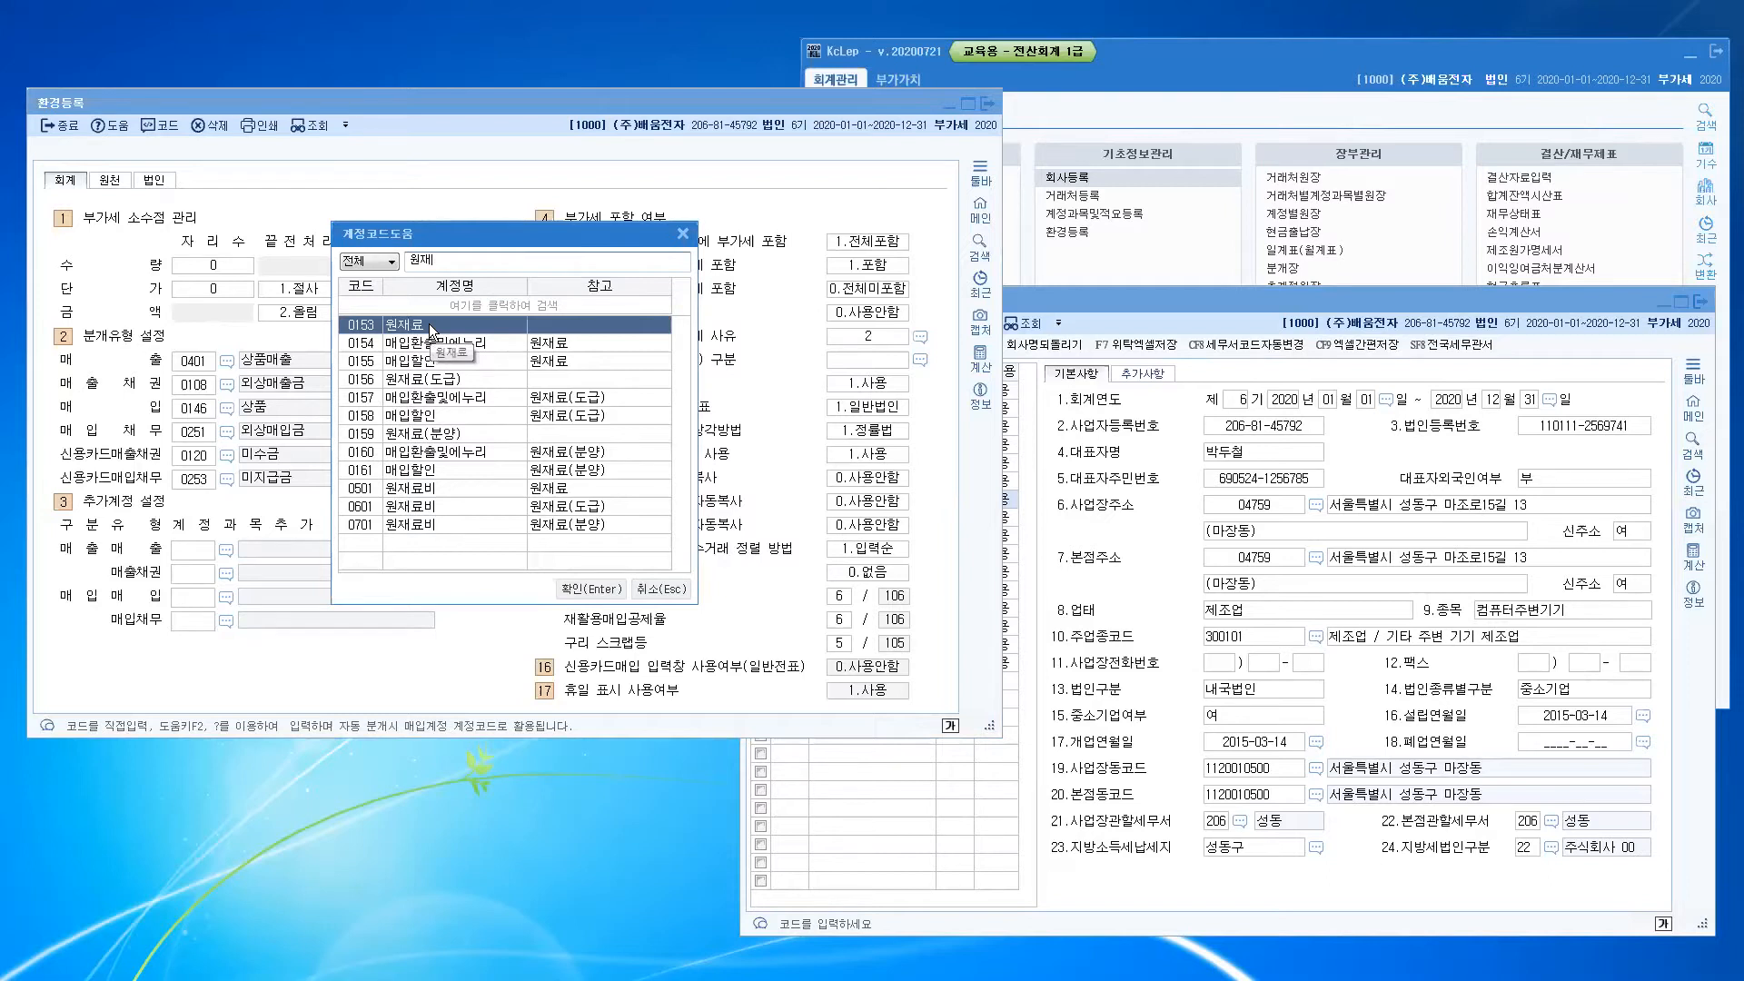
{"action": "left_click", "coordinate": [424, 382]}
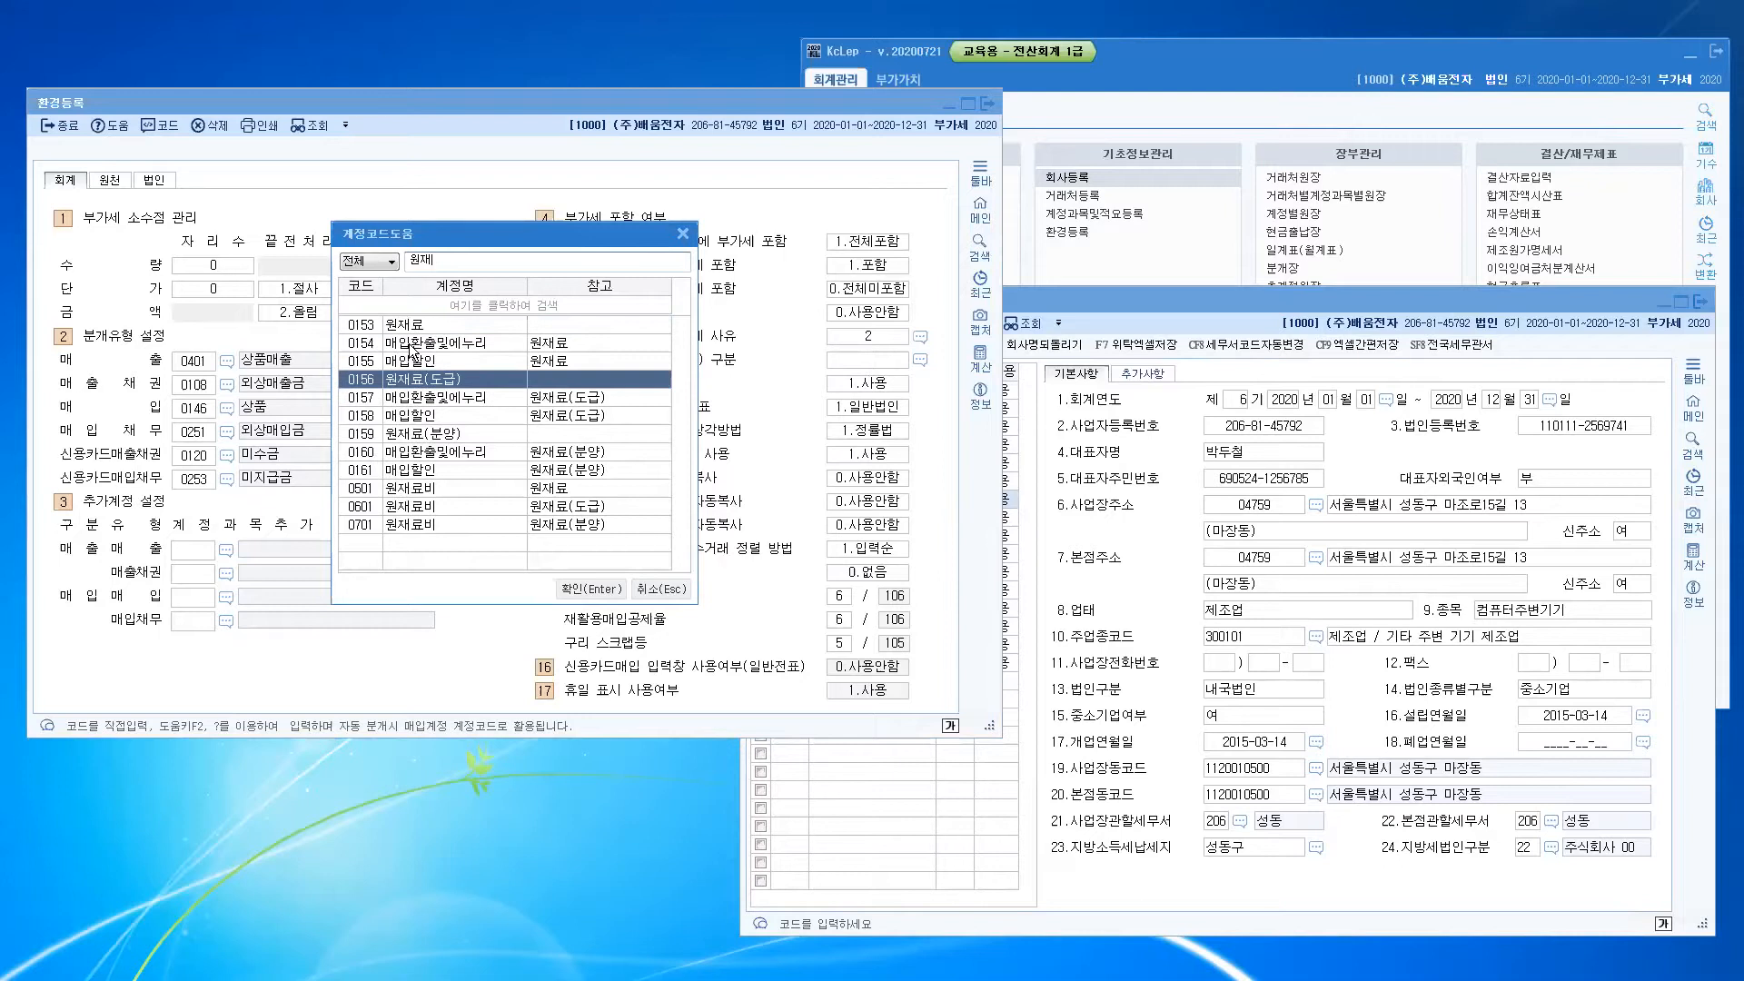
{"action": "left_click", "coordinate": [414, 333]}
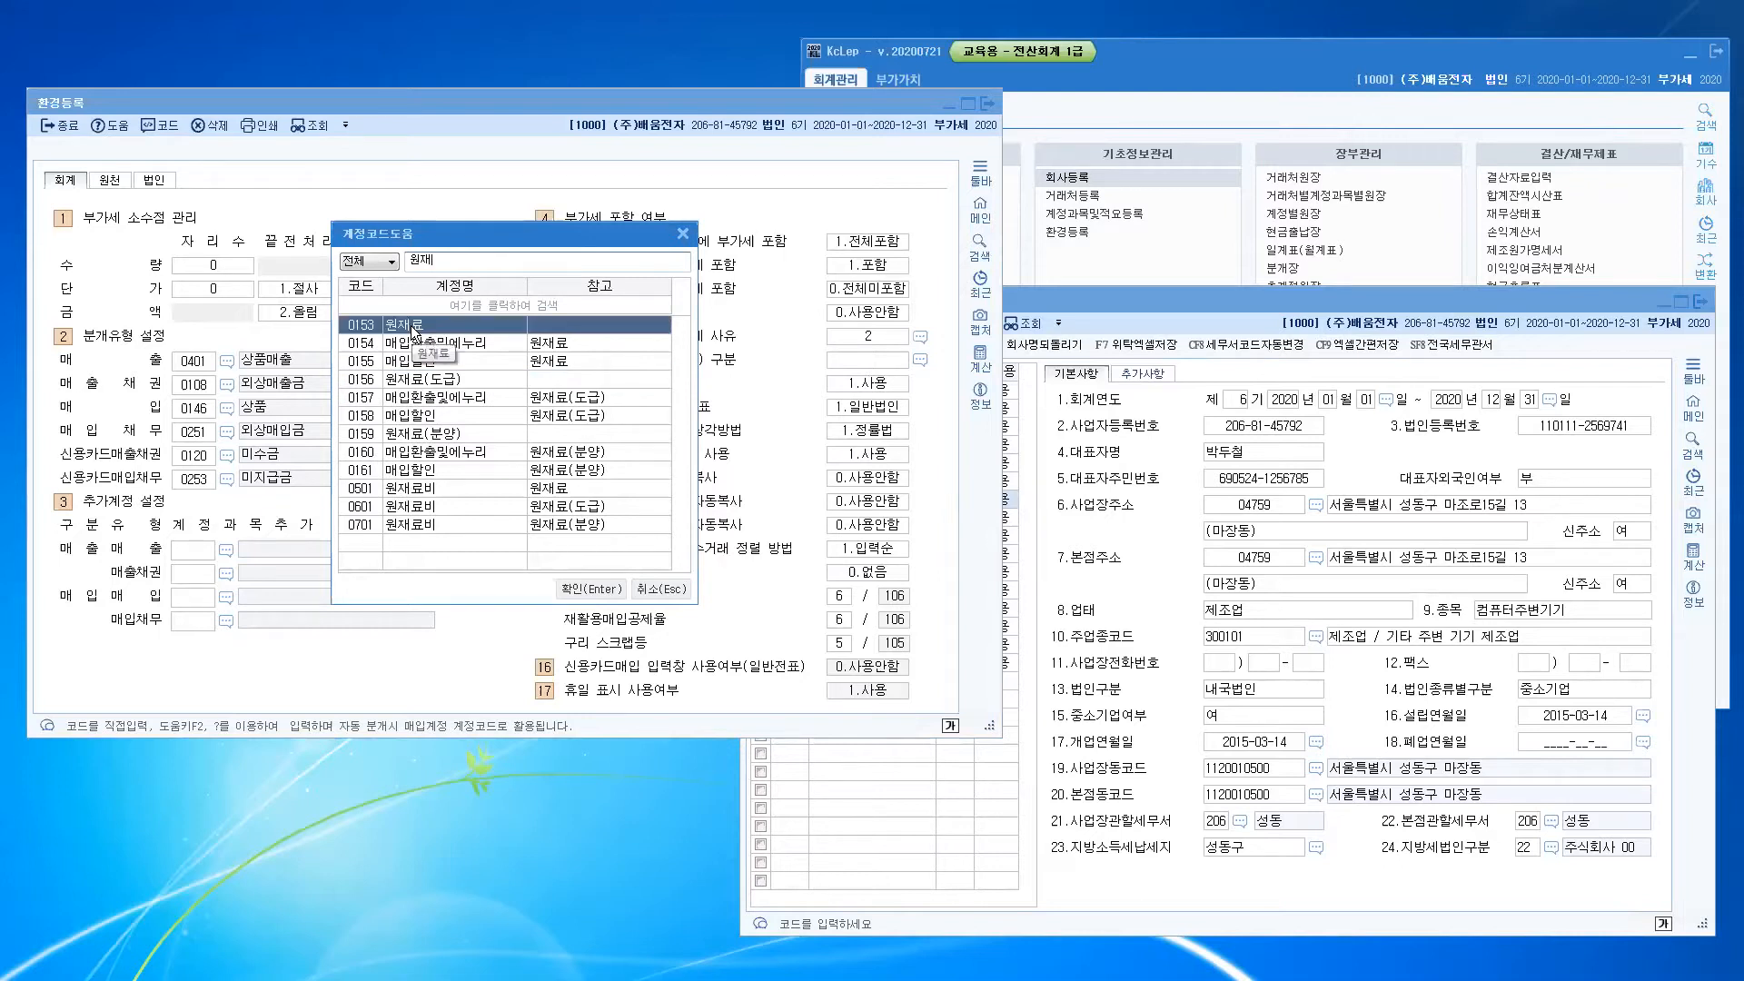
{"action": "left_click", "coordinate": [401, 386]}
{"action": "left_click", "coordinate": [406, 433]}
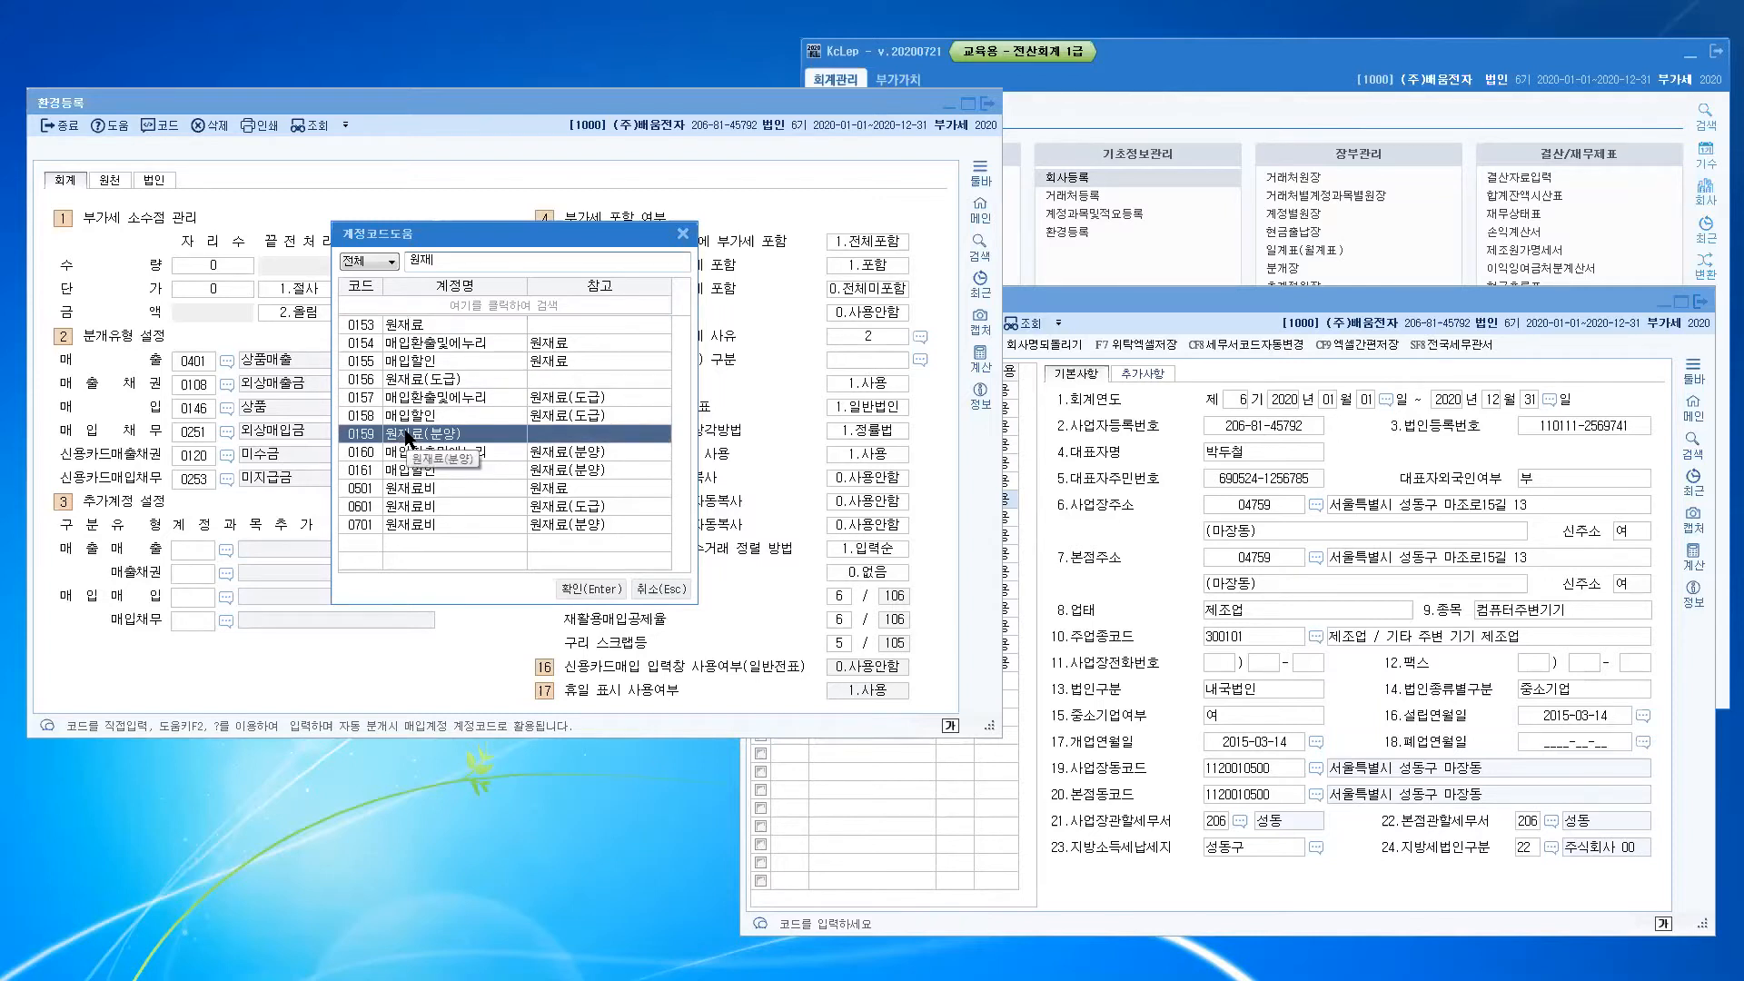
{"action": "left_click", "coordinate": [373, 327]}
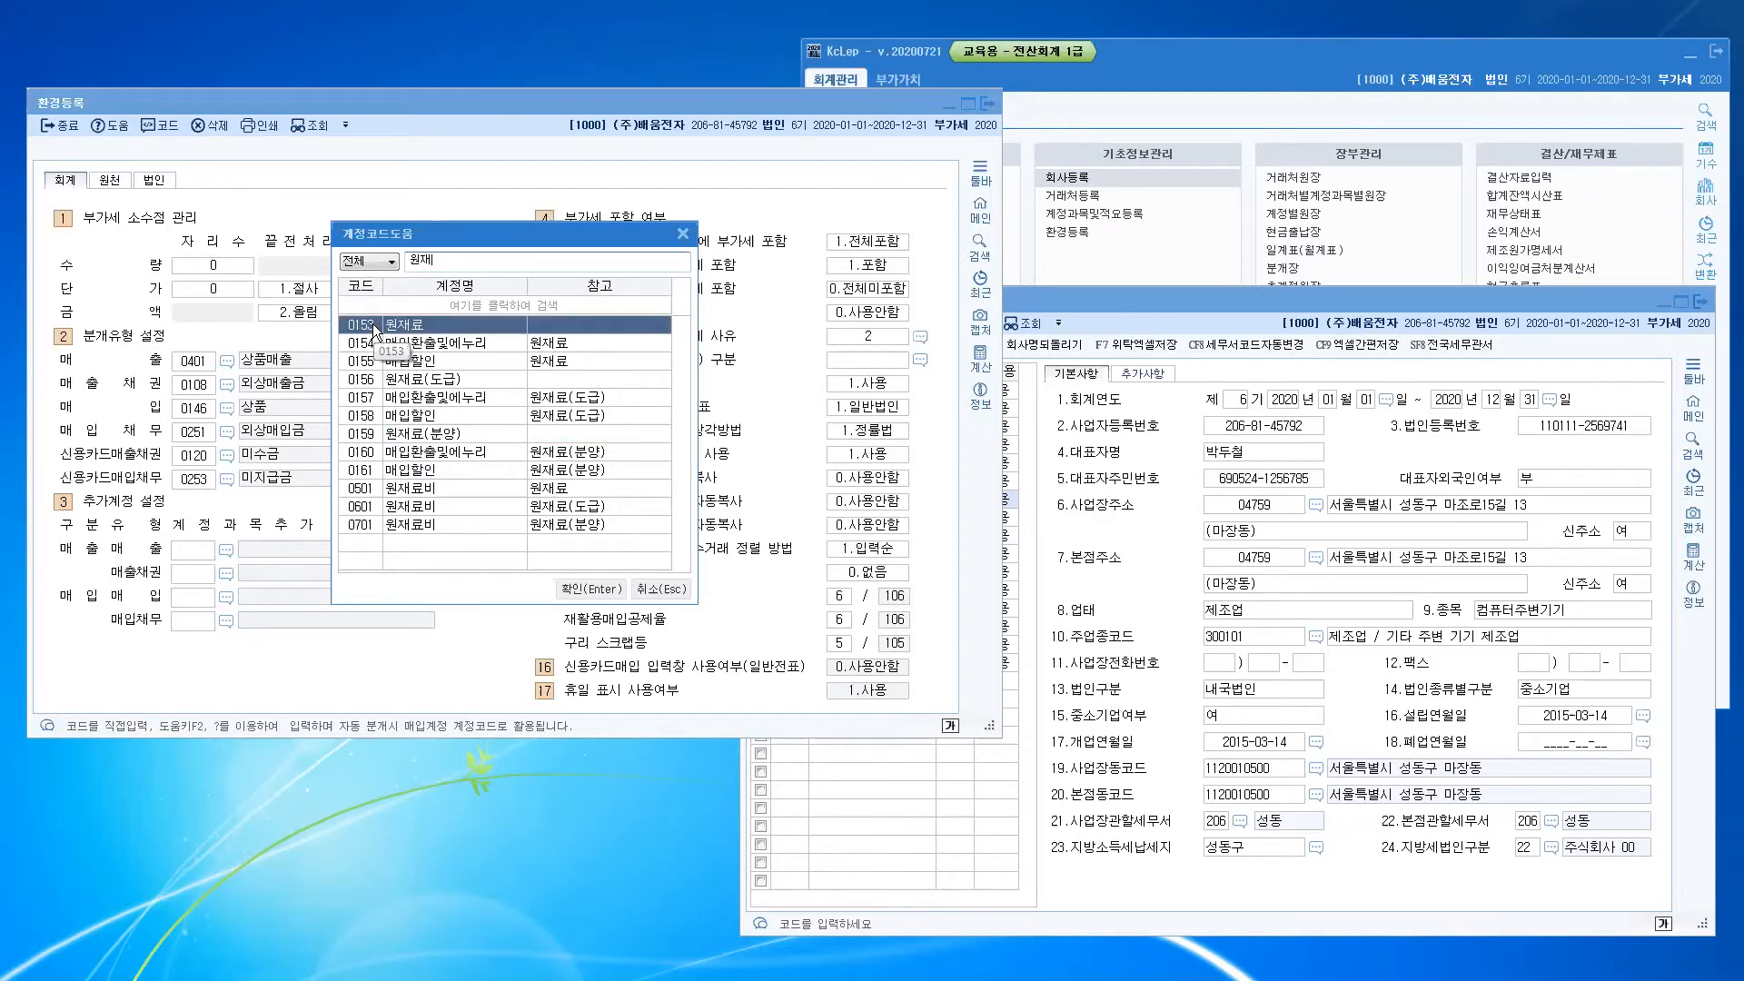
{"action": "left_click", "coordinate": [589, 589]}
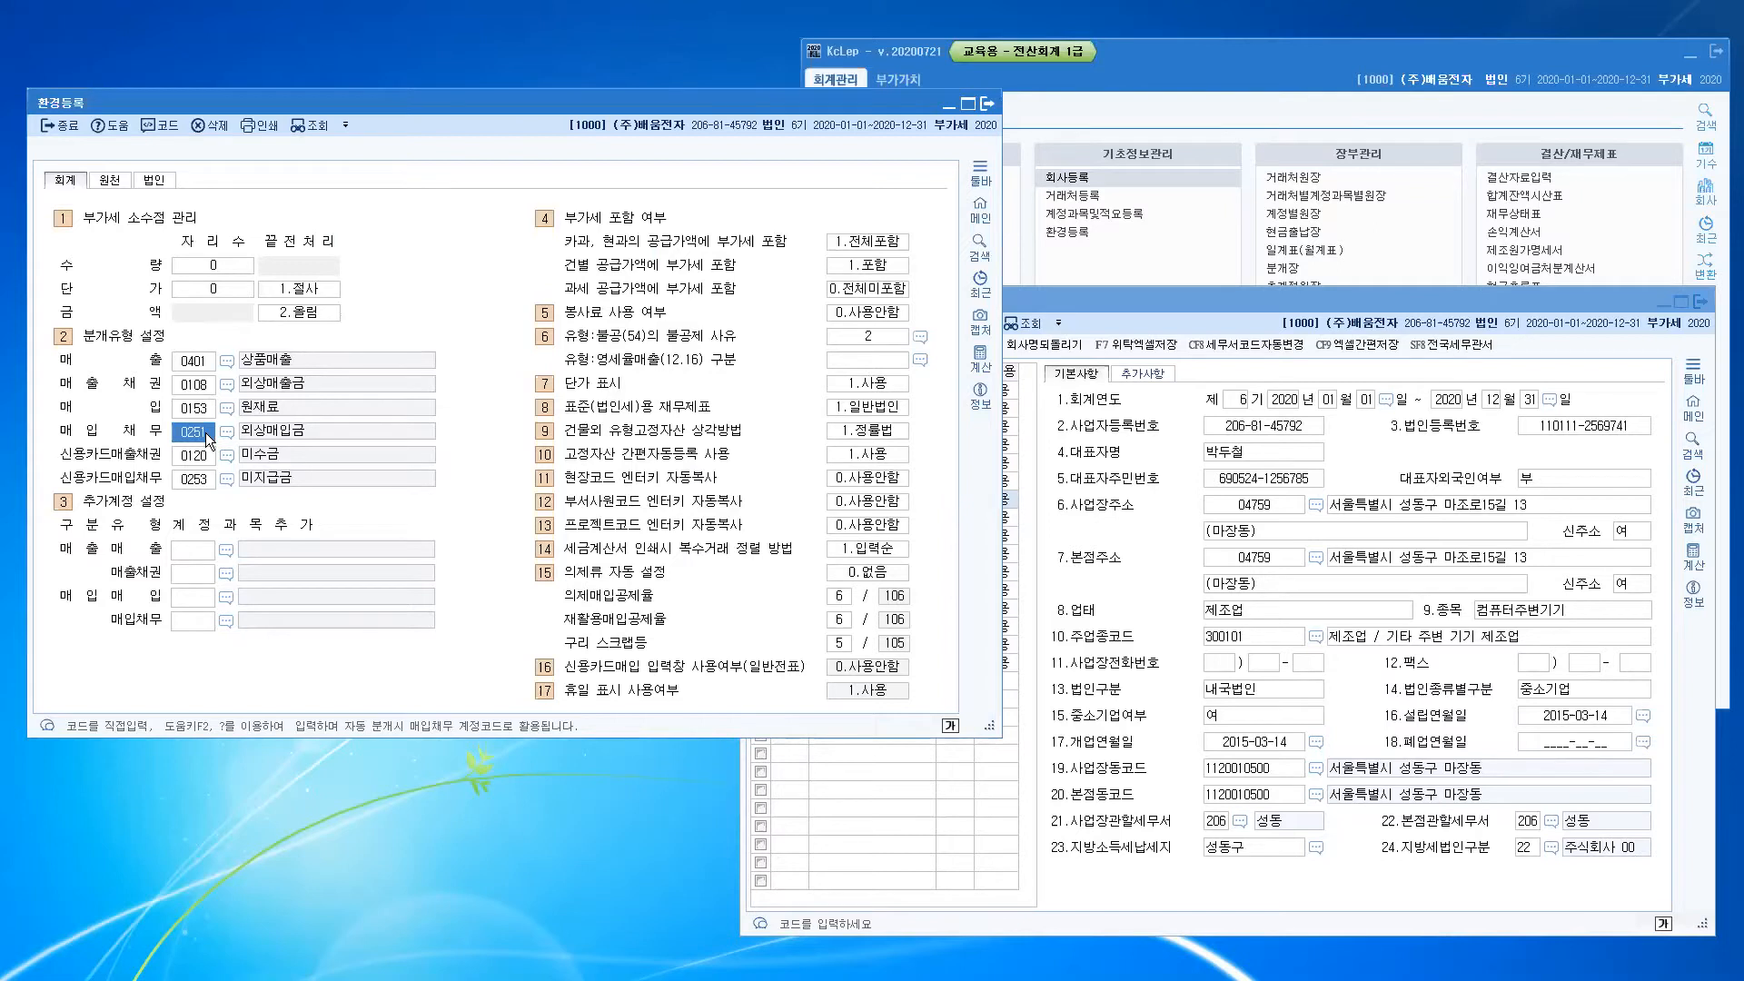
Step: Set the 매출 default account under 분개유형 설정 to 0404 제품매출, found by searching the account codes for 제품
{"action": "left_click", "coordinate": [198, 362]}
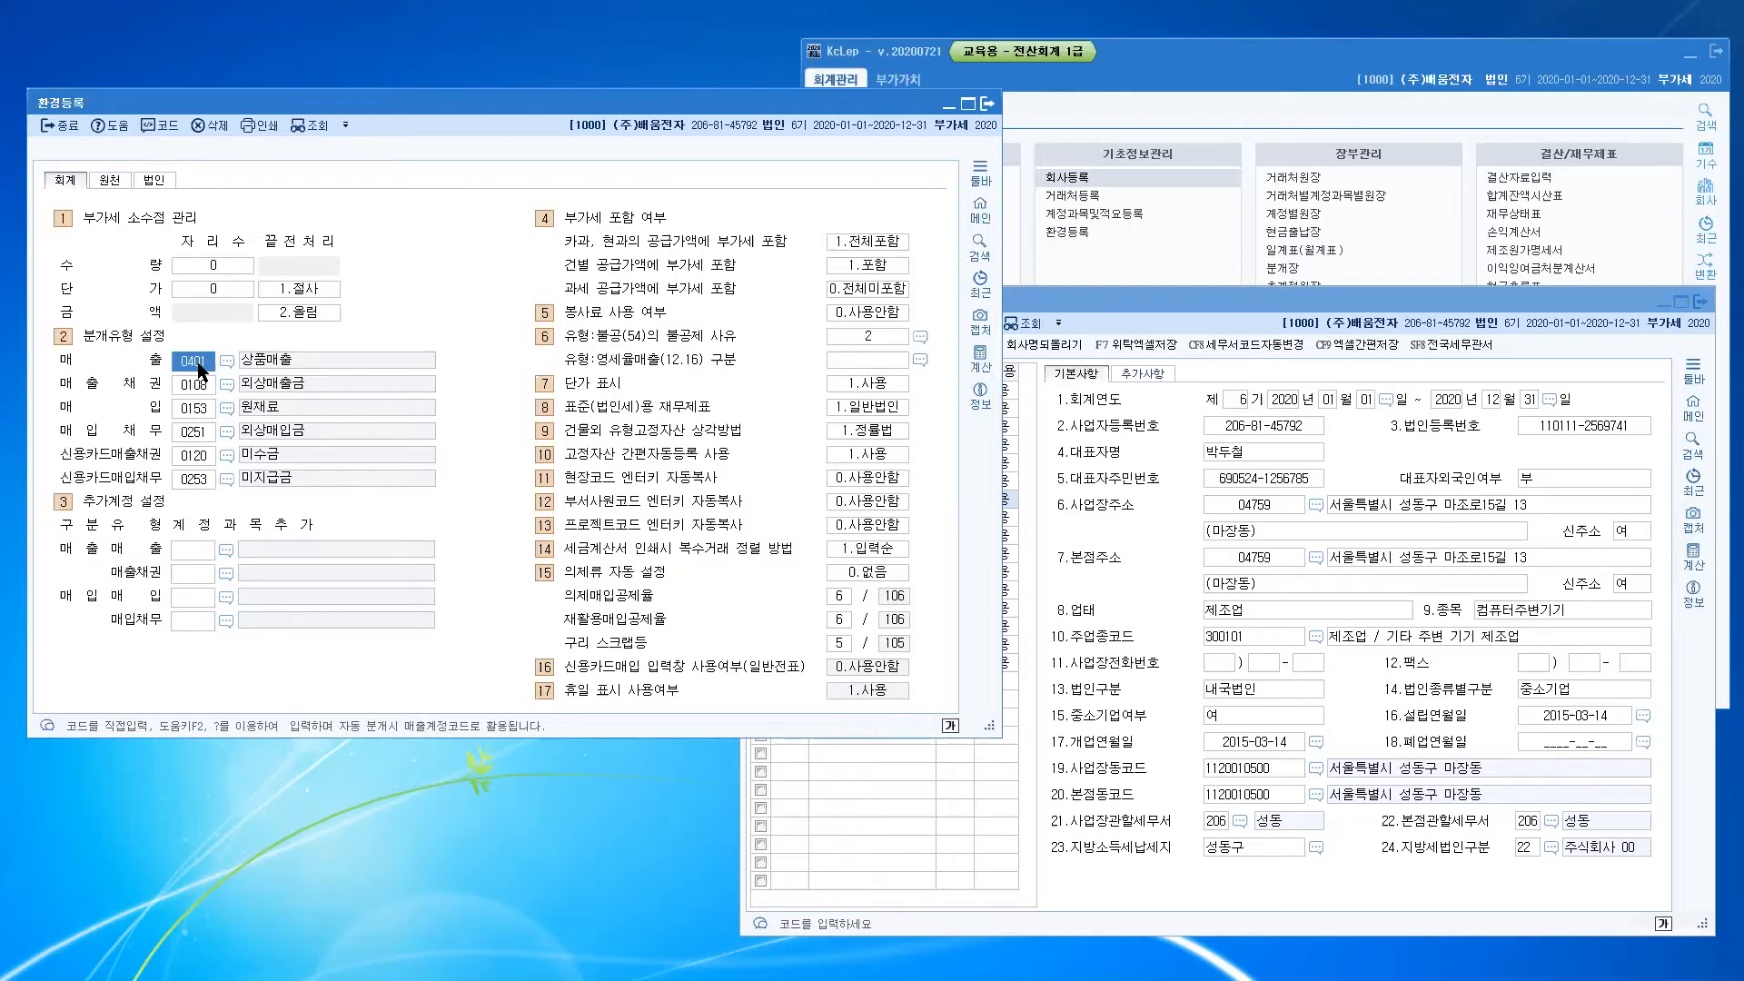
{"action": "key", "text": "F2"}
{"action": "type", "text": "제품"}
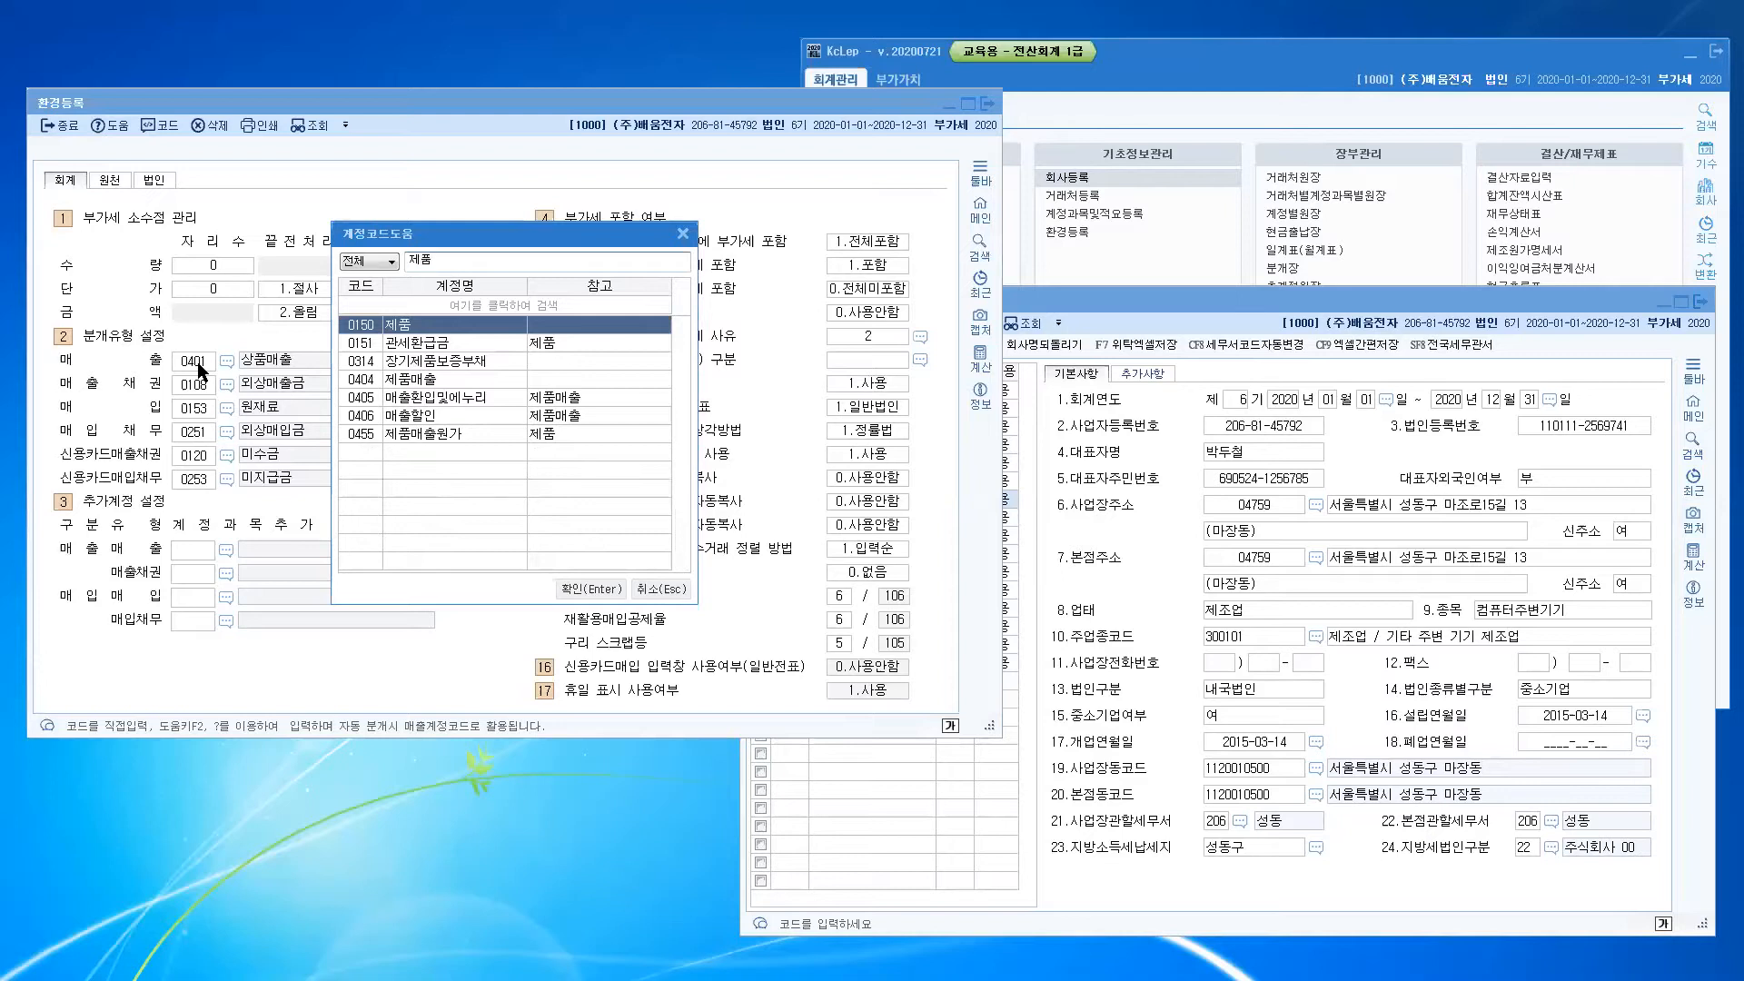
{"action": "left_click", "coordinate": [360, 386]}
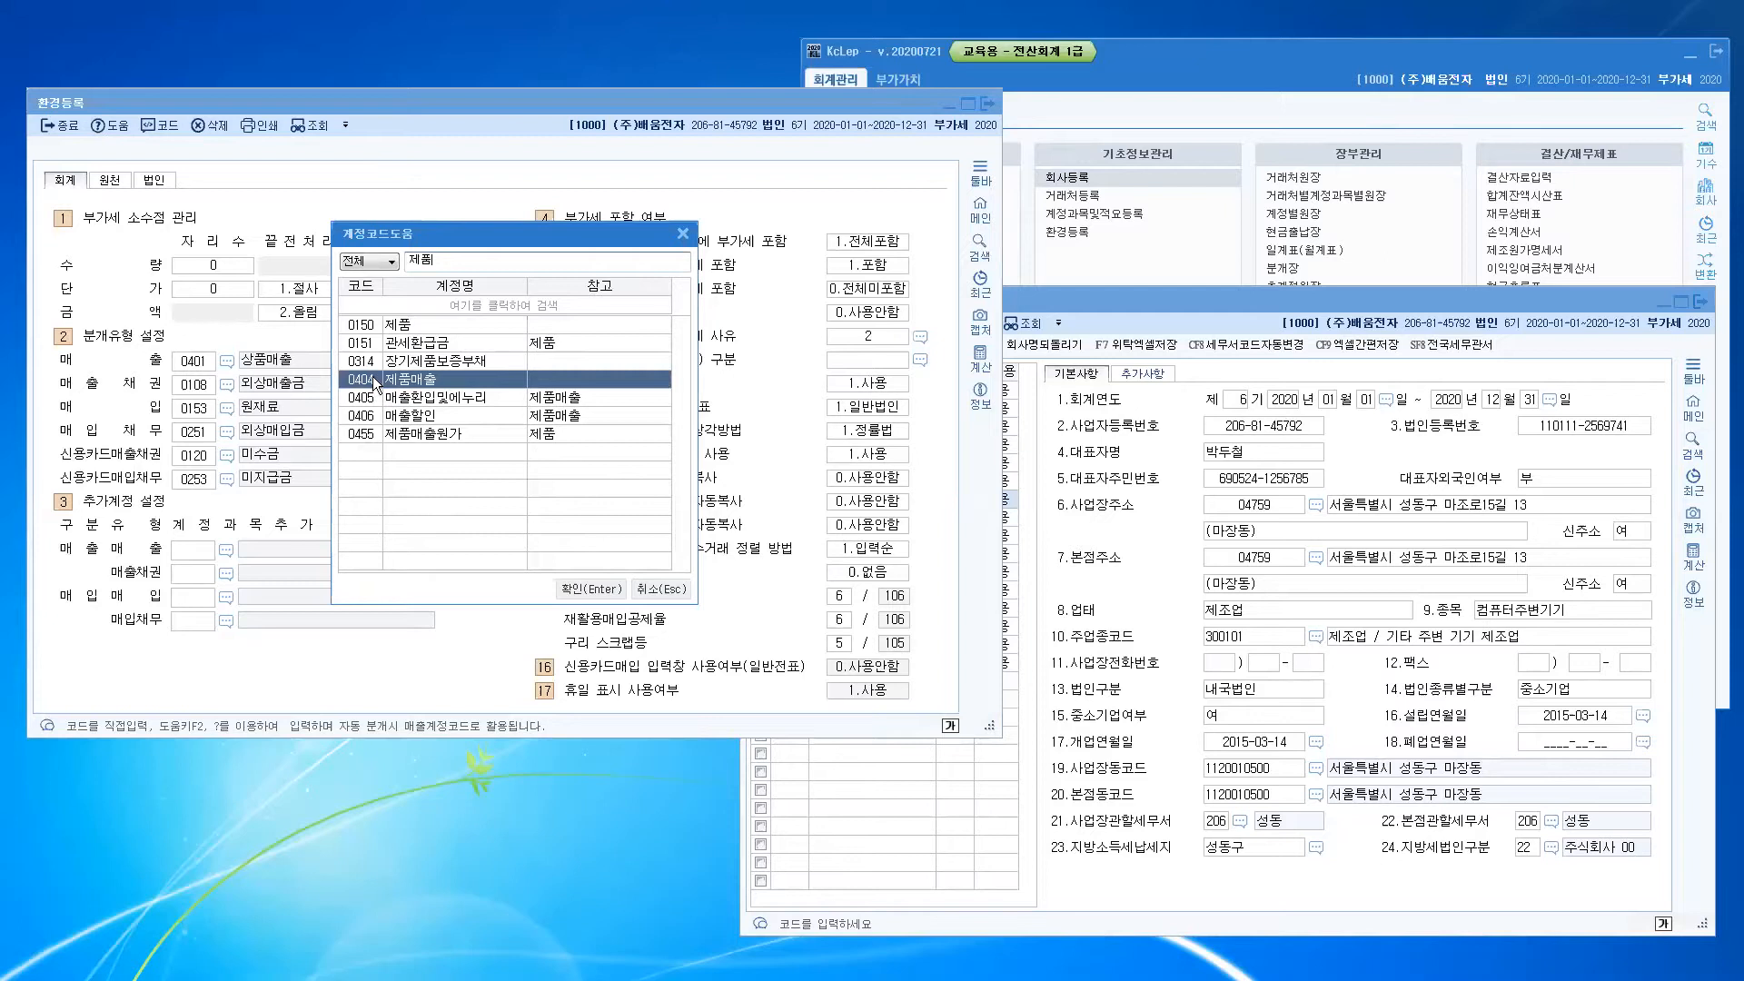
{"action": "left_click", "coordinate": [372, 377]}
{"action": "left_click", "coordinate": [372, 376]}
{"action": "left_click", "coordinate": [598, 587]}
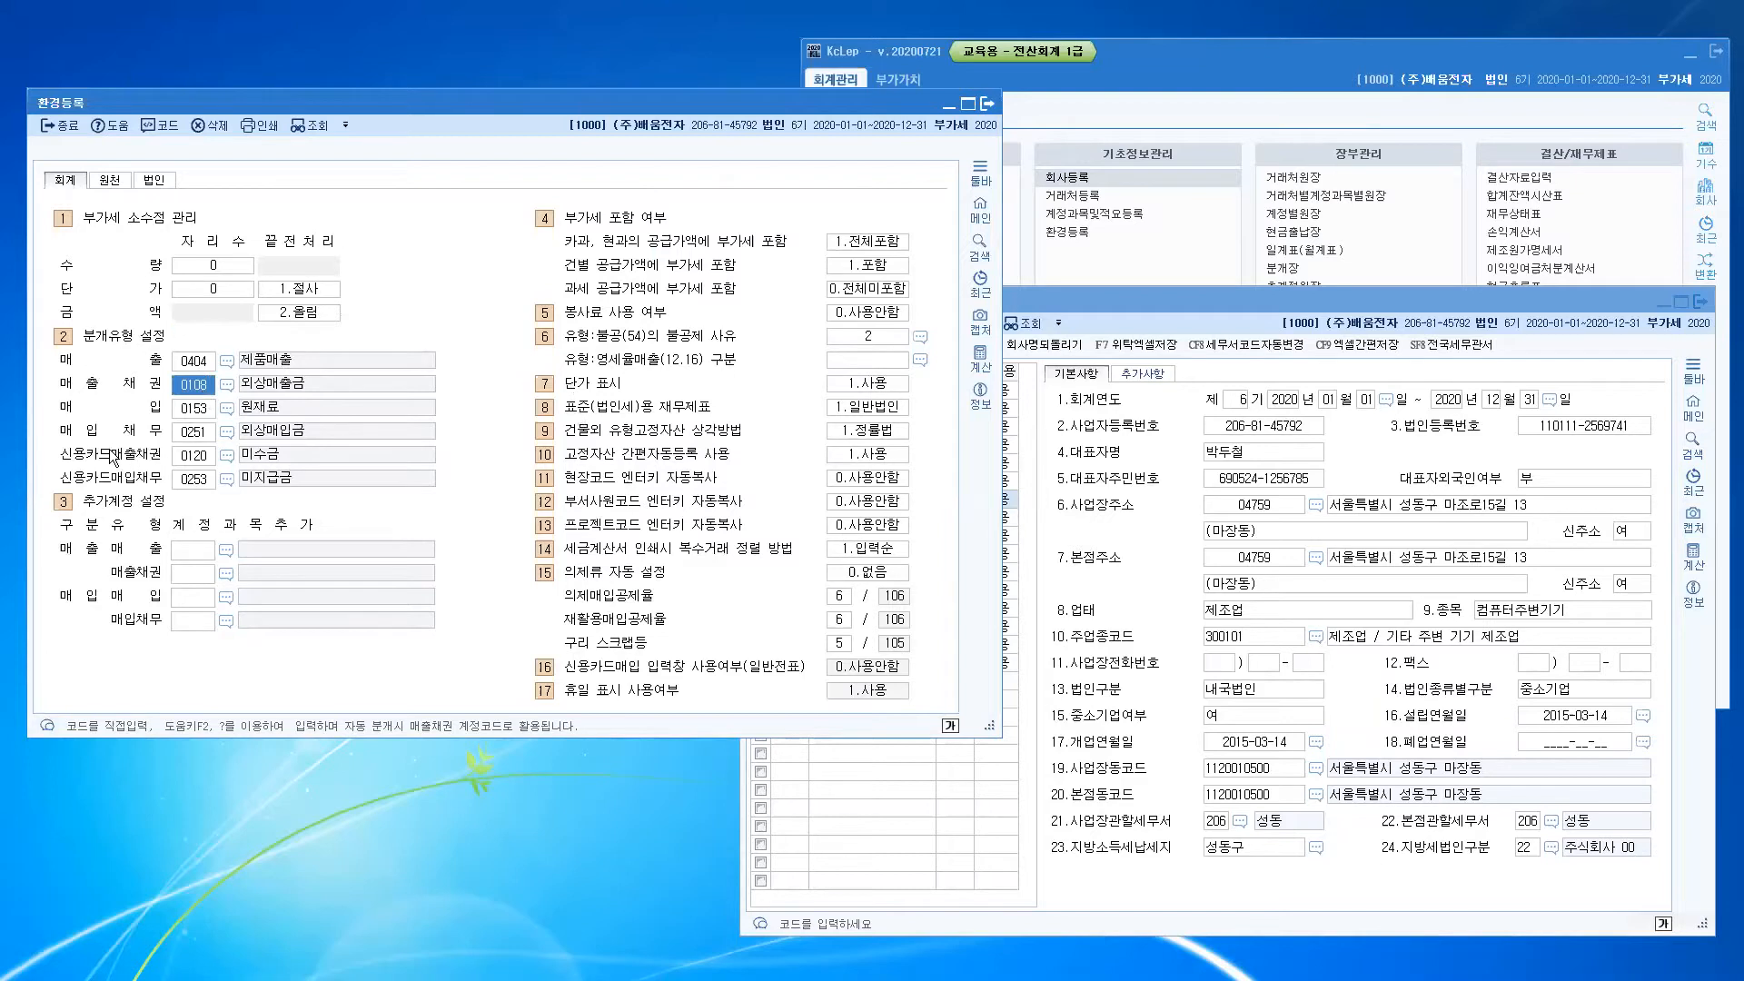
Step: Set the 신용카드매출채권 default account under 분개유형 설정 to 0108 외상매출금
{"action": "left_click", "coordinate": [192, 459]}
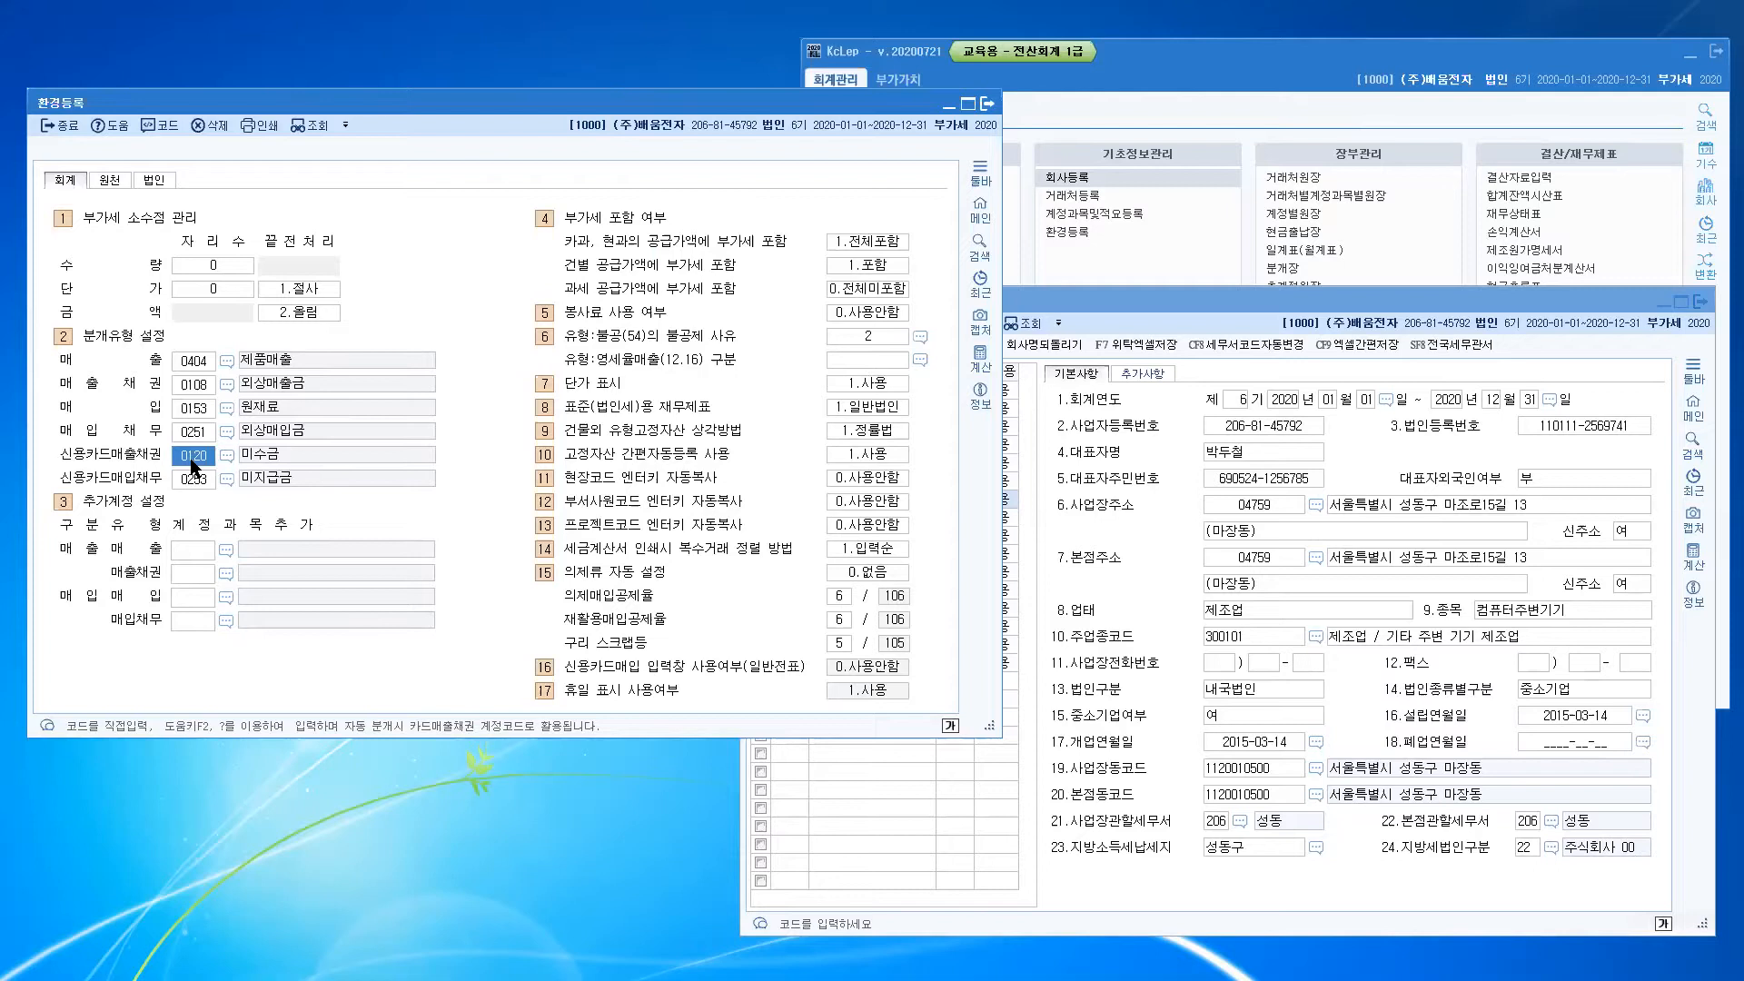
{"action": "left_click", "coordinate": [191, 459]}
{"action": "left_click", "coordinate": [194, 460]}
{"action": "left_click", "coordinate": [194, 460]}
{"action": "left_click", "coordinate": [201, 394]}
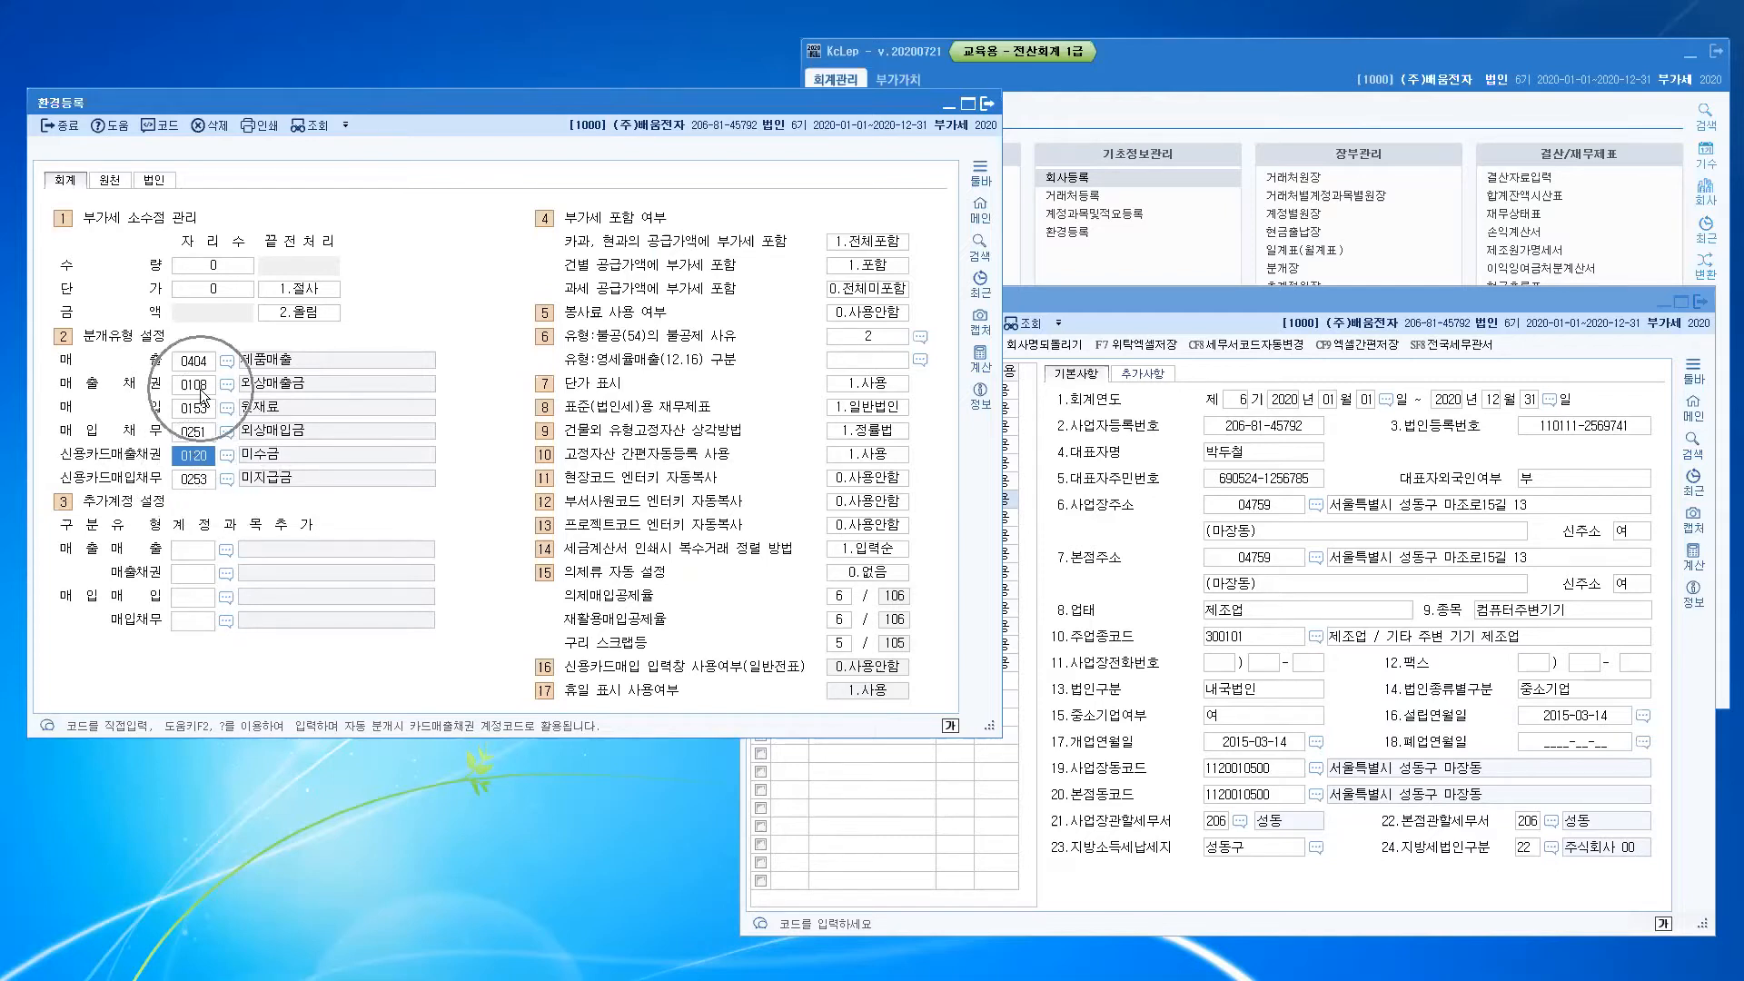
{"action": "left_click", "coordinate": [201, 393]}
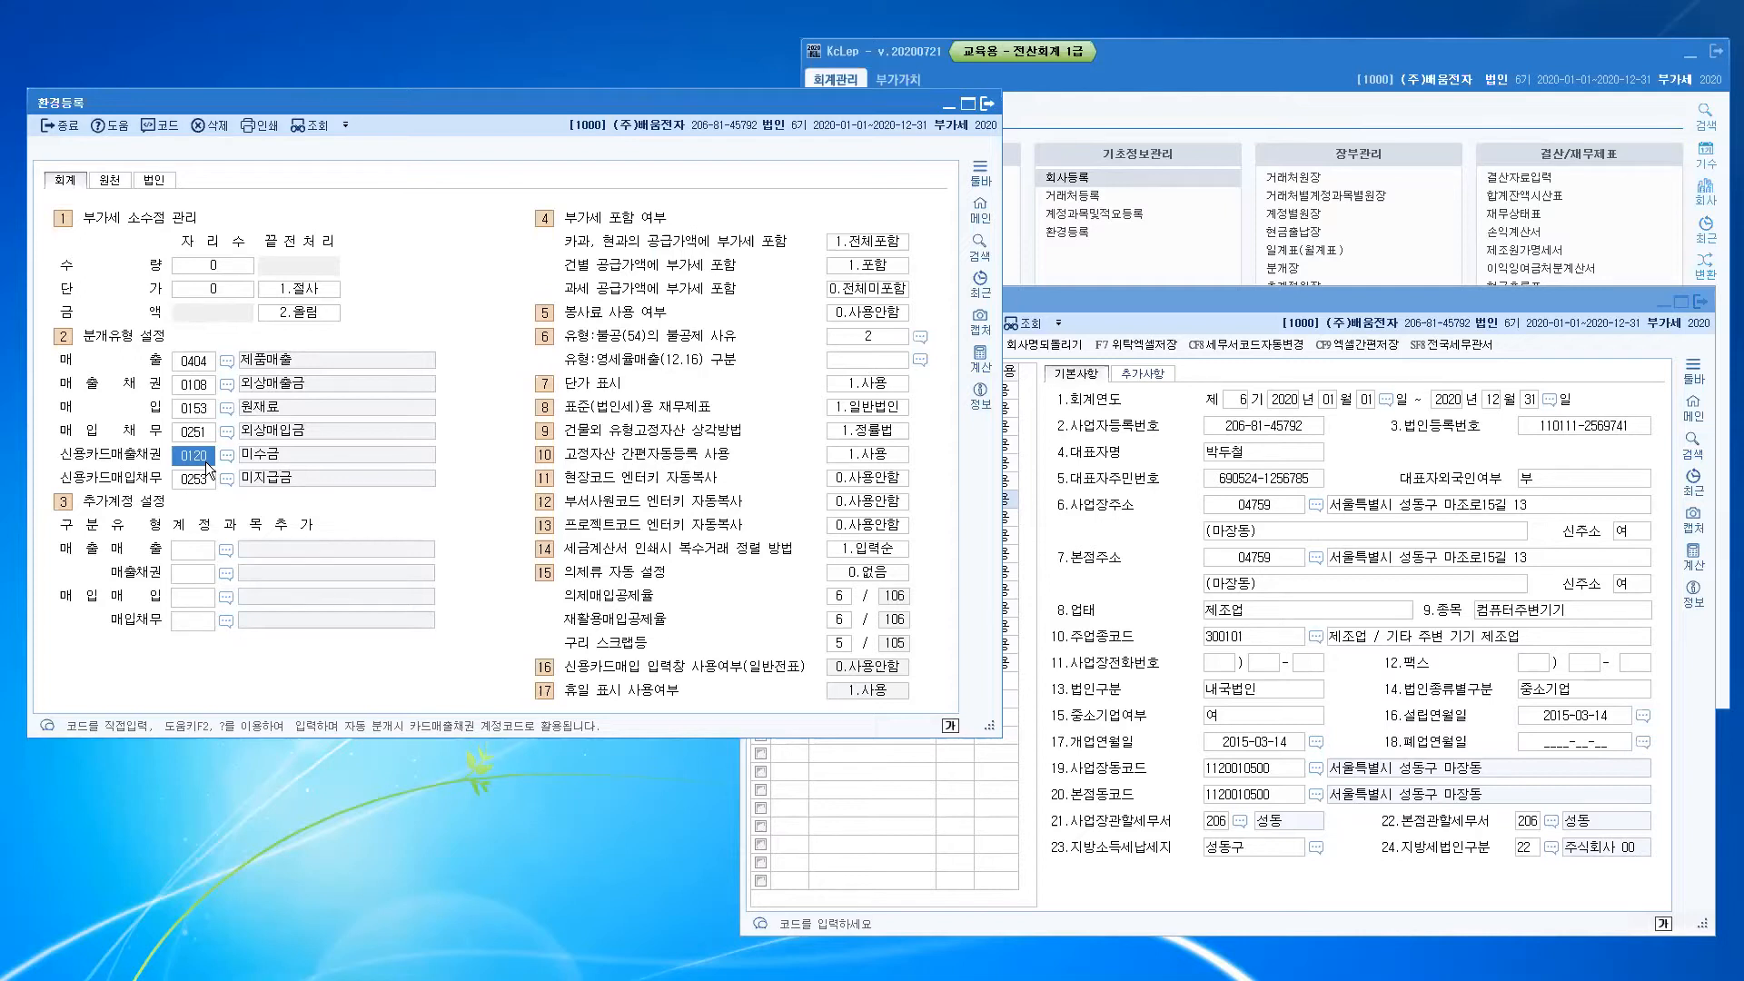
{"action": "key", "text": "BackSpace"}
{"action": "type", "text": "108"}
{"action": "key", "text": "Return"}
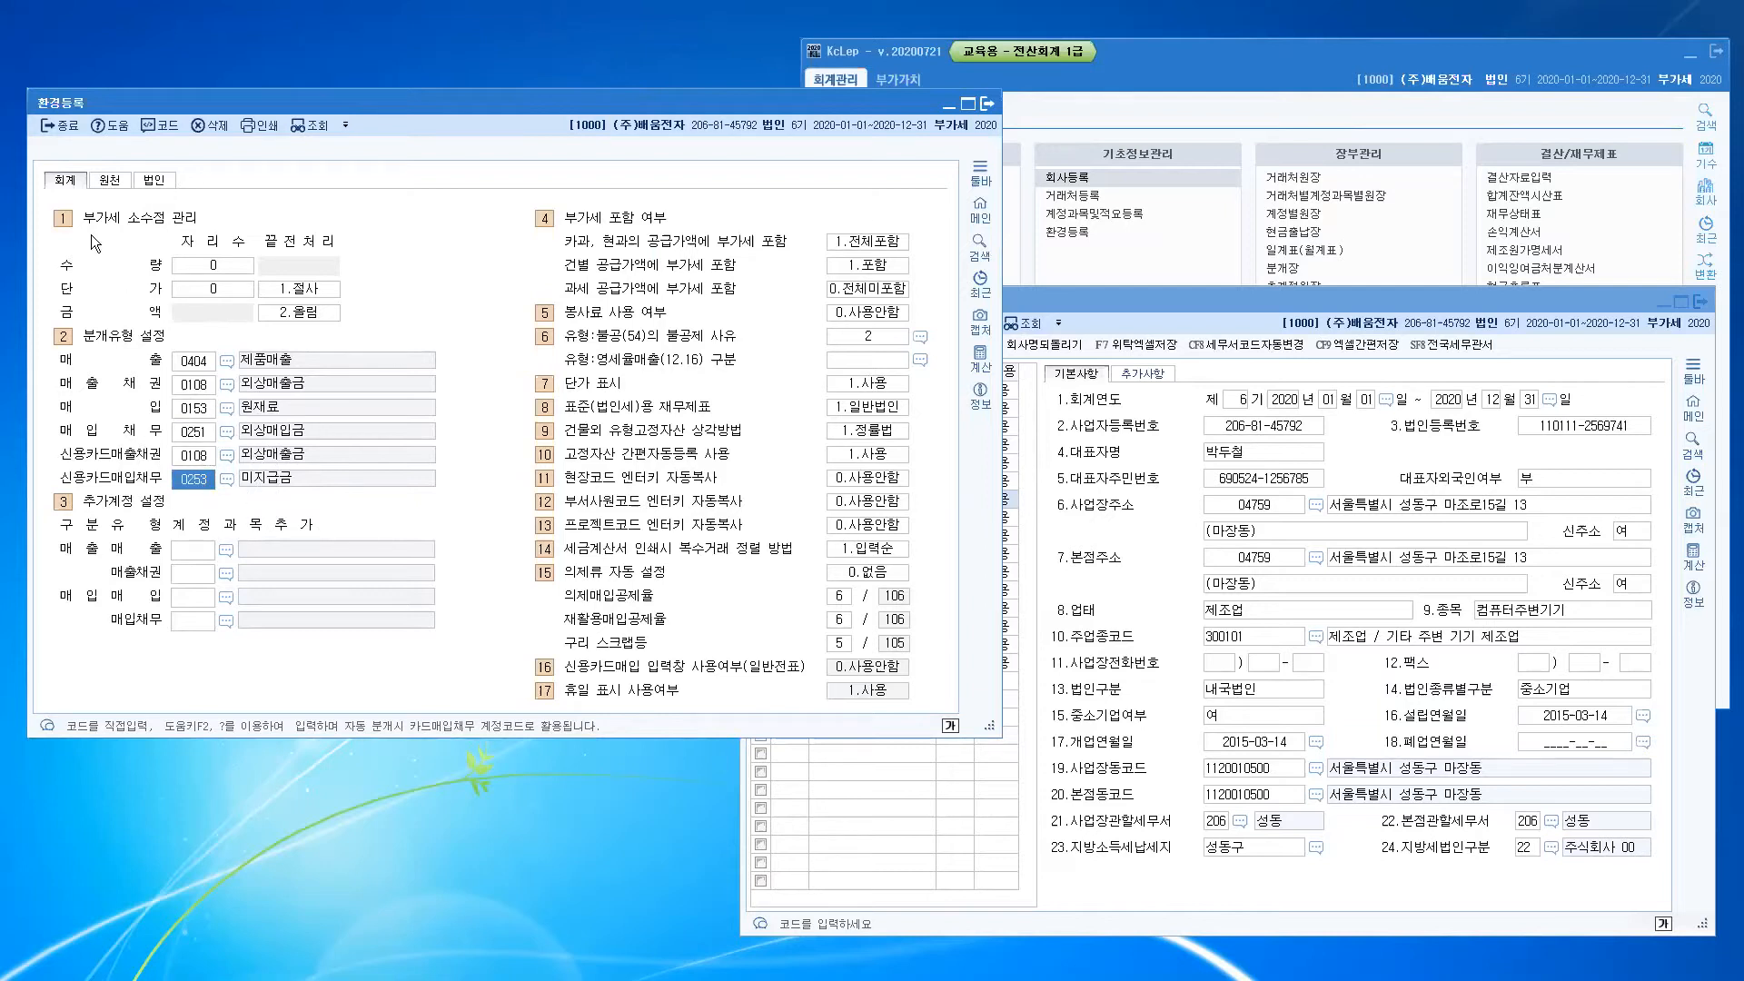
Step: Close the 환경등록 and 회사등록 windows
{"action": "left_click", "coordinate": [65, 129]}
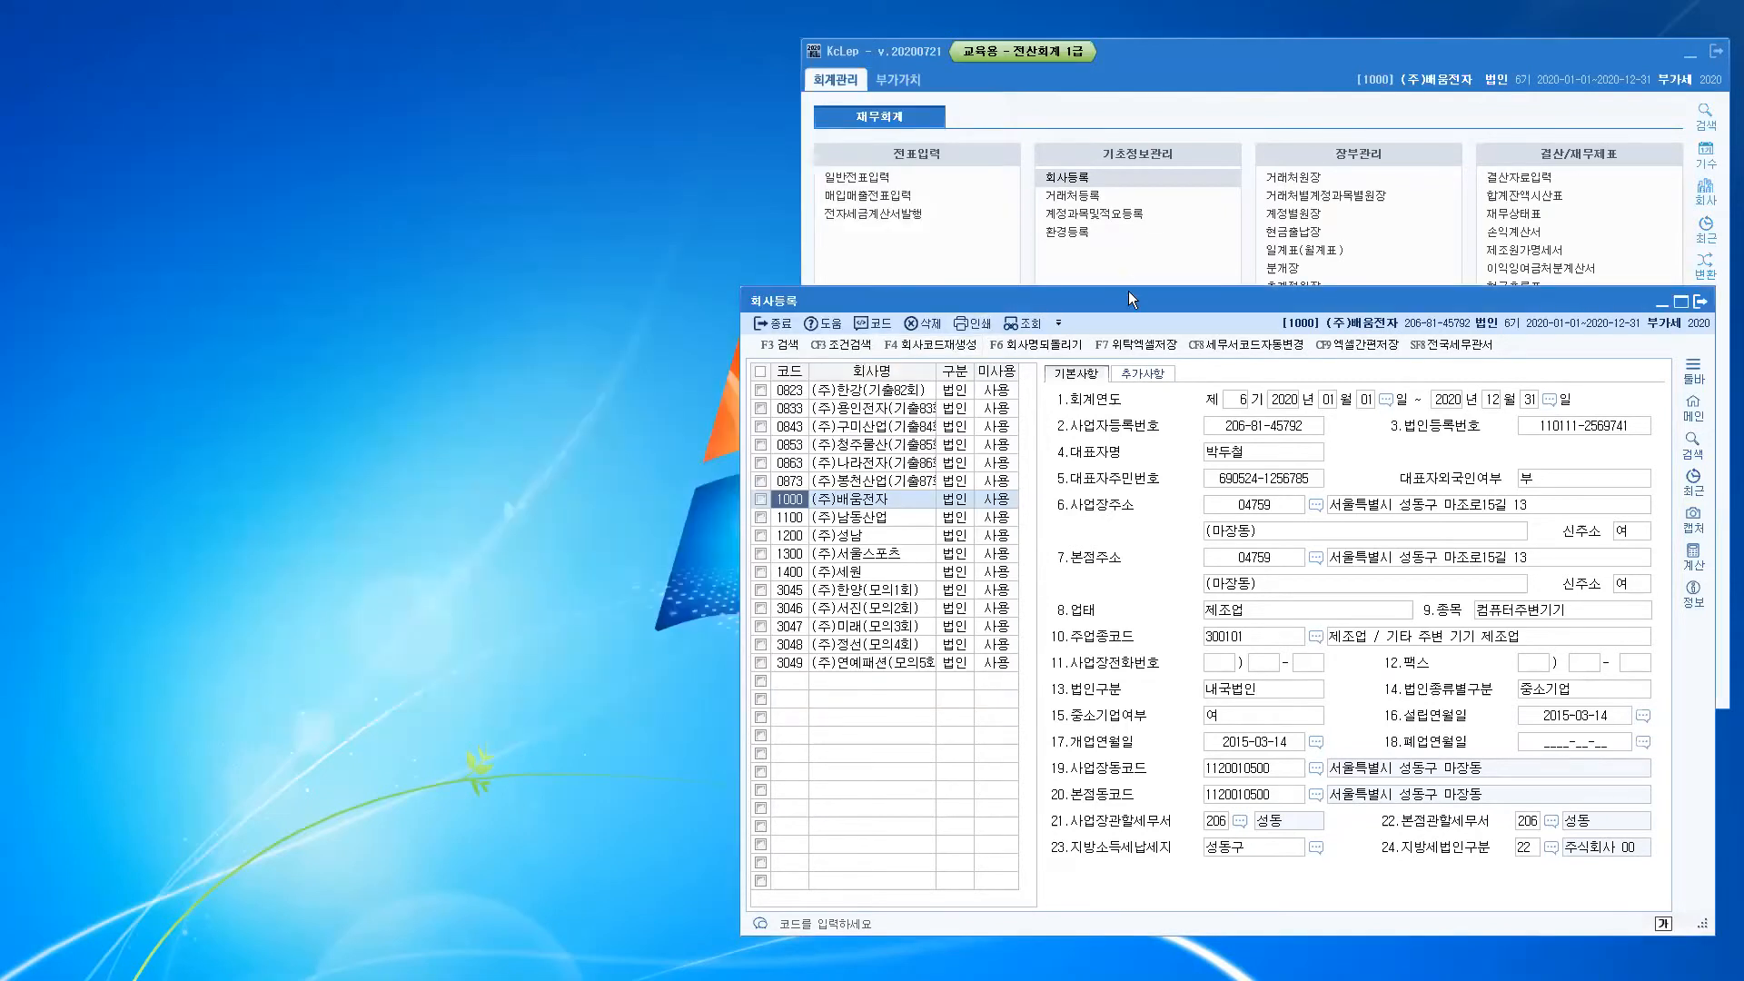
{"action": "left_click_drag", "start_coordinate": [1126, 296], "coordinate": [669, 249]}
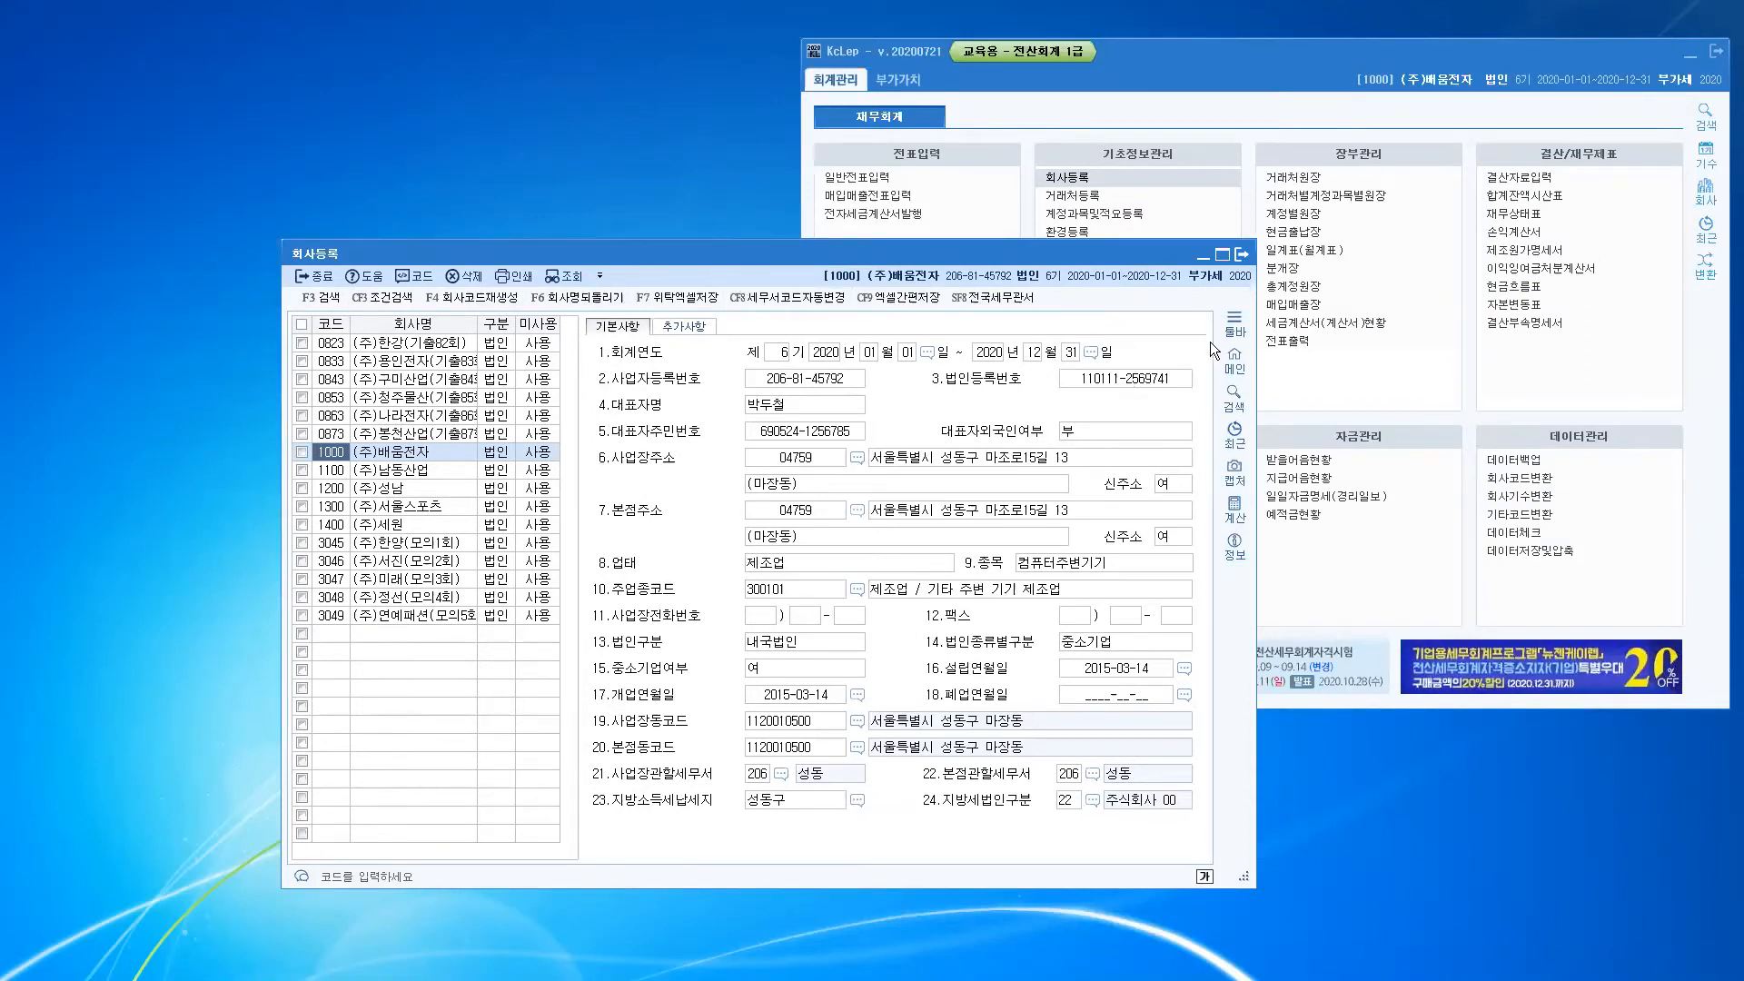
{"action": "left_click", "coordinate": [1240, 257]}
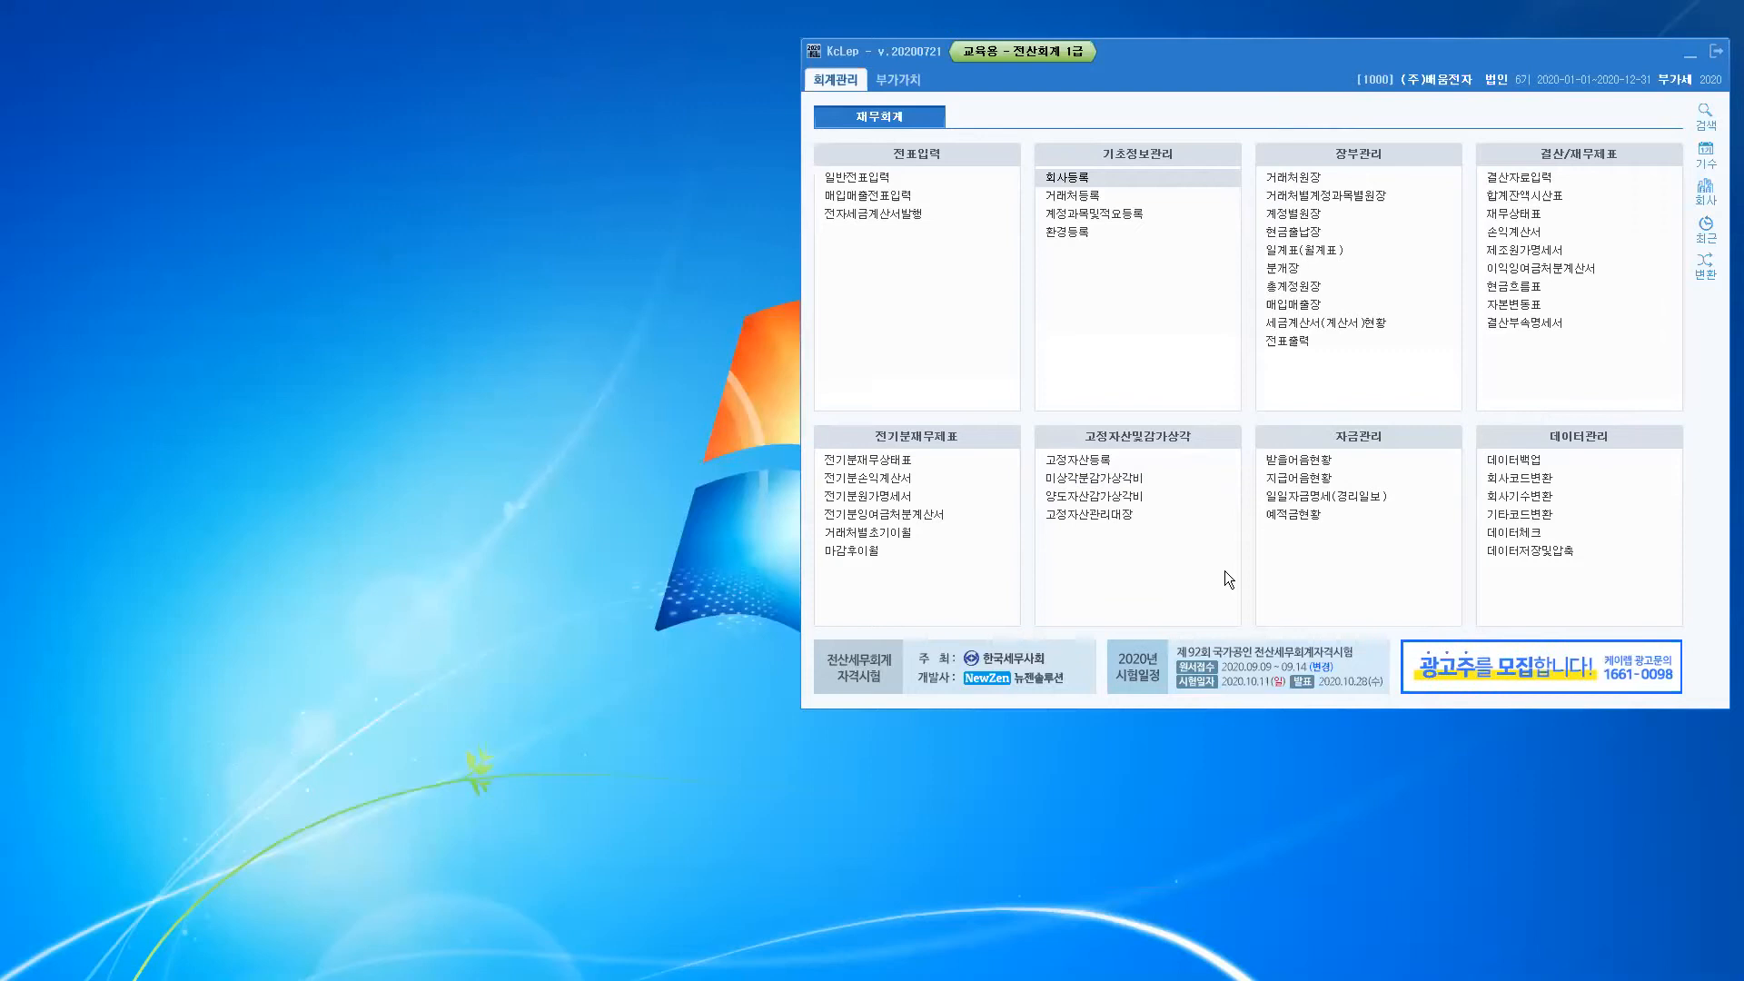
Step: Open 매입매출전표입력 and list the vouchers for month 01 of 2020, leaving the day blank
{"action": "left_click", "coordinate": [912, 154]}
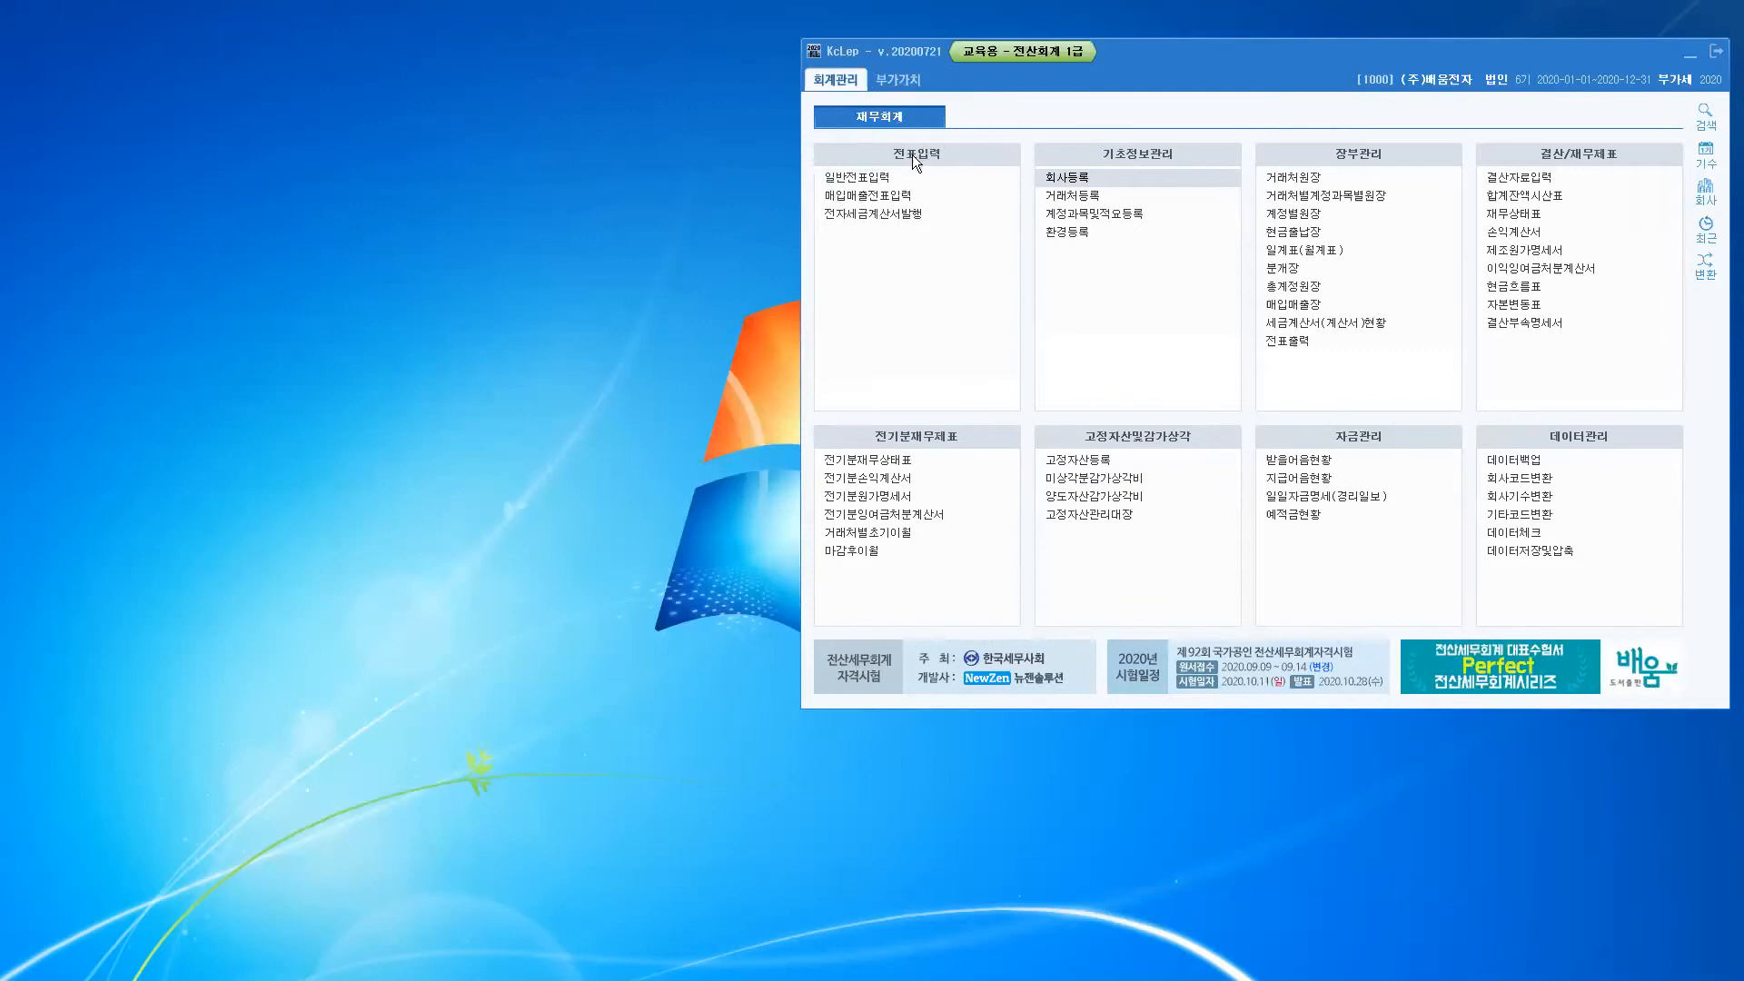
{"action": "left_click", "coordinate": [890, 201]}
{"action": "key", "text": "ctrl"}
{"action": "key", "text": "ctrl"}
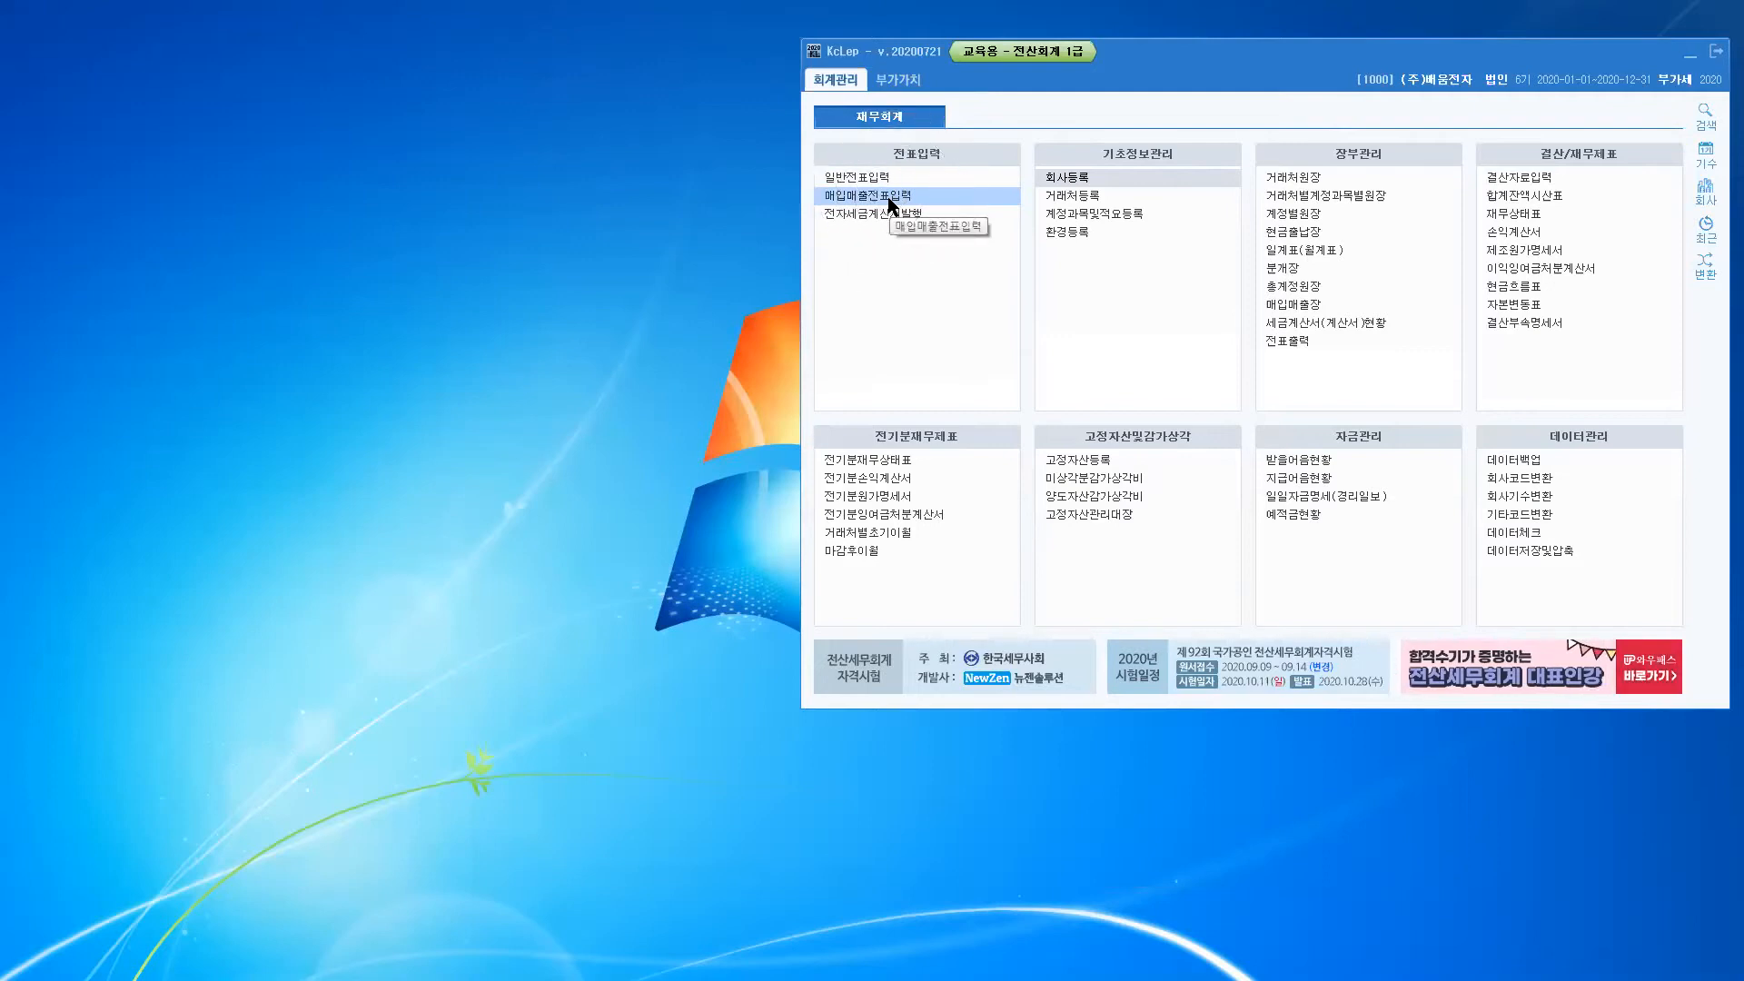
{"action": "left_click", "coordinate": [888, 198]}
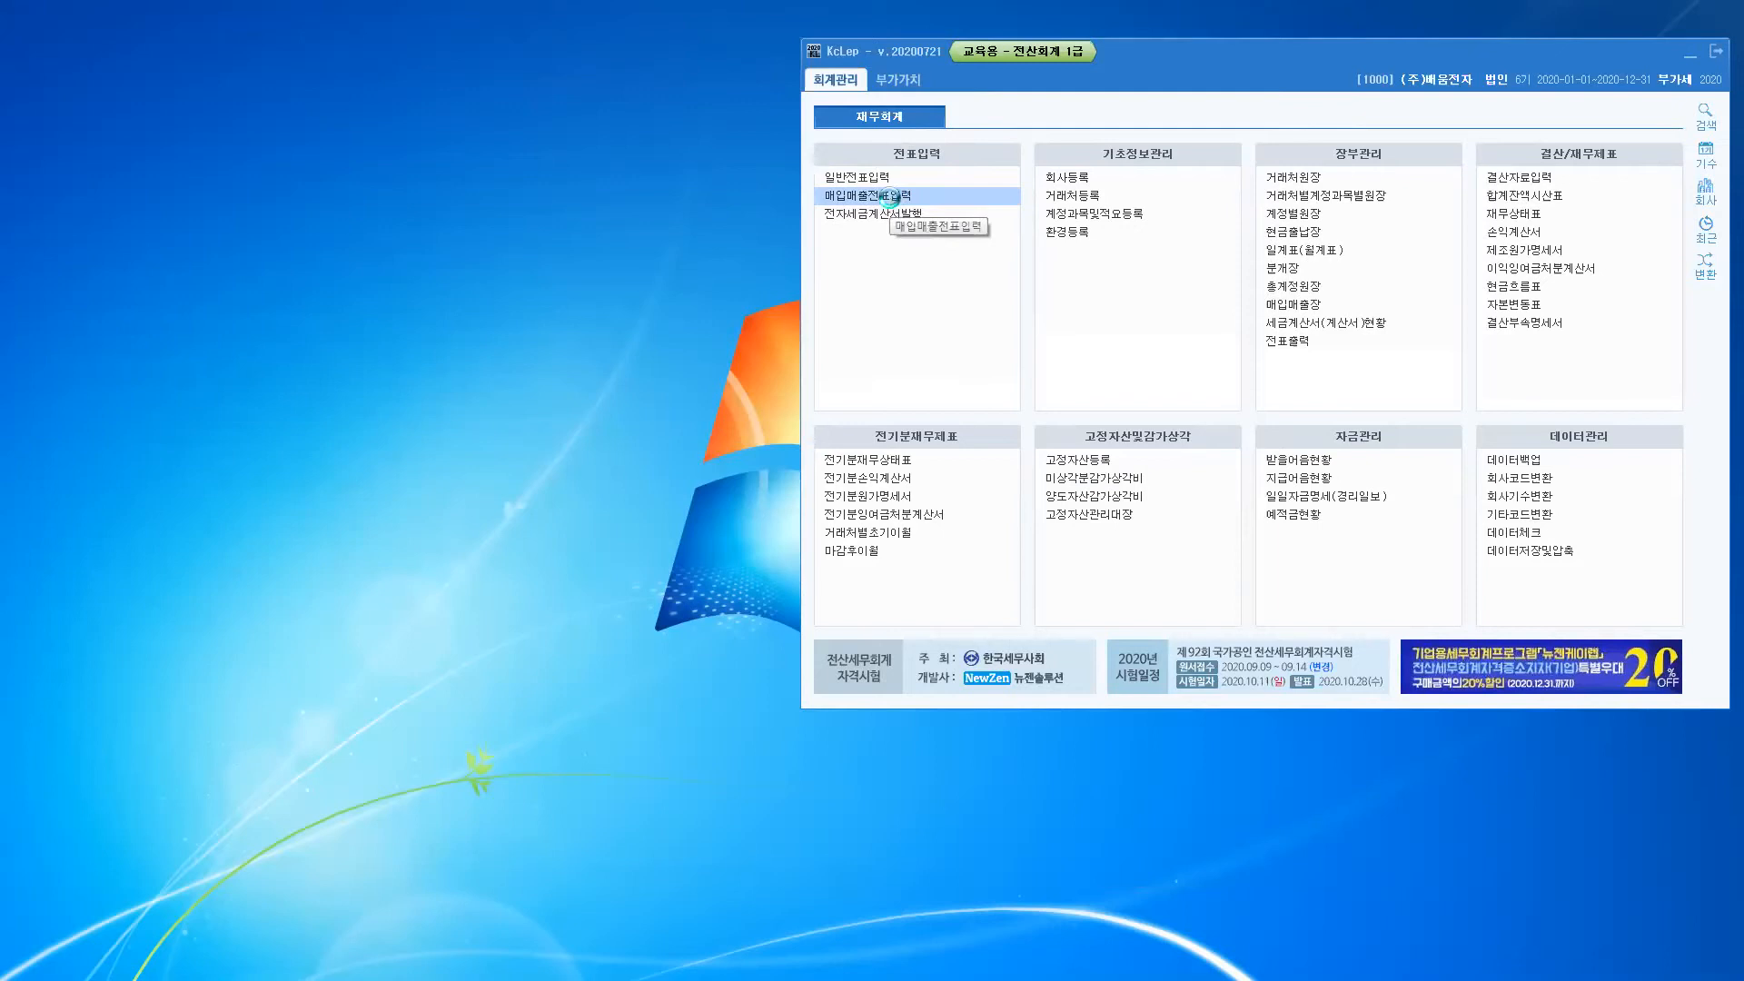
{"action": "left_click_drag", "start_coordinate": [999, 127], "coordinate": [1032, 124]}
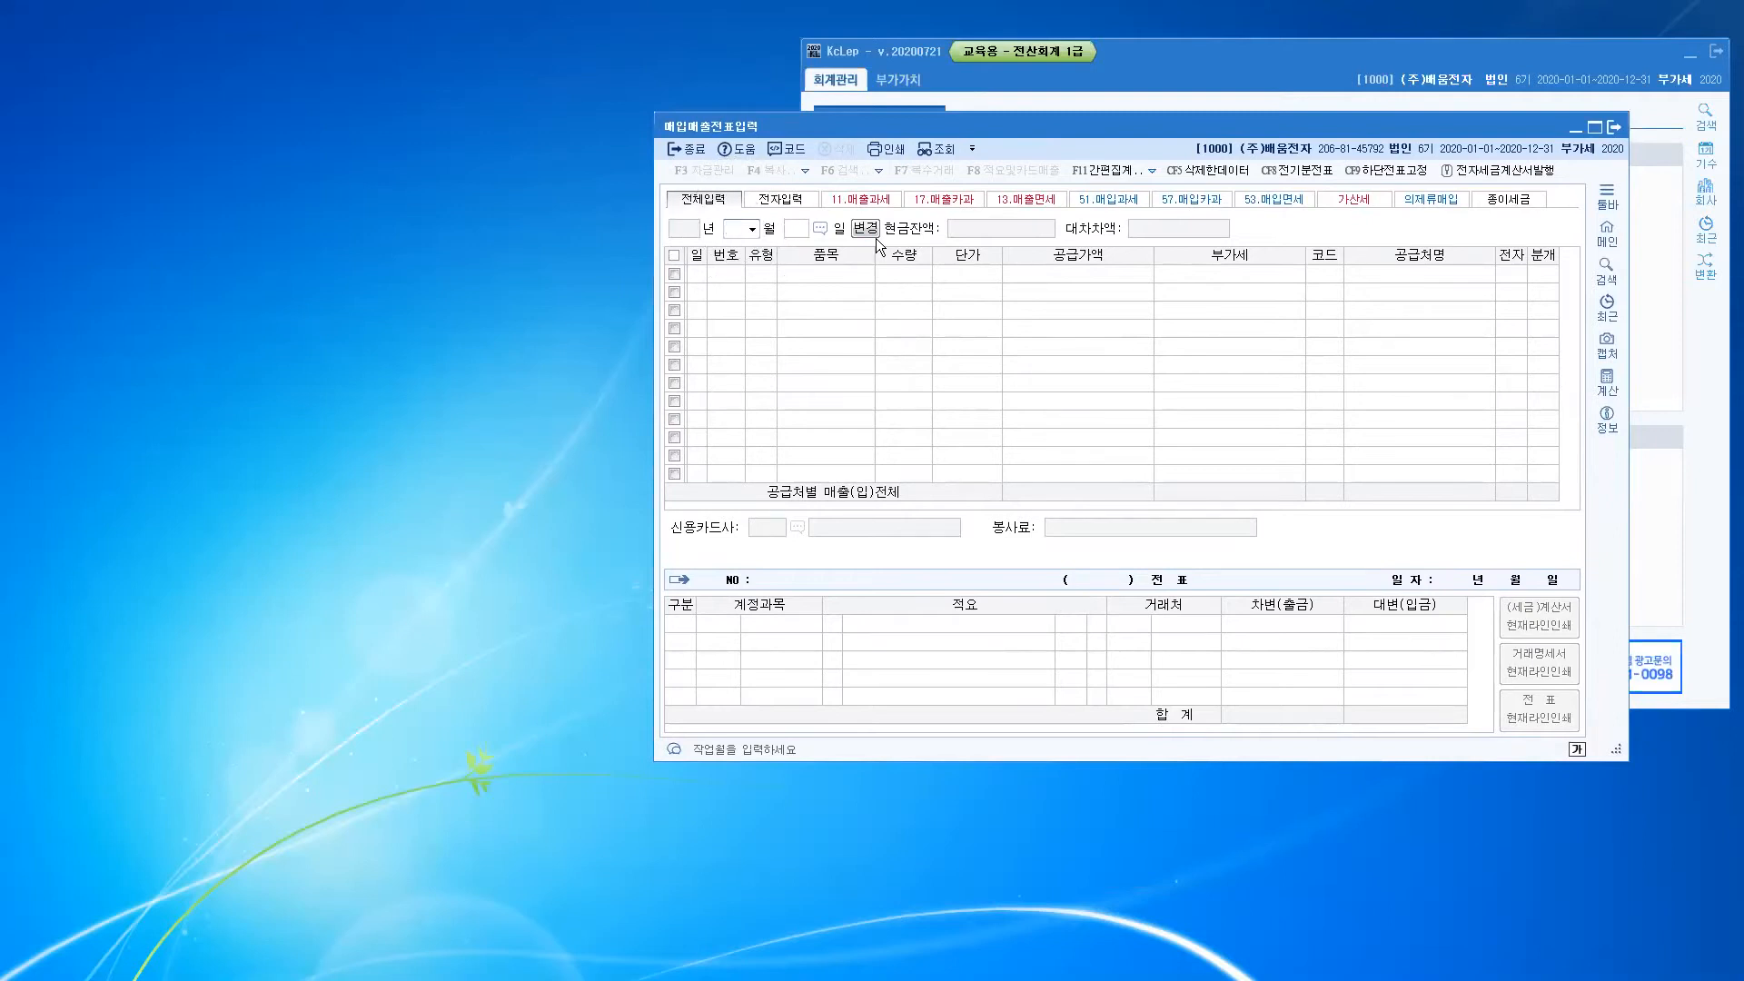
{"action": "type", "text": "01"}
{"action": "key", "text": "Return"}
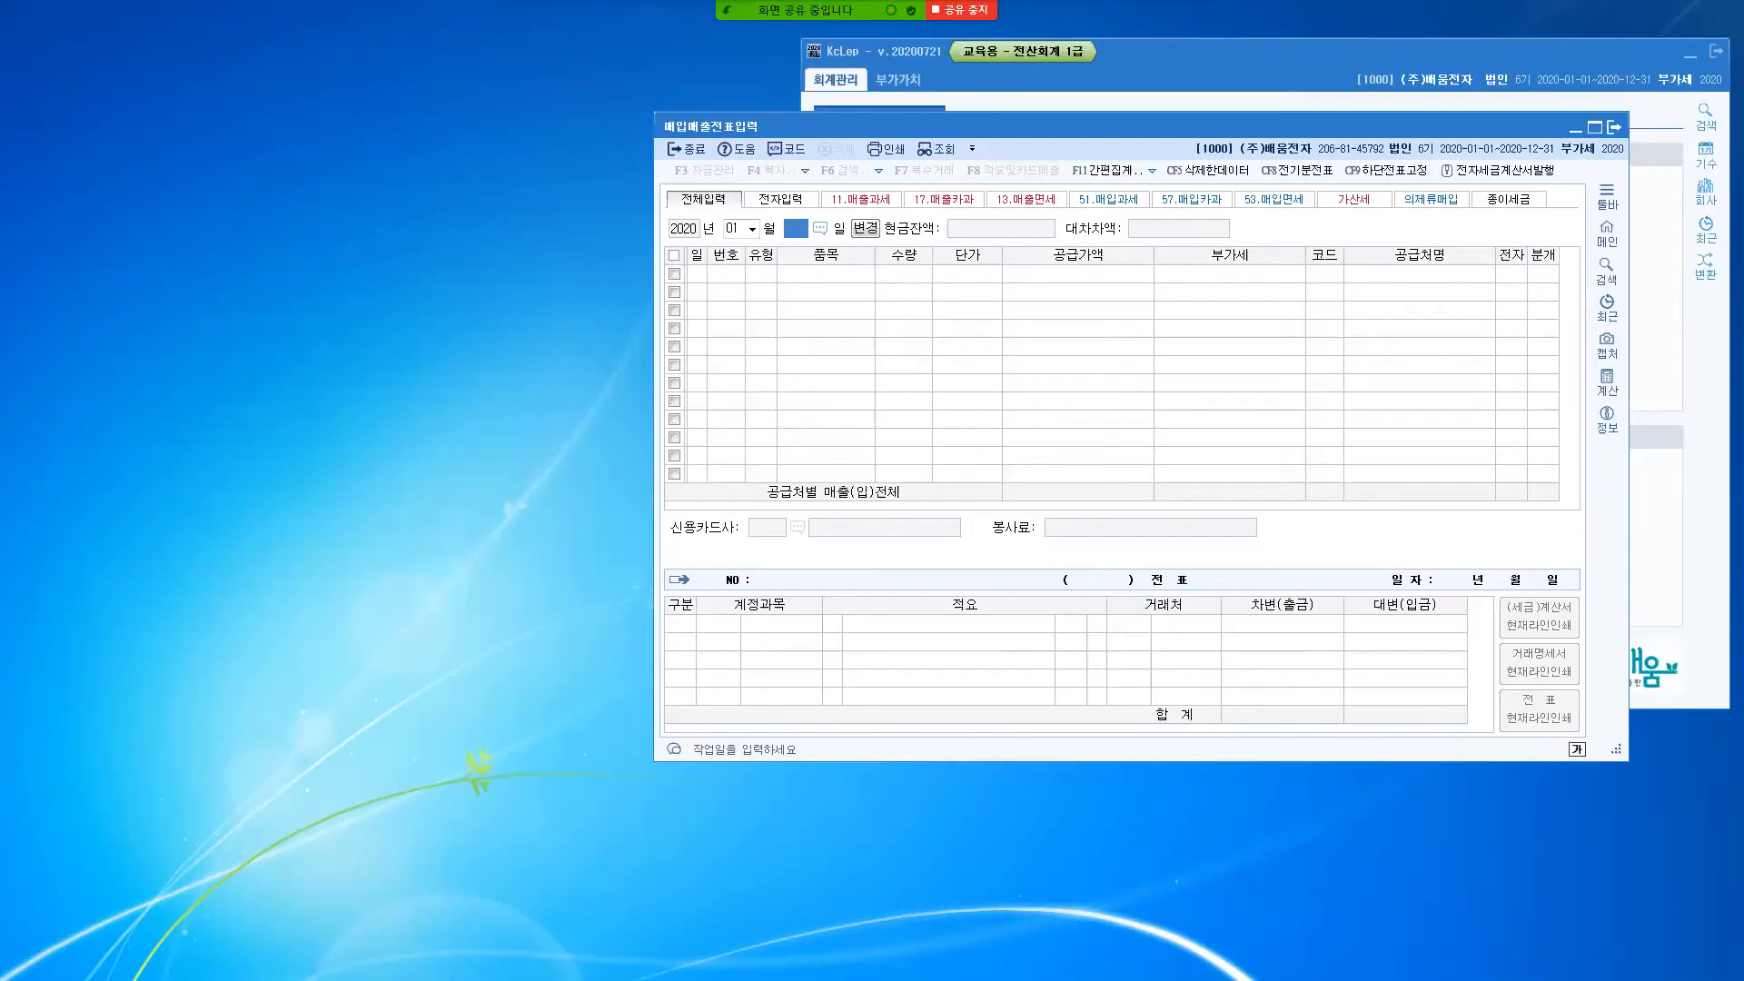
{"action": "key", "text": "Return"}
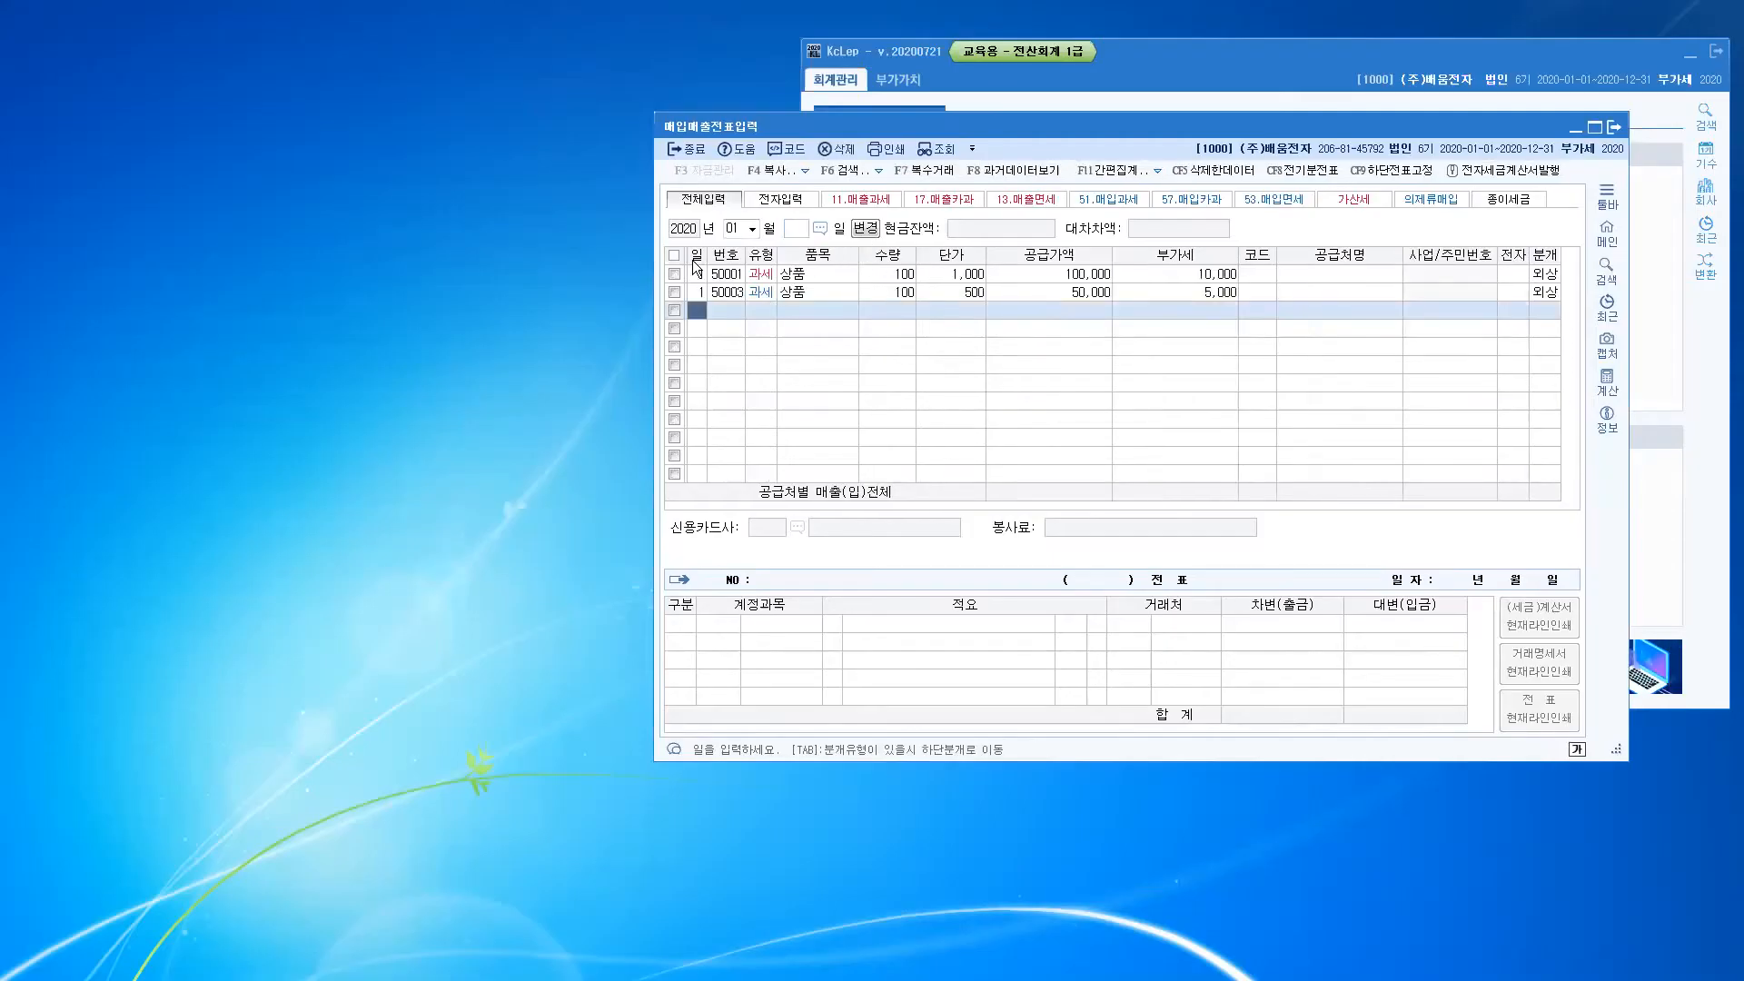
Step: Start a new voucher line on the empty row with 일 2, 유형 11 (과세) and 품목 제품
{"action": "left_click", "coordinate": [694, 313]}
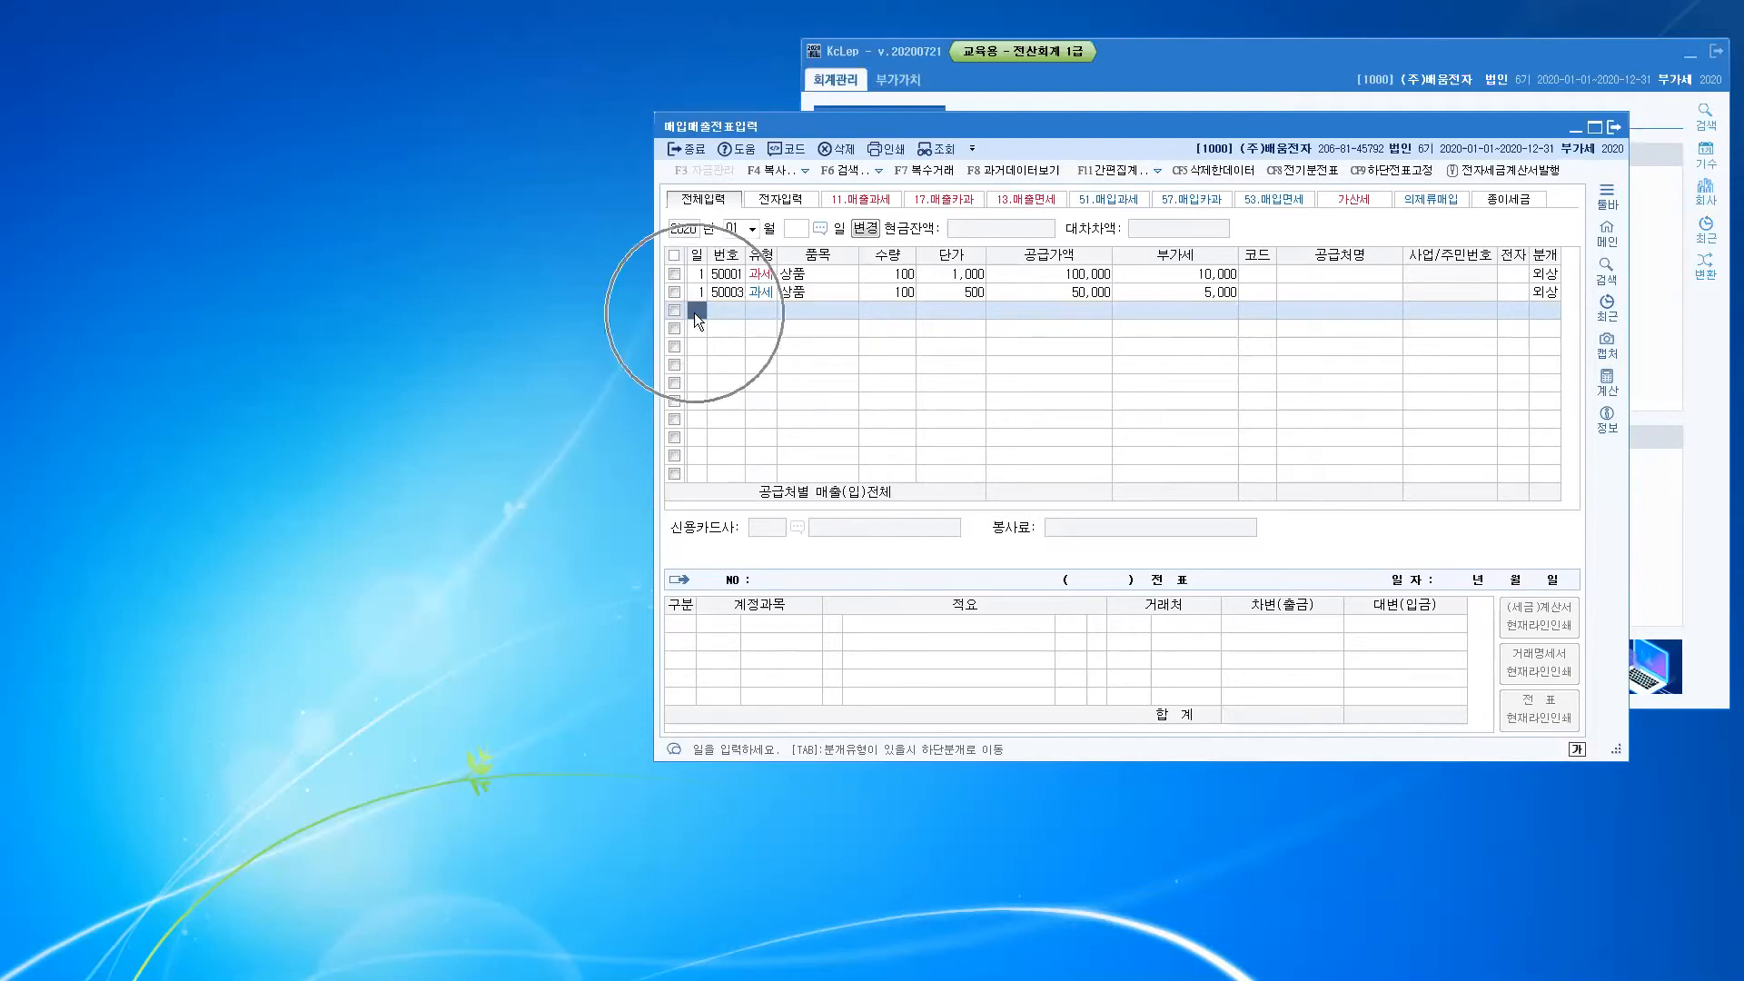
{"action": "left_click", "coordinate": [798, 228]}
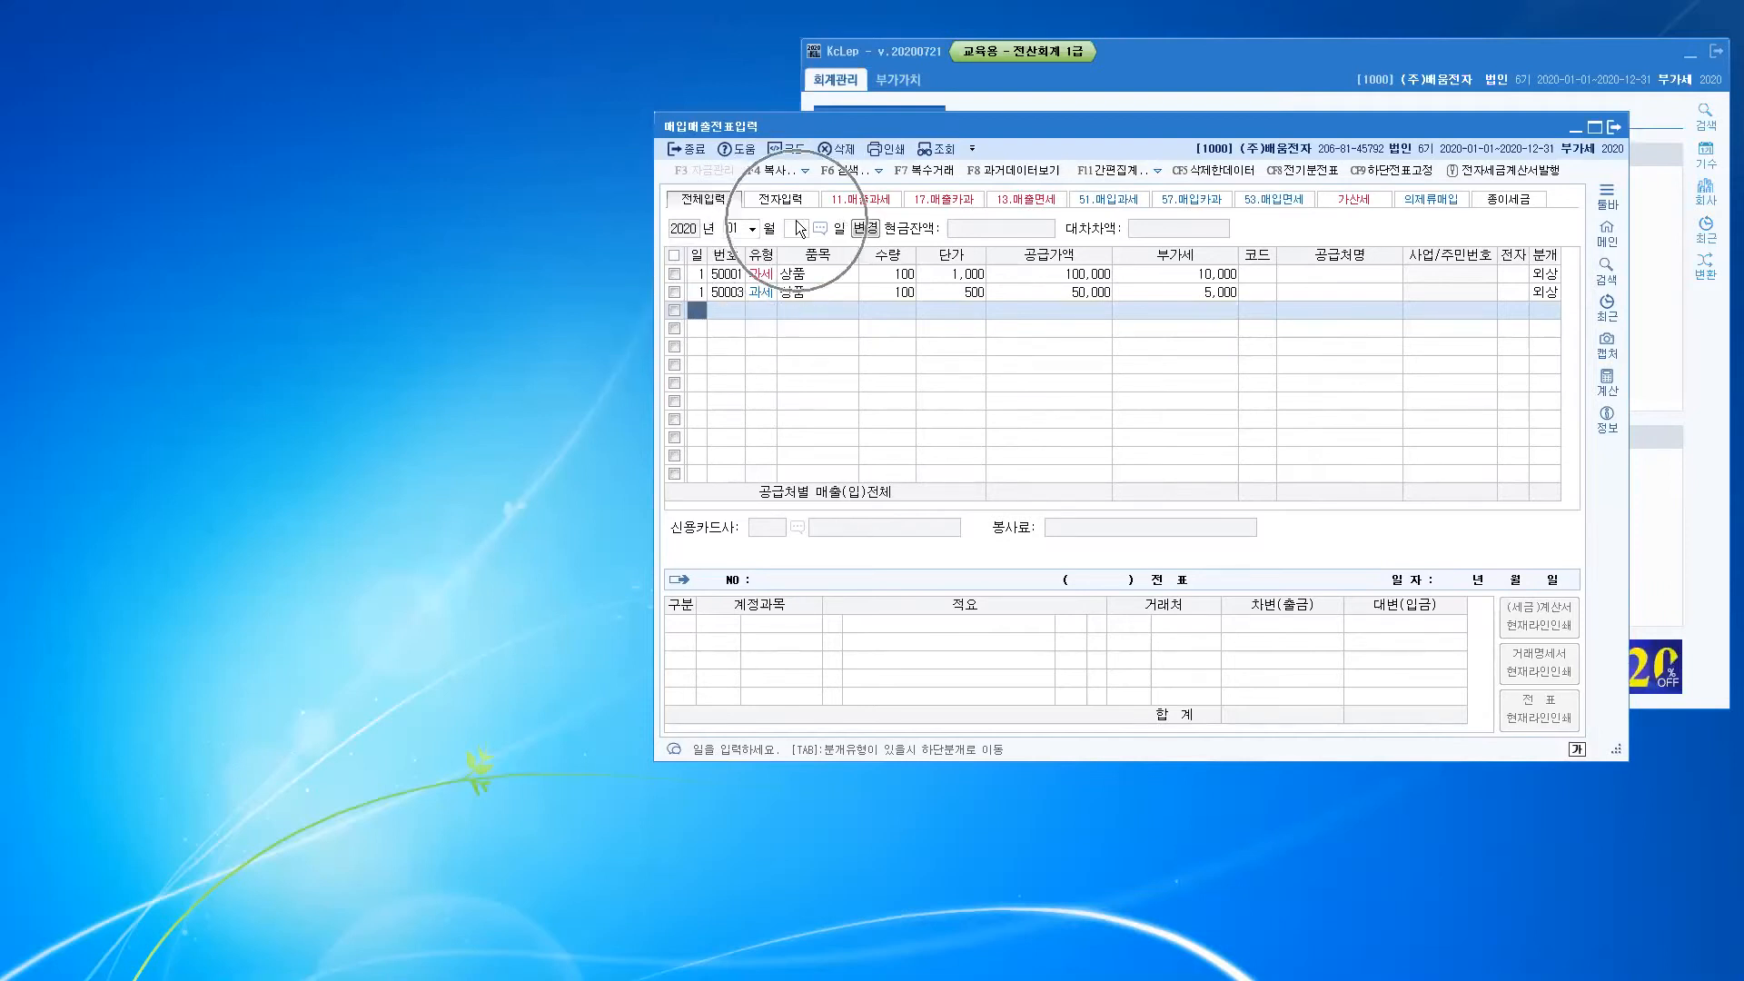
{"action": "left_click", "coordinate": [765, 258]}
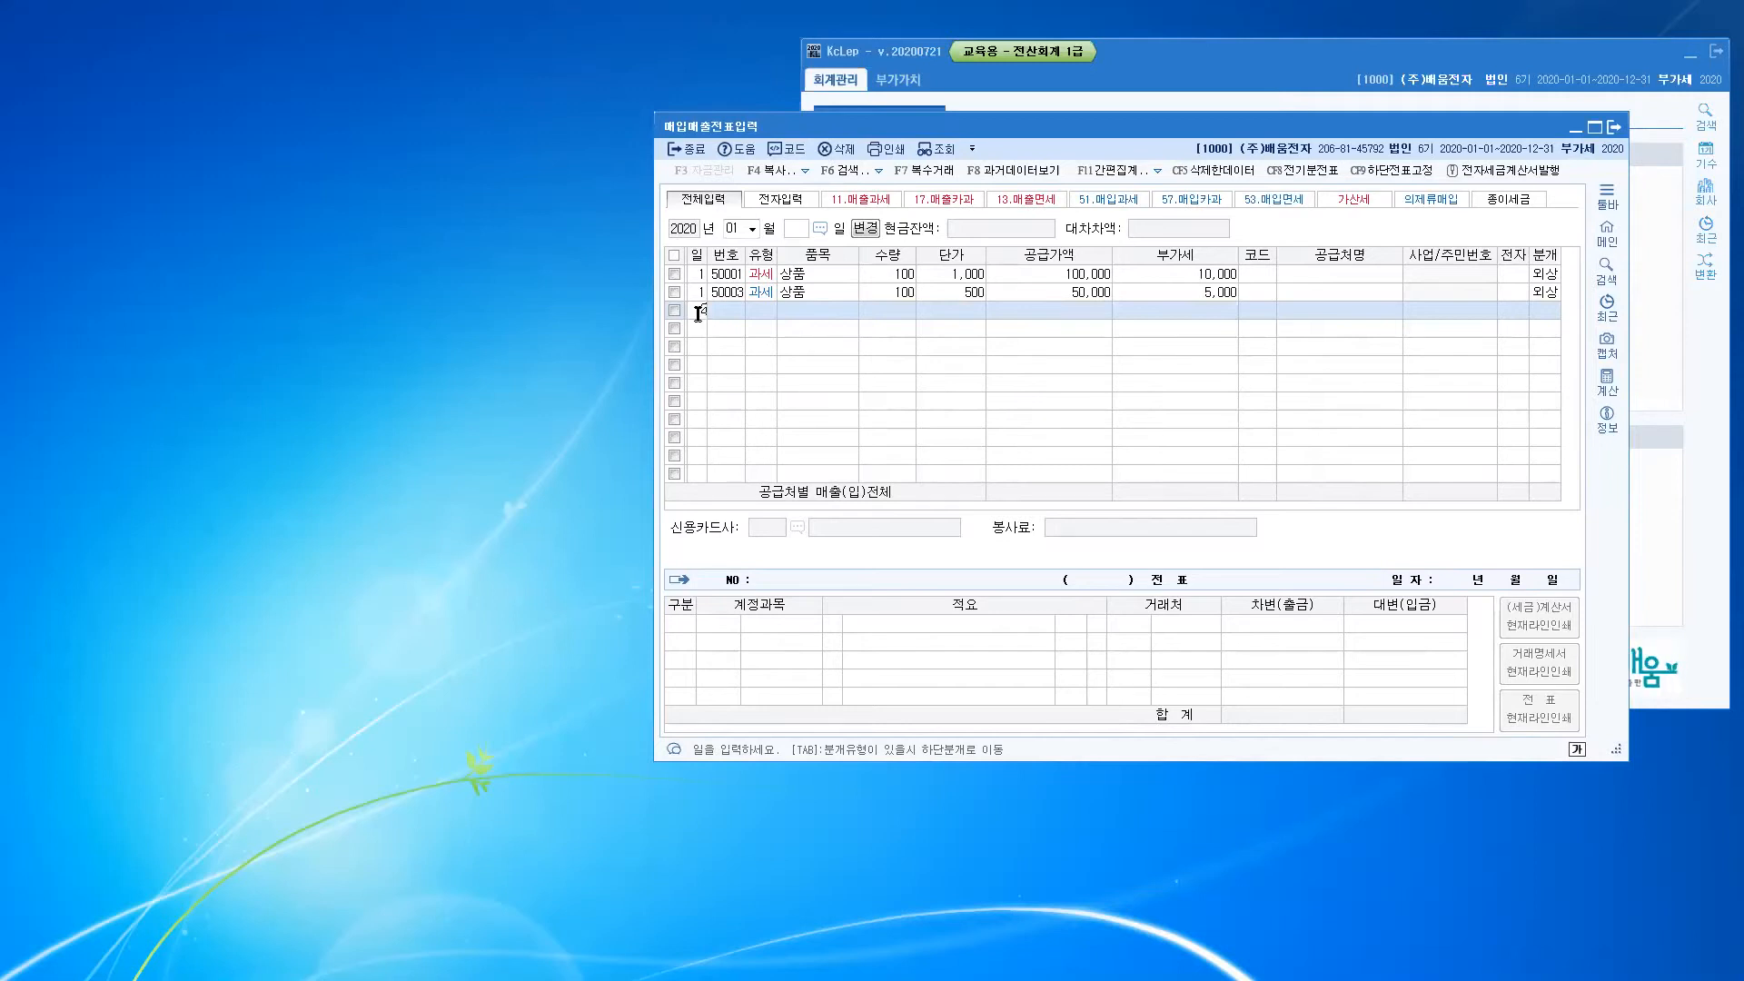
{"action": "type", "text": "2"}
{"action": "key", "text": "Return"}
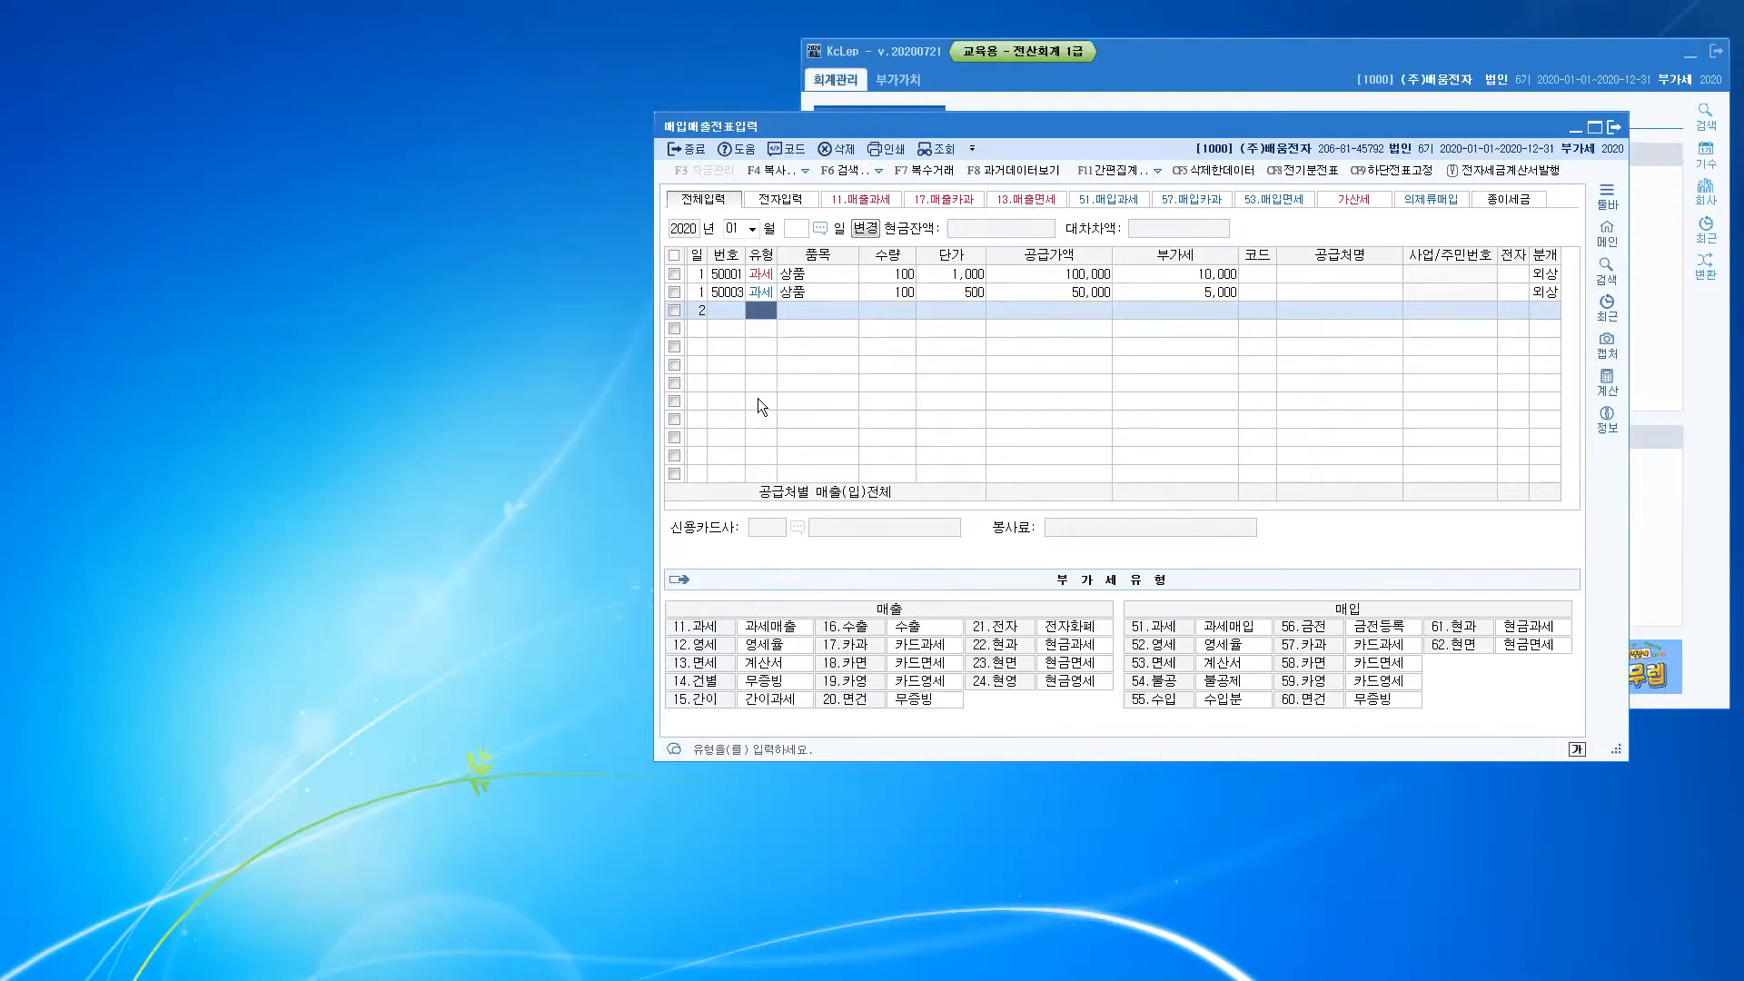
{"action": "type", "text": "11"}
{"action": "key", "text": "Return"}
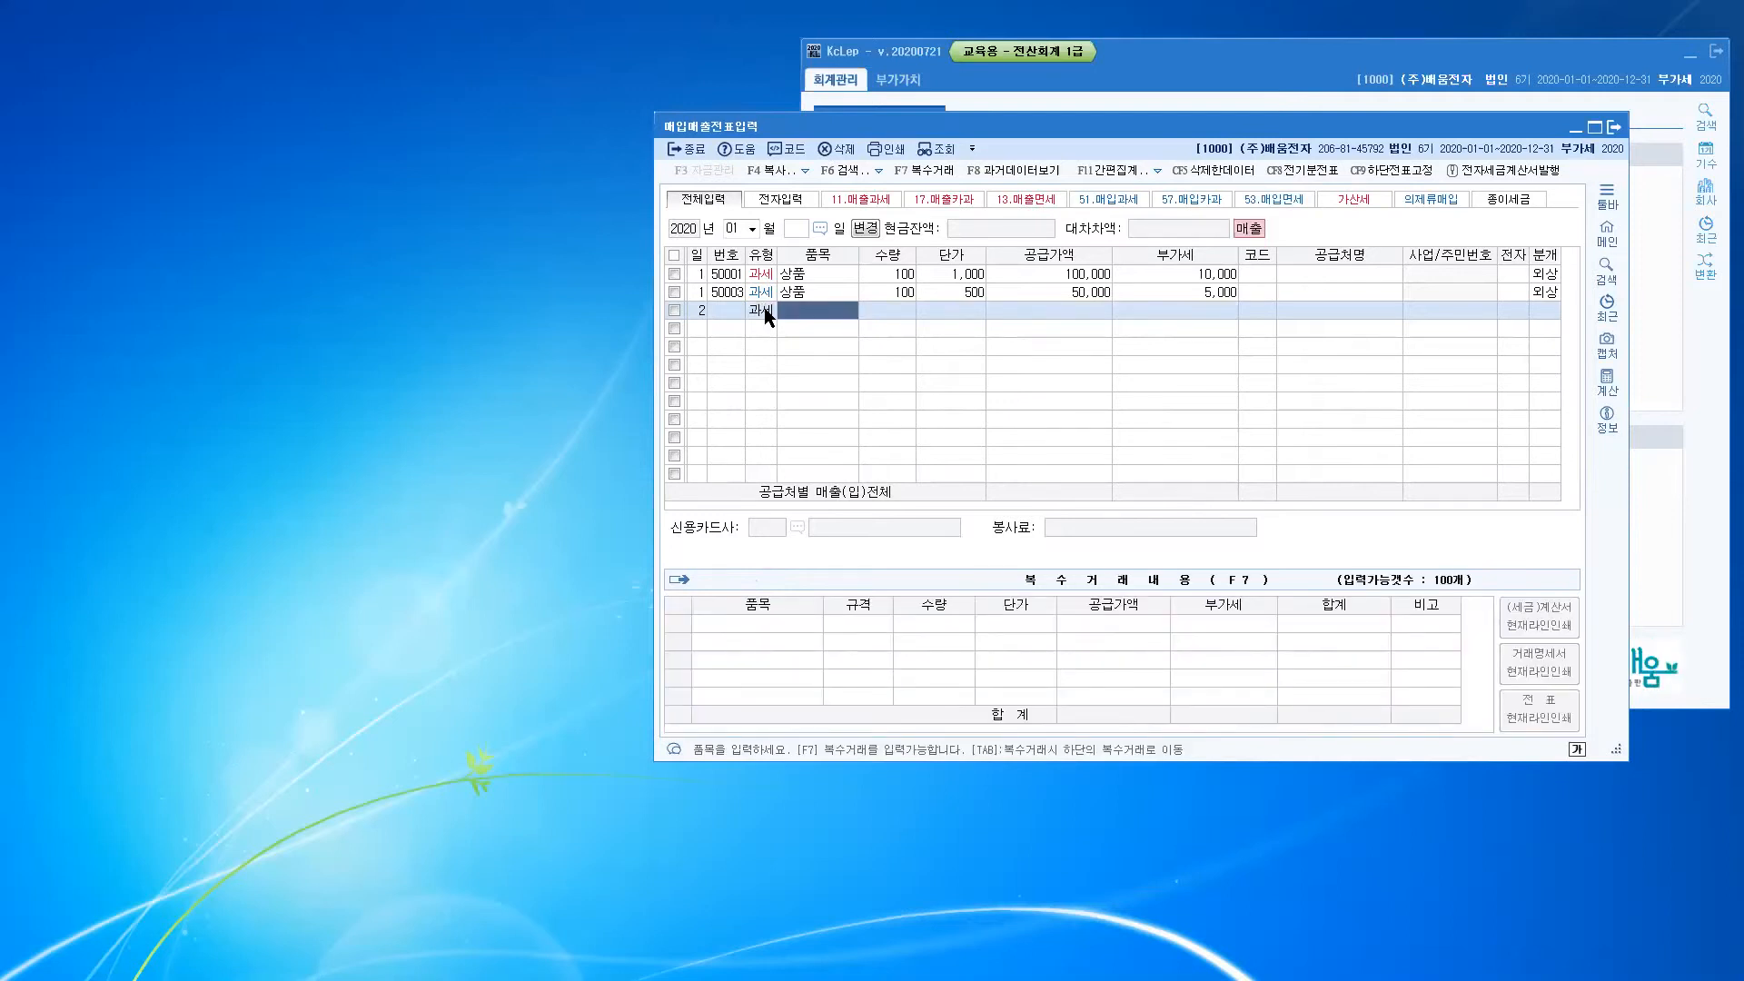
{"action": "type", "text": "제품"}
{"action": "key", "text": "Return"}
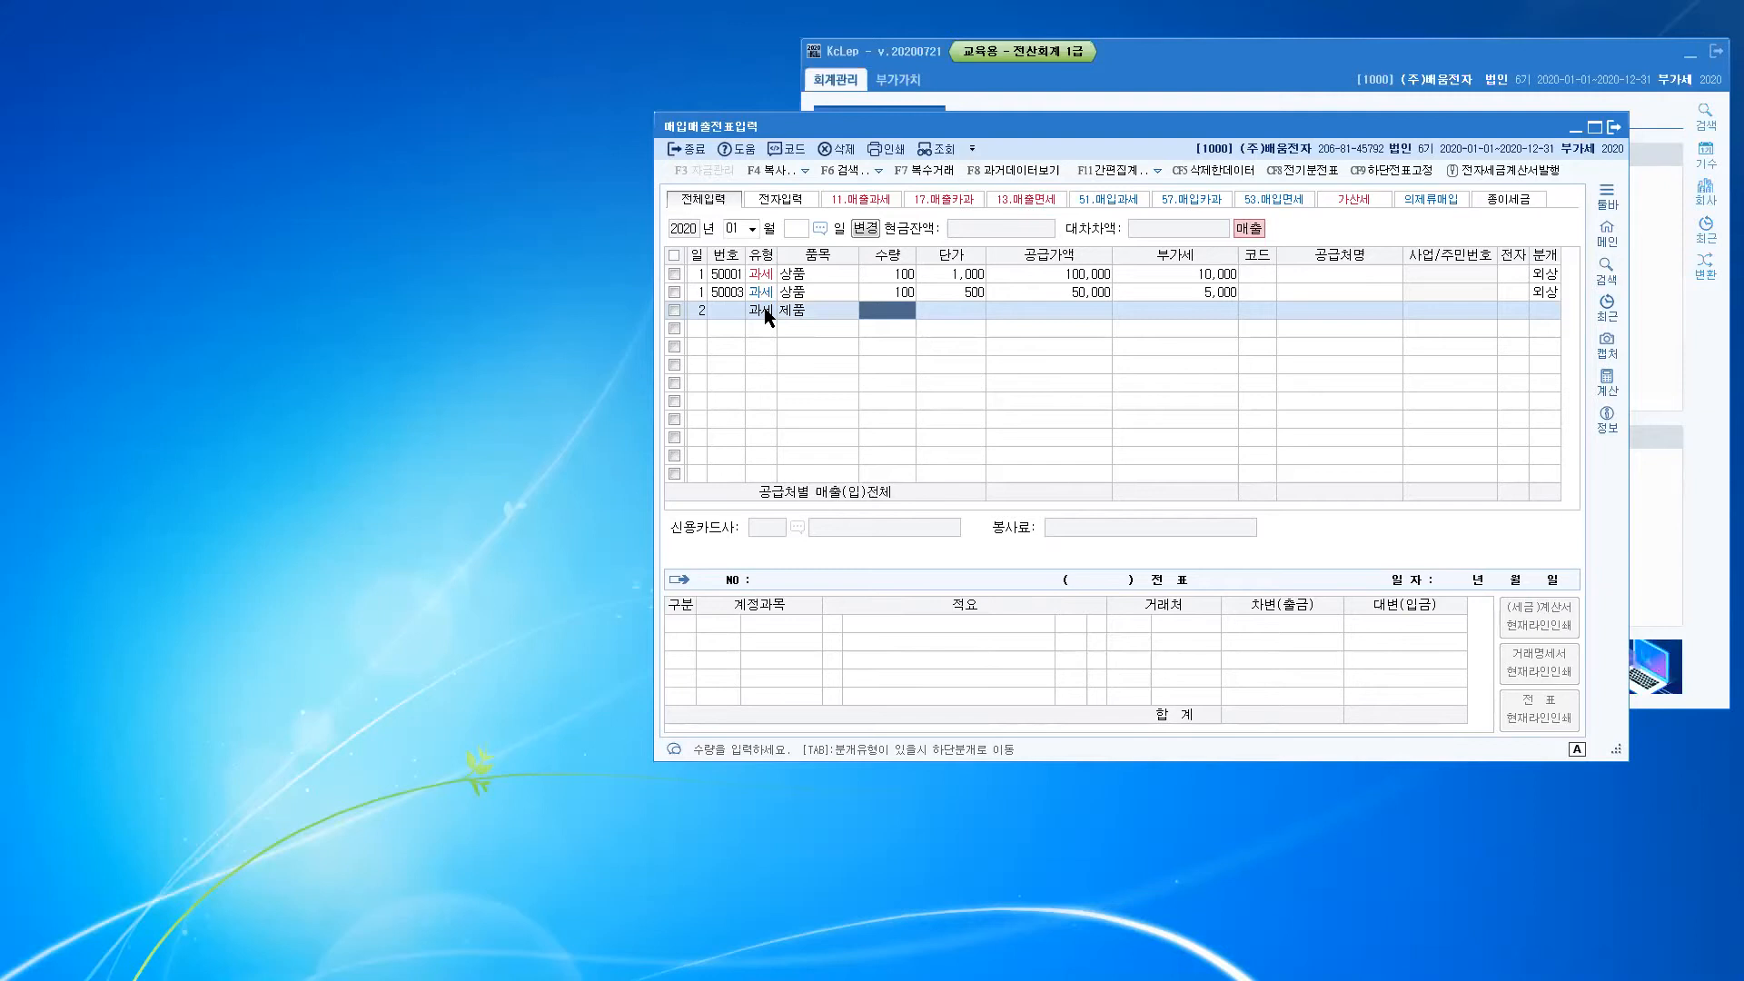
Step: Enter 수량 100 and 단가 1,000 on the day-2 제품 sales line, accepting the calculated 공급가액 and 부가세
{"action": "type", "text": "100"}
{"action": "key", "text": "Return"}
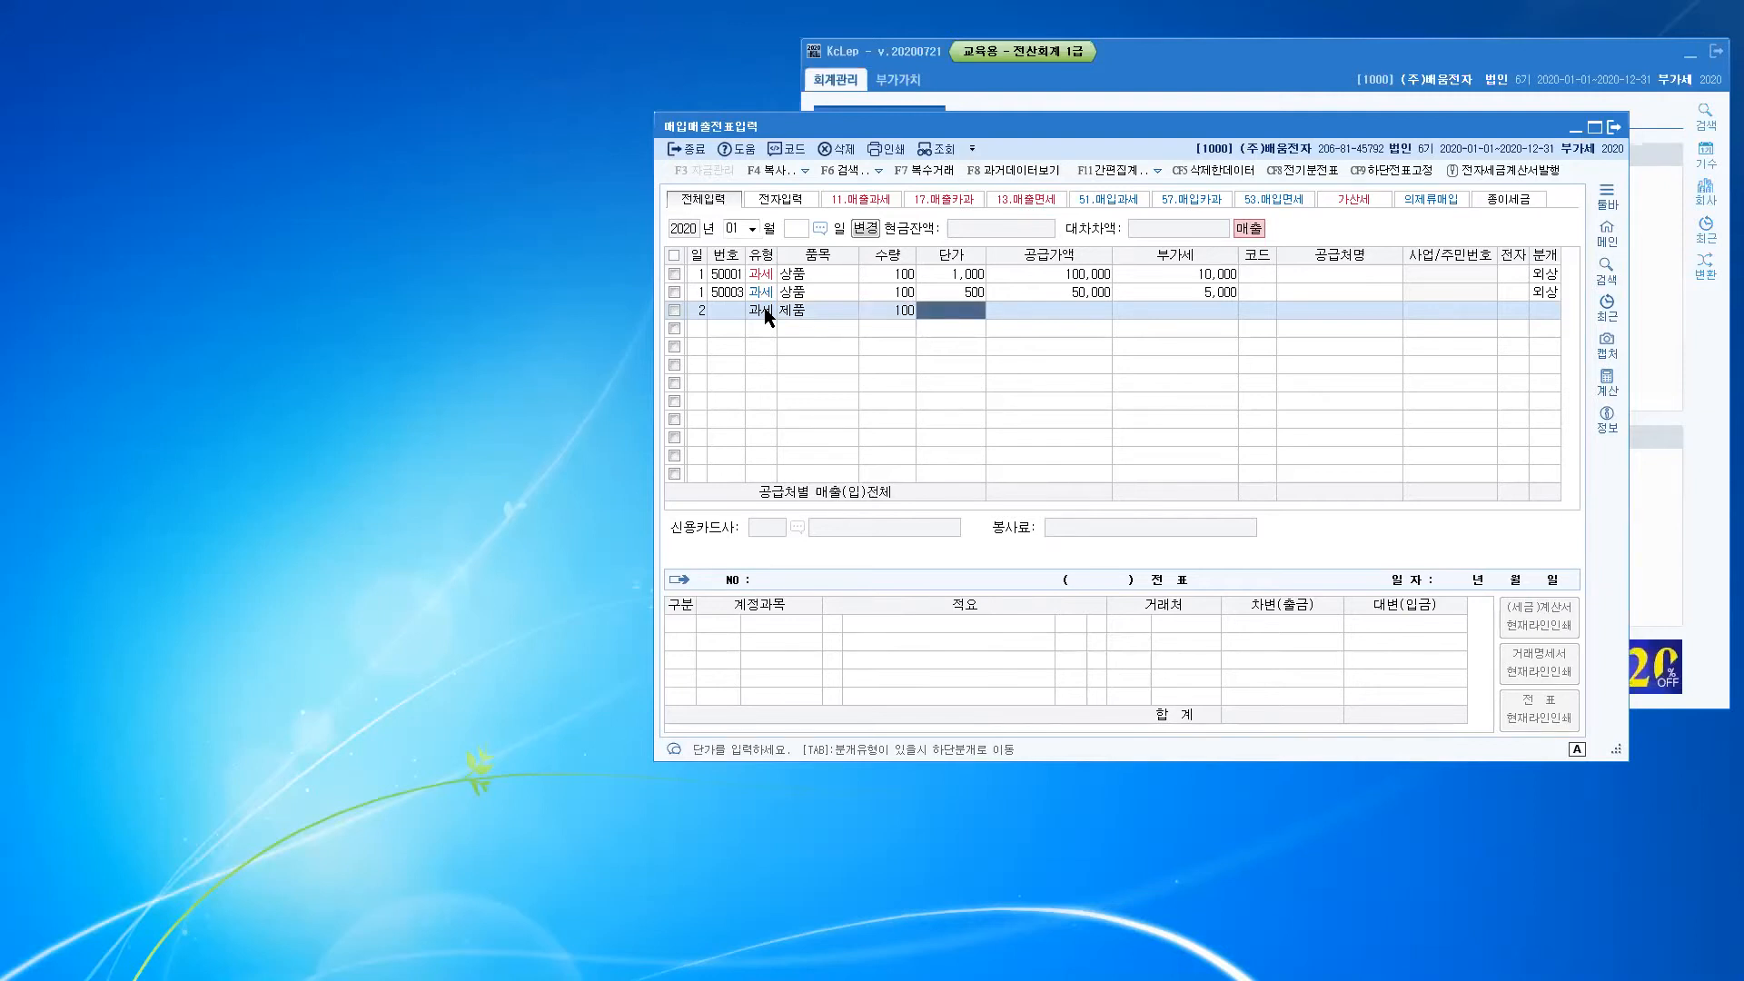
{"action": "type", "text": "1000"}
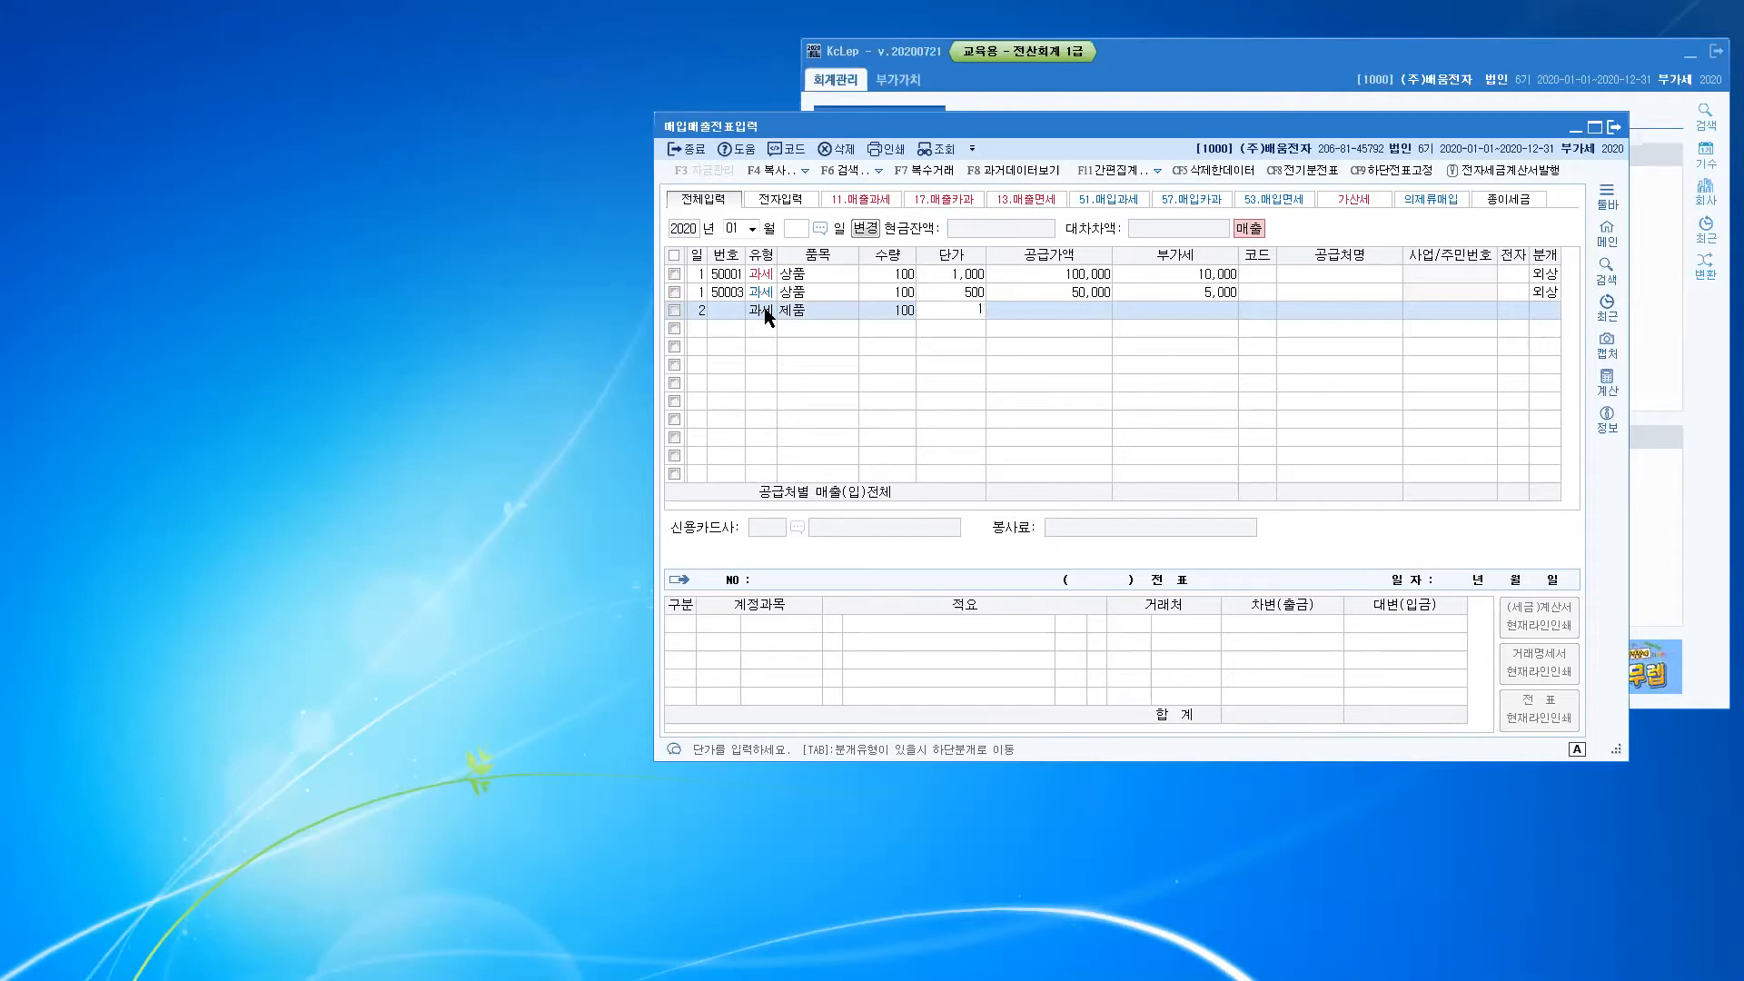
{"action": "key", "text": "Return"}
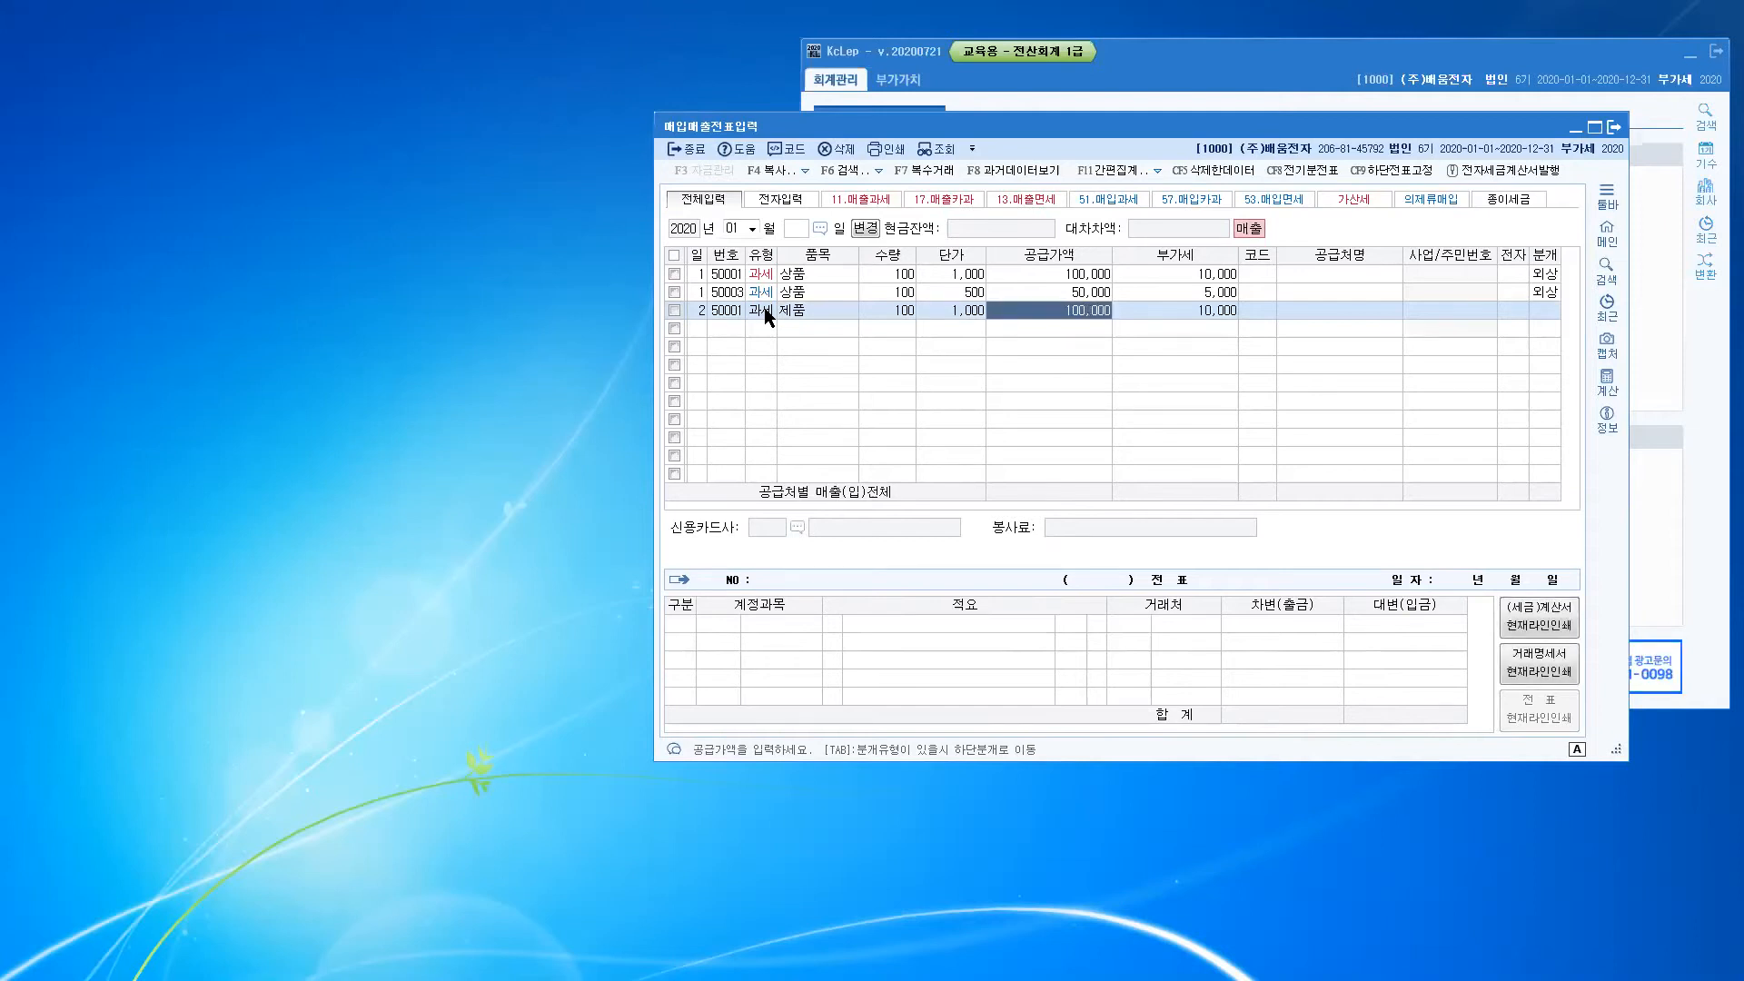
{"action": "key", "text": "Return"}
{"action": "key", "text": "Return"}
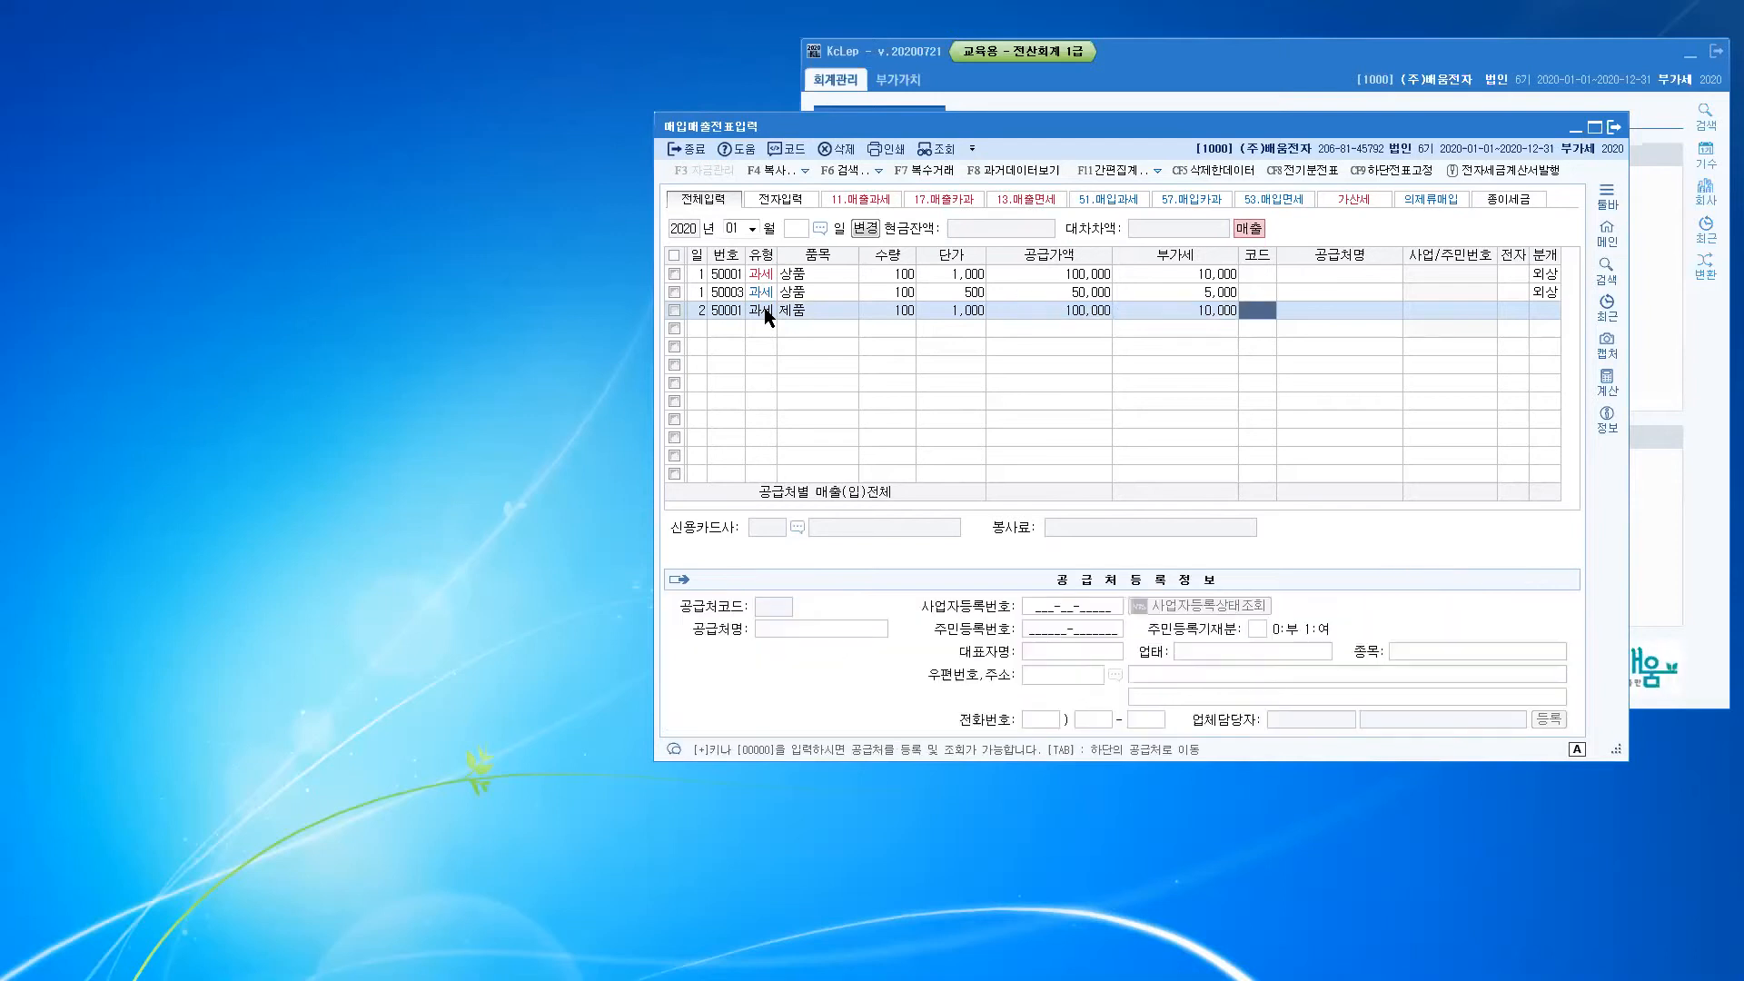
Step: Leave the 공급처 blank and set the 제품 sales line's 분개 to 2 (외상)
{"action": "key", "text": "Return"}
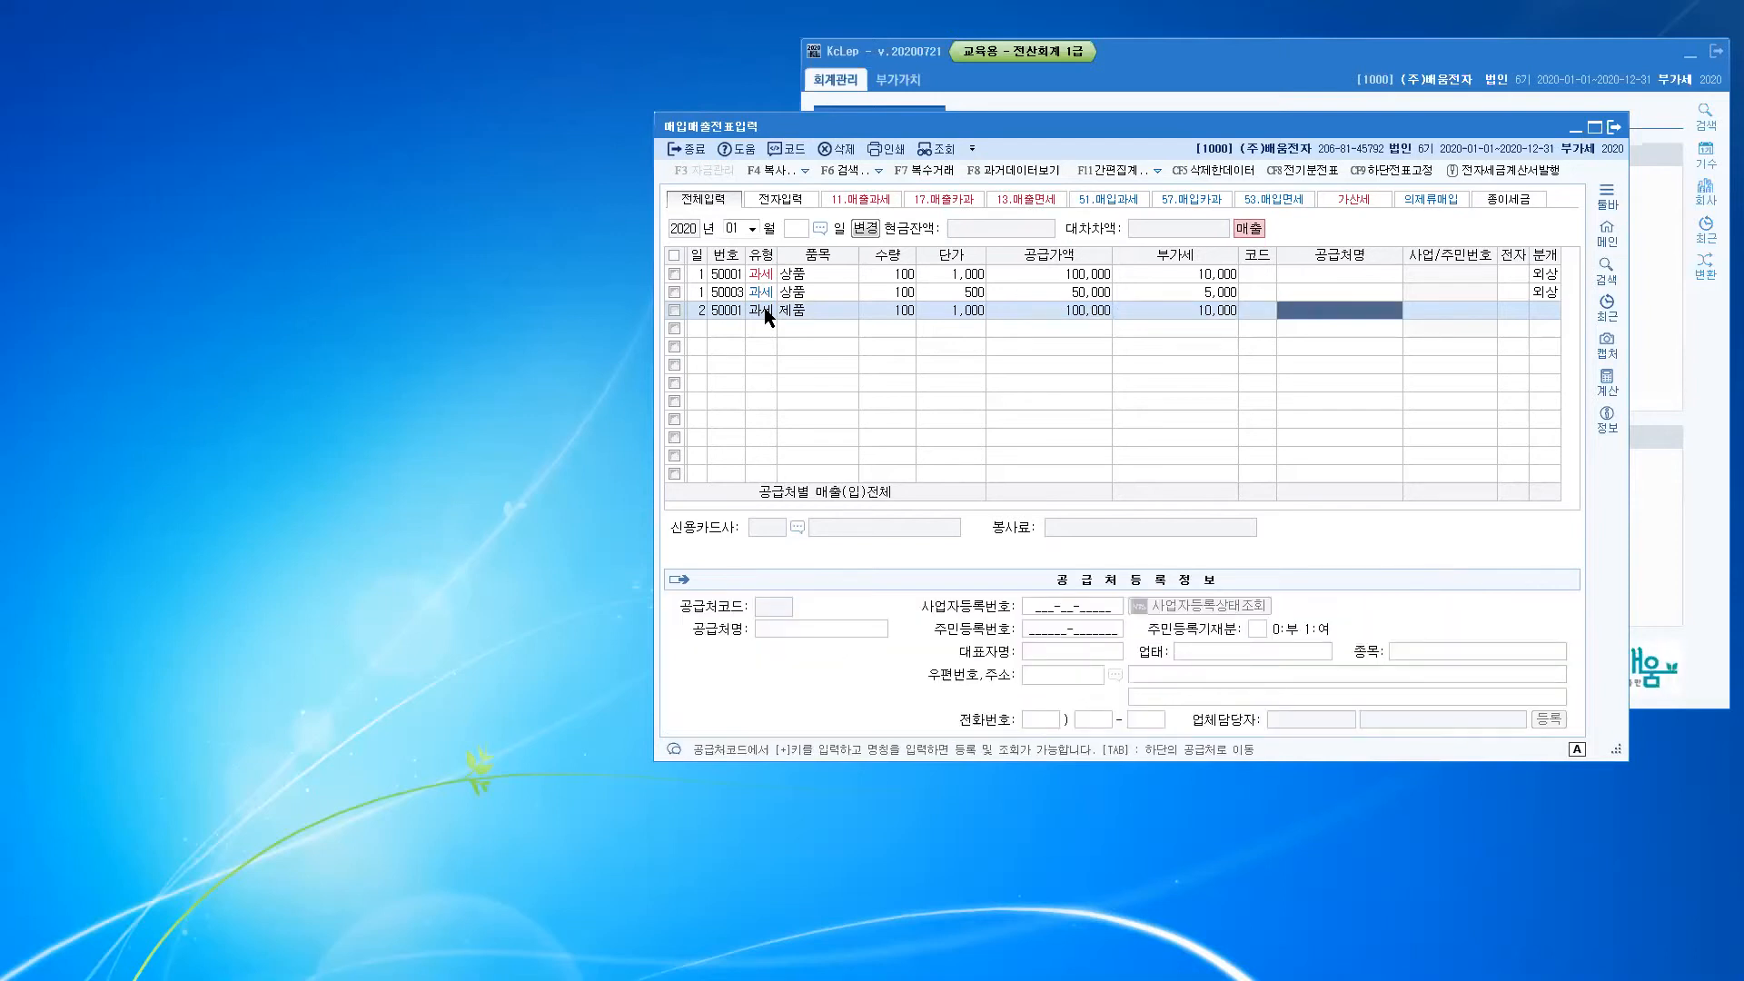
{"action": "key", "text": "Return"}
{"action": "key", "text": "Return"}
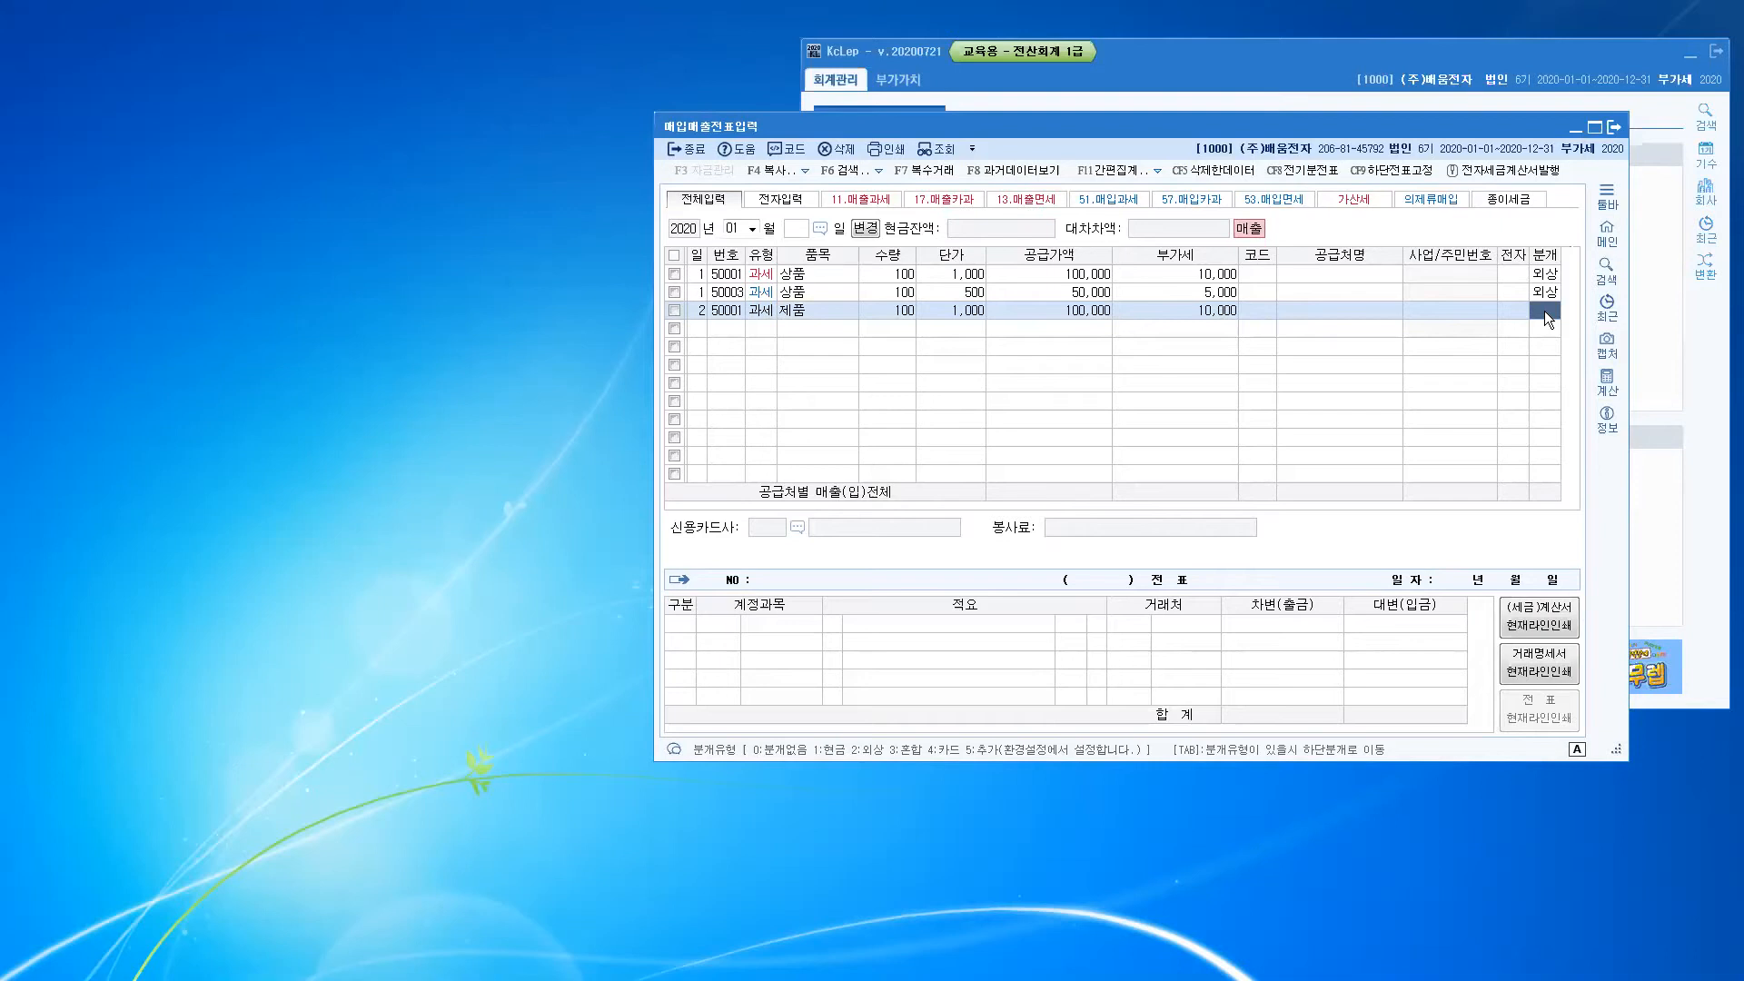
{"action": "type", "text": "2"}
{"action": "key", "text": "Return"}
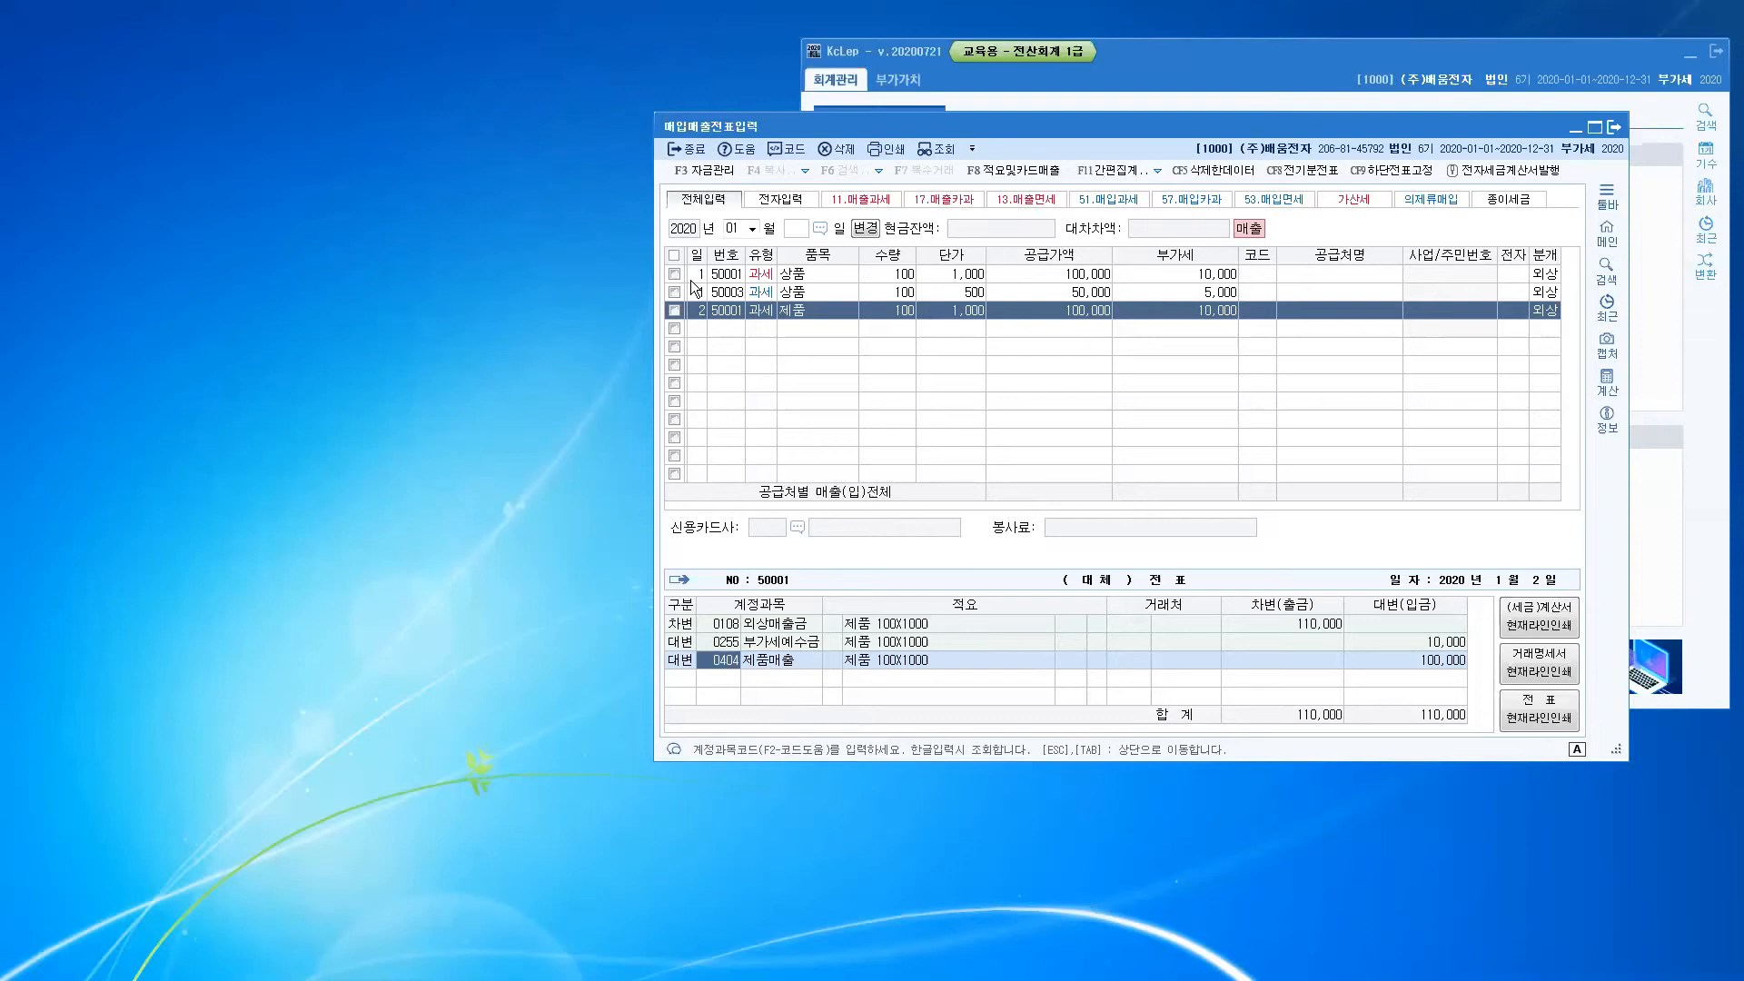
Step: Compare the sales and receivable accounts in the journal entries of the day-1 상품 sale and the day-2 제품 sale
{"action": "left_click", "coordinate": [759, 275]}
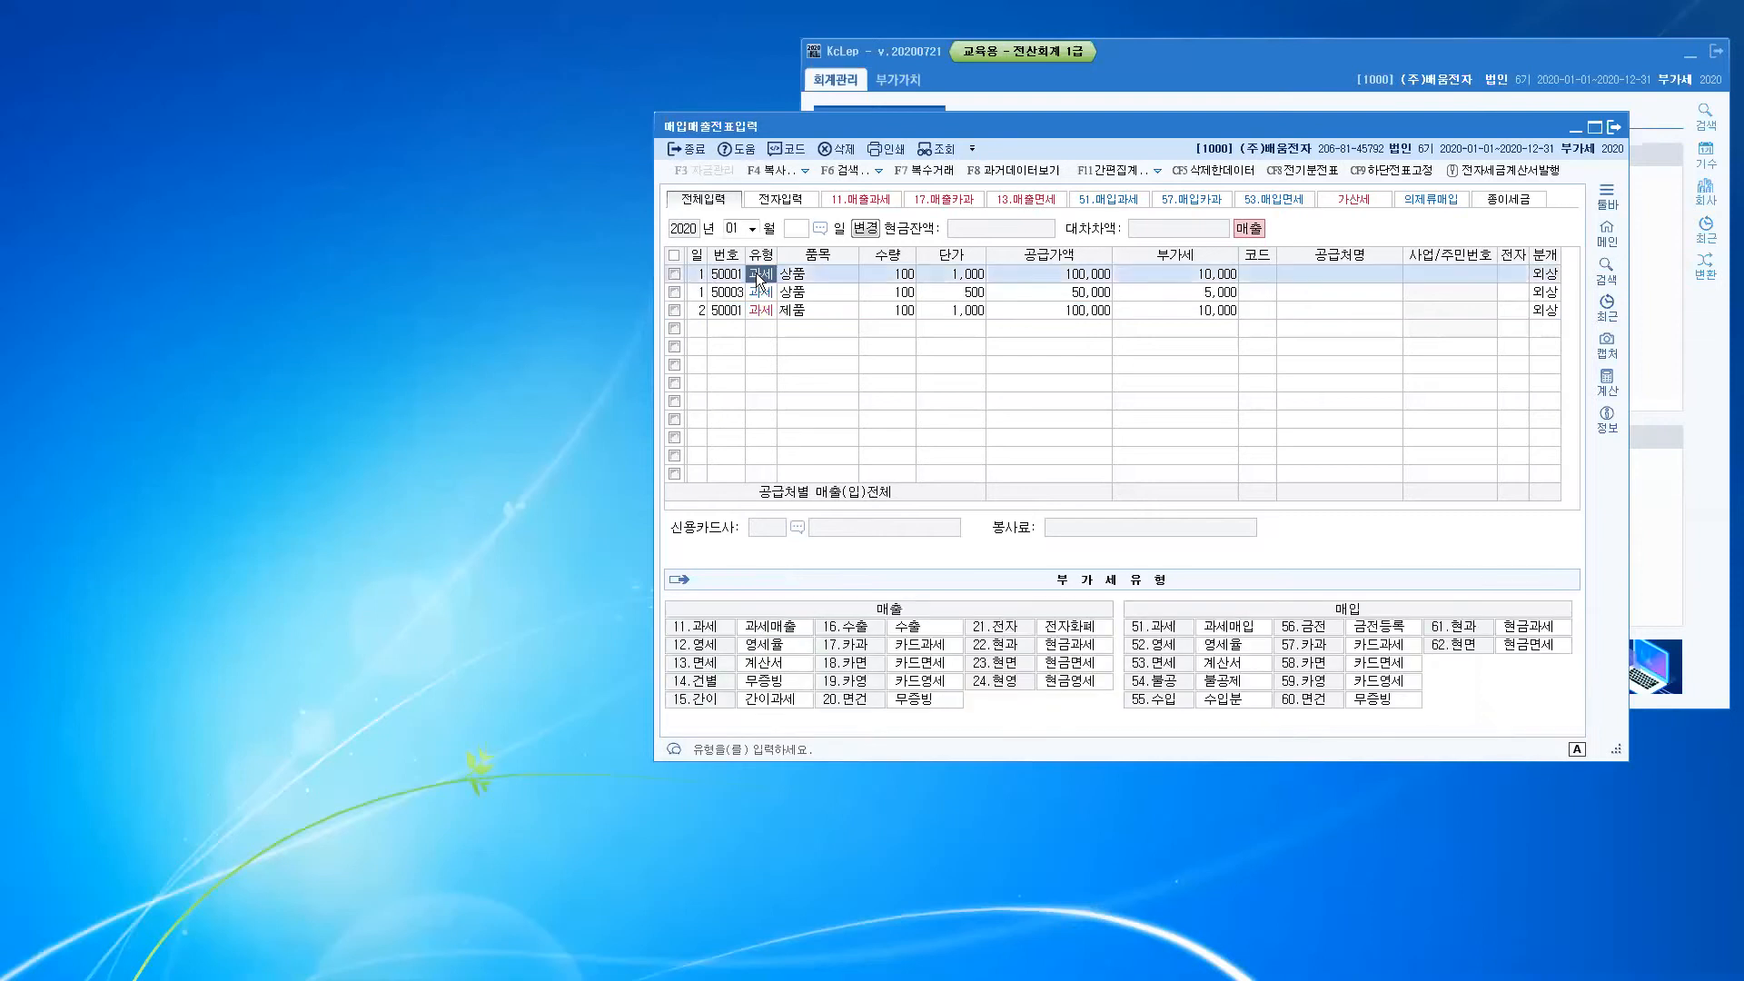
{"action": "left_click", "coordinate": [1551, 282]}
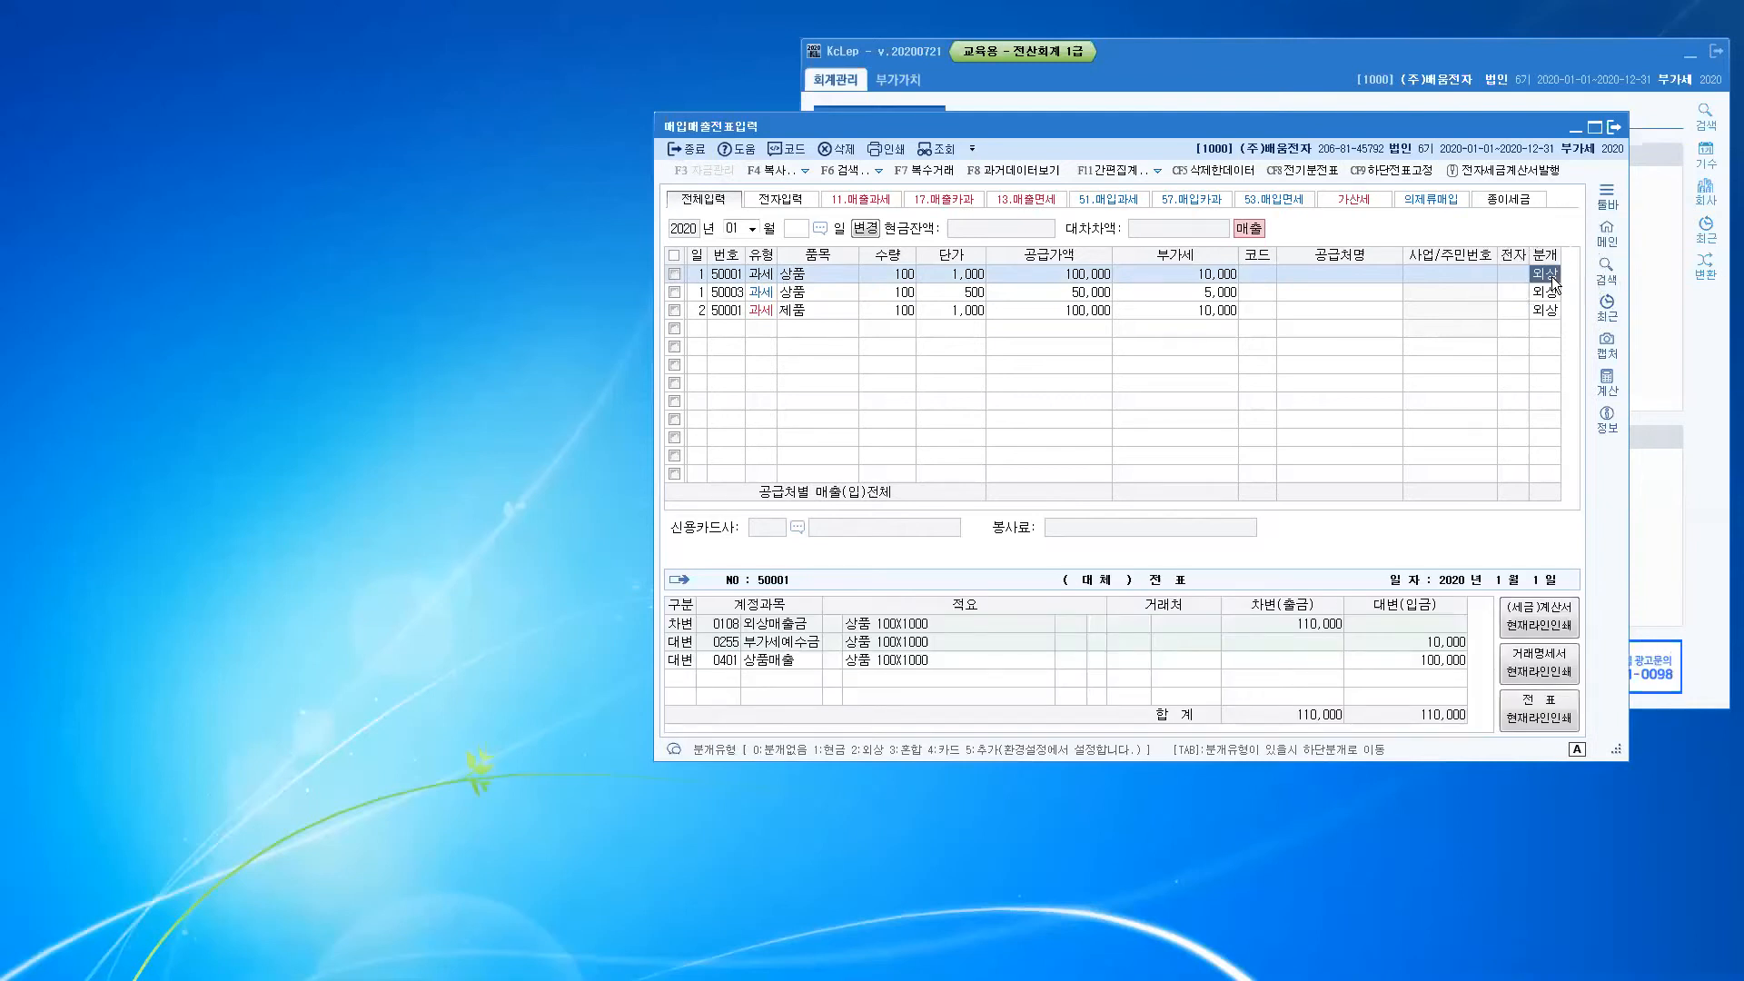
{"action": "left_click", "coordinate": [727, 662]}
{"action": "left_click", "coordinate": [727, 625]}
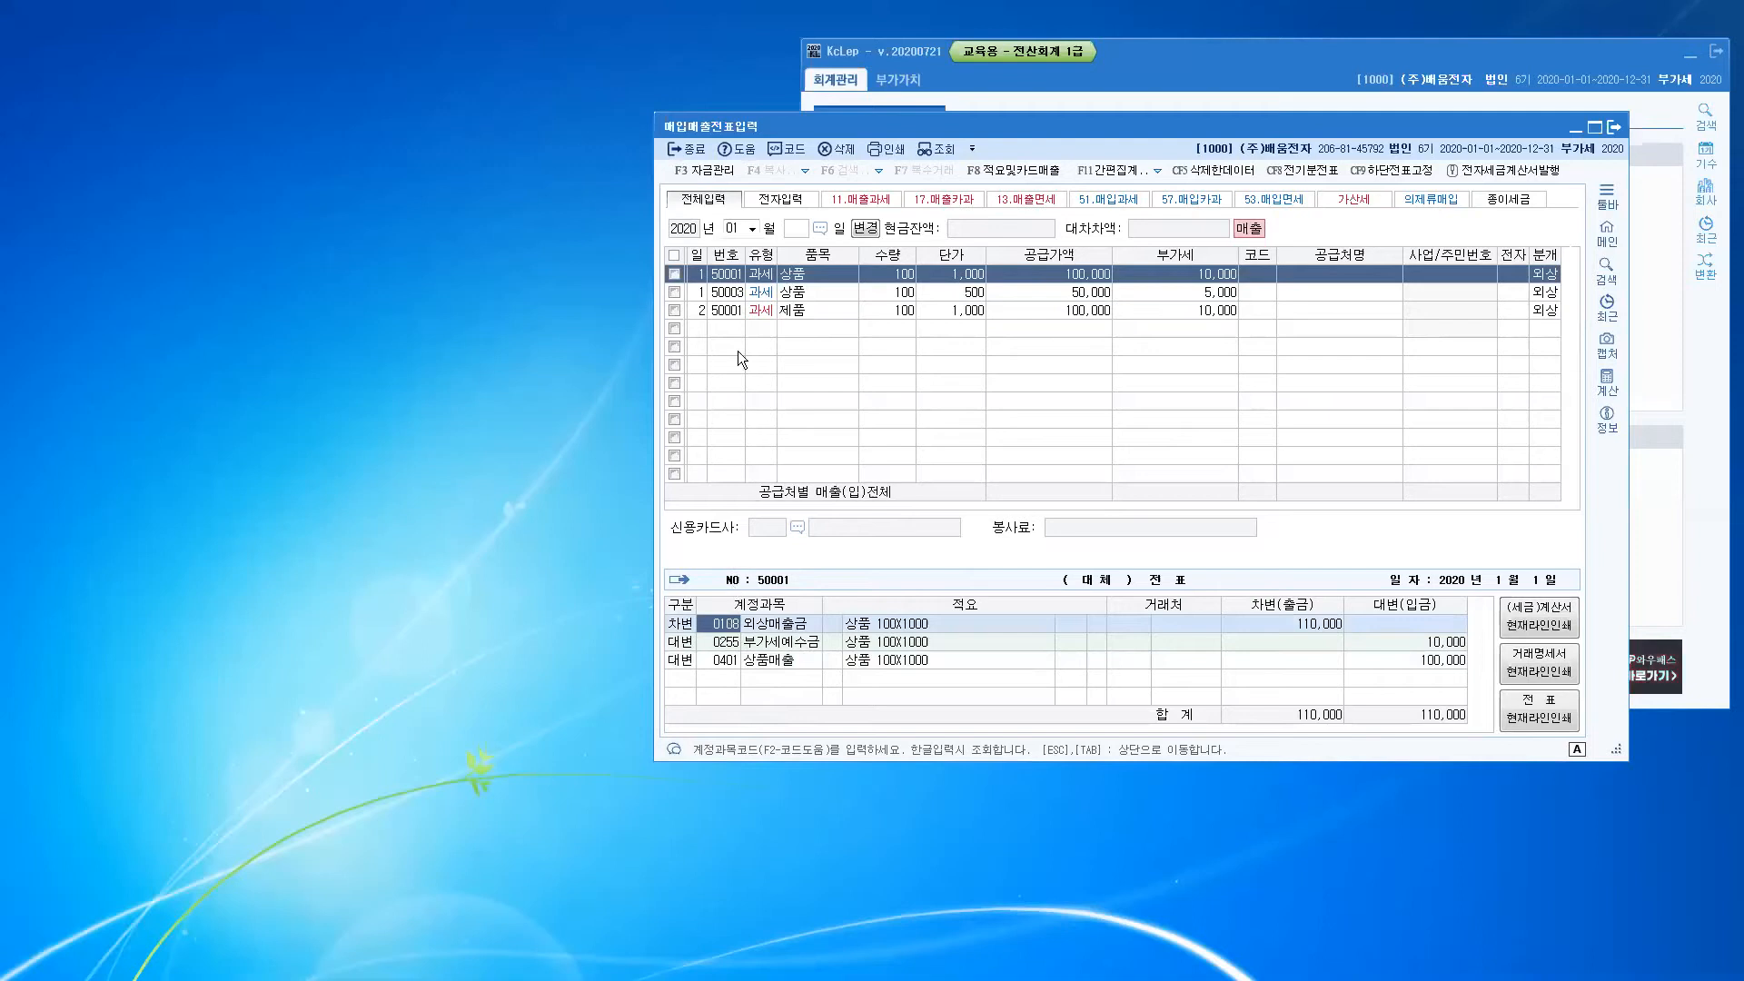
{"action": "left_click", "coordinate": [699, 311]}
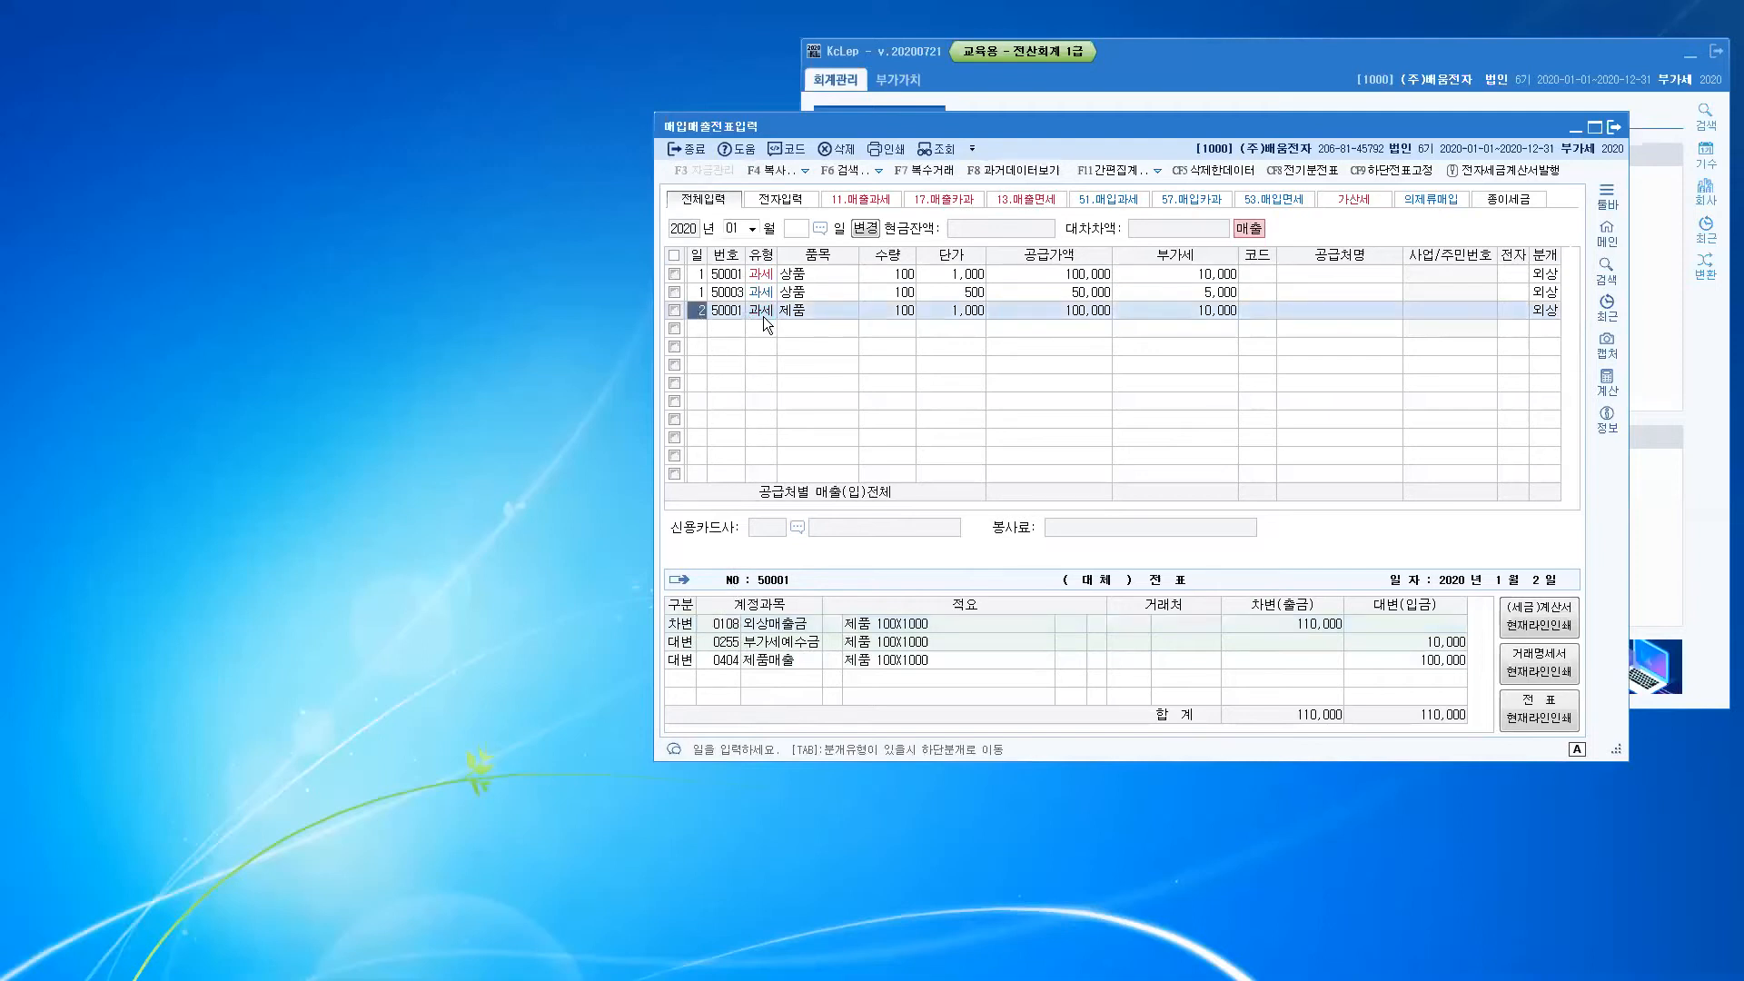
{"action": "left_click", "coordinate": [710, 661]}
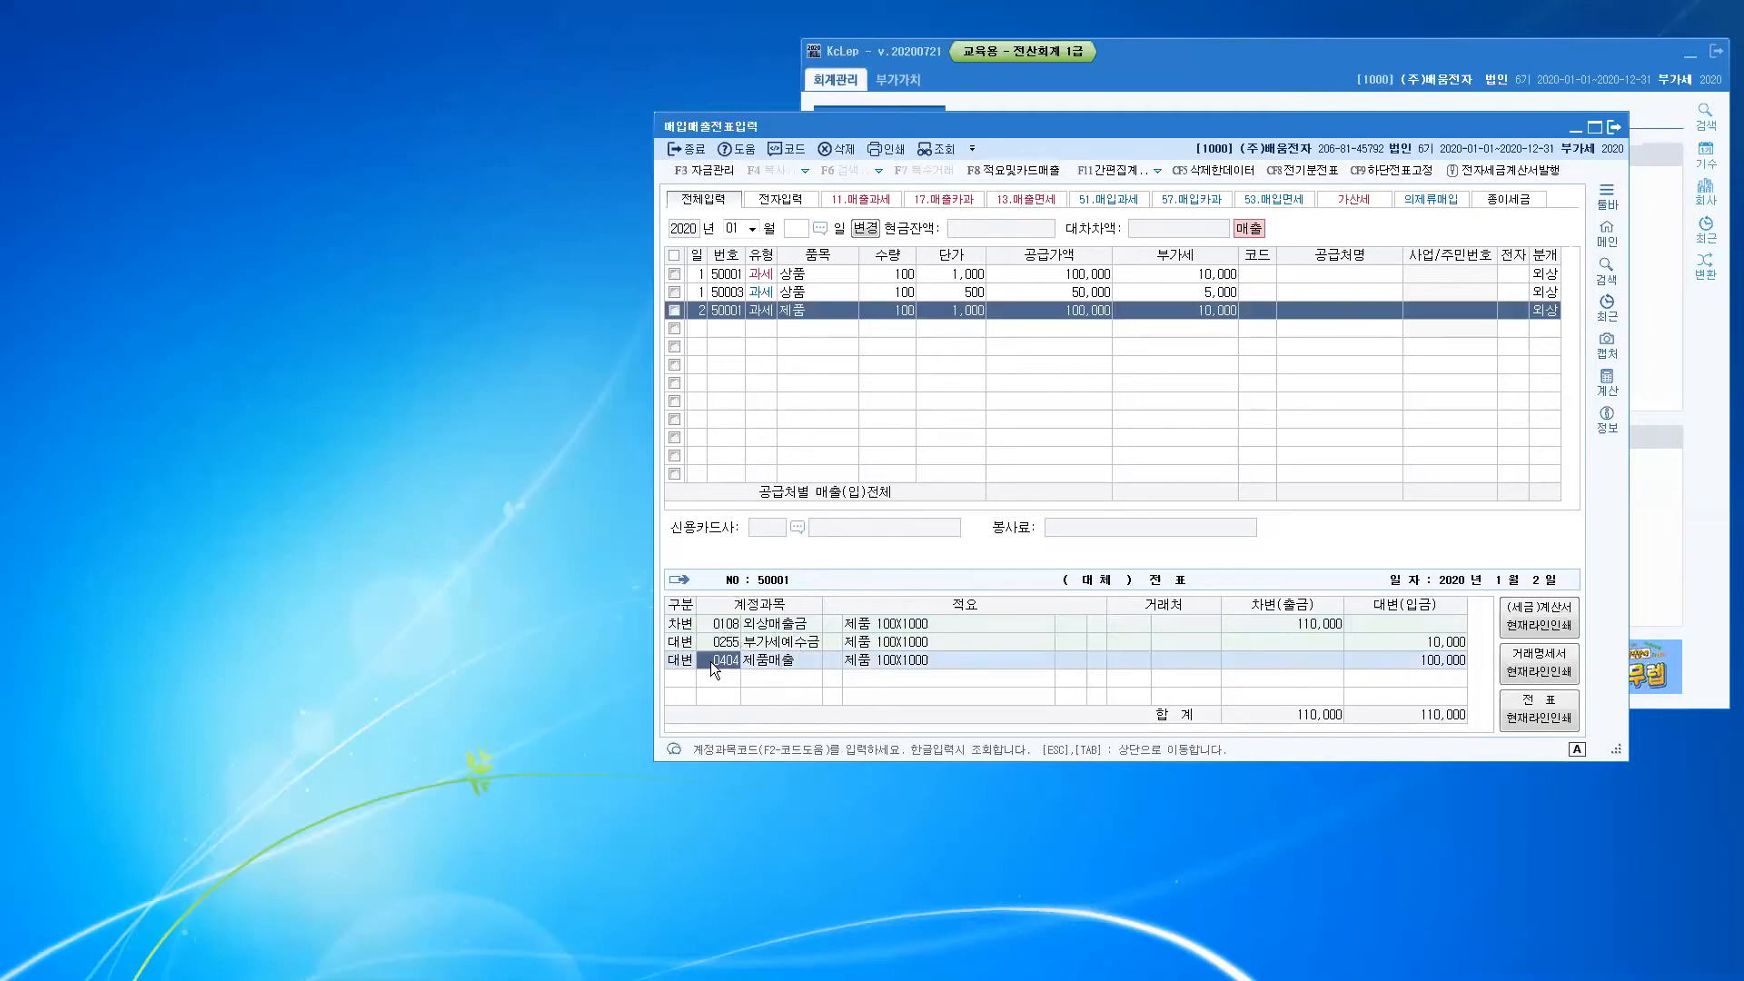
{"action": "left_click", "coordinate": [729, 624]}
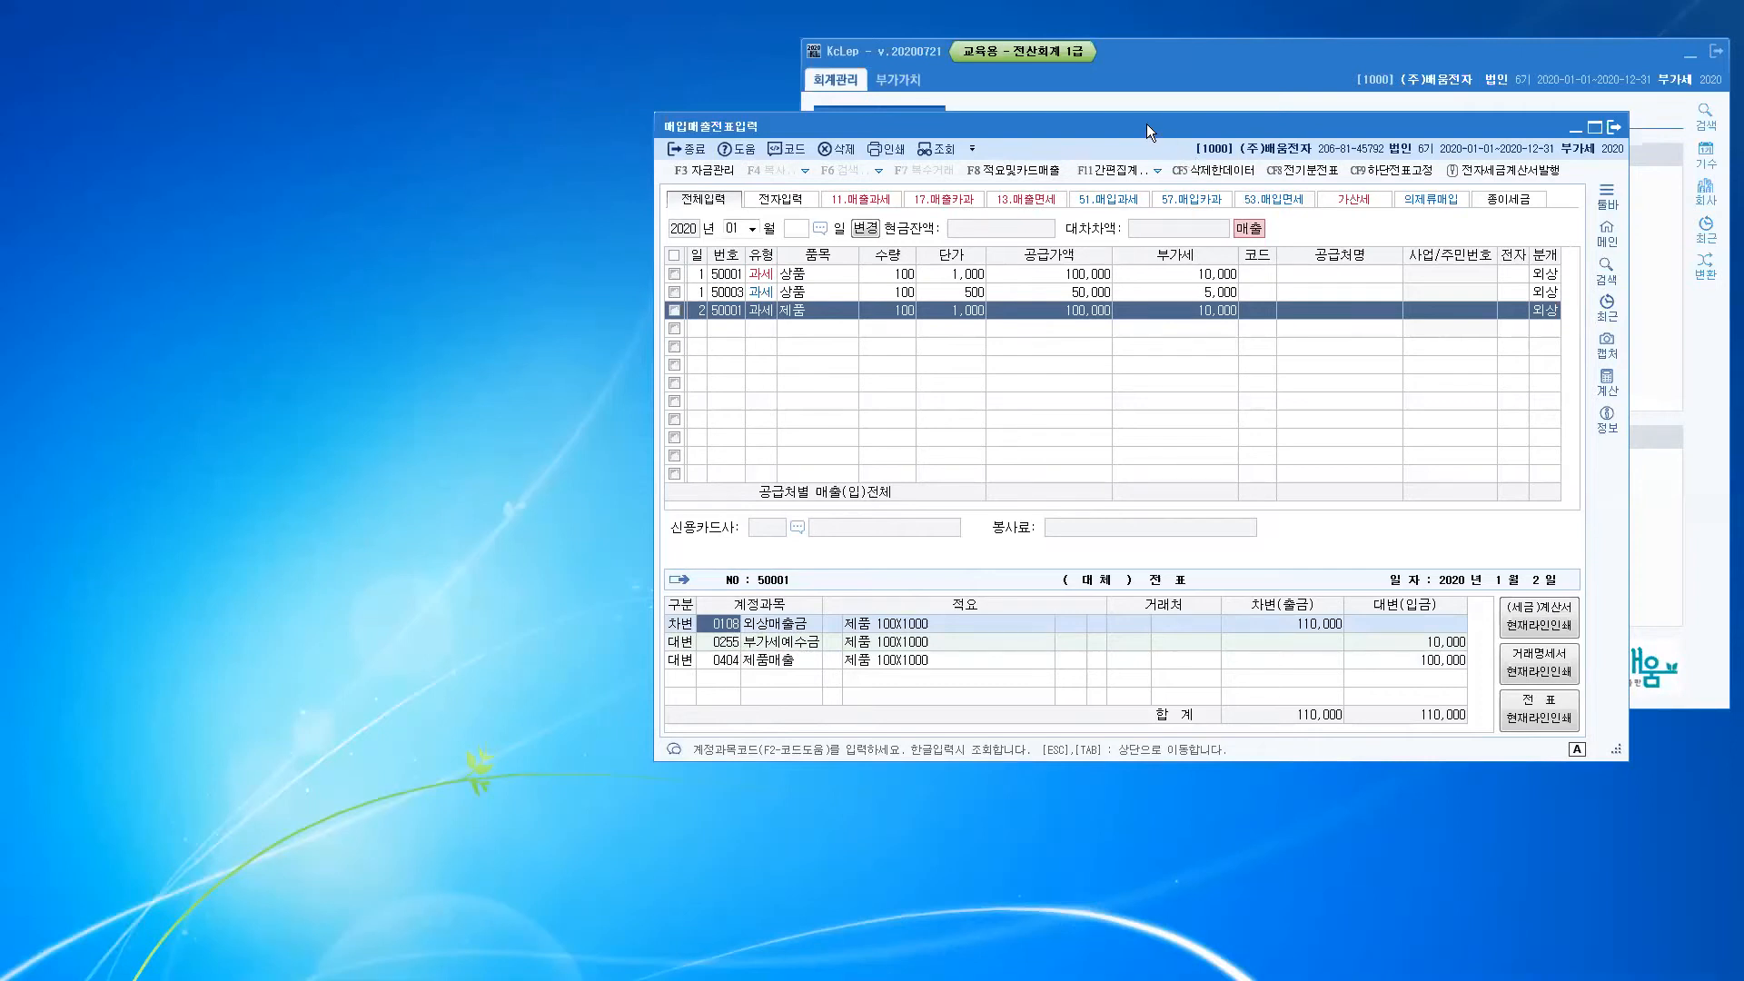
Step: Open 환경등록 and arrange its window beside the 매입매출전표입력 window so both can be read
{"action": "left_click_drag", "start_coordinate": [1146, 124], "coordinate": [1197, 260]}
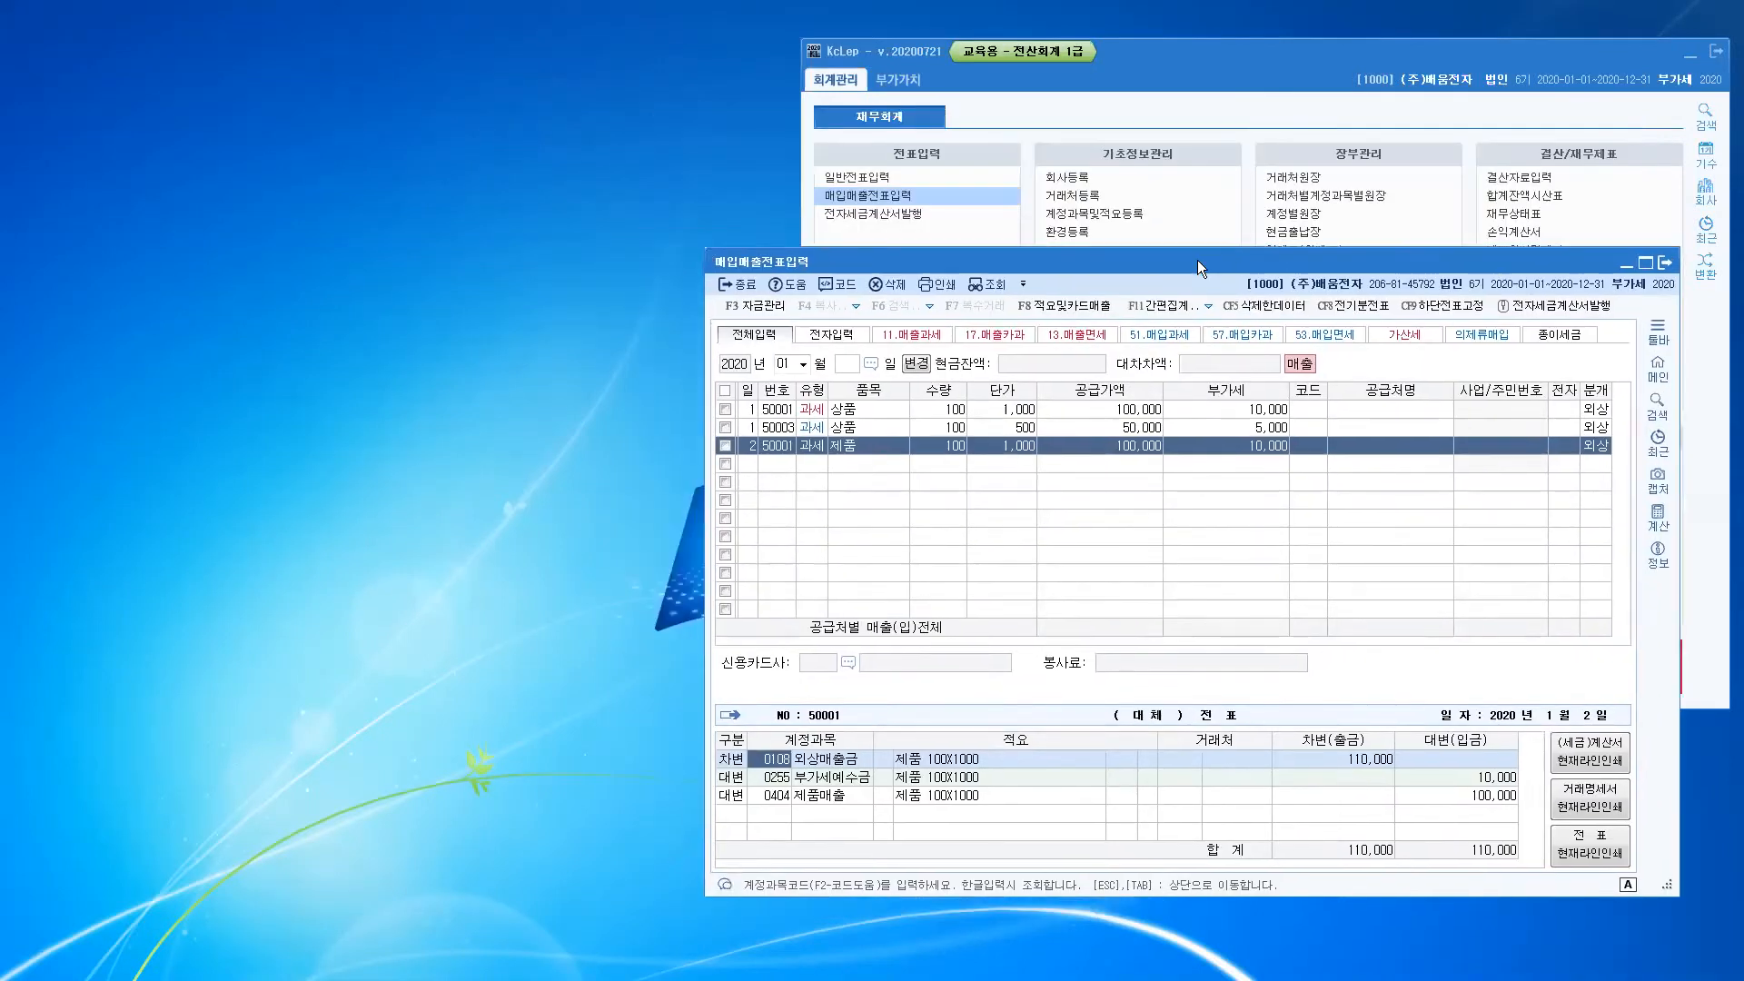
{"action": "key", "text": "ctrl"}
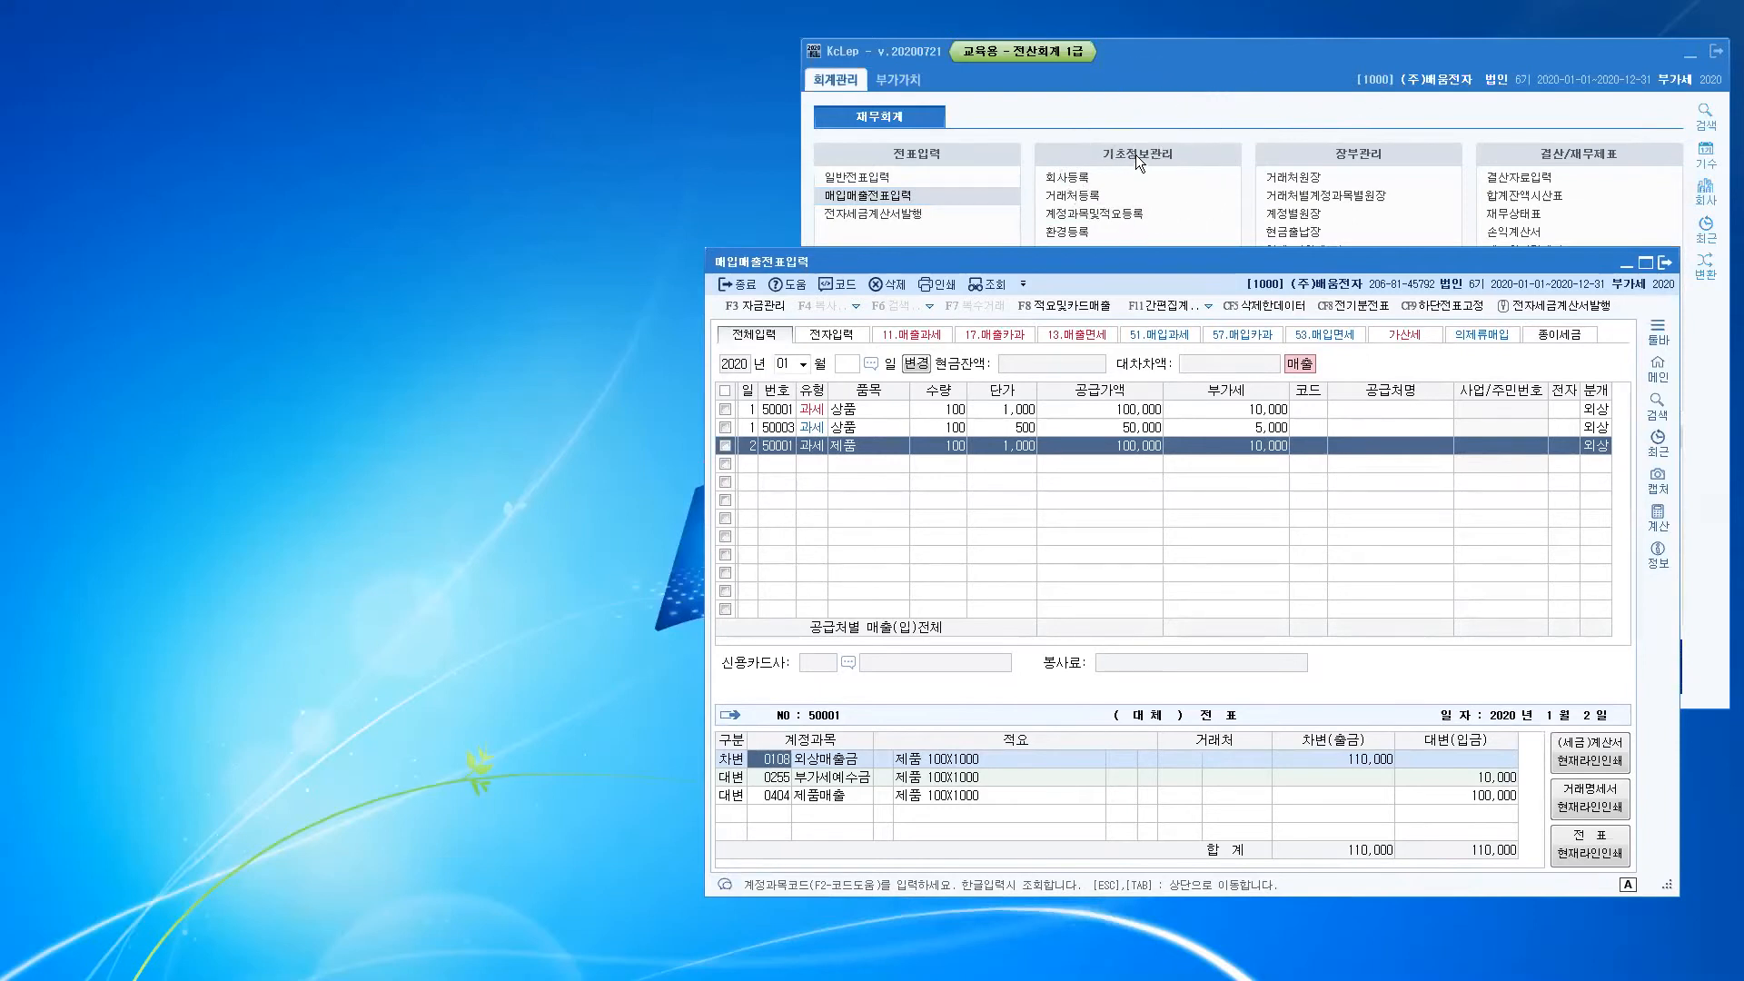
{"action": "key", "text": "ctrl"}
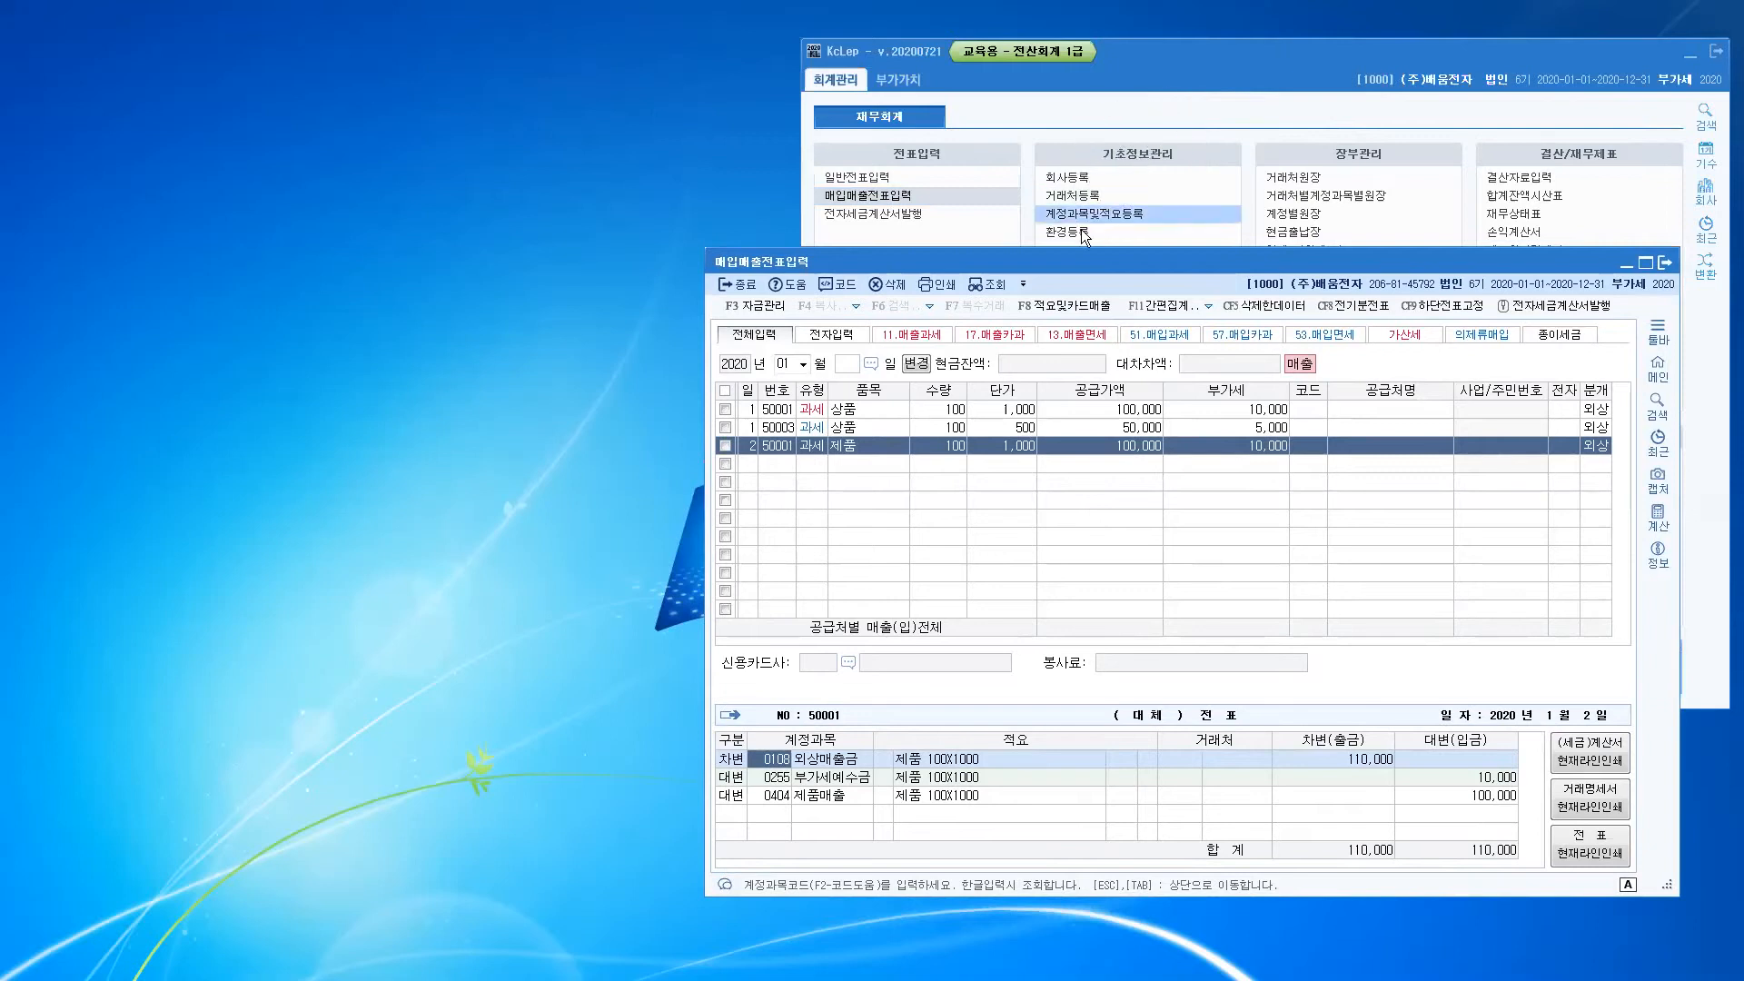
{"action": "key", "text": "ctrl"}
{"action": "key", "text": "ctrl"}
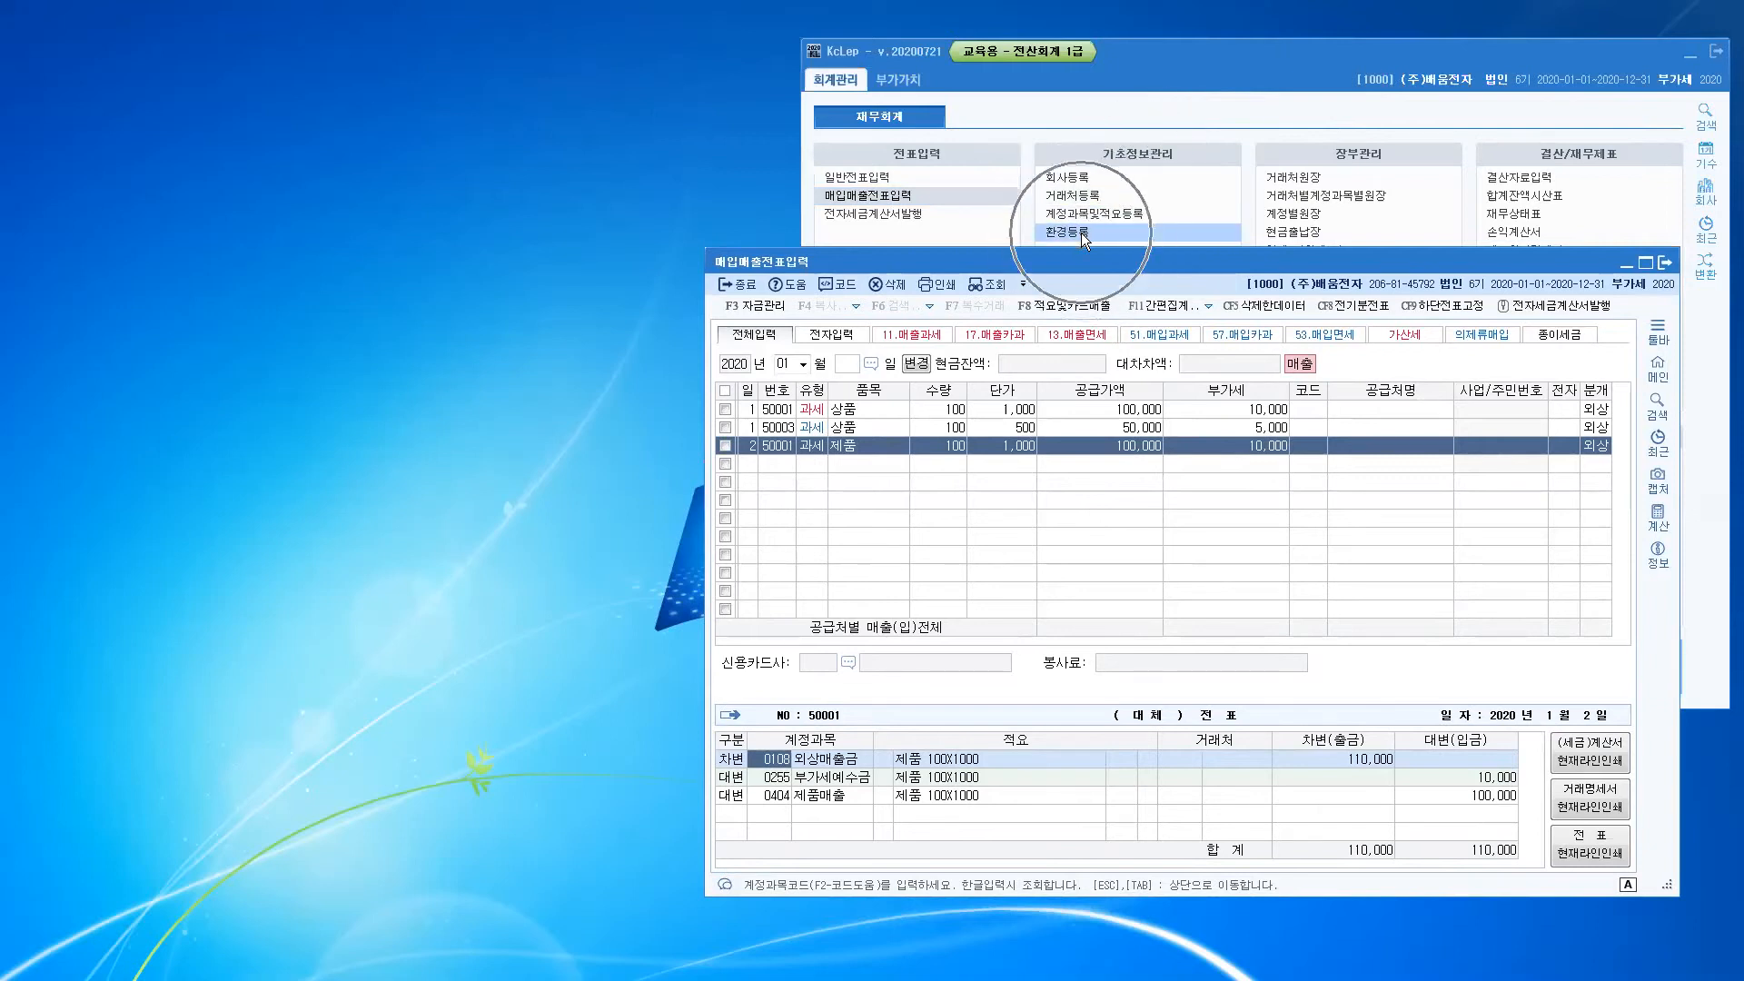
{"action": "key", "text": "ctrl"}
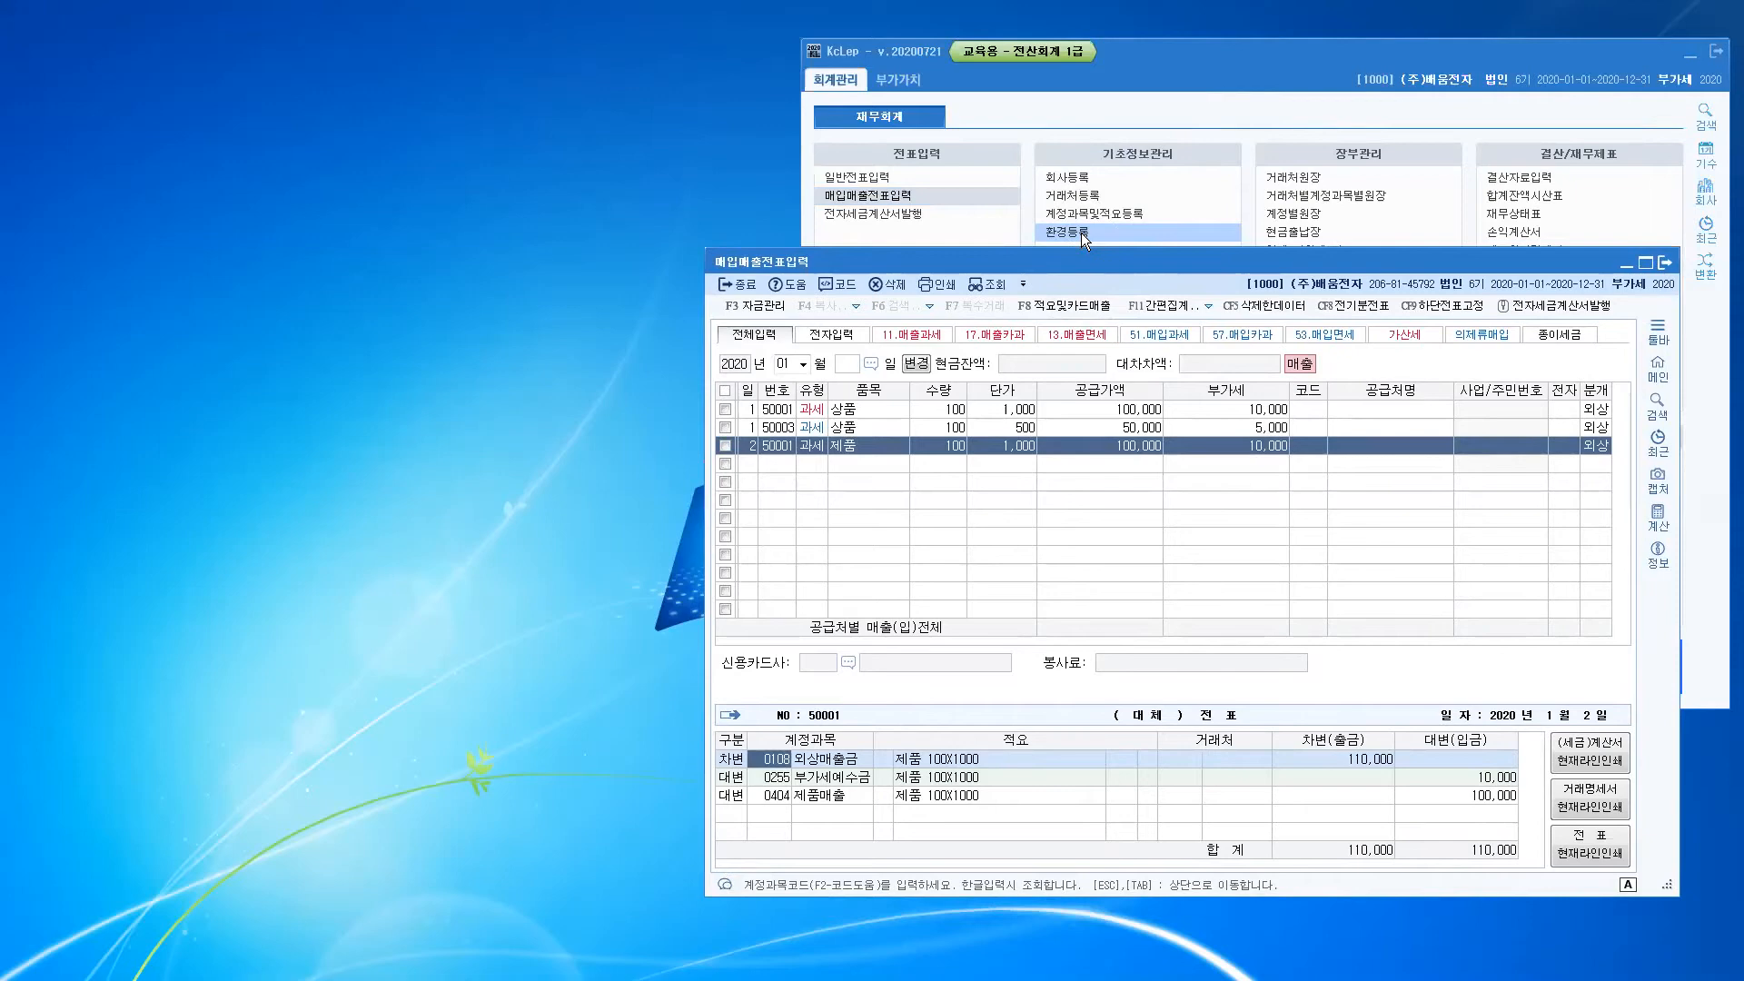
{"action": "left_click", "coordinate": [1081, 232]}
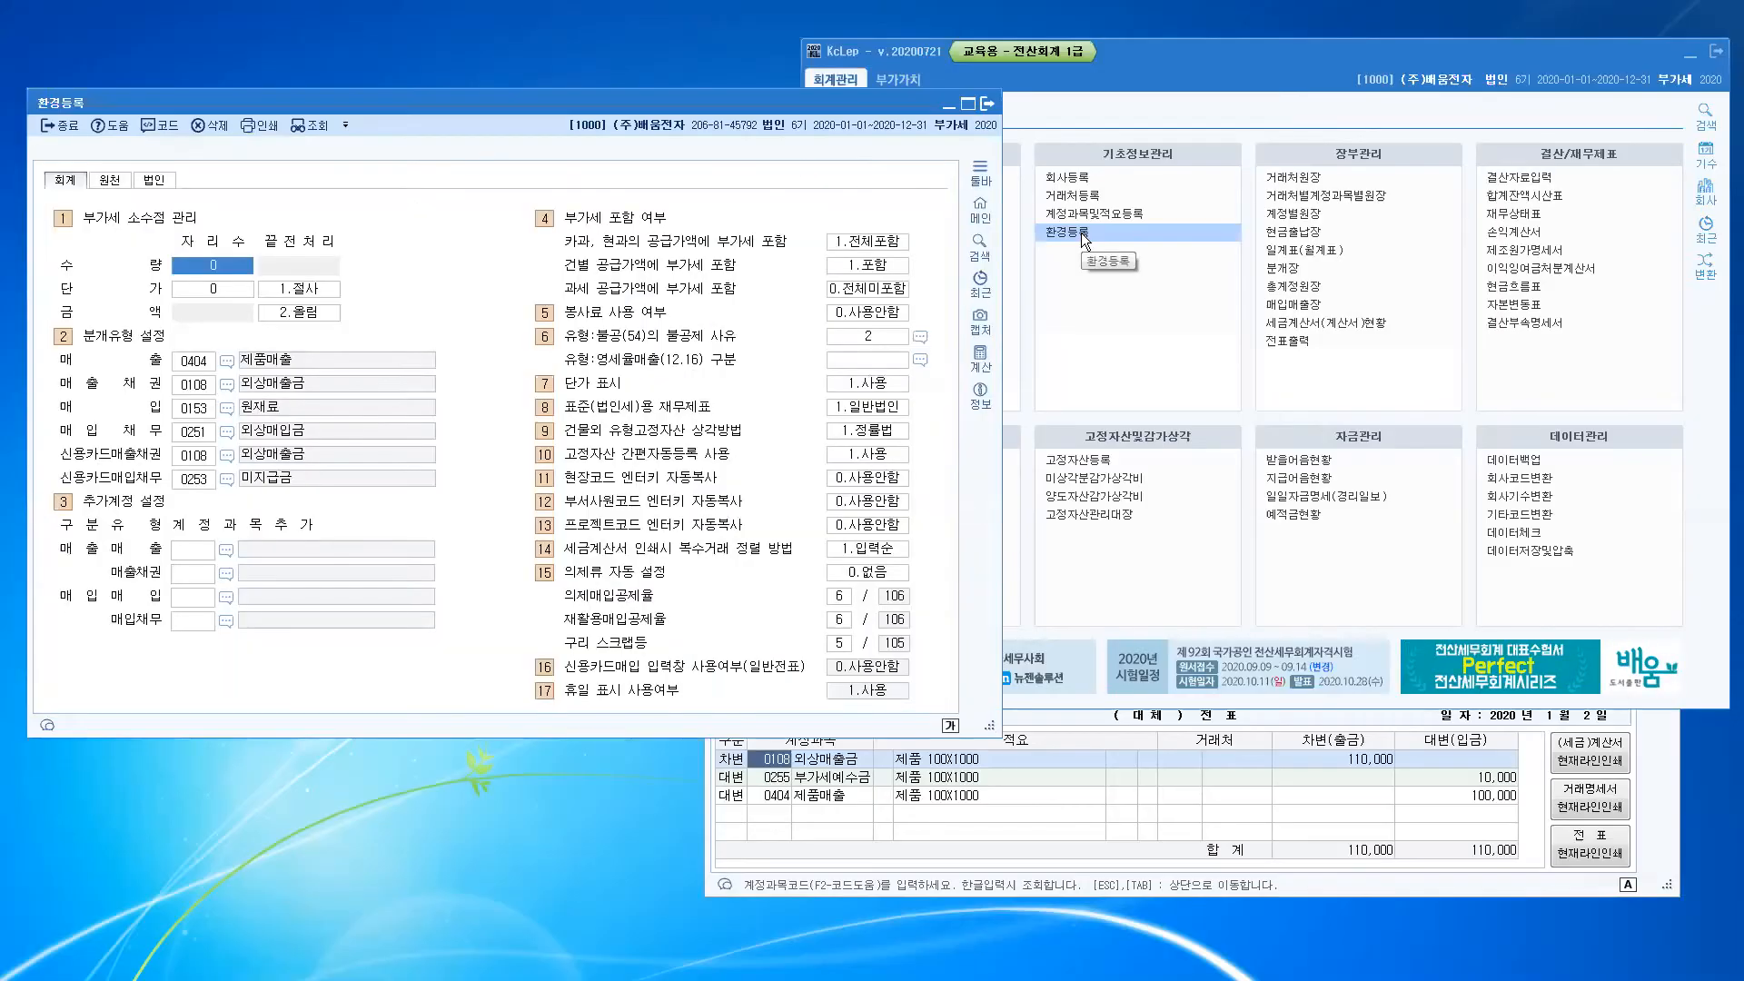
{"action": "left_click_drag", "start_coordinate": [399, 98], "coordinate": [398, 52]}
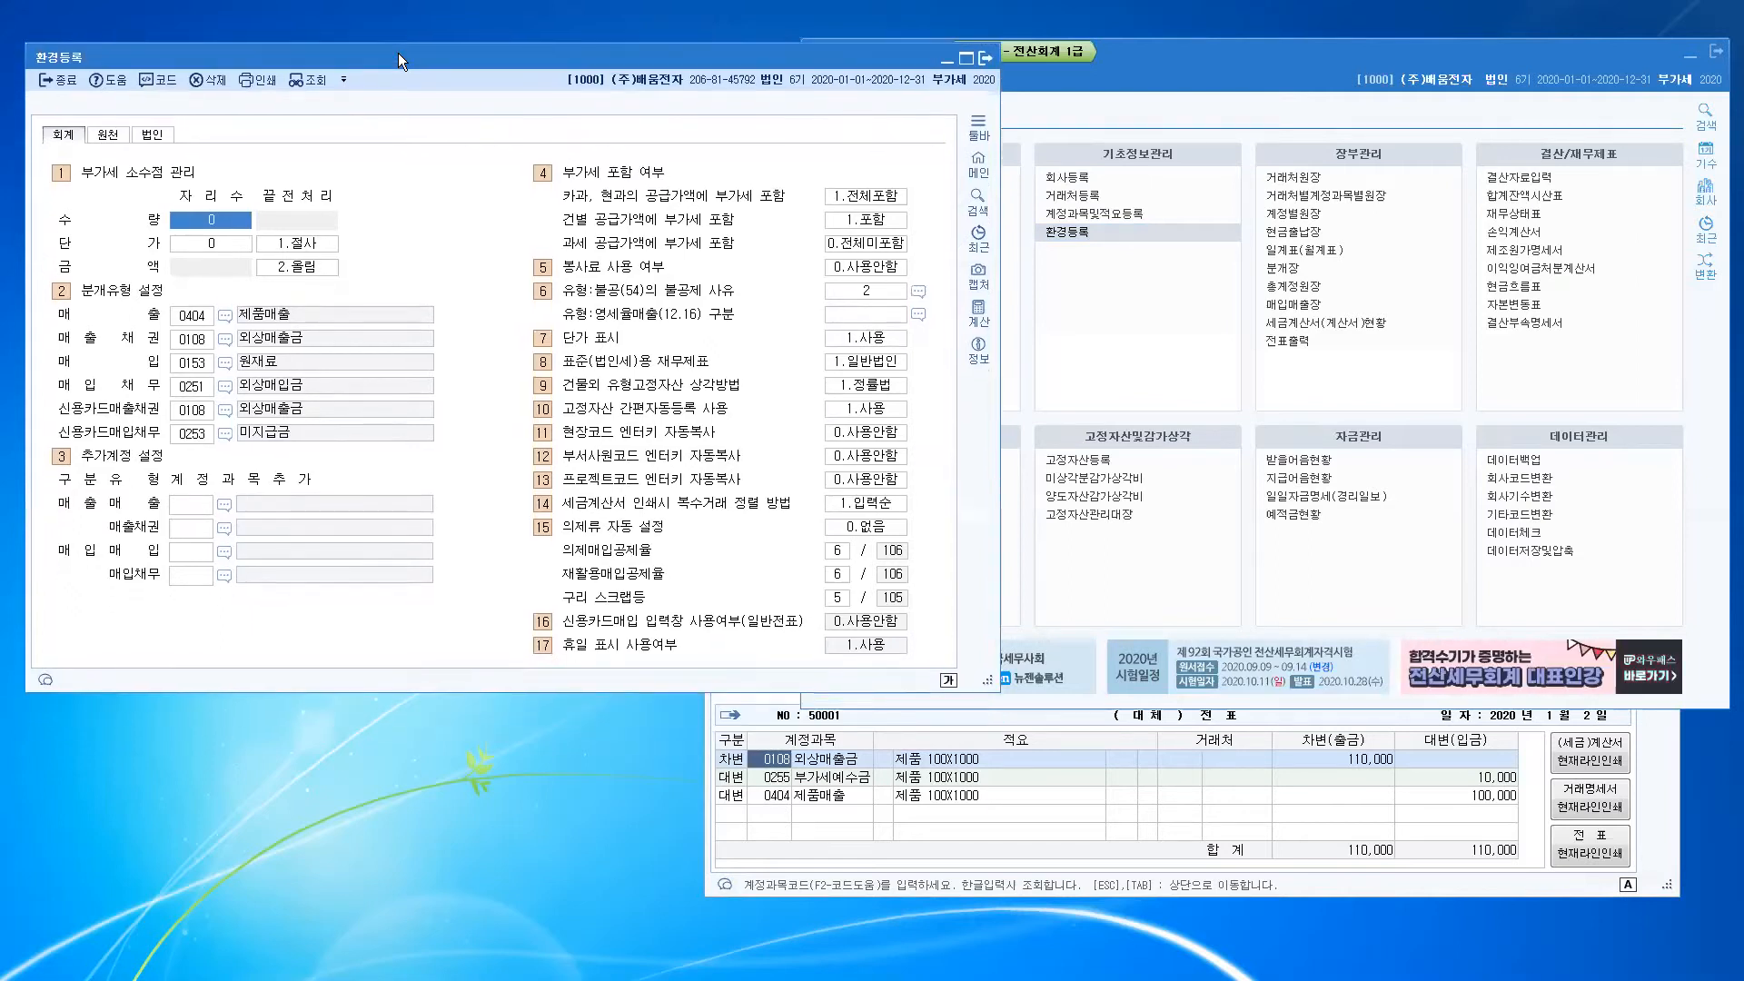
Step: Compare the 매출 and 매출채권 default accounts in 환경등록 with the accounts in the day-2 제품 sale's journal entry
{"action": "left_click", "coordinate": [201, 317]}
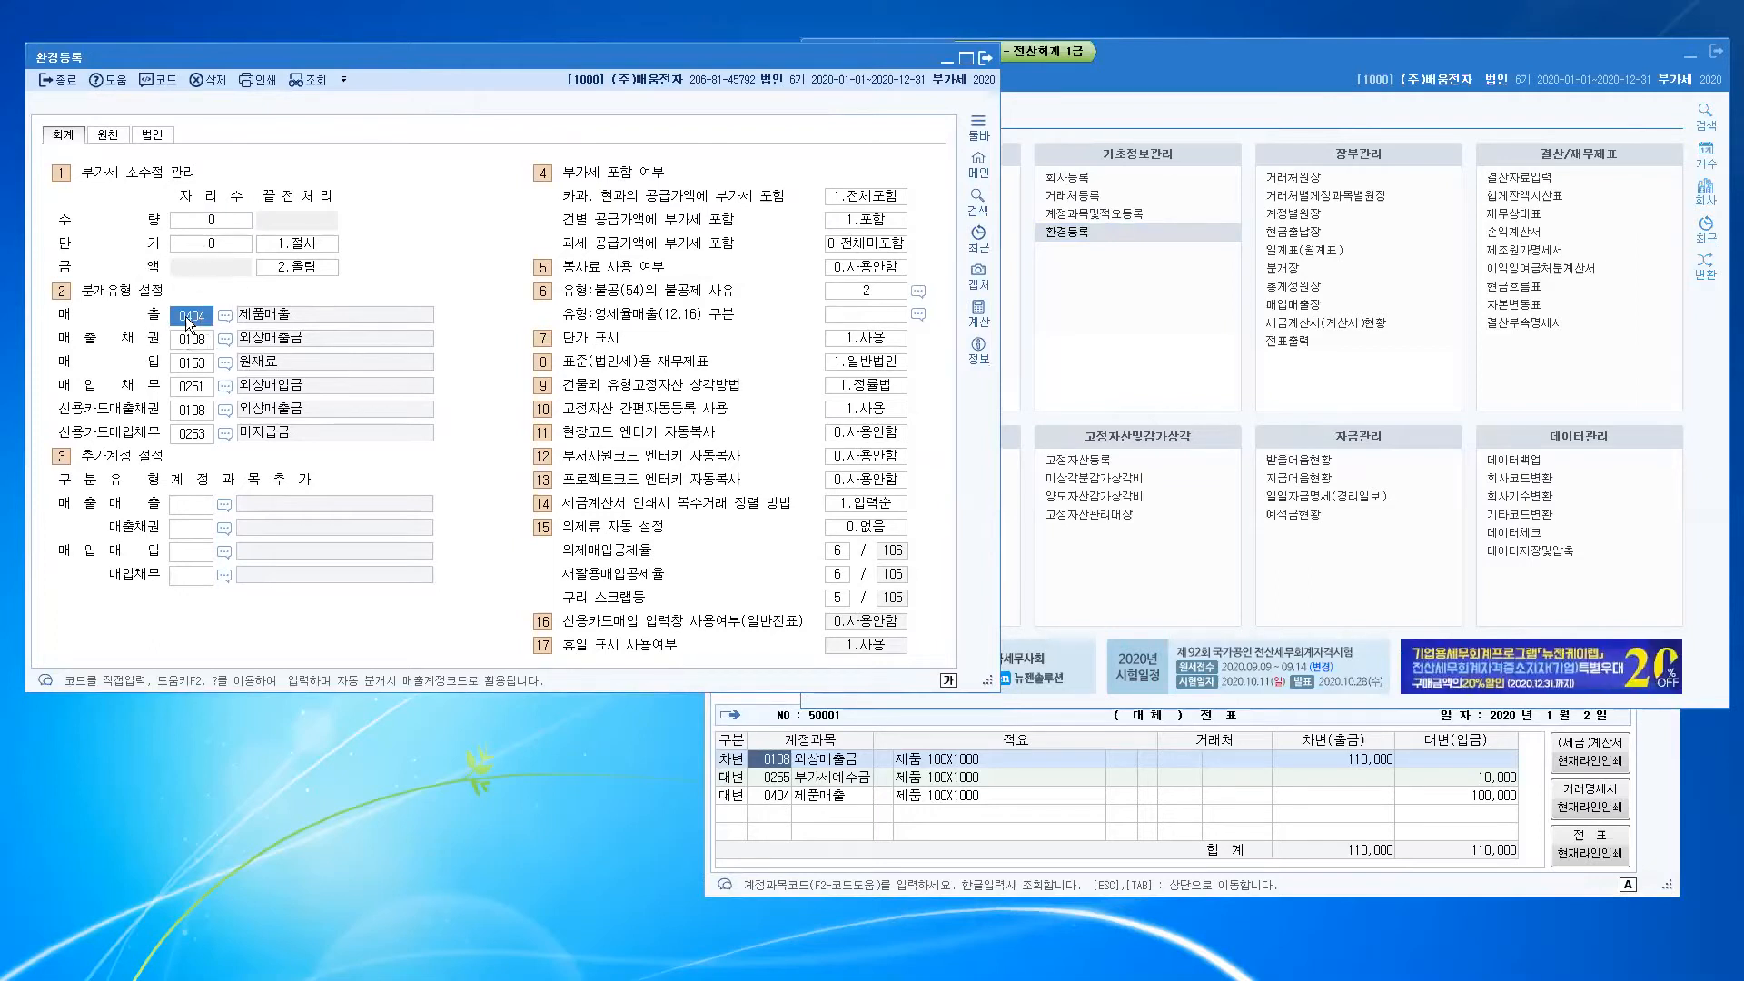
{"action": "left_click", "coordinate": [199, 343]}
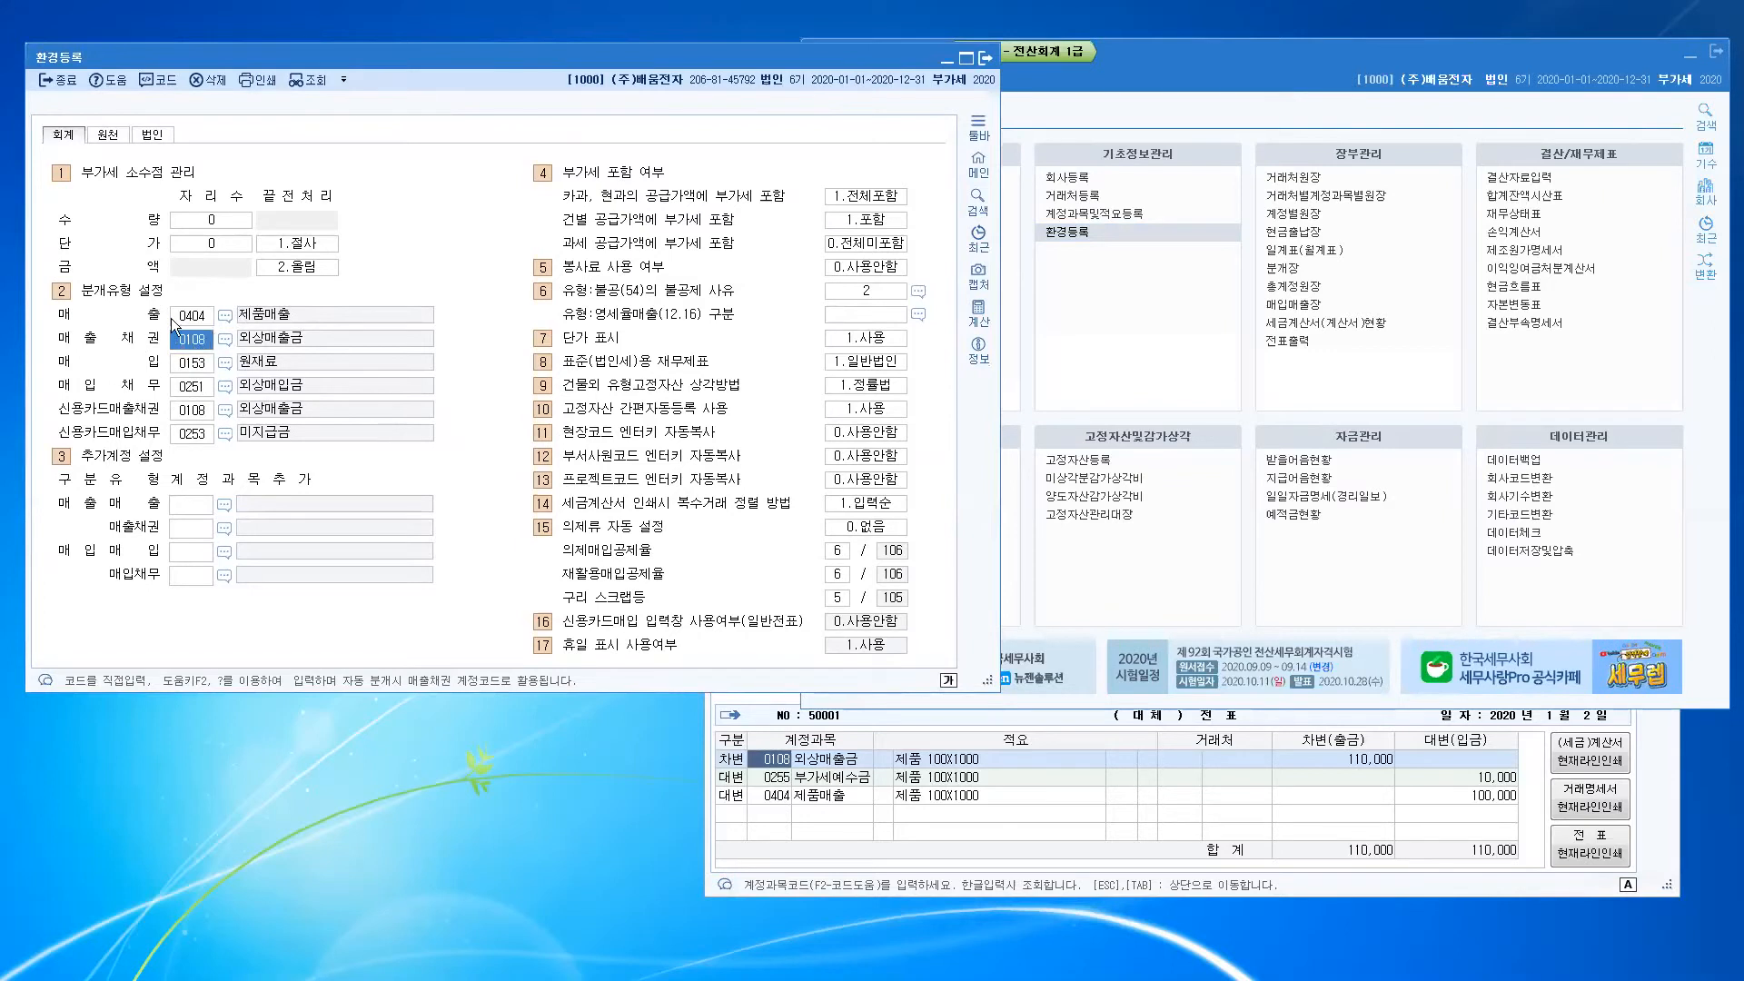
{"action": "left_click", "coordinate": [959, 825]}
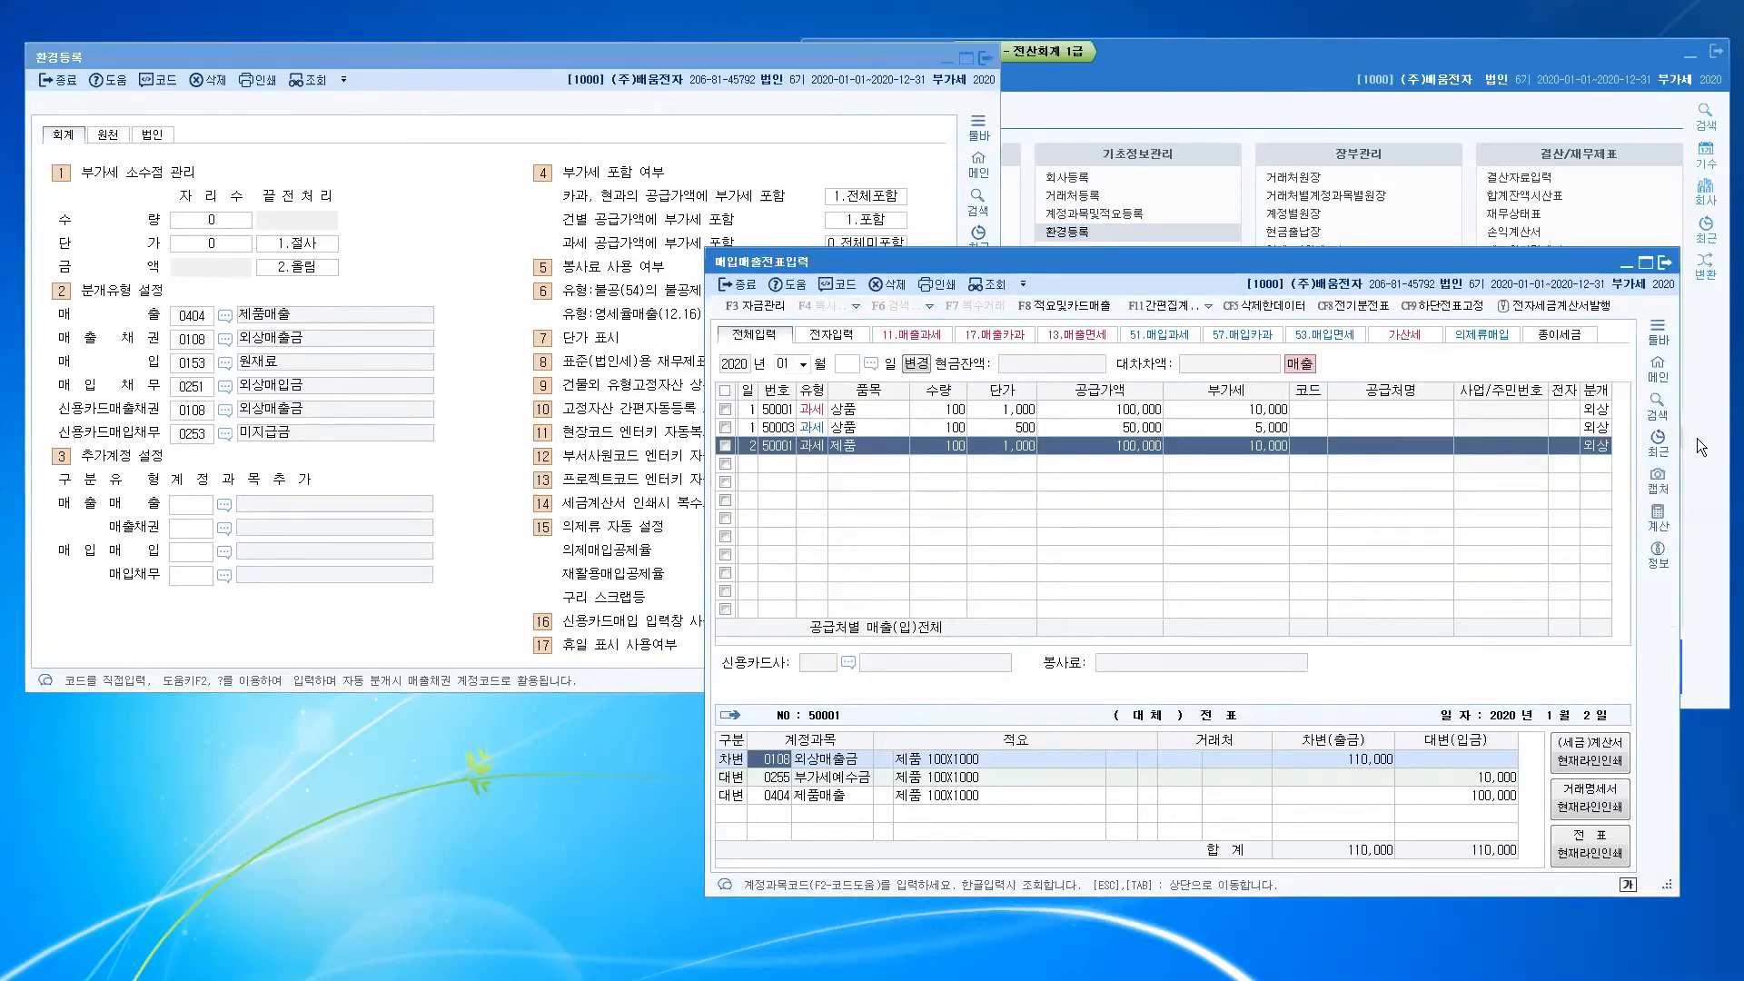
{"action": "left_click", "coordinate": [1593, 445]}
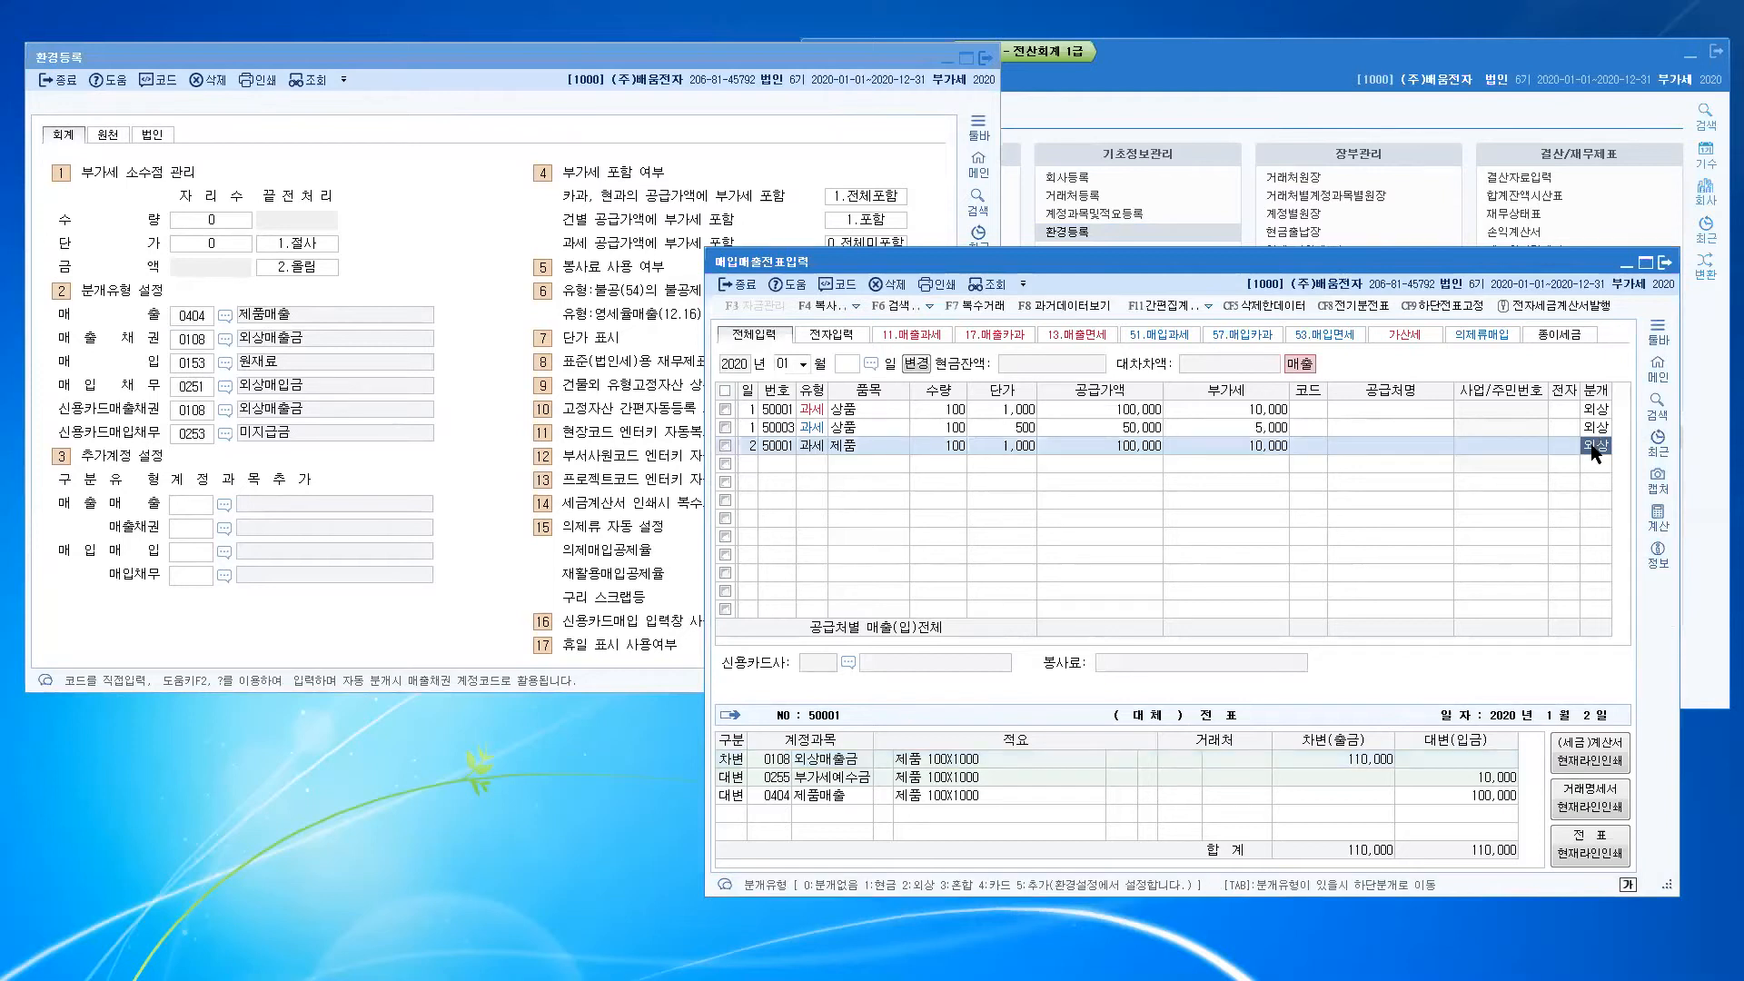
{"action": "left_click", "coordinate": [777, 763]}
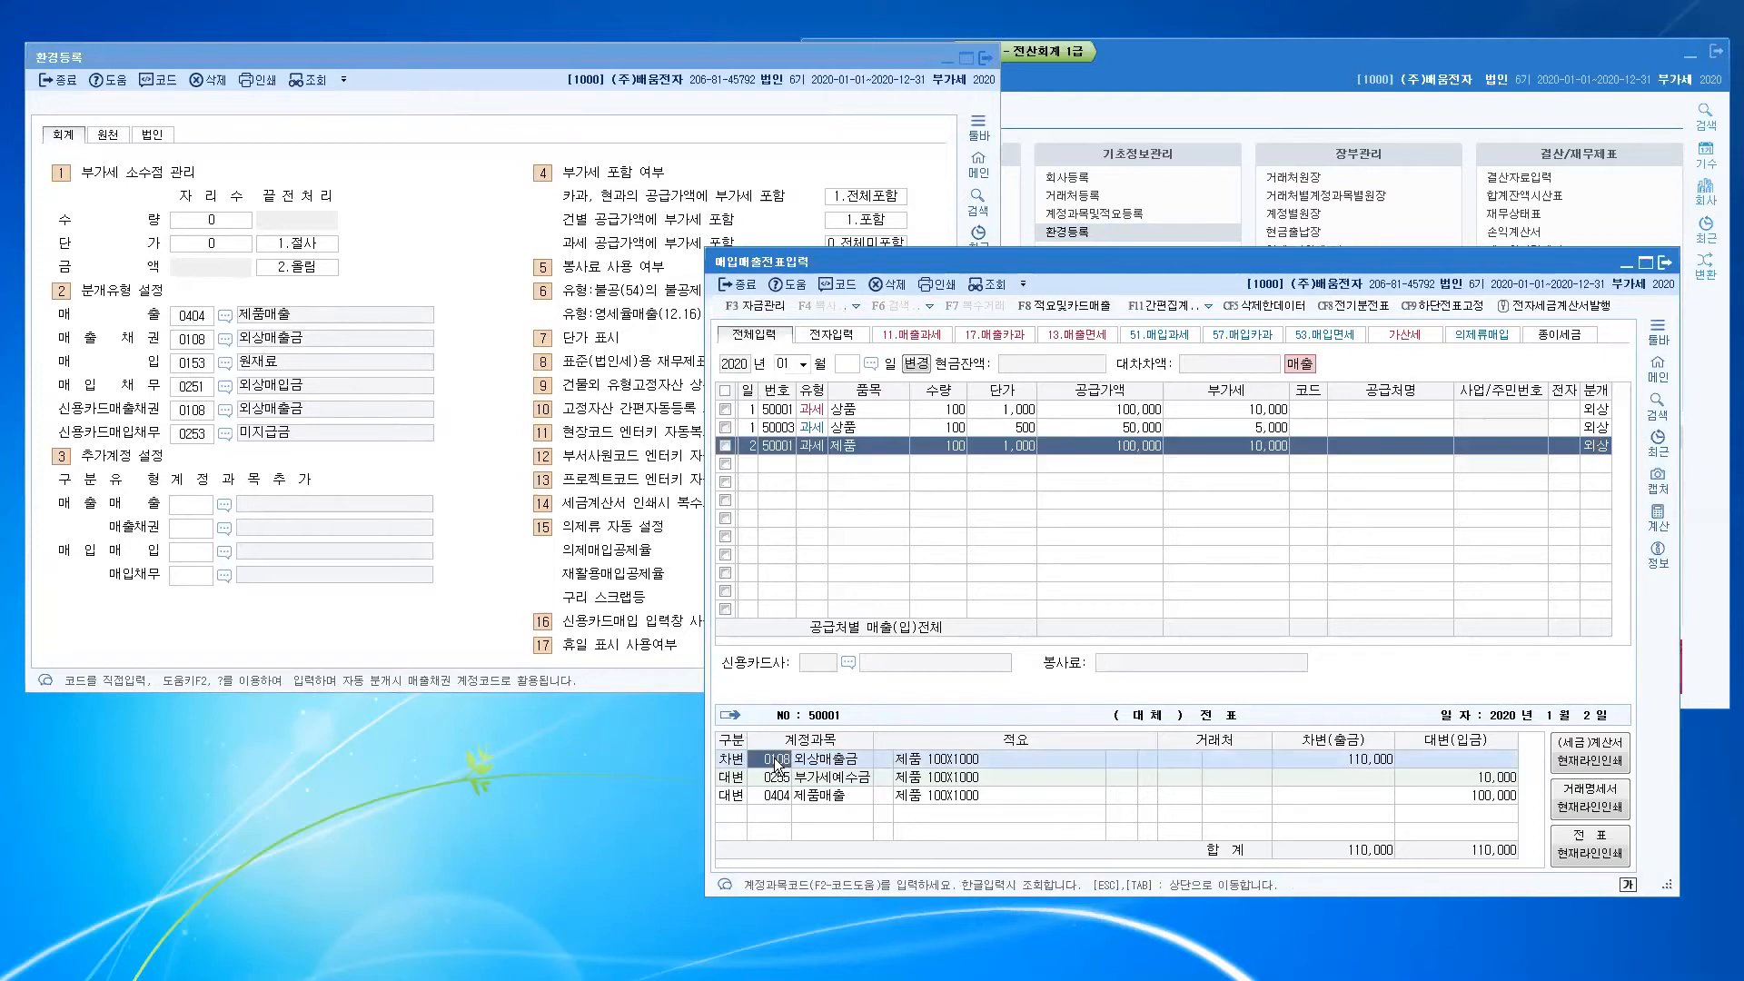
{"action": "left_click", "coordinate": [774, 795]}
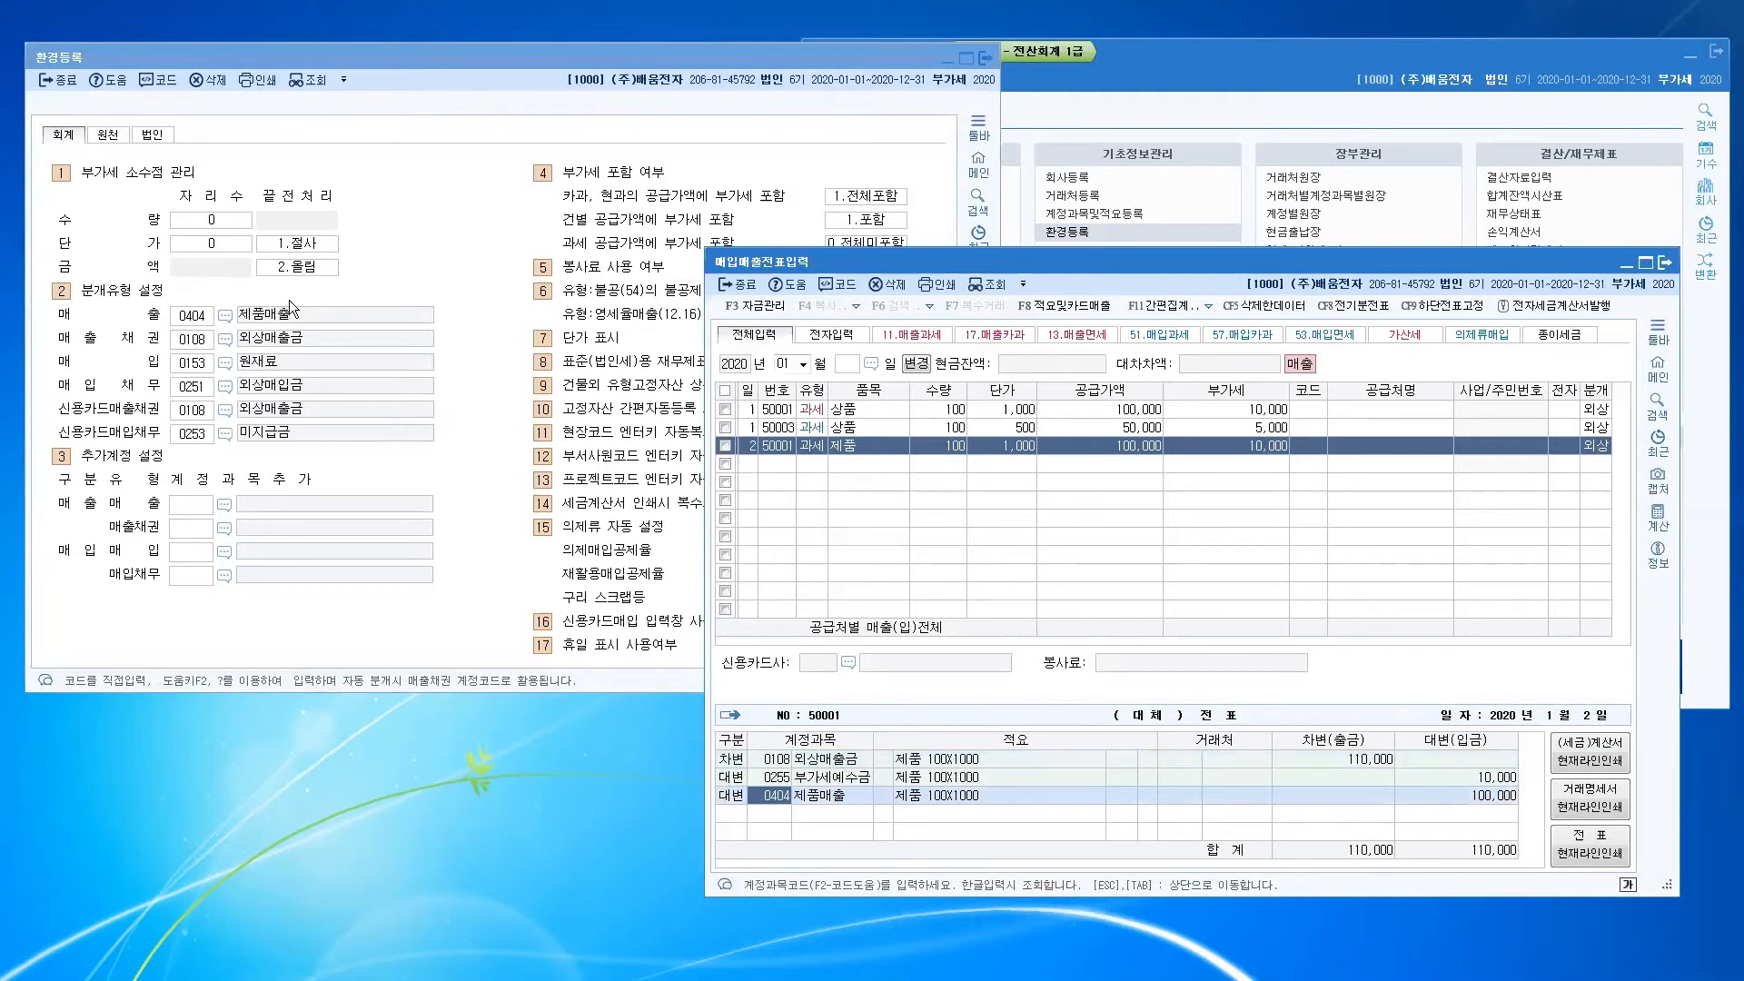
{"action": "left_click", "coordinate": [198, 369]}
{"action": "key", "text": "ctrl"}
{"action": "key", "text": "ctrl"}
Step: Start a new purchase voucher line on the empty row with 일 2, 유형 51 (과세) and 품목 원재료
{"action": "left_click", "coordinate": [744, 459]}
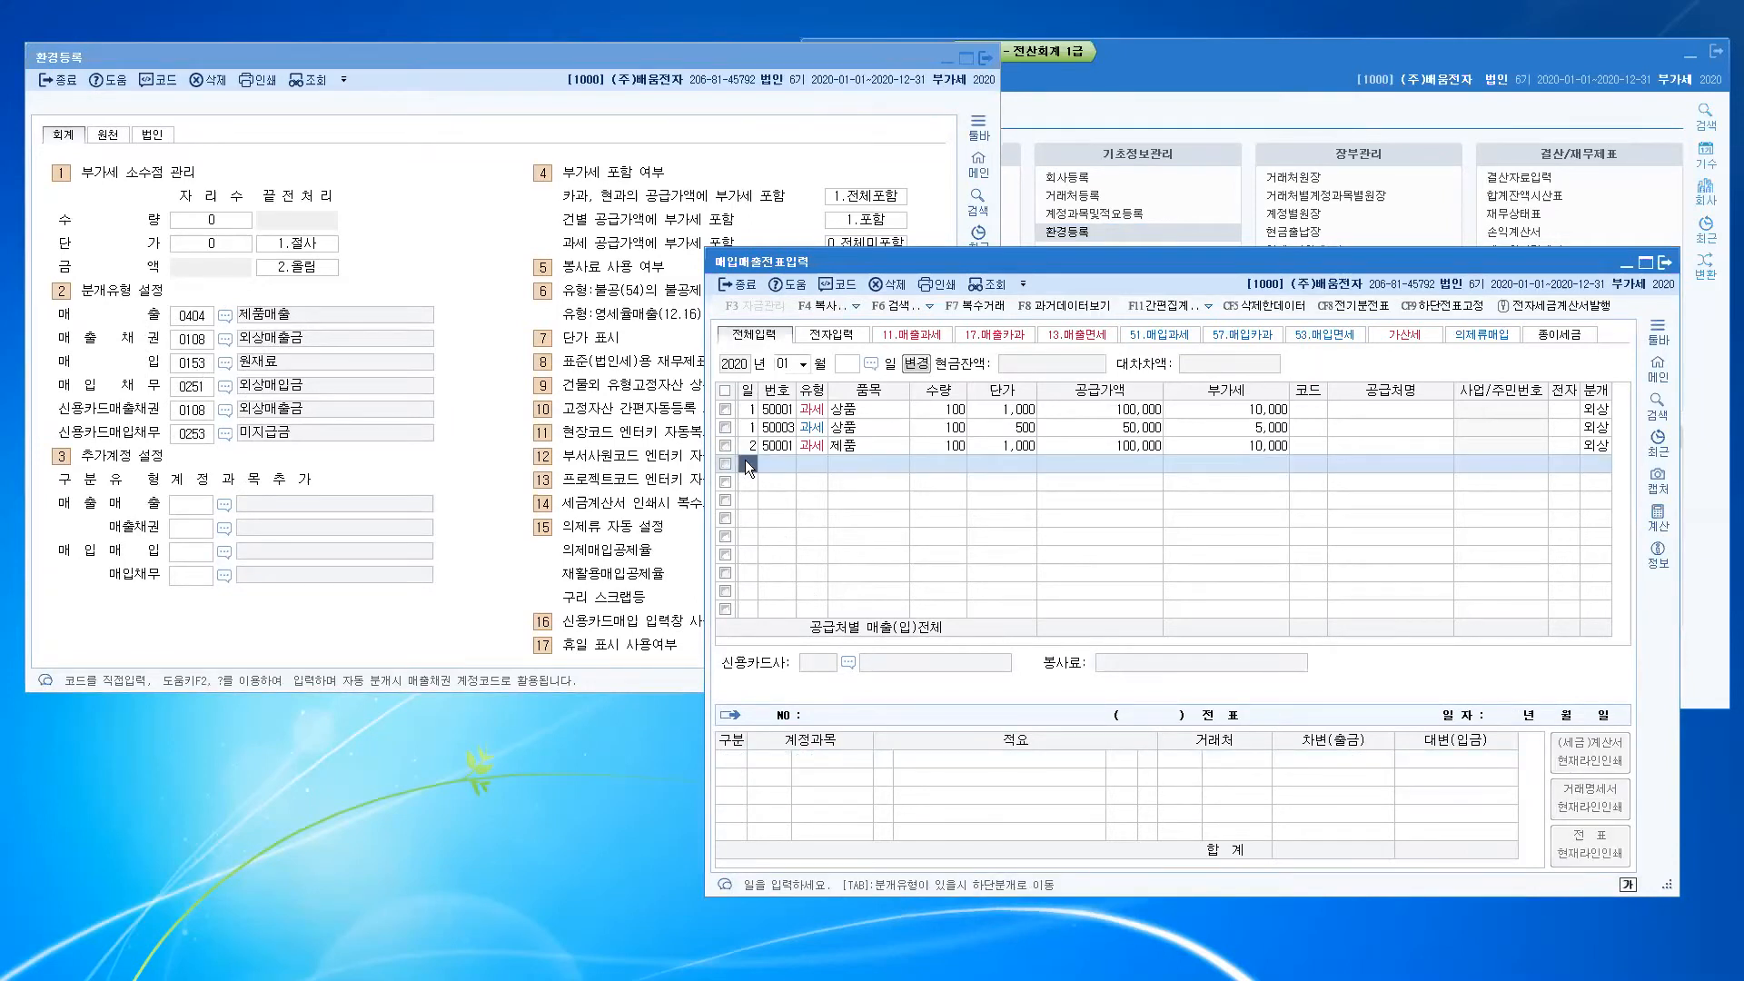
{"action": "key", "text": "ctrl"}
{"action": "key", "text": "ctrl"}
{"action": "type", "text": "2"}
{"action": "key", "text": "Return"}
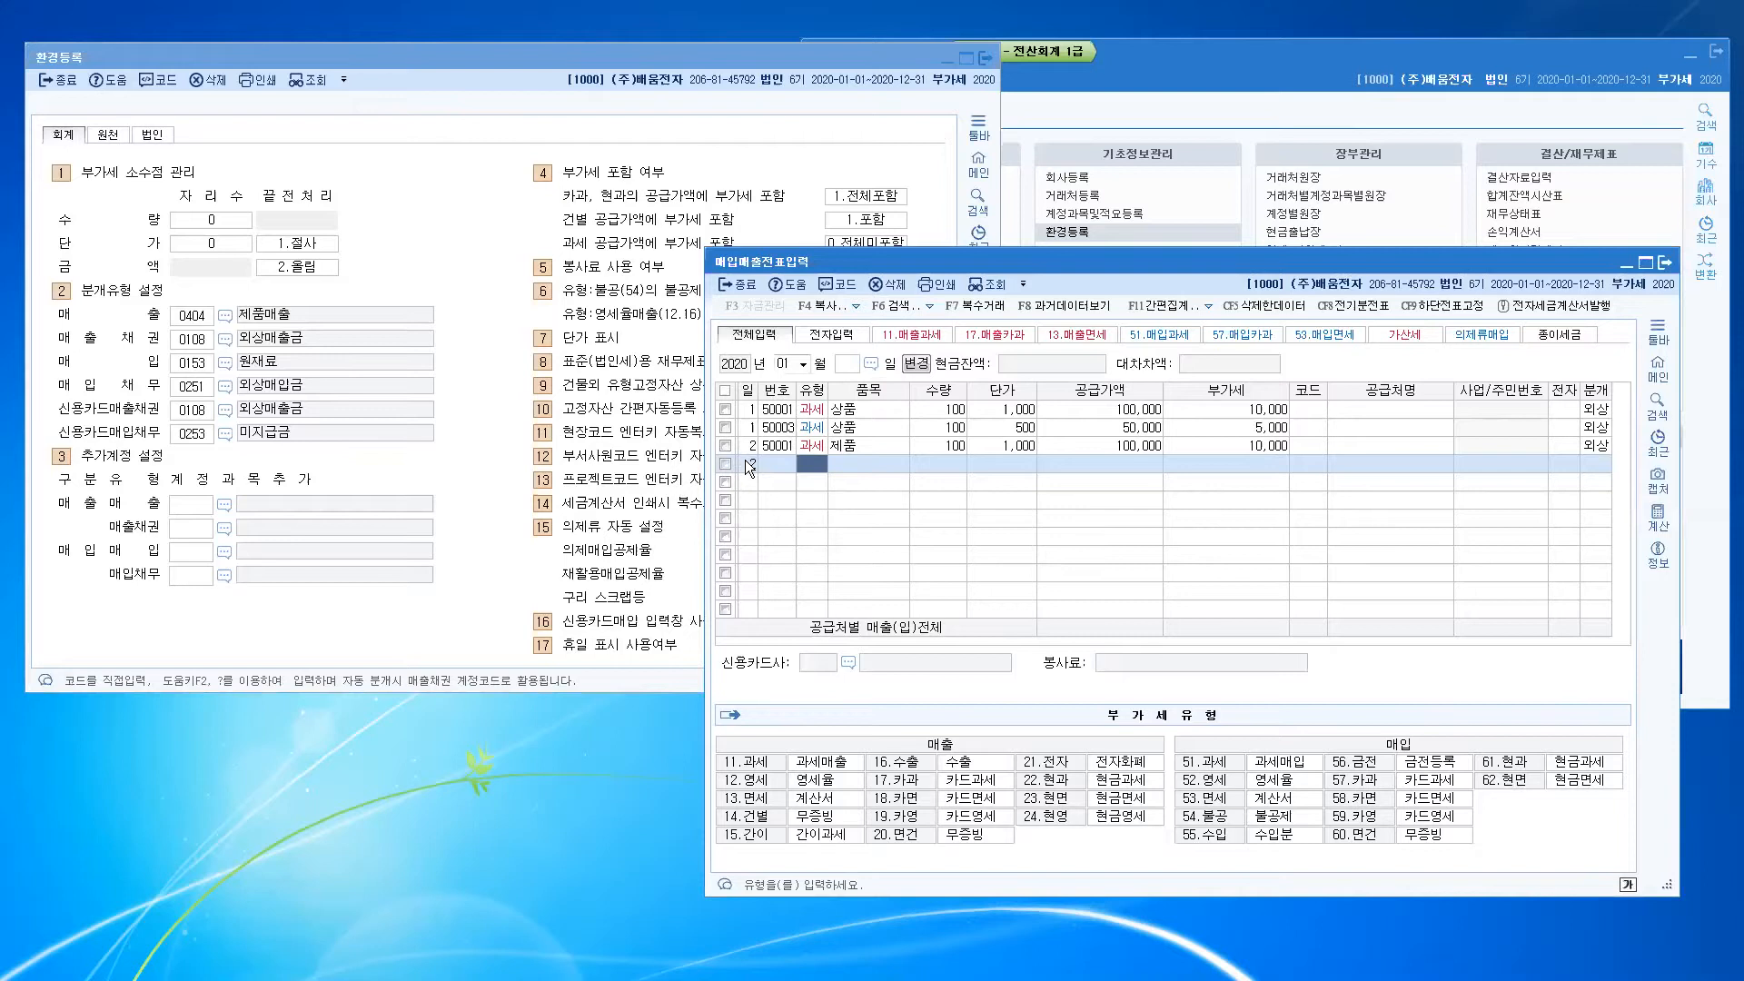
{"action": "key", "text": "ctrl"}
{"action": "key", "text": "ctrl"}
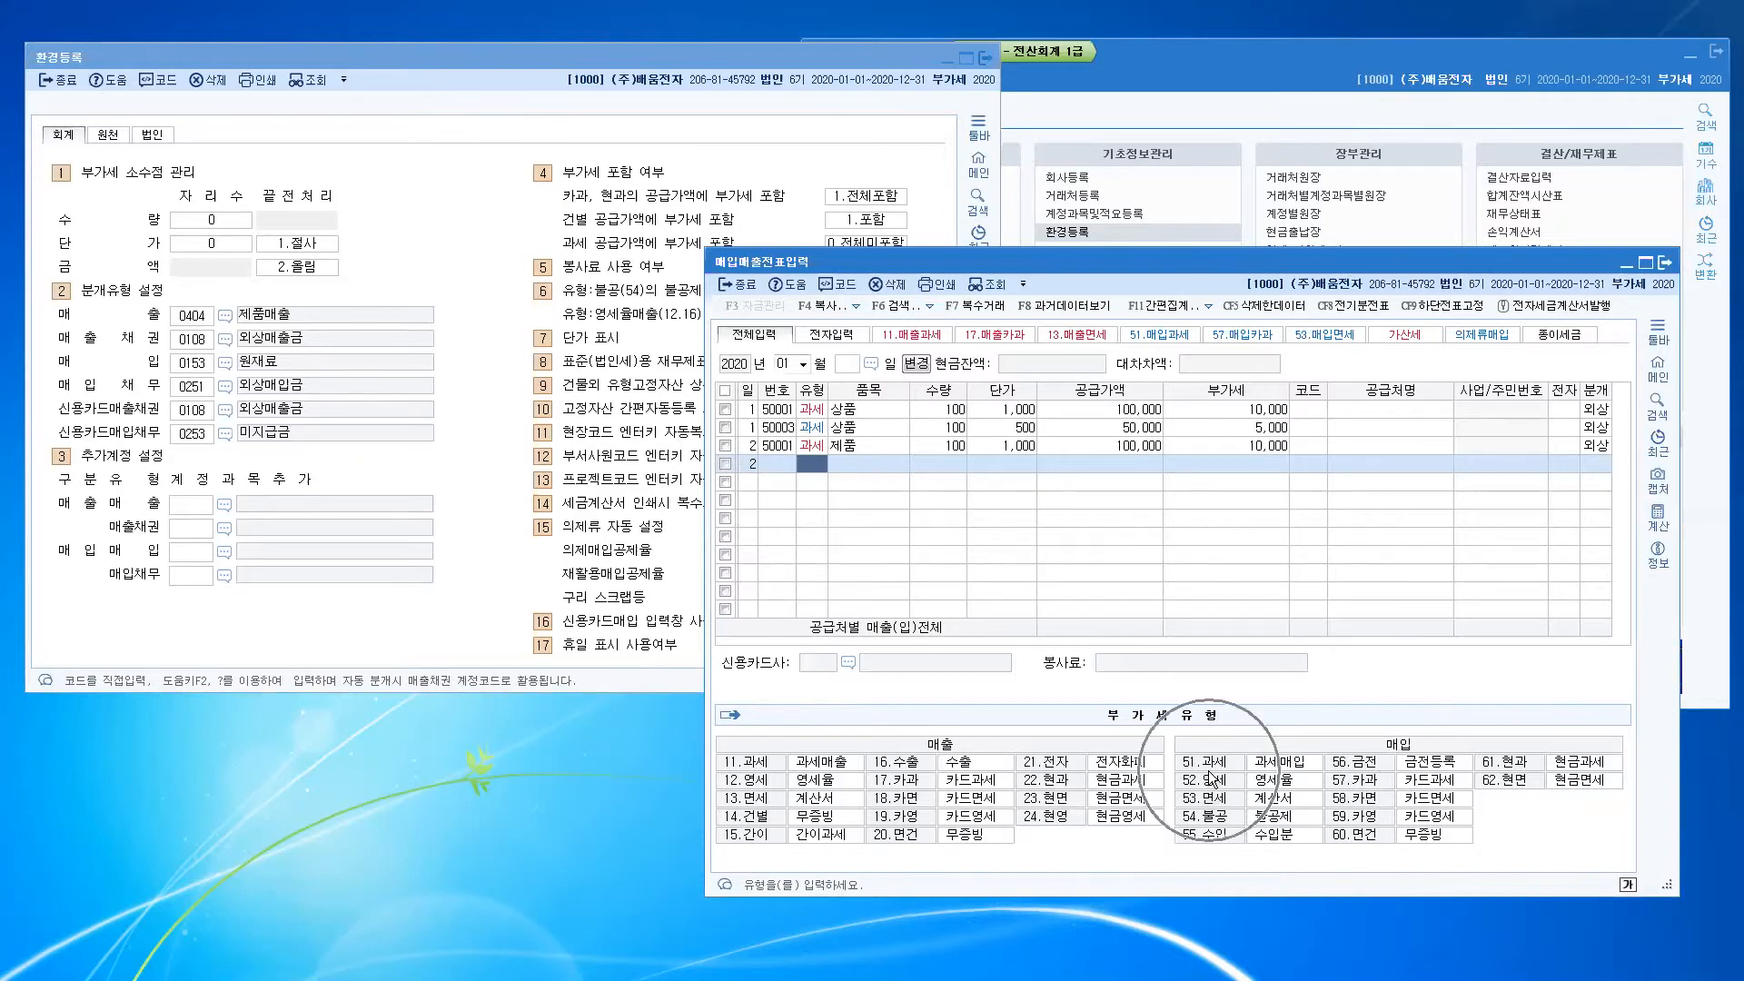
{"action": "type", "text": "51"}
{"action": "key", "text": "Return"}
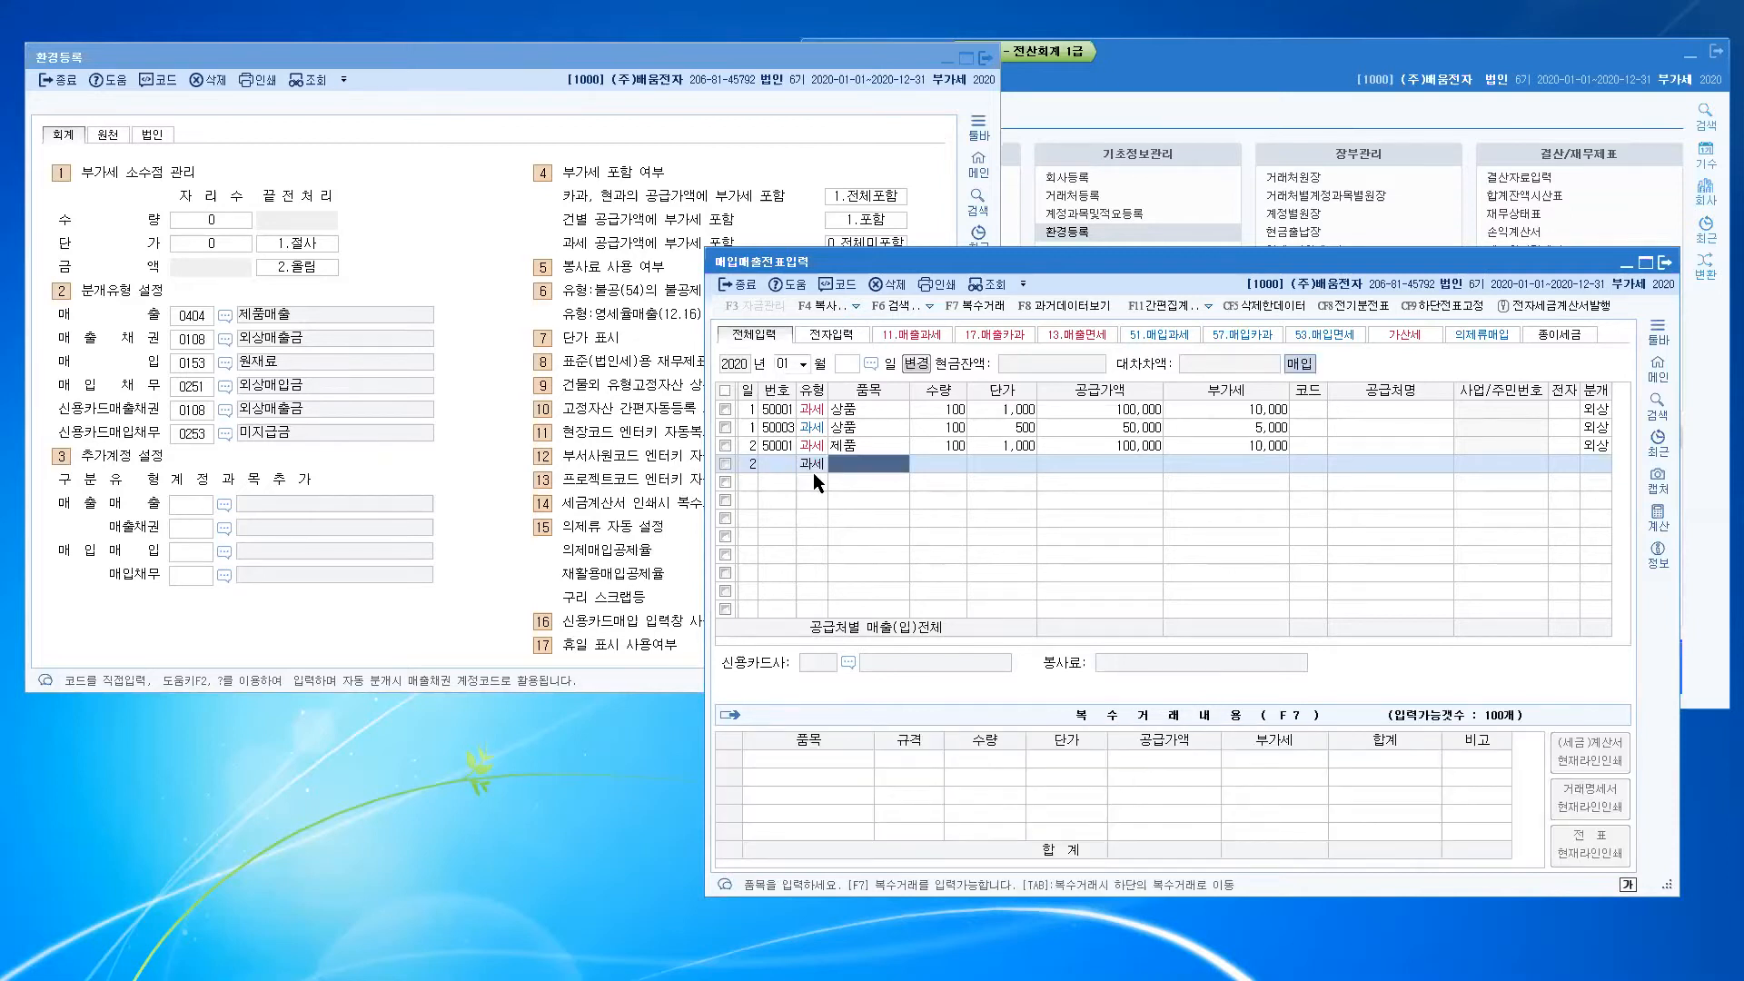
{"action": "type", "text": "원재료"}
{"action": "key", "text": "Return"}
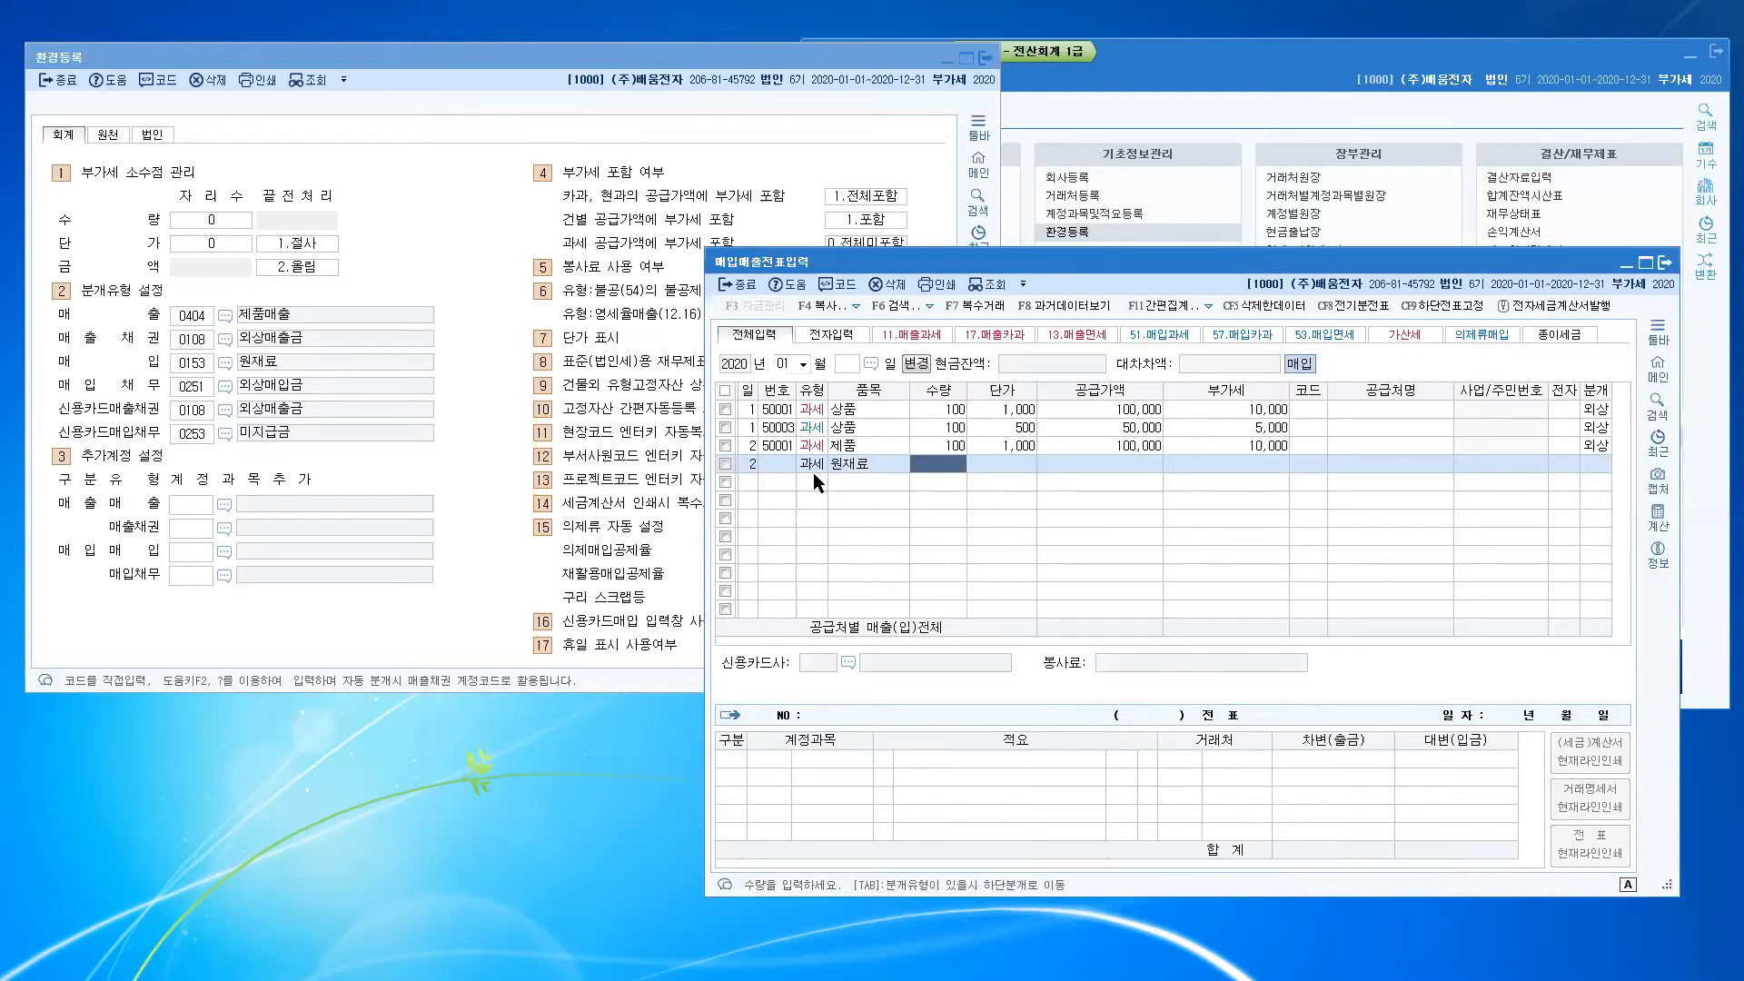
Step: Enter 수량 100 and 단가 500 on the 원재료 line, leave the 공급처 blank and advance to 분개
{"action": "type", "text": "100"}
{"action": "key", "text": "Return"}
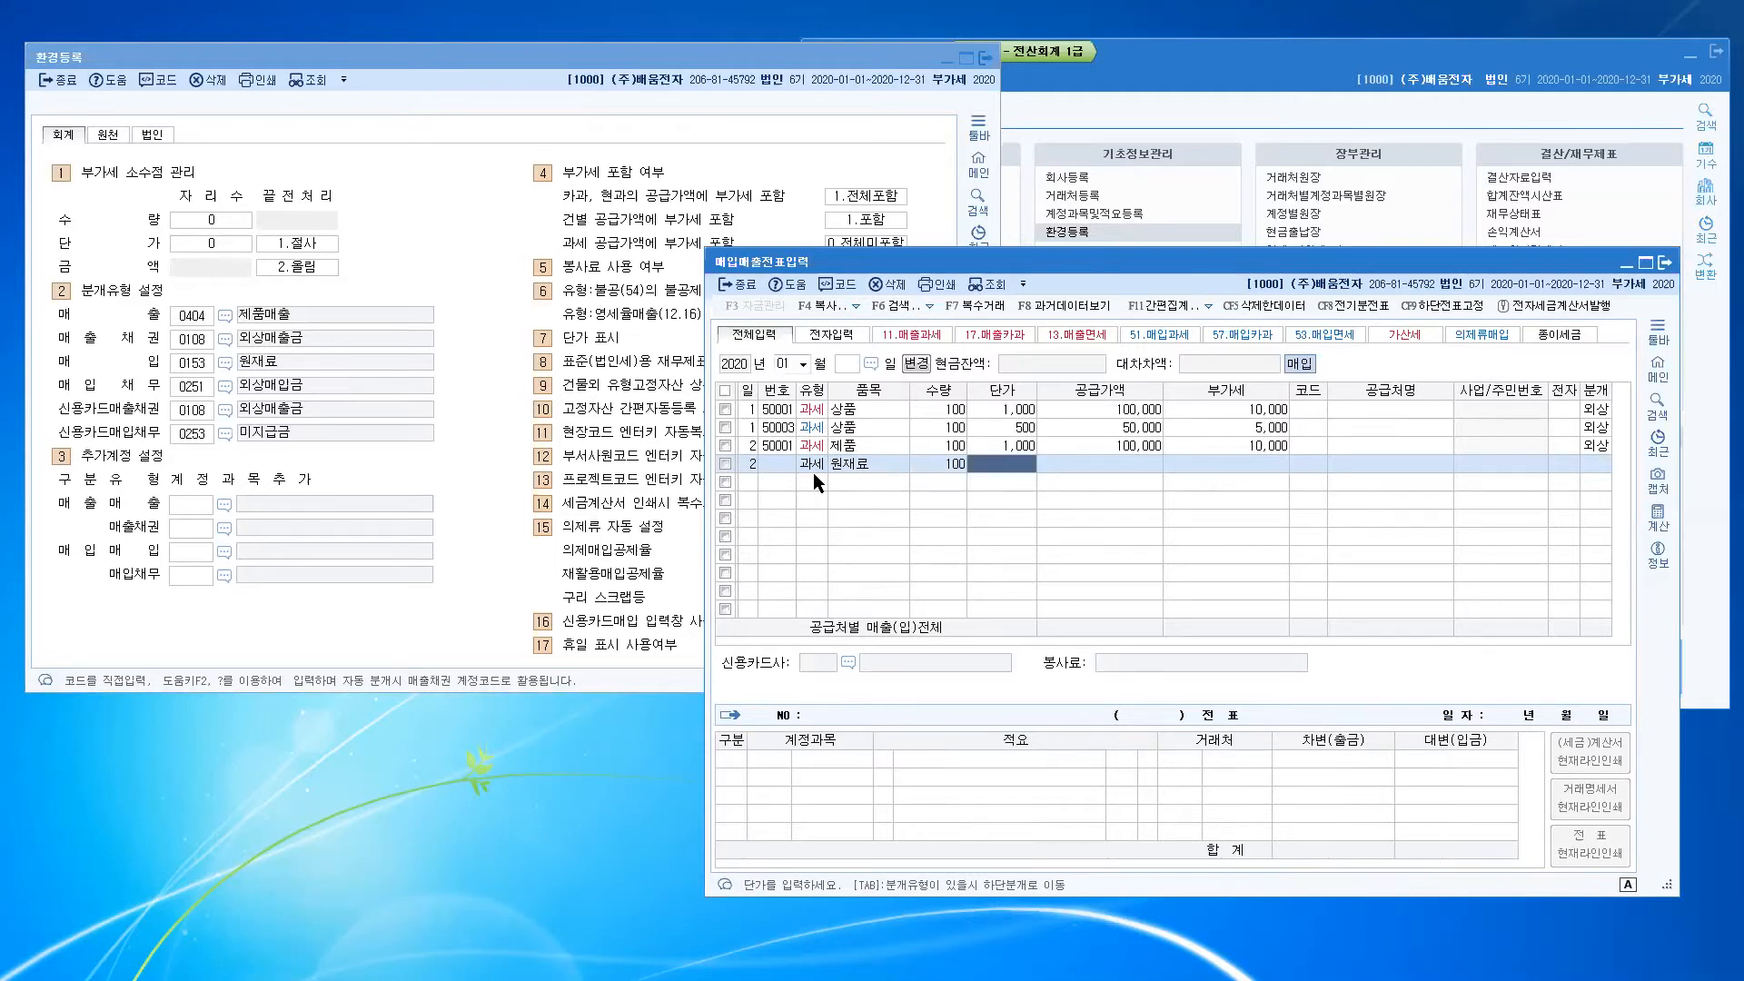
{"action": "type", "text": "500"}
{"action": "key", "text": "Return"}
{"action": "key", "text": "Return"}
{"action": "key", "text": "Return"}
{"action": "key", "text": "Return"}
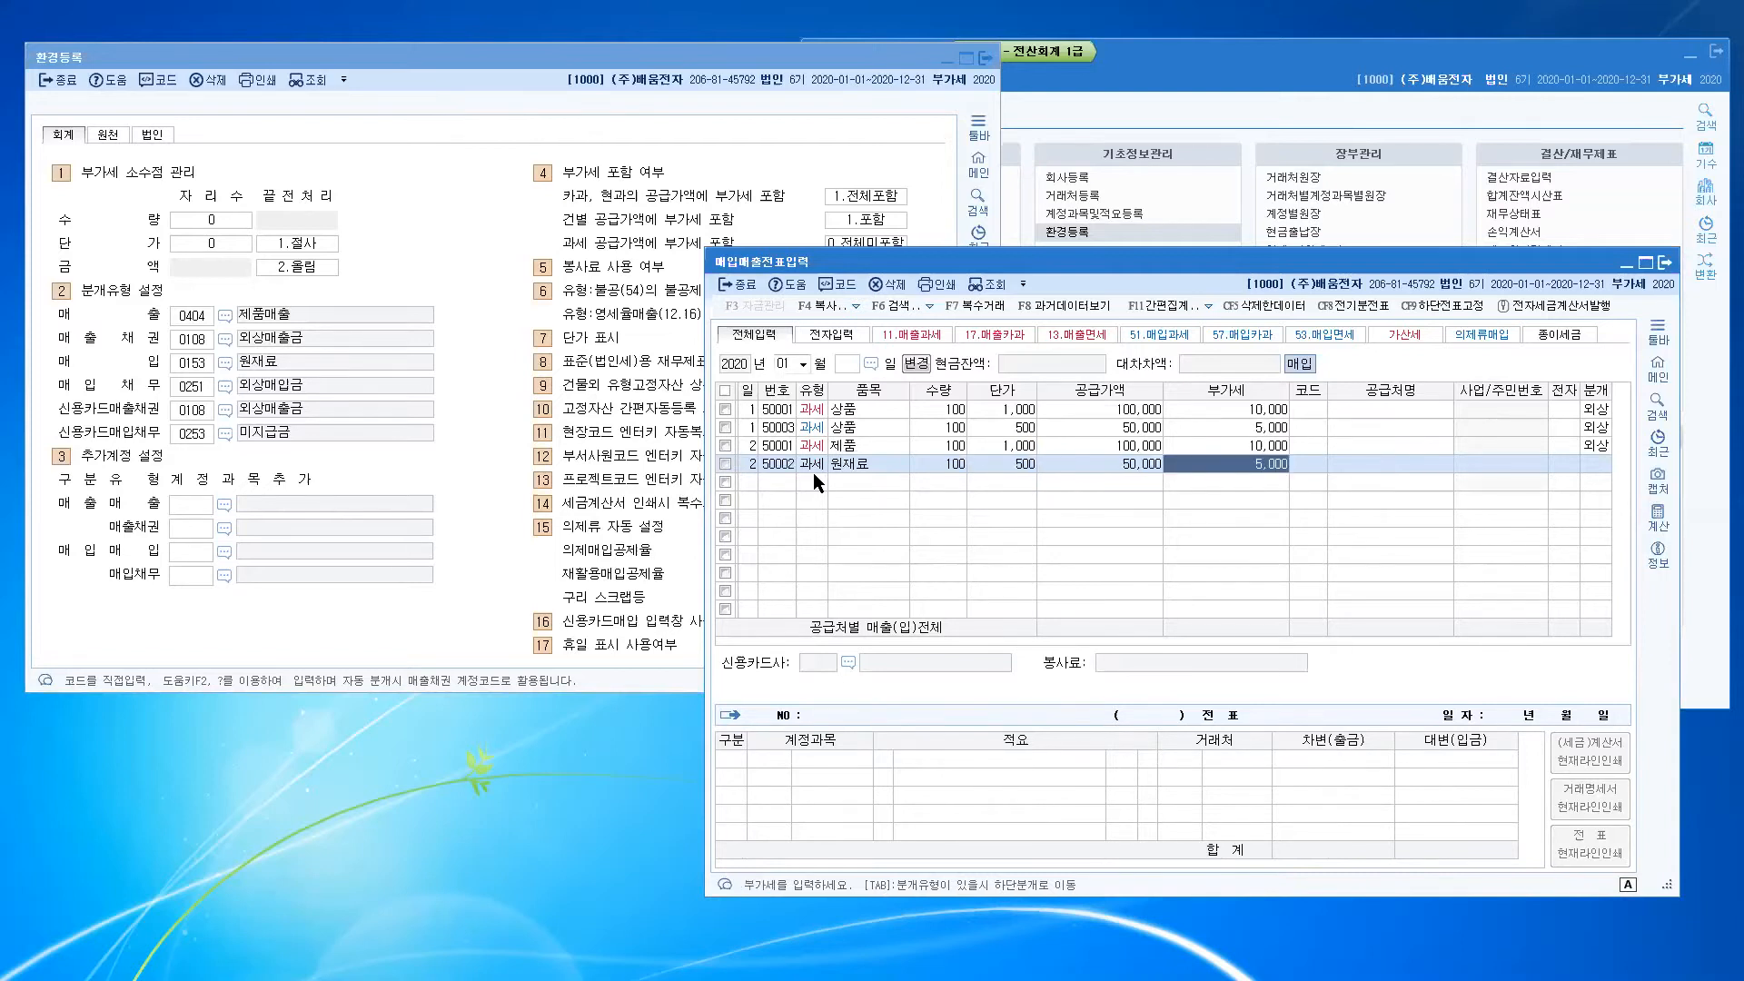
{"action": "key", "text": "Return"}
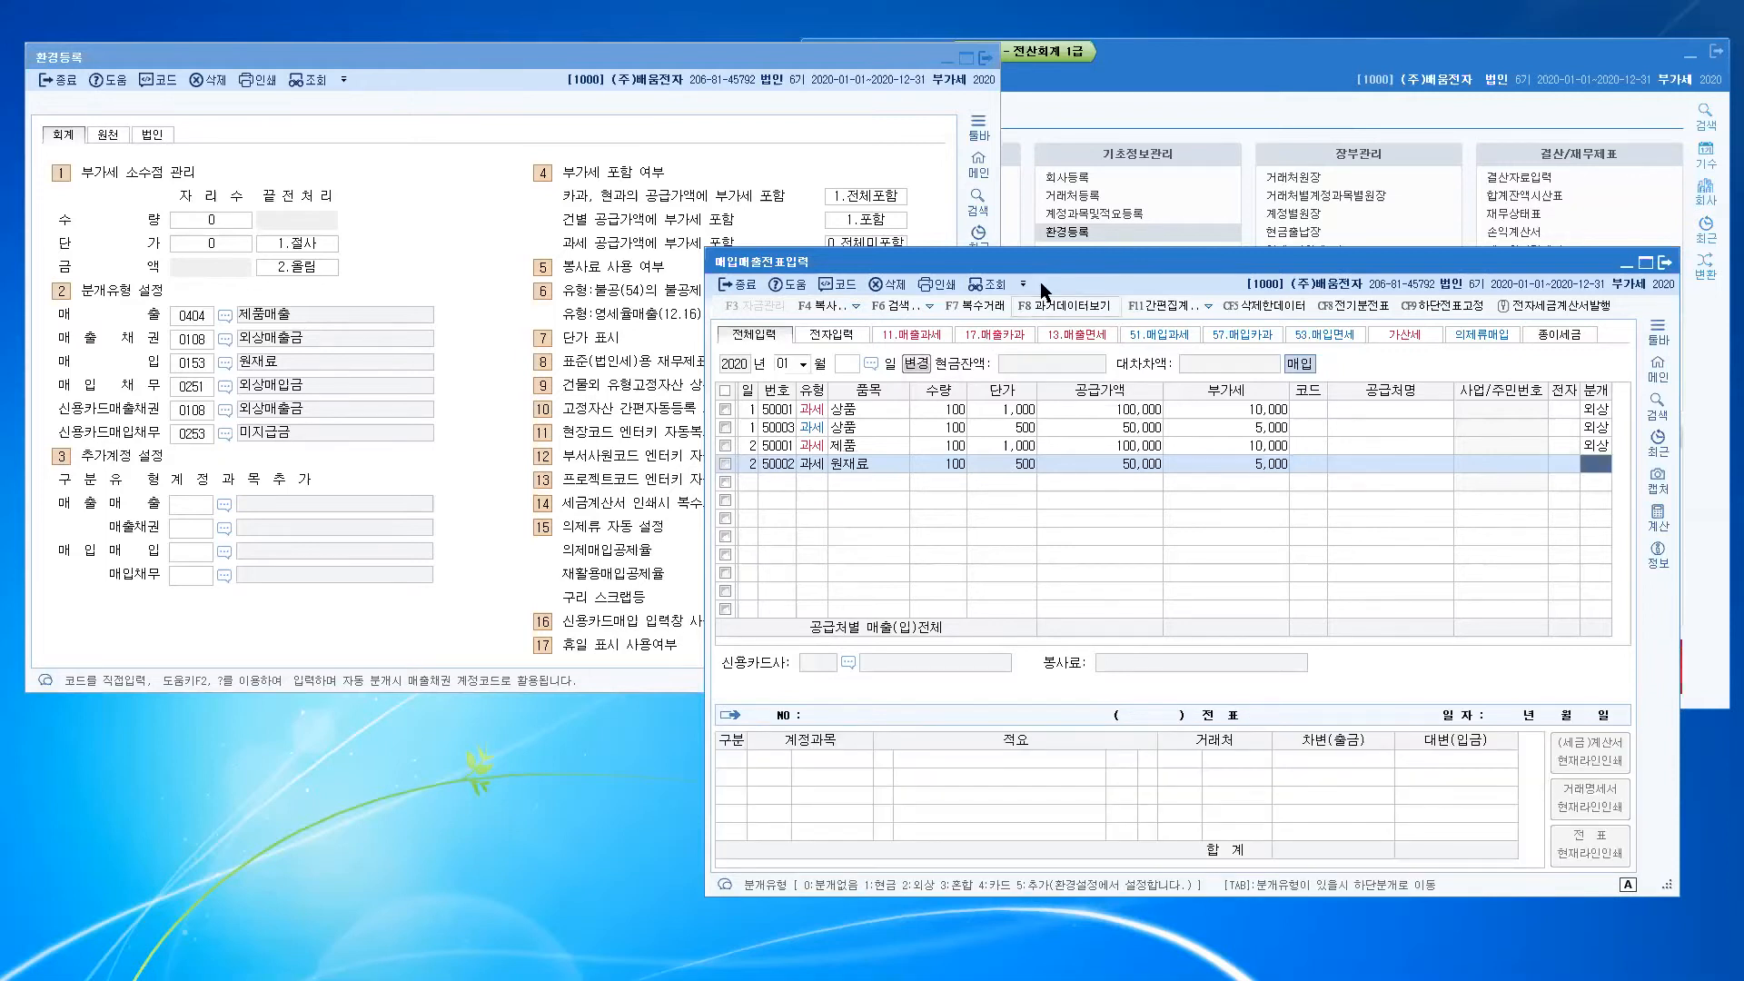
{"action": "left_click_drag", "start_coordinate": [1048, 264], "coordinate": [1043, 201]}
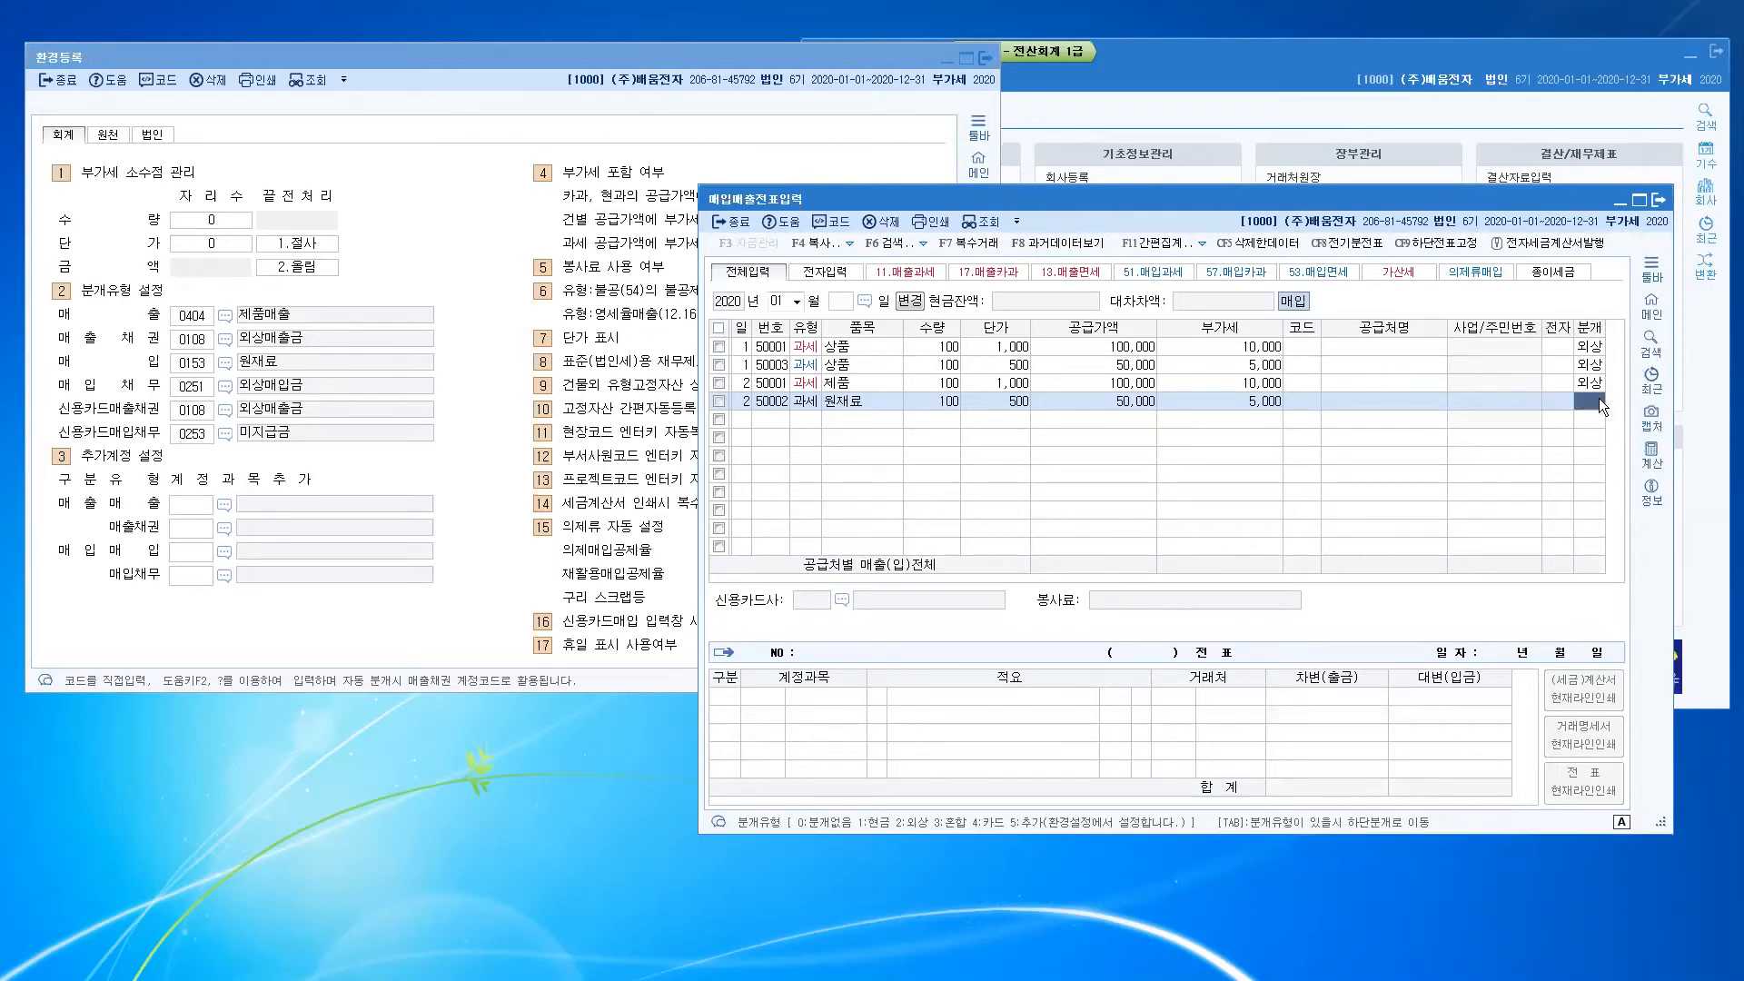
Step: Set the 원재료 purchase line's 분개 to 2 (외상) and return to the line to view its journal entry
{"action": "type", "text": "2"}
{"action": "key", "text": "Return"}
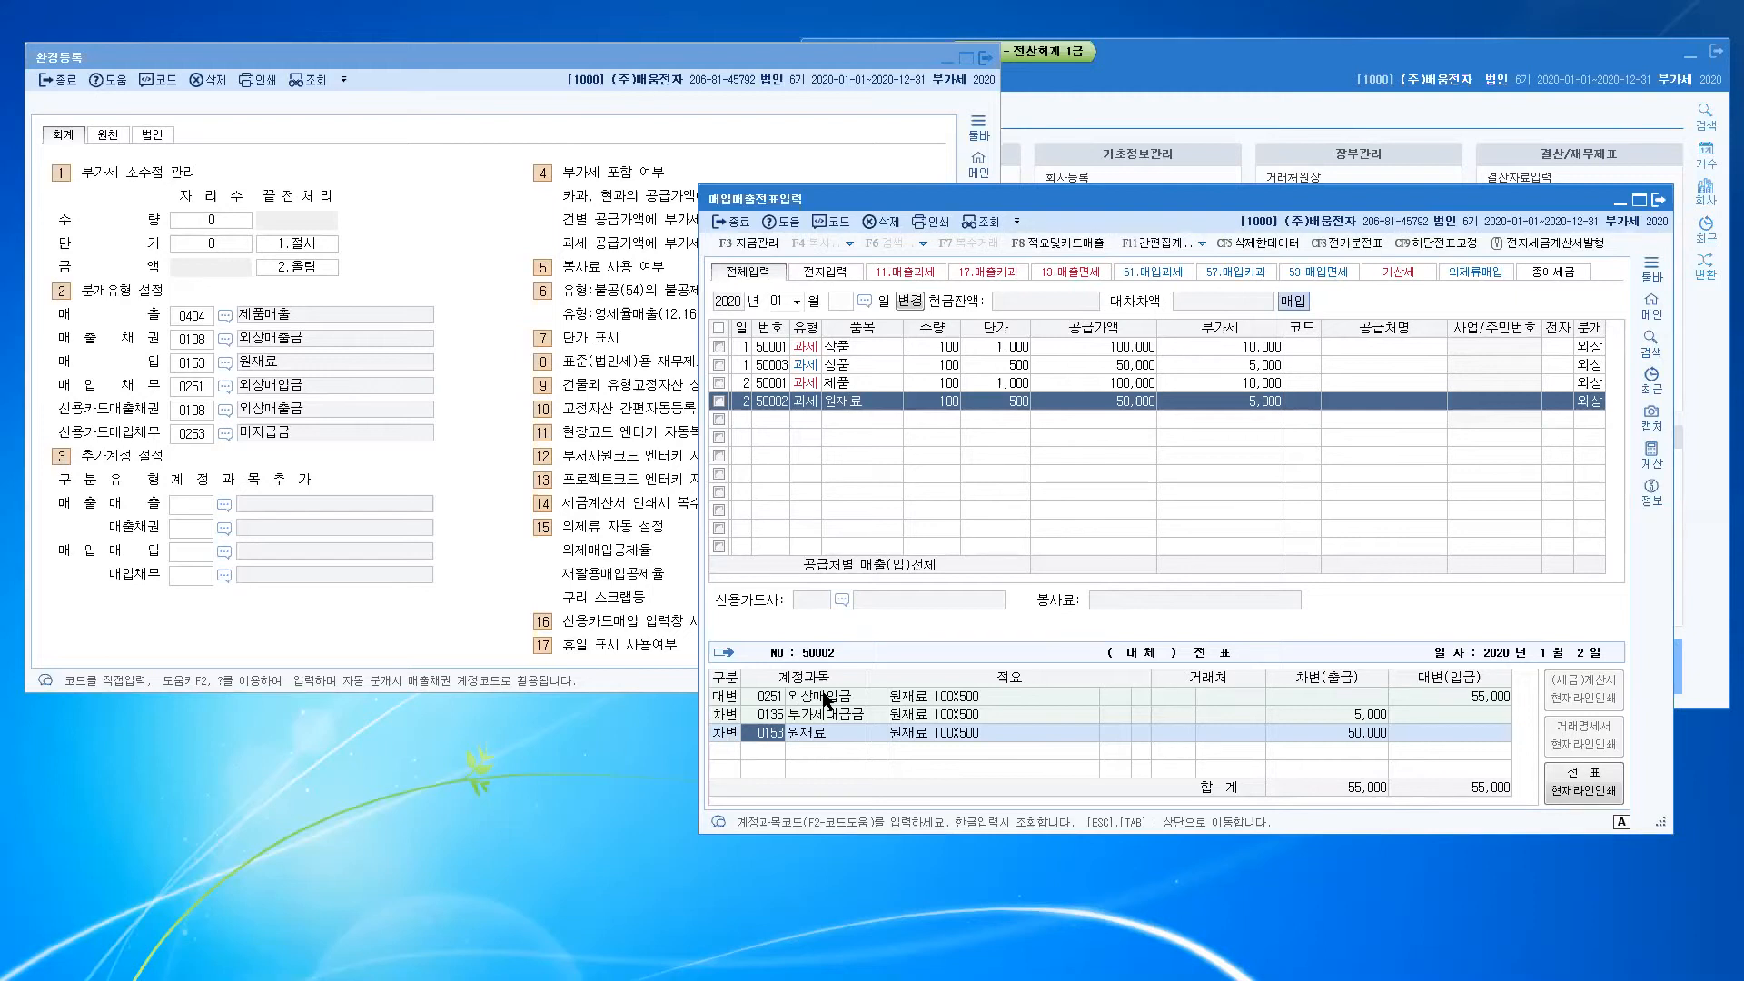
{"action": "left_click", "coordinate": [742, 418]}
{"action": "left_click", "coordinate": [744, 403]}
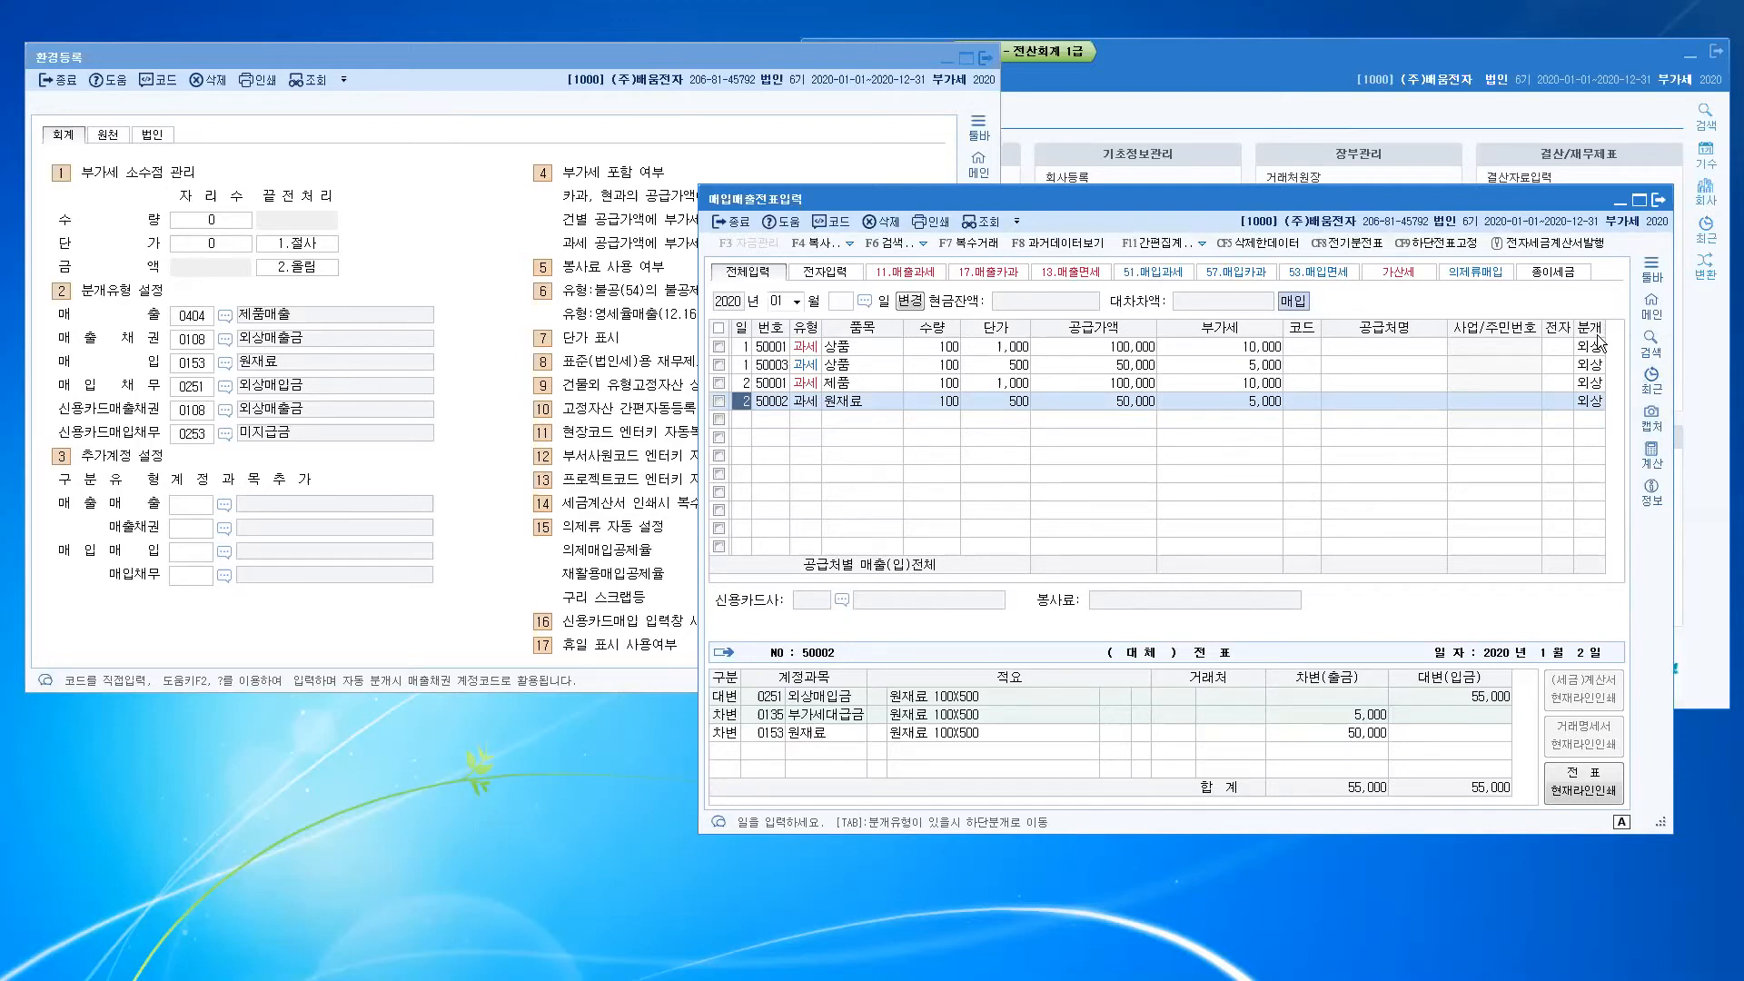
Step: Compare the 원재료 line's 분개 options with the default accounts and the 추가계정 설정 section in 환경등록
{"action": "left_click", "coordinate": [1592, 405]}
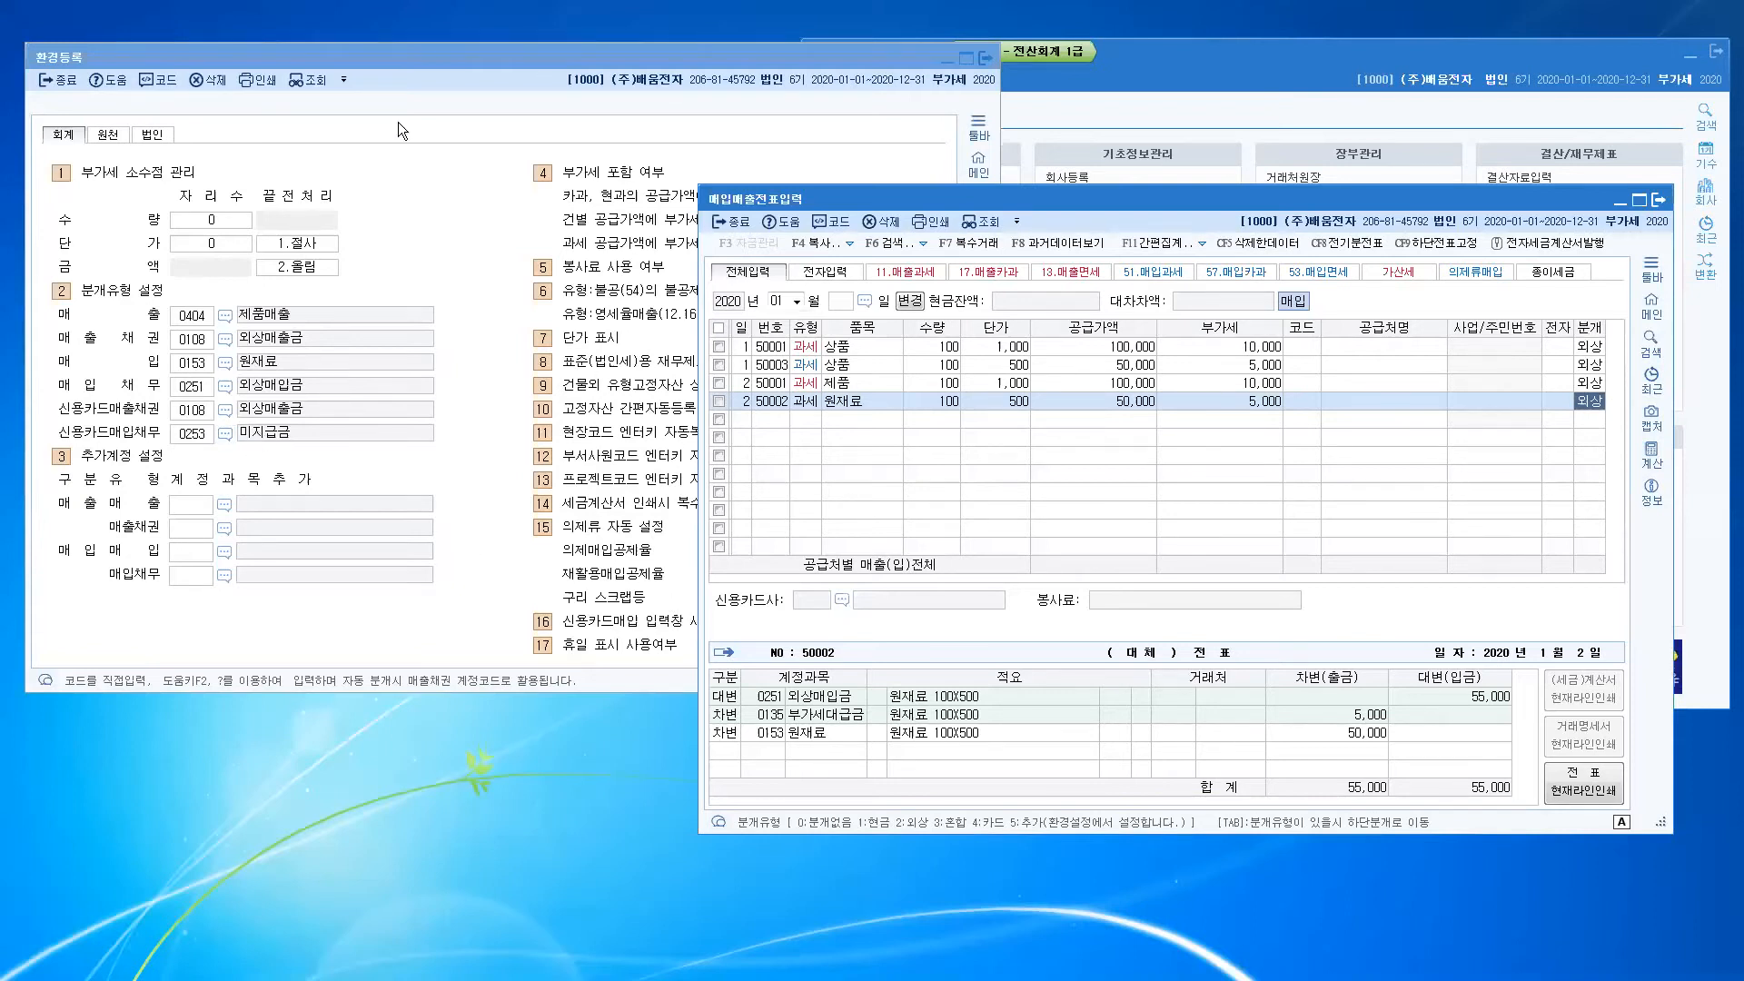
{"action": "left_click", "coordinate": [434, 51]}
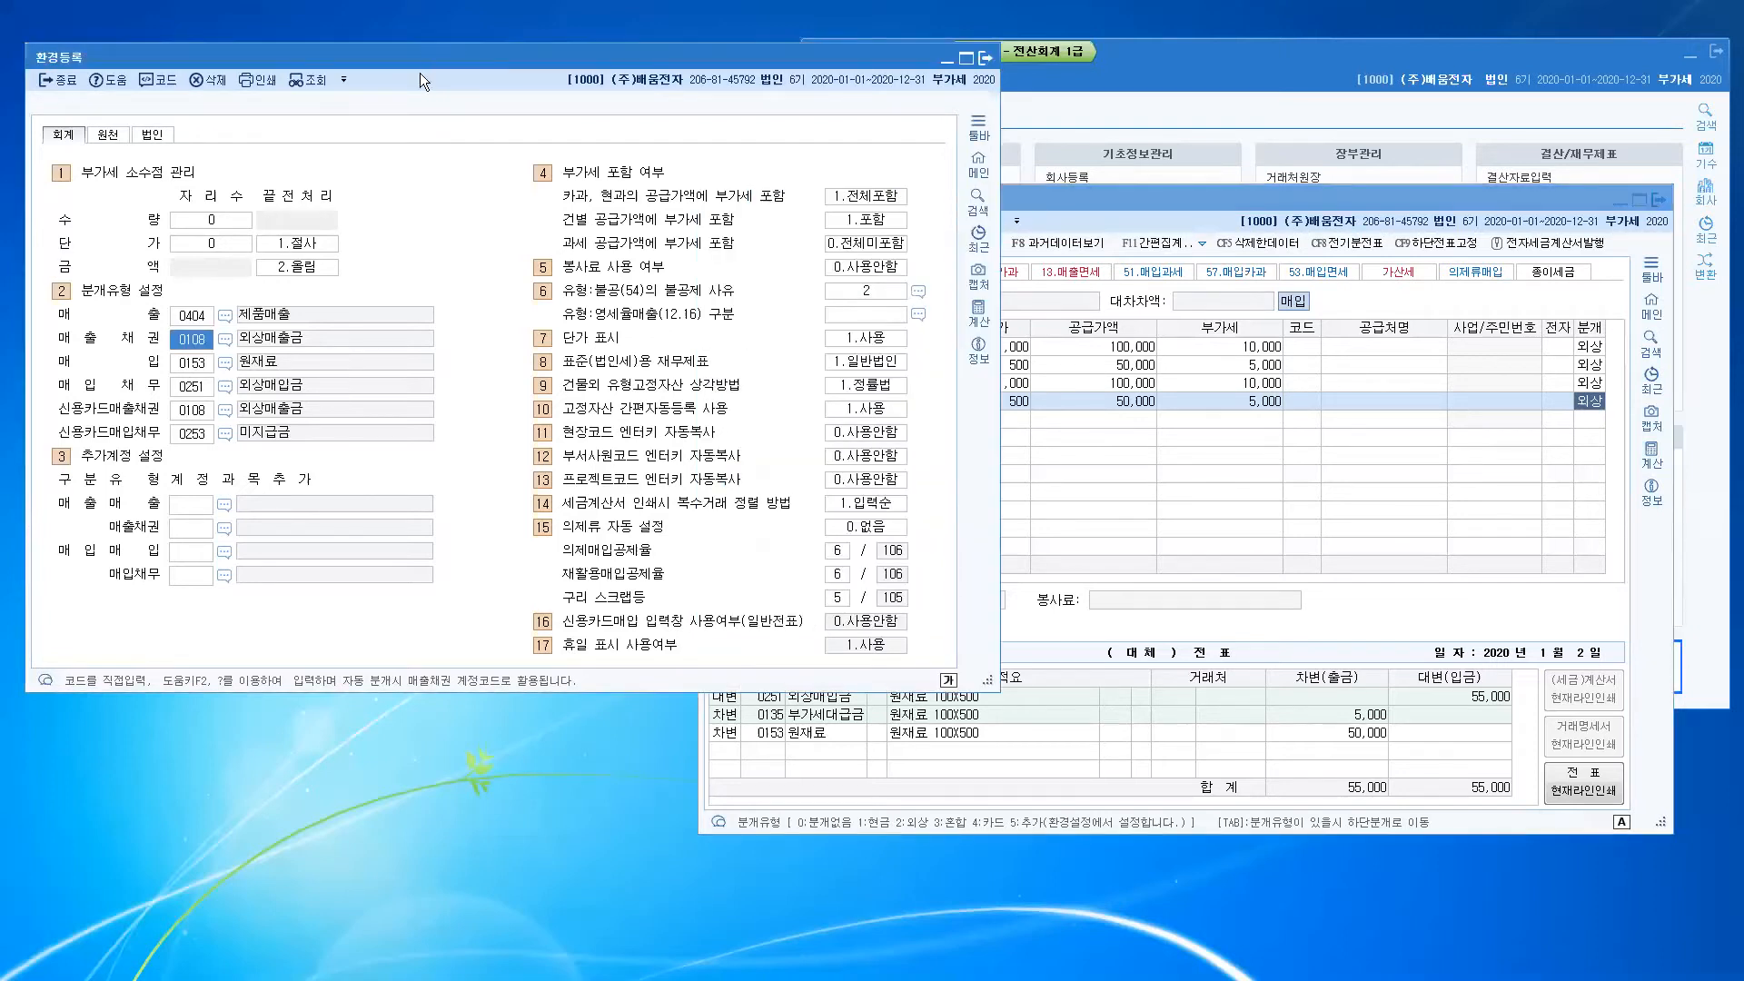
{"action": "key", "text": "ctrl"}
{"action": "key", "text": "ctrl"}
{"action": "key", "text": "ctrl"}
{"action": "left_click", "coordinate": [1593, 399]}
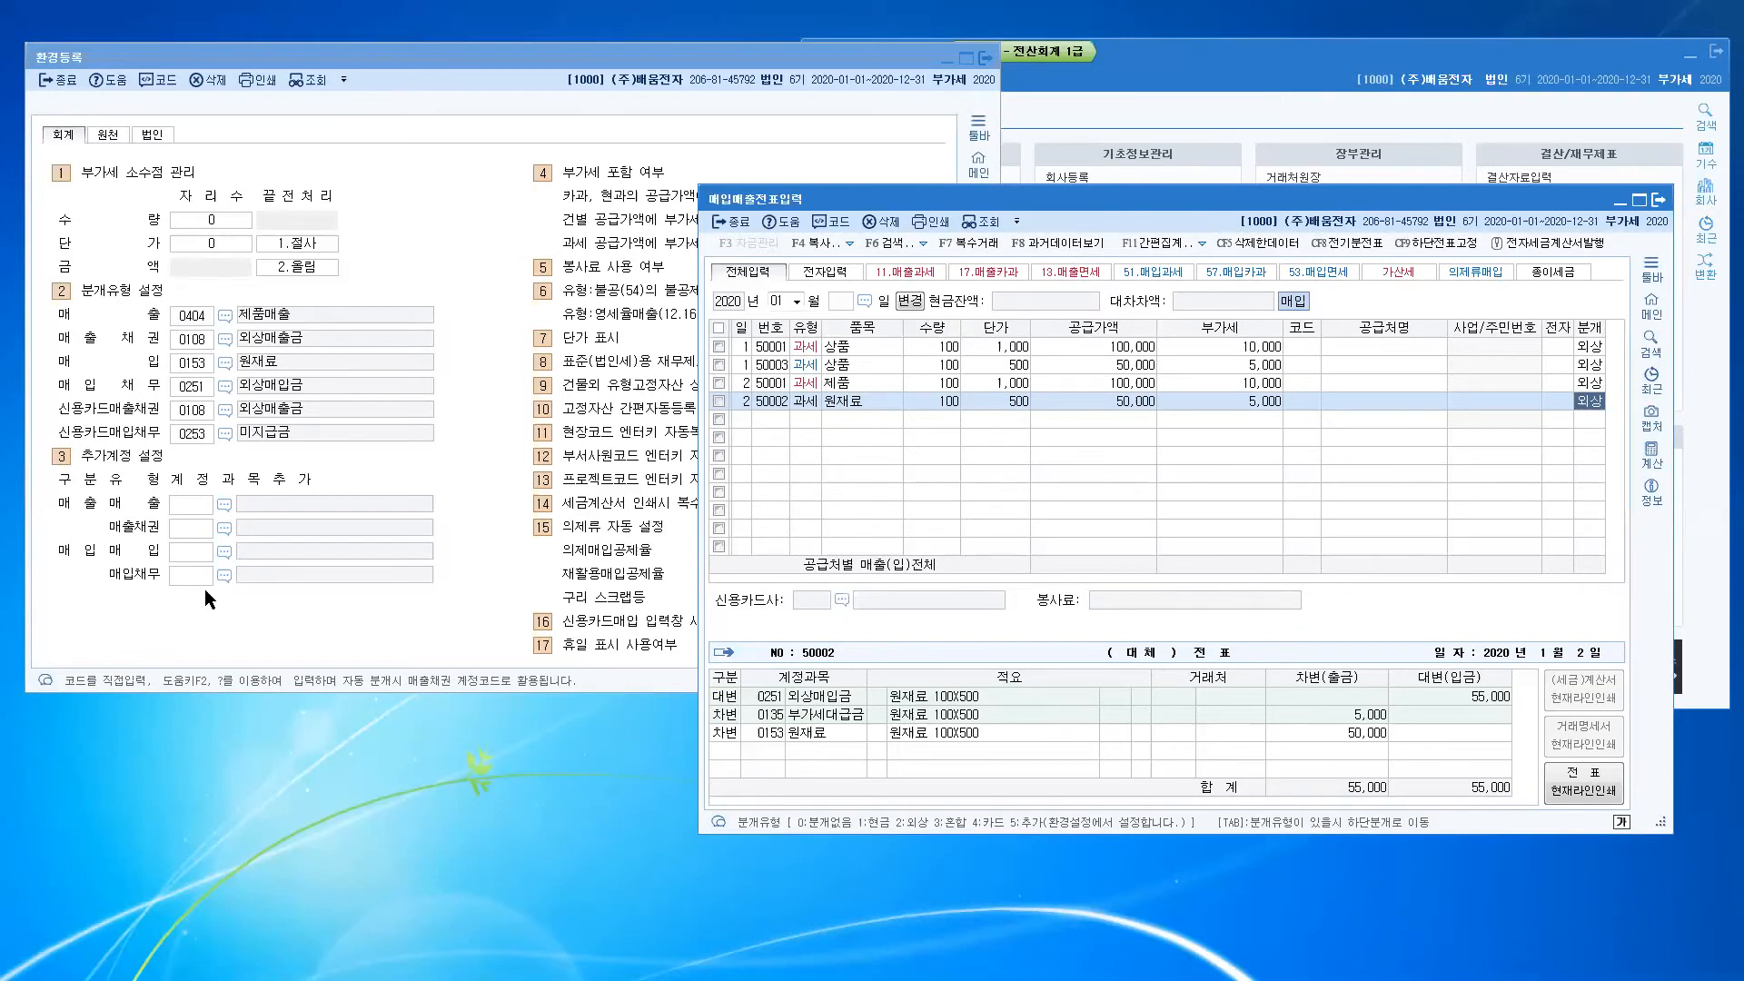
{"action": "left_click", "coordinate": [236, 610]}
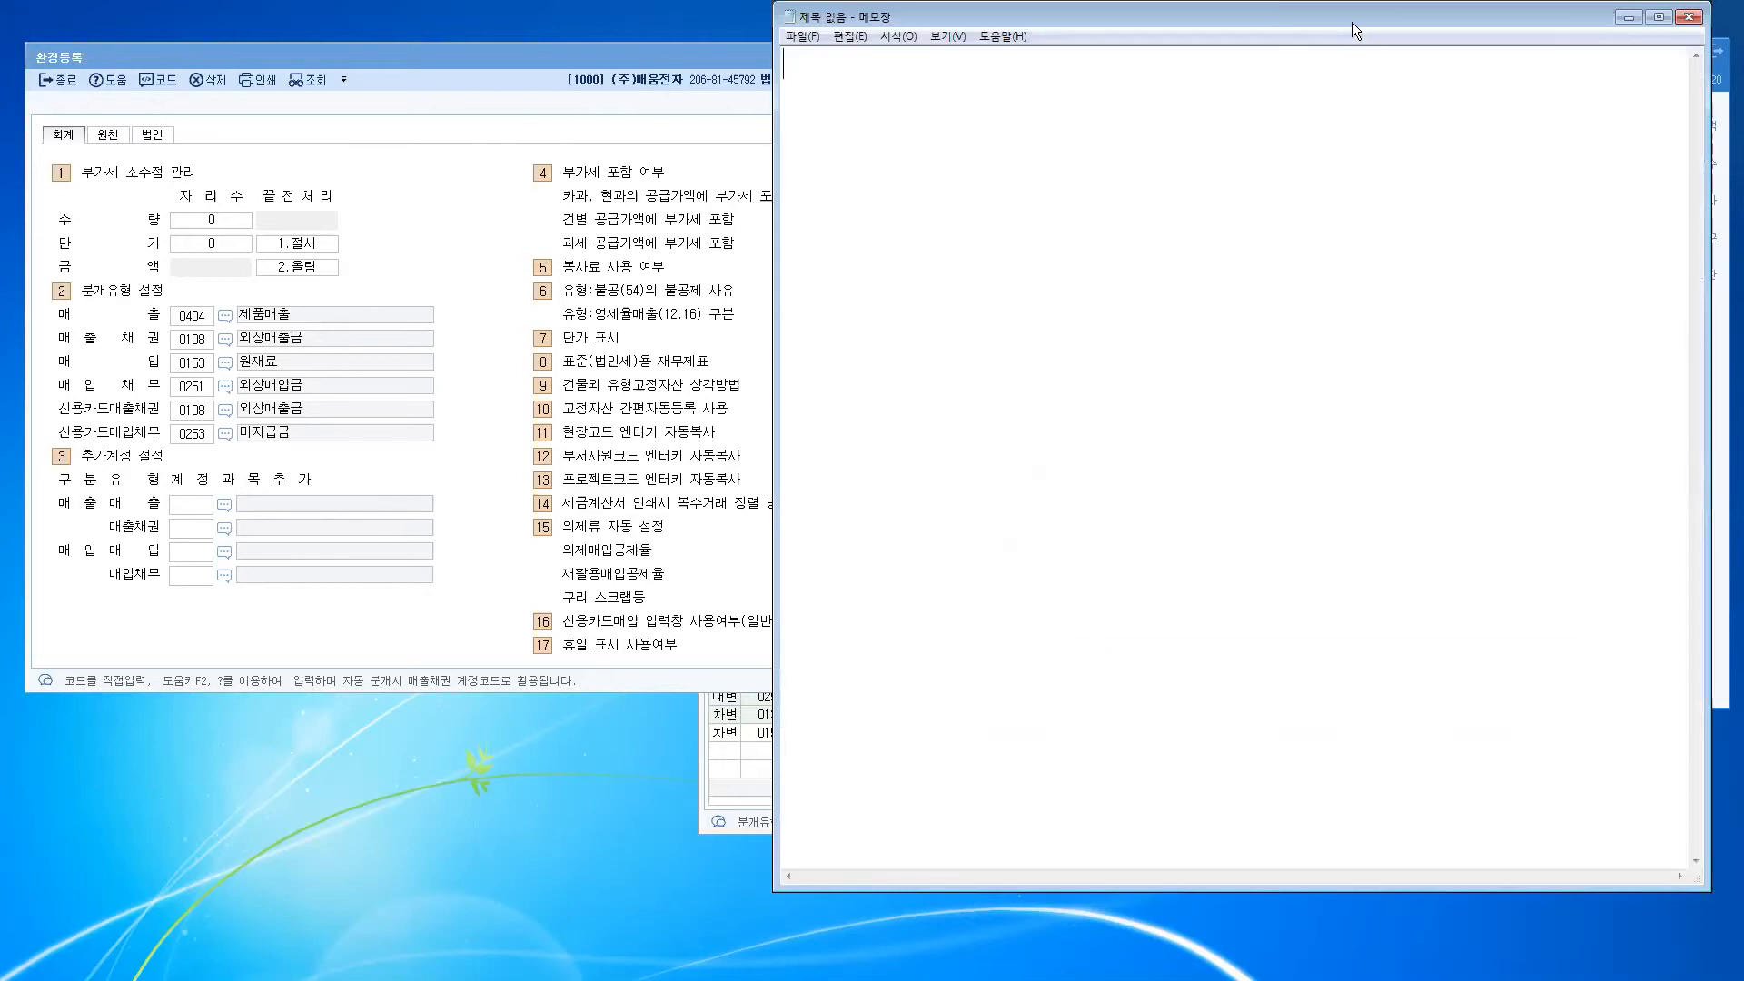
Step: Move the blank Notepad window aside and examine the 부가세유형 codes for the 원재료 line in 매입매출전표입력
{"action": "left_click_drag", "start_coordinate": [1349, 13], "coordinate": [1472, 94]}
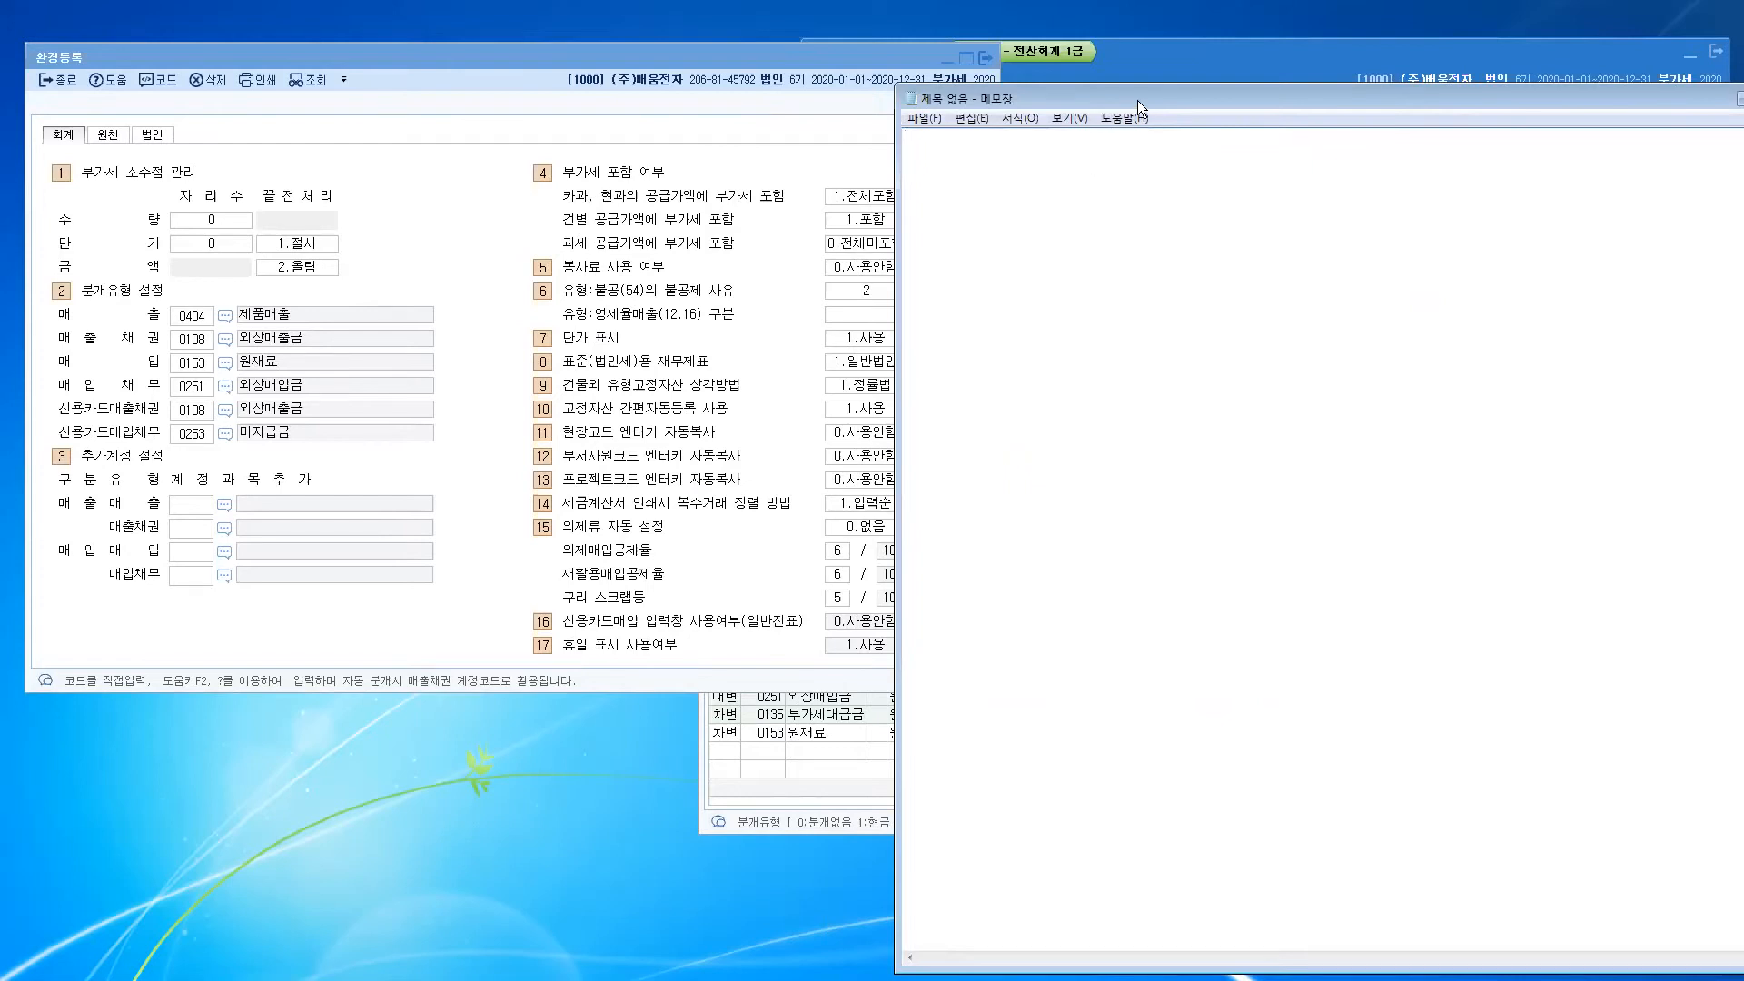
{"action": "left_click_drag", "start_coordinate": [1137, 99], "coordinate": [342, 51]}
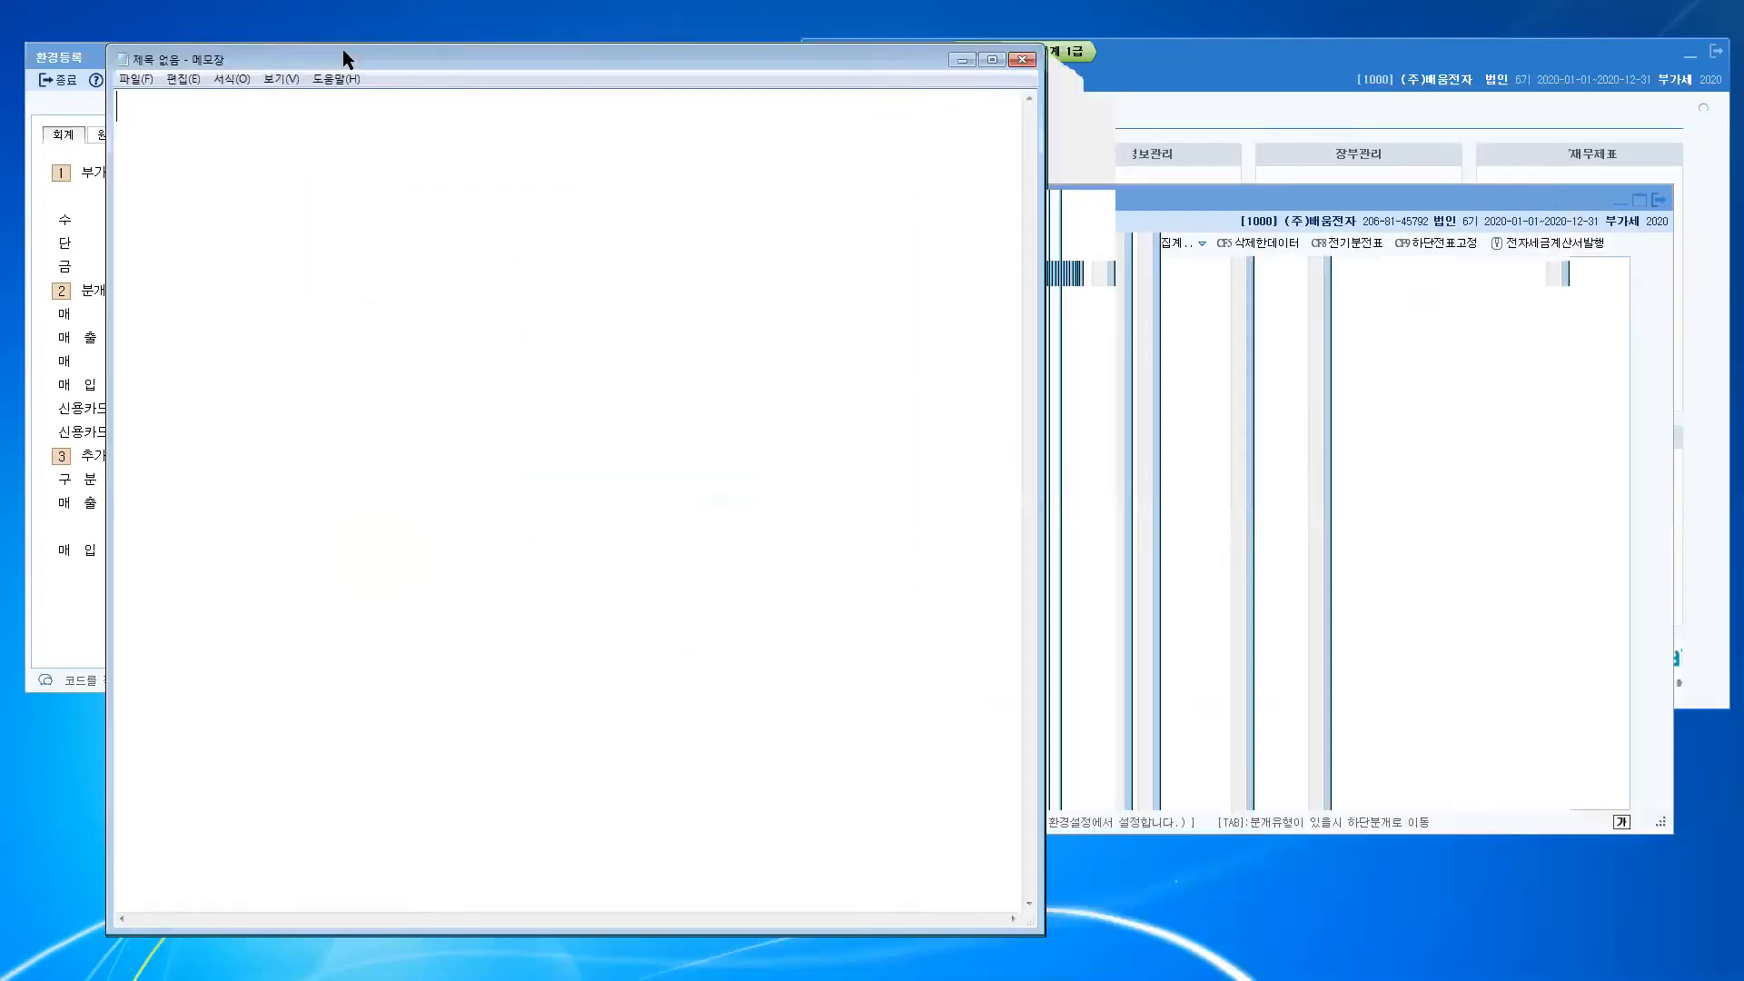
{"action": "left_click", "coordinate": [1286, 204]}
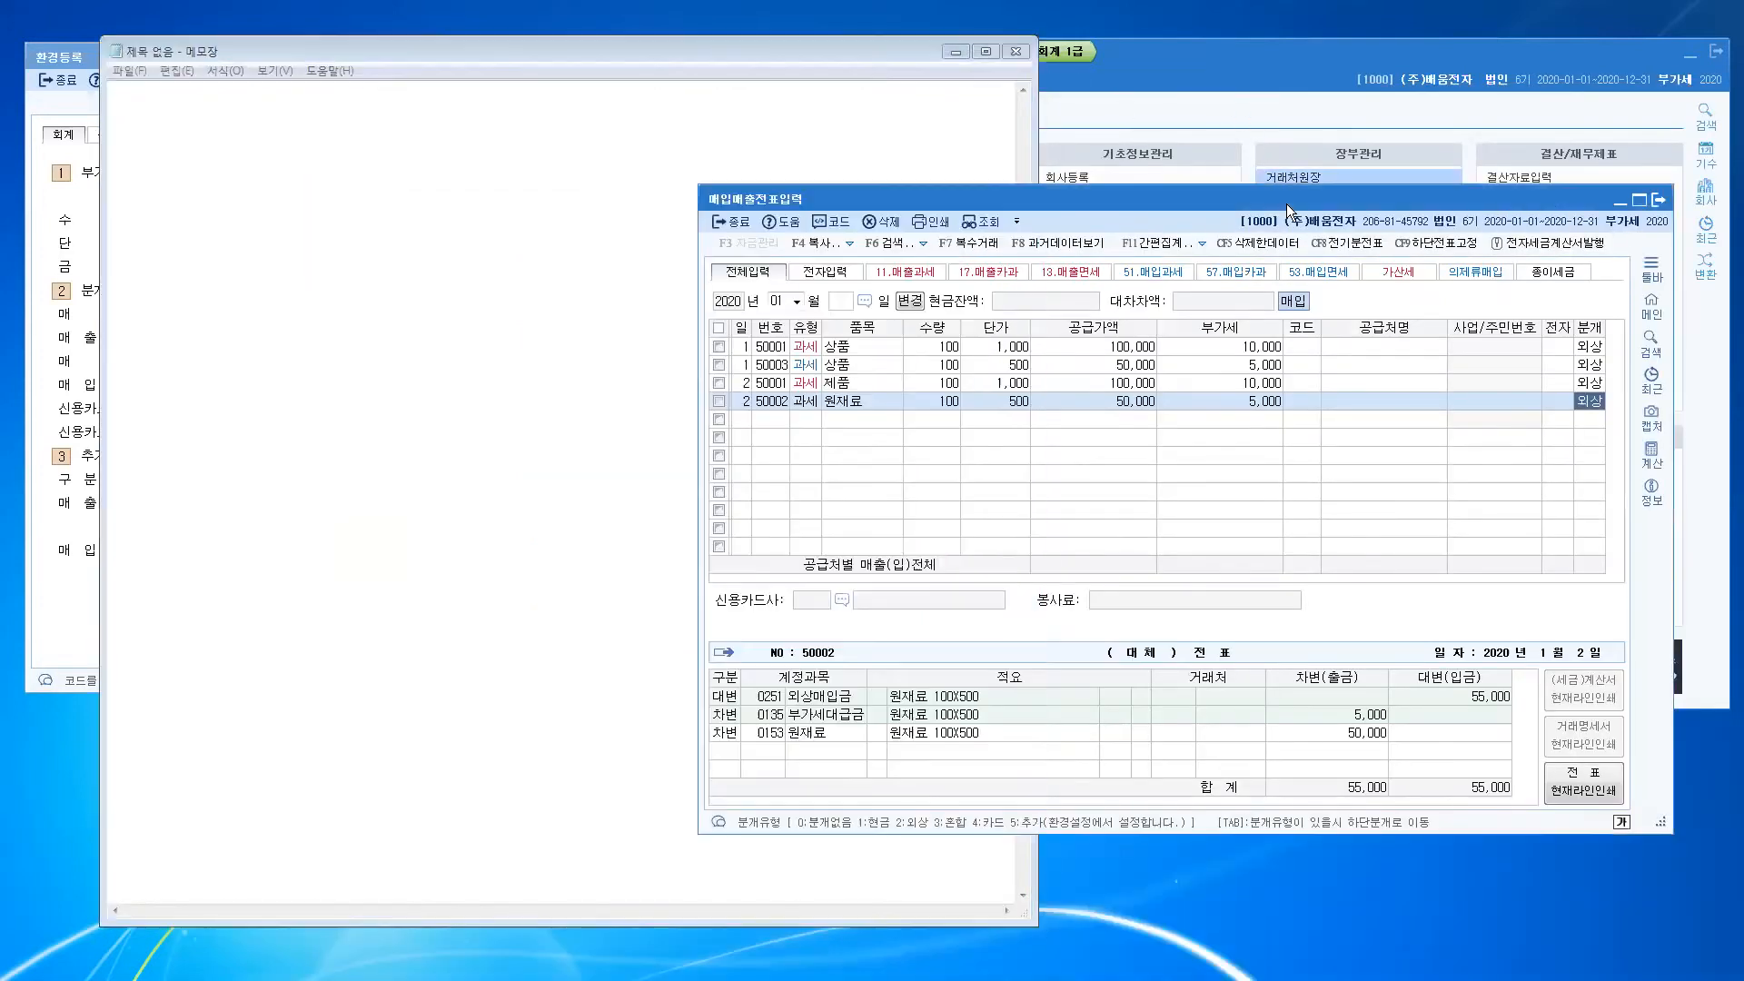
{"action": "left_click", "coordinate": [806, 400]}
{"action": "key", "text": "ctrl"}
{"action": "key", "text": "ctrl"}
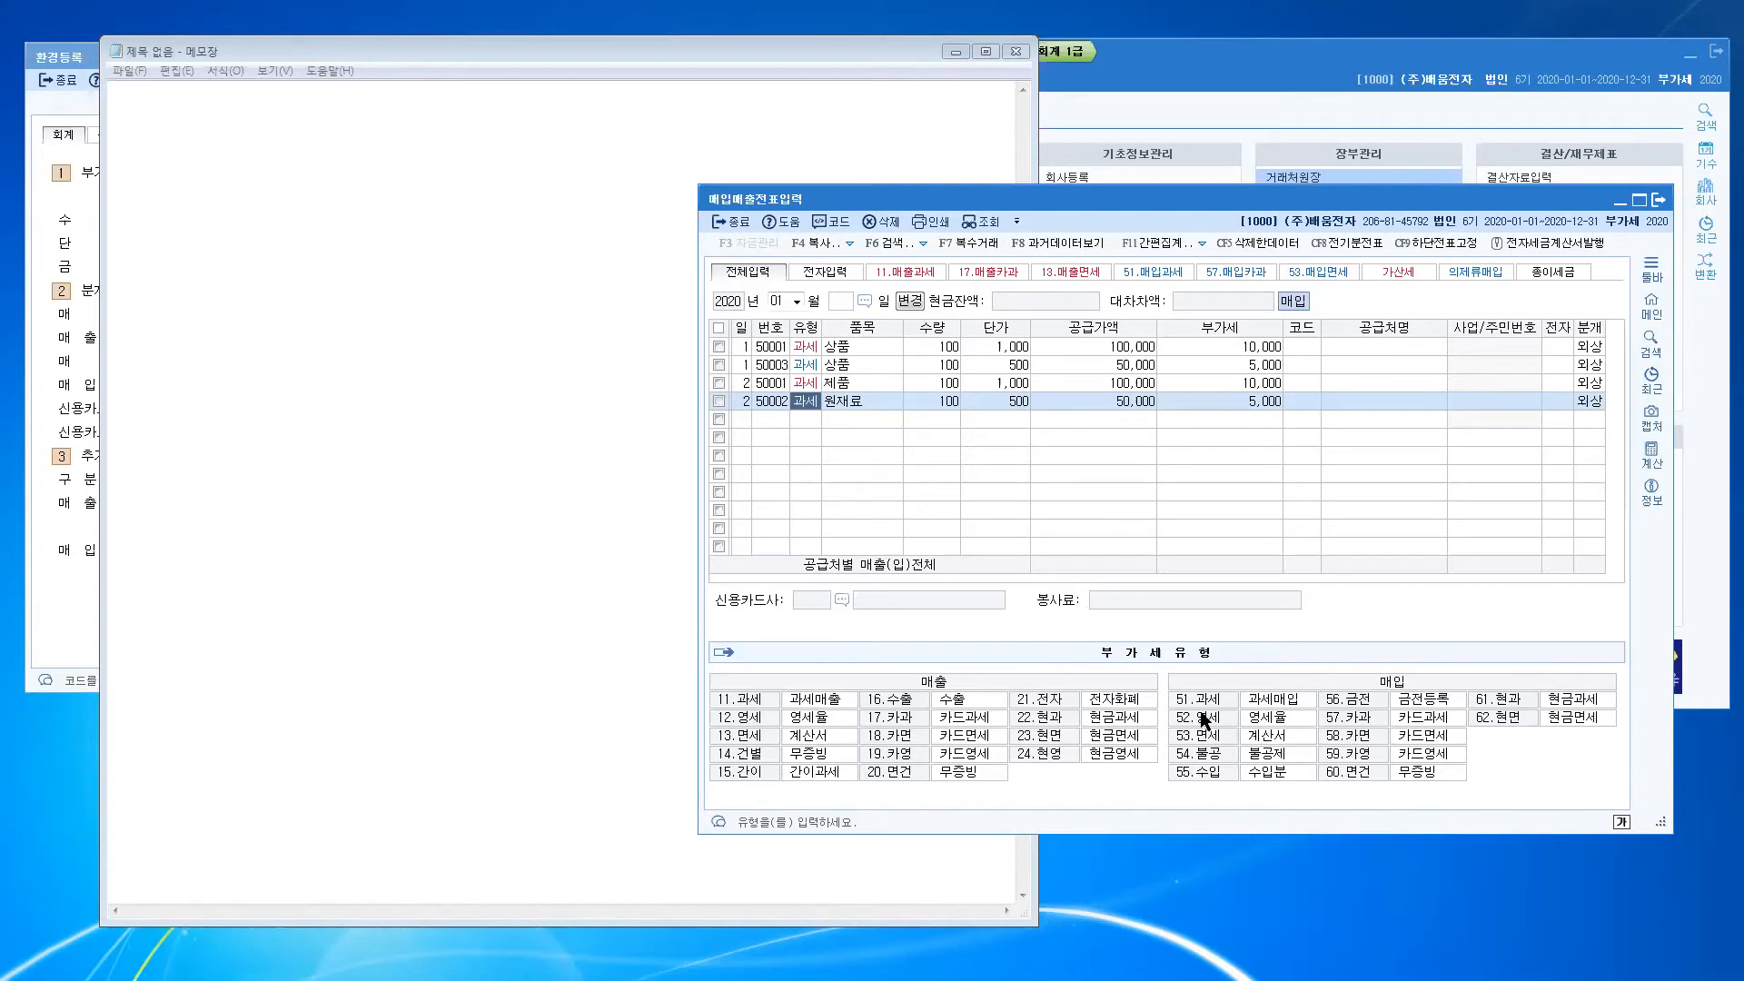
Step: Switch to Notepad and leave the first line of the note empty
{"action": "left_click", "coordinate": [421, 48]}
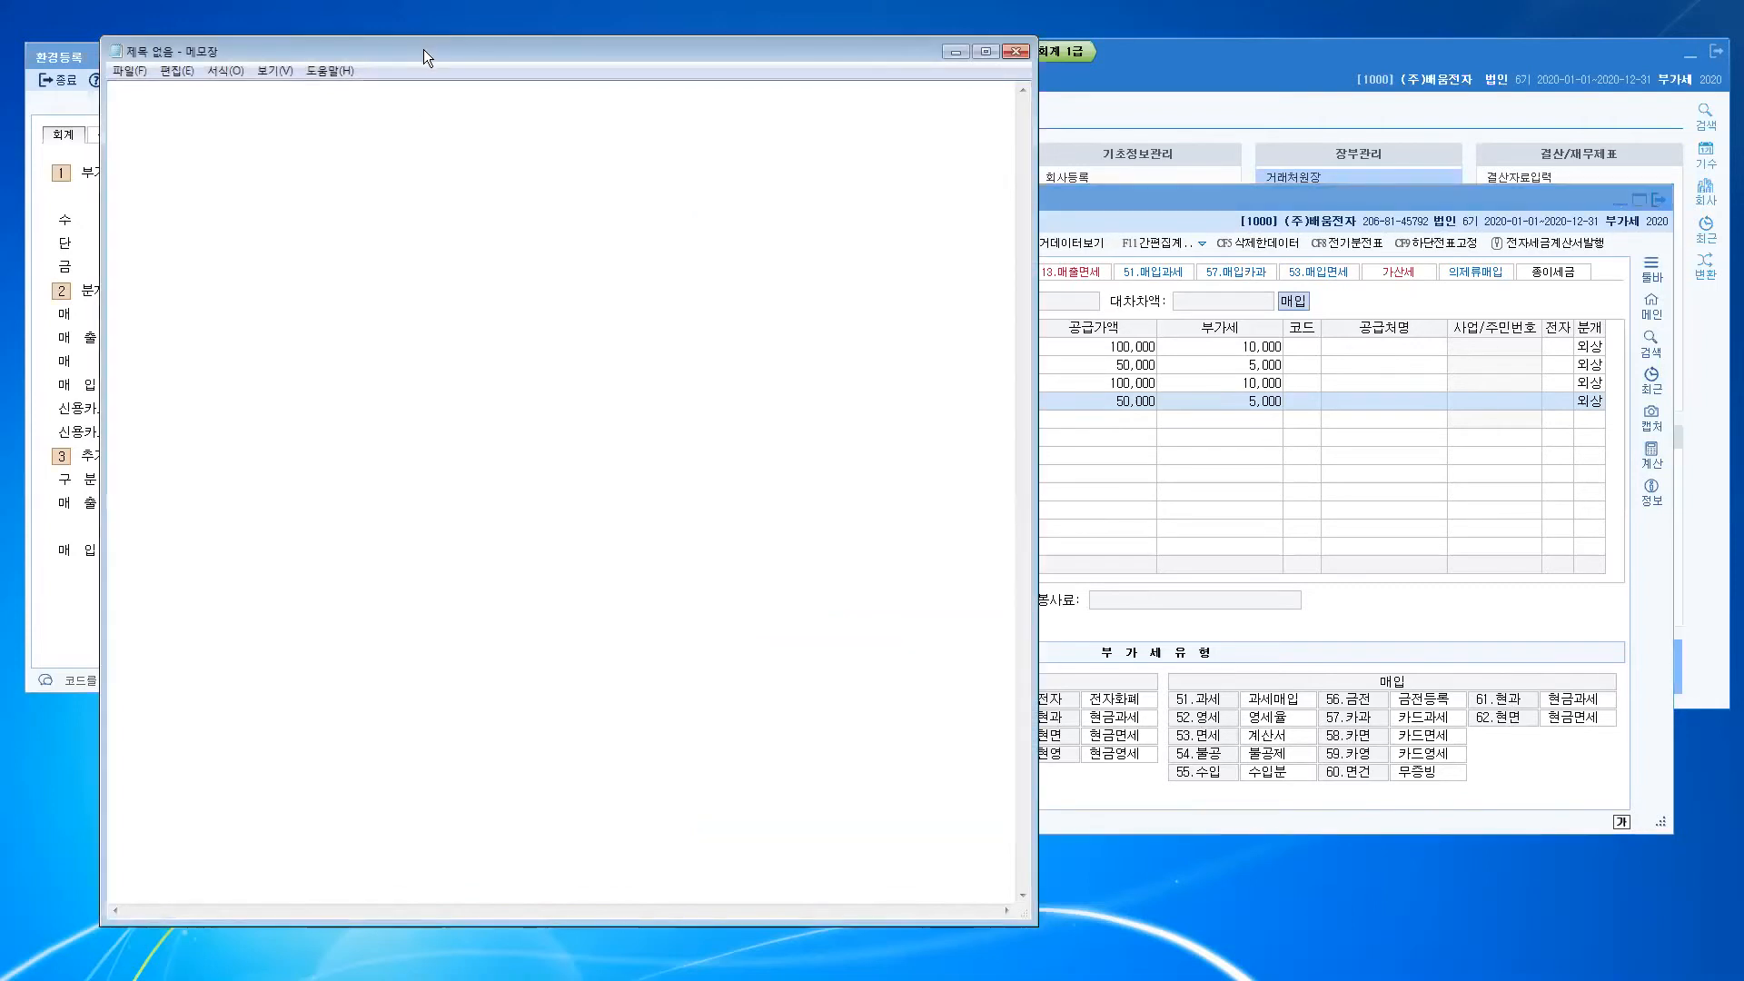
{"action": "left_click_drag", "start_coordinate": [423, 49], "coordinate": [419, 57]}
{"action": "key", "text": "Return"}
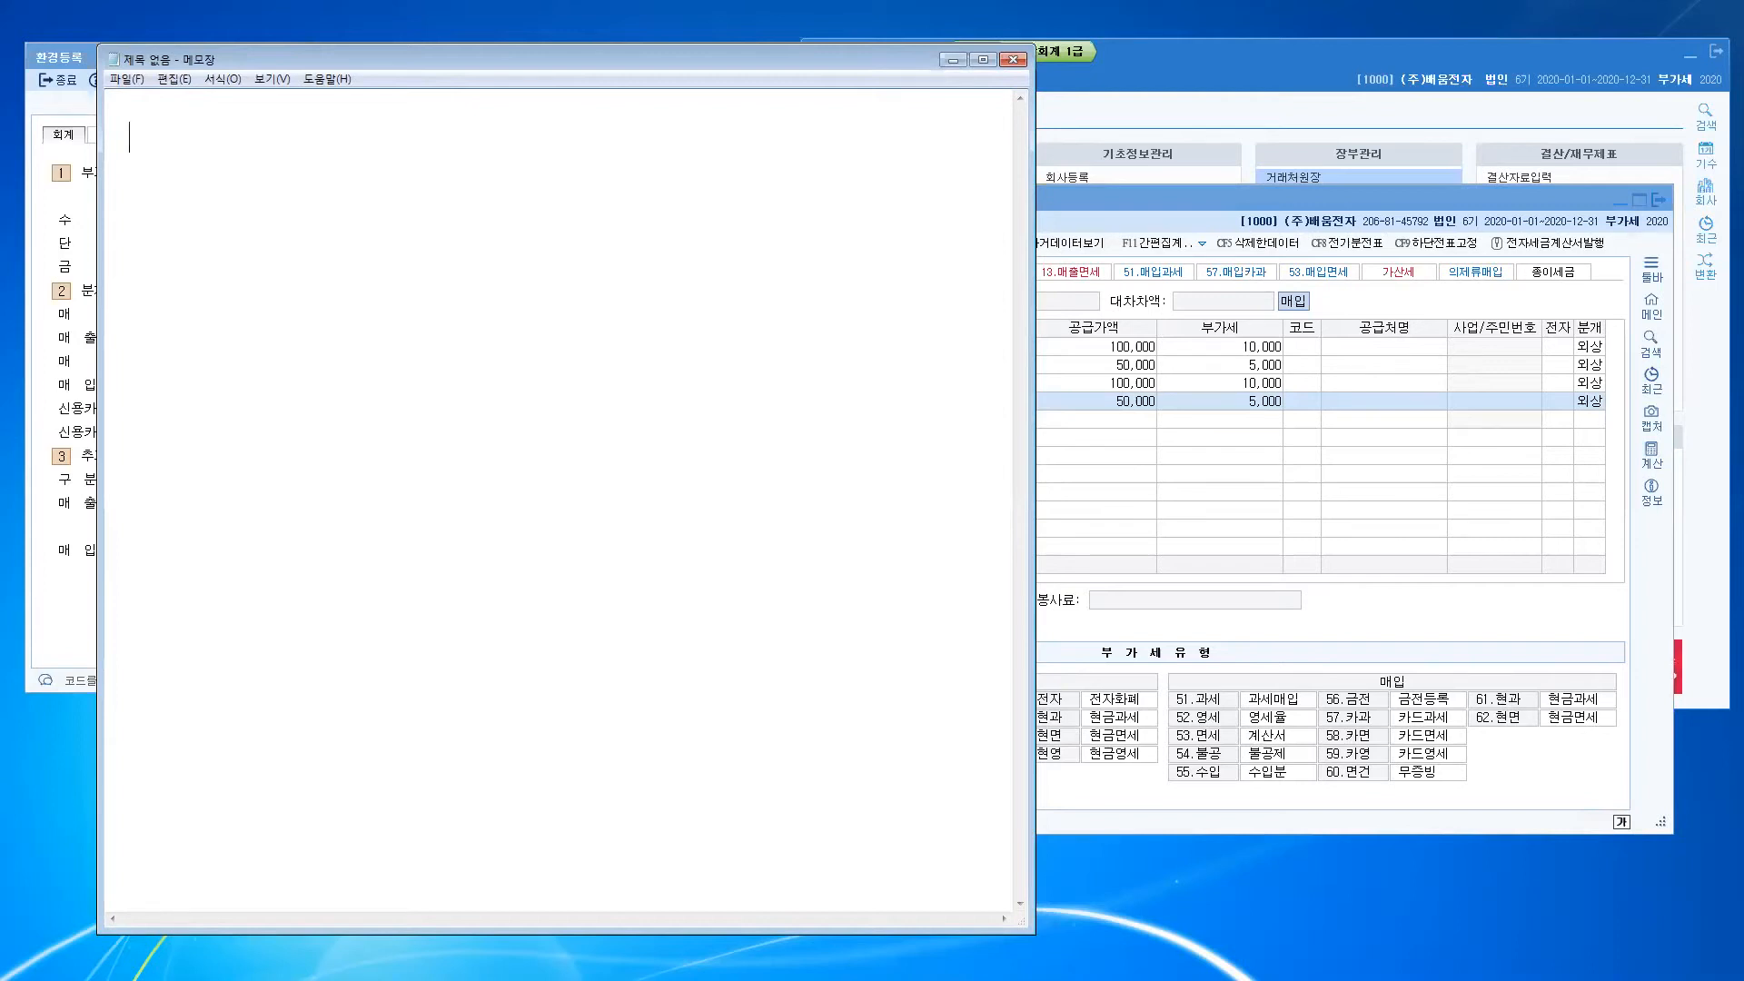
{"action": "type", "text": "AOR"}
{"action": "key", "text": "BackSpace"}
{"action": "key", "text": "BackSpace"}
{"action": "key", "text": "BackSpace"}
{"action": "type", "text": "AORE"}
{"action": "key", "text": "BackSpace"}
{"action": "key", "text": "BackSpace"}
{"action": "key", "text": "BackSpace"}
{"action": "key", "text": "BackSpace"}
{"action": "type", "text": "멕도너ㄹ드 :"}
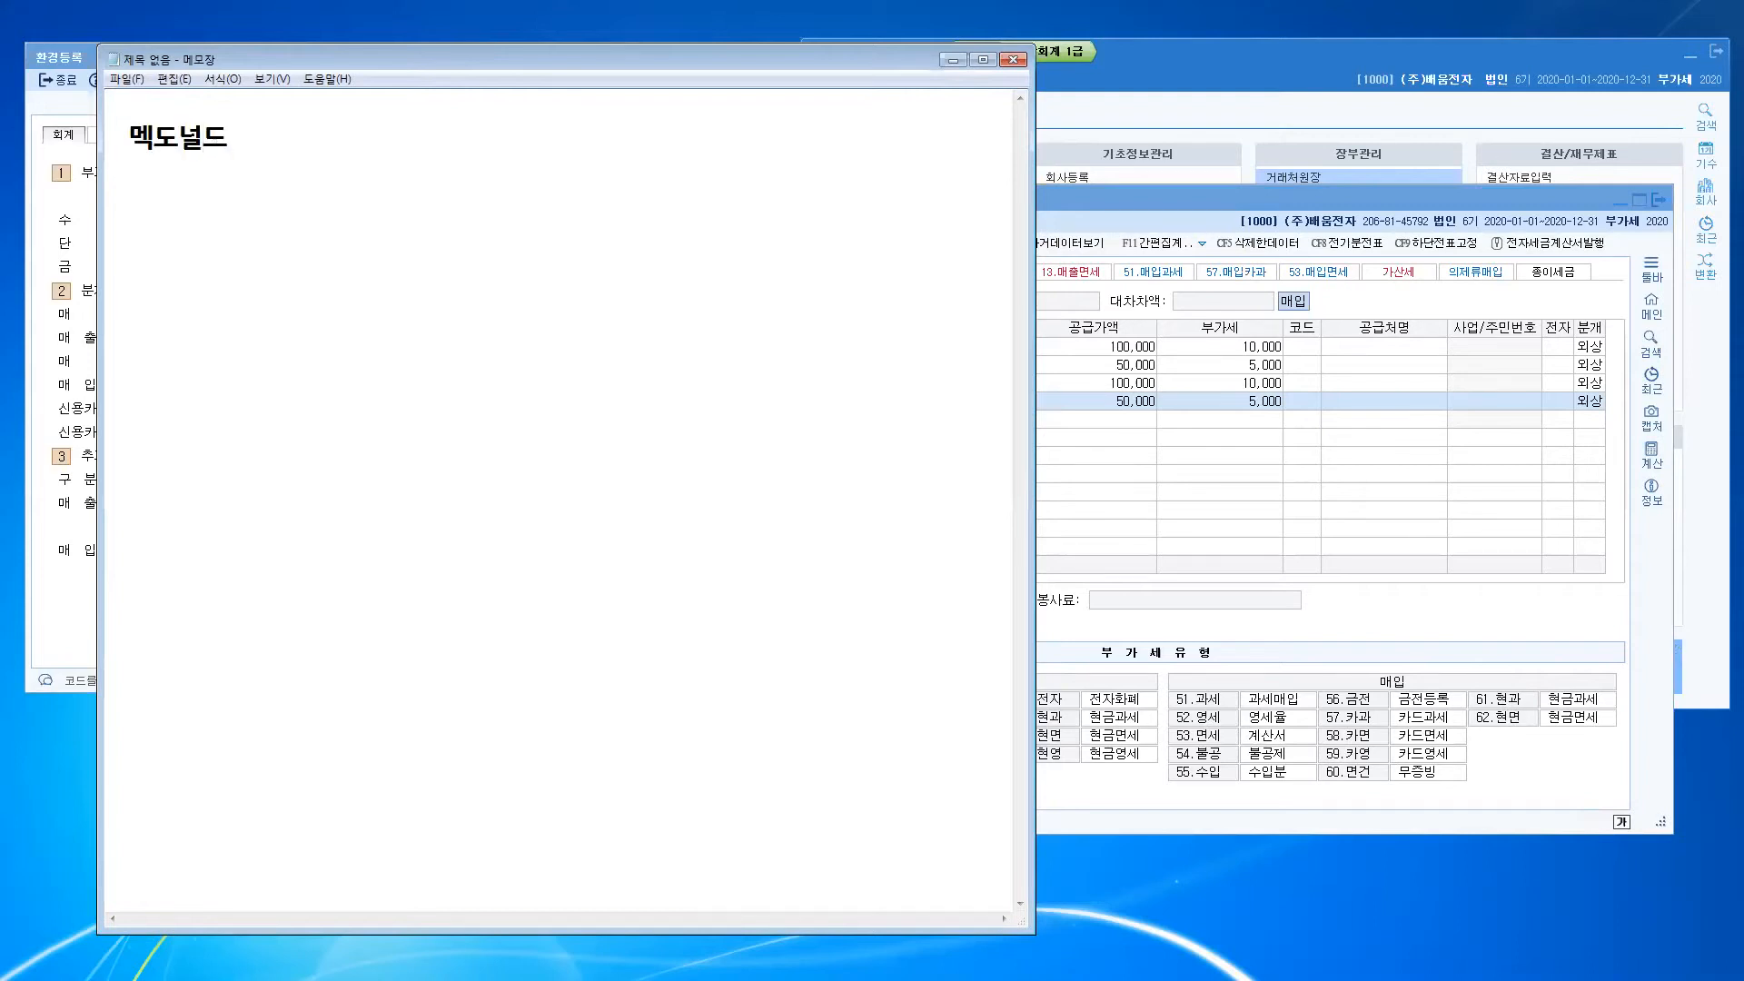
{"action": "key", "text": "BackSpace"}
{"action": "key", "text": "BackSpace"}
{"action": "key", "text": "BackSpace"}
{"action": "key", "text": "BackSpace"}
{"action": "key", "text": "BackSpace"}
{"action": "key", "text": "BackSpace"}
Step: Write "맥도널드 : 5,000원 지불" as the note's first text line
{"action": "type", "text": "맥도"}
{"action": "type", "text": "널드 :"}
{"action": "type", "text": "4"}
{"action": "key", "text": "BackSpace"}
{"action": "type", "text": "5,000원 "}
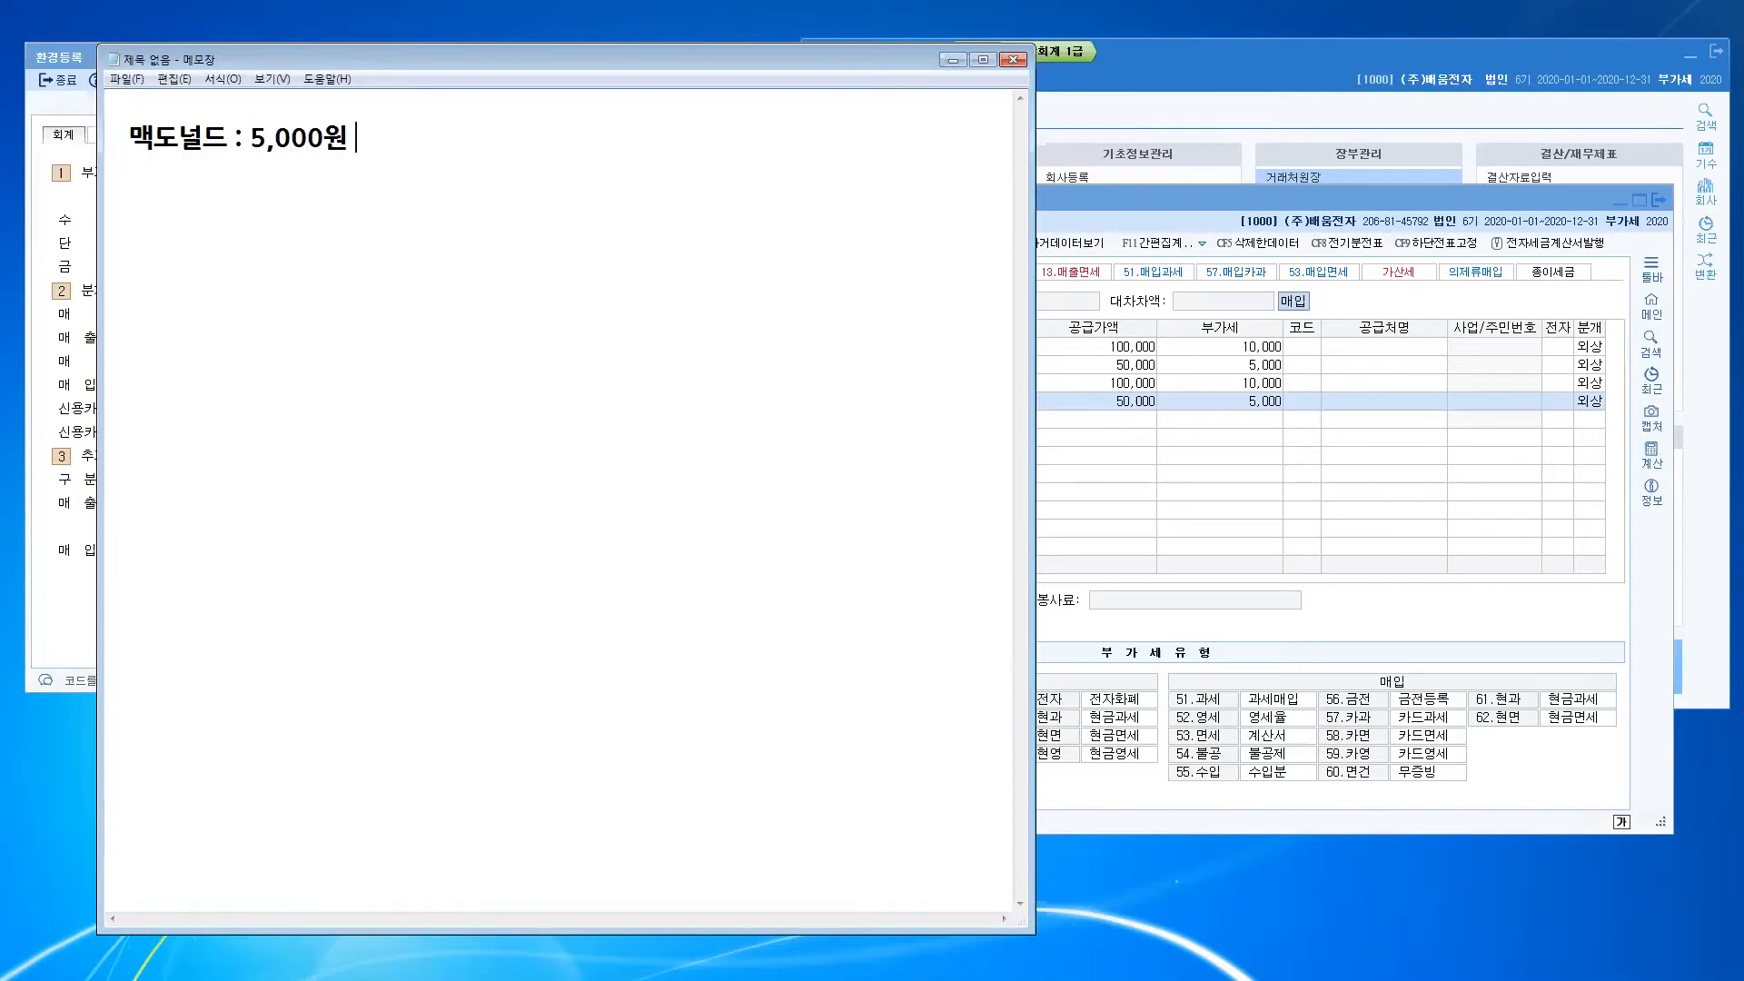
{"action": "type", "text": "ㅈ지불"}
{"action": "key", "text": "BackSpace"}
{"action": "key", "text": "BackSpace"}
{"action": "key", "text": "BackSpace"}
{"action": "key", "text": "BackSpace"}
{"action": "type", "text": "지불"}
{"action": "key", "text": "Return"}
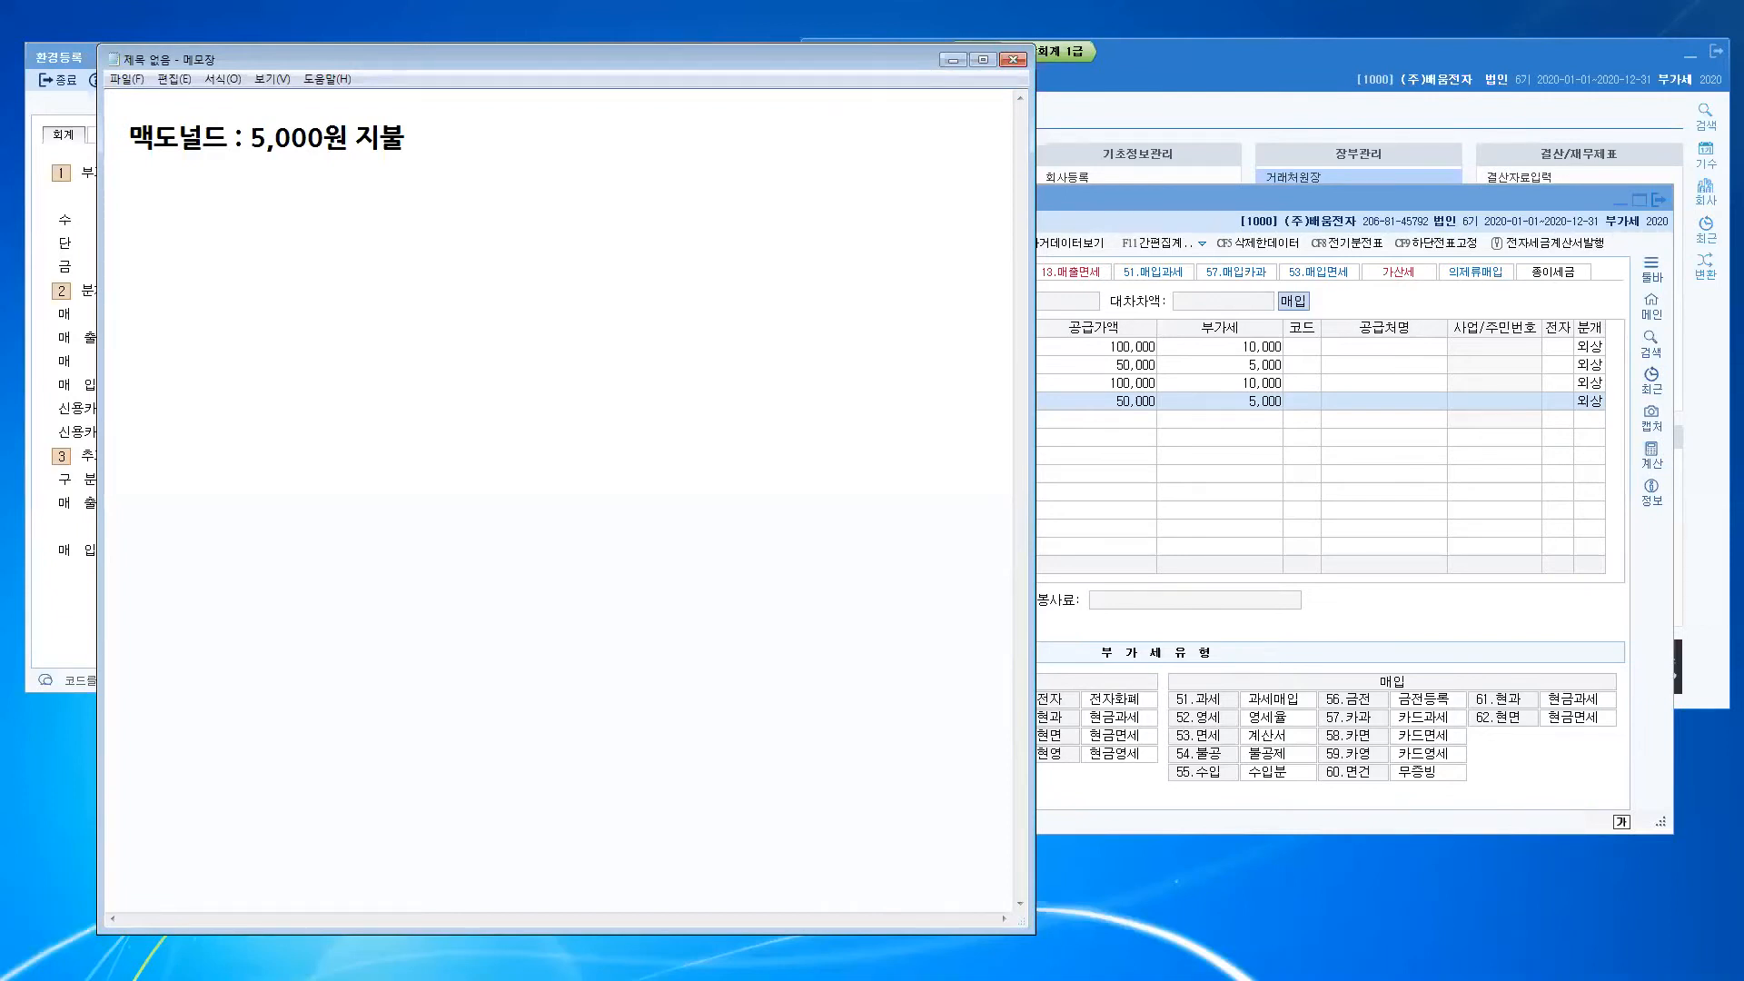
Step: Add a heading row below a blank line with the columns 영수증, 공급가액, 세액 and 합계
{"action": "key", "text": "Return"}
{"action": "type", "text": "여영수증    "}
{"action": "type", "text": " 공급가액"}
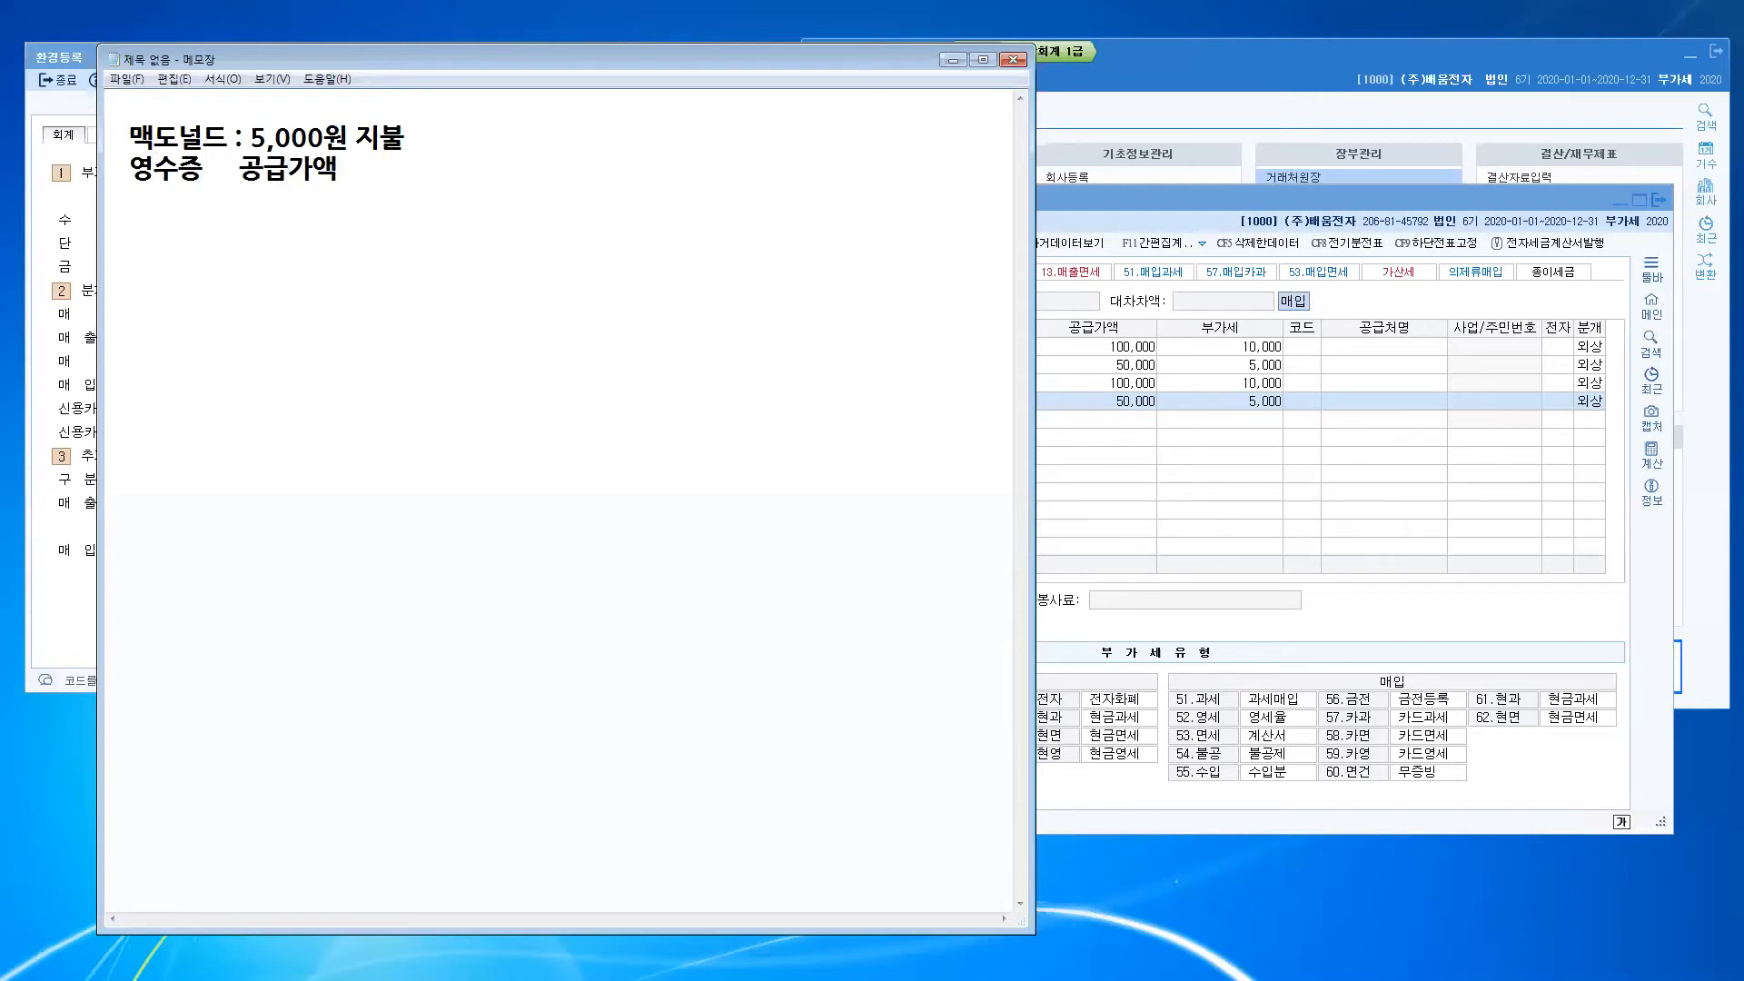
{"action": "key", "text": "Return"}
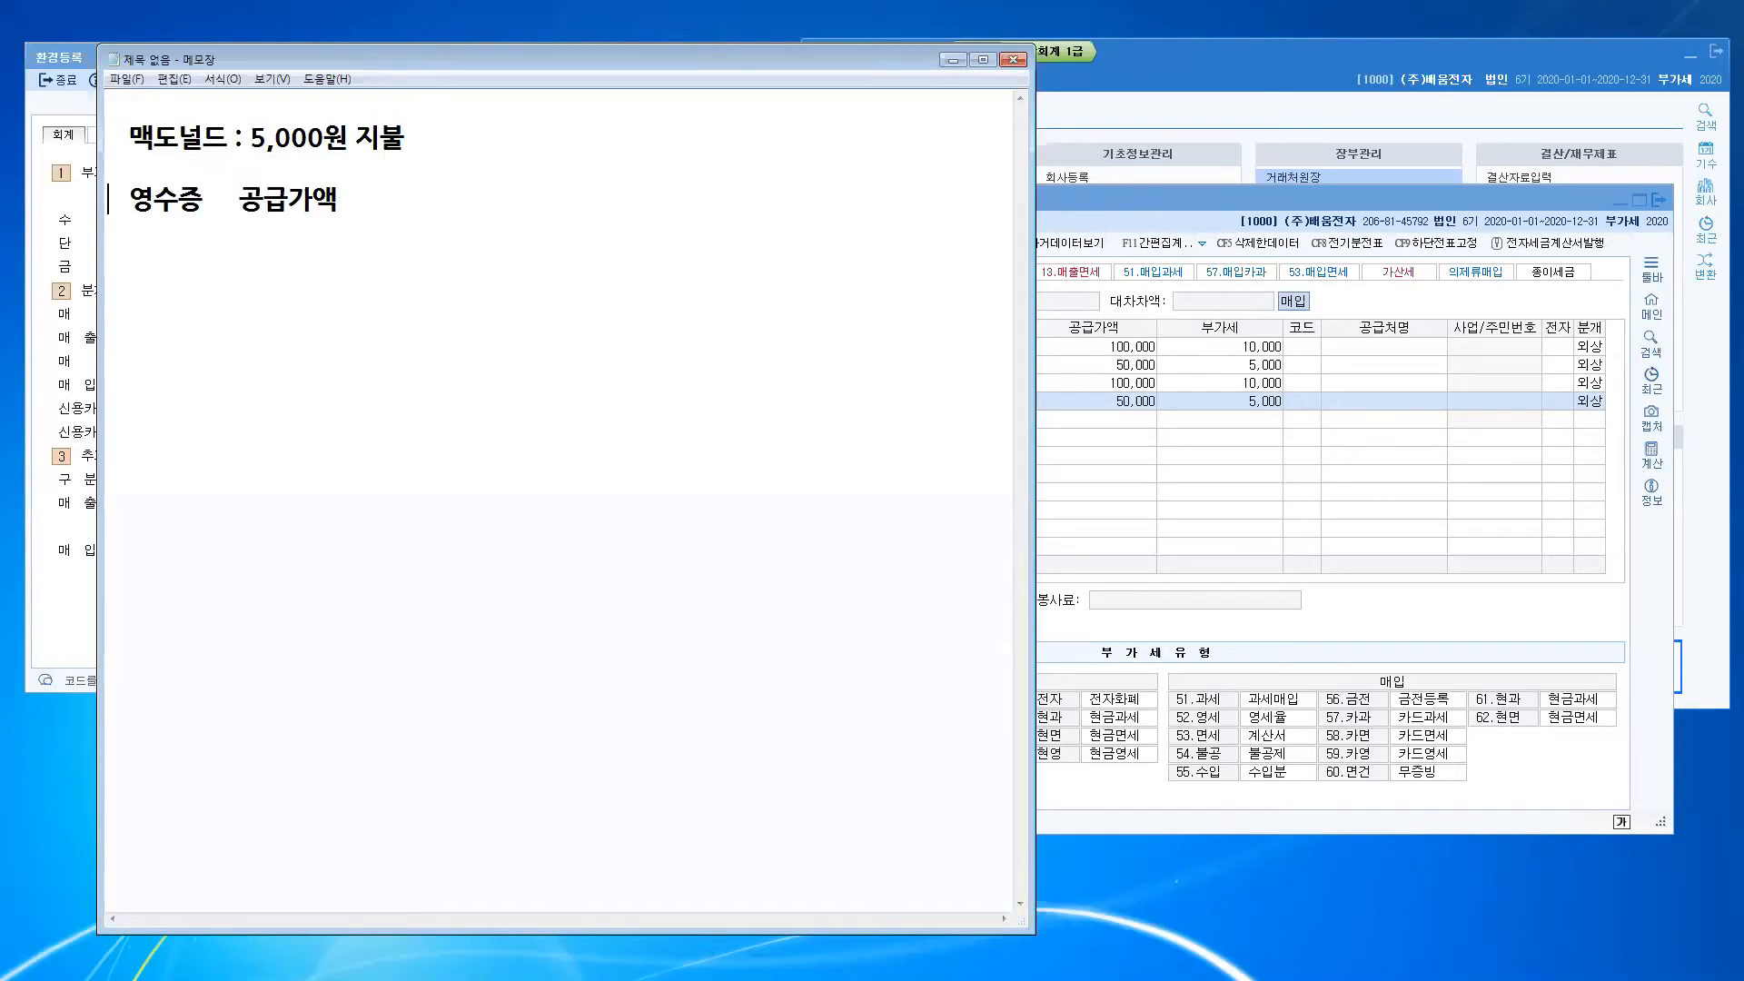
{"action": "key", "text": "End"}
{"action": "type", "text": "세액"}
{"action": "key", "text": "Return"}
{"action": "key", "text": "End"}
{"action": "type", "text": "합계"}
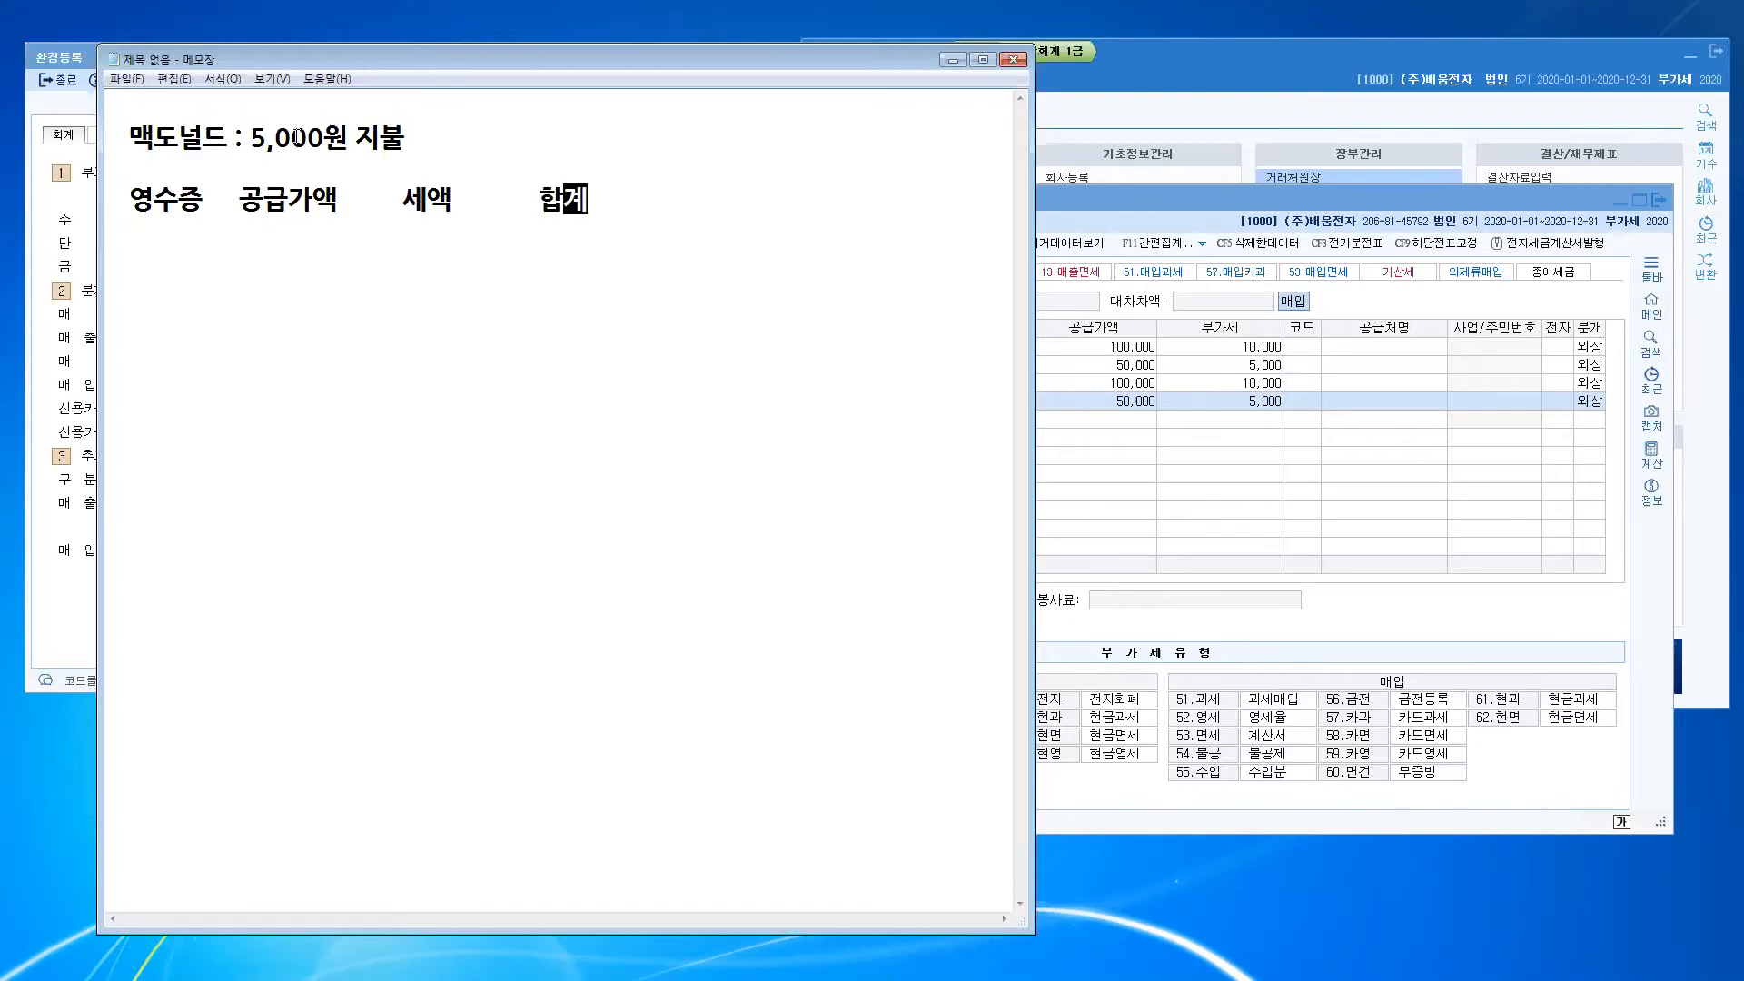
Step: Append "(공급가액 +세액)" to the end of the 맥도널드 payment line
{"action": "key", "text": "Return"}
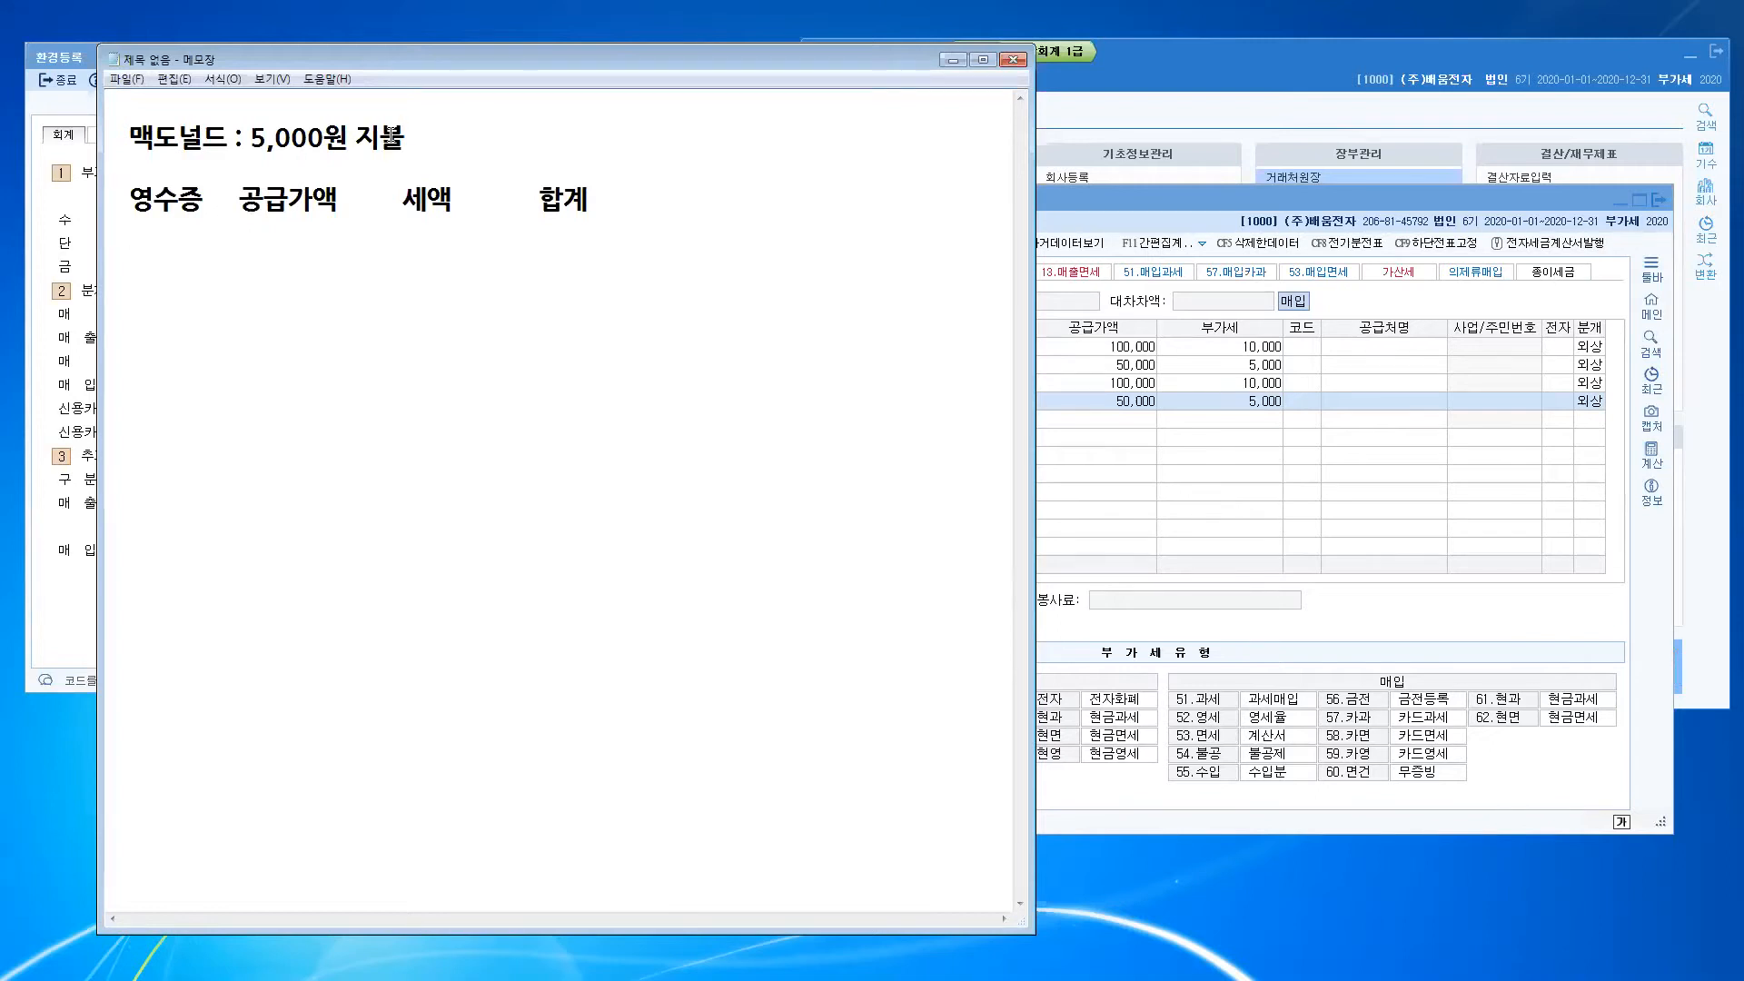
{"action": "type", "text": "(공급가"}
{"action": "type", "text": "액 "}
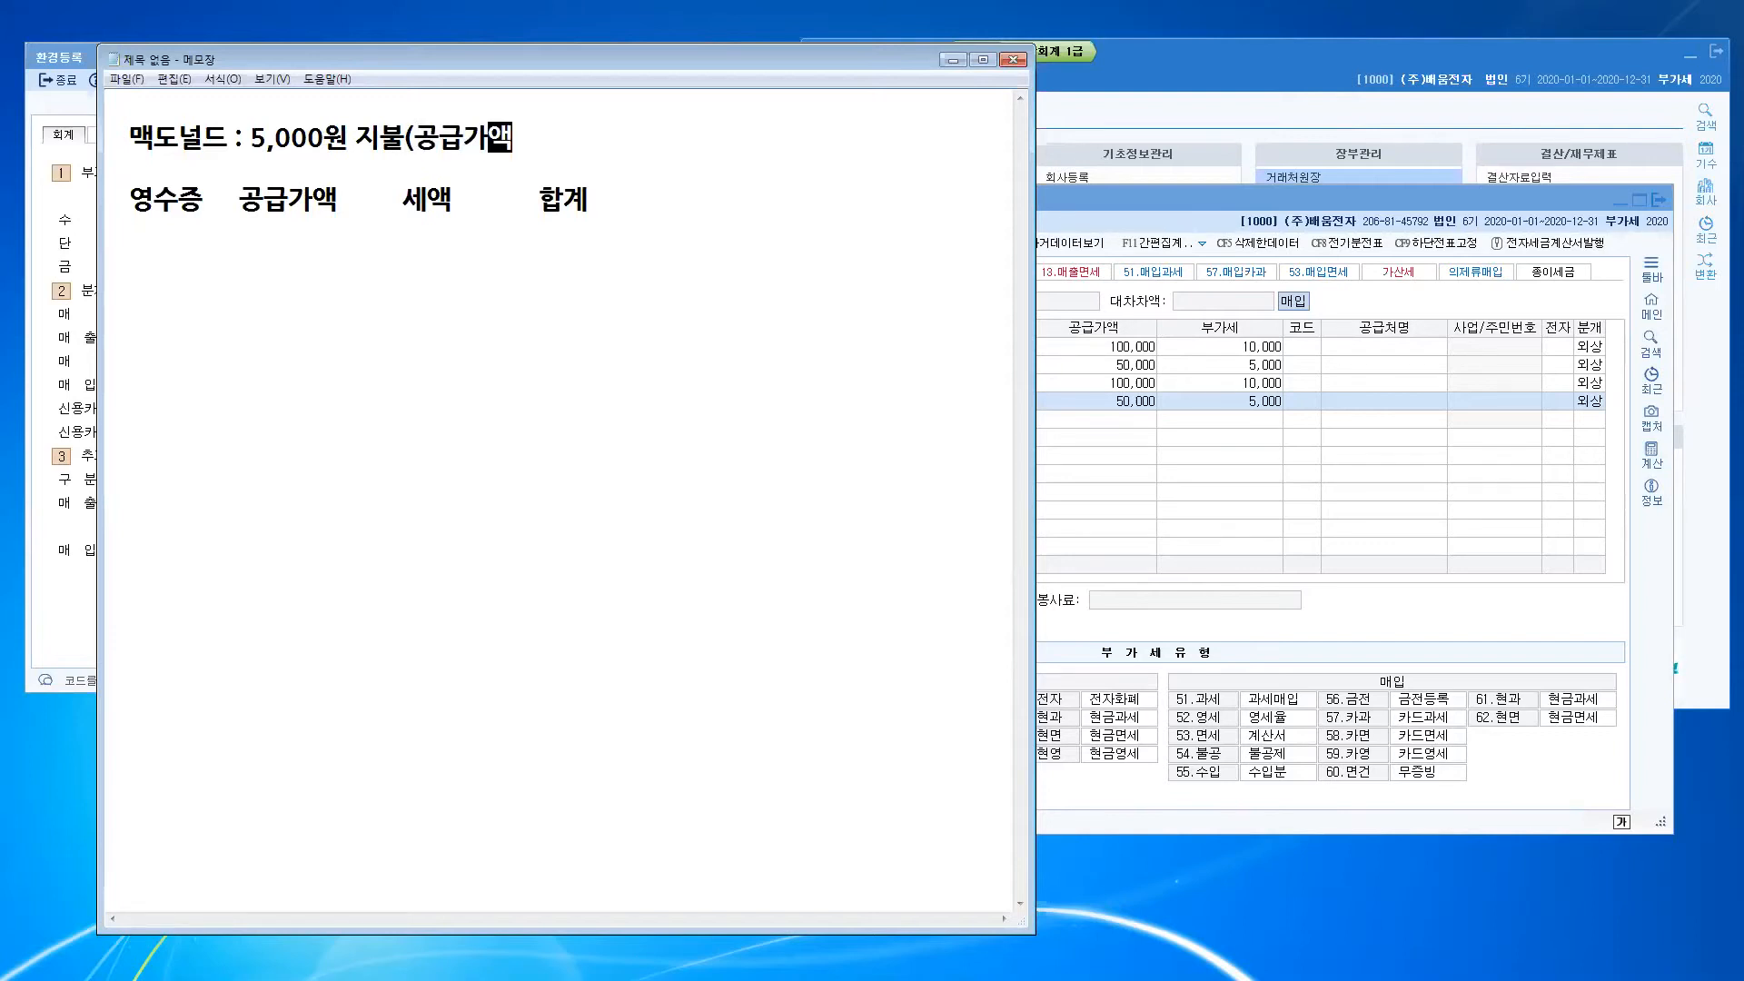
{"action": "type", "text": "+세액"}
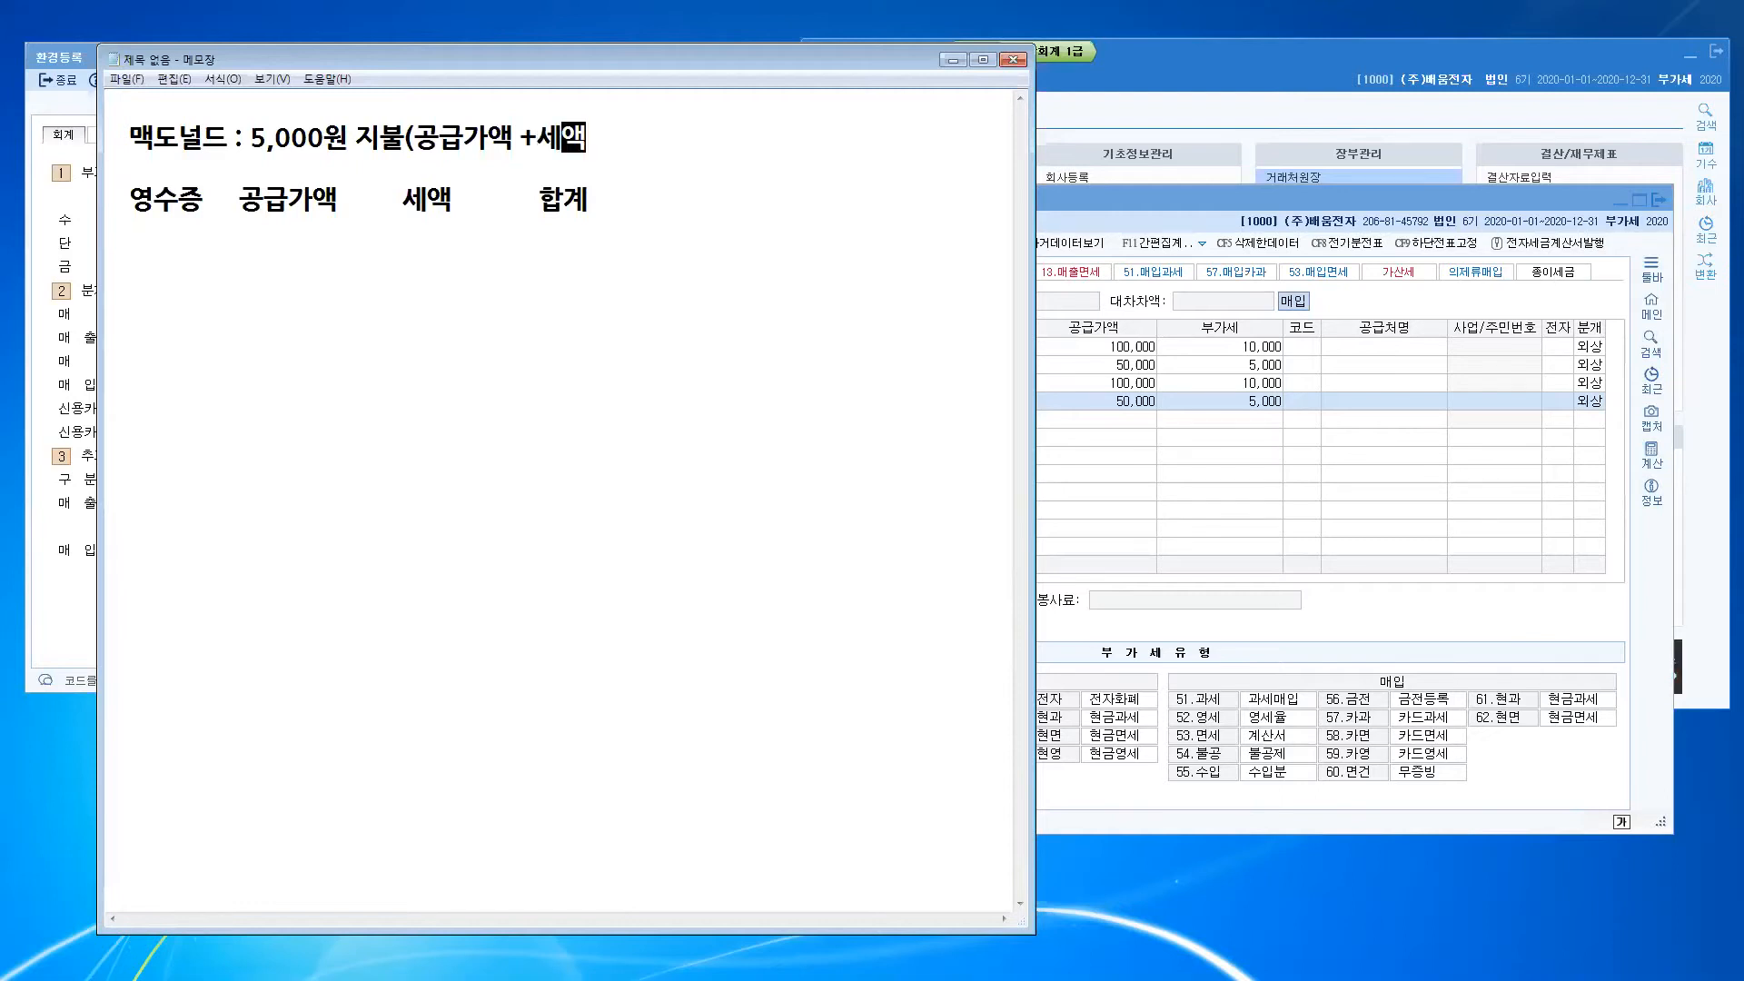
{"action": "type", "text": ")"}
Step: Enter the first receipt row under the headings with 공급가액 4,545, 세액 455 and 합계 5,000
{"action": "left_click", "coordinate": [132, 253]}
{"action": "type", "text": "4,545"}
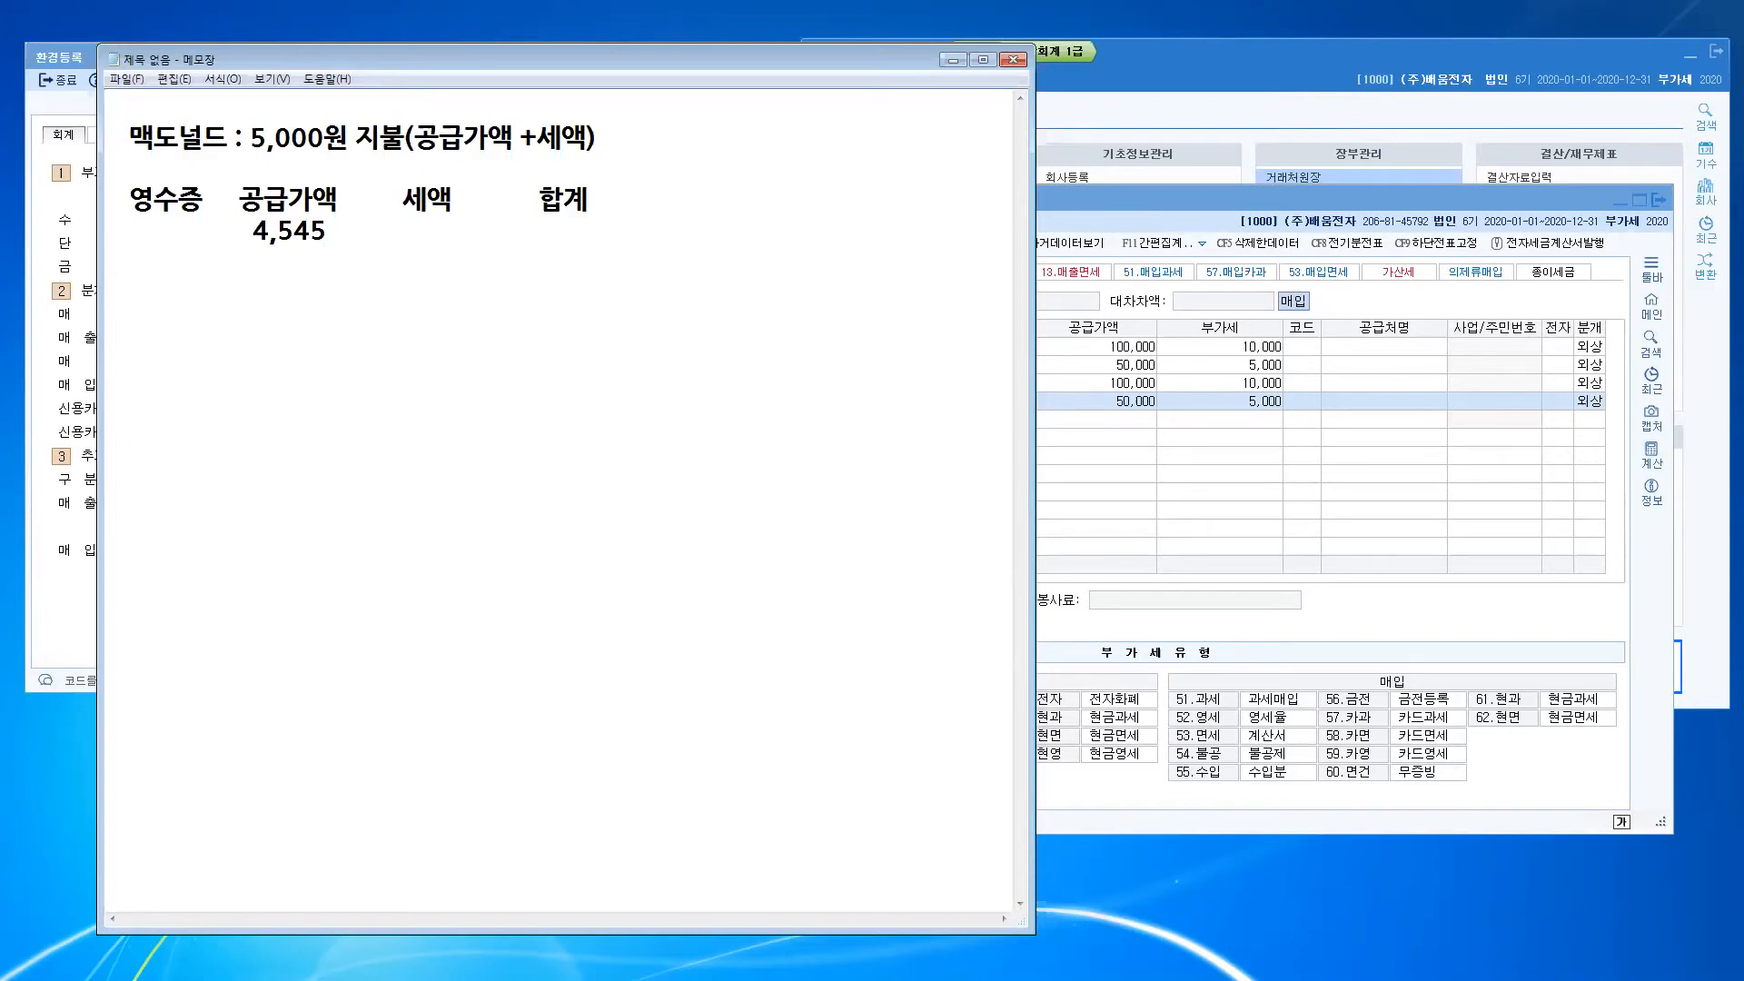
{"action": "type", "text": "455"}
{"action": "key", "text": "Left"}
{"action": "key", "text": "Left"}
{"action": "key", "text": "Left"}
{"action": "type", "text": "5,000"}
{"action": "key", "text": "Return"}
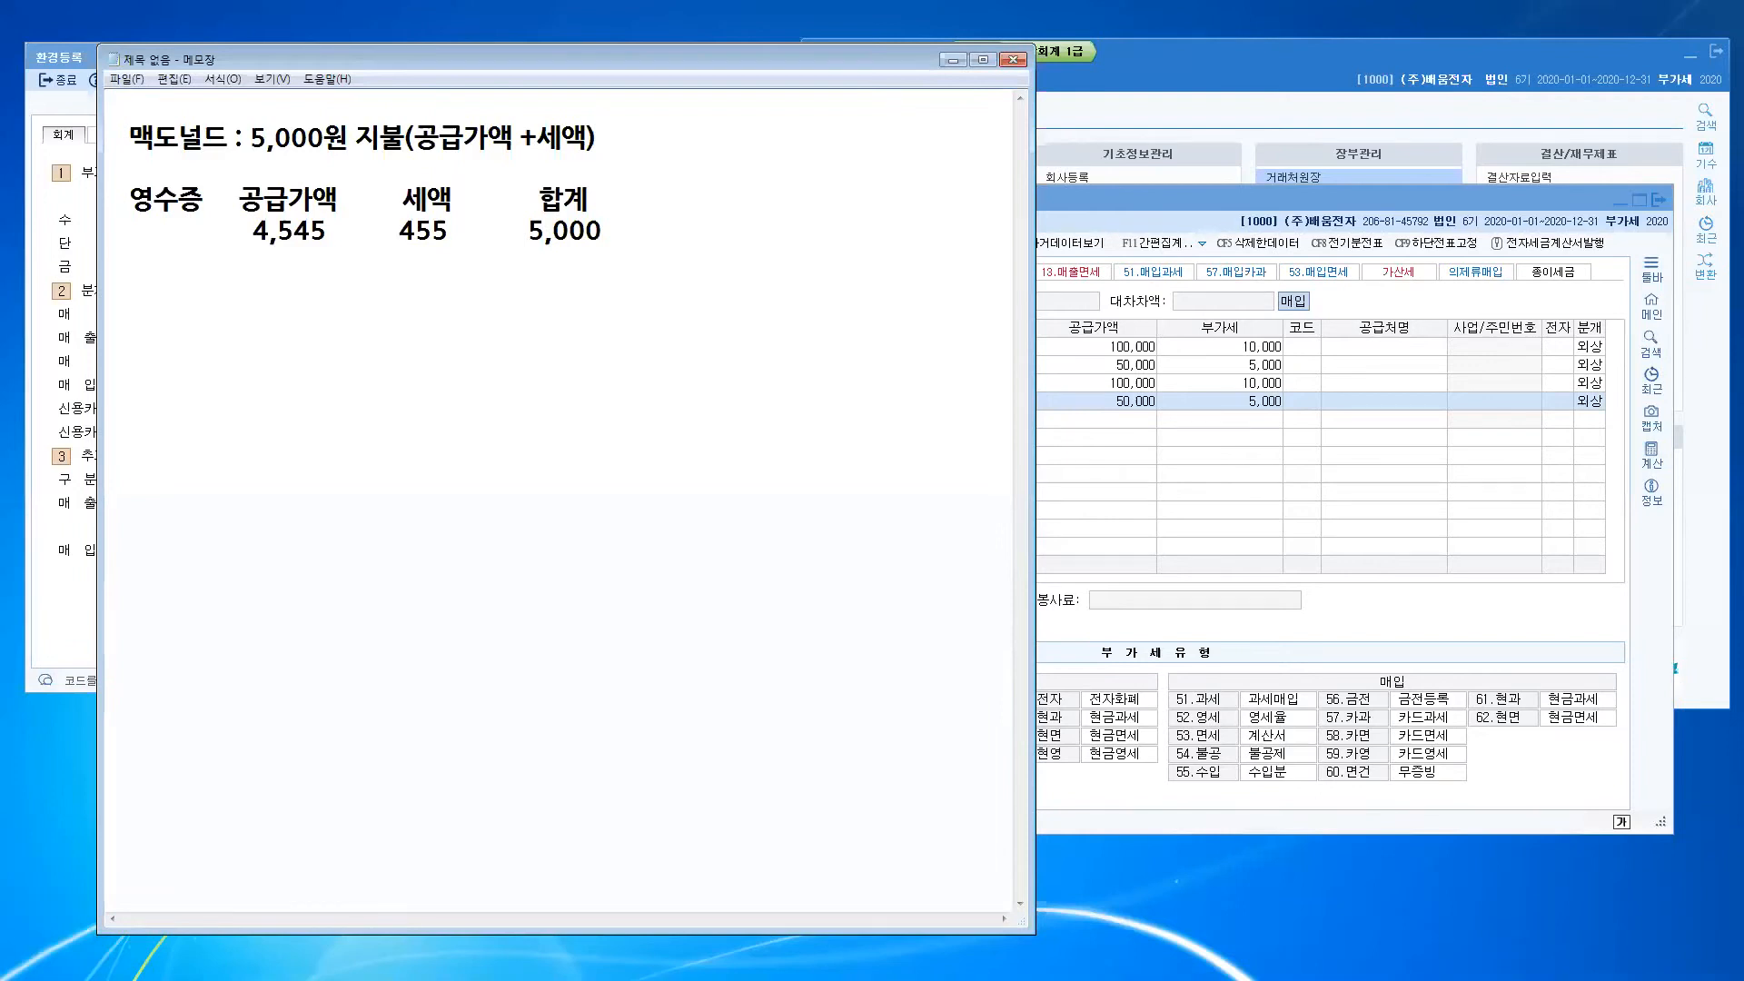
Step: Enter a second receipt row with 공급가액 4,546, 세액 454 and 합계 5,000
{"action": "type", "text": "5"}
{"action": "key", "text": "BackSpace"}
{"action": "type", "text": "5,"}
{"action": "key", "text": "BackSpace"}
{"action": "type", "text": "4,"}
{"action": "key", "text": "BackSpace"}
{"action": "key", "text": "BackSpace"}
{"action": "key", "text": "BackSpace"}
{"action": "key", "text": "BackSpace"}
{"action": "type", "text": "4,5"}
{"action": "key", "text": "BackSpace"}
{"action": "type", "text": "46          454"}
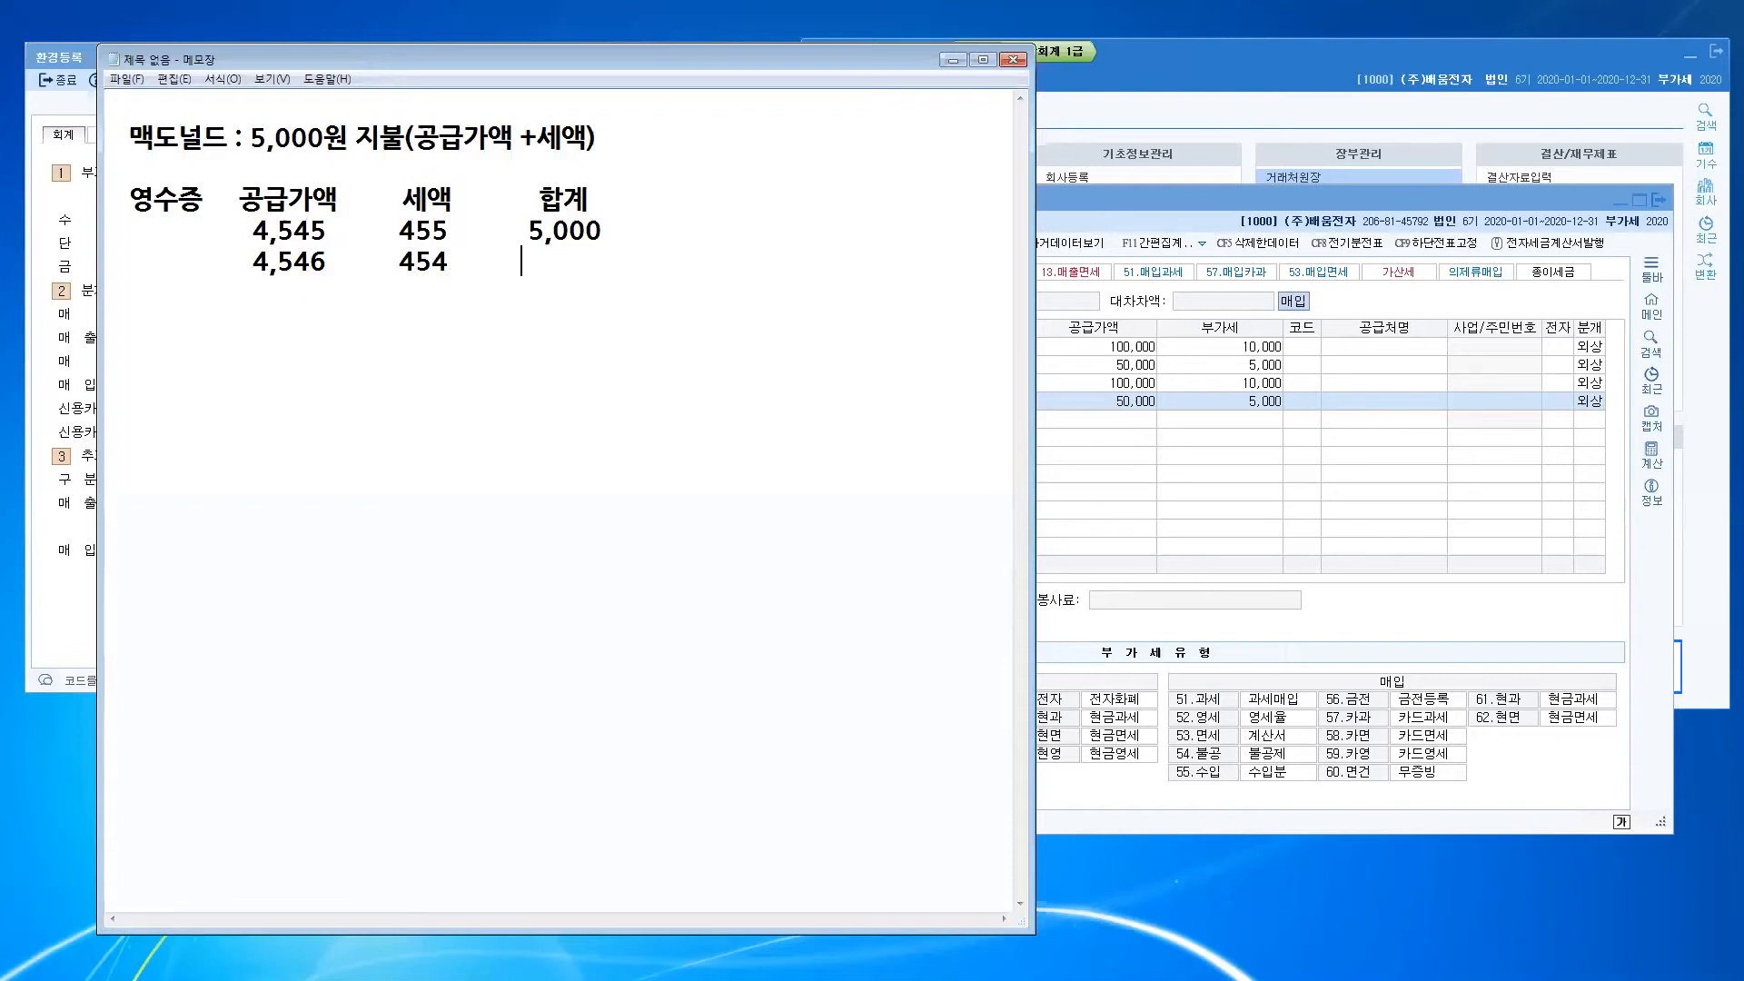
{"action": "type", "text": "          5,000"}
Step: Label the 4,545 receipt row A and the 4,546 receipt row B
{"action": "left_click", "coordinate": [648, 236]}
{"action": "type", "text": "A"}
{"action": "key", "text": "Down"}
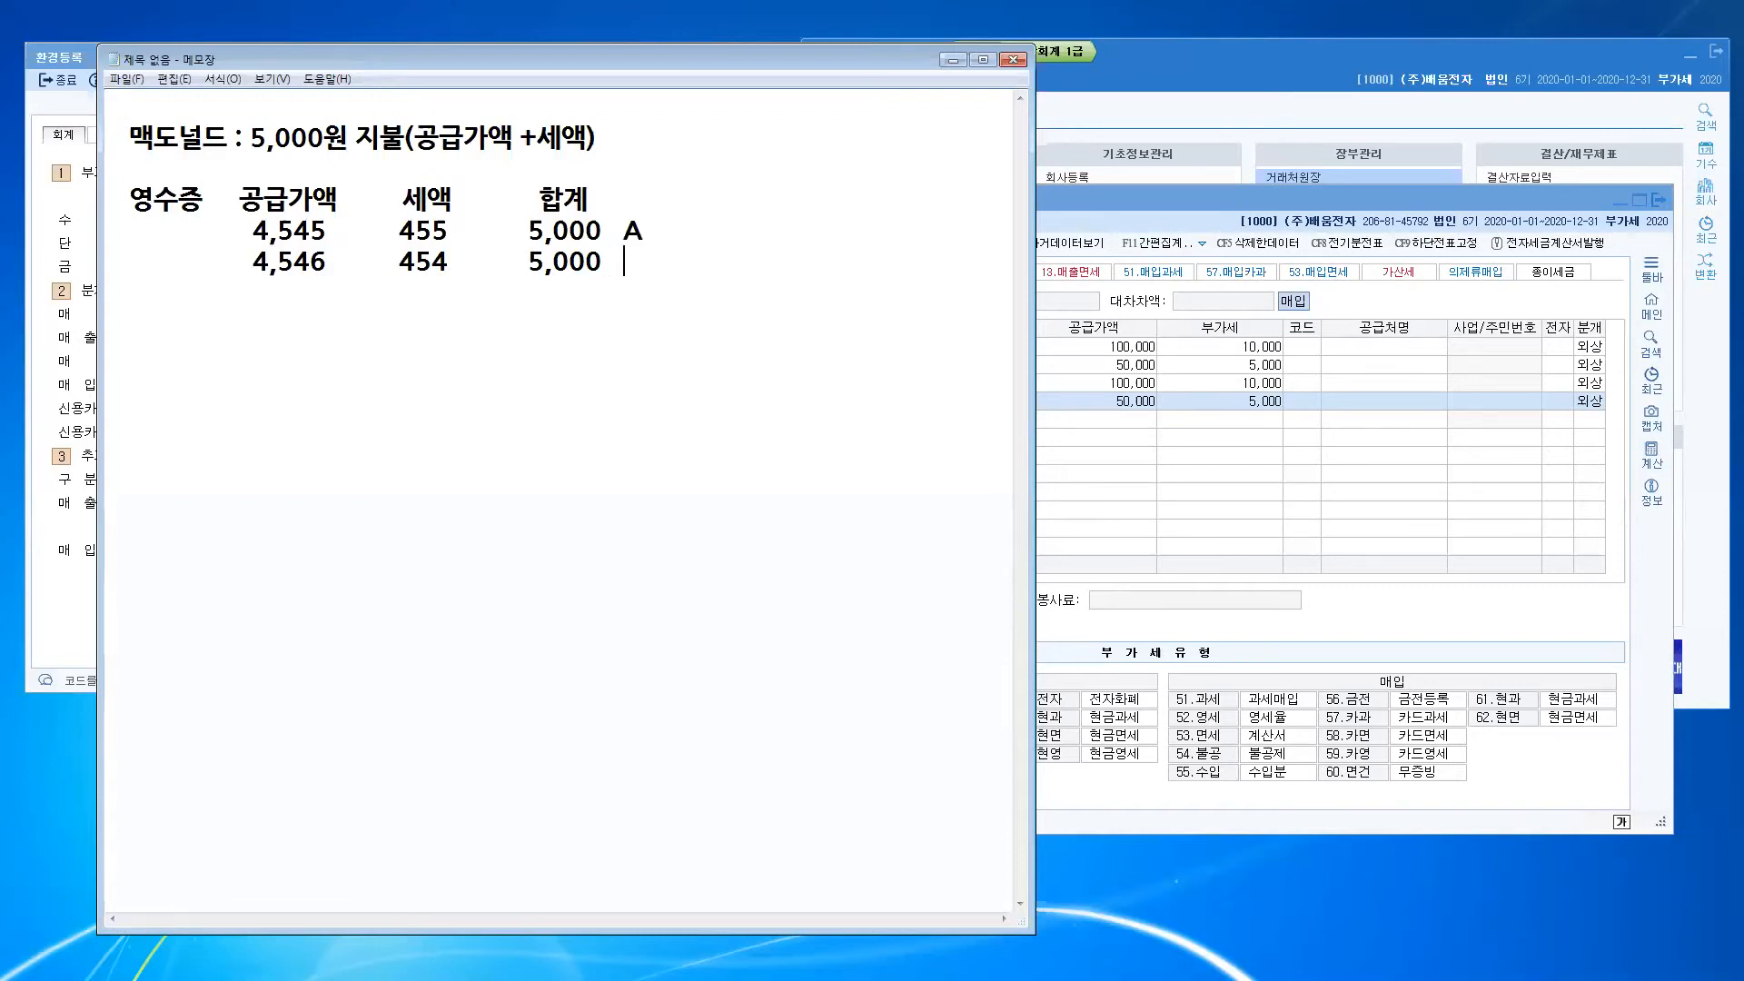
{"action": "type", "text": "ㅠ"}
{"action": "key", "text": "BackSpace"}
{"action": "type", "text": "B"}
Step: Move the receipt note clear of the voucher grid and switch back to the 매입매출전표입력 window
{"action": "left_click_drag", "start_coordinate": [539, 64], "coordinate": [1233, 78]}
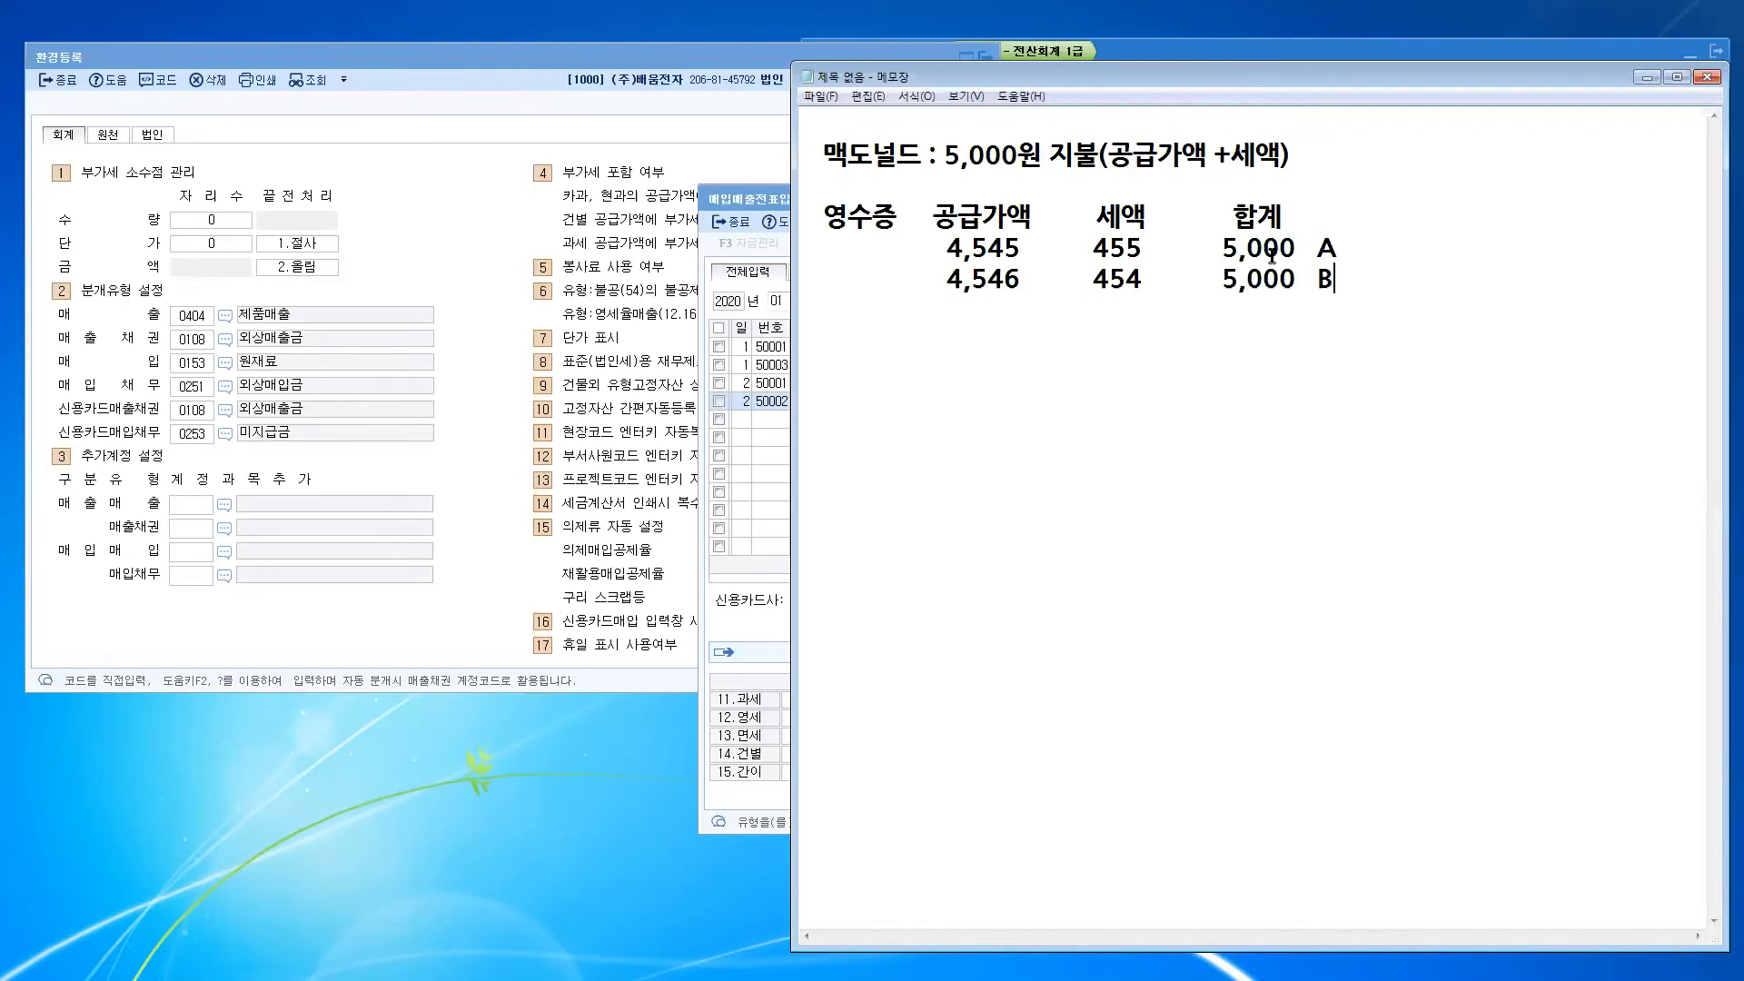
{"action": "left_click_drag", "start_coordinate": [1320, 73], "coordinate": [536, 36]}
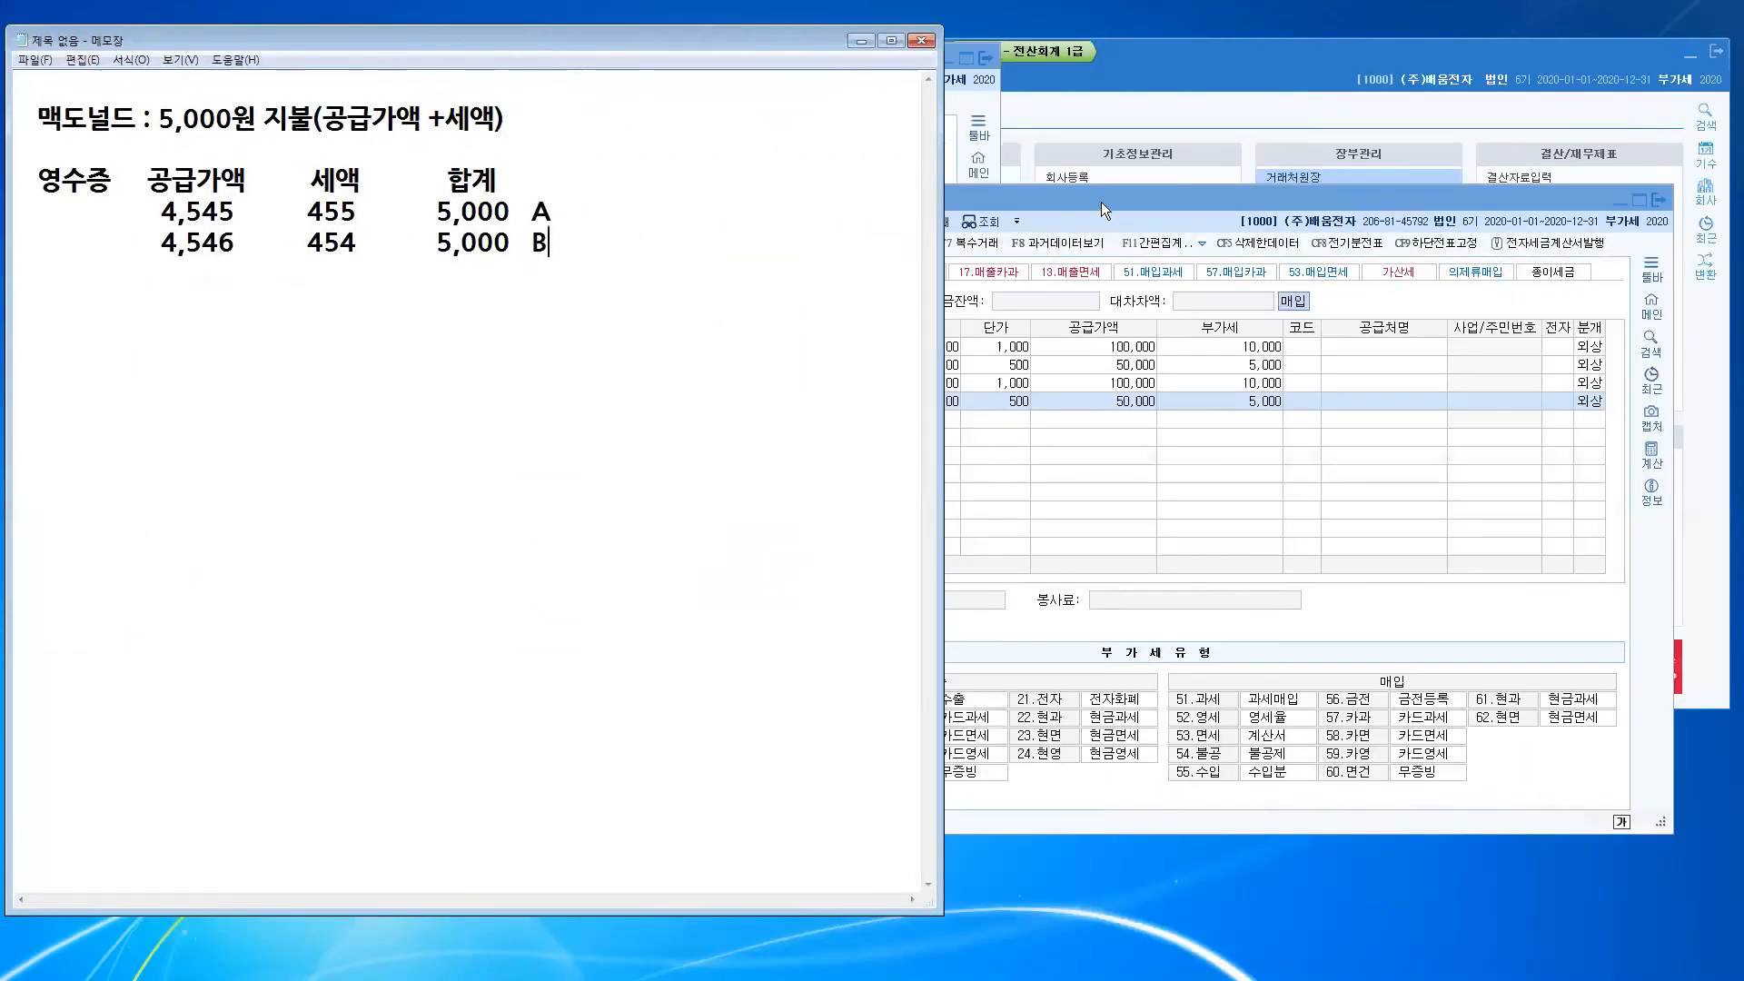
{"action": "left_click", "coordinate": [1102, 201]}
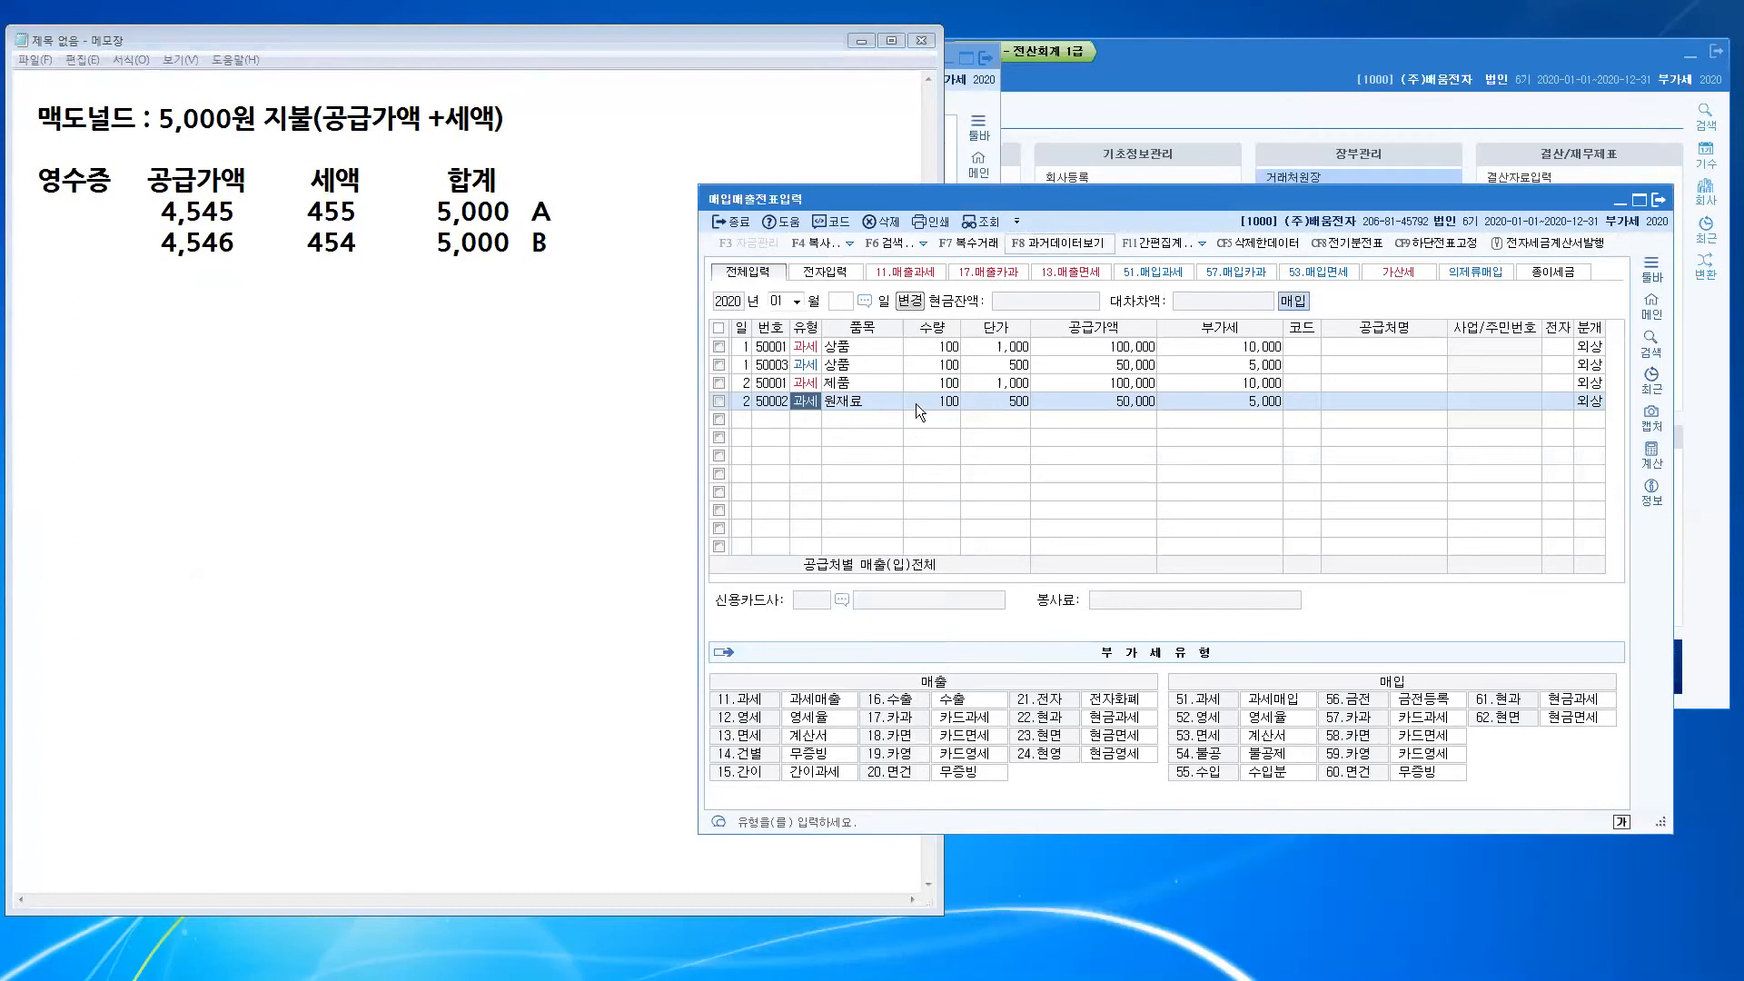
Step: Start a new purchase line on the empty row with 일 3 and 유형 57 (카과)
{"action": "left_click", "coordinate": [741, 420]}
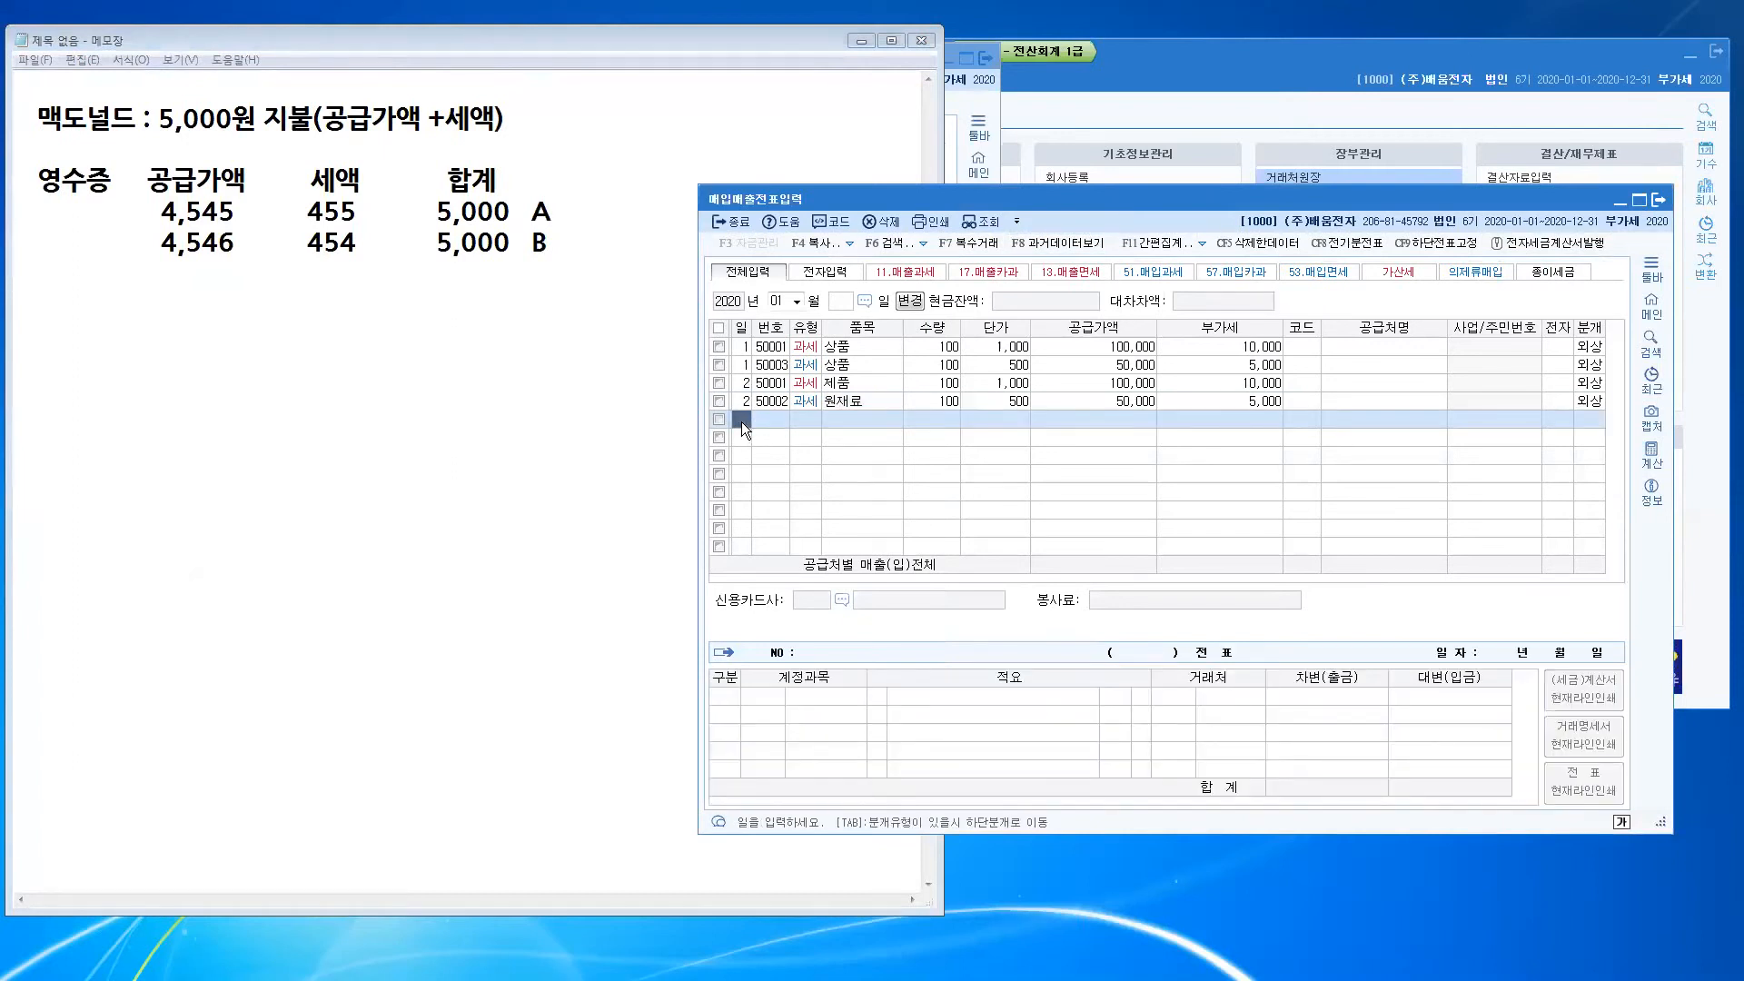
{"action": "type", "text": "3"}
{"action": "key", "text": "Return"}
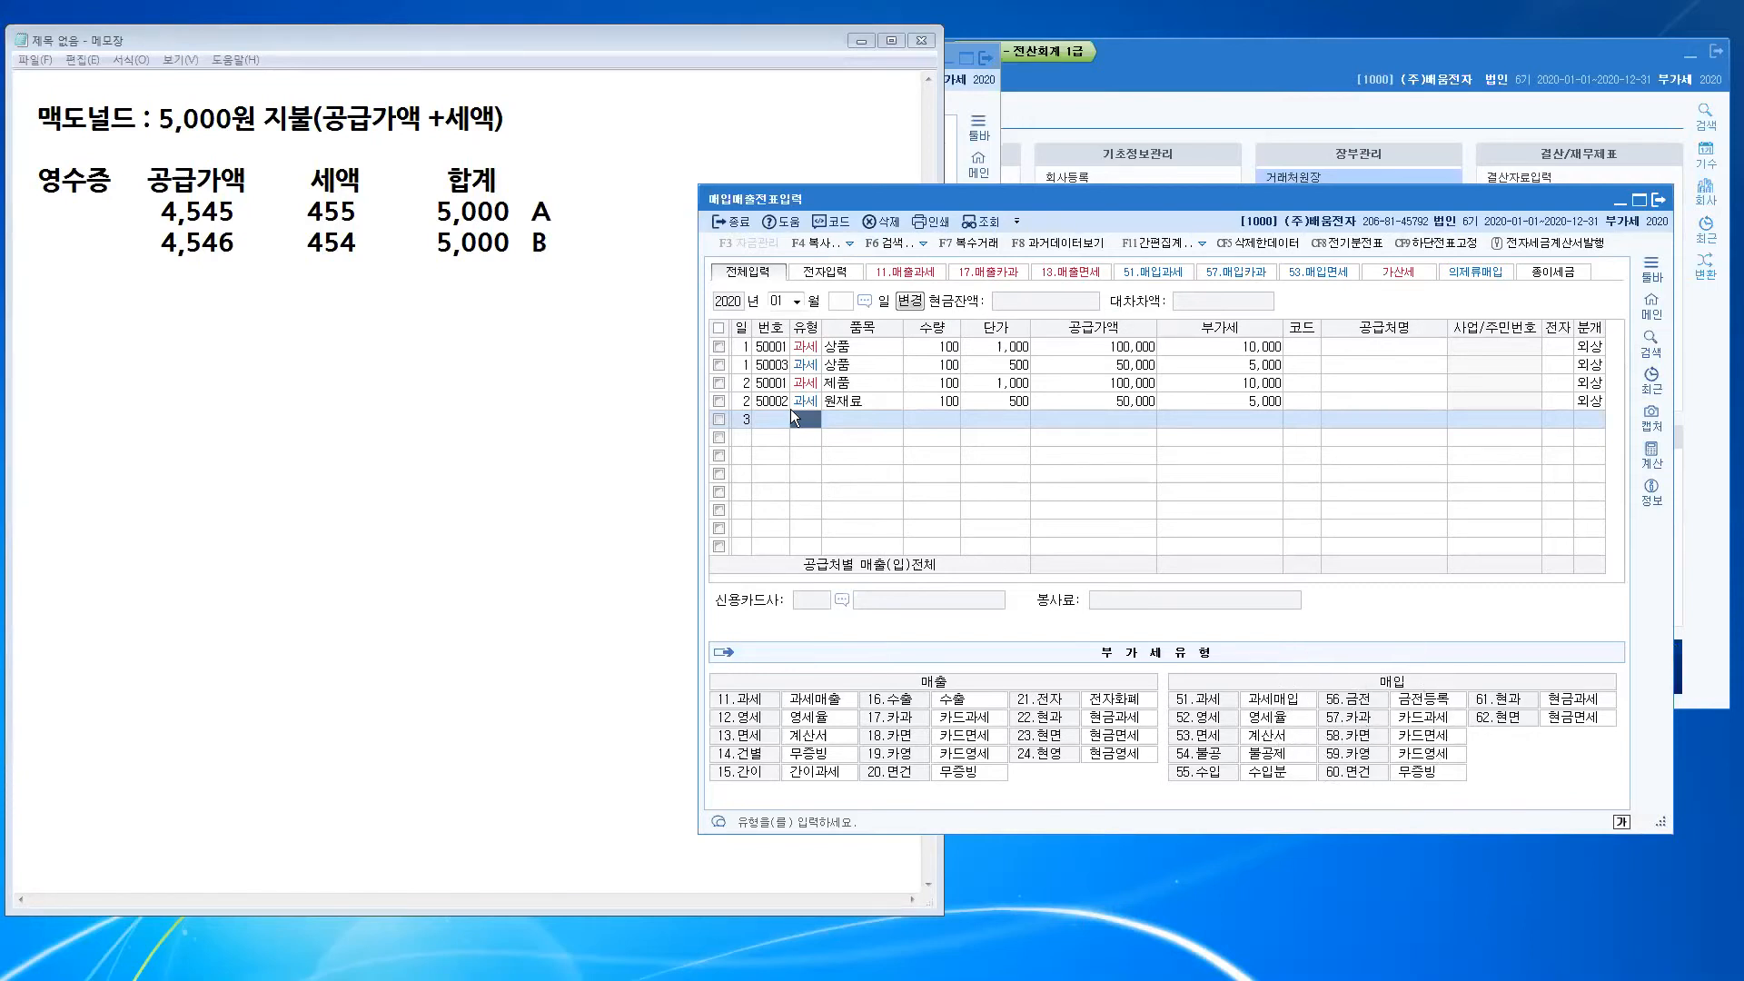
{"action": "left_click", "coordinate": [813, 424]}
{"action": "type", "text": "57"}
{"action": "key", "text": "Return"}
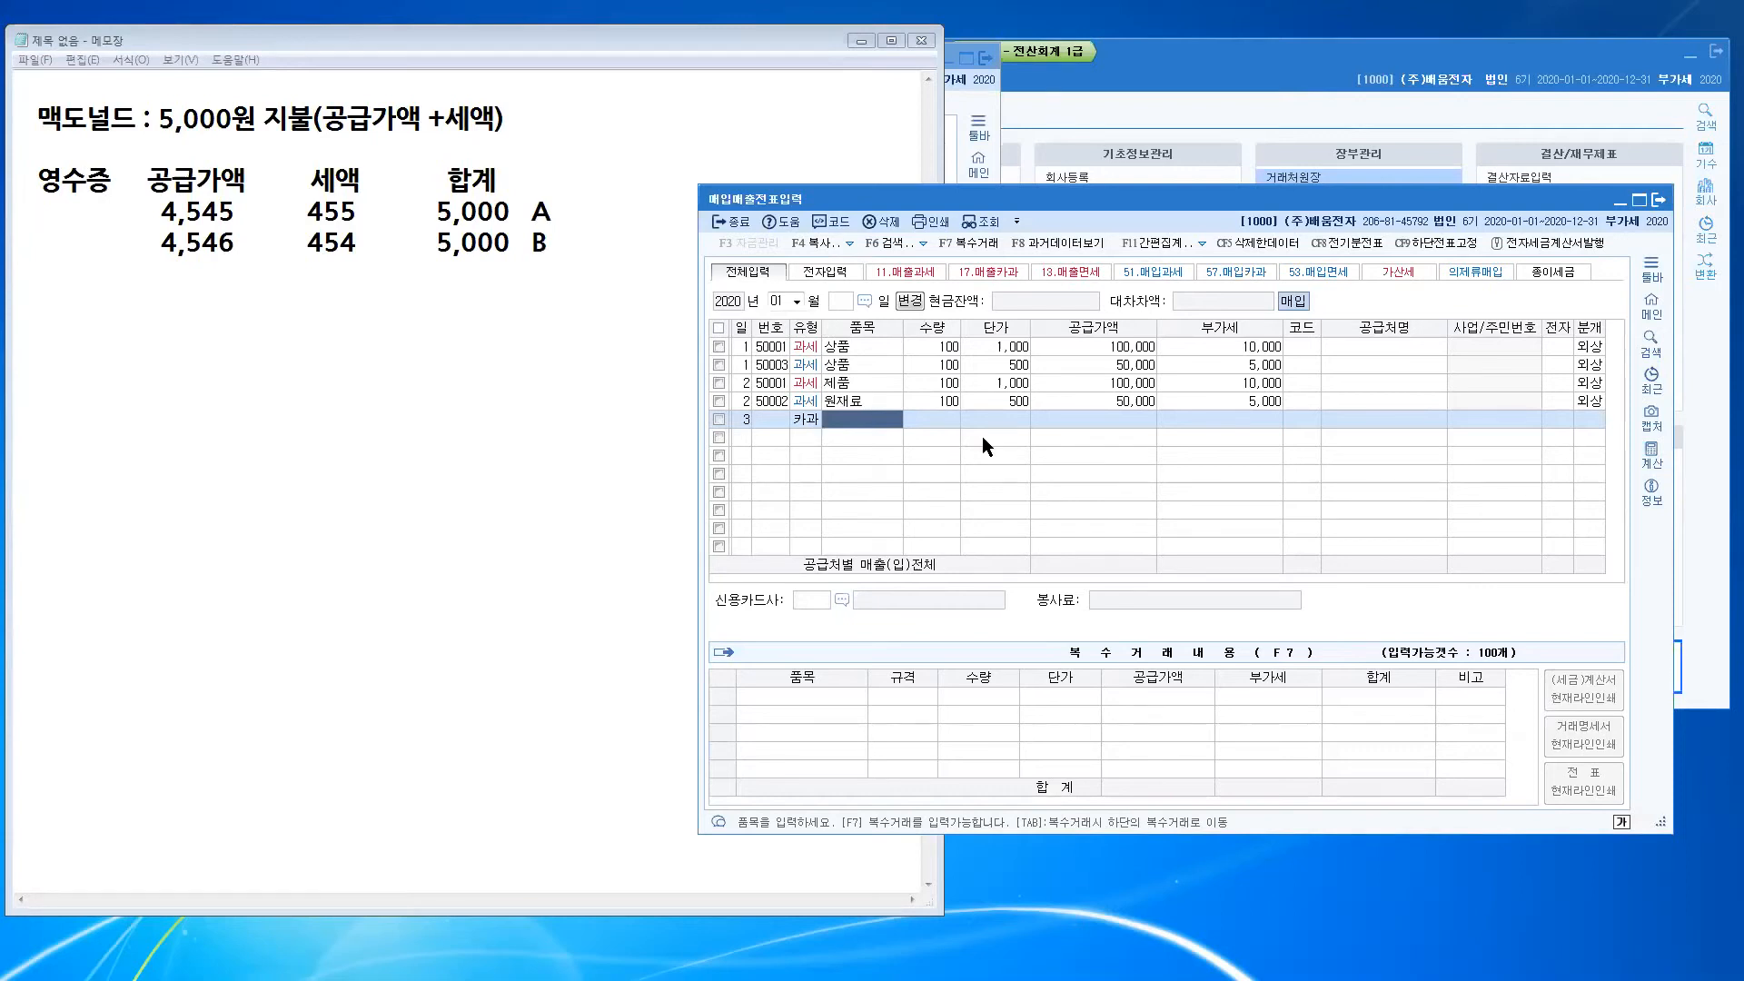
Step: Fill the new 카과 purchase line with item 원재료 and the VAT-inclusive amount 5,000, leaving quantity and unit price blank
{"action": "type", "text": "원재료"}
{"action": "key", "text": "Return"}
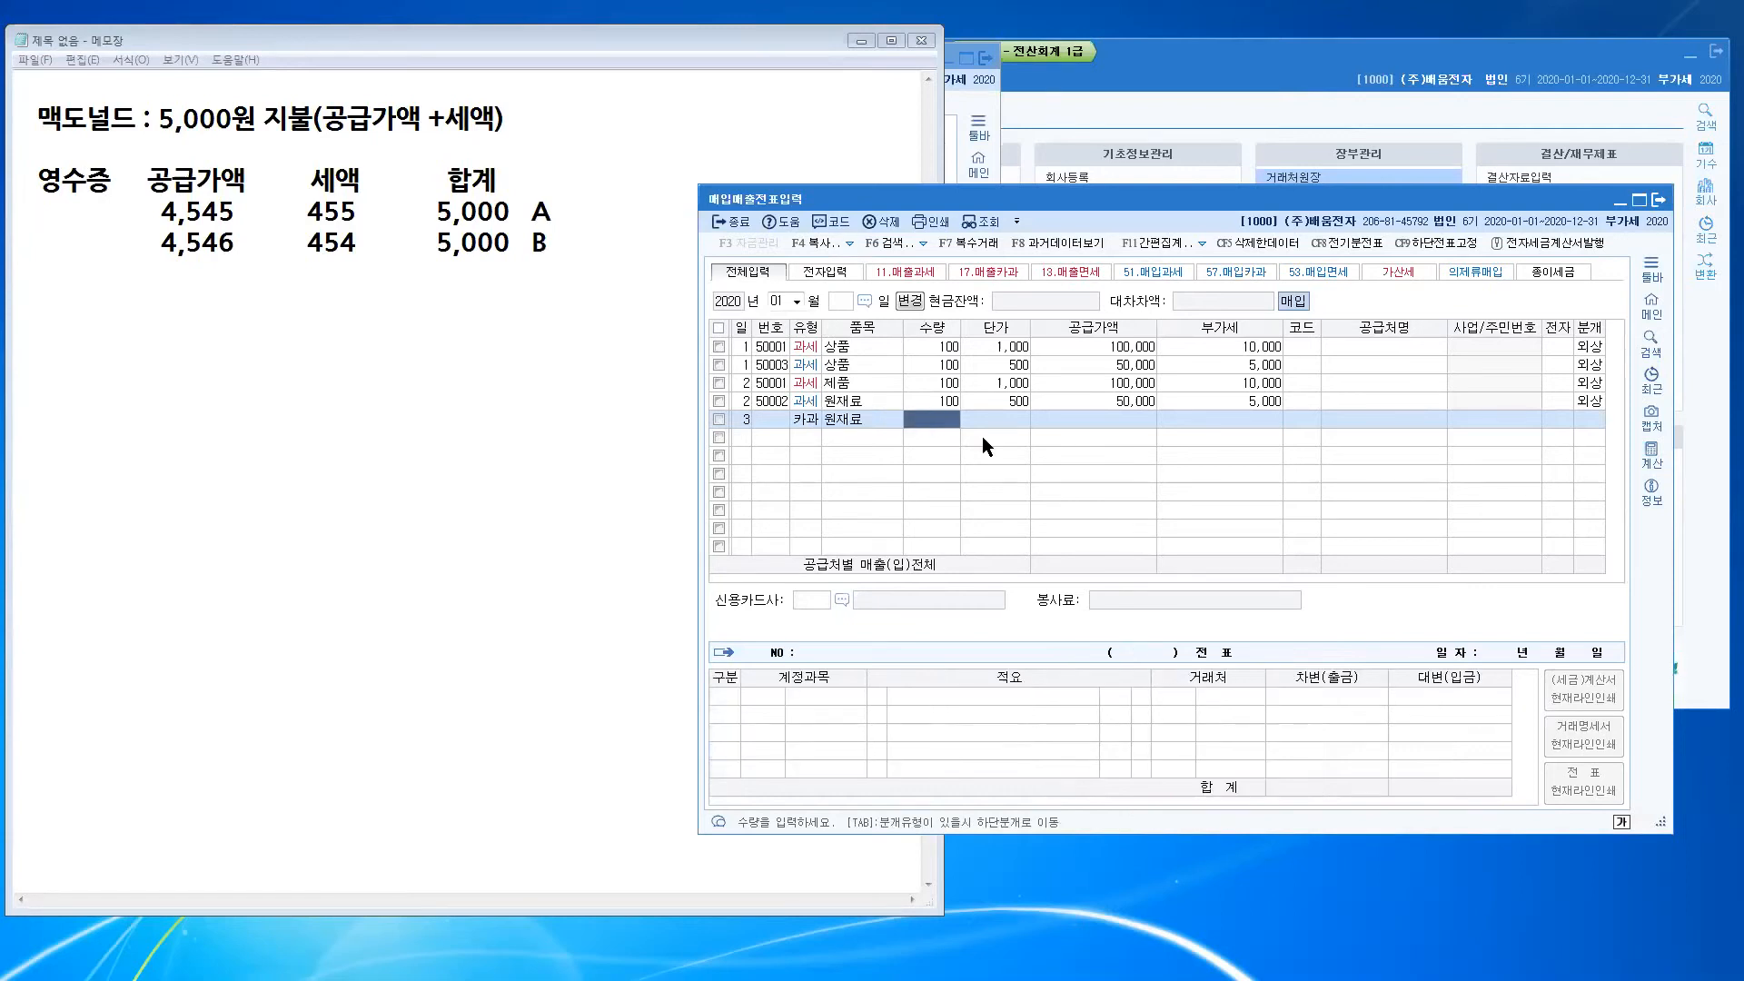
{"action": "key", "text": "Return"}
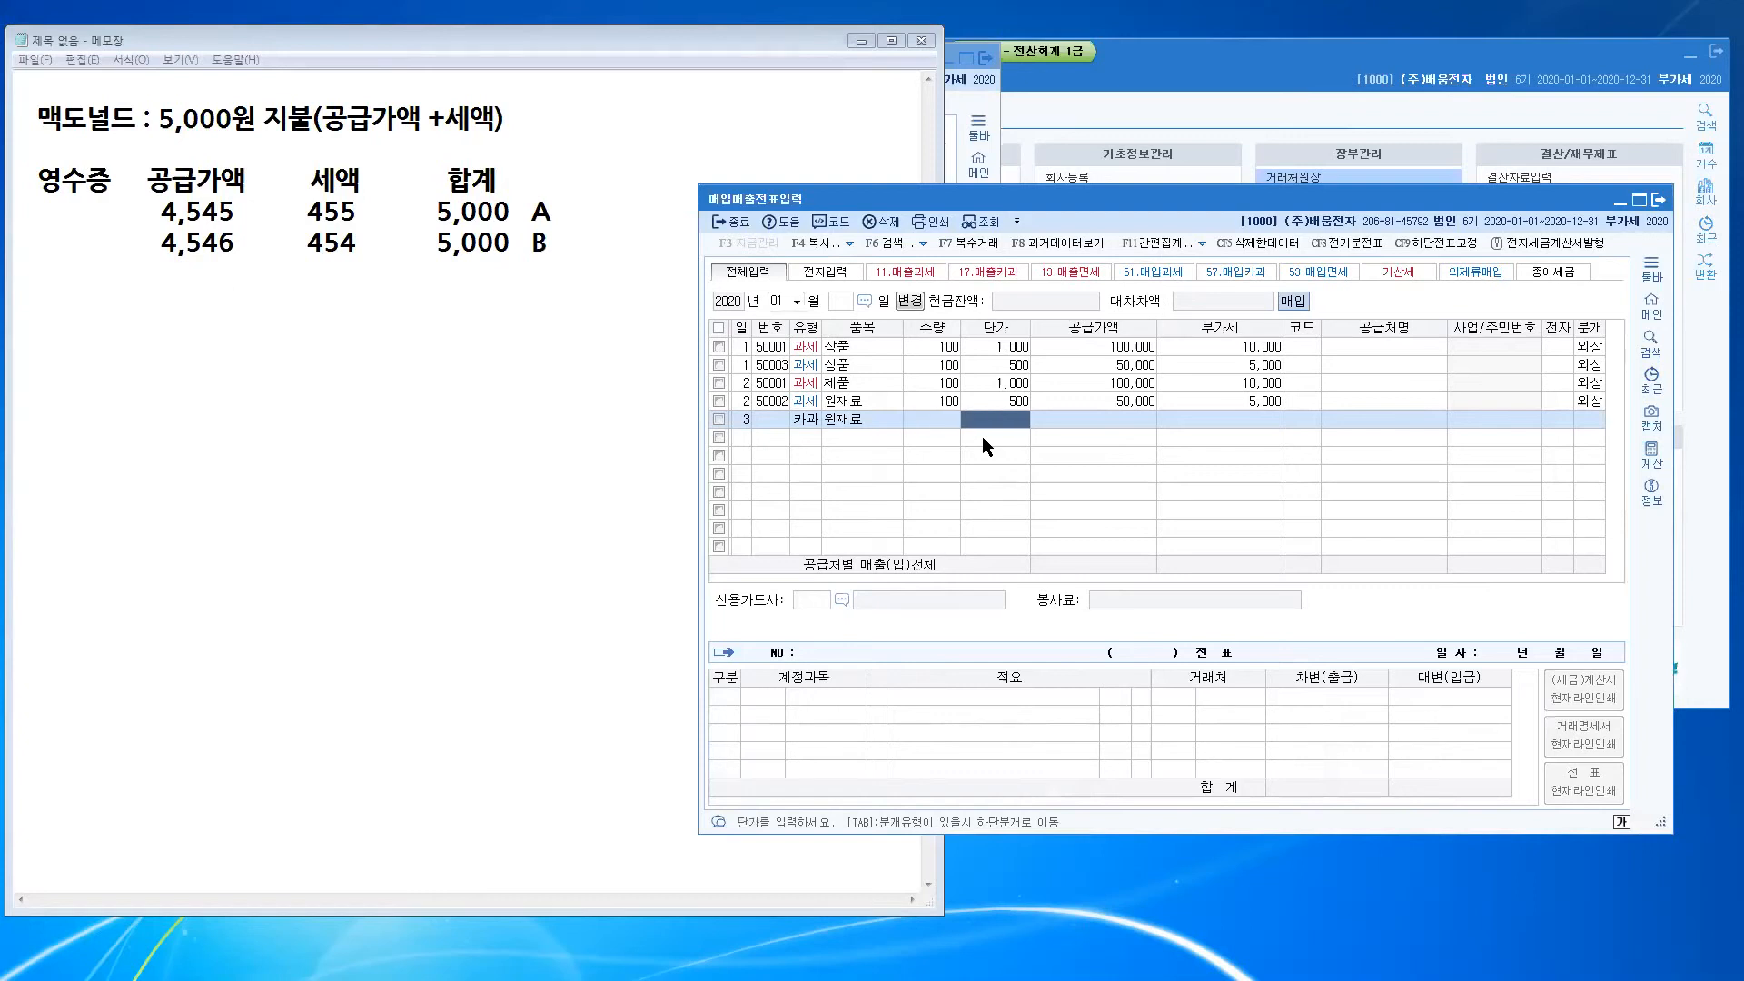
{"action": "key", "text": "Return"}
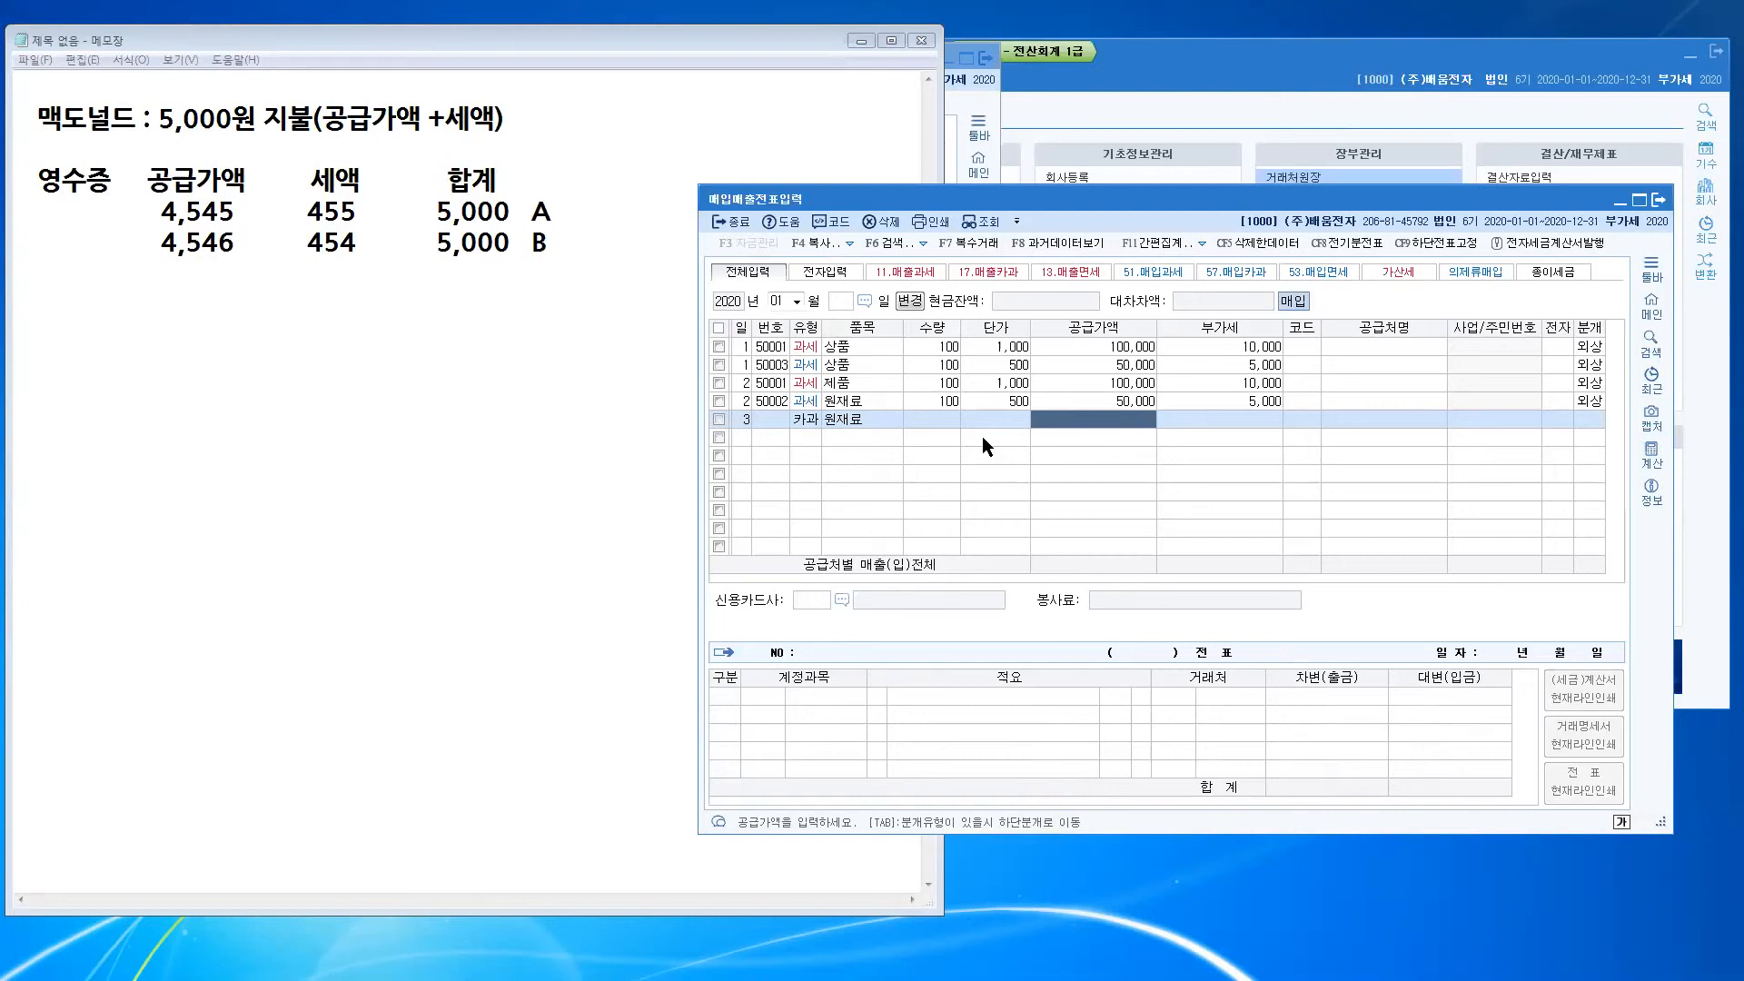
{"action": "type", "text": "5000"}
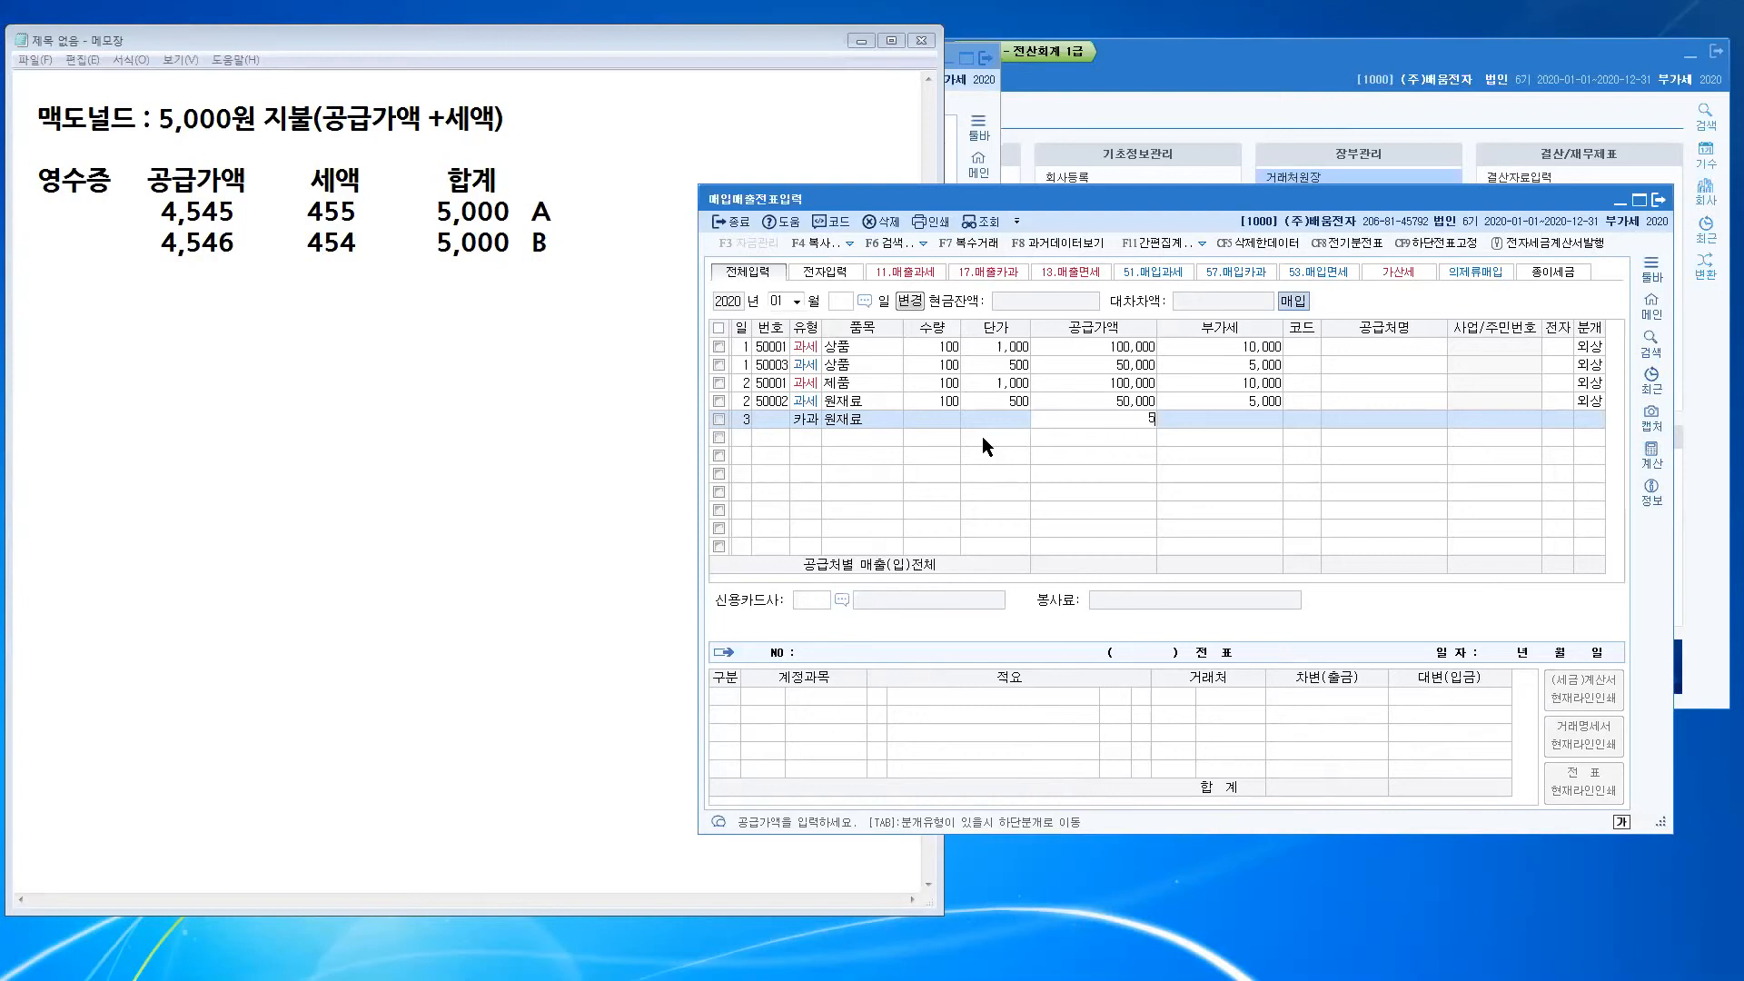
{"action": "key", "text": "Return"}
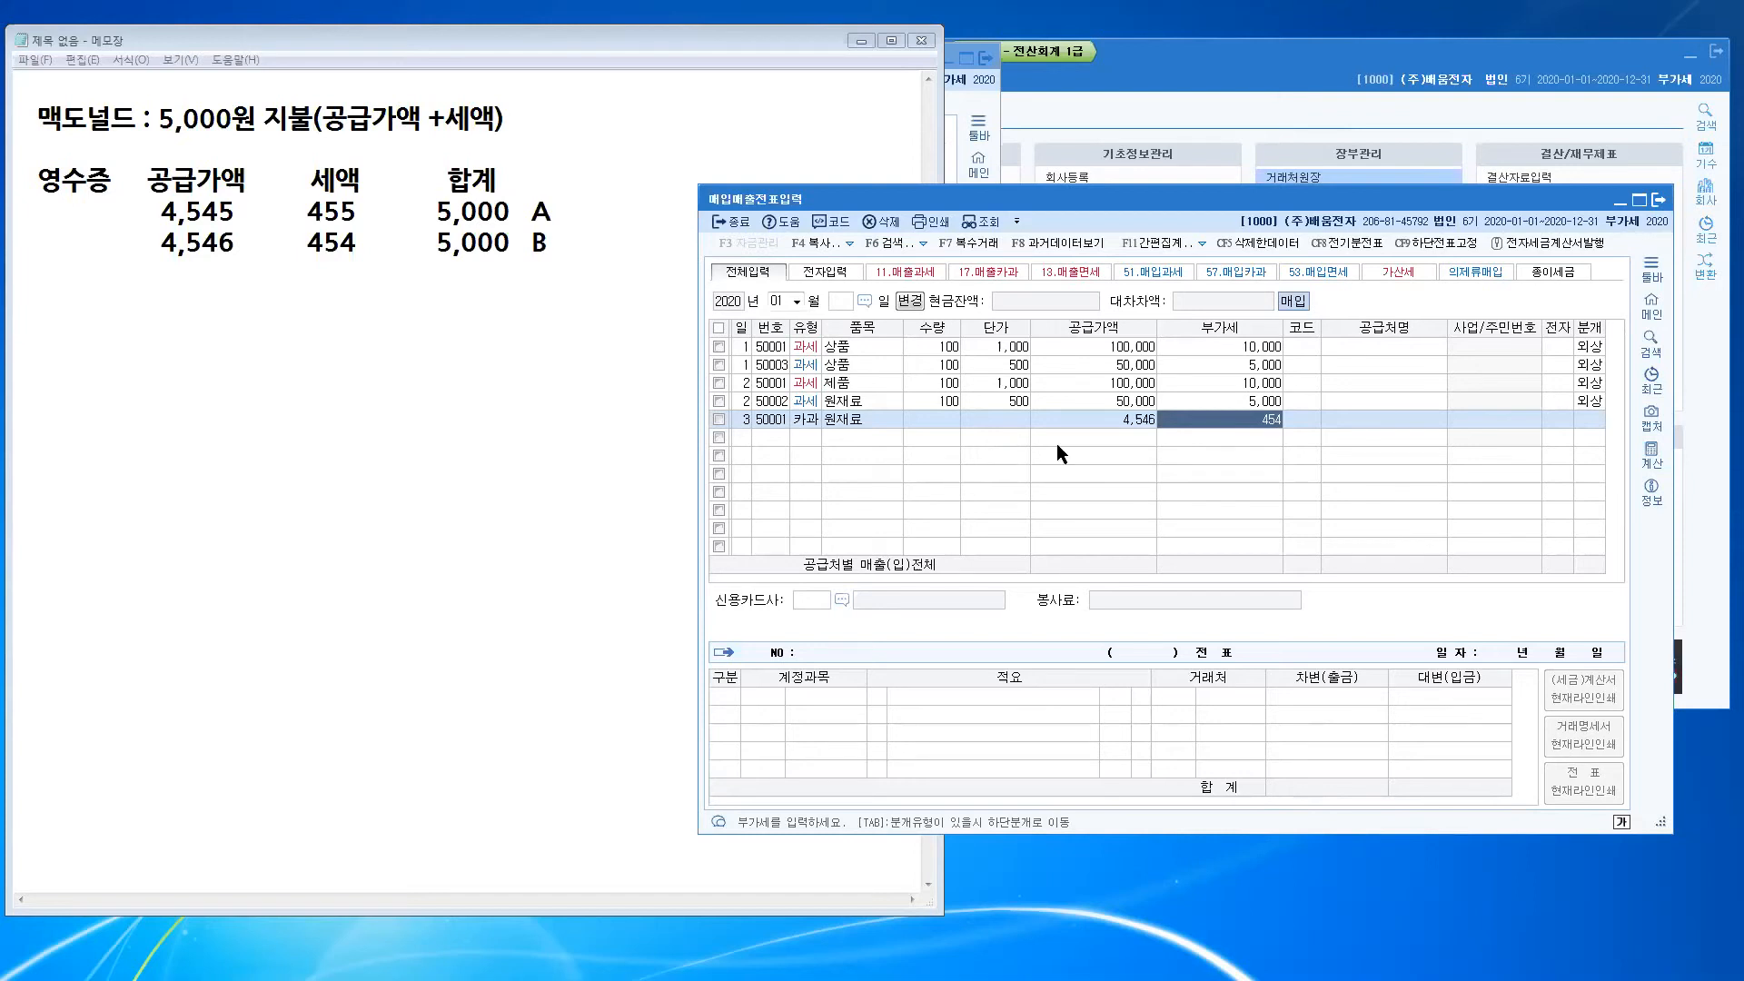
{"action": "left_click", "coordinate": [1070, 421]}
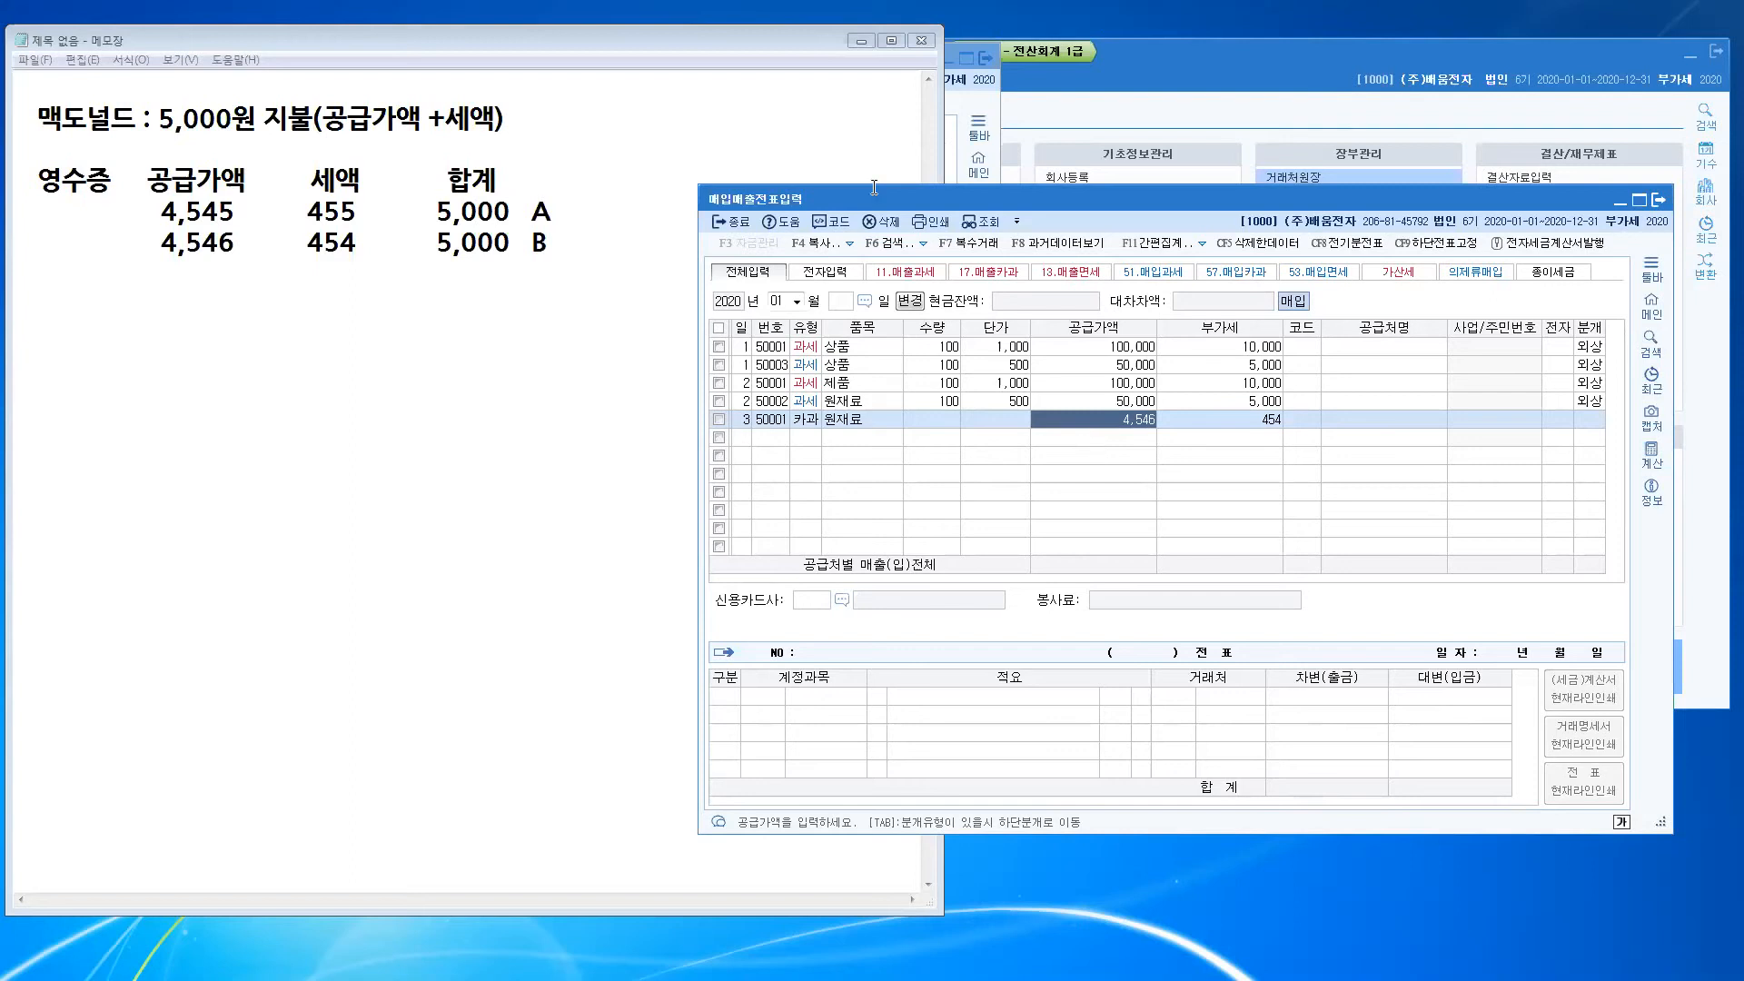
Step: Move the receipt note aside and examine the 환경등록 choices for including VAT in the 카과, 현과 공급가액
{"action": "left_click", "coordinate": [603, 43]}
{"action": "left_click_drag", "start_coordinate": [603, 44], "coordinate": [634, 425]}
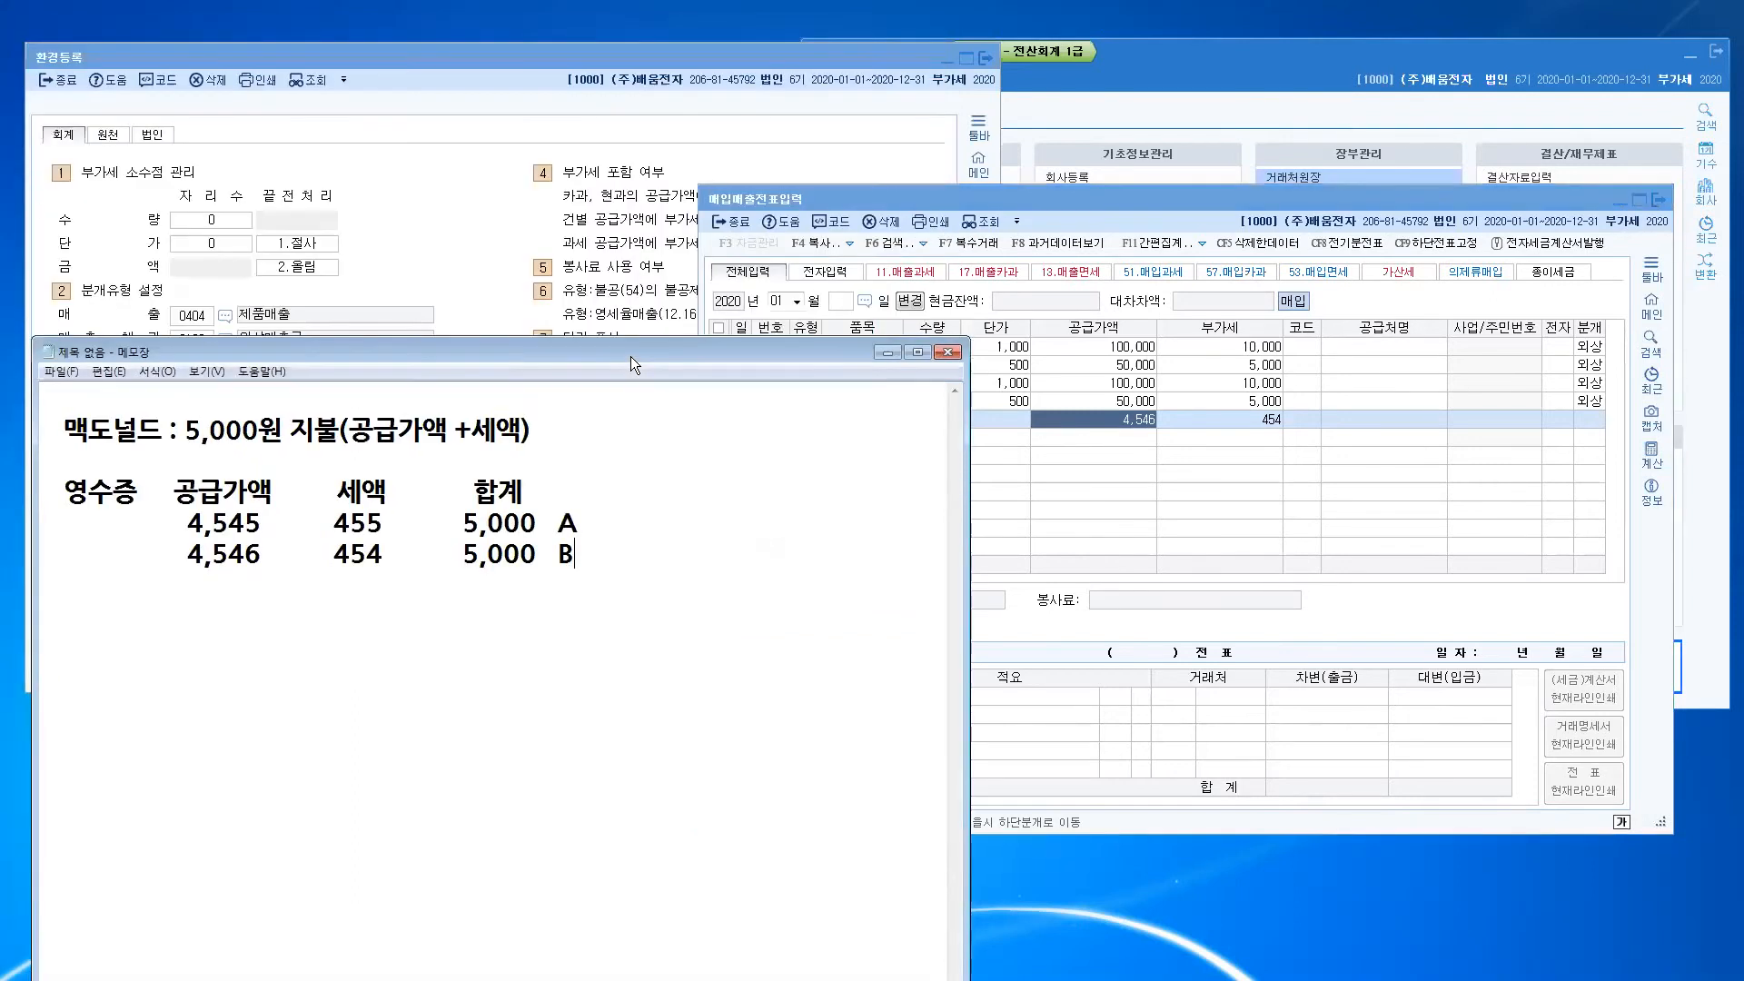
{"action": "left_click", "coordinate": [502, 56]}
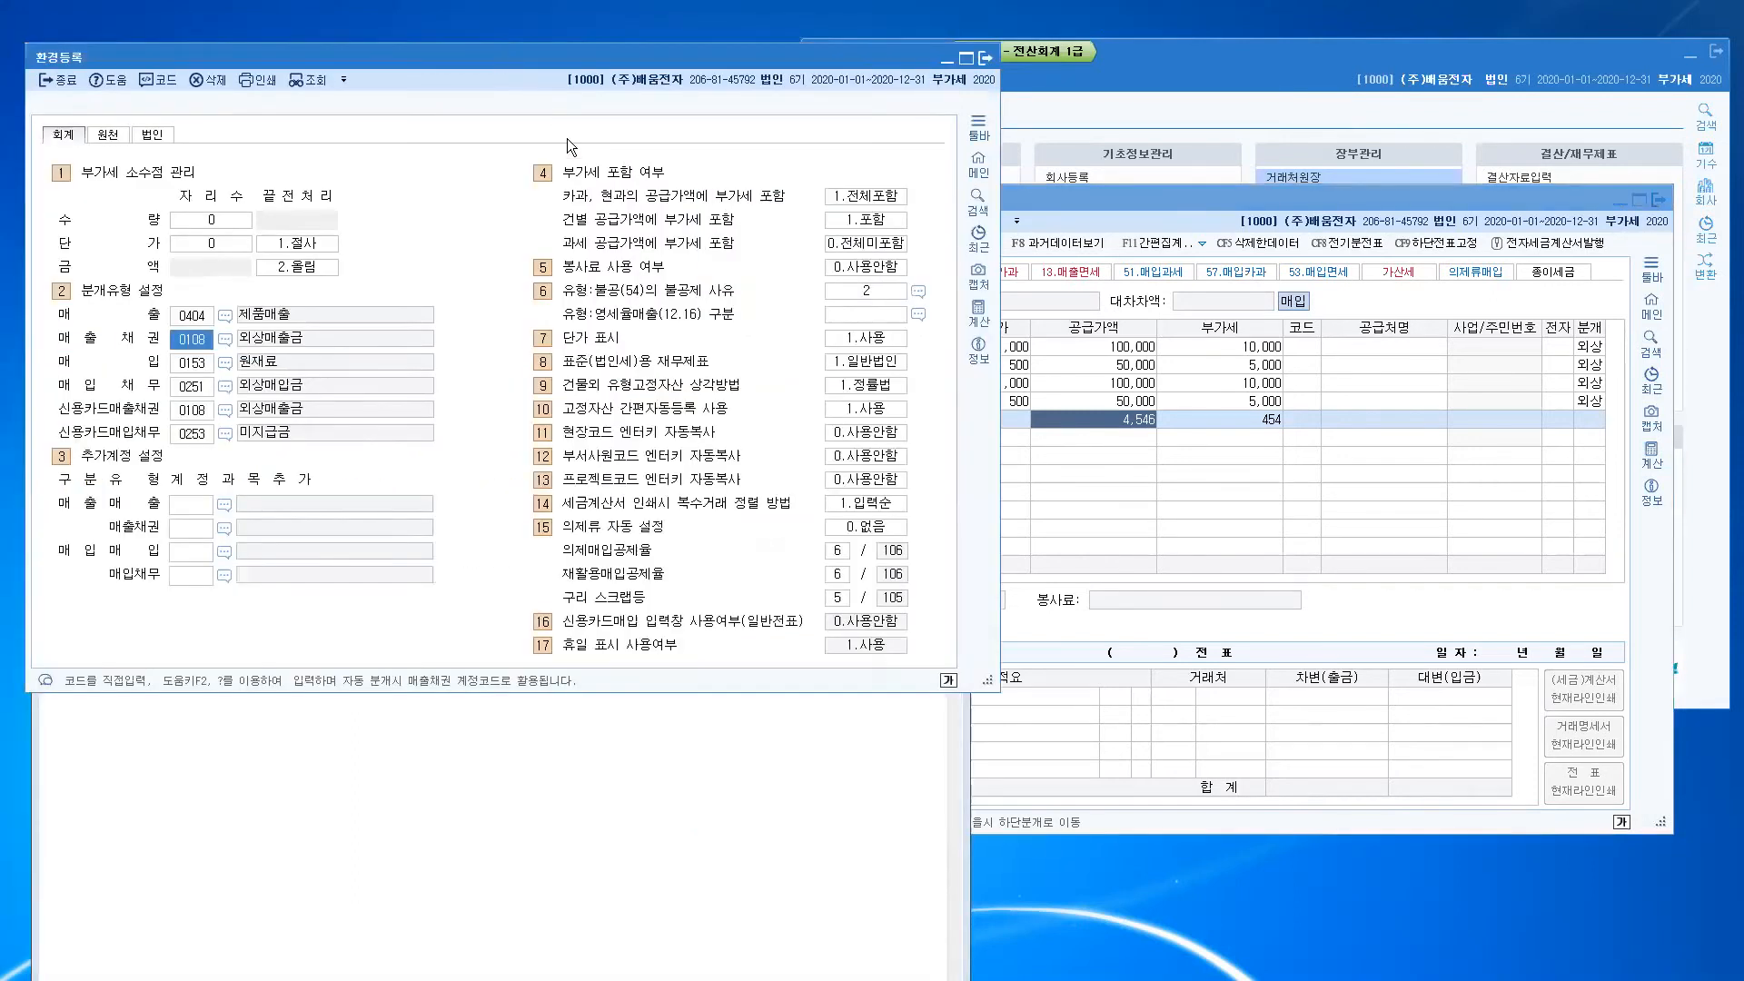
{"action": "left_click", "coordinate": [605, 181]}
{"action": "left_click", "coordinate": [572, 196]}
{"action": "left_click", "coordinate": [603, 198]}
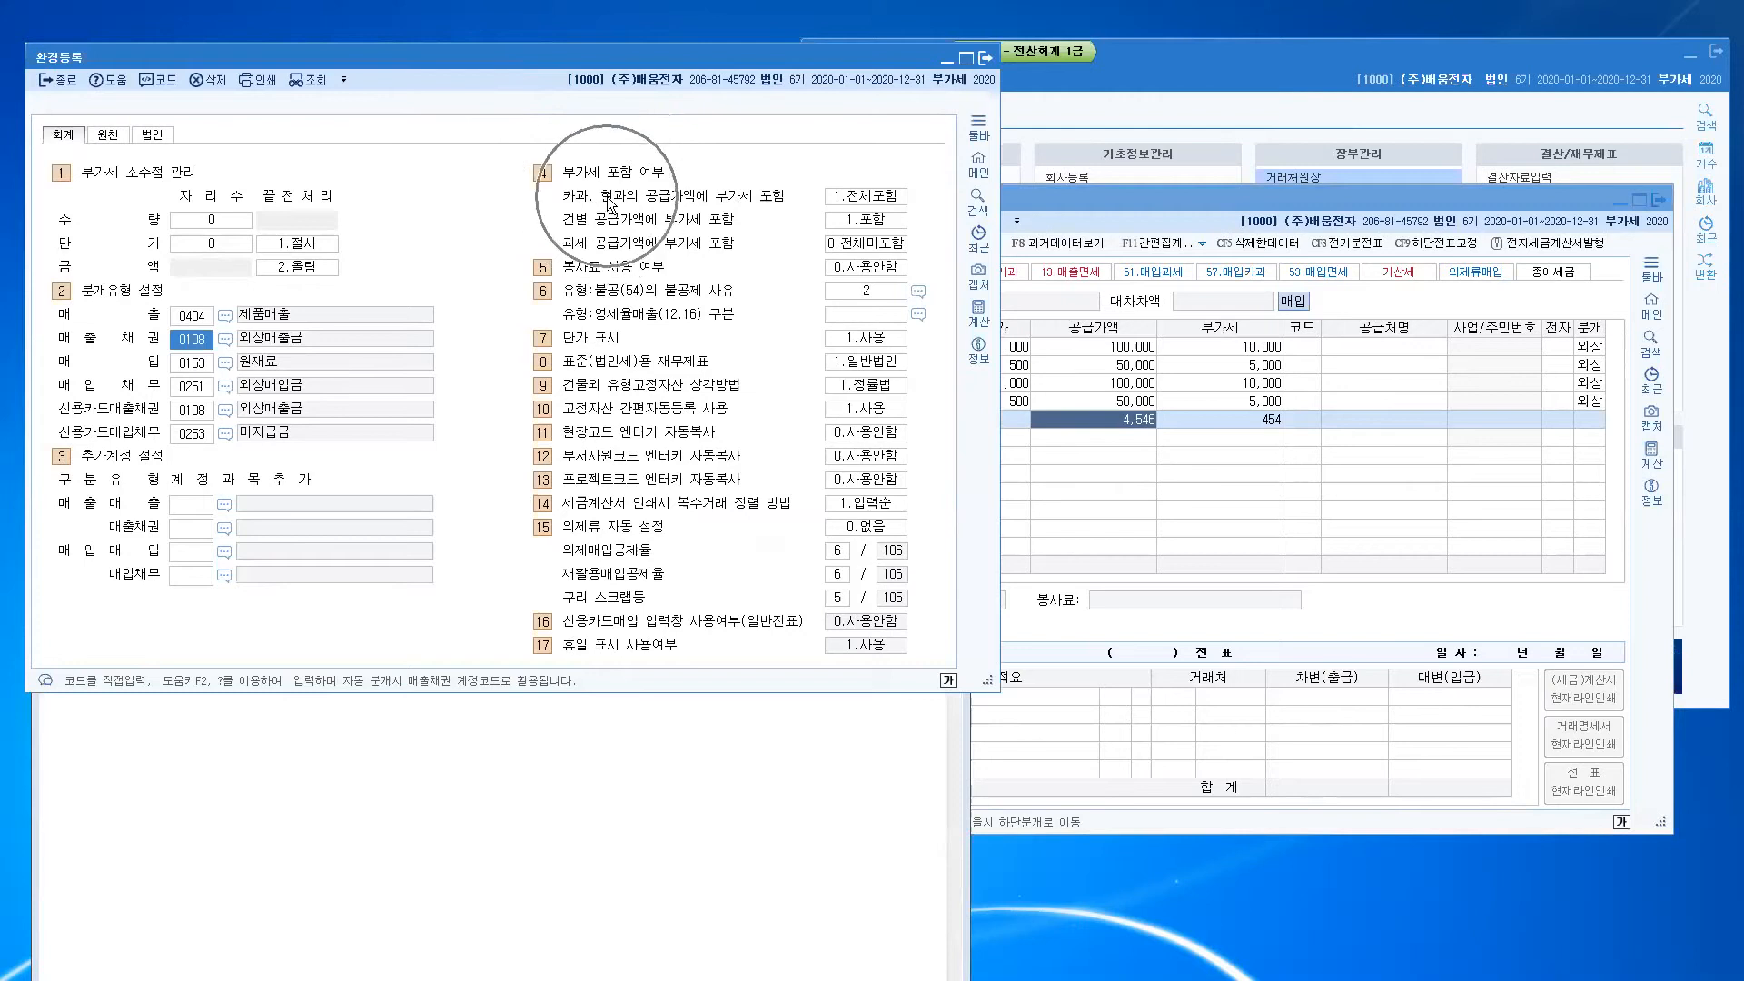
{"action": "left_click", "coordinate": [689, 199]}
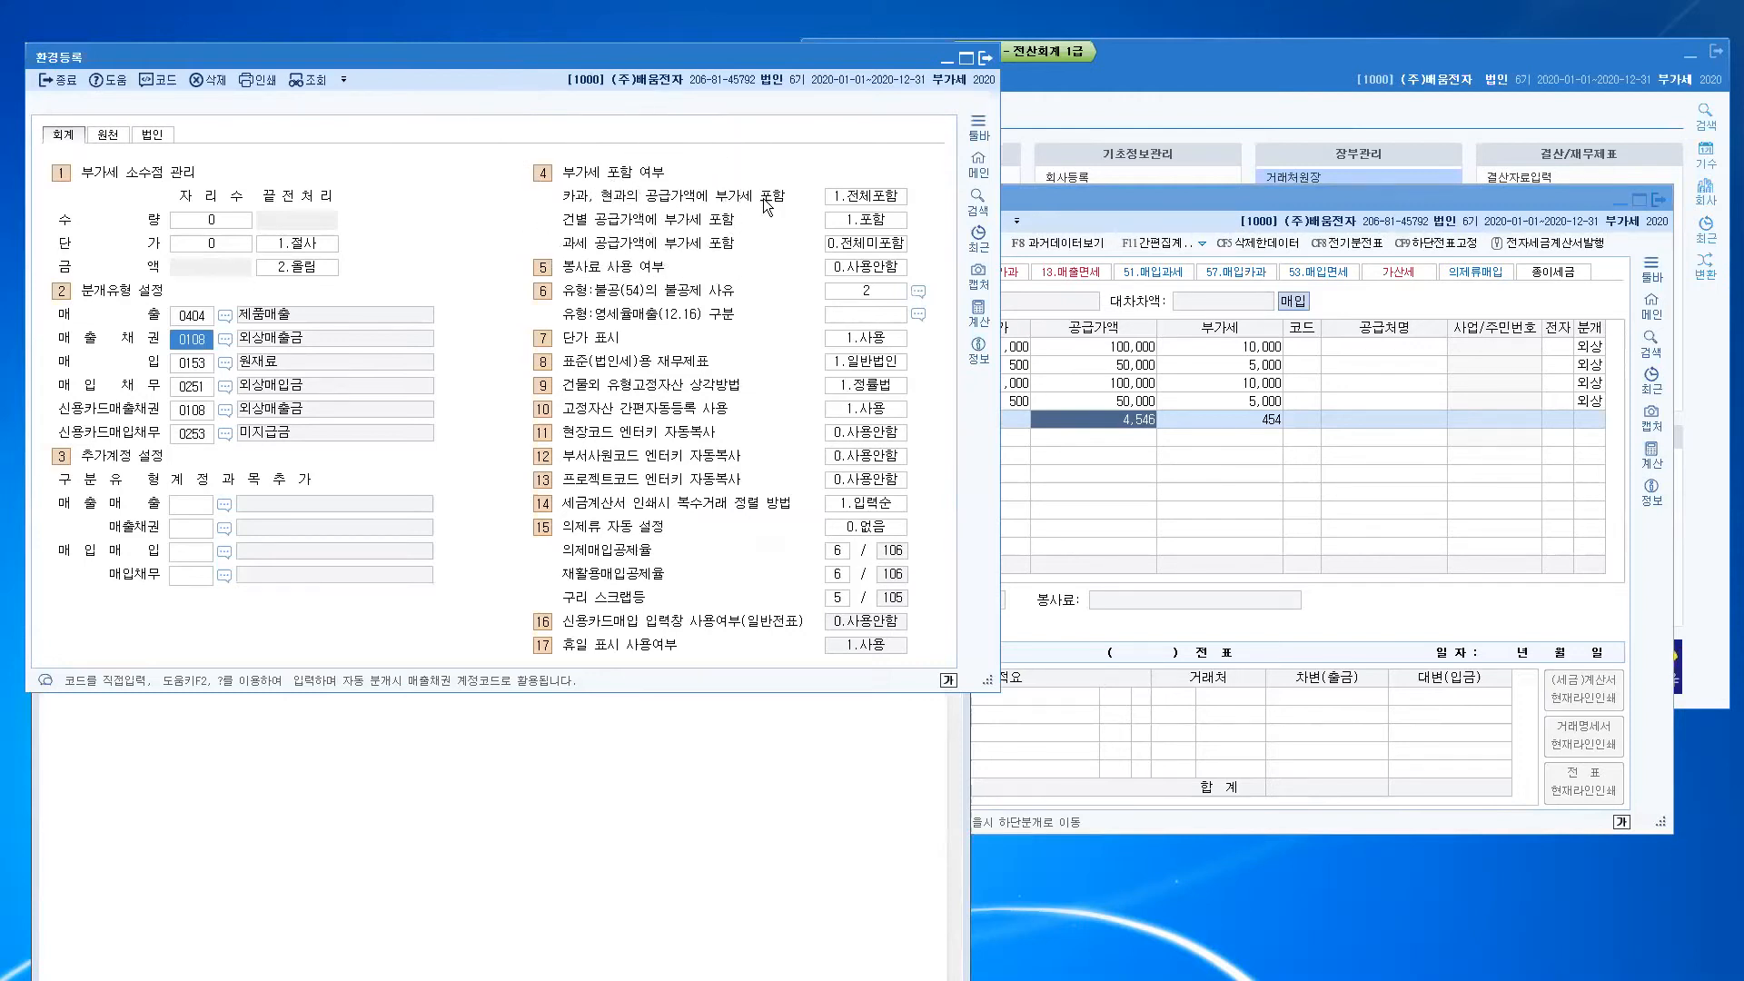
{"action": "left_click", "coordinate": [894, 197]}
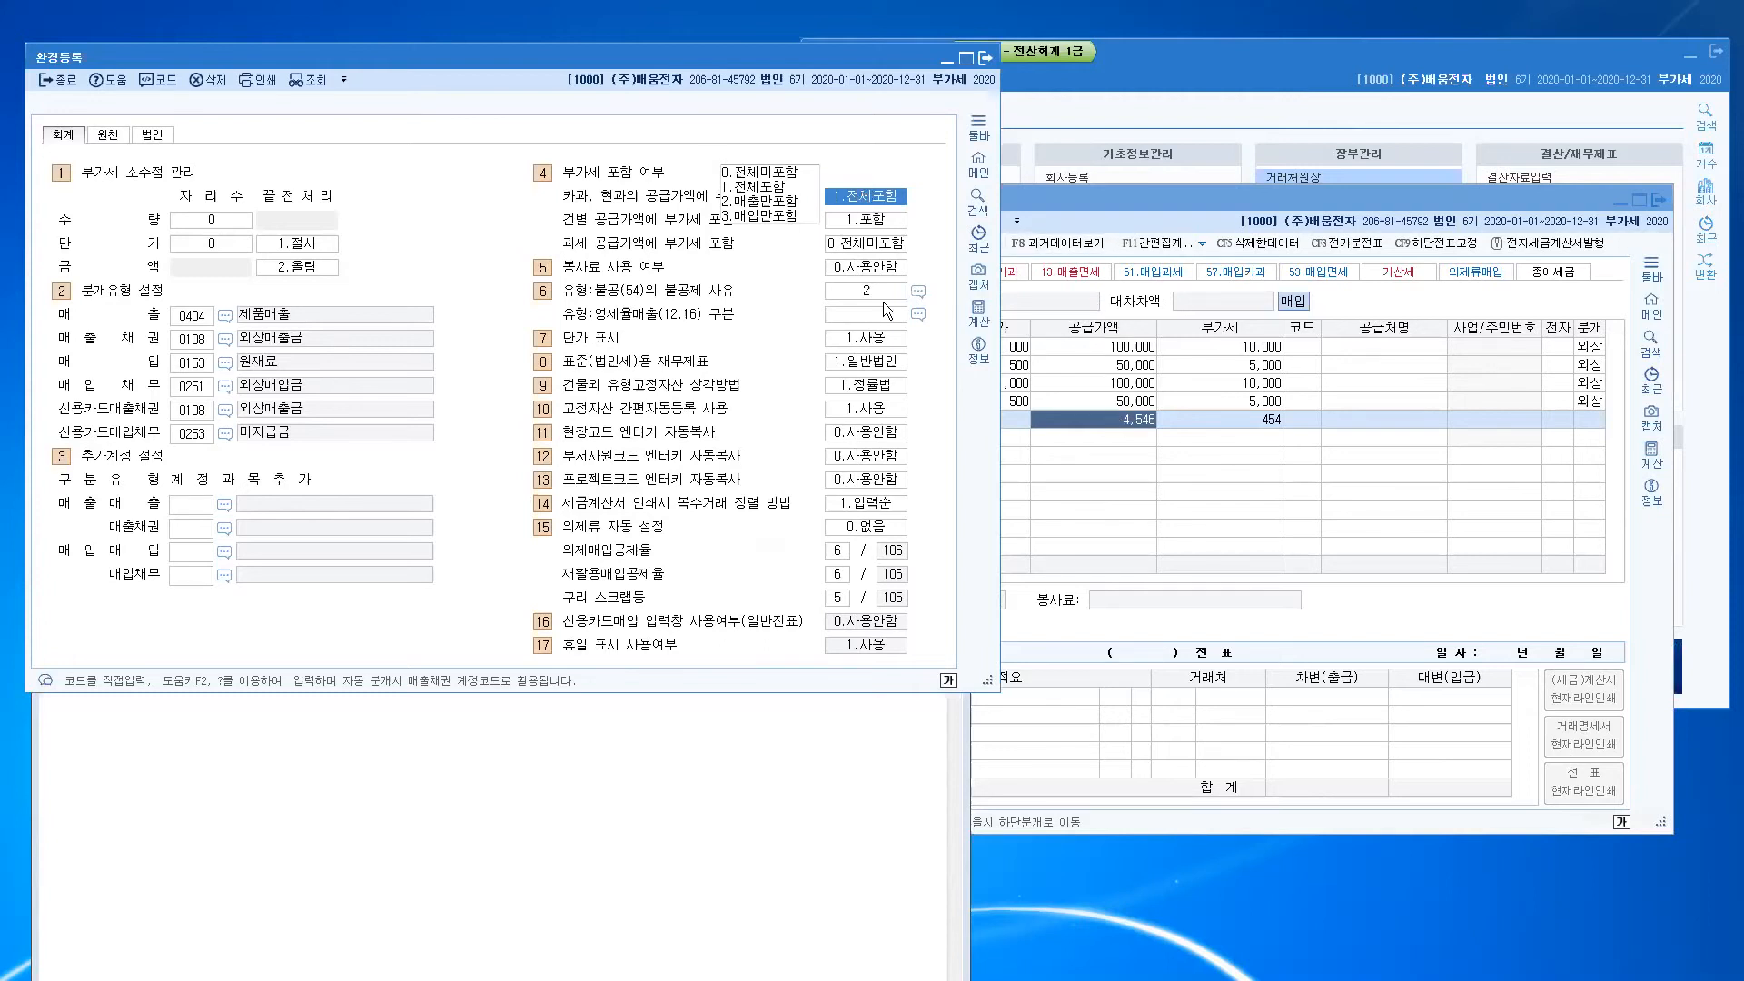
Step: Bring the receipt note back into view and change the 카과 line to match receipt A: 공급가액 4,545 and 부가세 455
{"action": "left_click", "coordinate": [732, 763]}
{"action": "left_click_drag", "start_coordinate": [603, 347], "coordinate": [628, 138]}
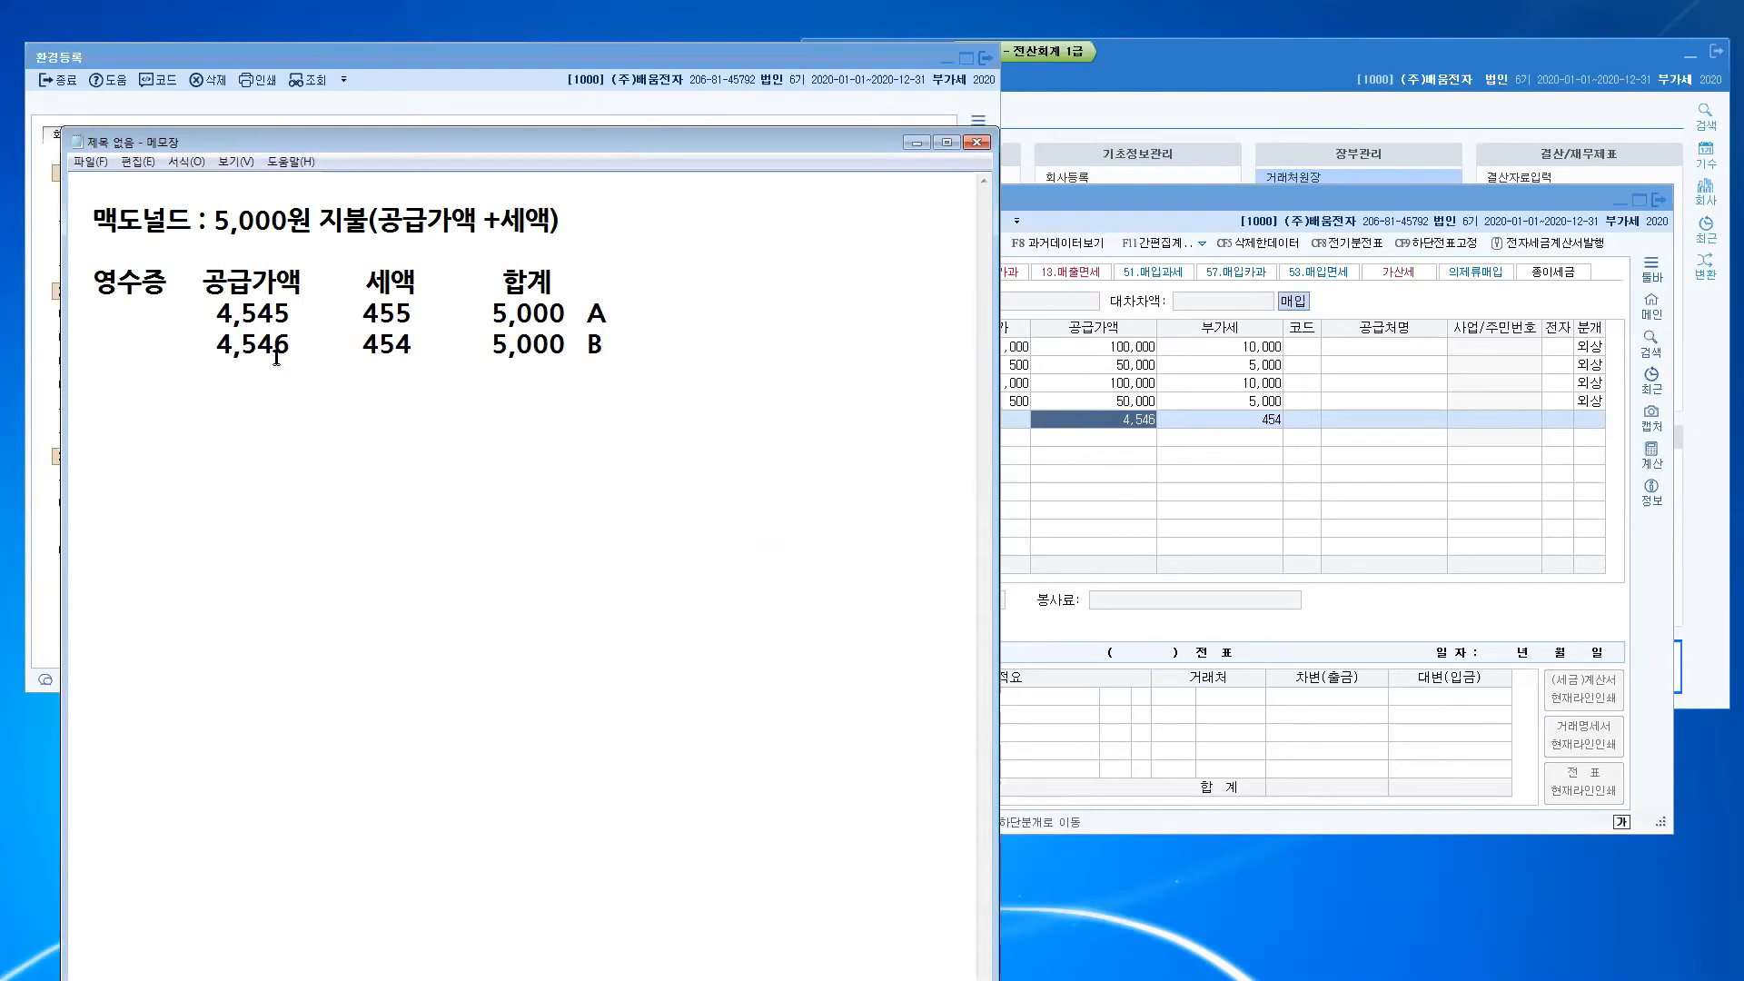
{"action": "left_click", "coordinate": [1023, 424]}
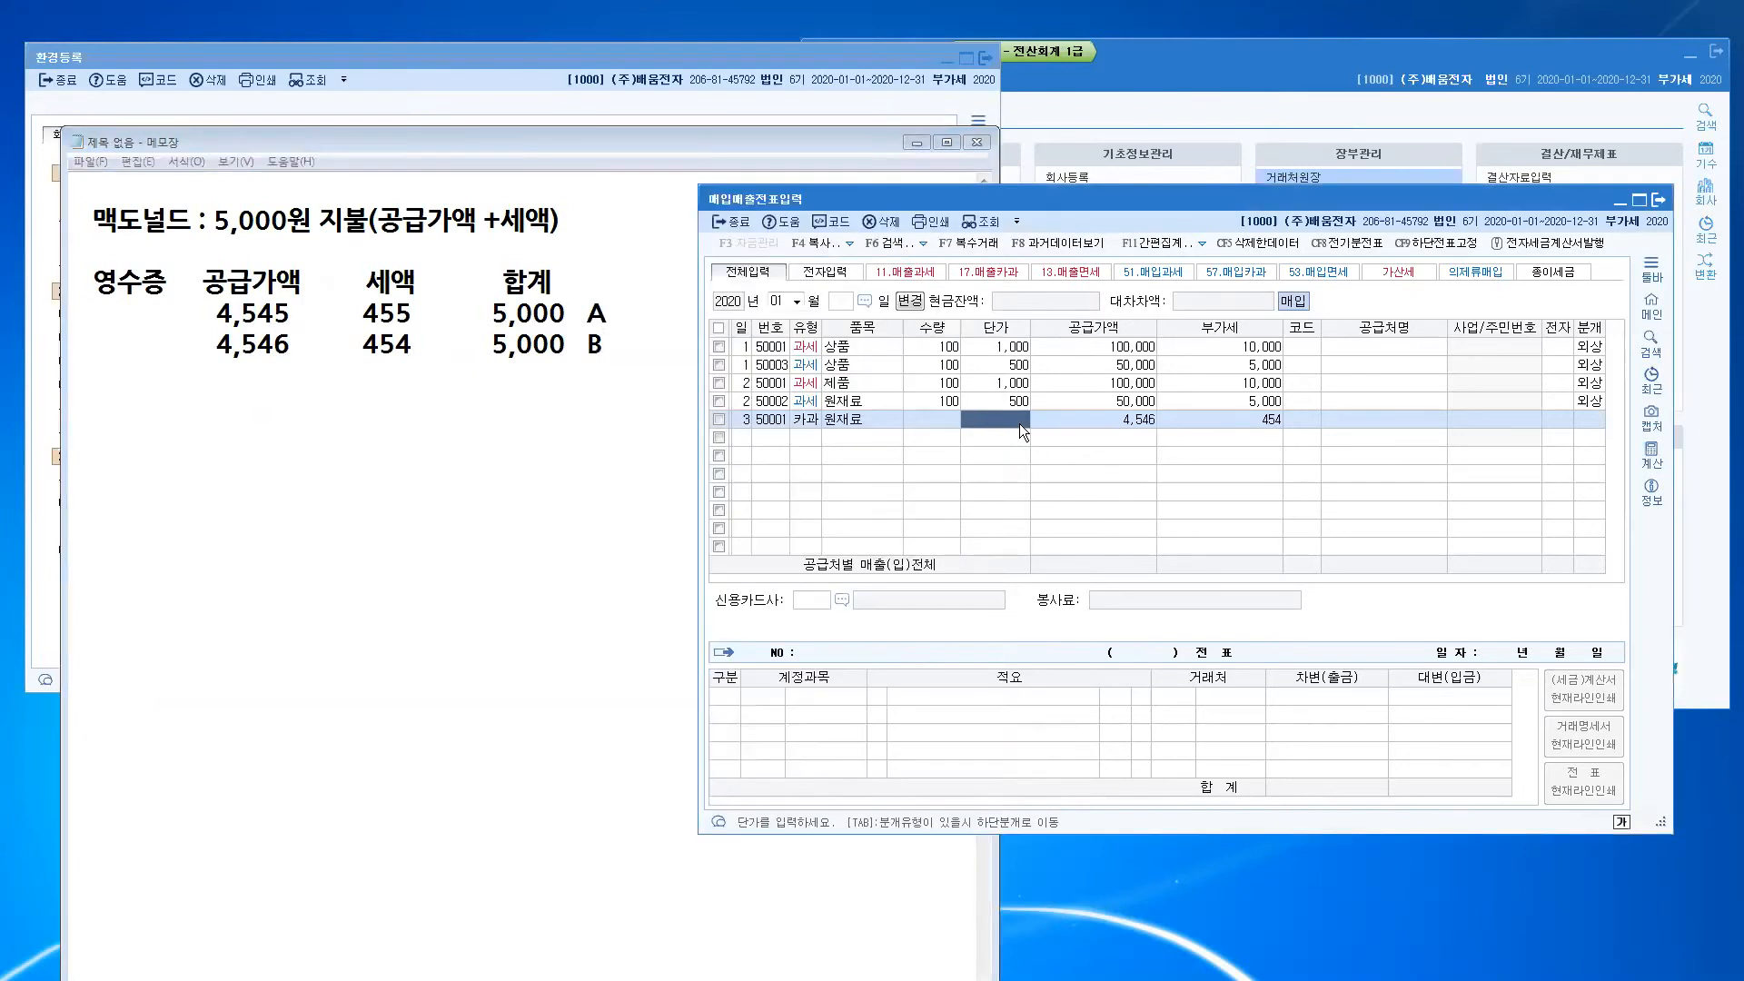
{"action": "left_click", "coordinate": [1099, 419]}
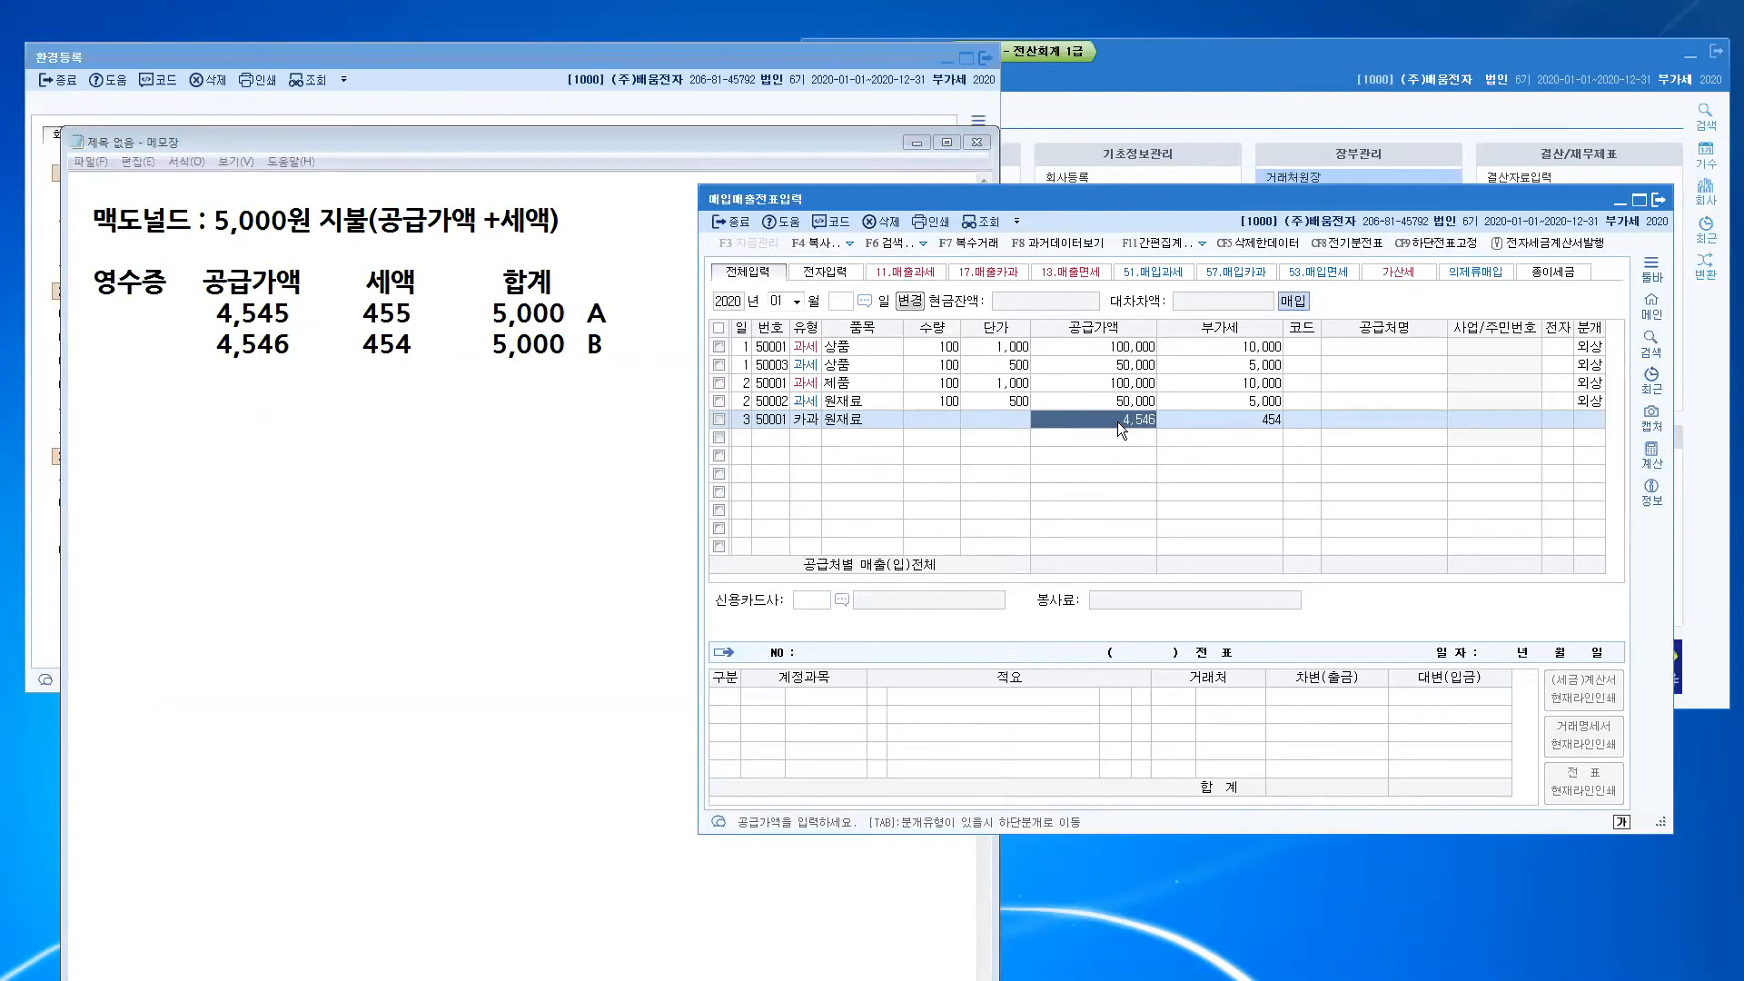
{"action": "type", "text": "4545"}
{"action": "key", "text": "Return"}
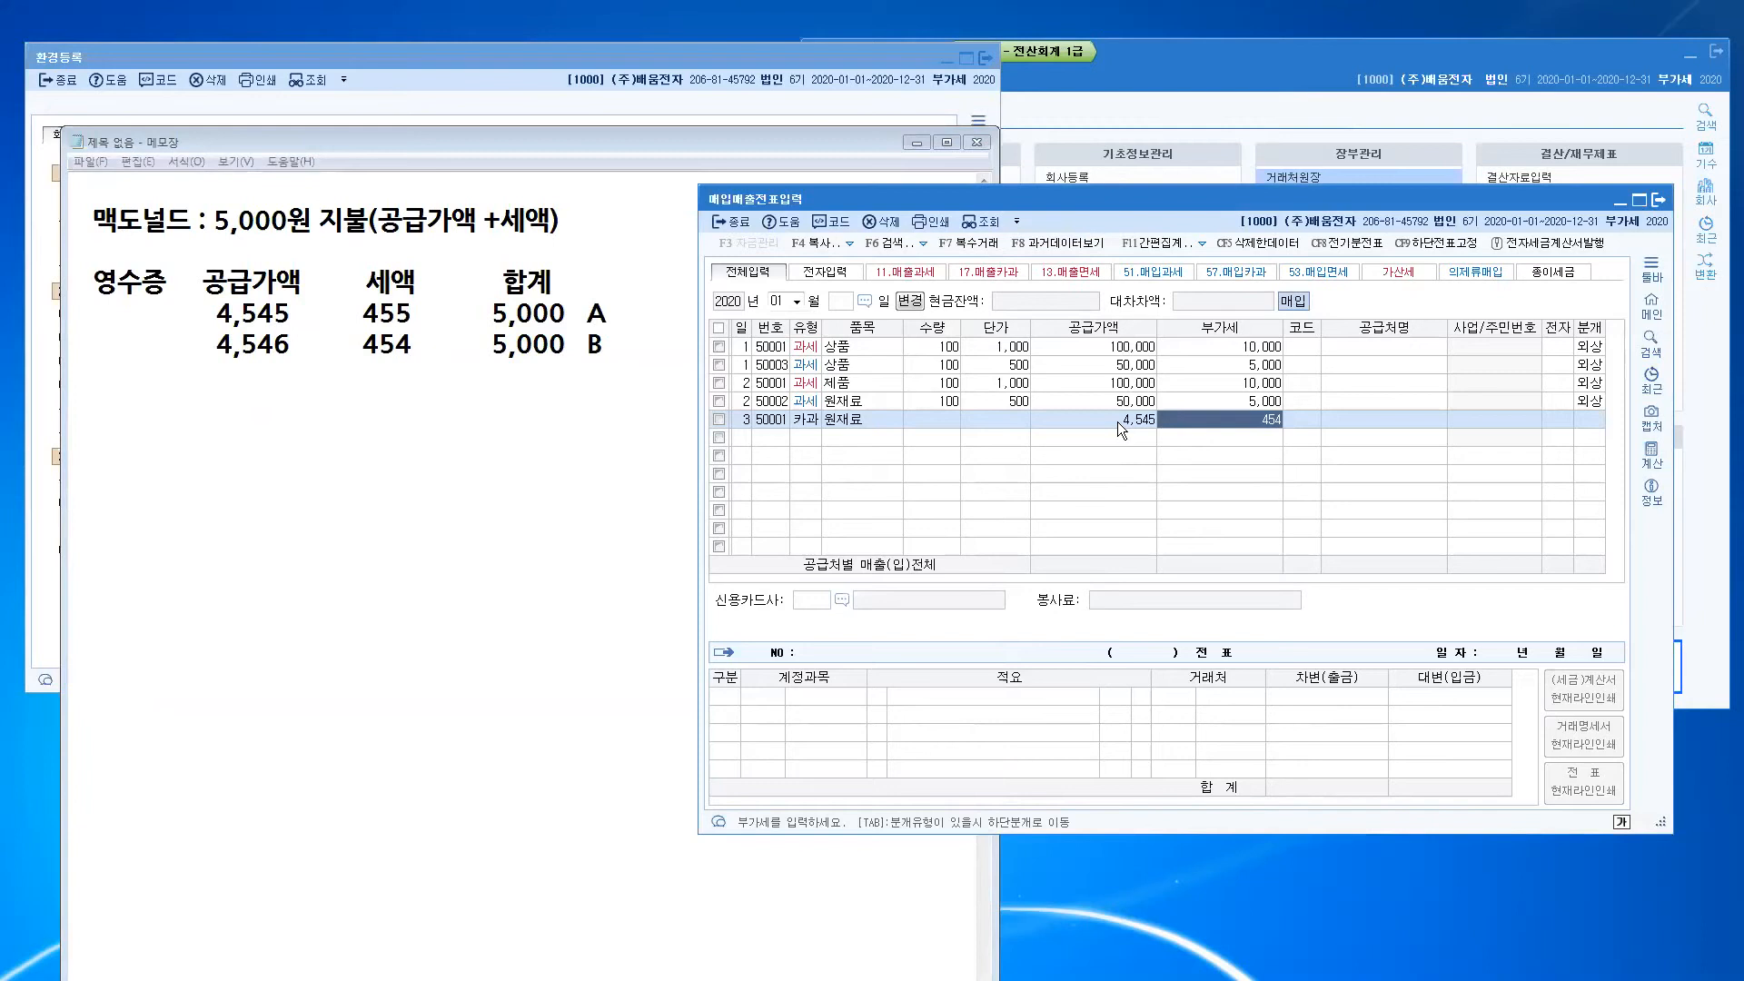
{"action": "type", "text": "455"}
{"action": "key", "text": "Return"}
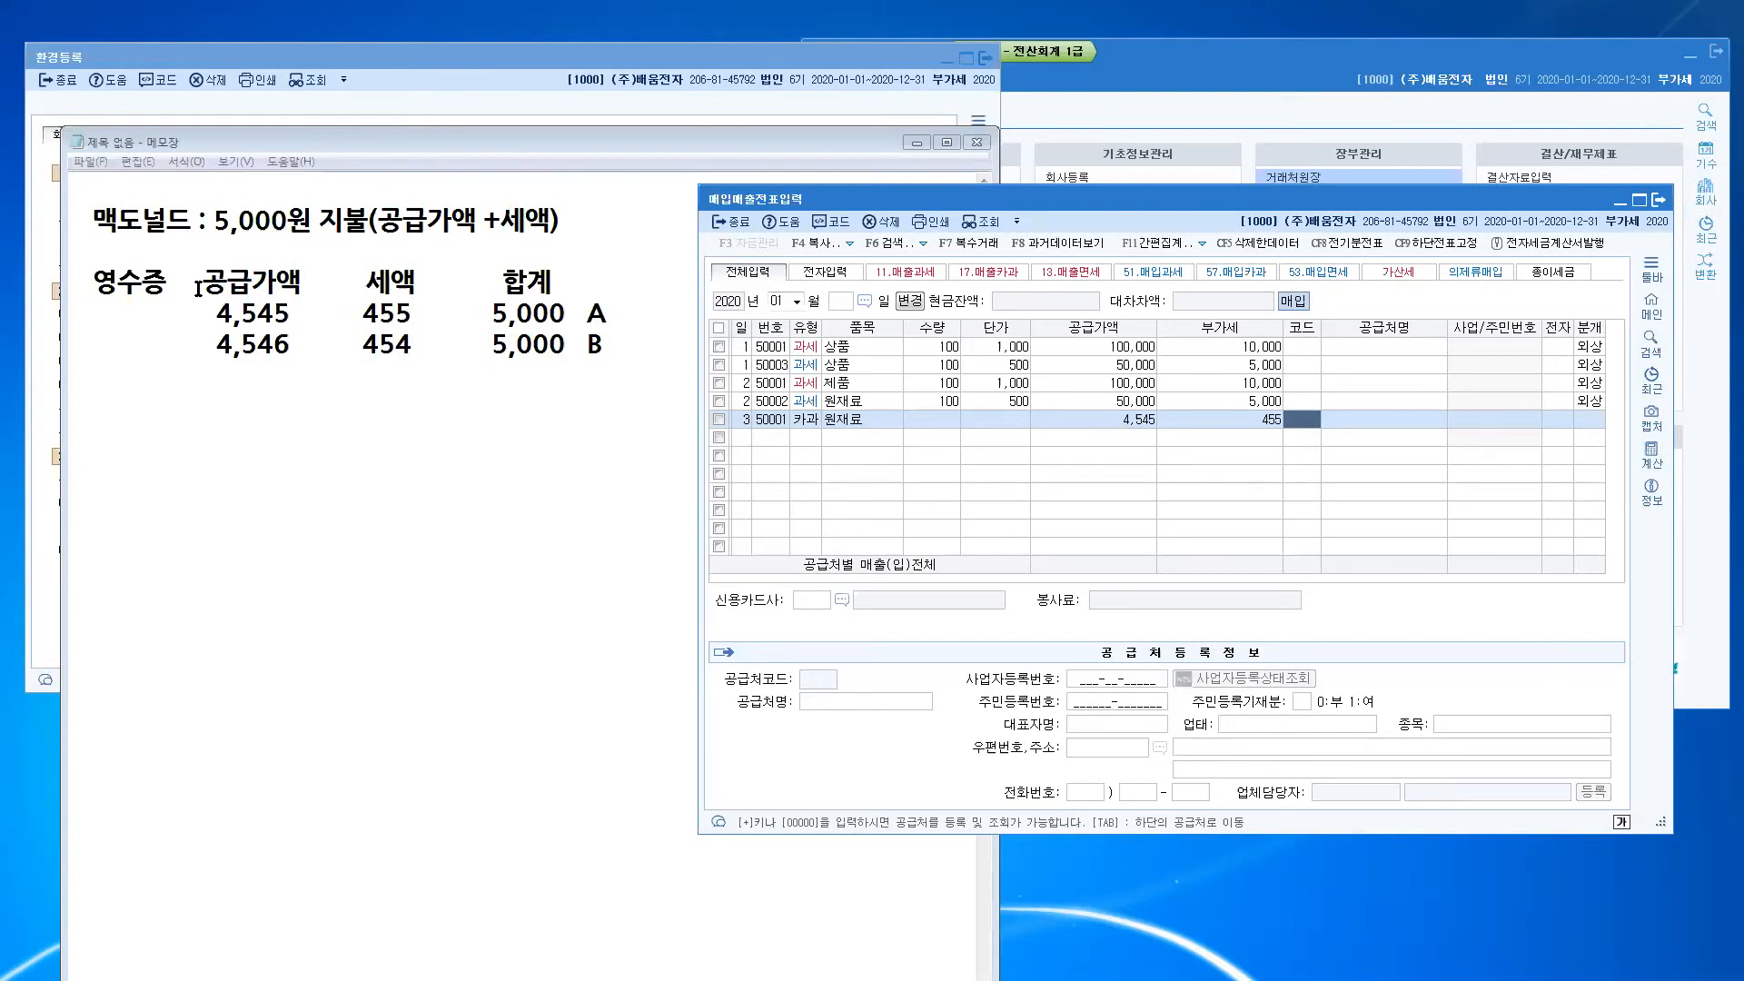
Step: Examine the 건별 and 과세 공급가액 VAT-inclusion choices in 환경등록, comparing them with the first 과세 sales line in the voucher
{"action": "left_click_drag", "start_coordinate": [197, 284], "coordinate": [302, 284]}
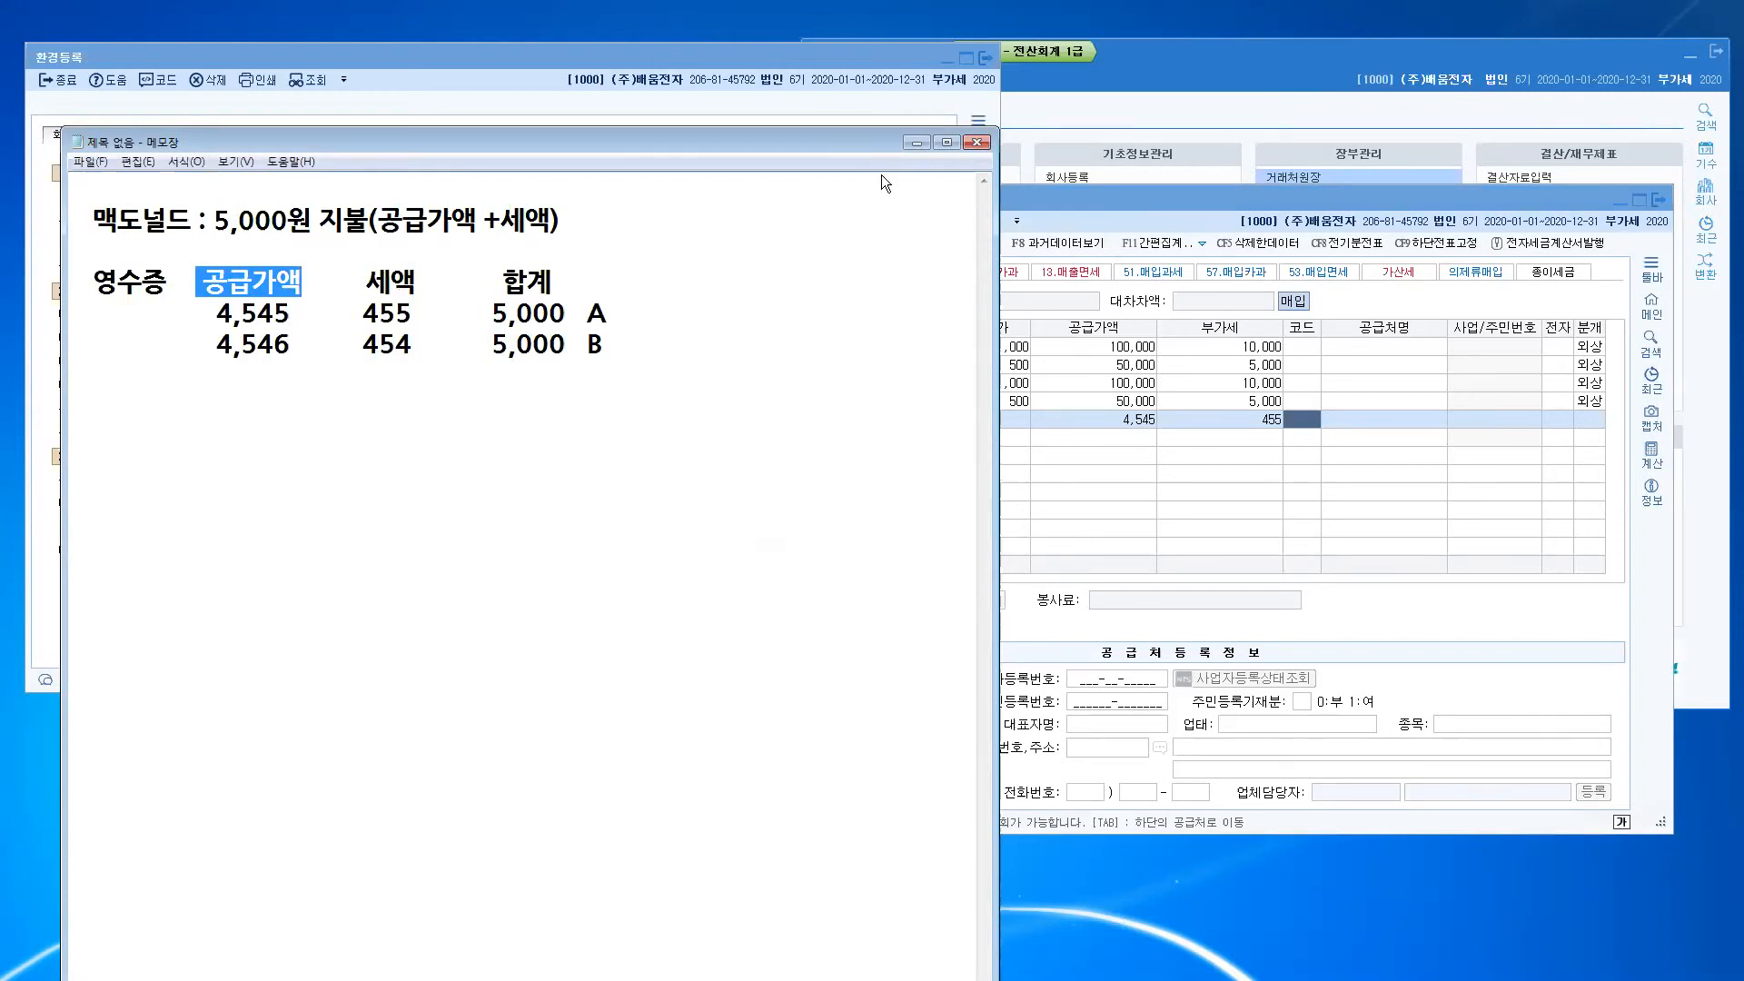
{"action": "left_click", "coordinate": [588, 56]}
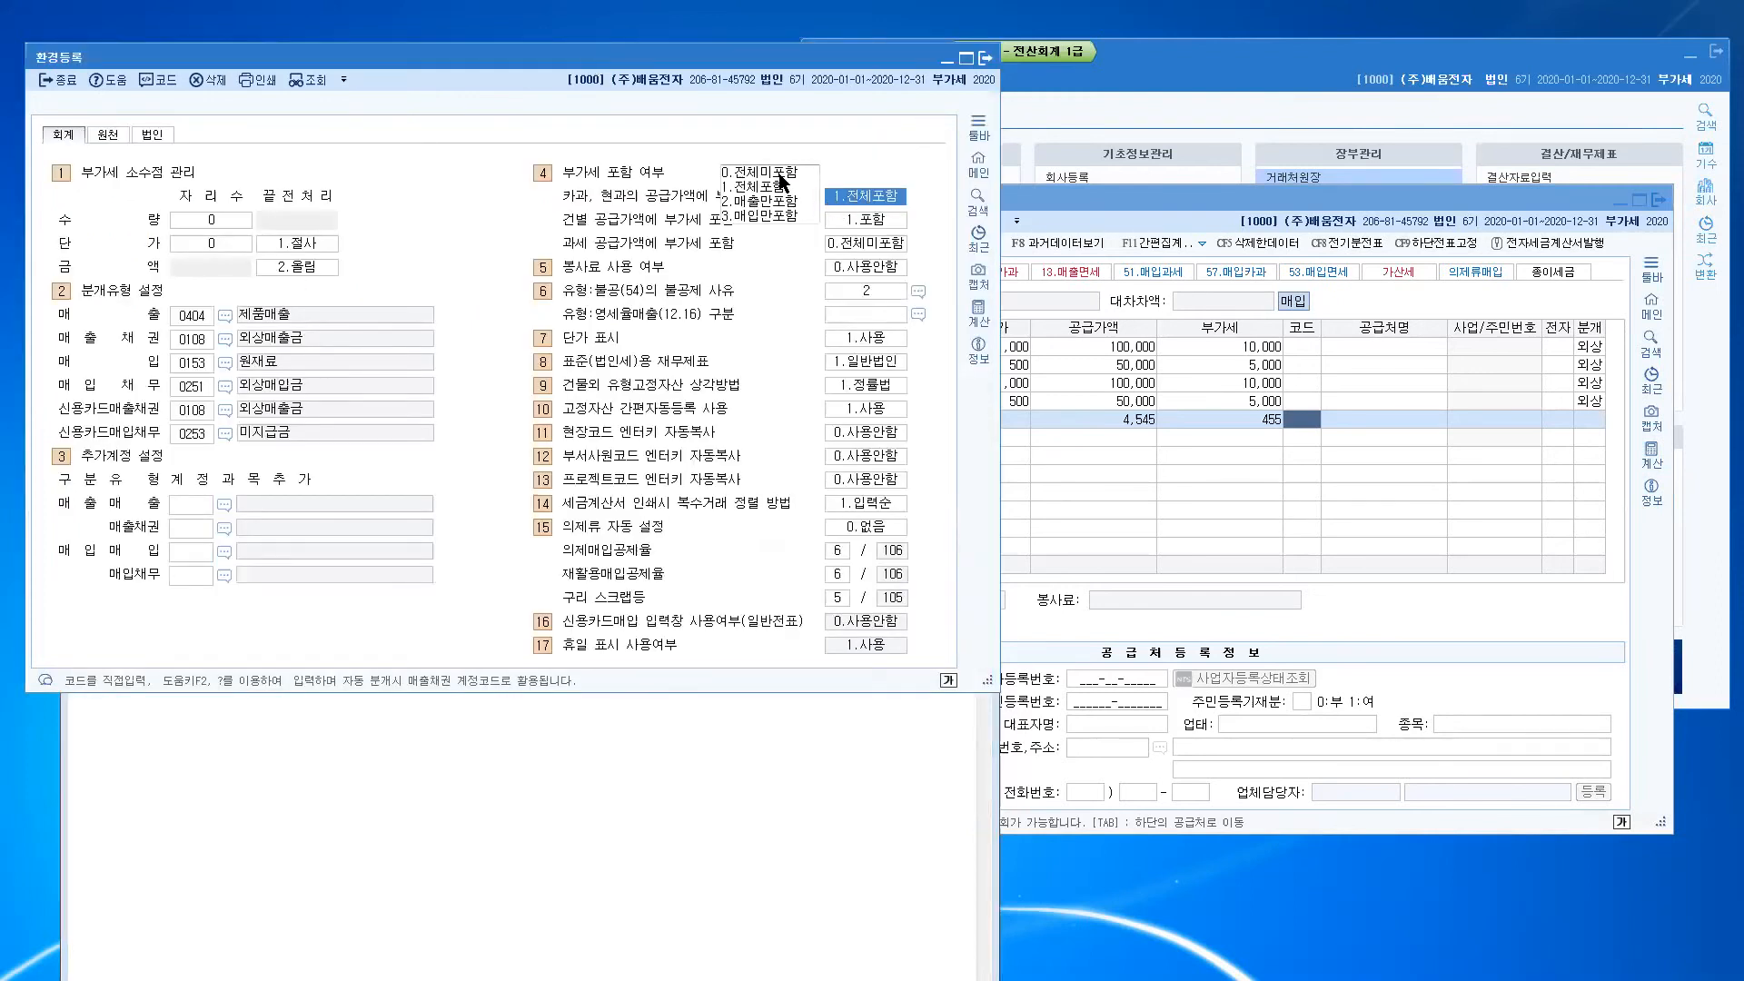
{"action": "left_click", "coordinate": [870, 219]}
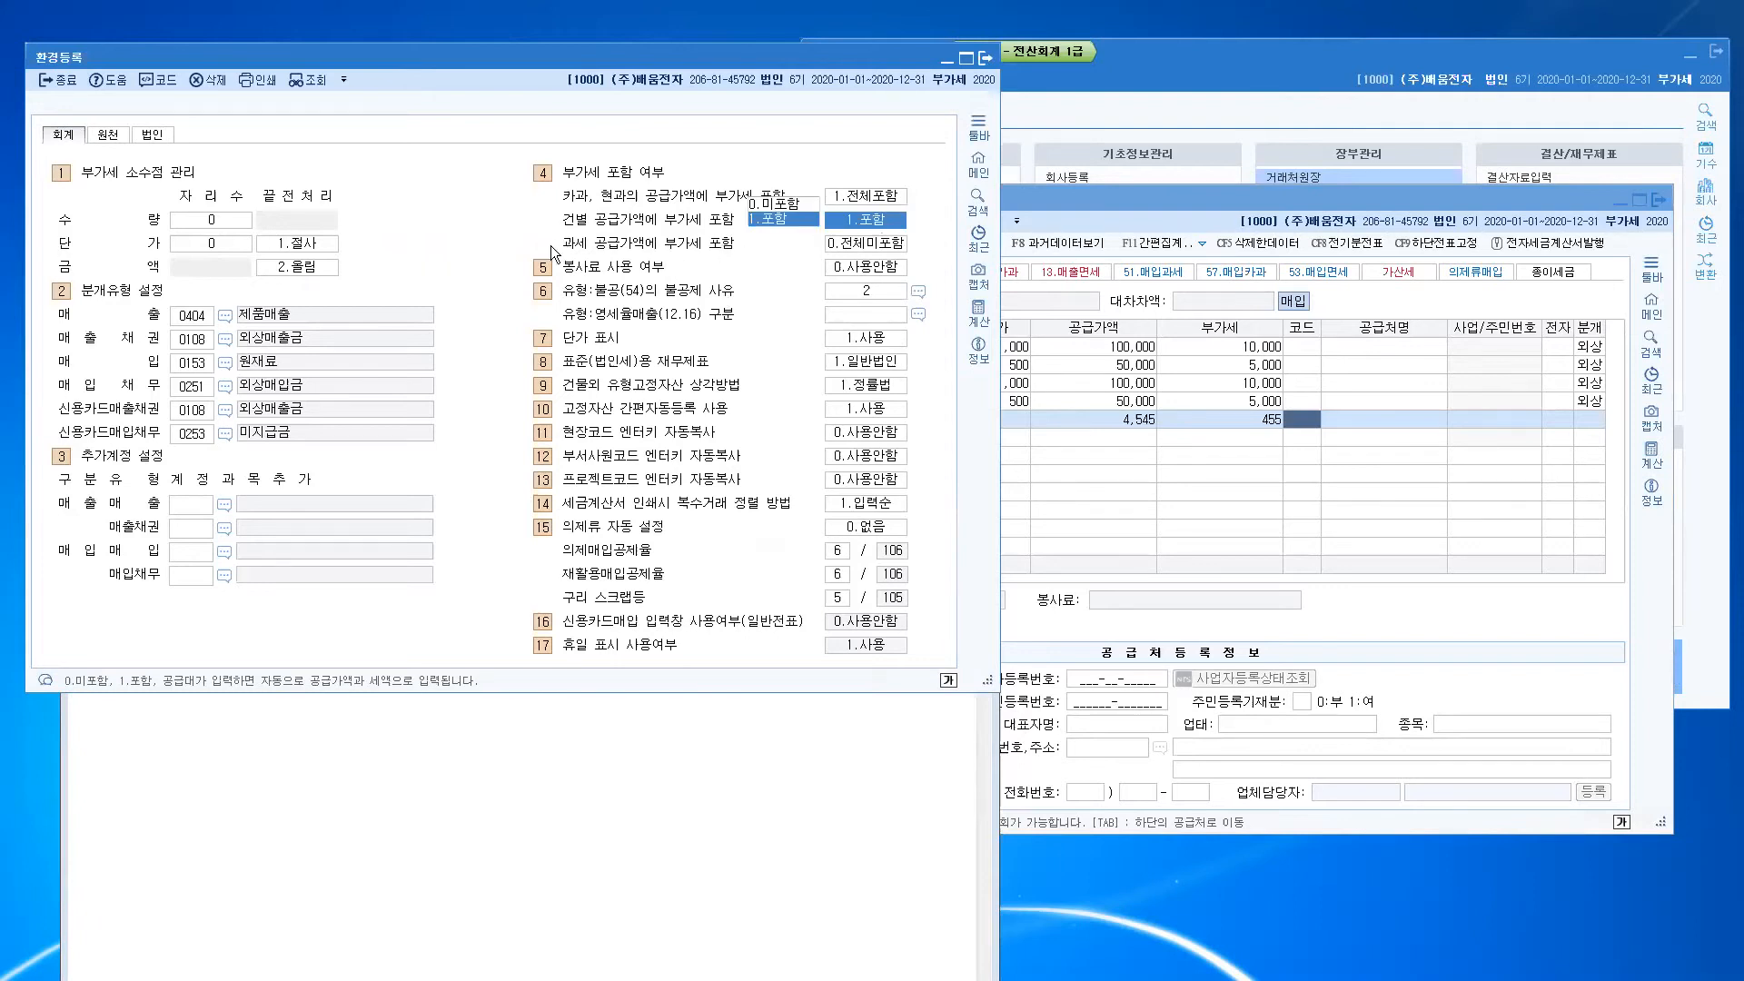
{"action": "left_click", "coordinate": [852, 245]}
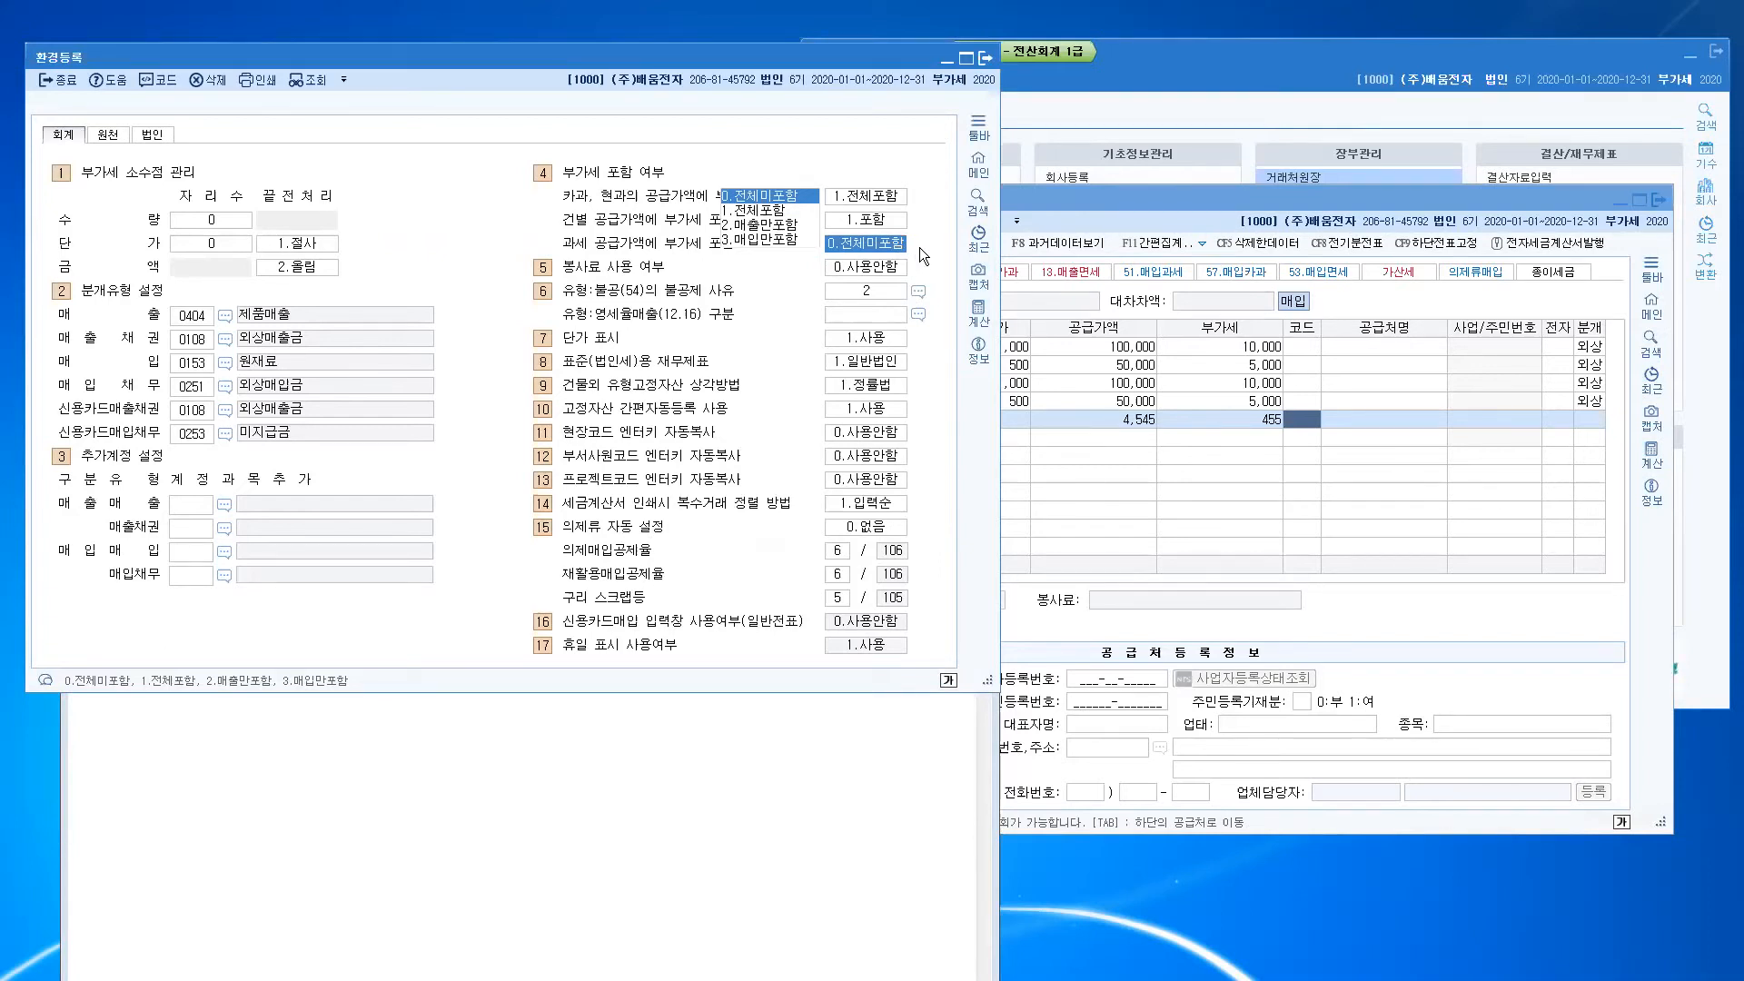
{"action": "left_click", "coordinate": [1235, 519]}
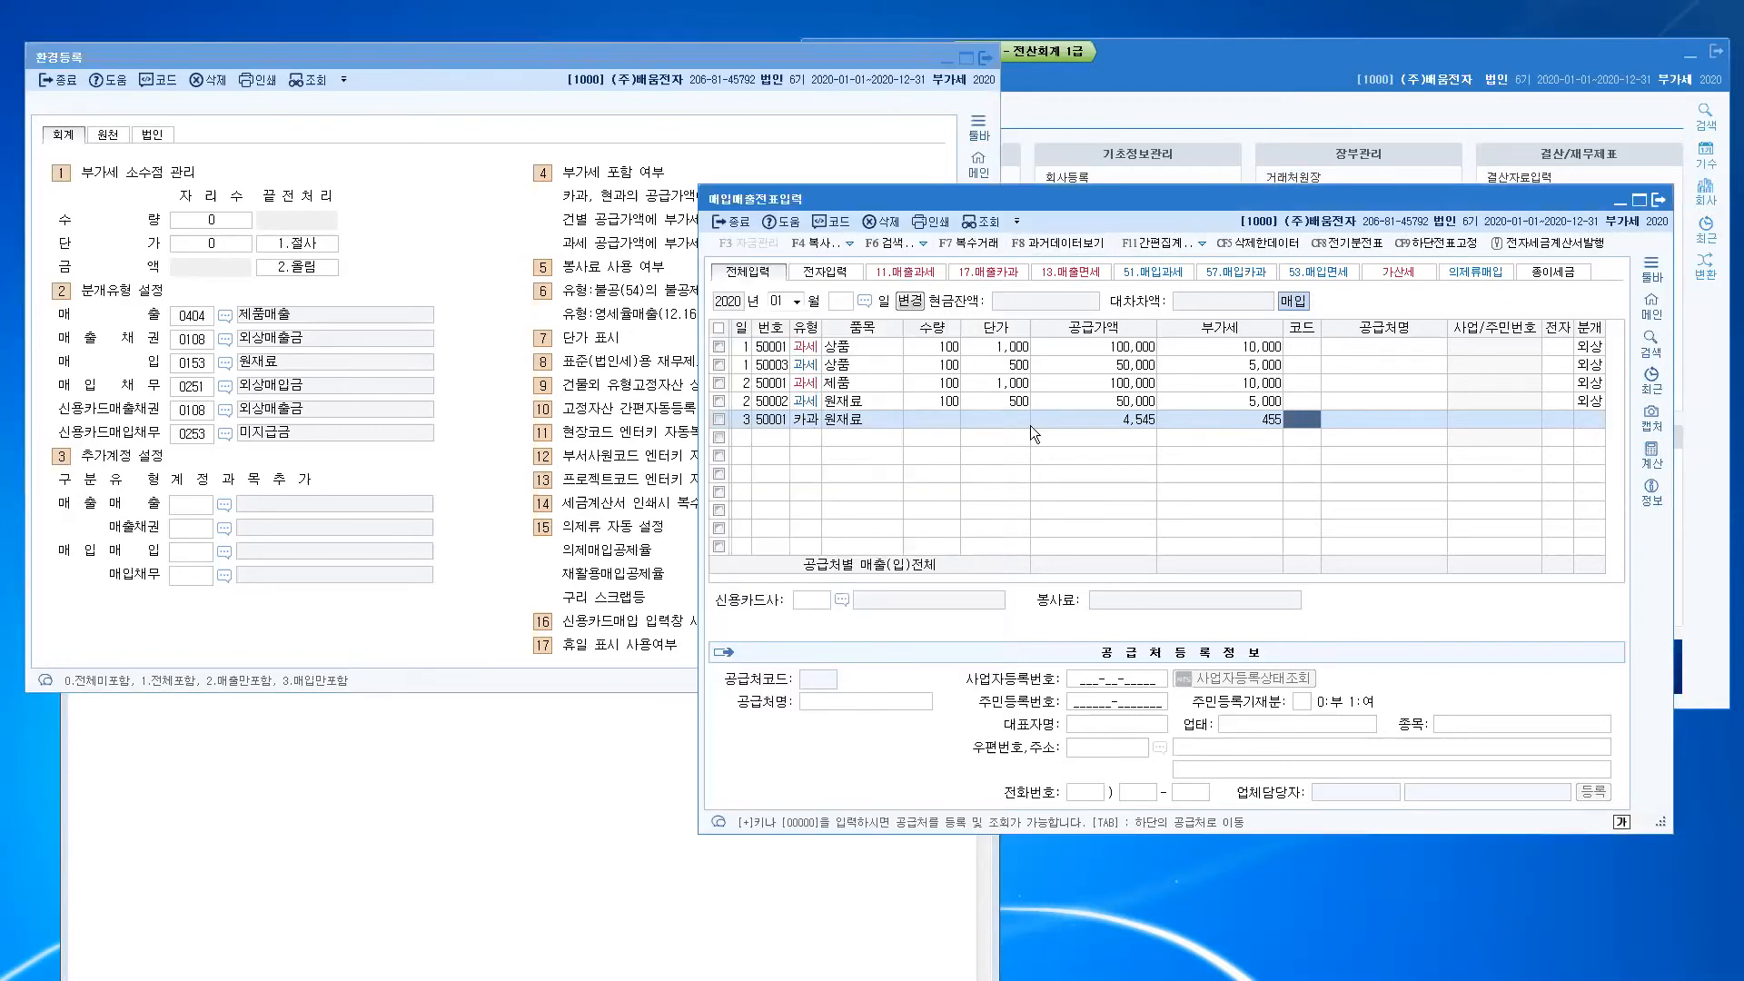
{"action": "left_click", "coordinate": [1106, 349]}
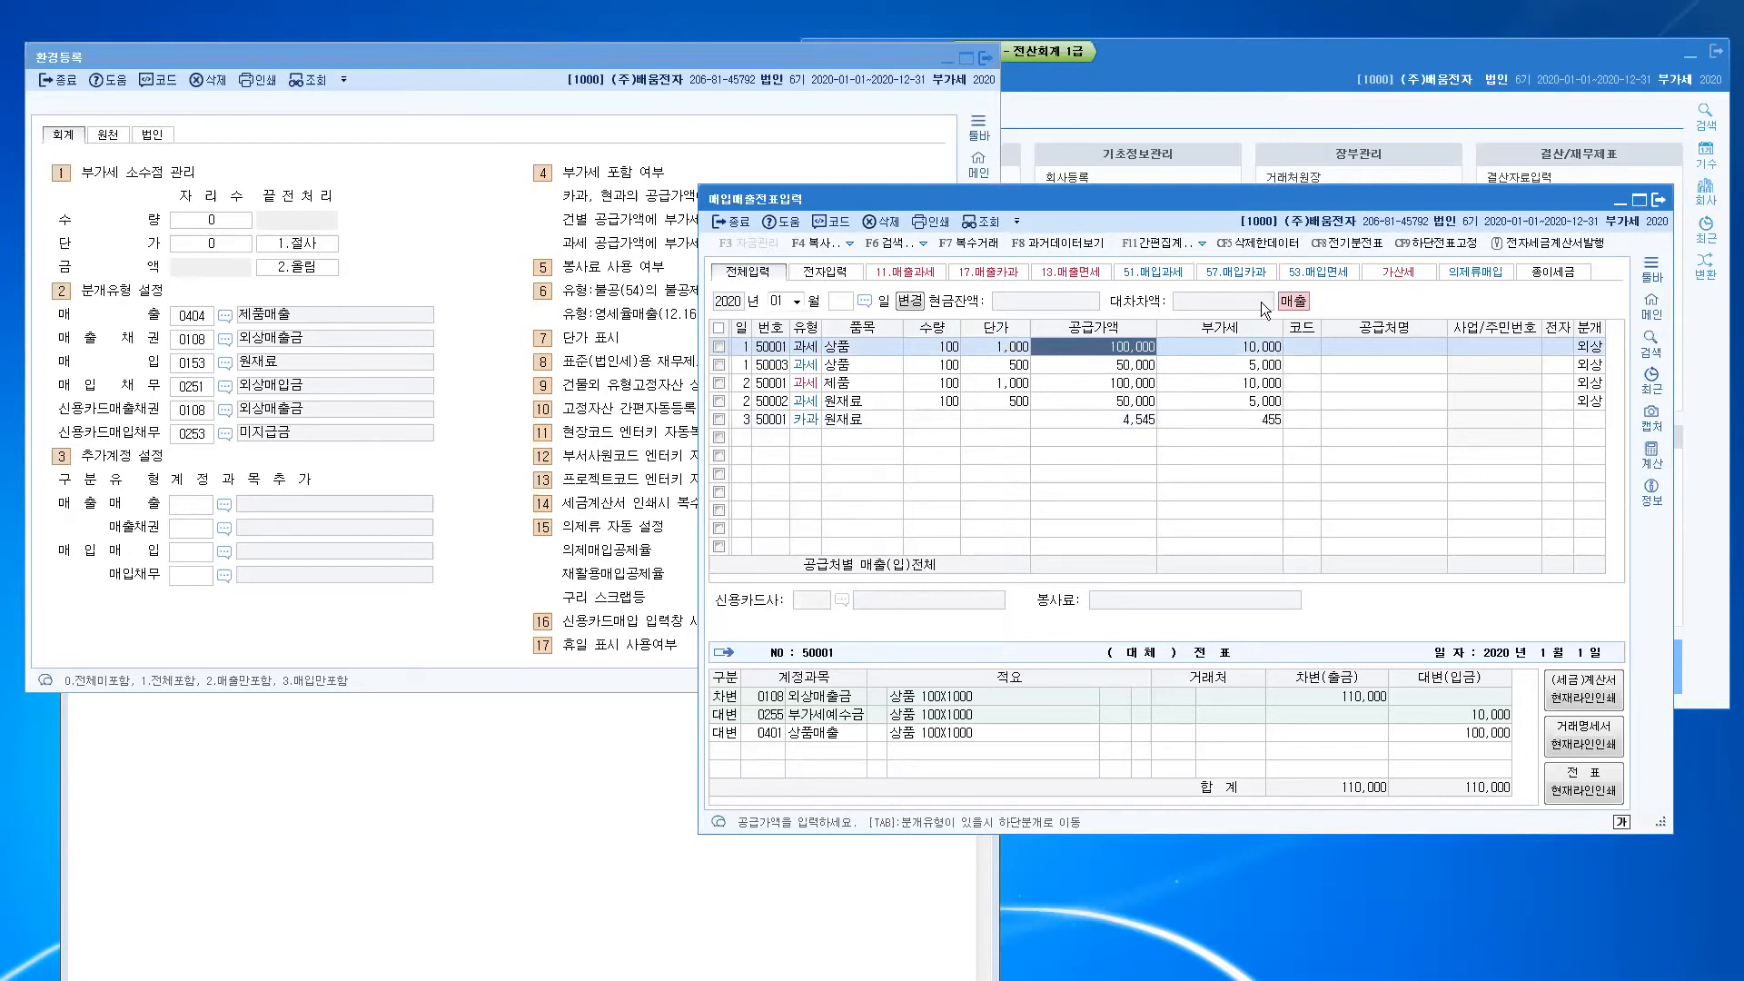
{"action": "left_click", "coordinate": [457, 180]}
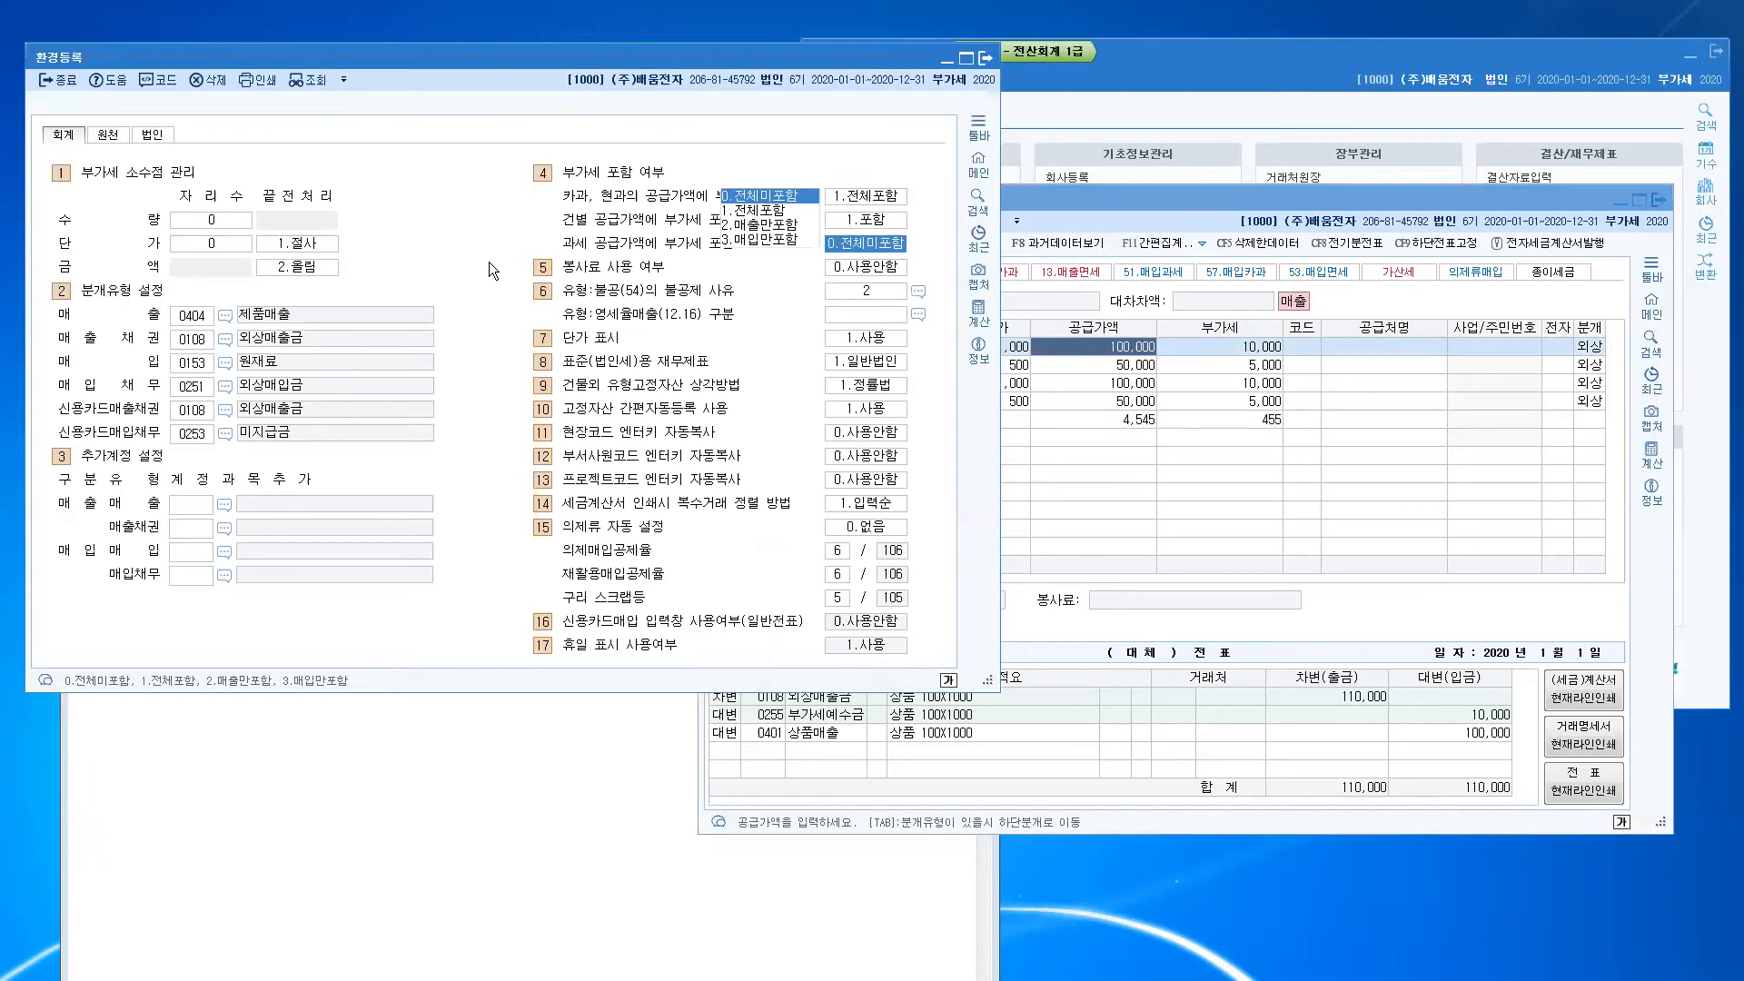
Step: Examine the 봉사료 사용 여부 choices and the list of 불공제 사유 for type 불공(54)
{"action": "left_click", "coordinate": [888, 269]}
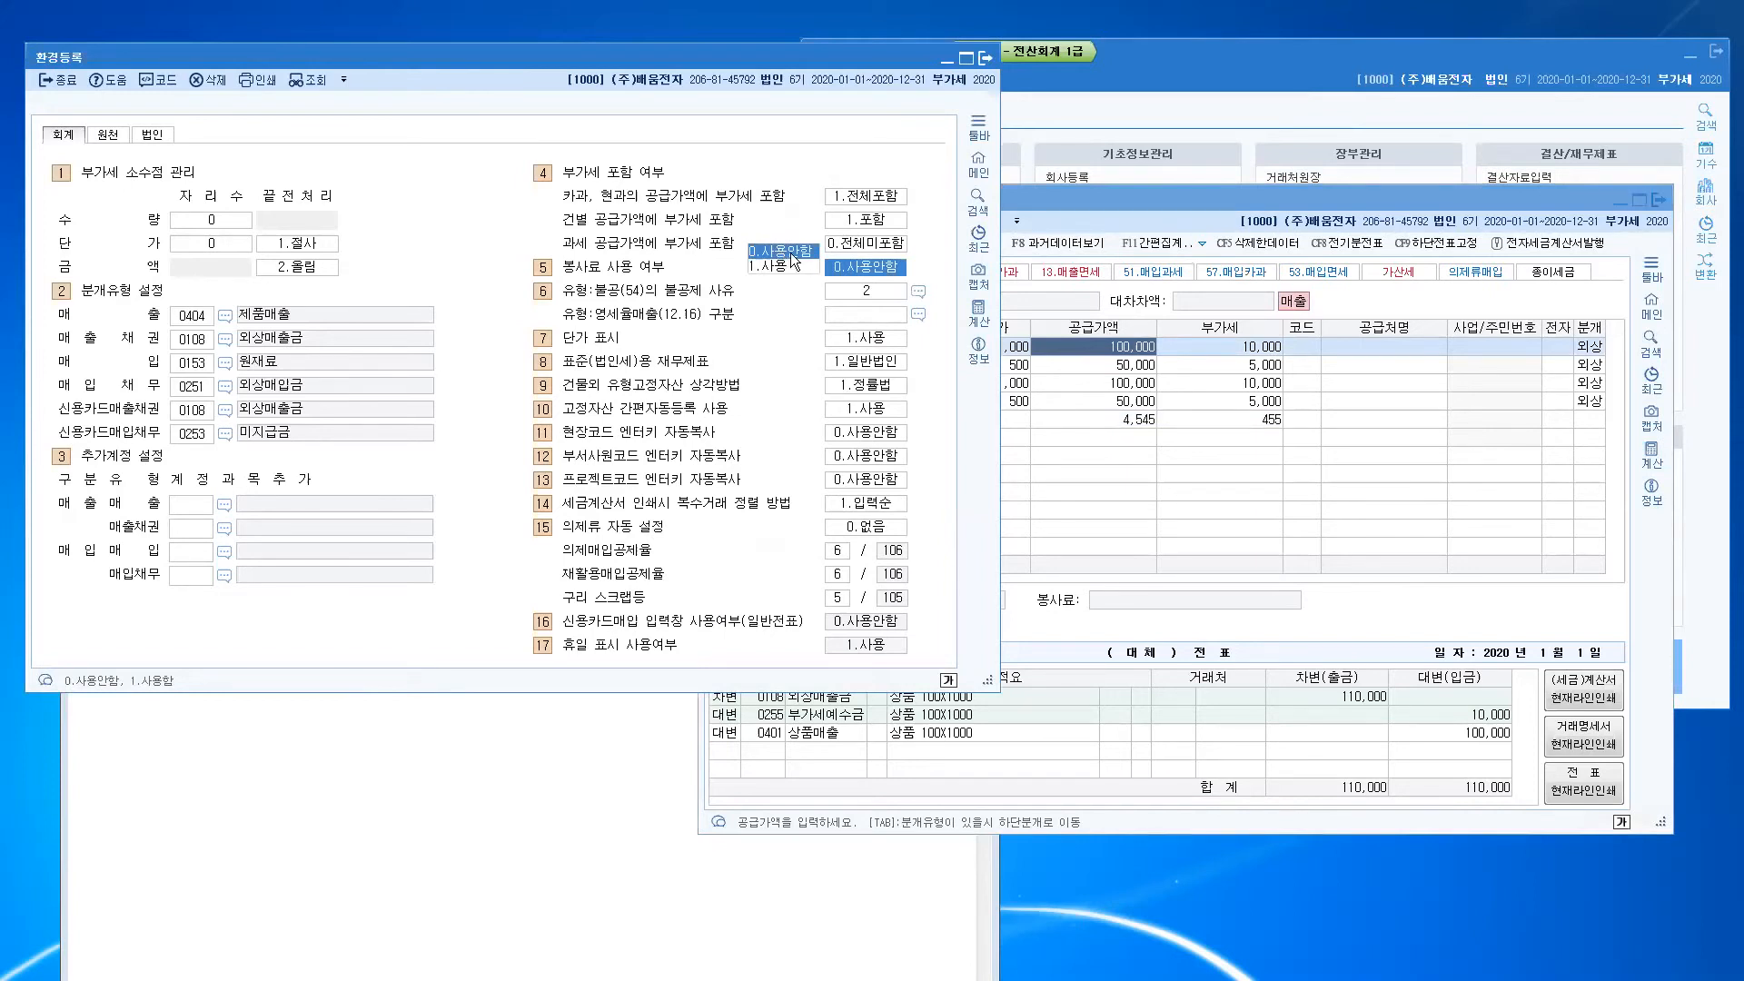
{"action": "left_click", "coordinate": [861, 289]}
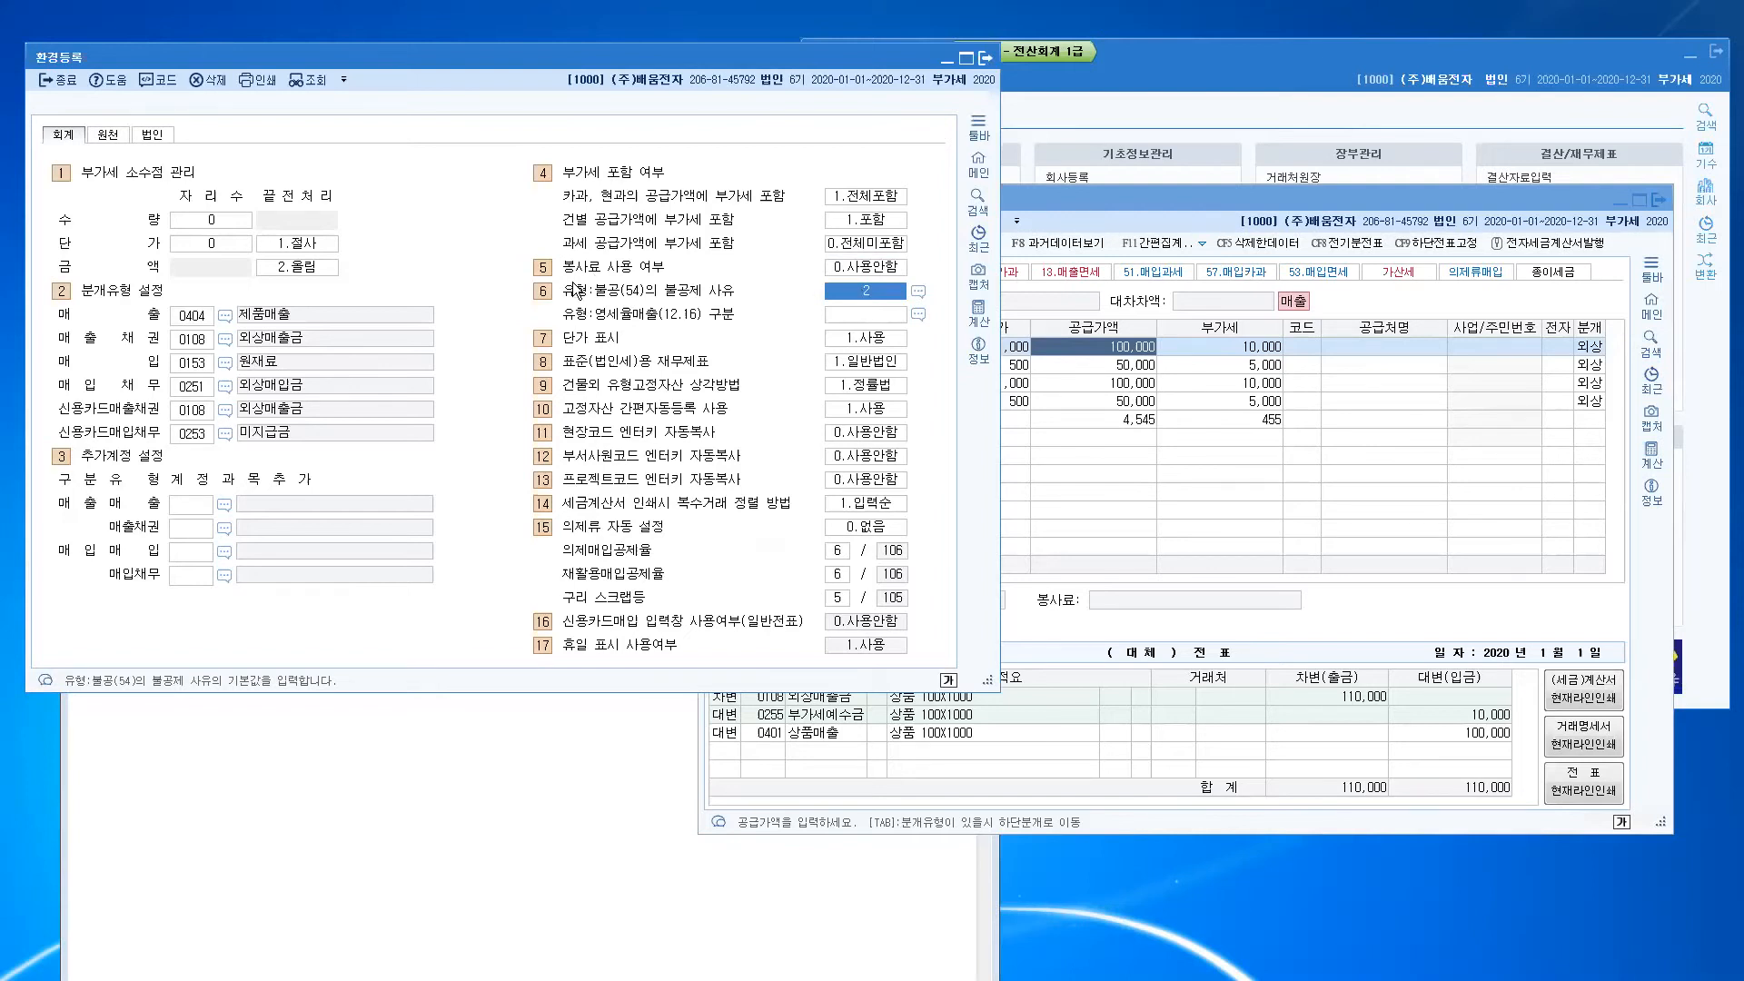
{"action": "double_click", "coordinate": [868, 290]}
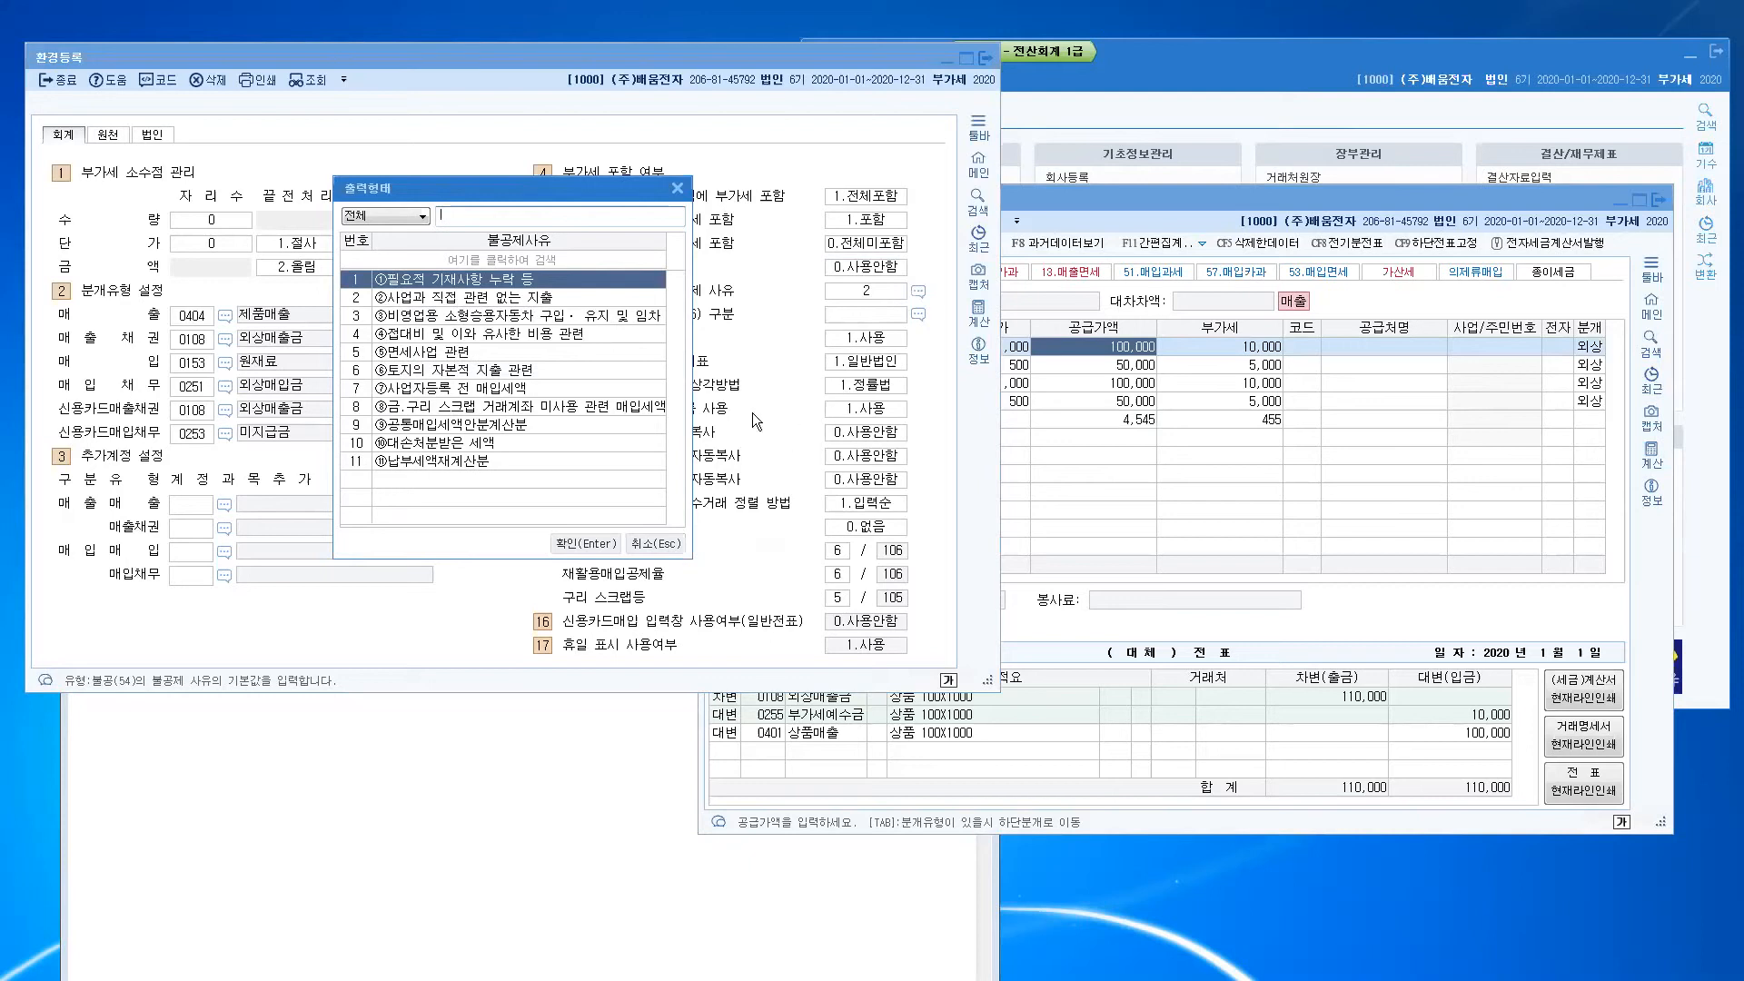
{"action": "left_click", "coordinate": [656, 544]}
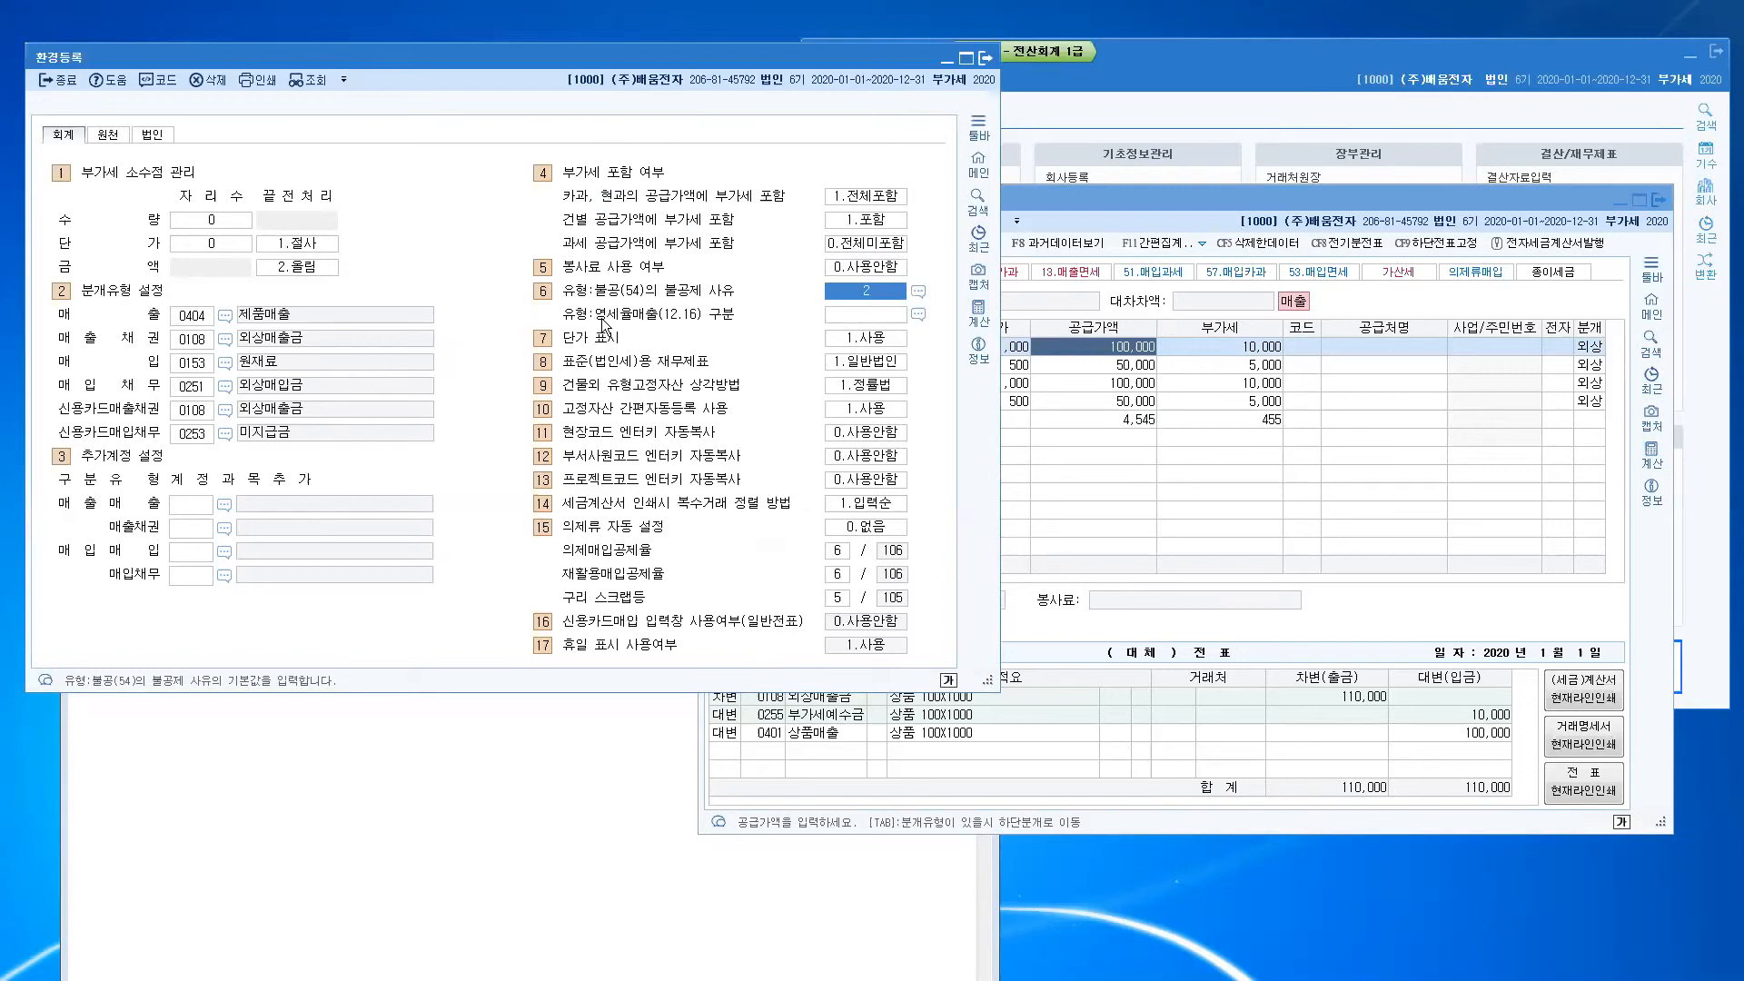
Step: Examine the code list for the 영세율매출(12.16) 구분 setting without choosing a code
{"action": "left_click", "coordinate": [859, 314]}
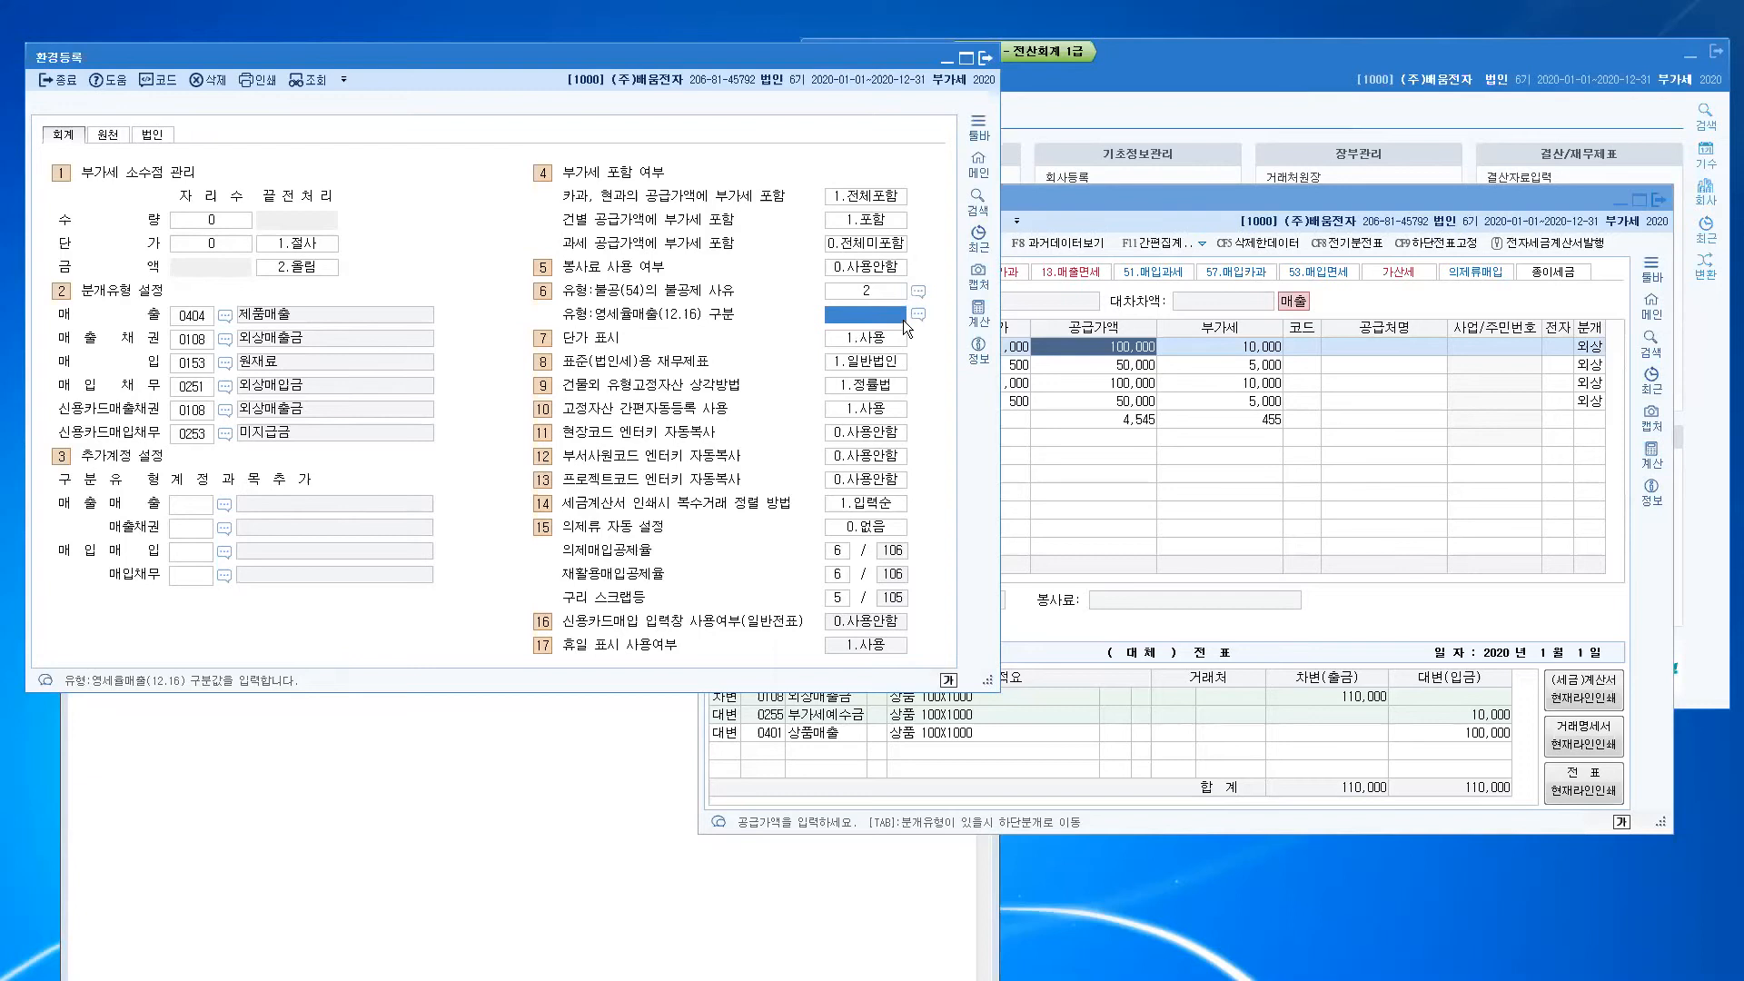
{"action": "key", "text": "F2"}
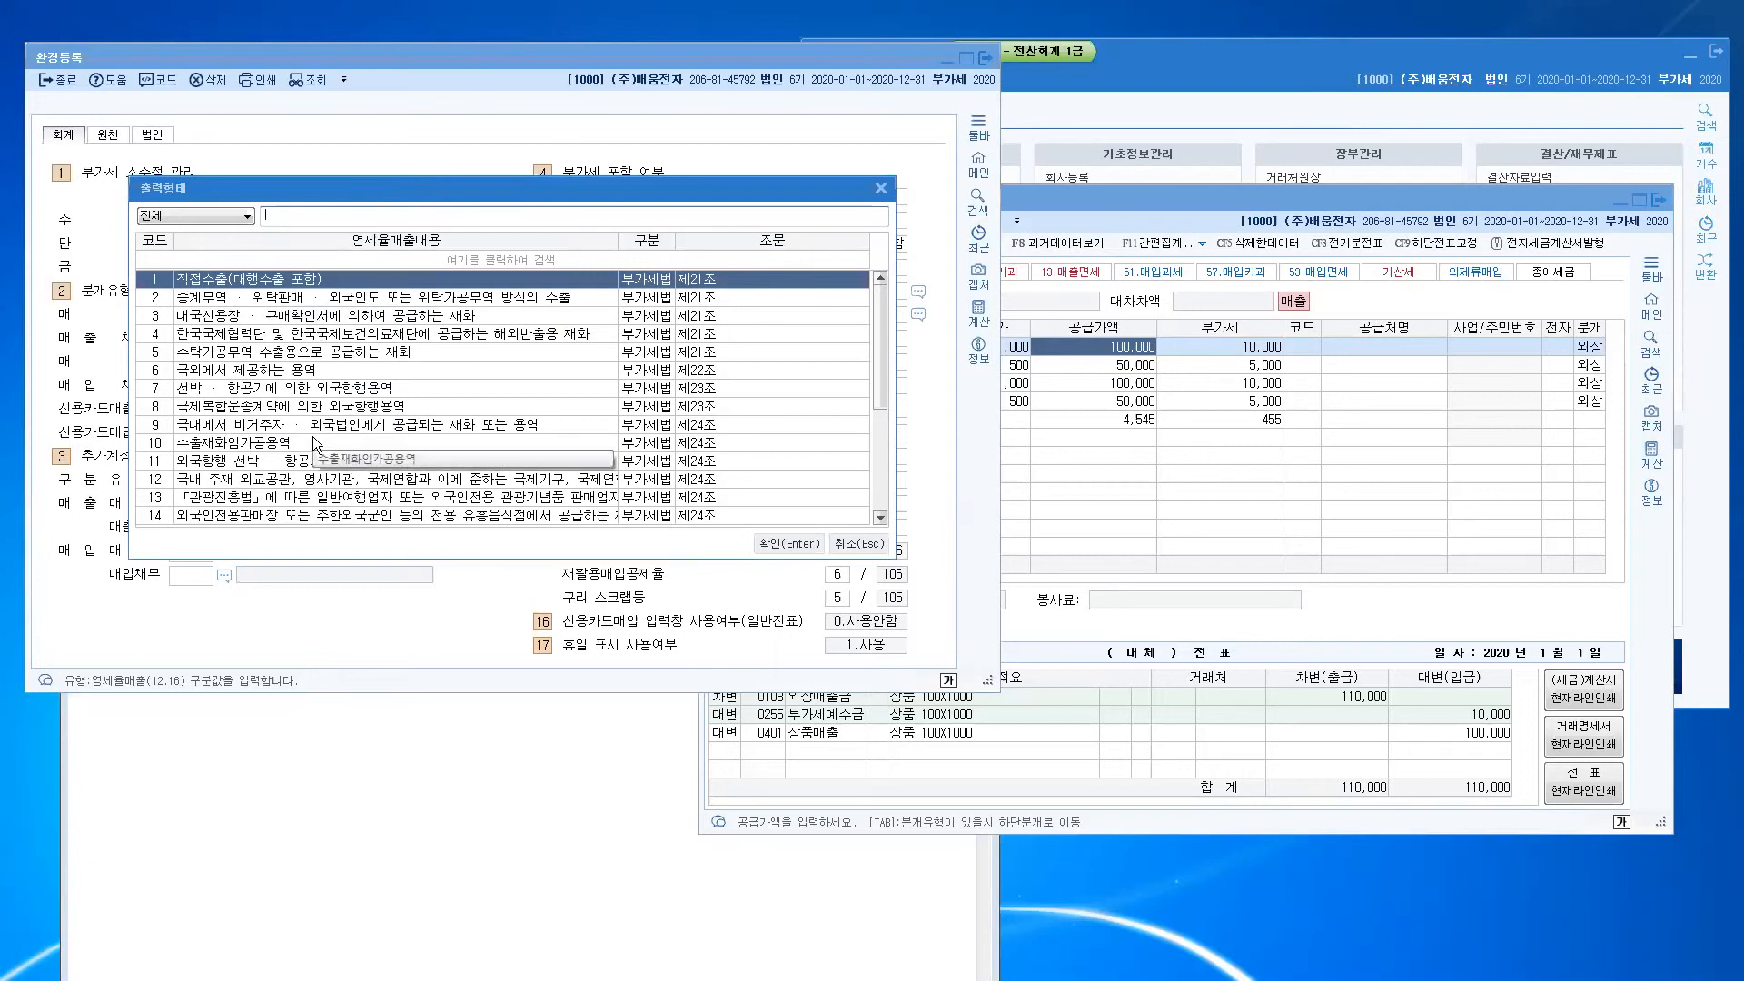
{"action": "left_click", "coordinate": [846, 543]}
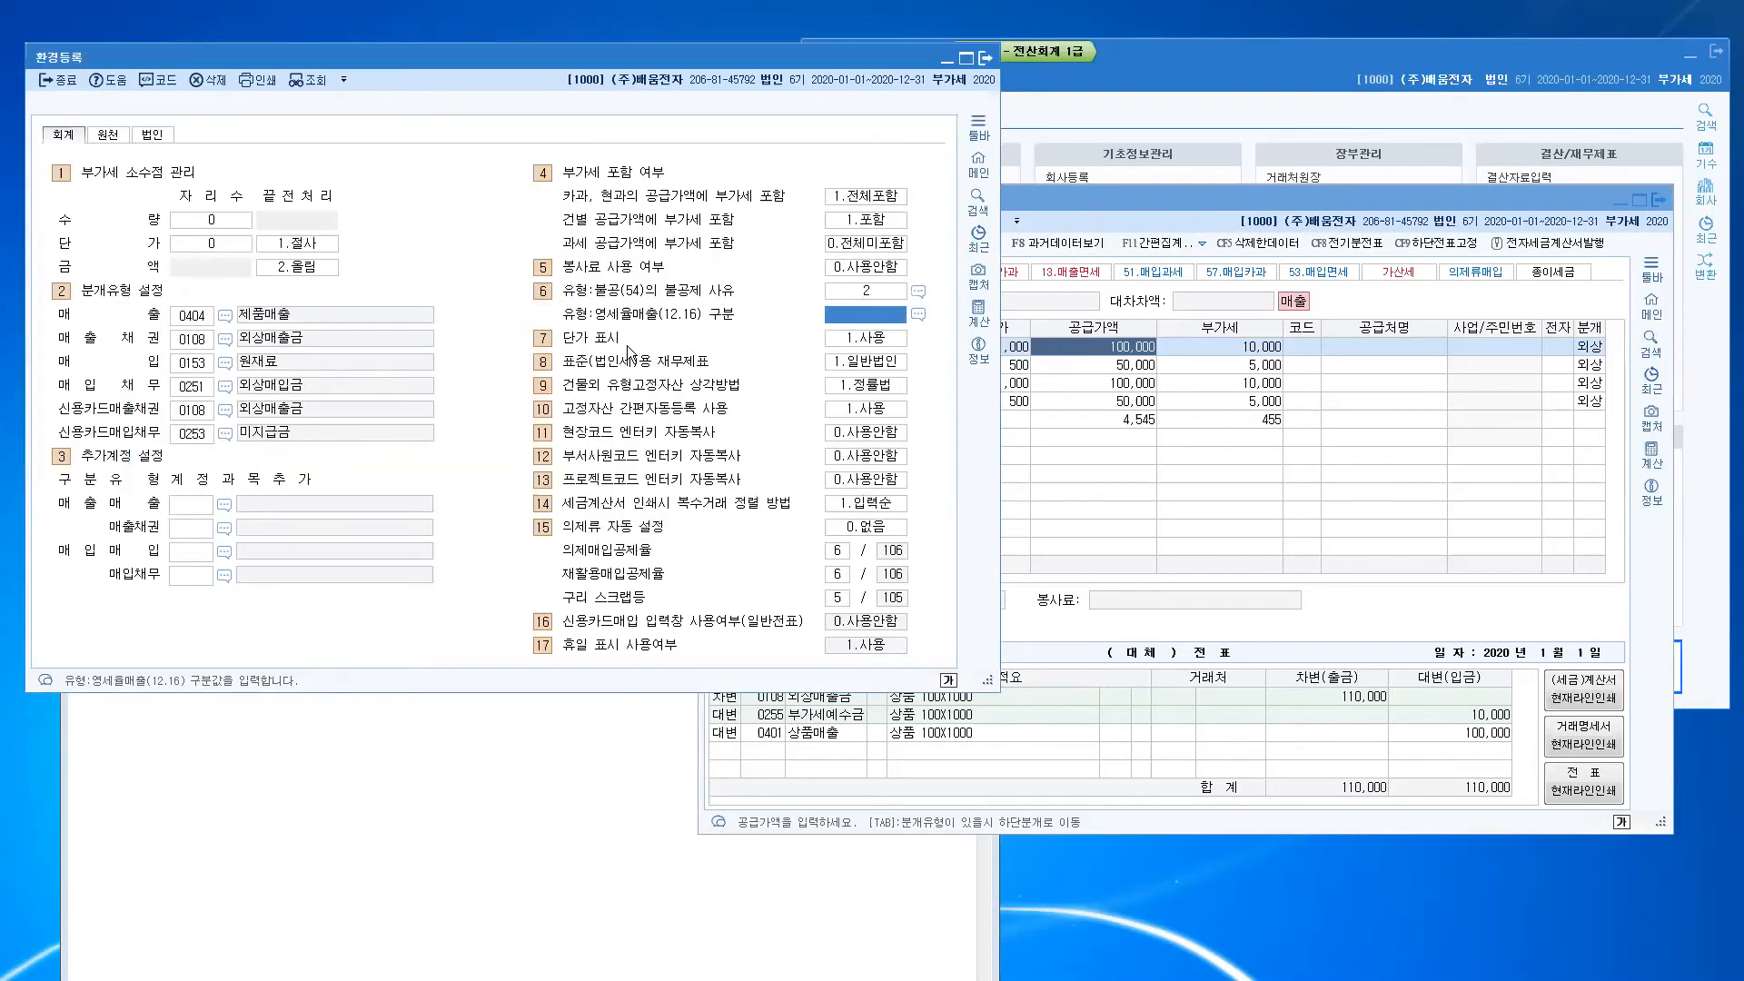
Step: Examine the choices for 단가 표시, 표준(법인세)용 재무제표 and 건물외 유형고정자산 상각방법
{"action": "left_click", "coordinate": [861, 342]}
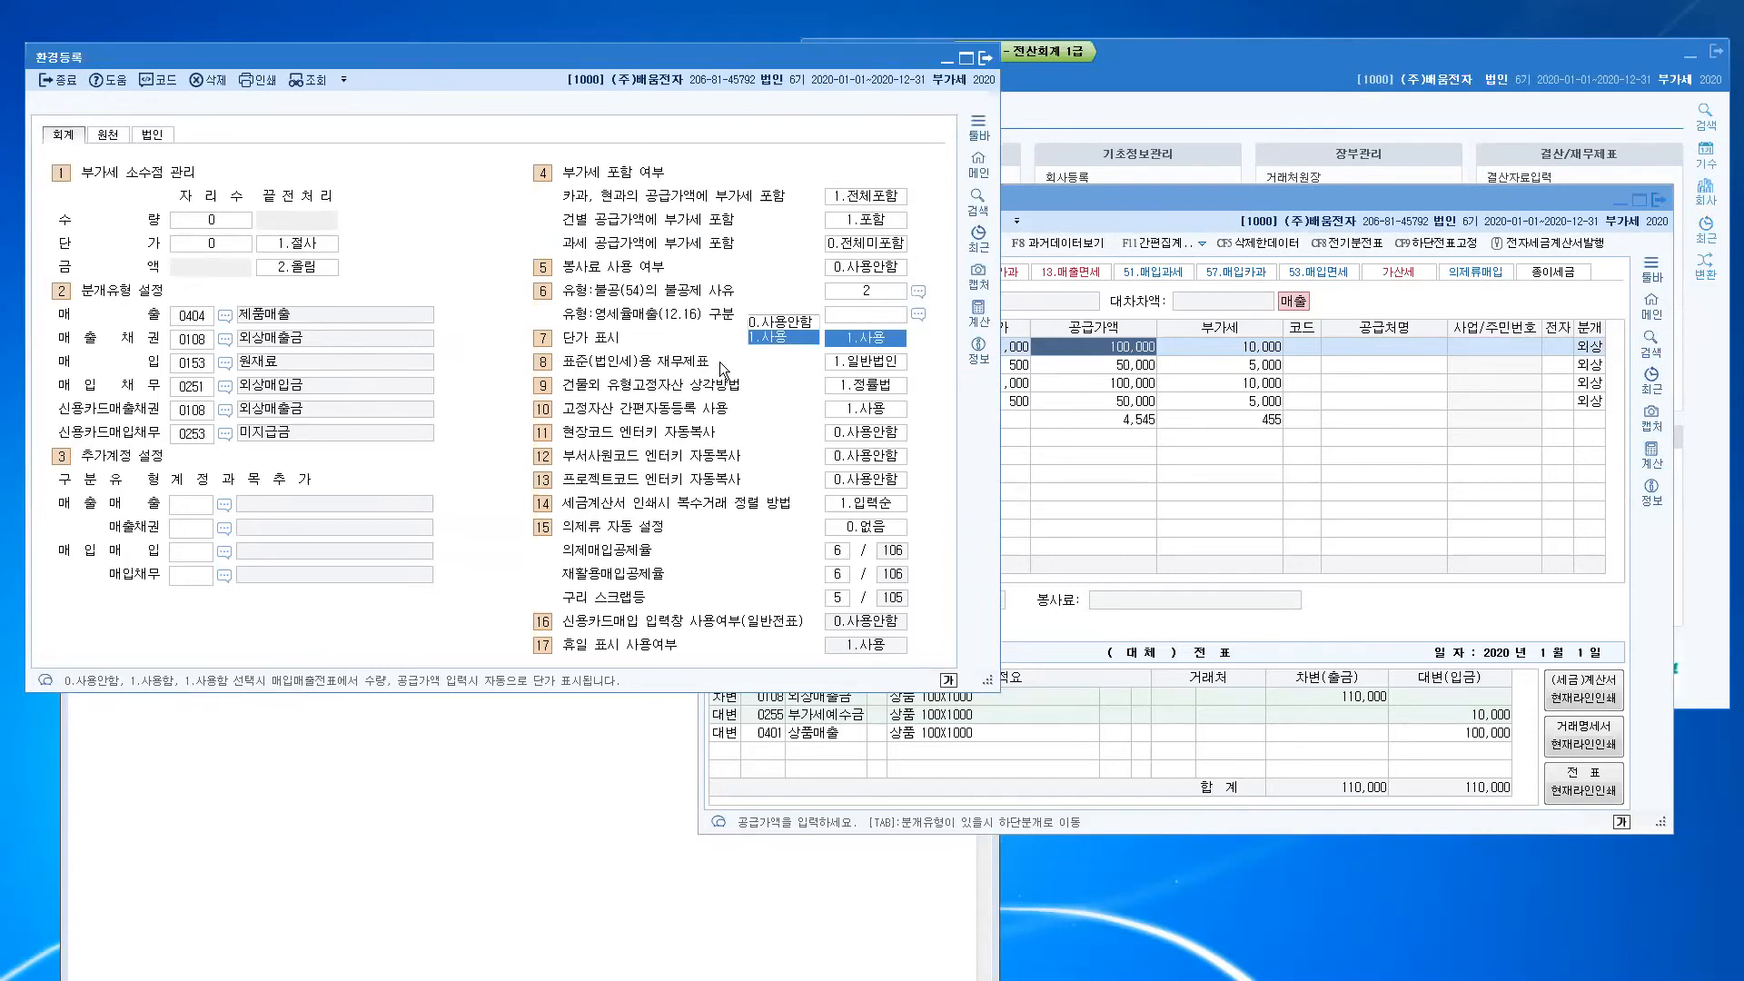
{"action": "left_click", "coordinate": [868, 361]}
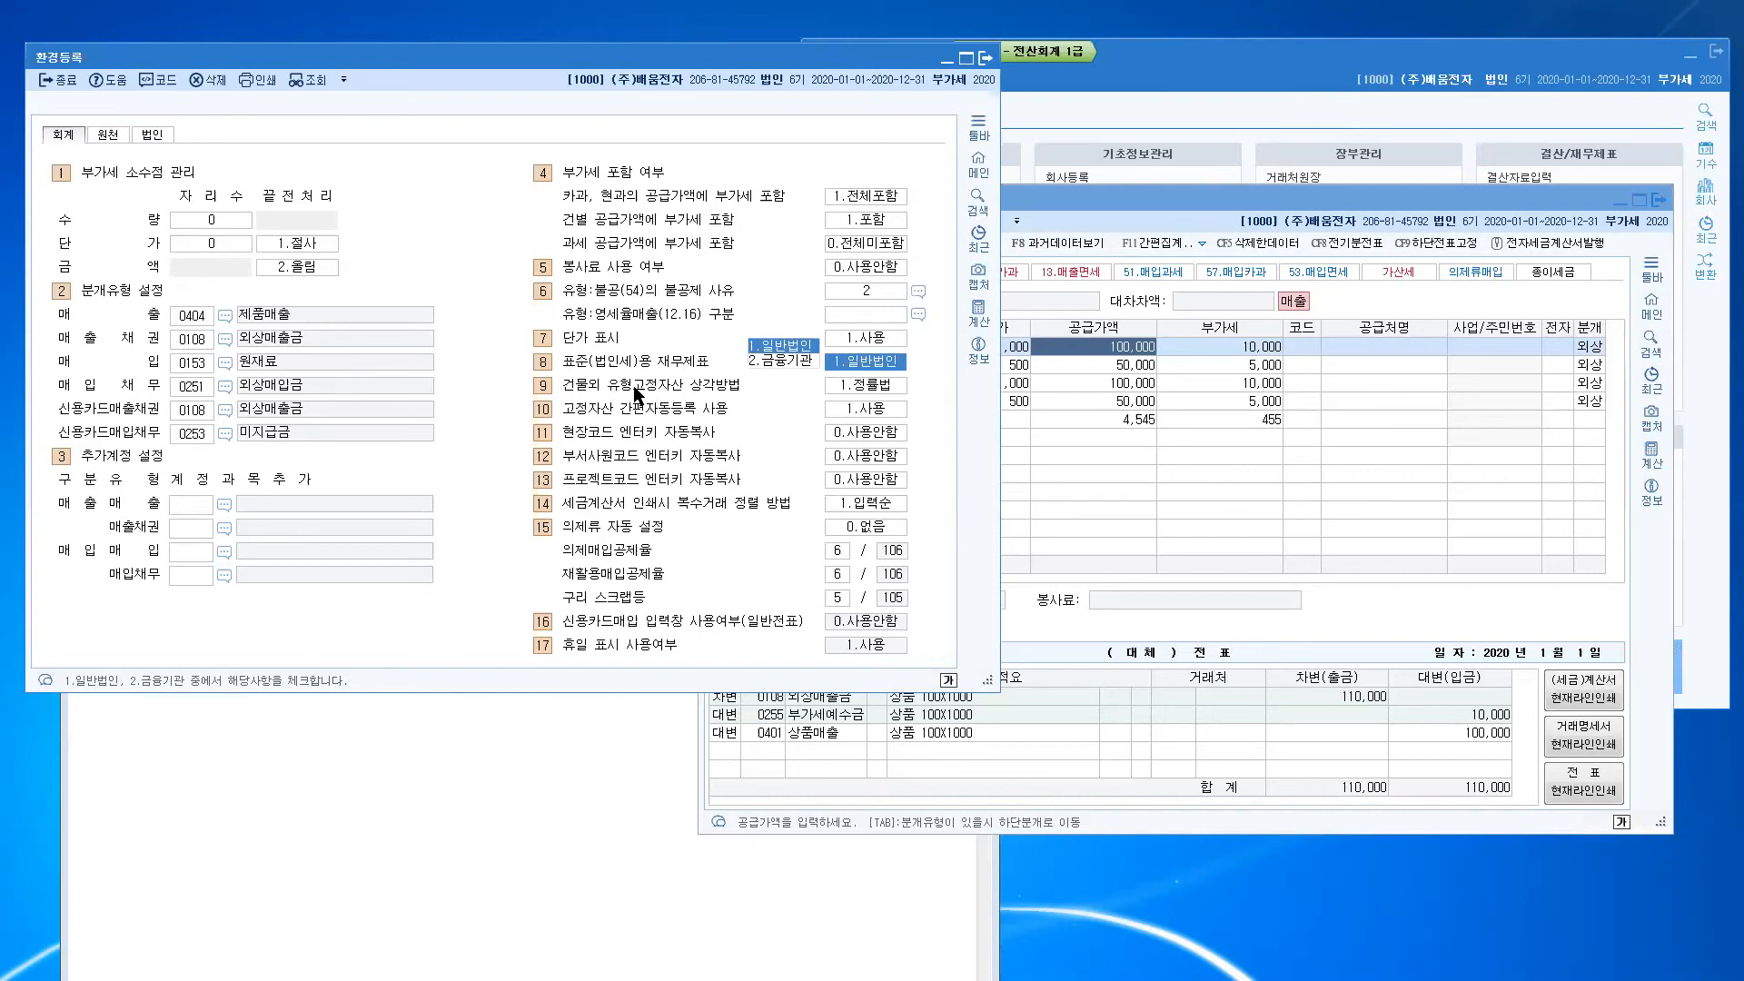
{"action": "left_click", "coordinate": [876, 390]}
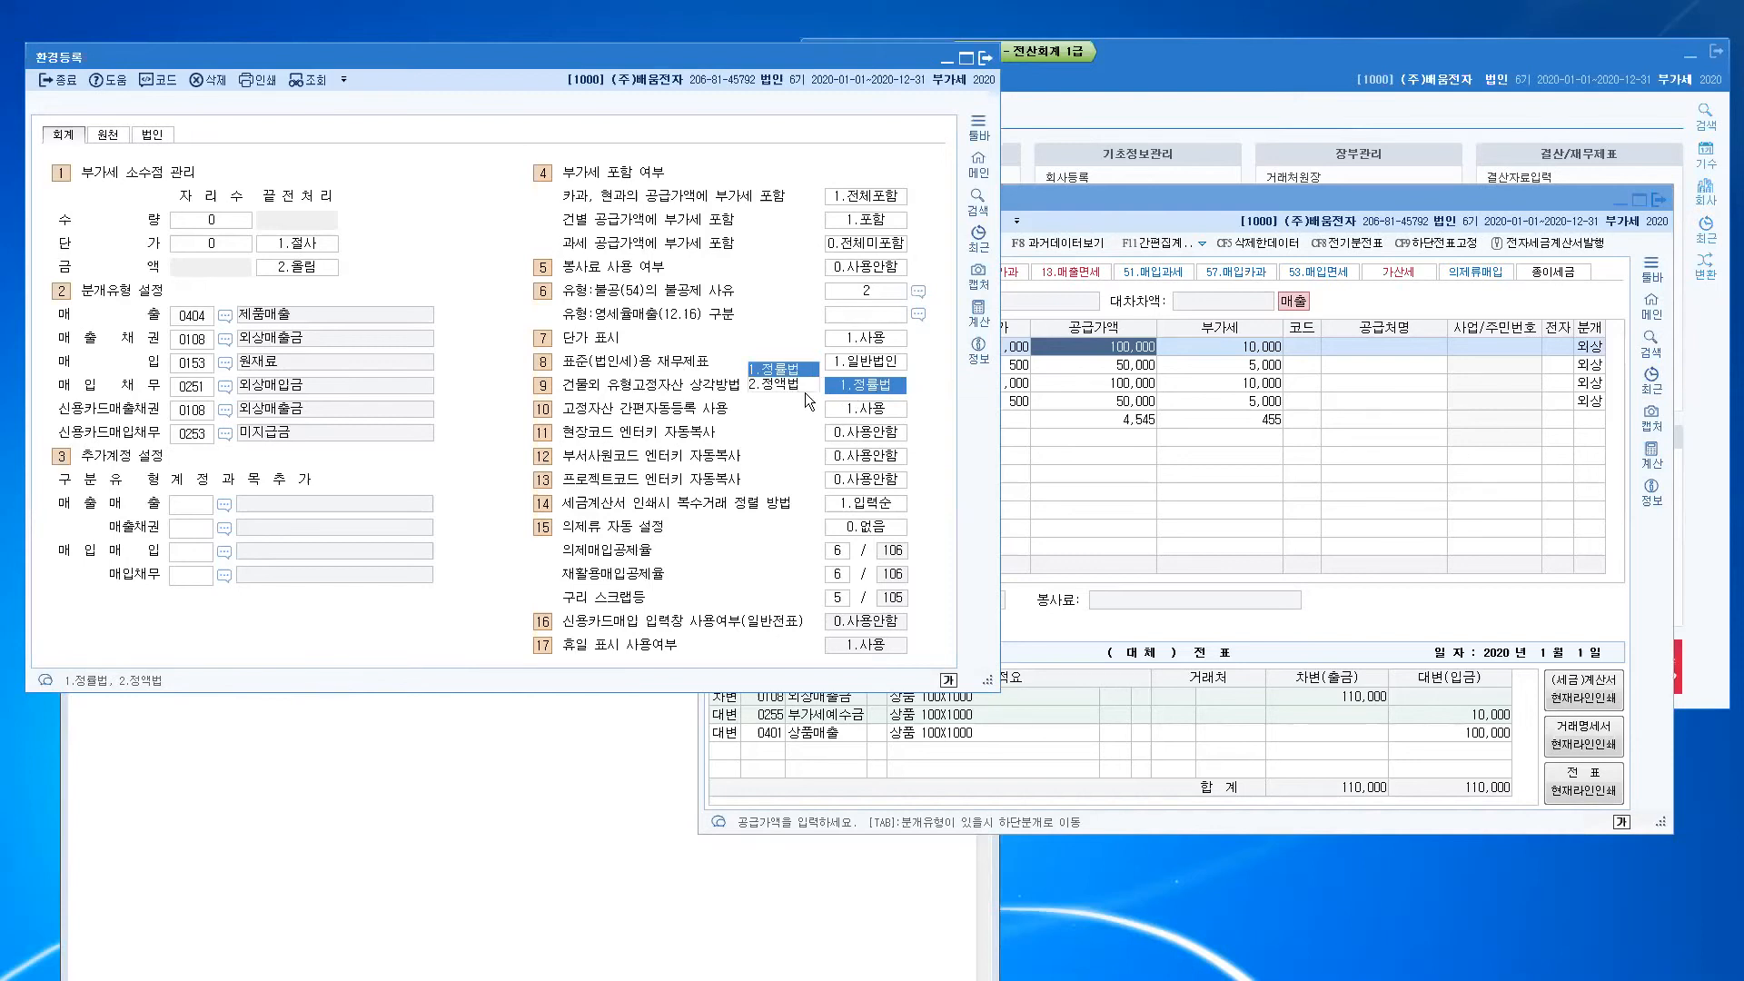
Step: Set 고정자산 간편자동등록 사용 to 0.사용안함
{"action": "left_click", "coordinate": [888, 412]}
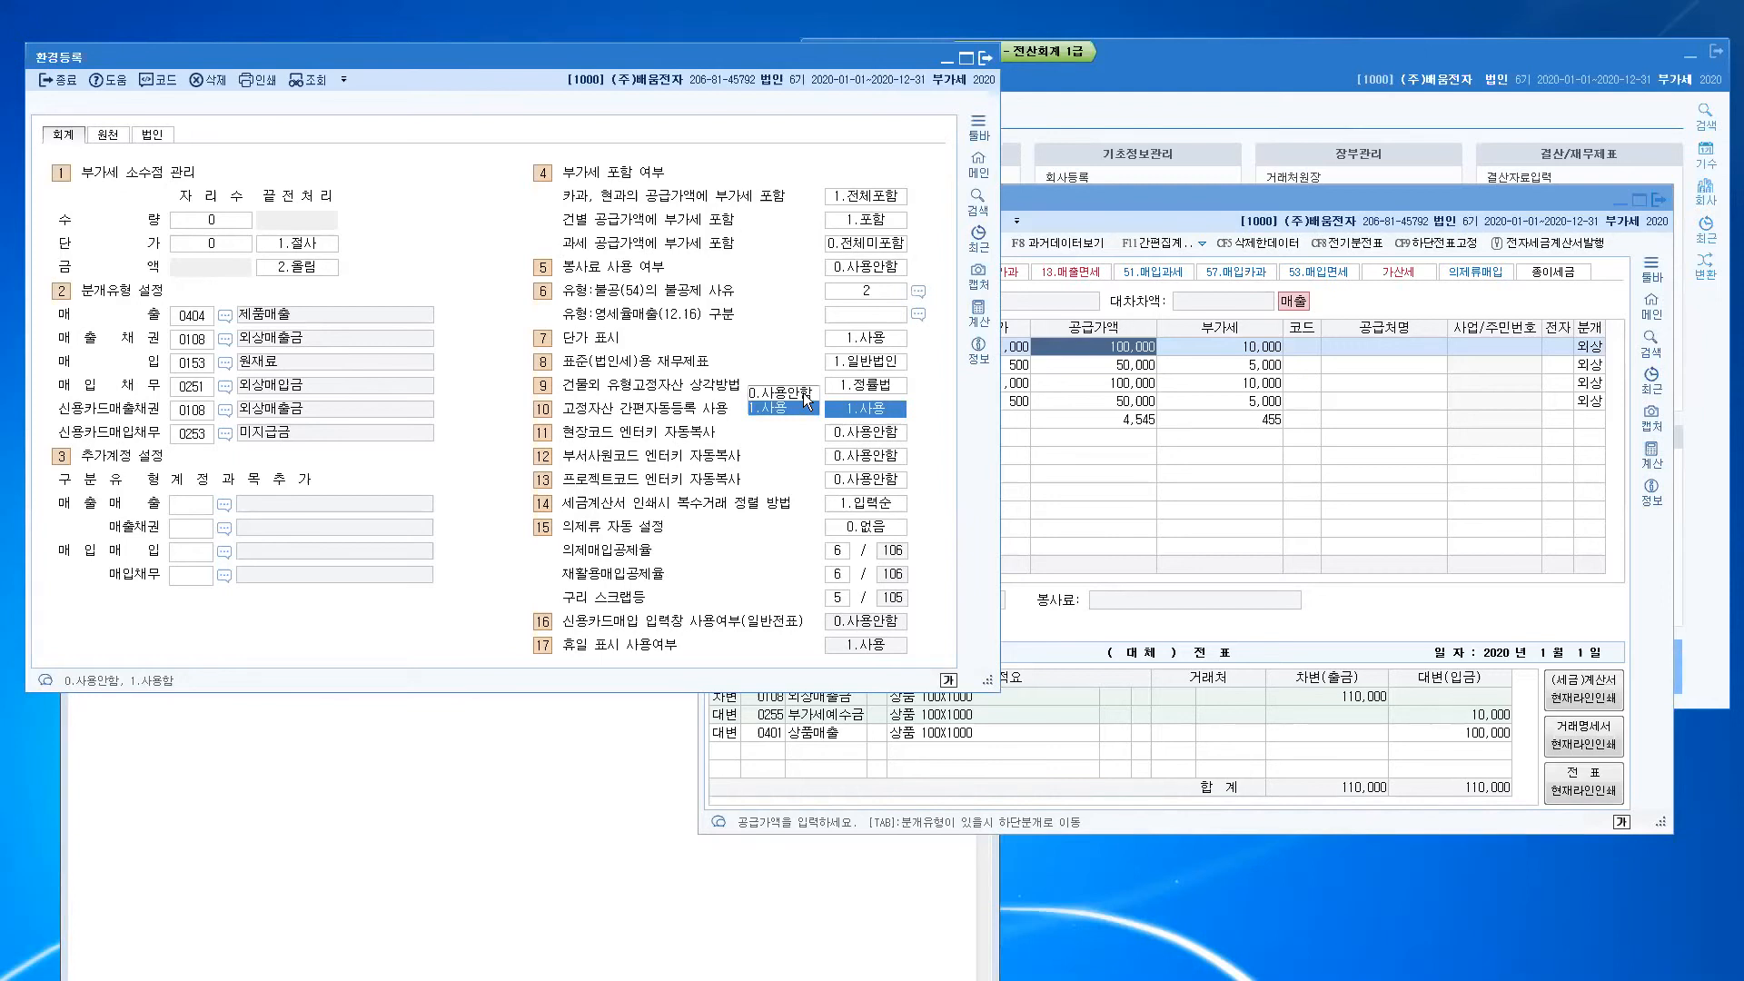
{"action": "left_click", "coordinate": [803, 392]}
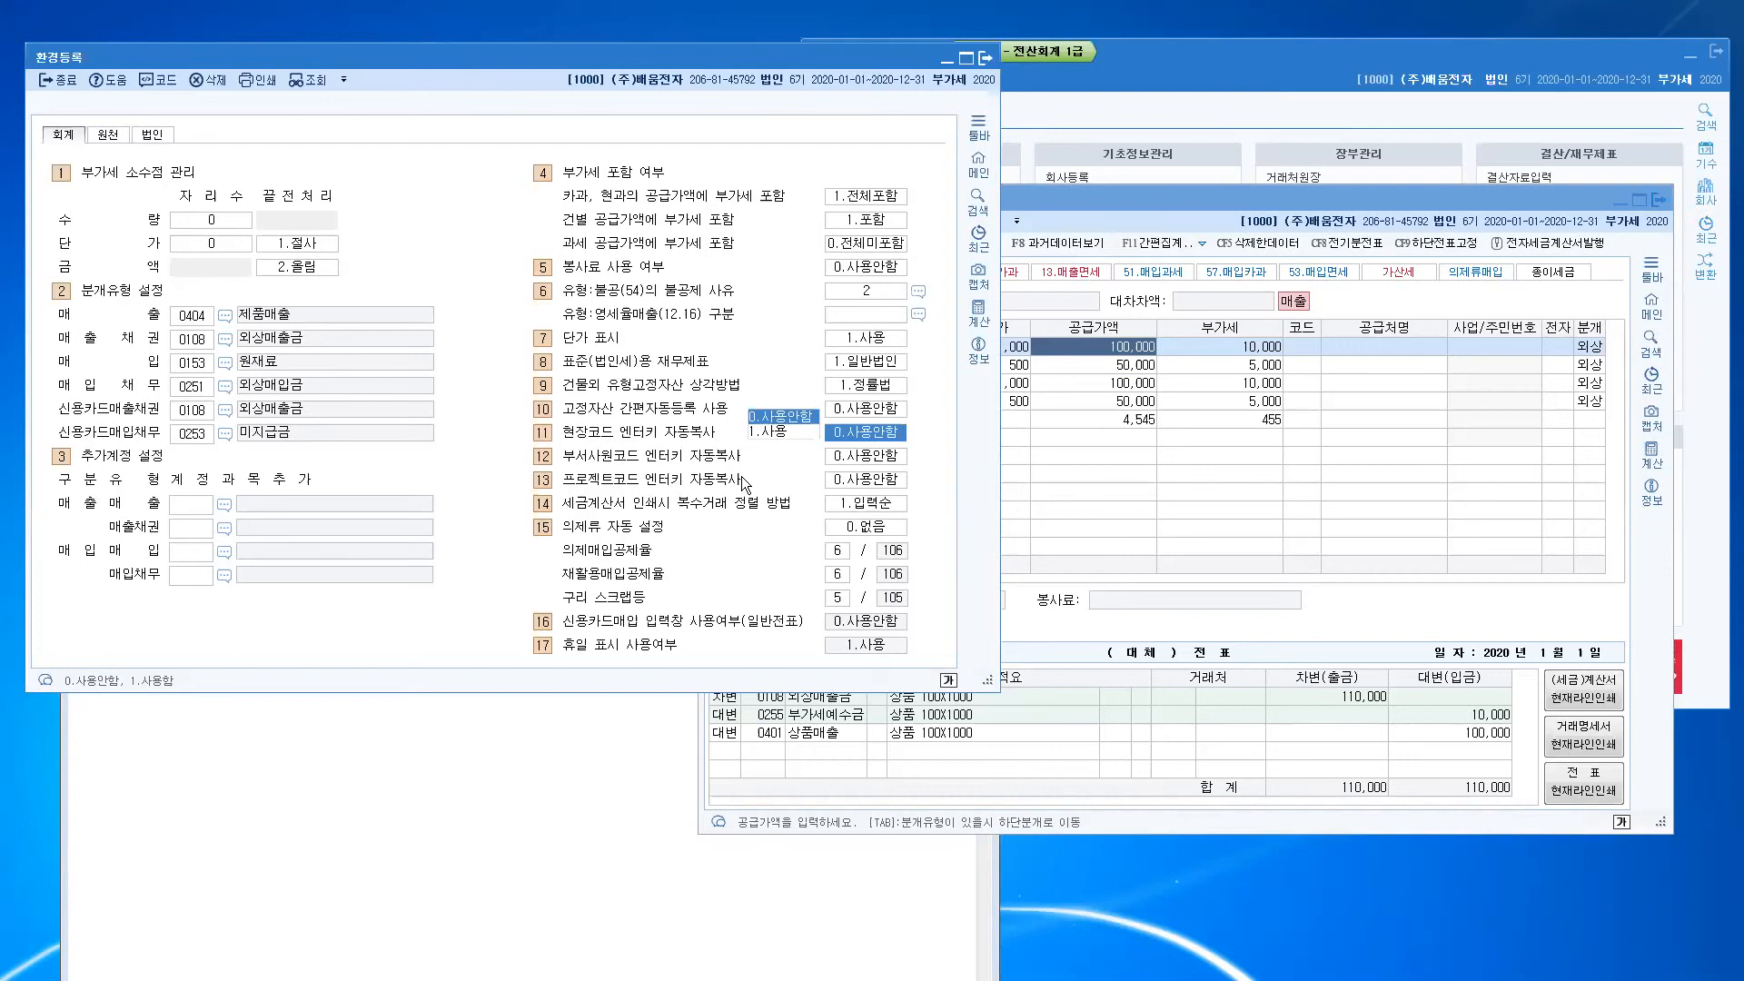
Step: Examine the choices for the 엔터키 자동복사 settings, 세금계산서 인쇄시 복수거래 정렬 방법 and 의제류 자동 설정
{"action": "key", "text": "Return"}
{"action": "key", "text": "Return"}
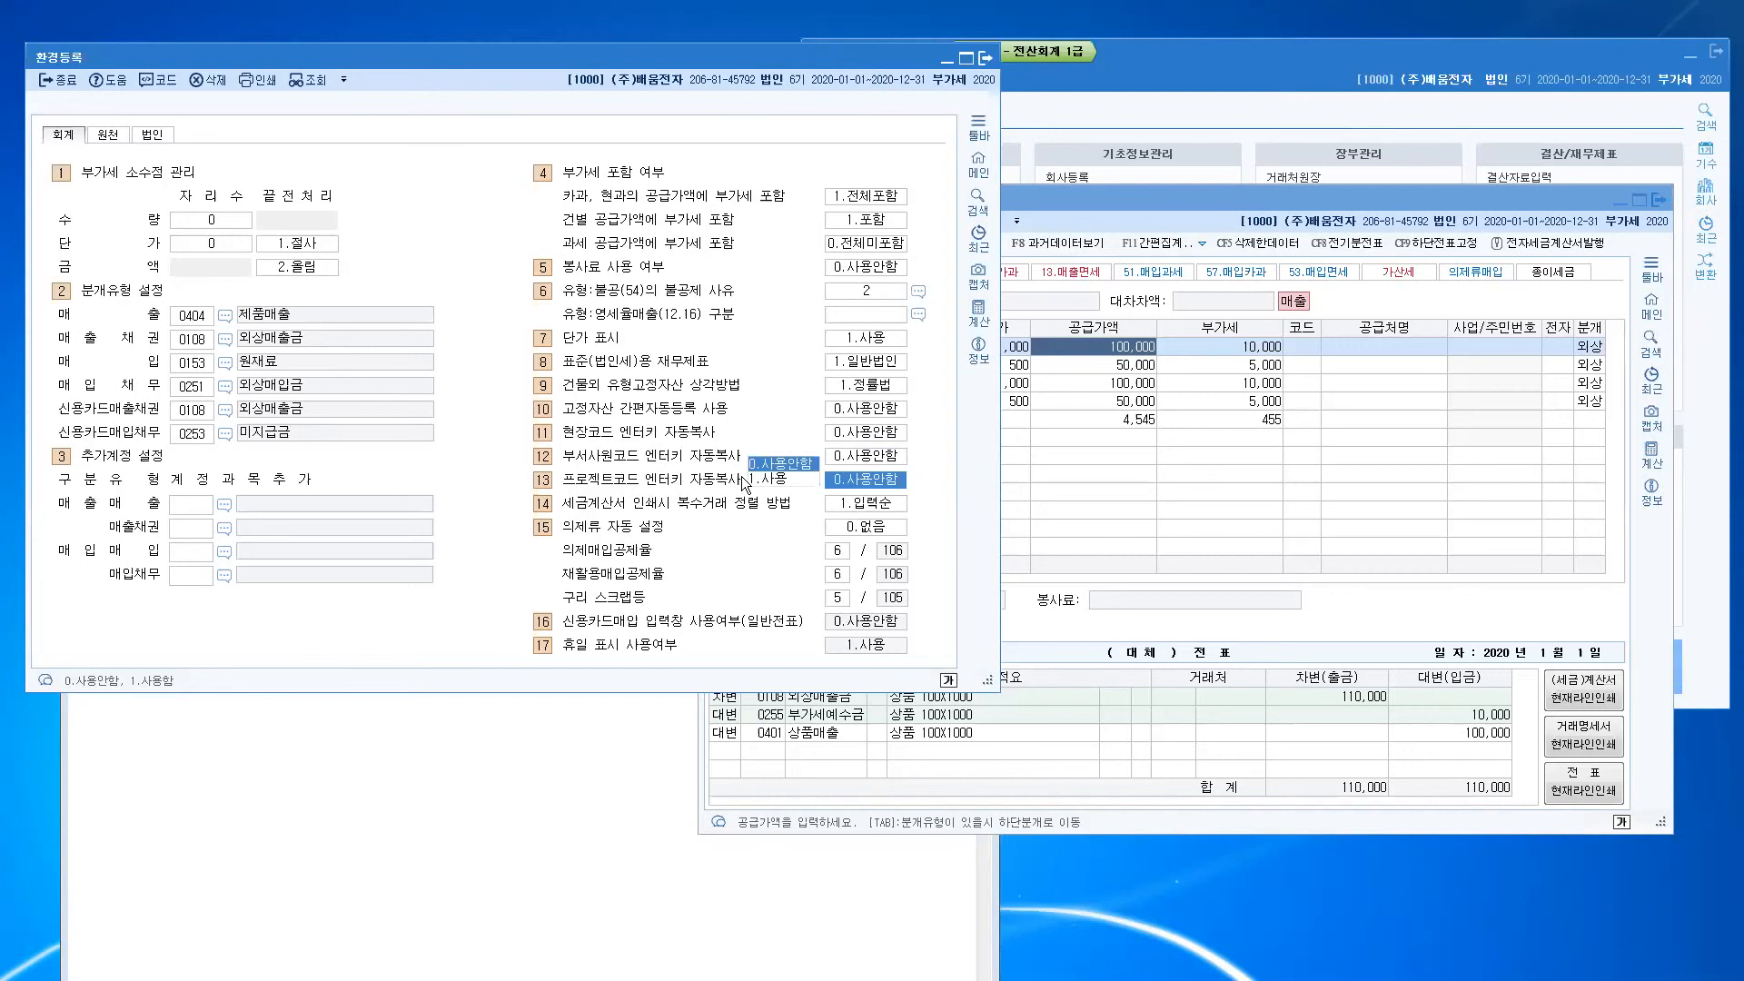
{"action": "key", "text": "Return"}
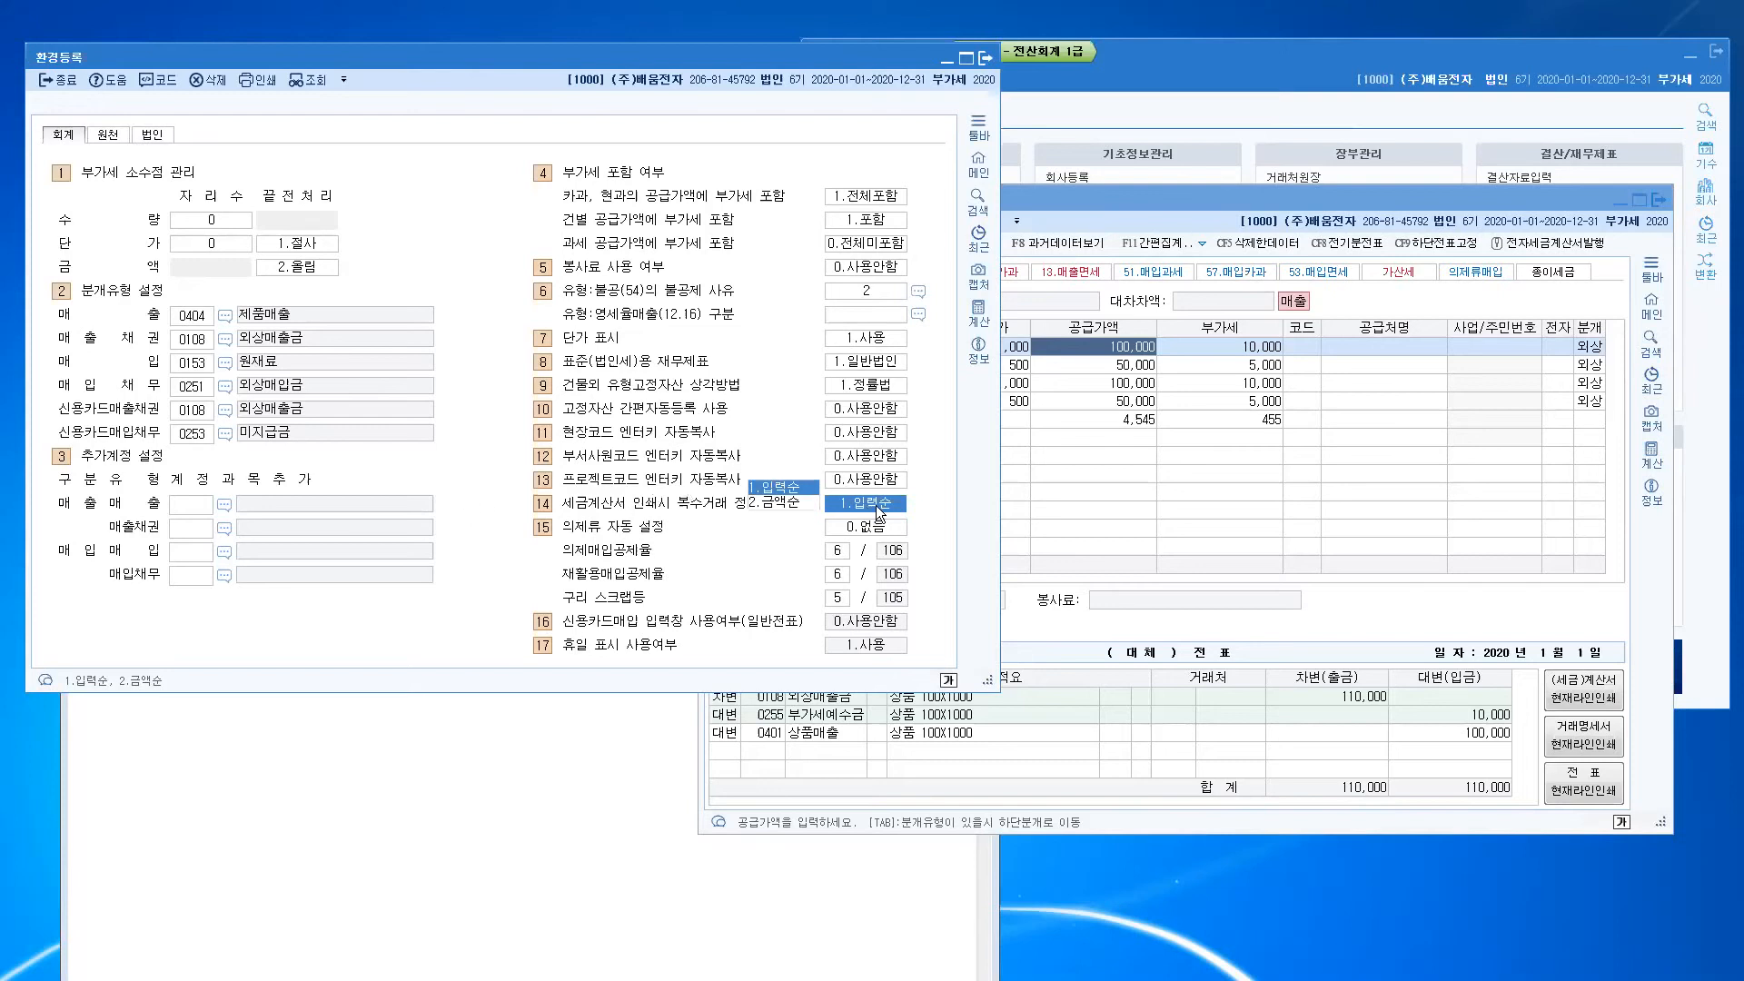
{"action": "left_click", "coordinate": [882, 480]}
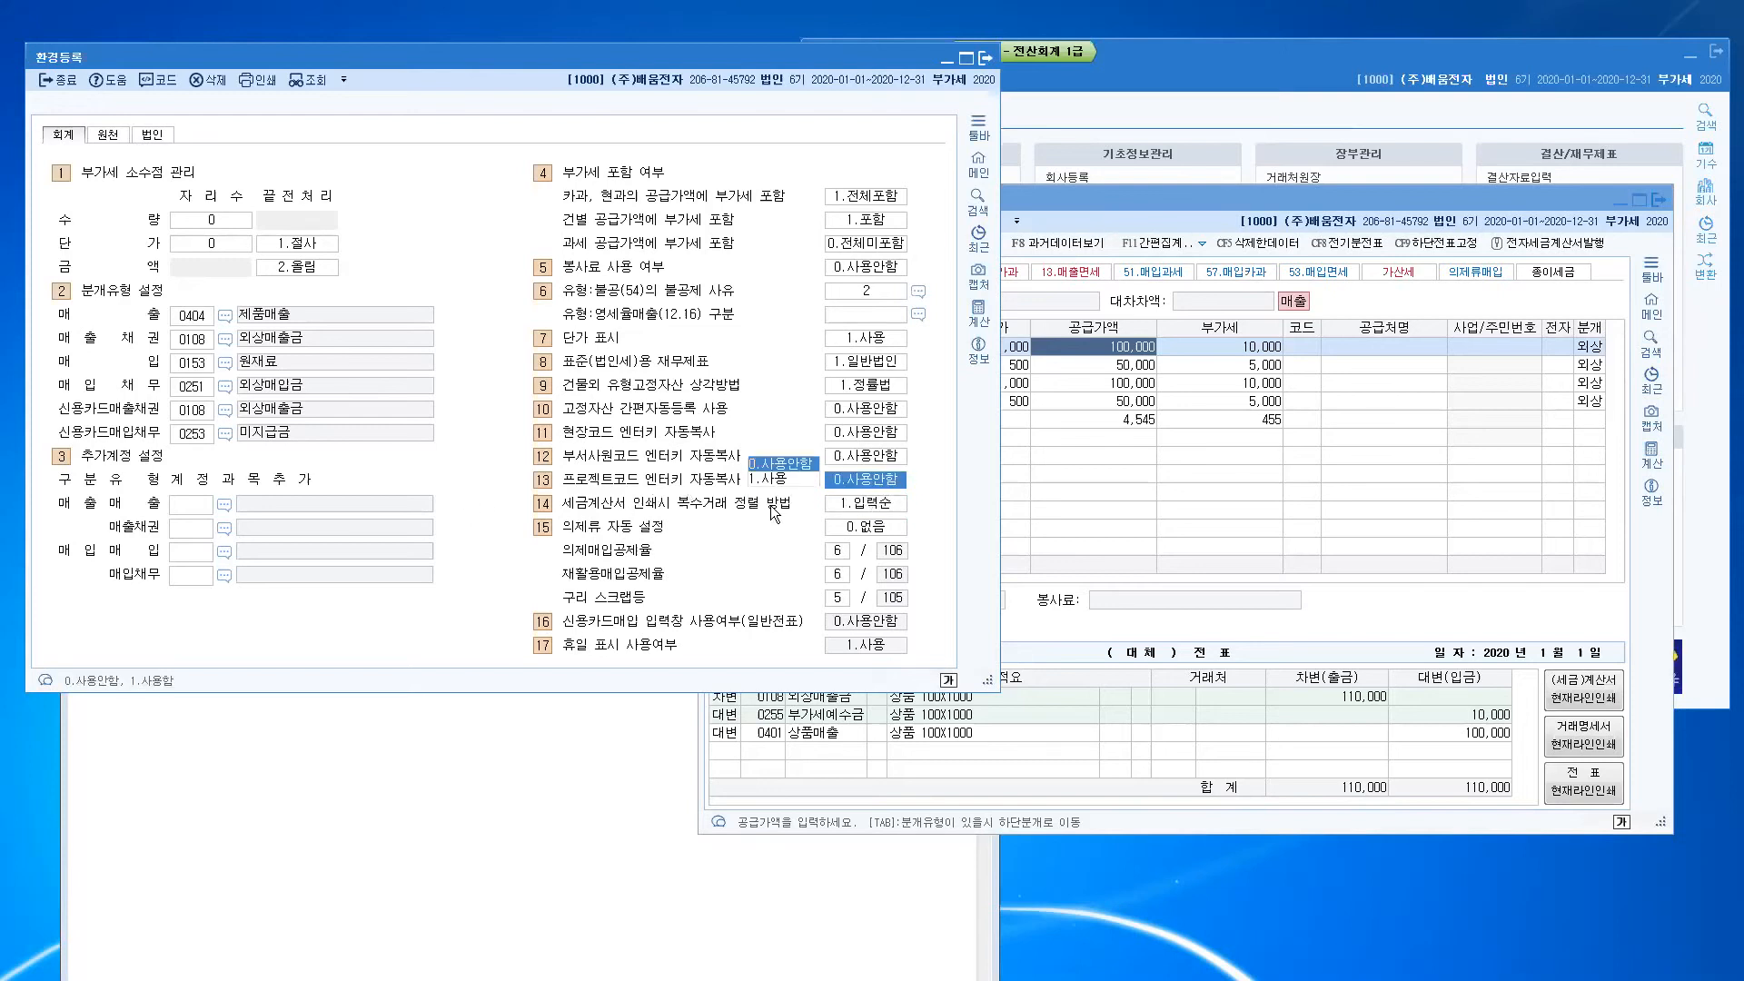
{"action": "left_click", "coordinate": [848, 503]}
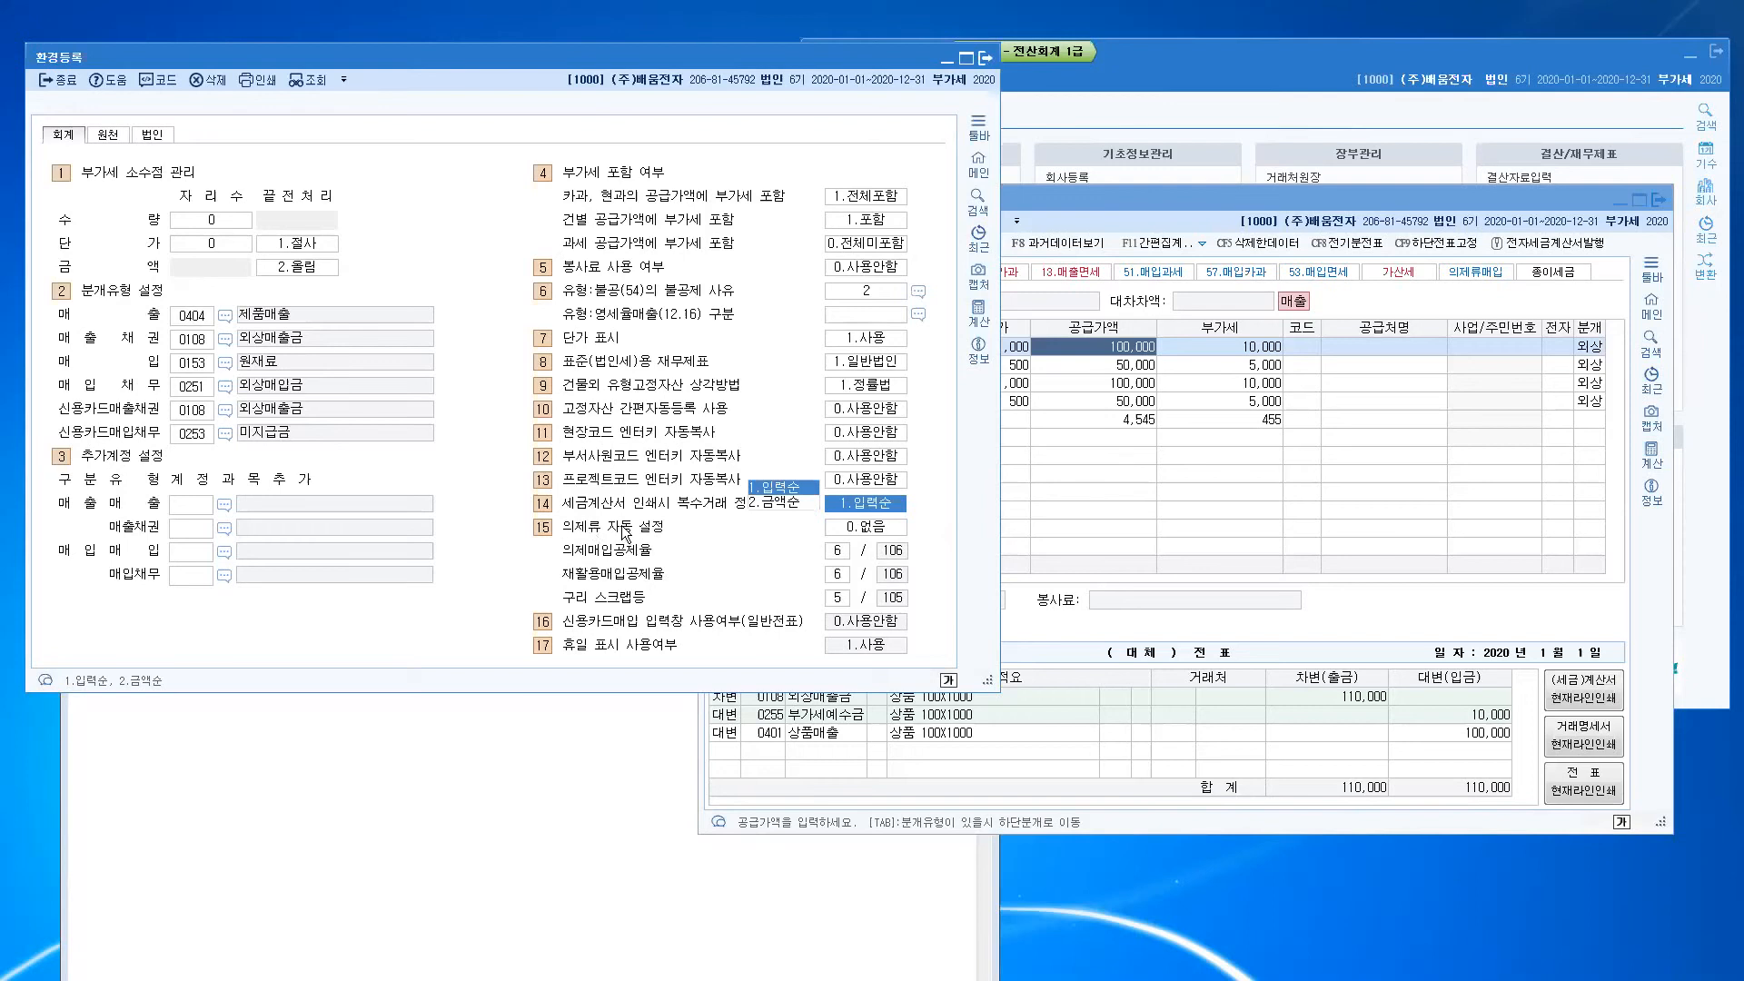
{"action": "left_click", "coordinate": [886, 529]}
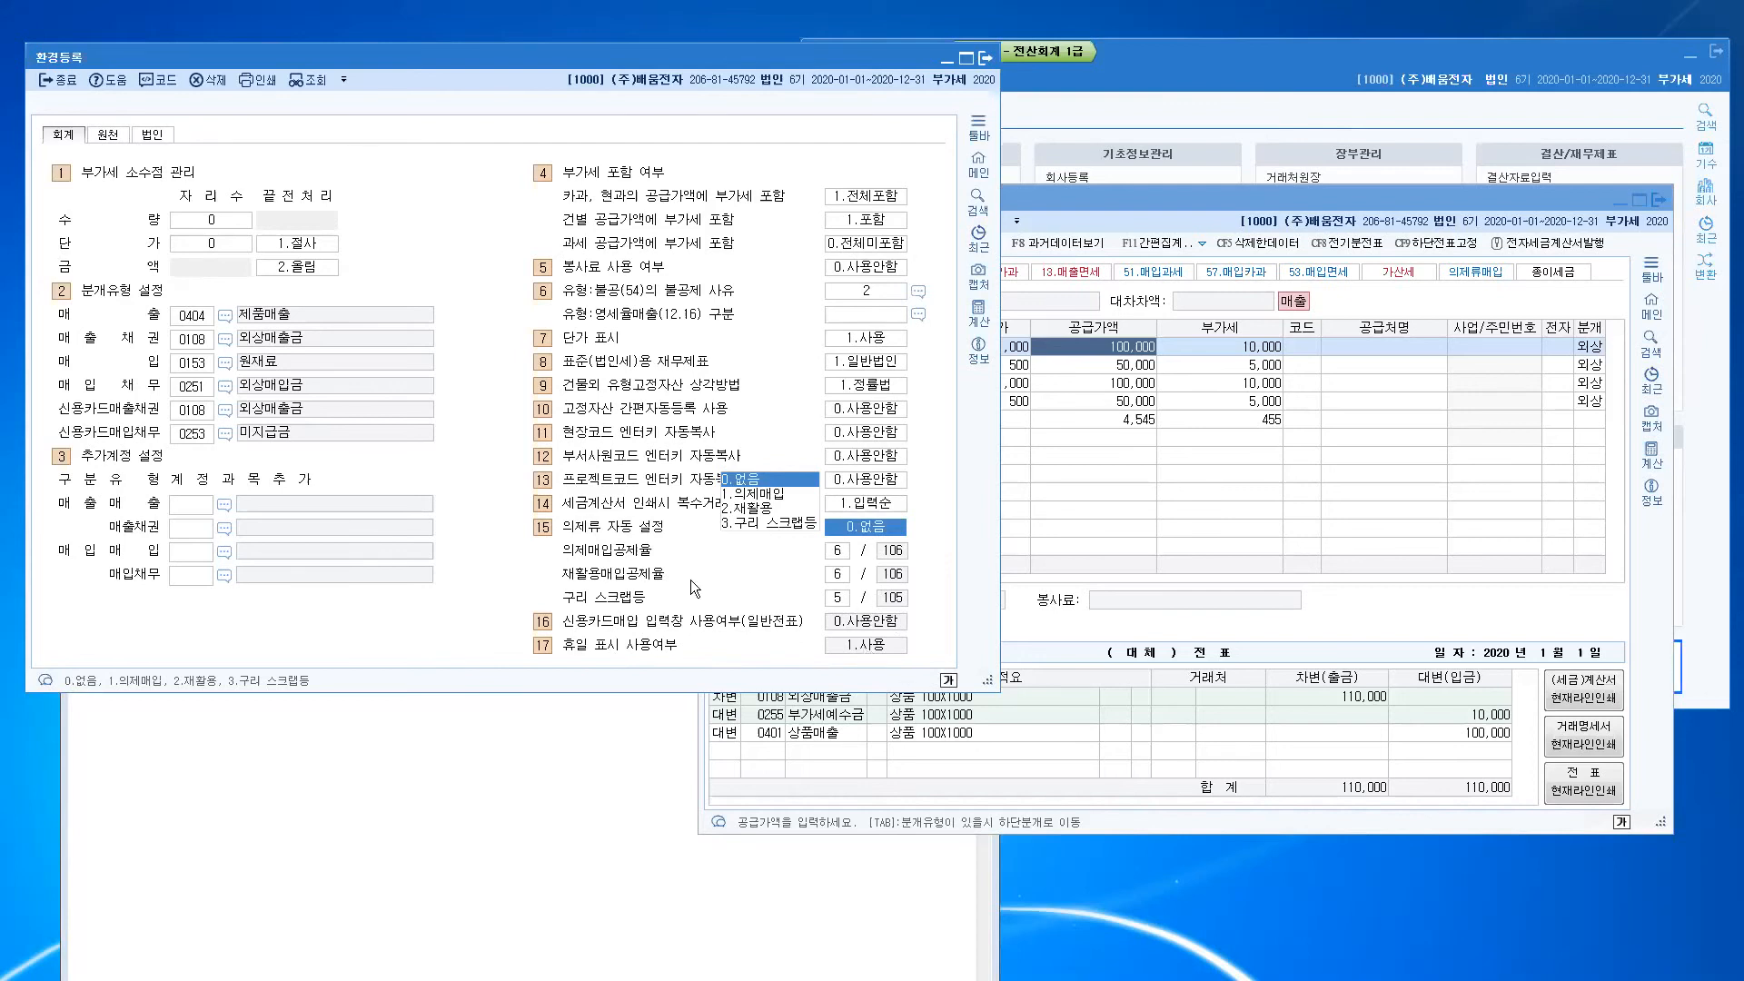
Step: Look through the 원천 and 법인 settings of 환경등록 and return to the 회계 settings
{"action": "left_click", "coordinate": [108, 136]}
{"action": "left_click", "coordinate": [151, 137]}
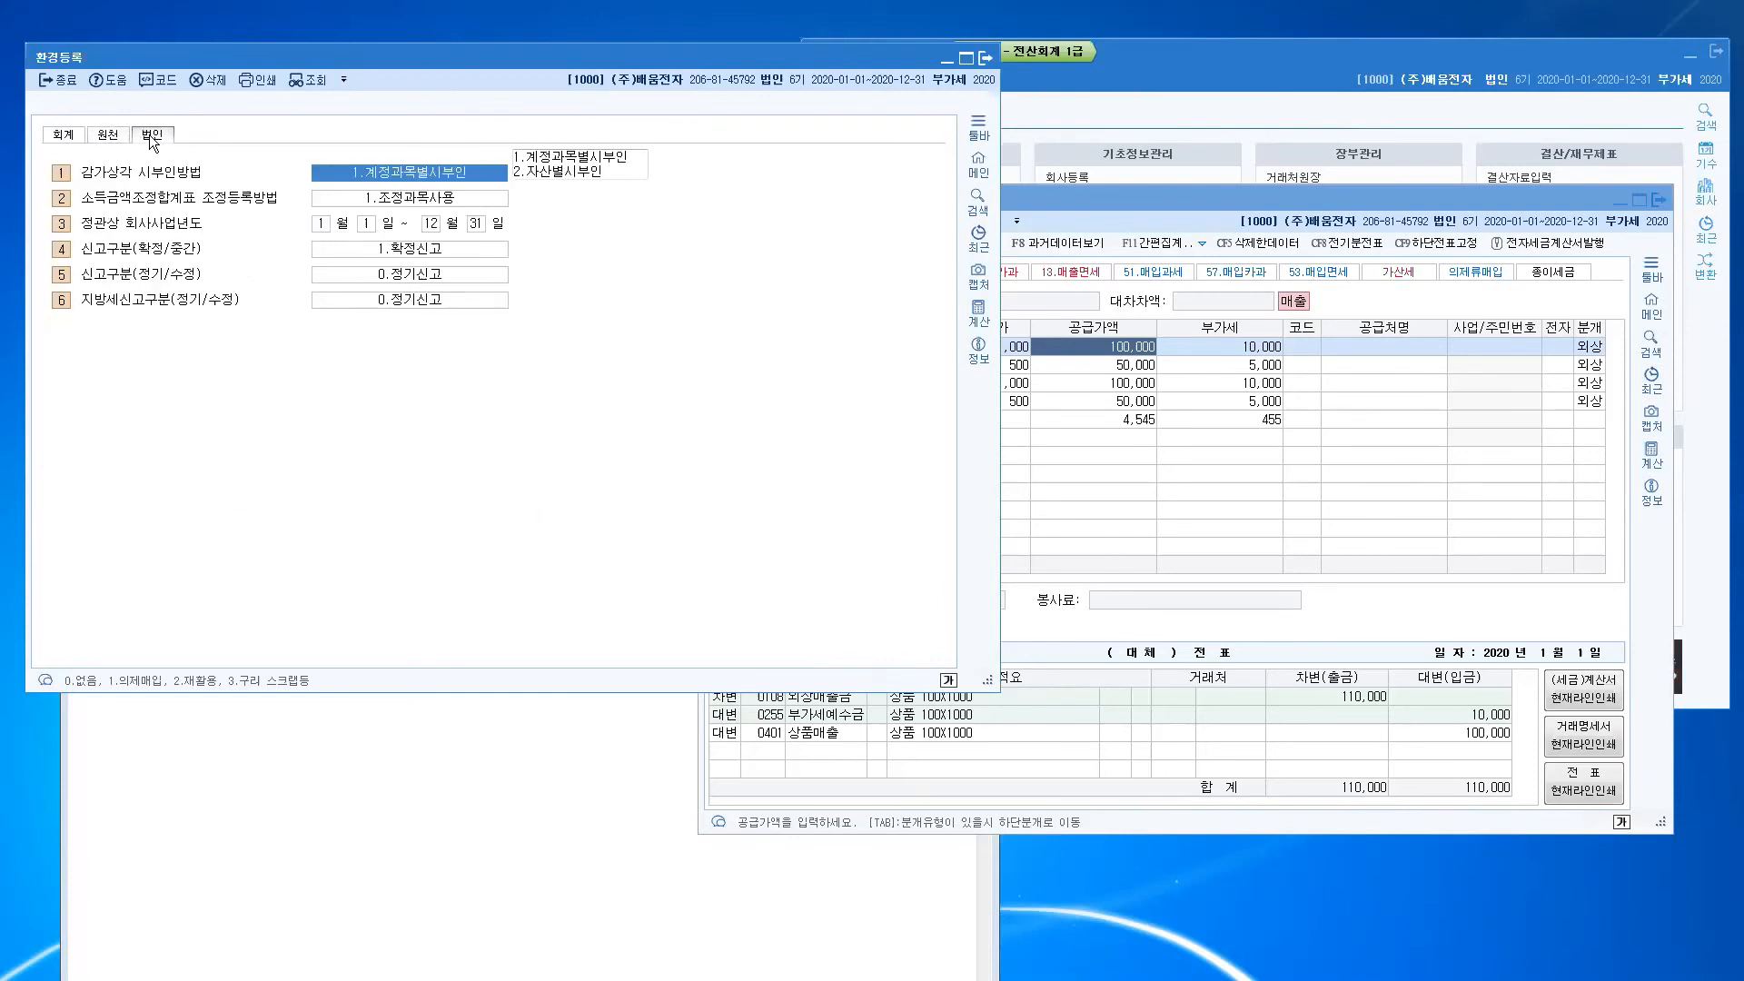
{"action": "left_click", "coordinate": [109, 136]}
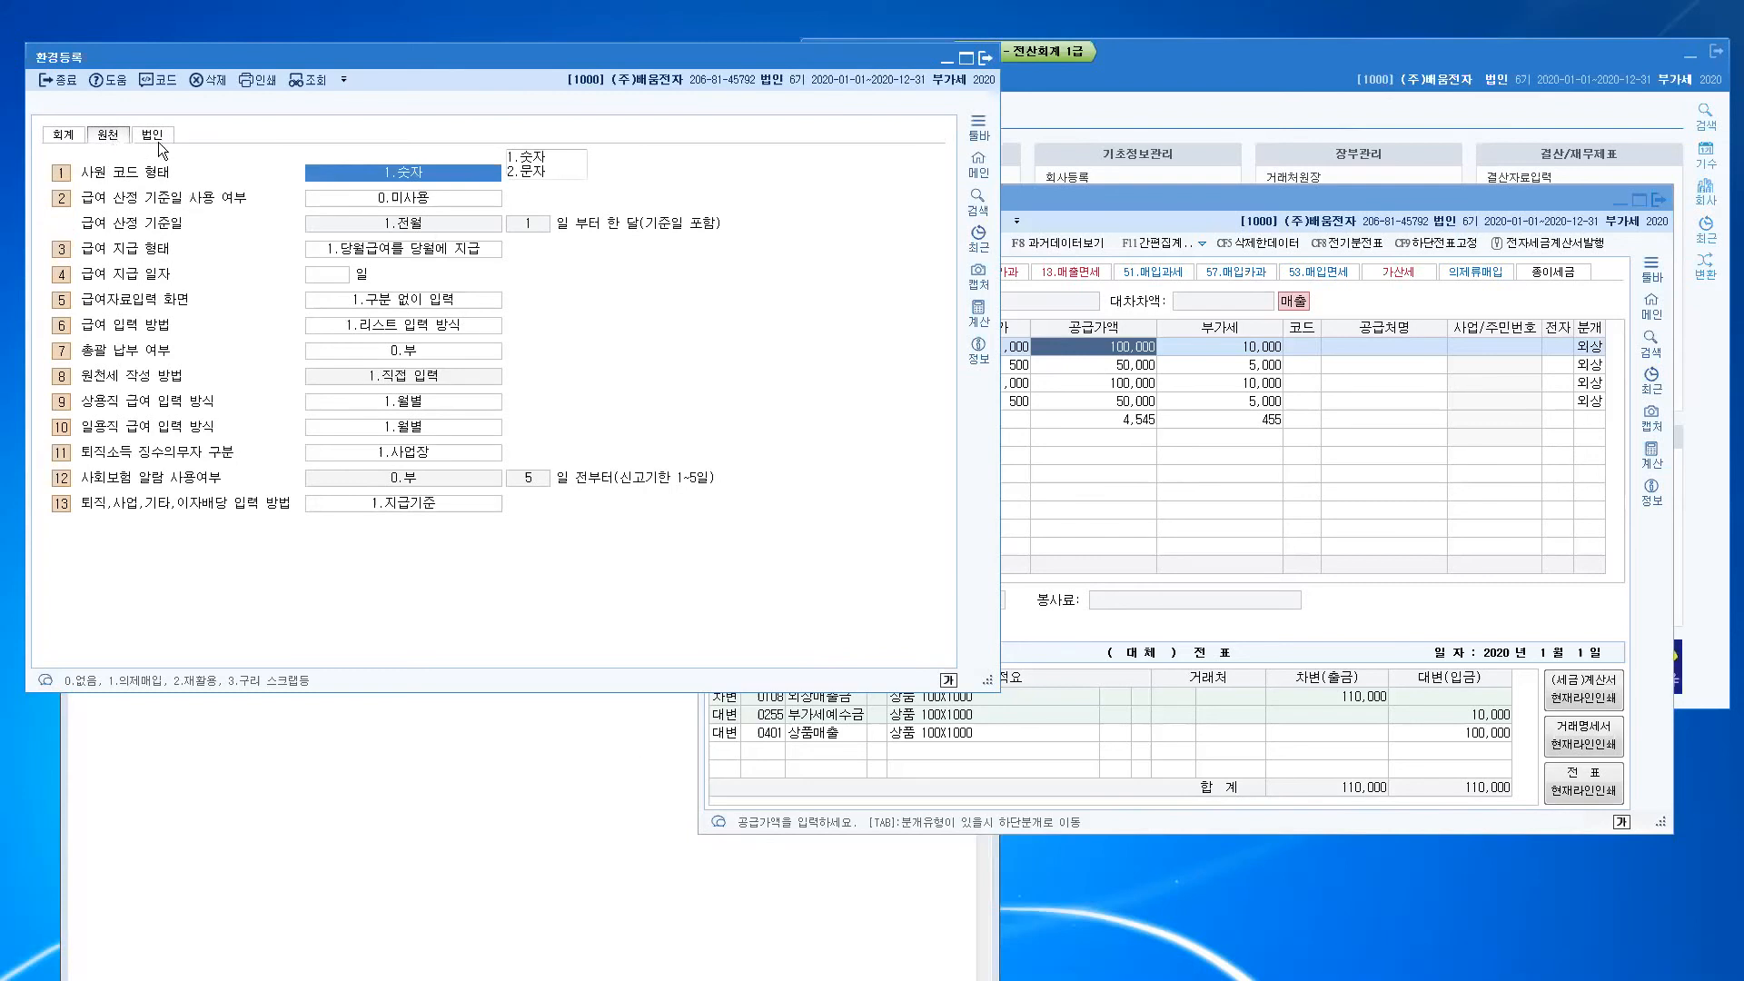
{"action": "left_click", "coordinate": [155, 138]}
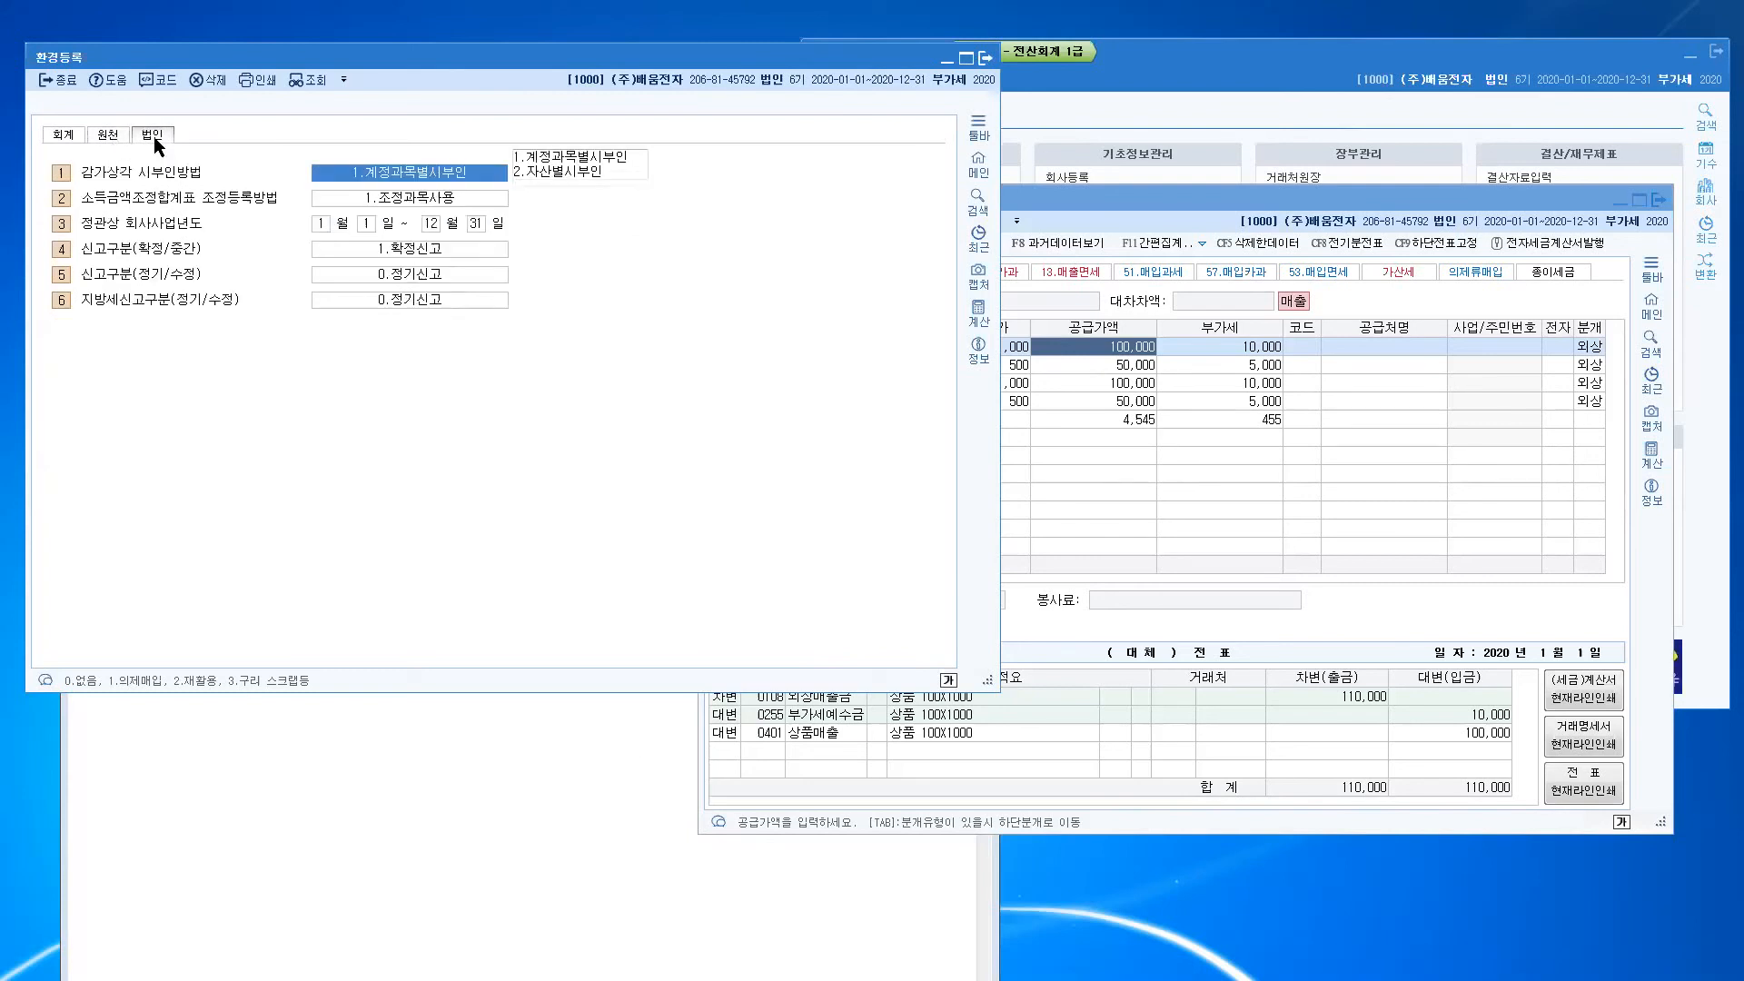
{"action": "left_click", "coordinate": [65, 136]}
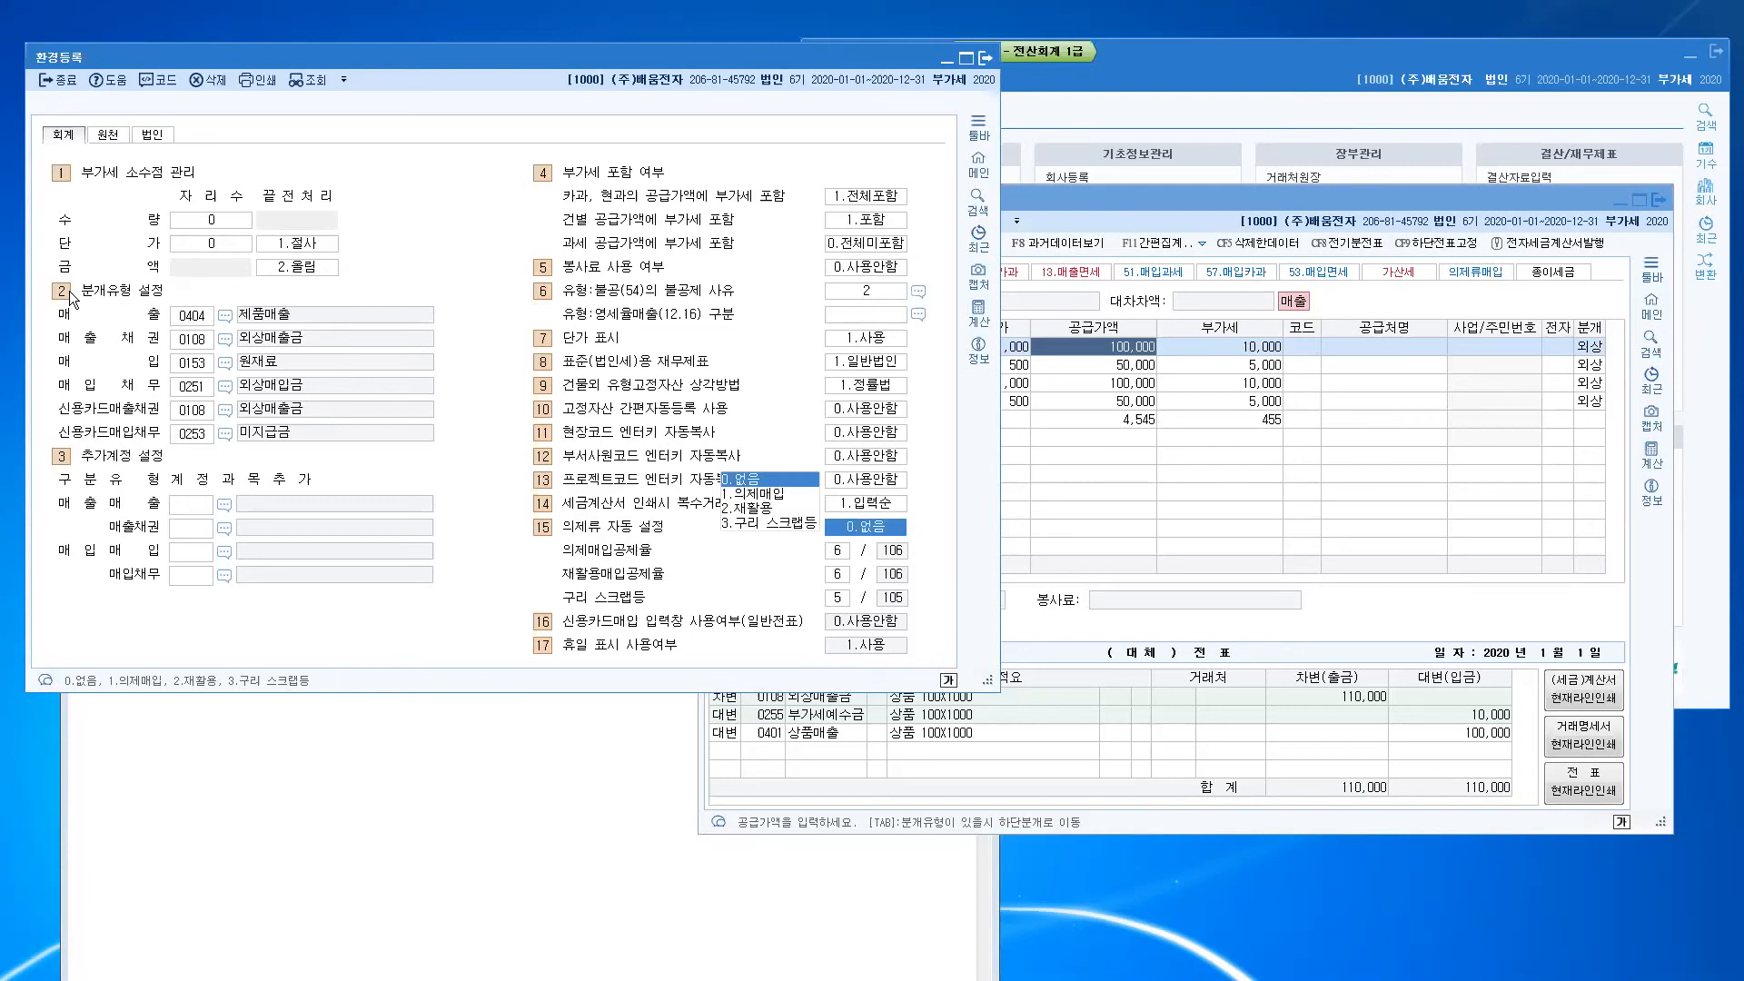
Step: Move the 환경등록 window aside, switch to the Adobe Acrobat Reader textbook and find the 실무예제 on (주)배움전자's 환경등록
{"action": "left_click", "coordinate": [577, 84]}
{"action": "left_click_drag", "start_coordinate": [560, 58], "coordinate": [732, 98]}
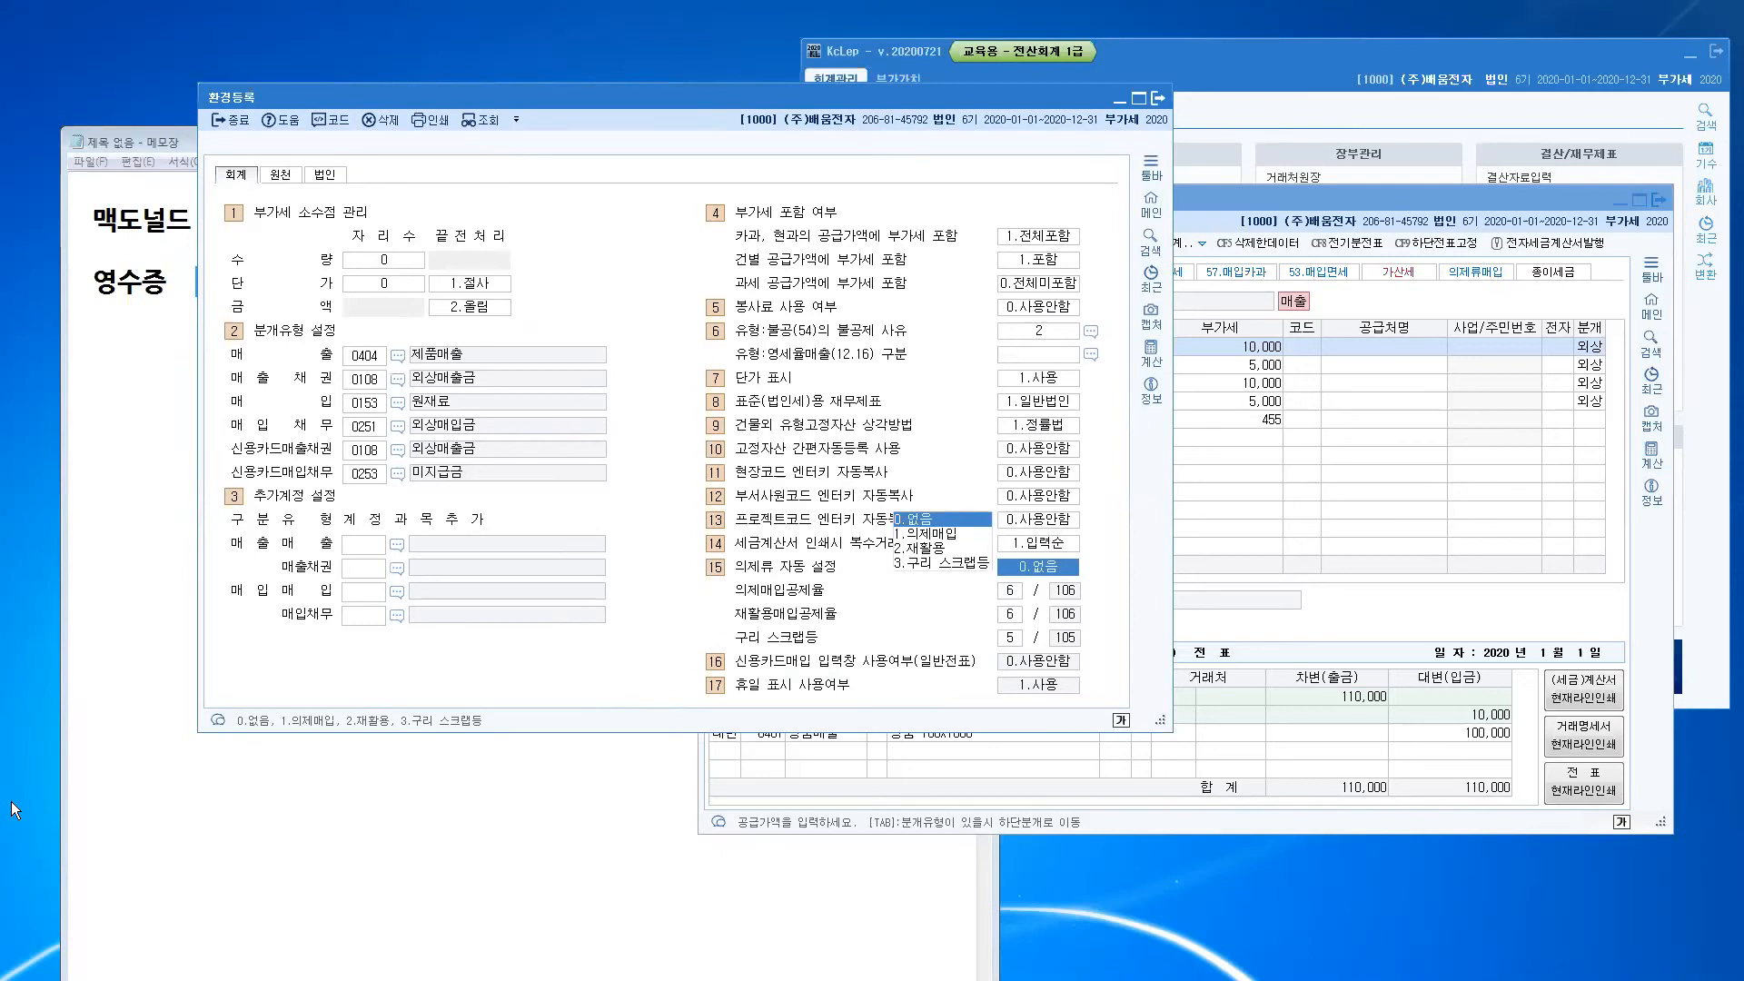
{"action": "key", "text": "alt+Tab"}
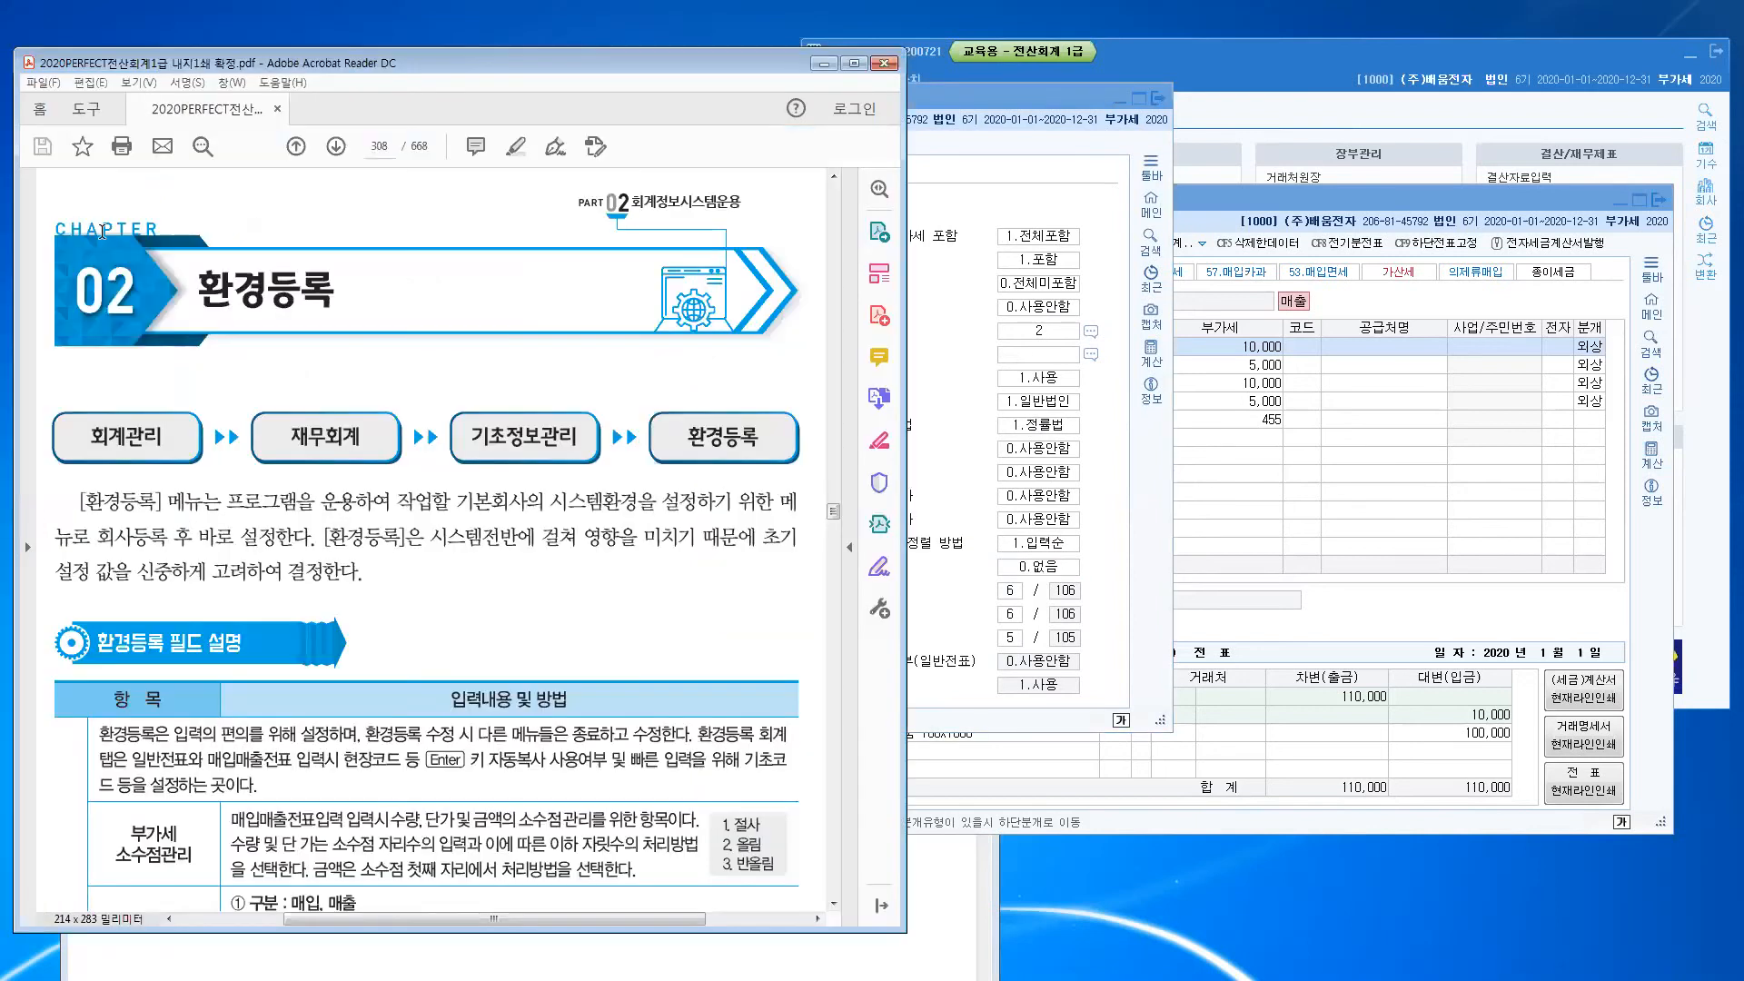
{"action": "scroll", "coordinate": [564, 513], "scroll_direction": "down", "scroll_amount": 15}
{"action": "scroll", "coordinate": [567, 517], "scroll_direction": "down", "scroll_amount": 6}
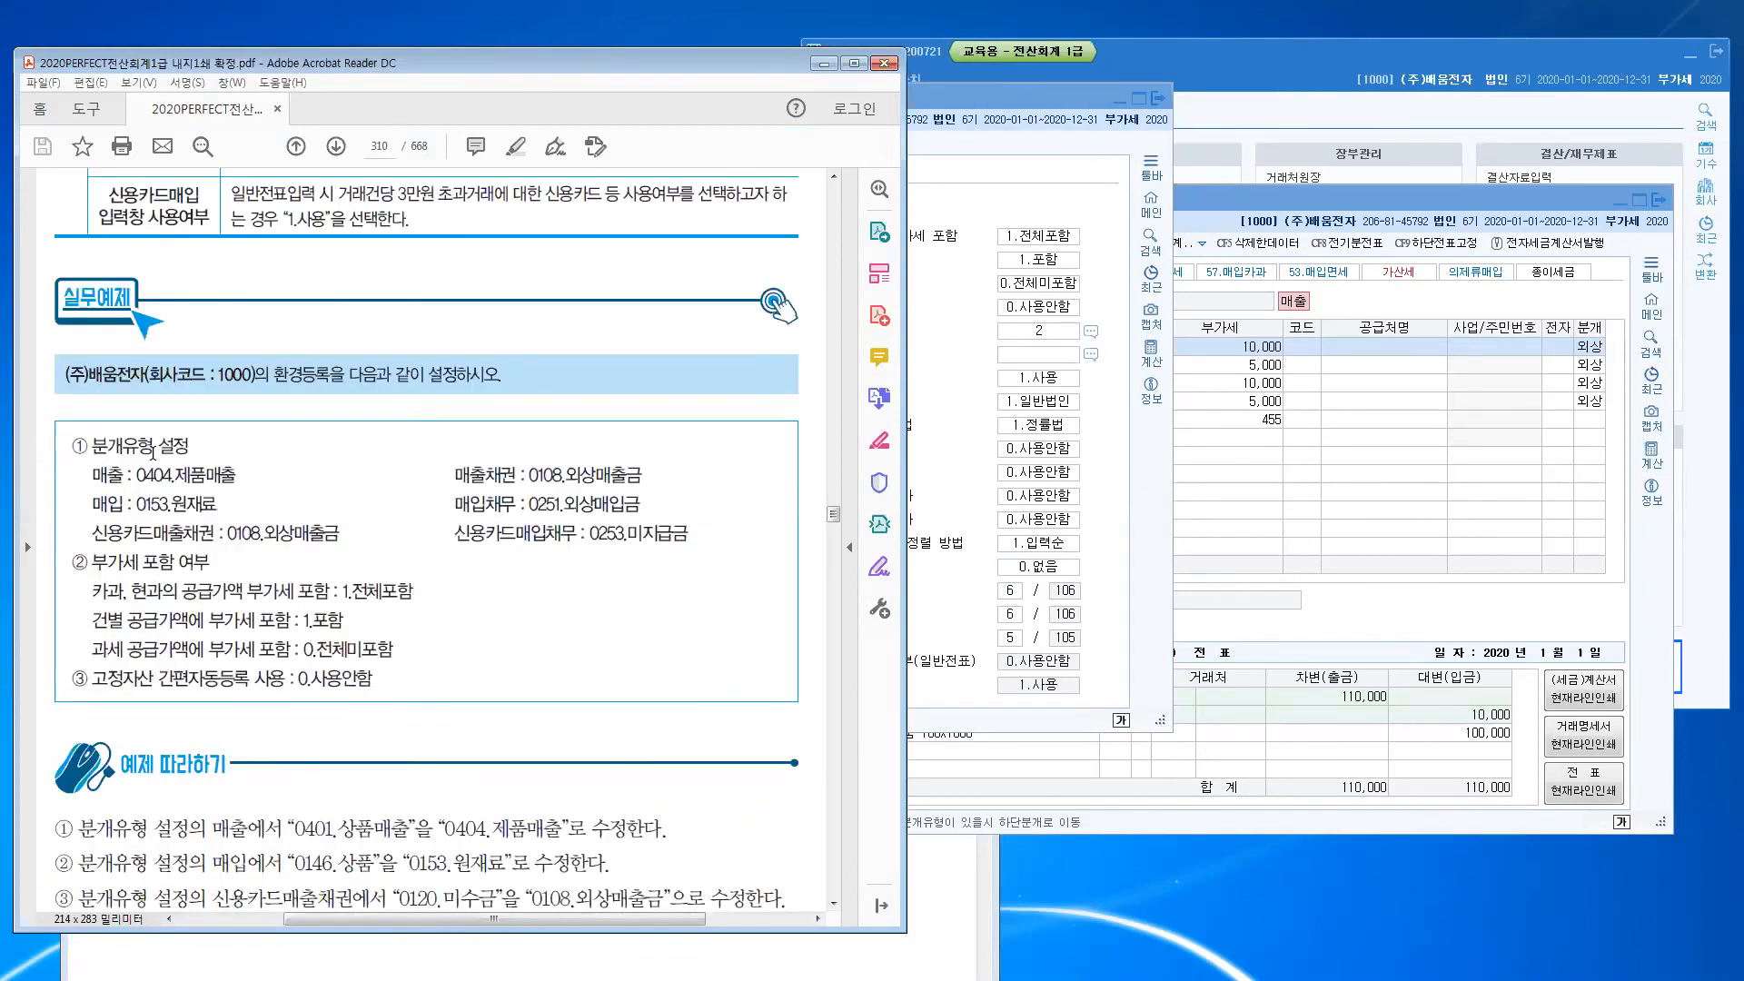
{"action": "key", "text": "ctrl"}
{"action": "key", "text": "ctrl"}
{"action": "scroll", "coordinate": [152, 450], "scroll_direction": "down", "scroll_amount": 1}
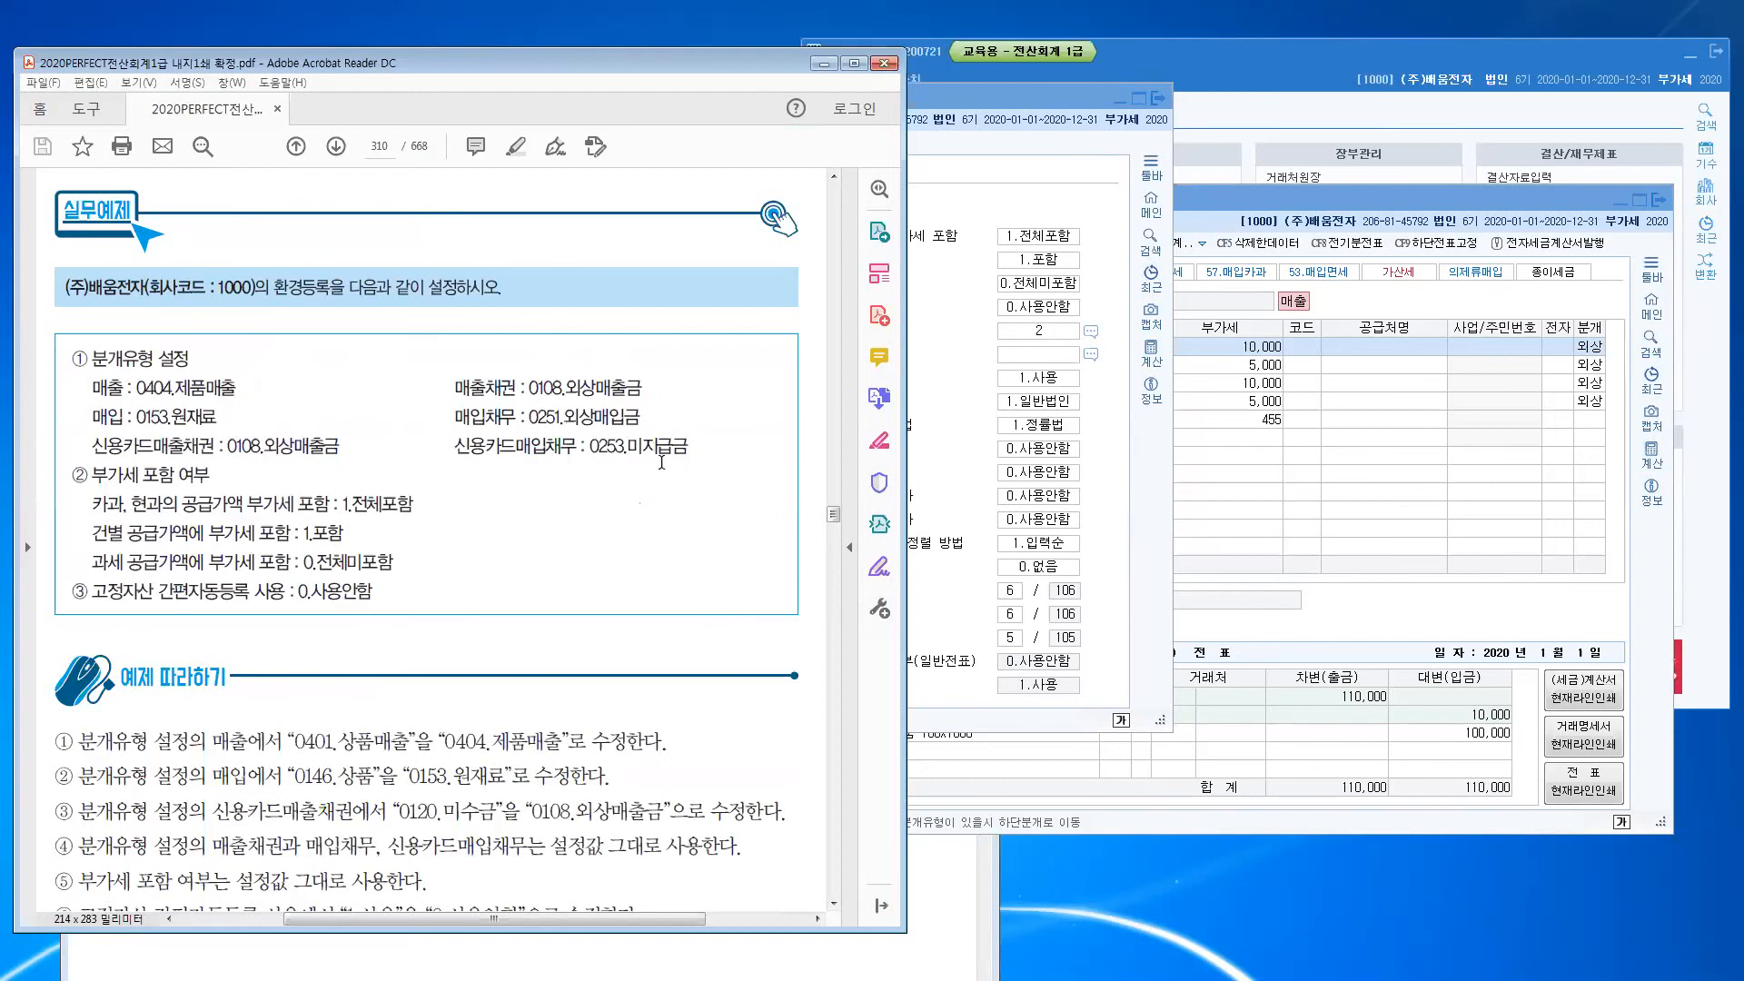
Step: Place the 환경등록 window beside the textbook and compare its settings with the 실무예제 values
{"action": "left_click", "coordinate": [1022, 93]}
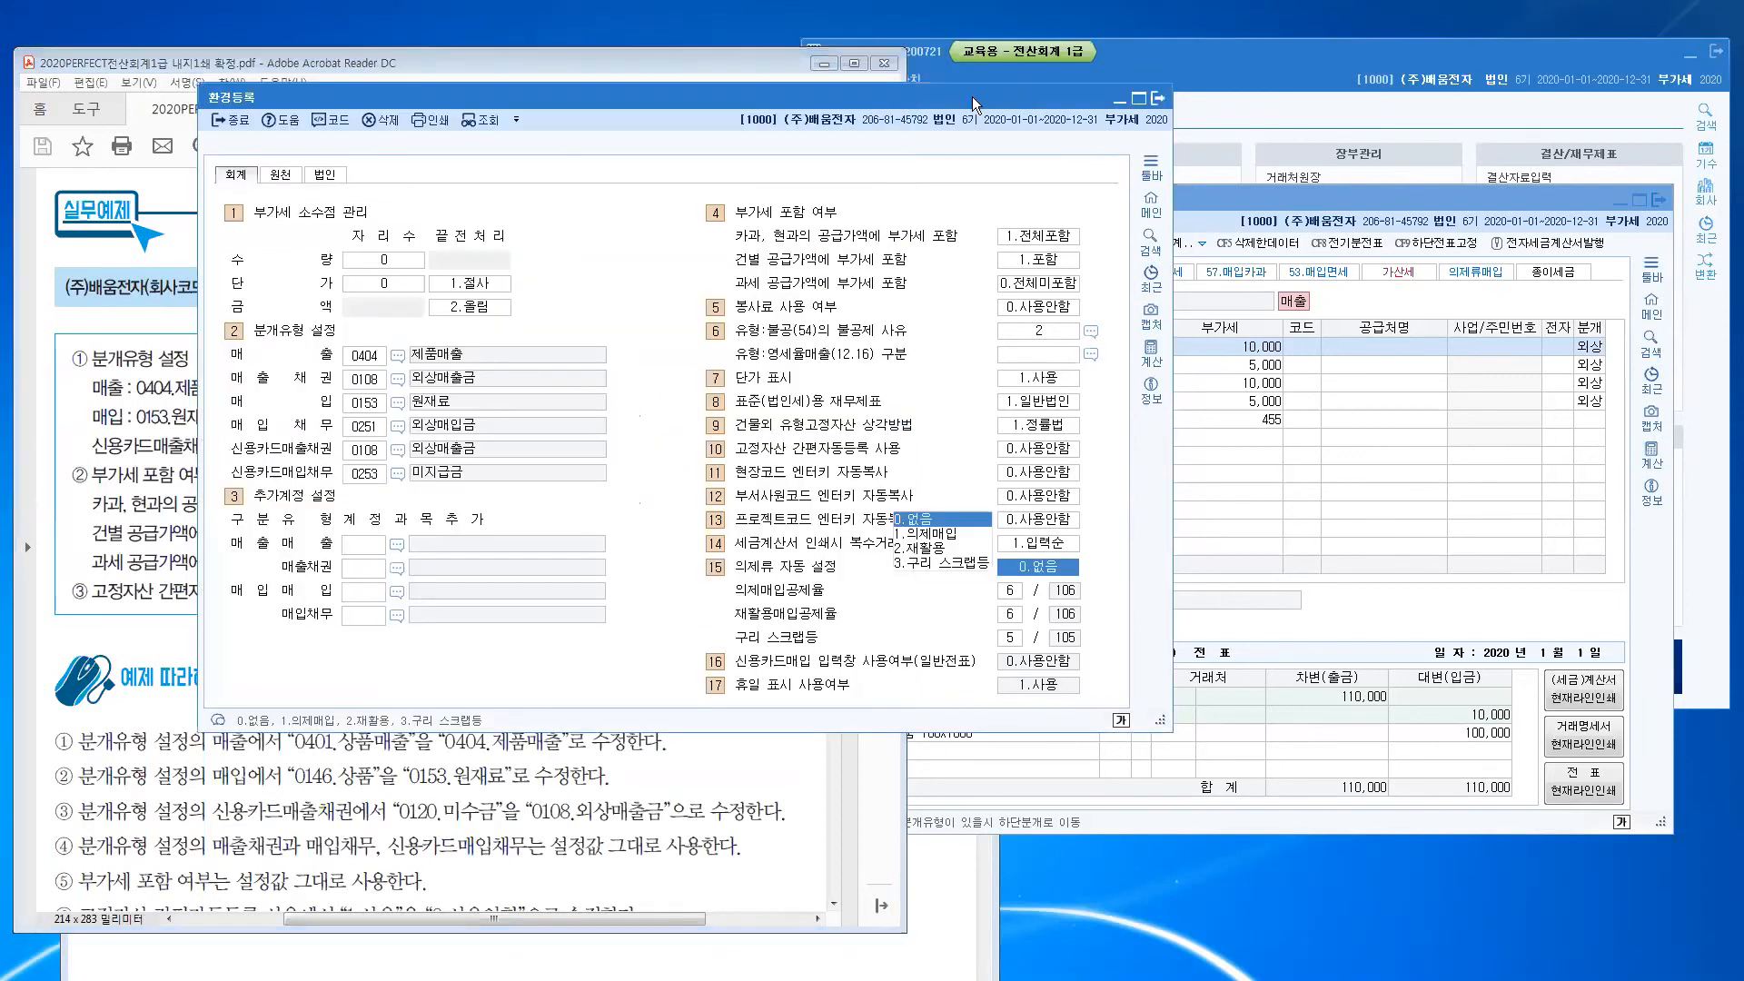
{"action": "left_click_drag", "start_coordinate": [566, 95], "coordinate": [1214, 117]}
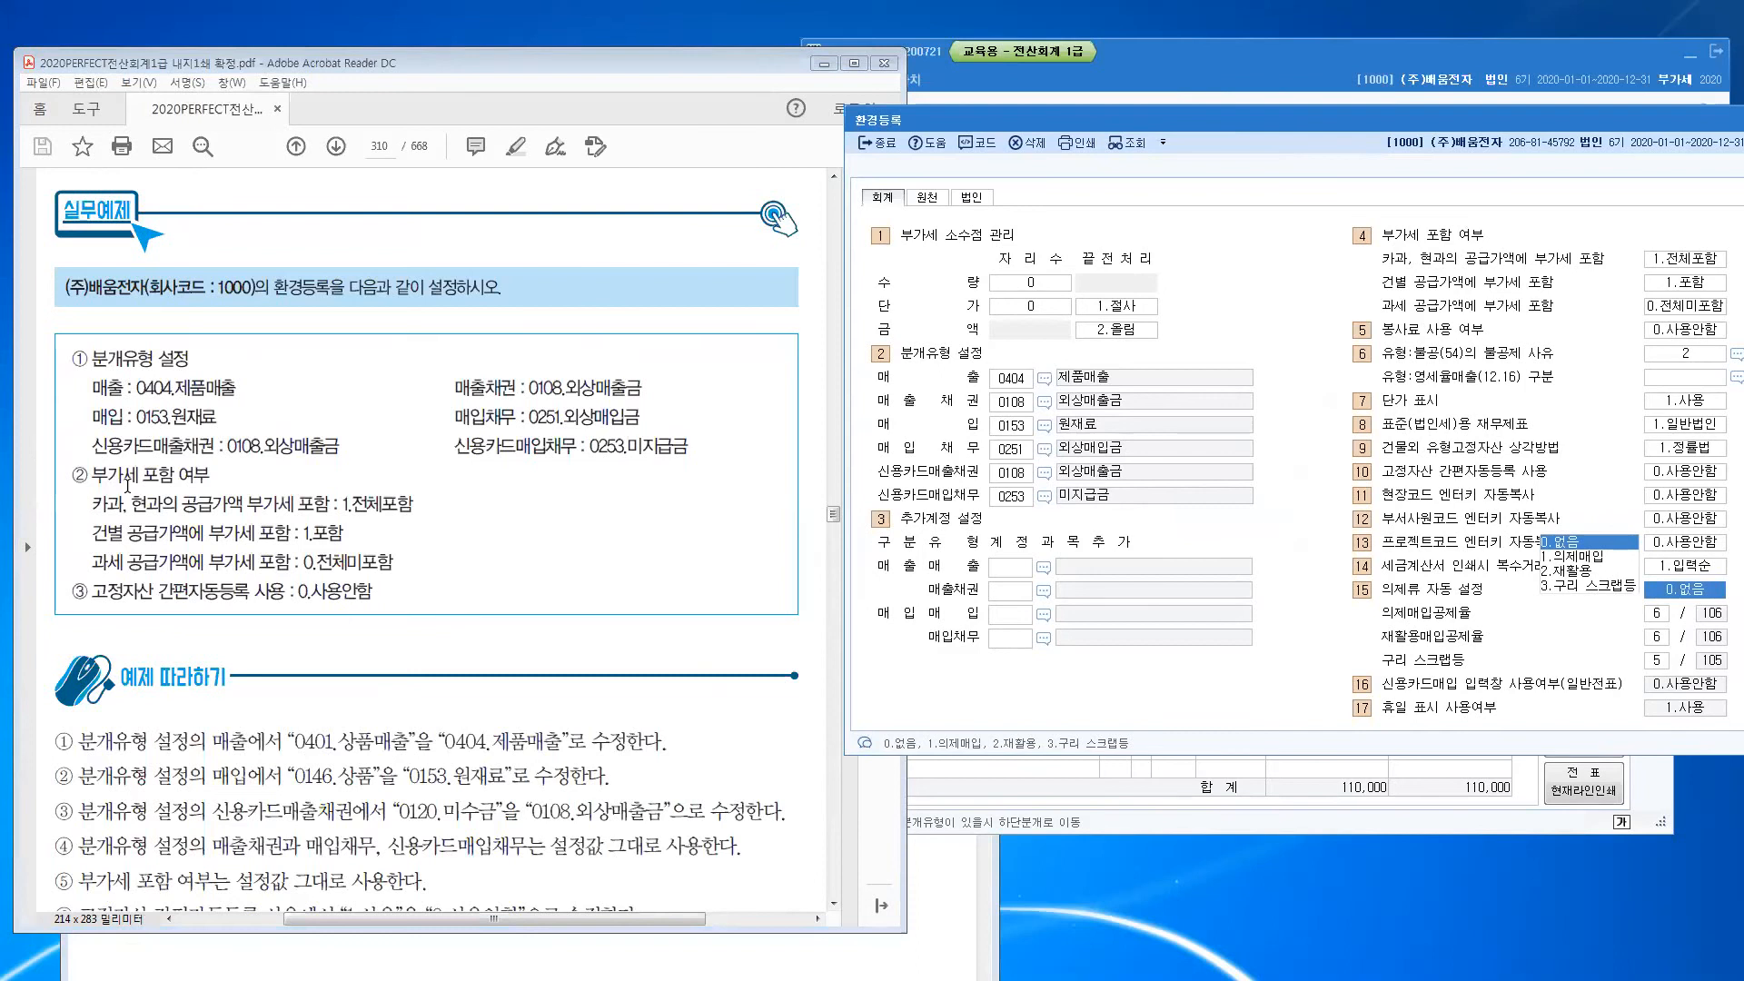
{"action": "left_click", "coordinate": [1389, 245]}
{"action": "left_click", "coordinate": [1017, 643]}
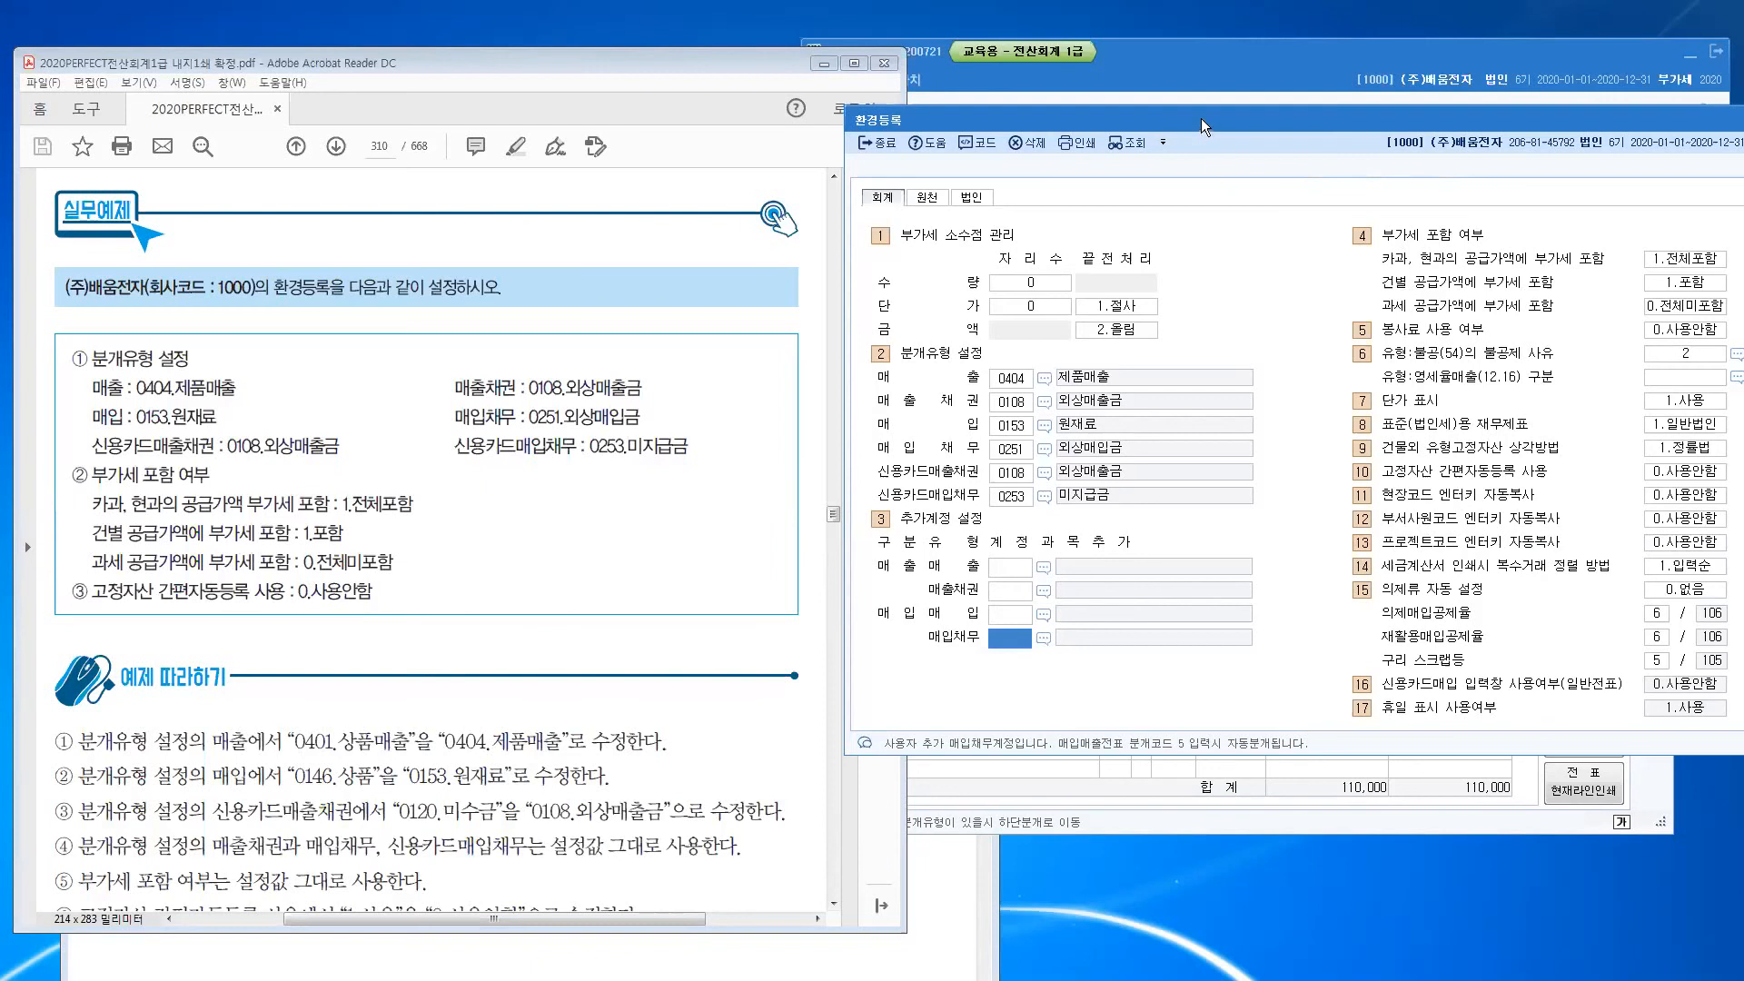
Step: Close 환경등록 and find the 심화연습 exercise about (주)세원 on textbook page 311
{"action": "left_click_drag", "start_coordinate": [1201, 118], "coordinate": [1006, 120]}
{"action": "left_click", "coordinate": [679, 144]}
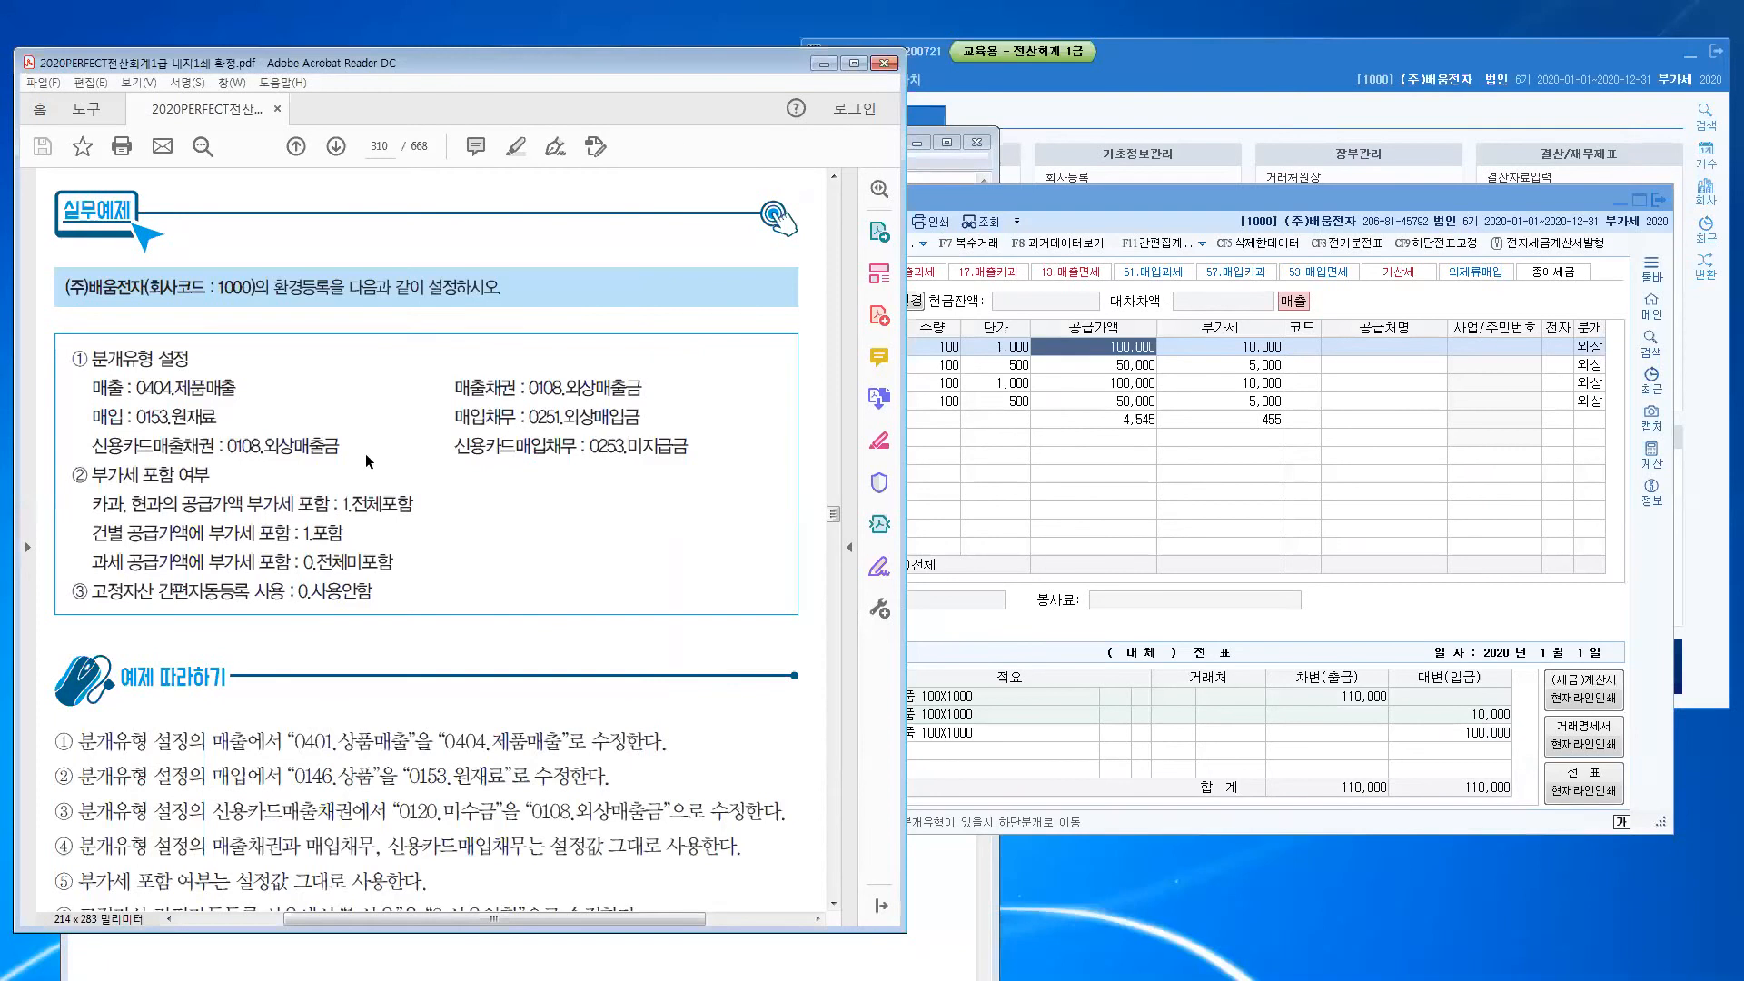
{"action": "scroll", "coordinate": [334, 554], "scroll_direction": "down", "scroll_amount": 8}
{"action": "scroll", "coordinate": [334, 554], "scroll_direction": "down", "scroll_amount": 15}
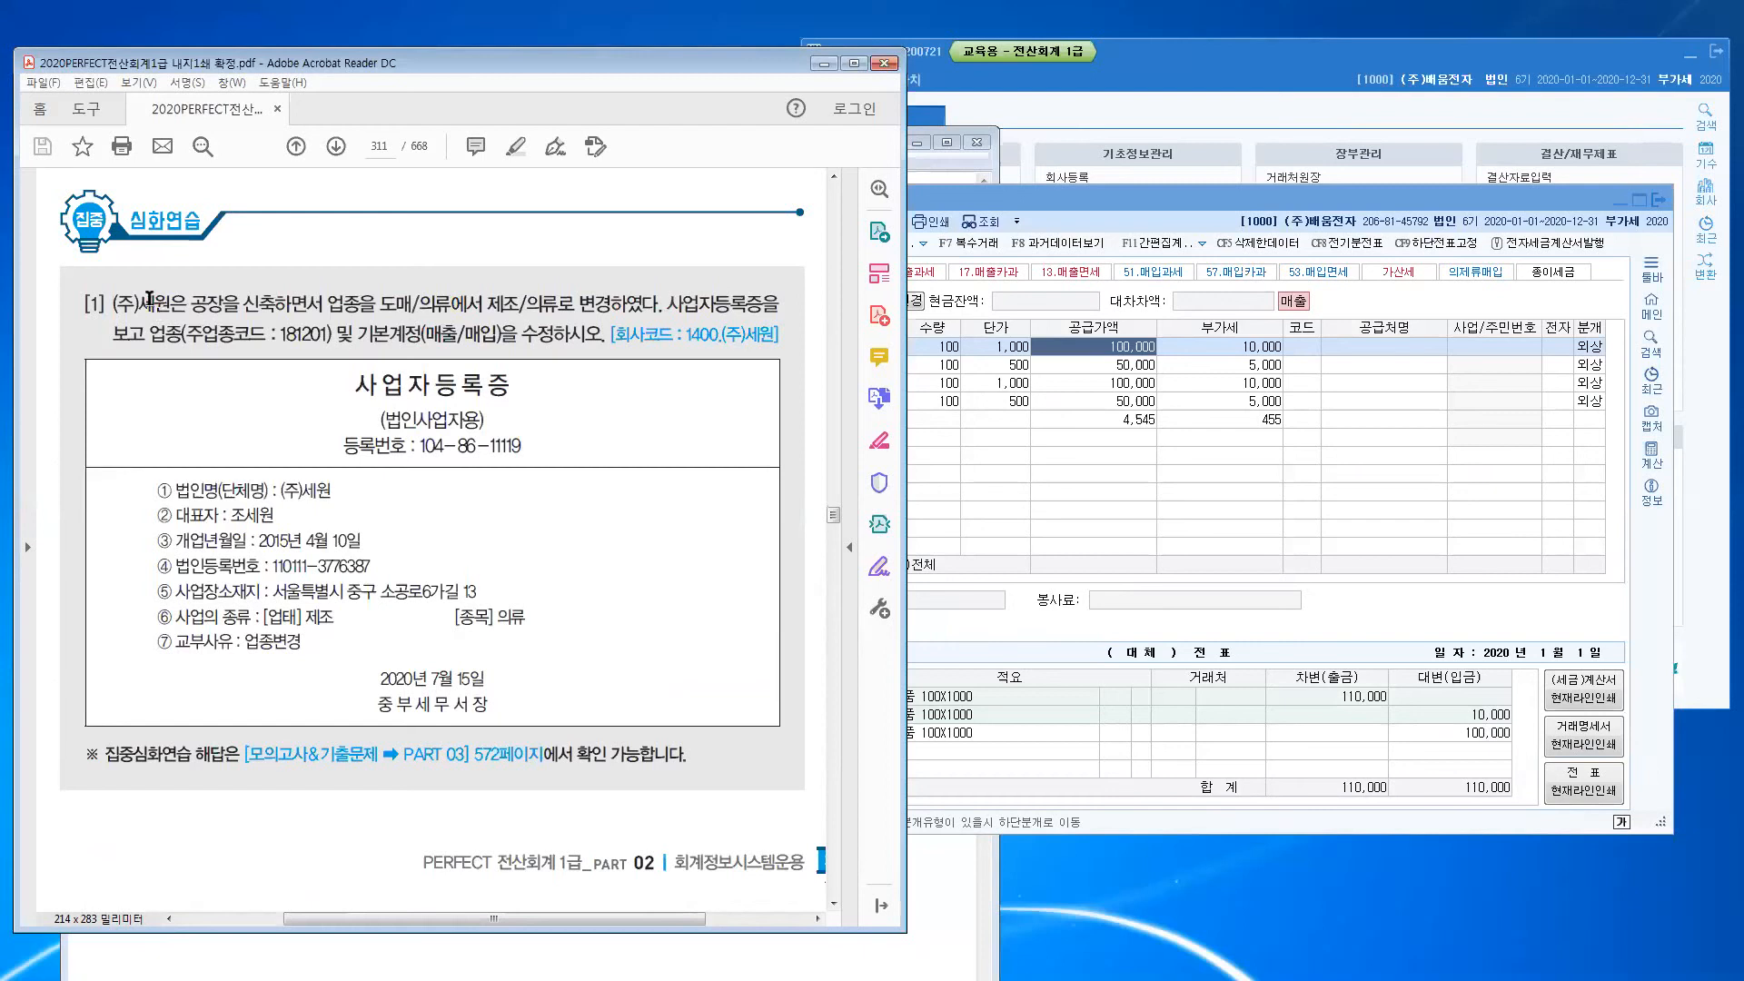
{"action": "left_click", "coordinate": [677, 351]}
Step: Select all January 2020 vouchers in 매입매출전표입력 and delete them
{"action": "left_click", "coordinate": [1165, 201]}
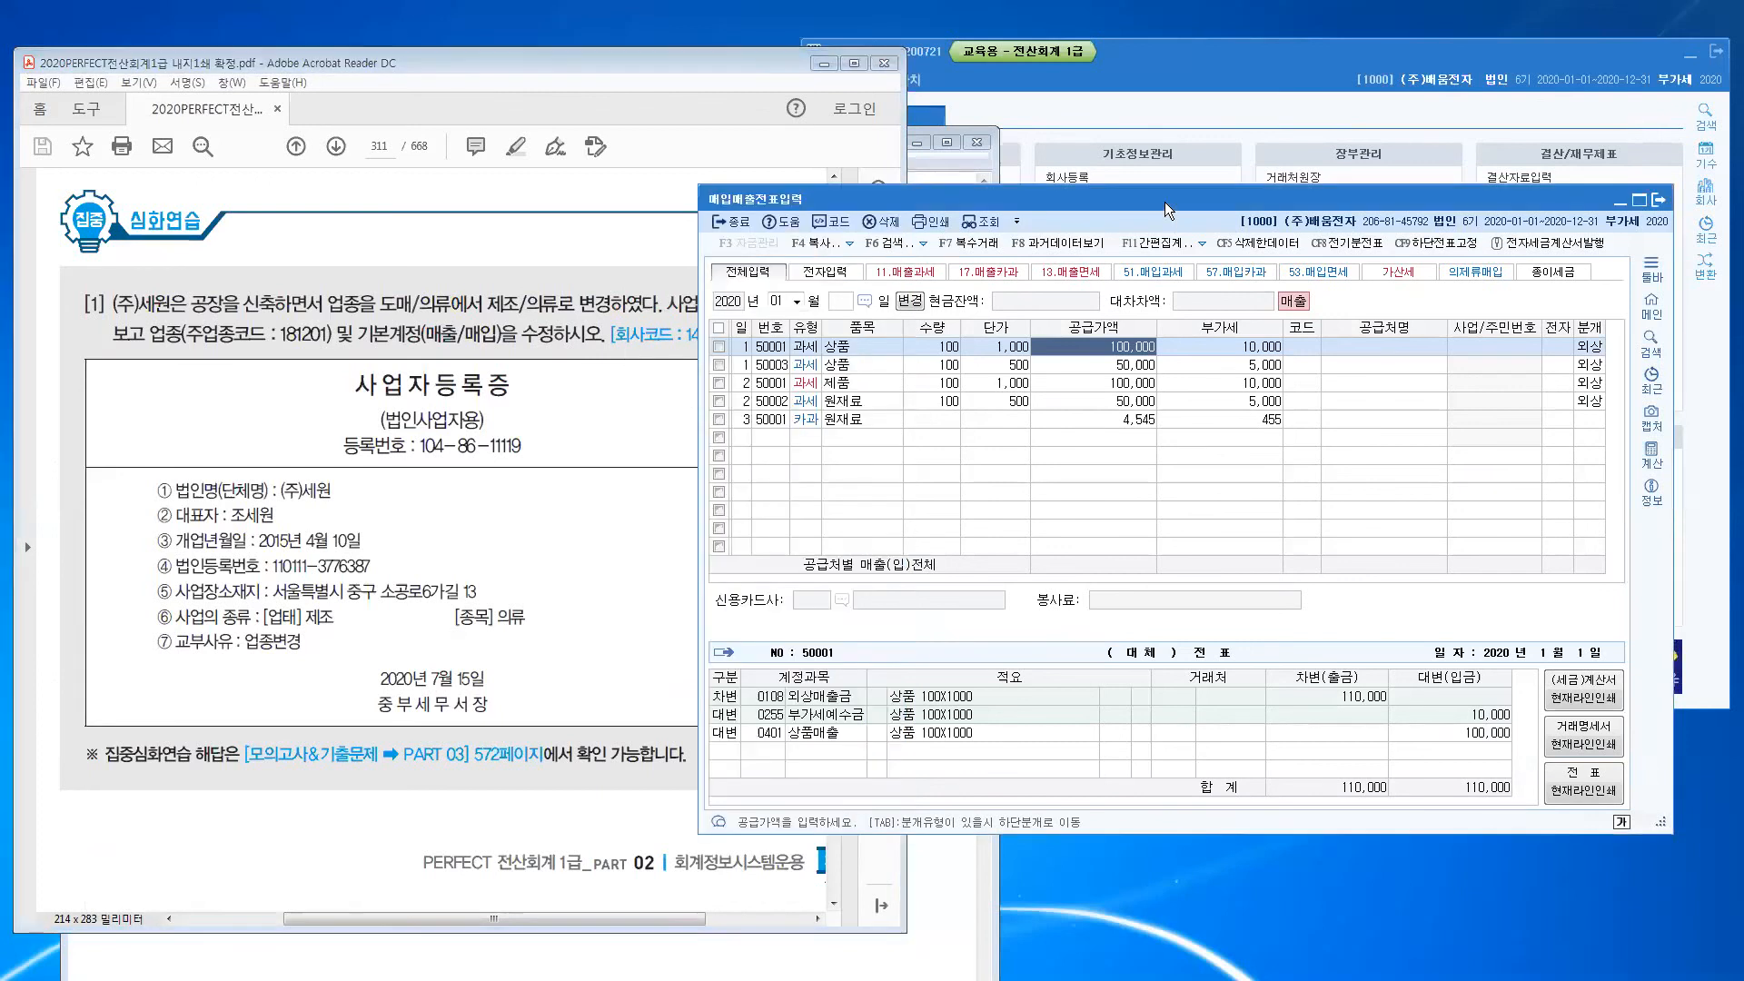
{"action": "left_click", "coordinate": [719, 333]}
{"action": "left_click", "coordinate": [715, 332]}
{"action": "left_click", "coordinate": [715, 332]}
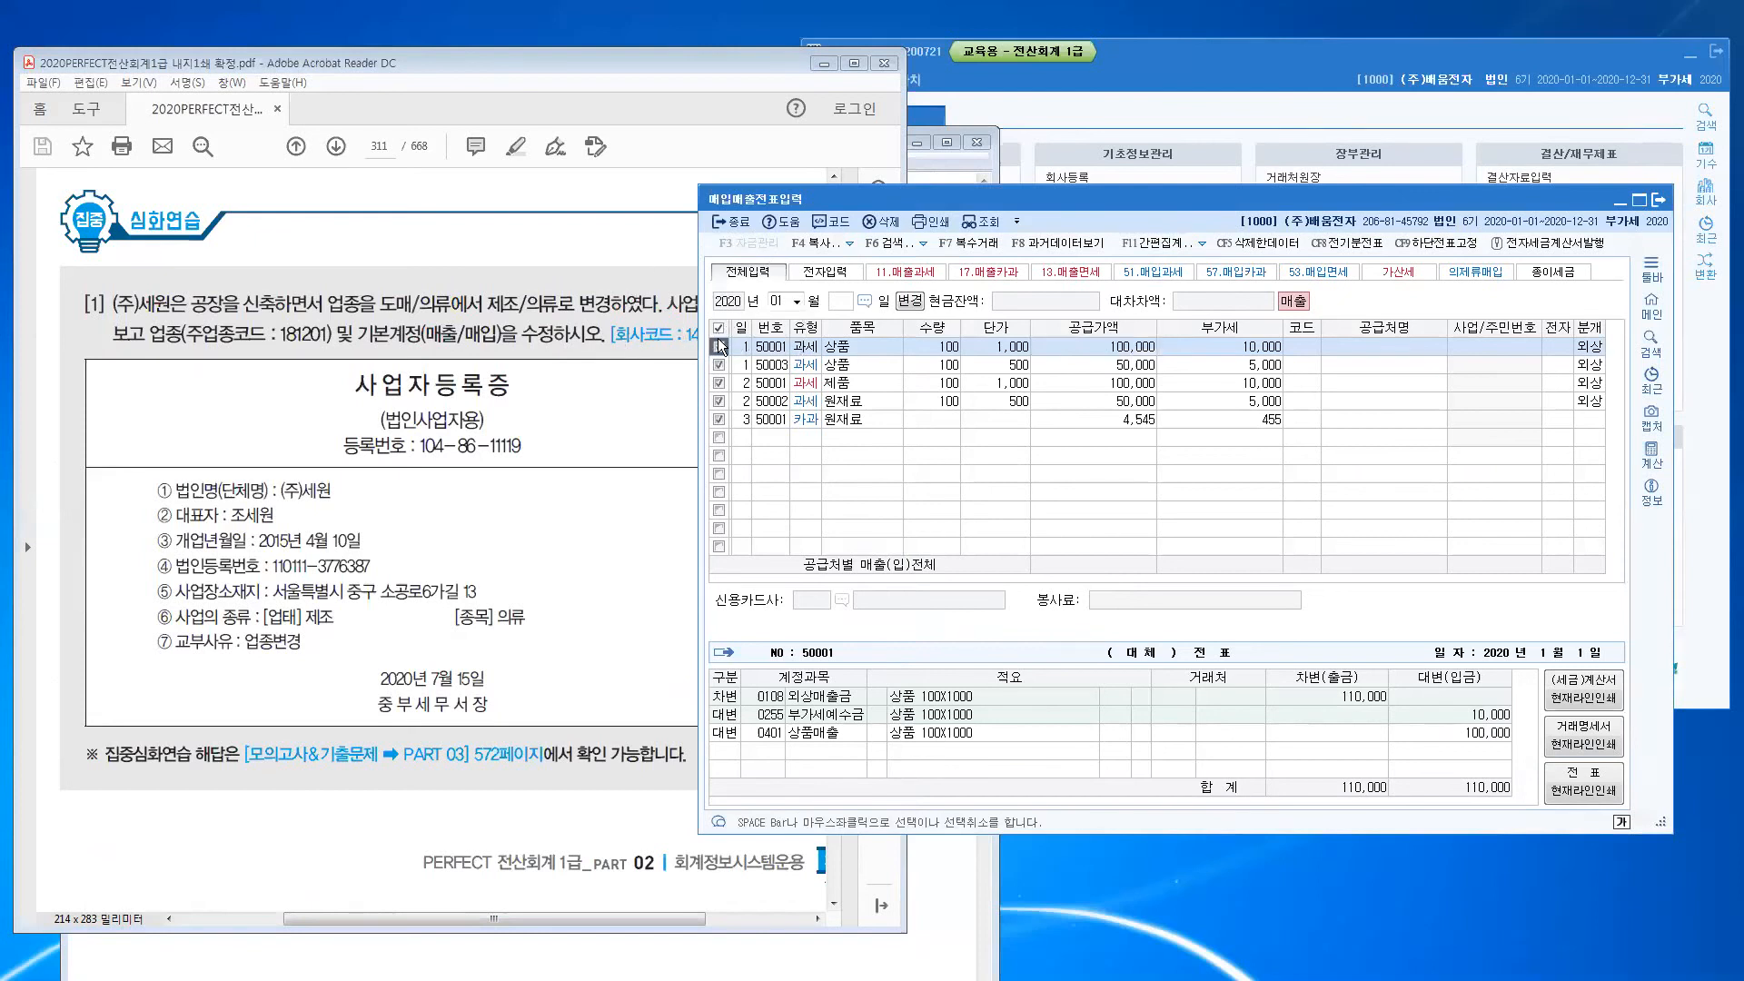
{"action": "left_click", "coordinate": [718, 419]}
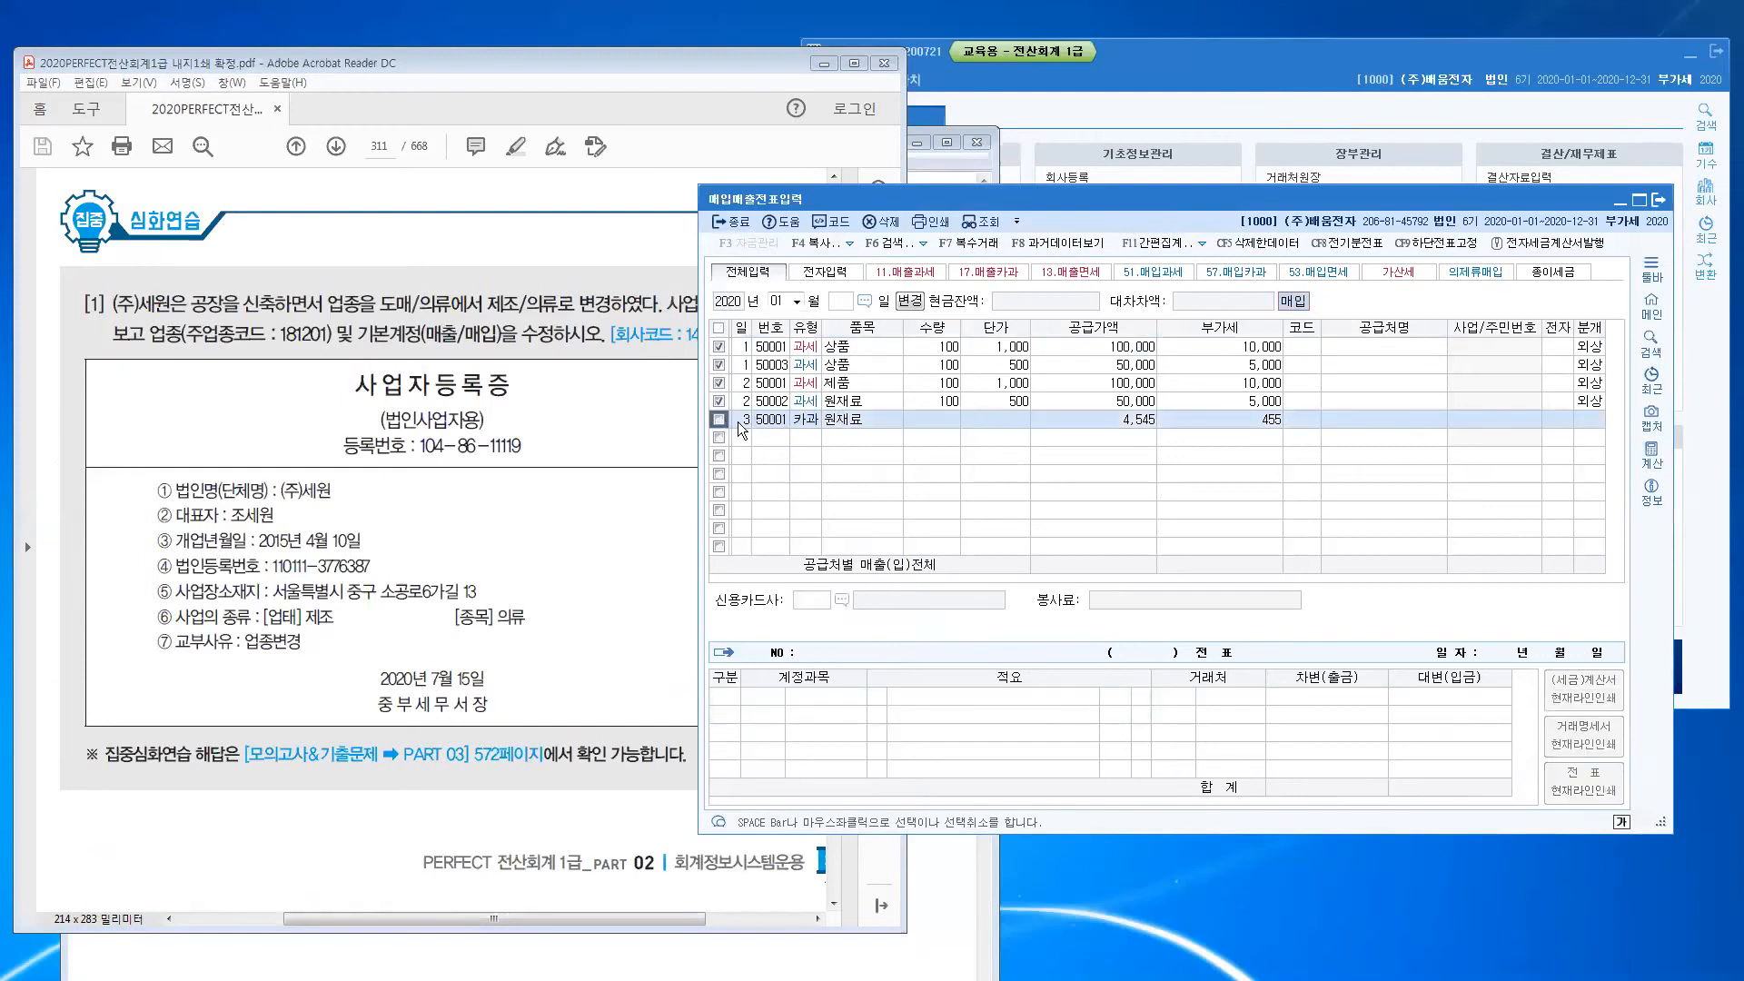
{"action": "left_click", "coordinate": [718, 420]}
{"action": "key", "text": "ctrl"}
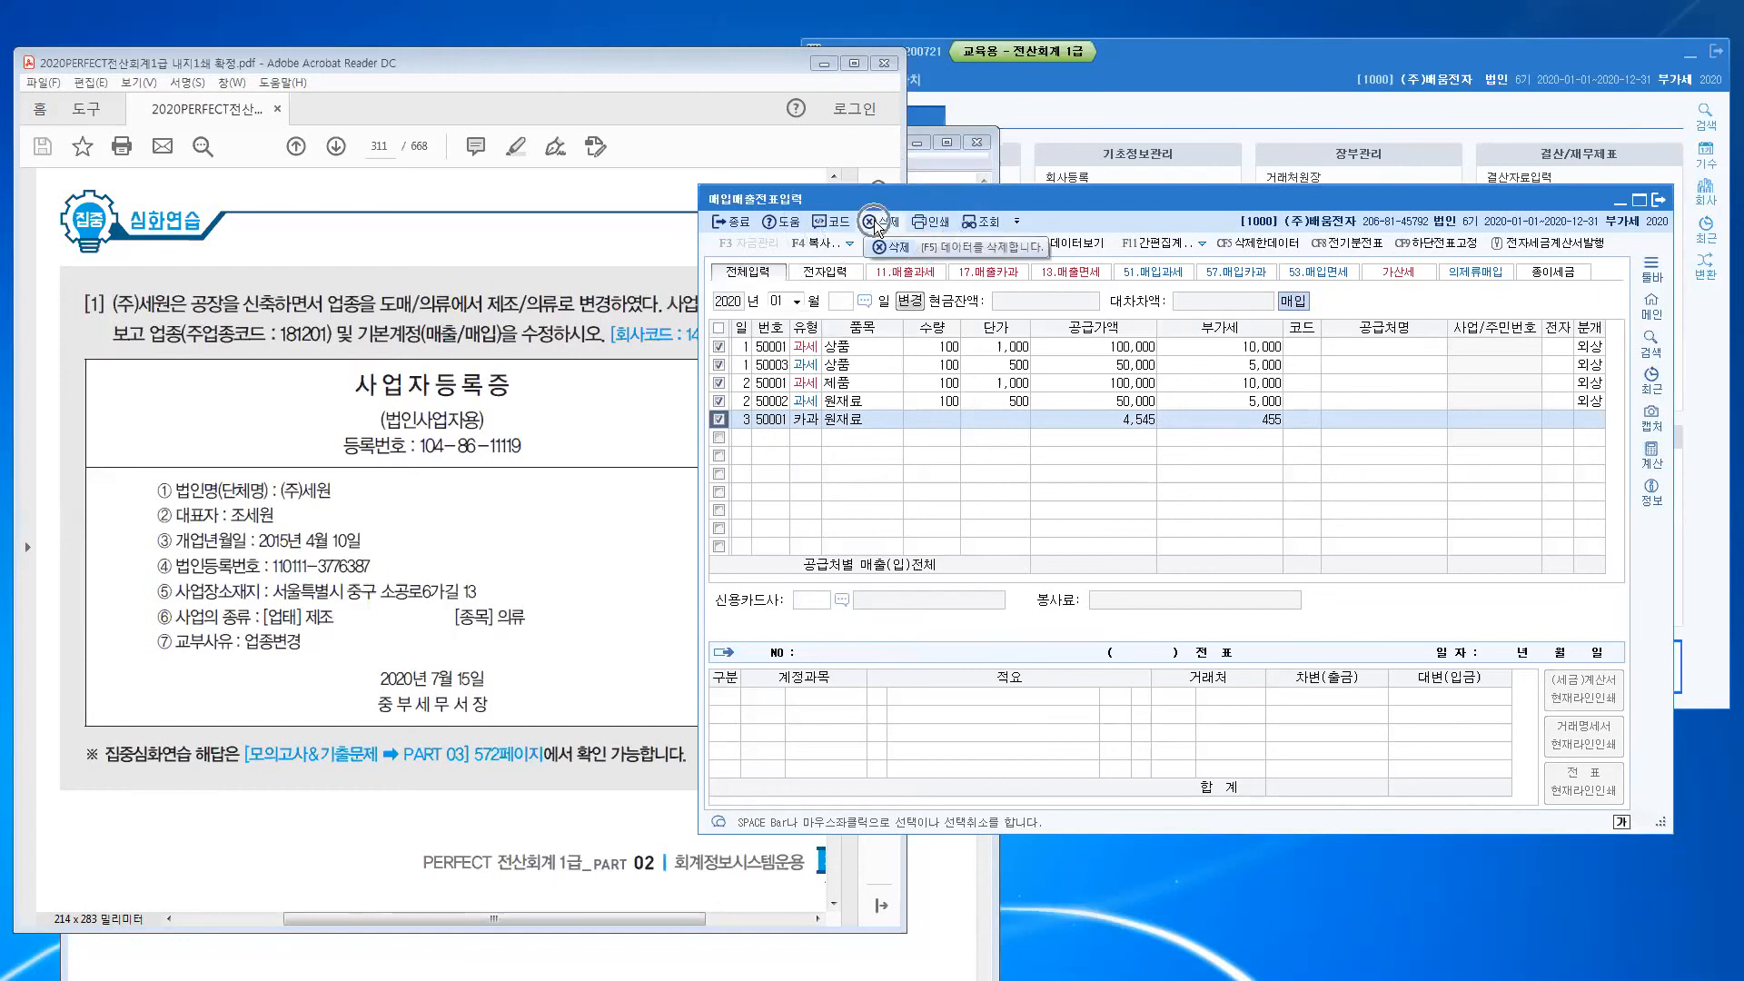
{"action": "left_click", "coordinate": [874, 222]}
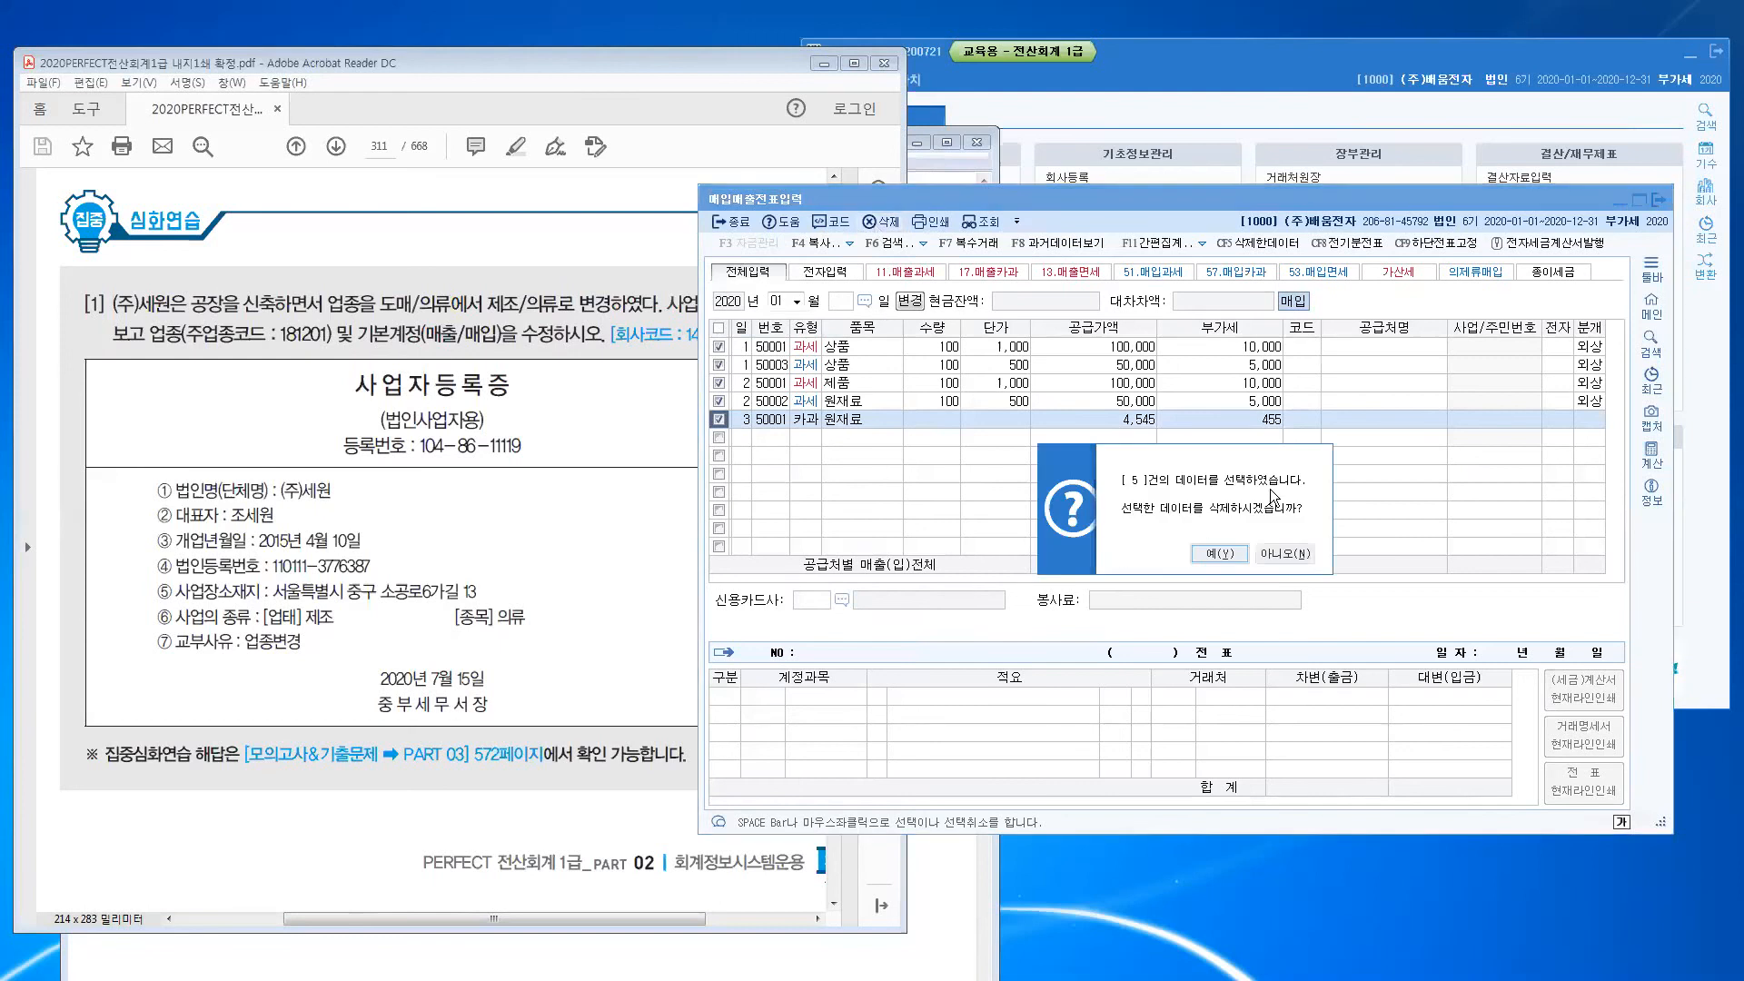
{"action": "left_click", "coordinate": [1228, 550]}
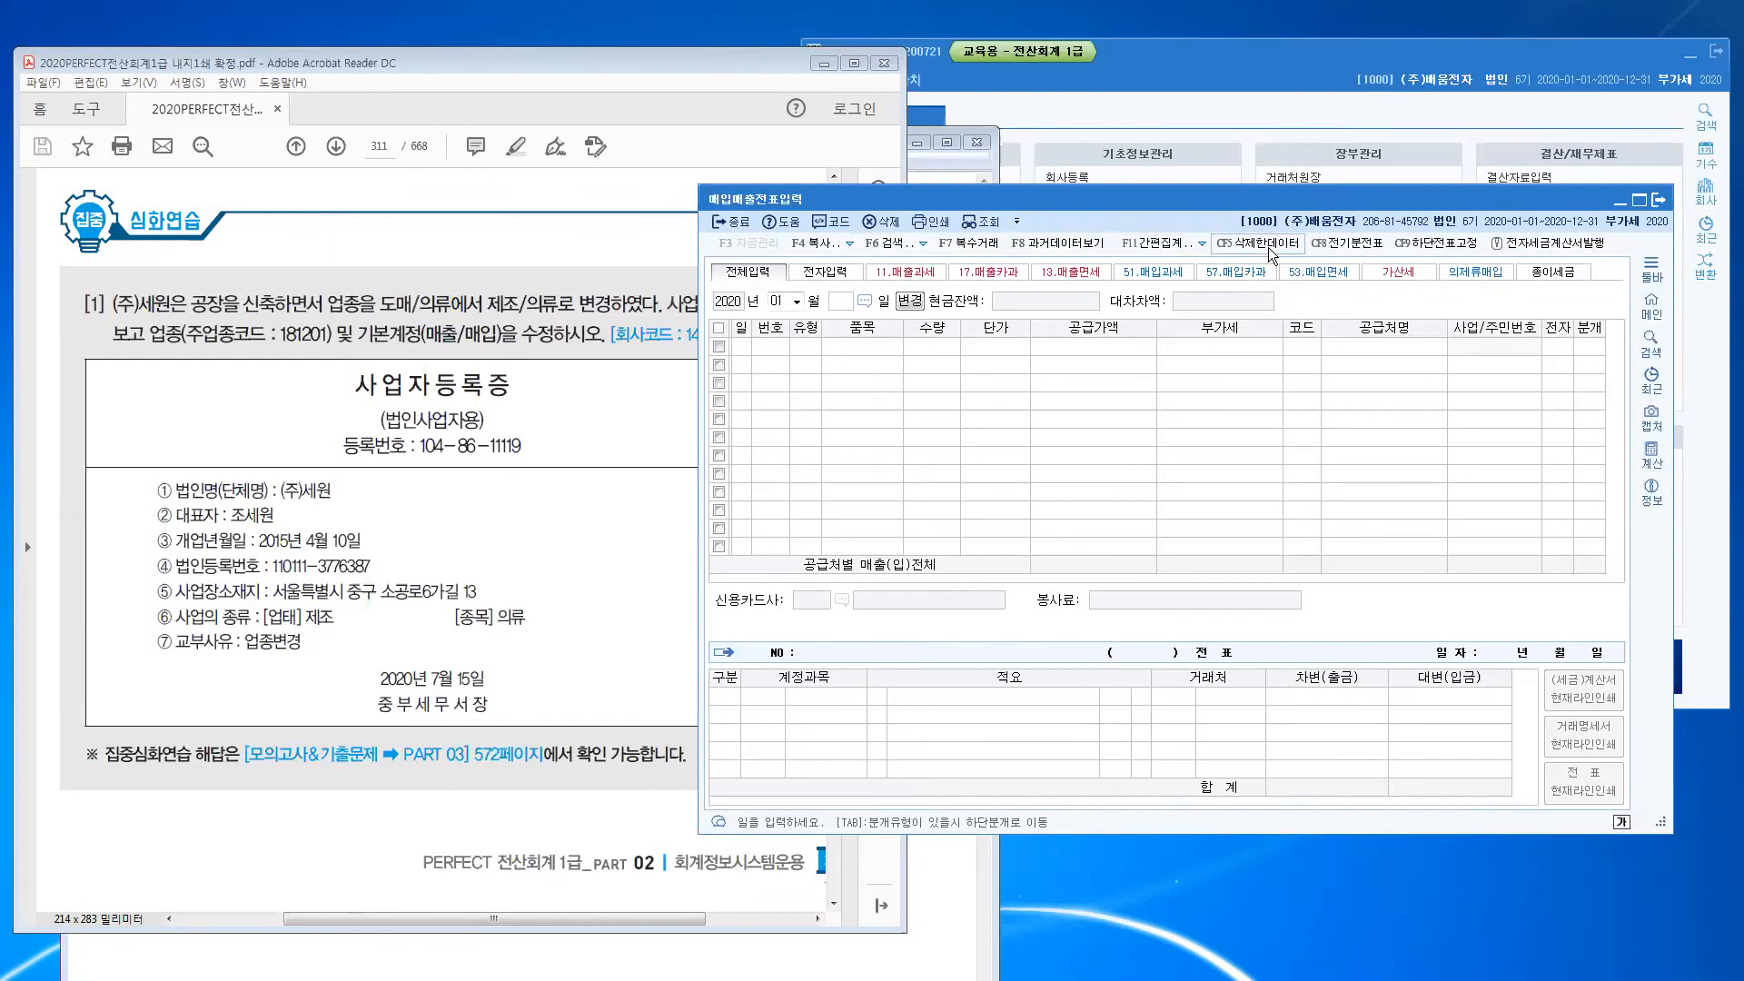
Step: Retrieve the deleted voucher data for January 2020, select all of it and permanently empty the trash (휴지통비우기)
{"action": "left_click", "coordinate": [1268, 246]}
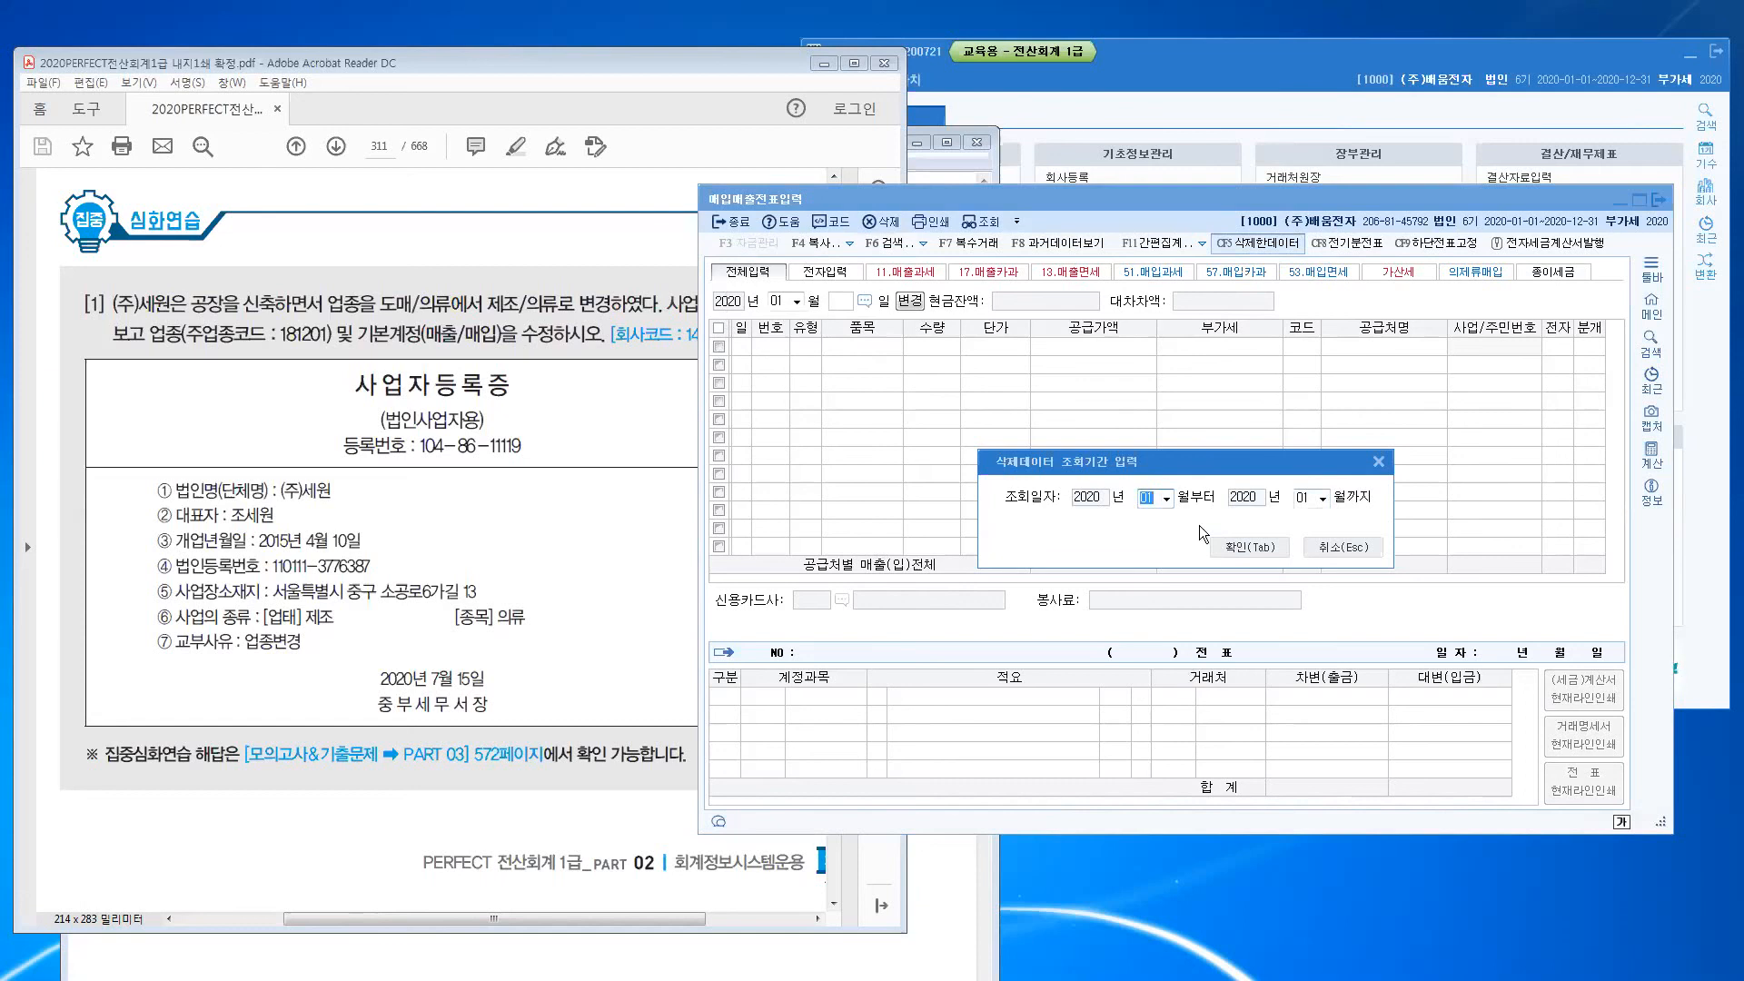
{"action": "left_click", "coordinate": [1252, 547]}
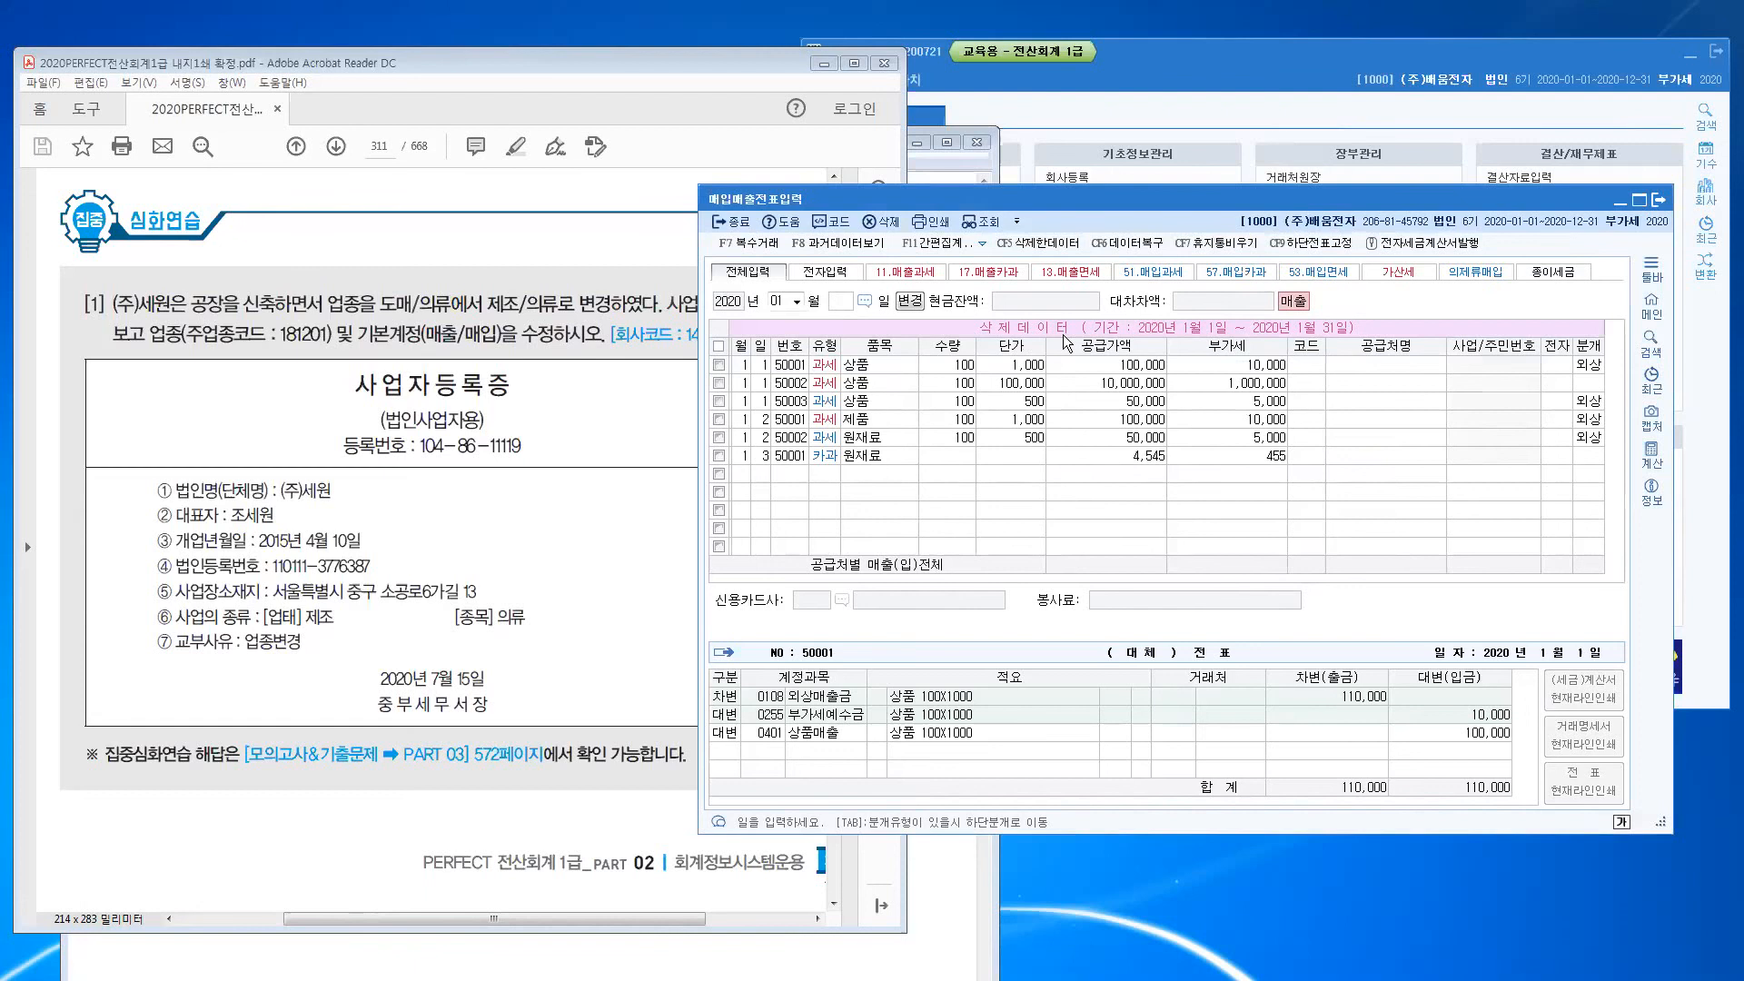
{"action": "left_click", "coordinate": [719, 347]}
{"action": "left_click", "coordinate": [718, 348]}
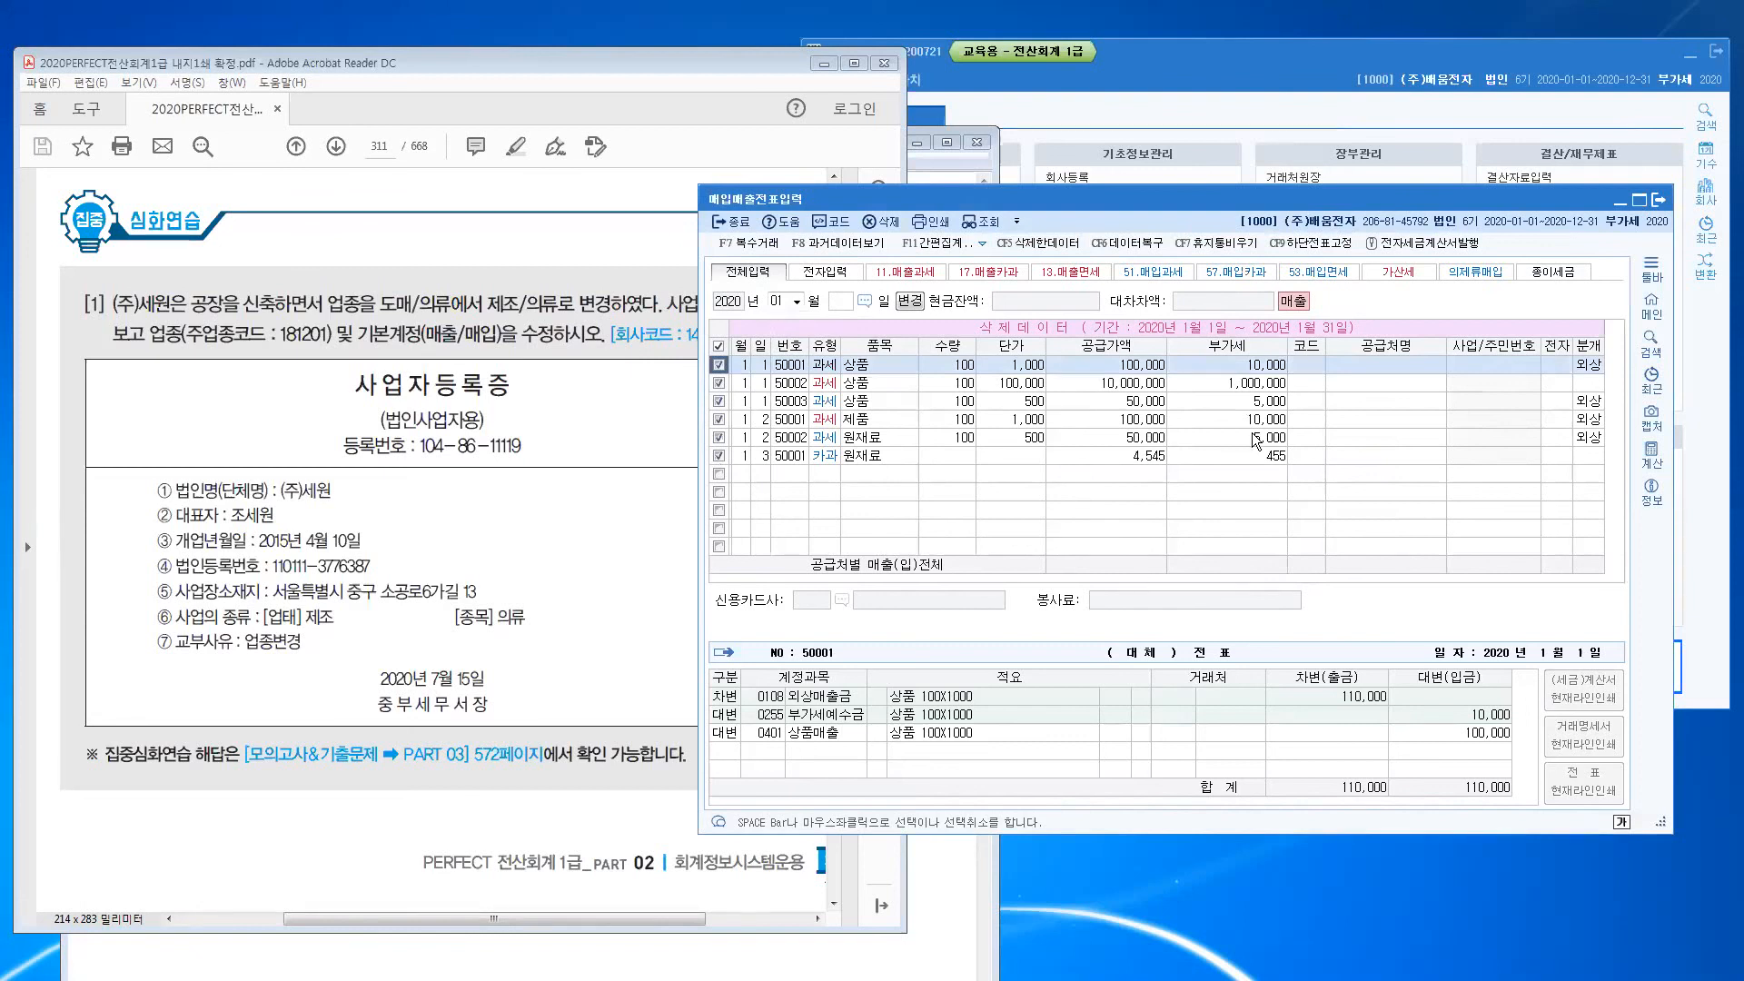
{"action": "left_click", "coordinate": [1219, 243]}
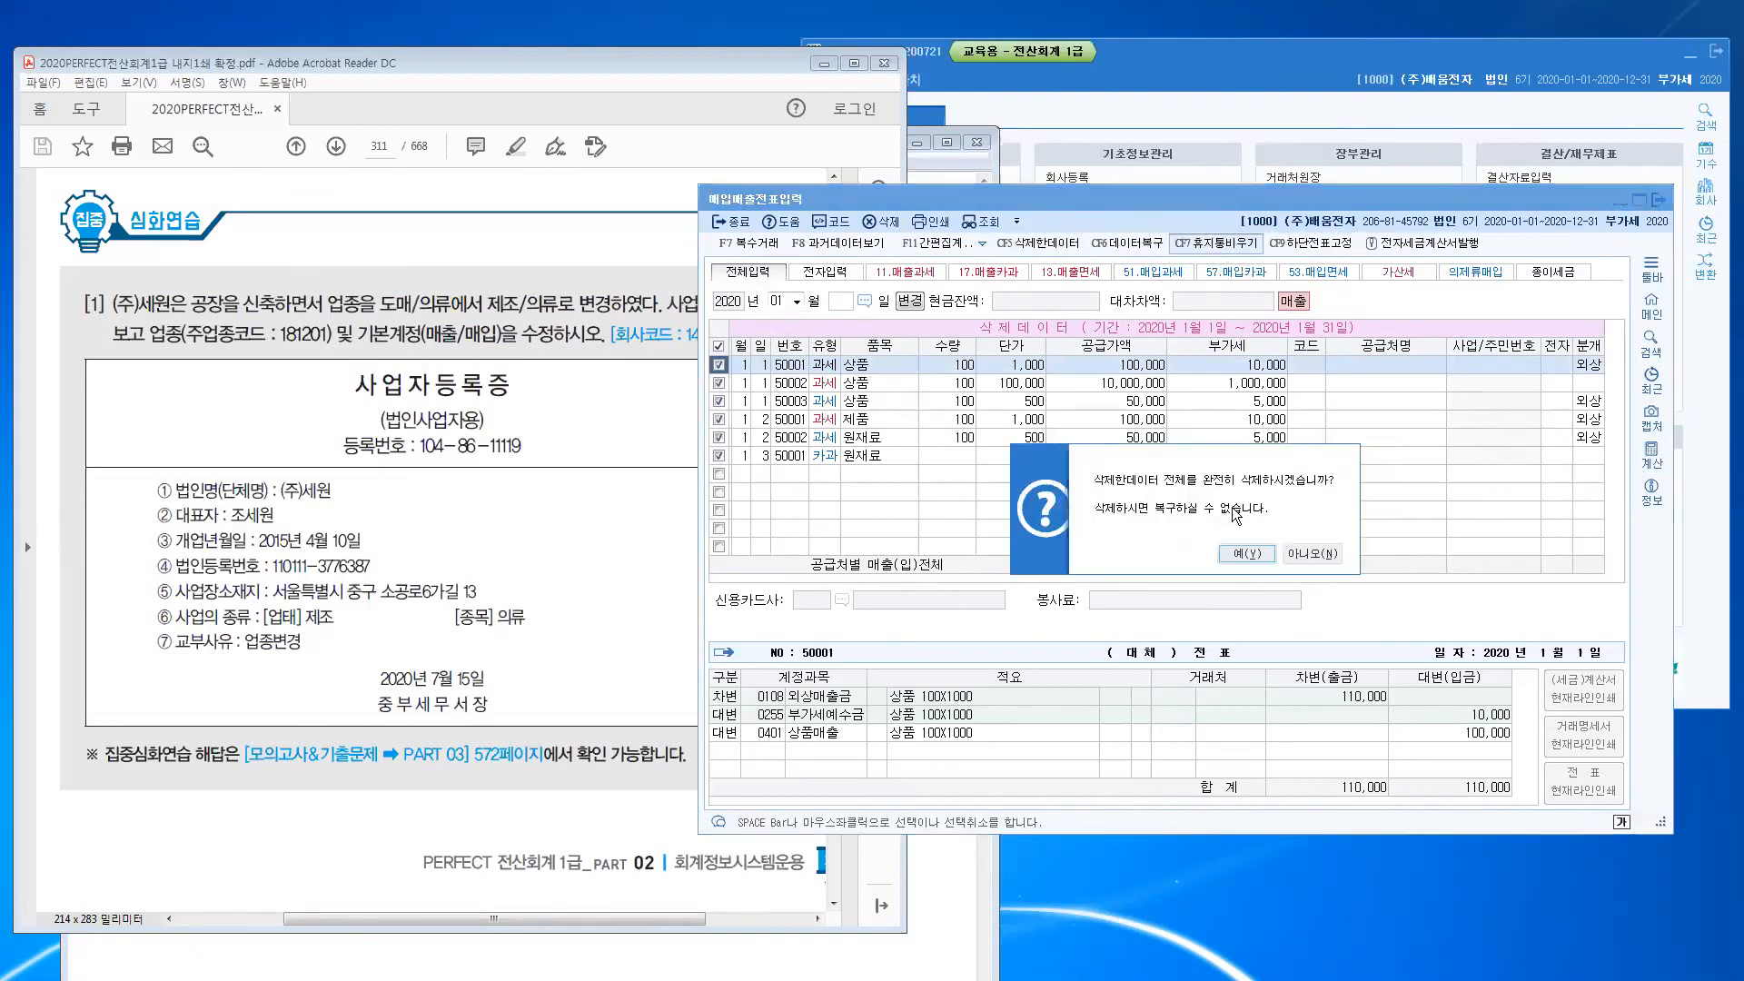
{"action": "left_click", "coordinate": [1249, 554]}
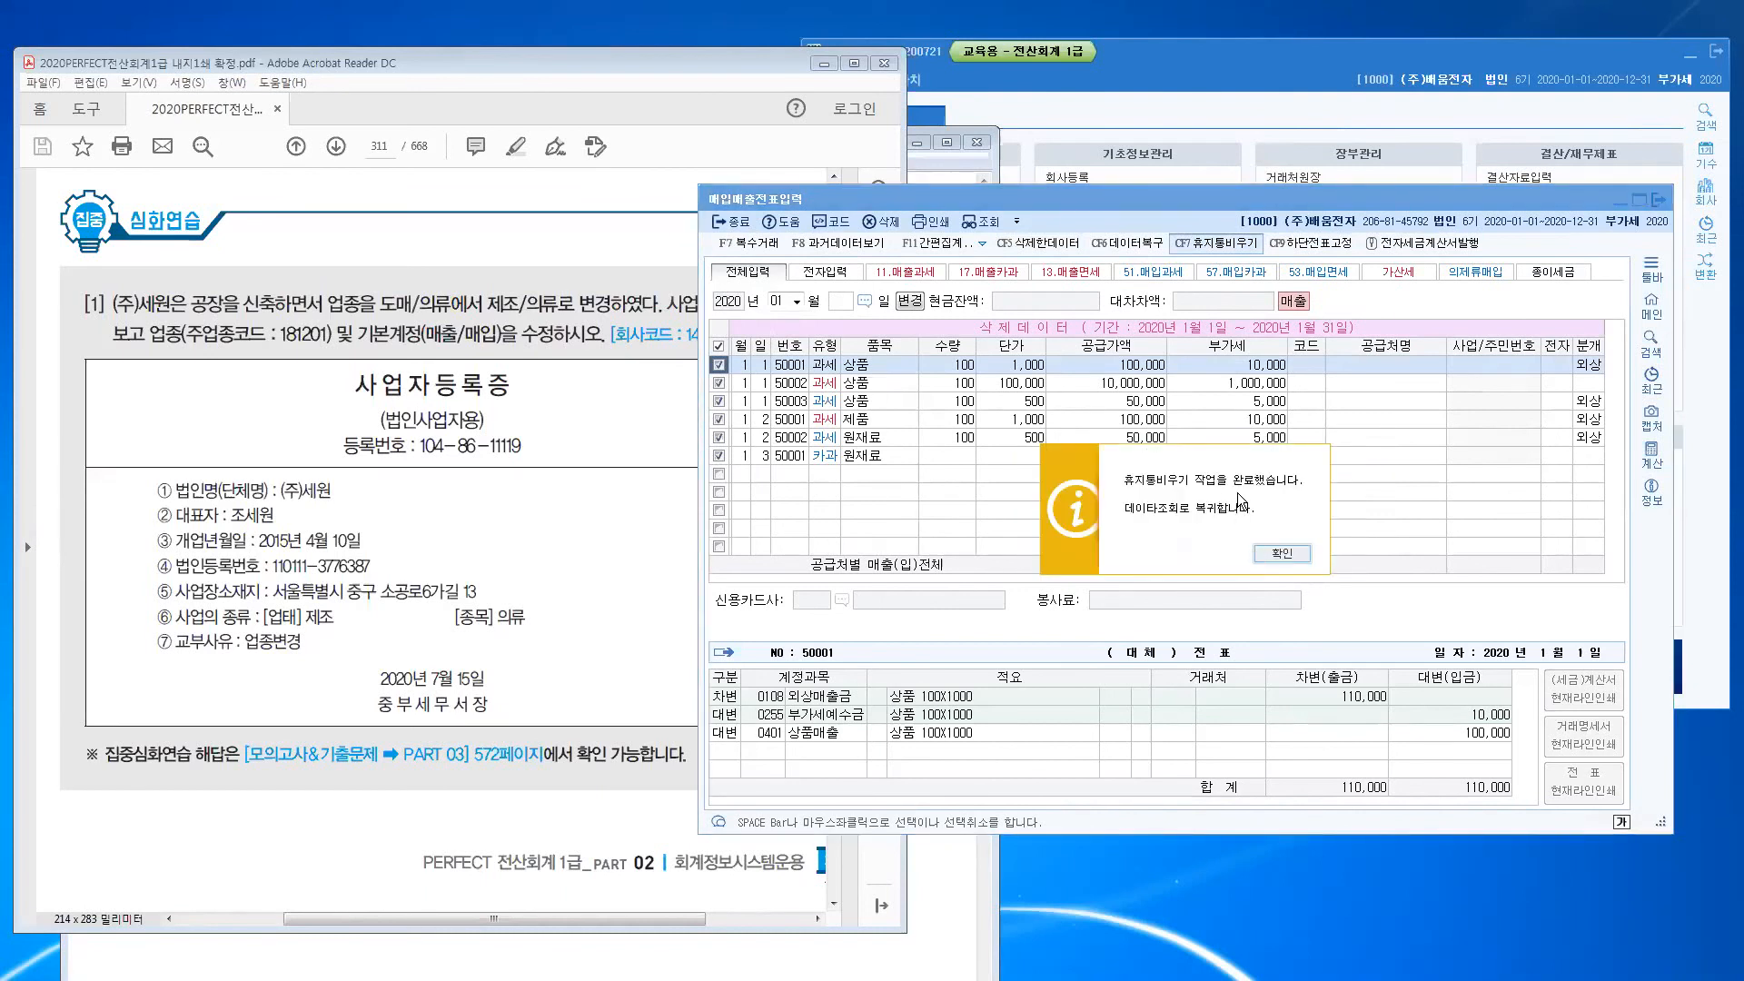
{"action": "left_click", "coordinate": [1281, 556]}
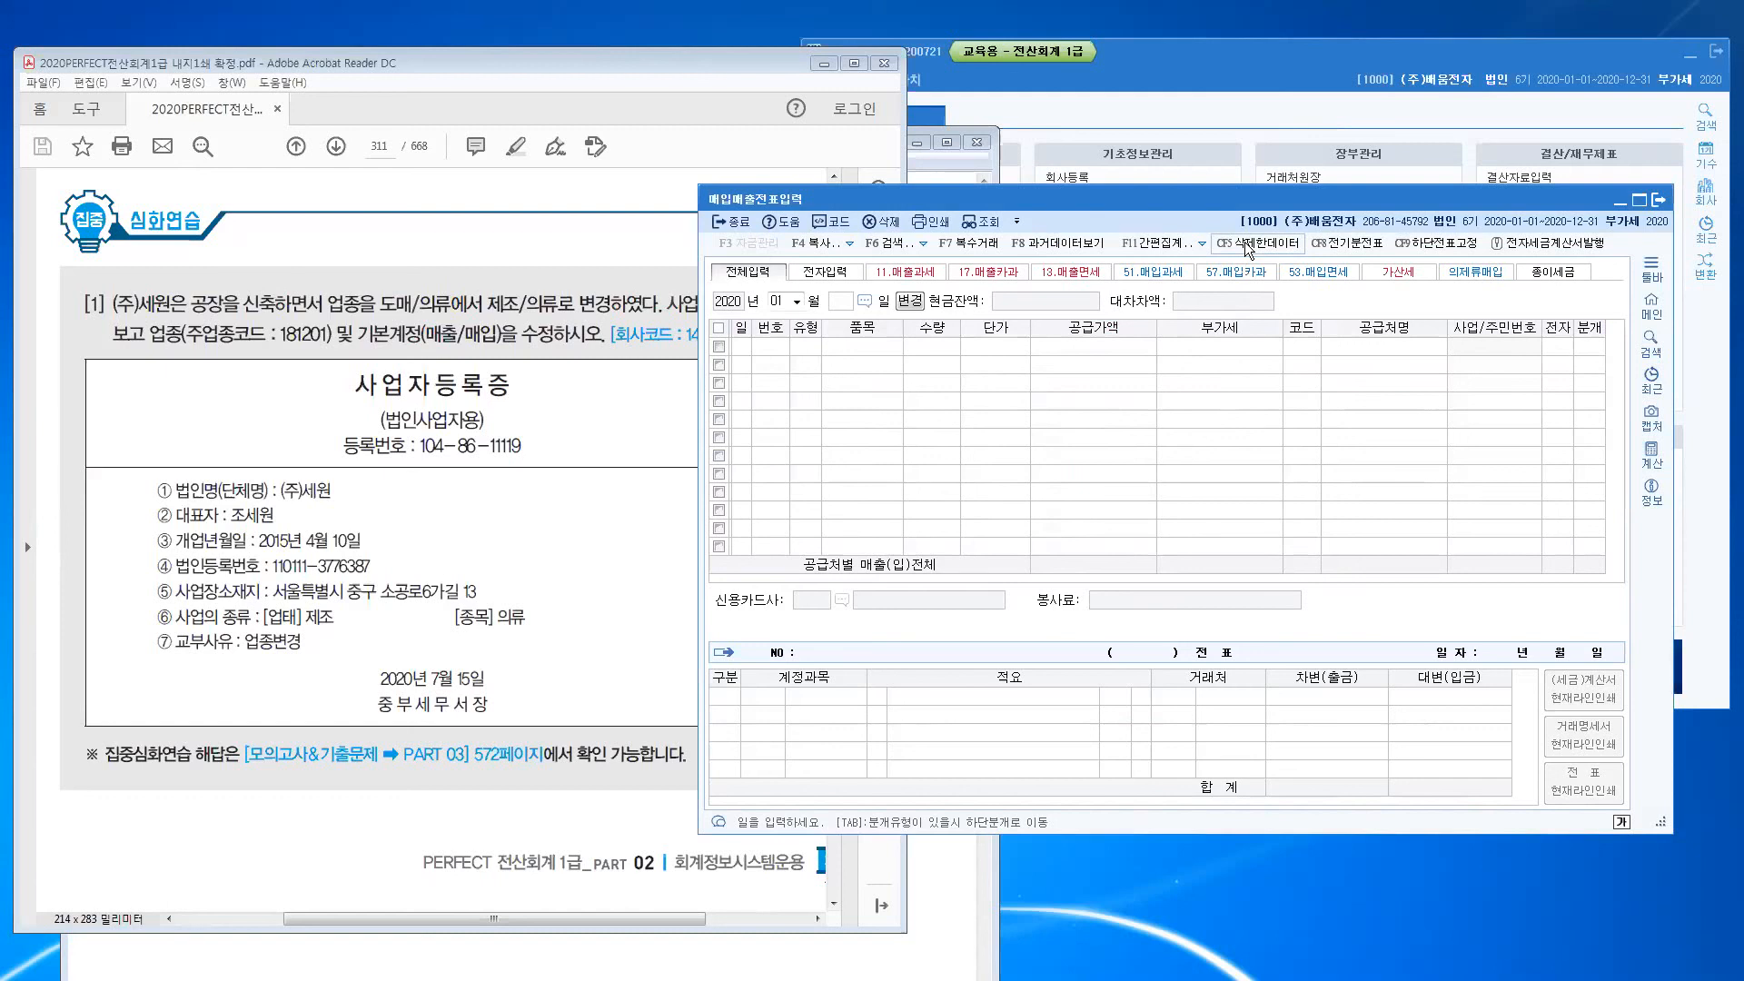
Step: Close 매입매출전표입력 and change the working company to 1400 (주)세원
{"action": "left_click", "coordinate": [732, 222]}
{"action": "left_click", "coordinate": [1186, 50]}
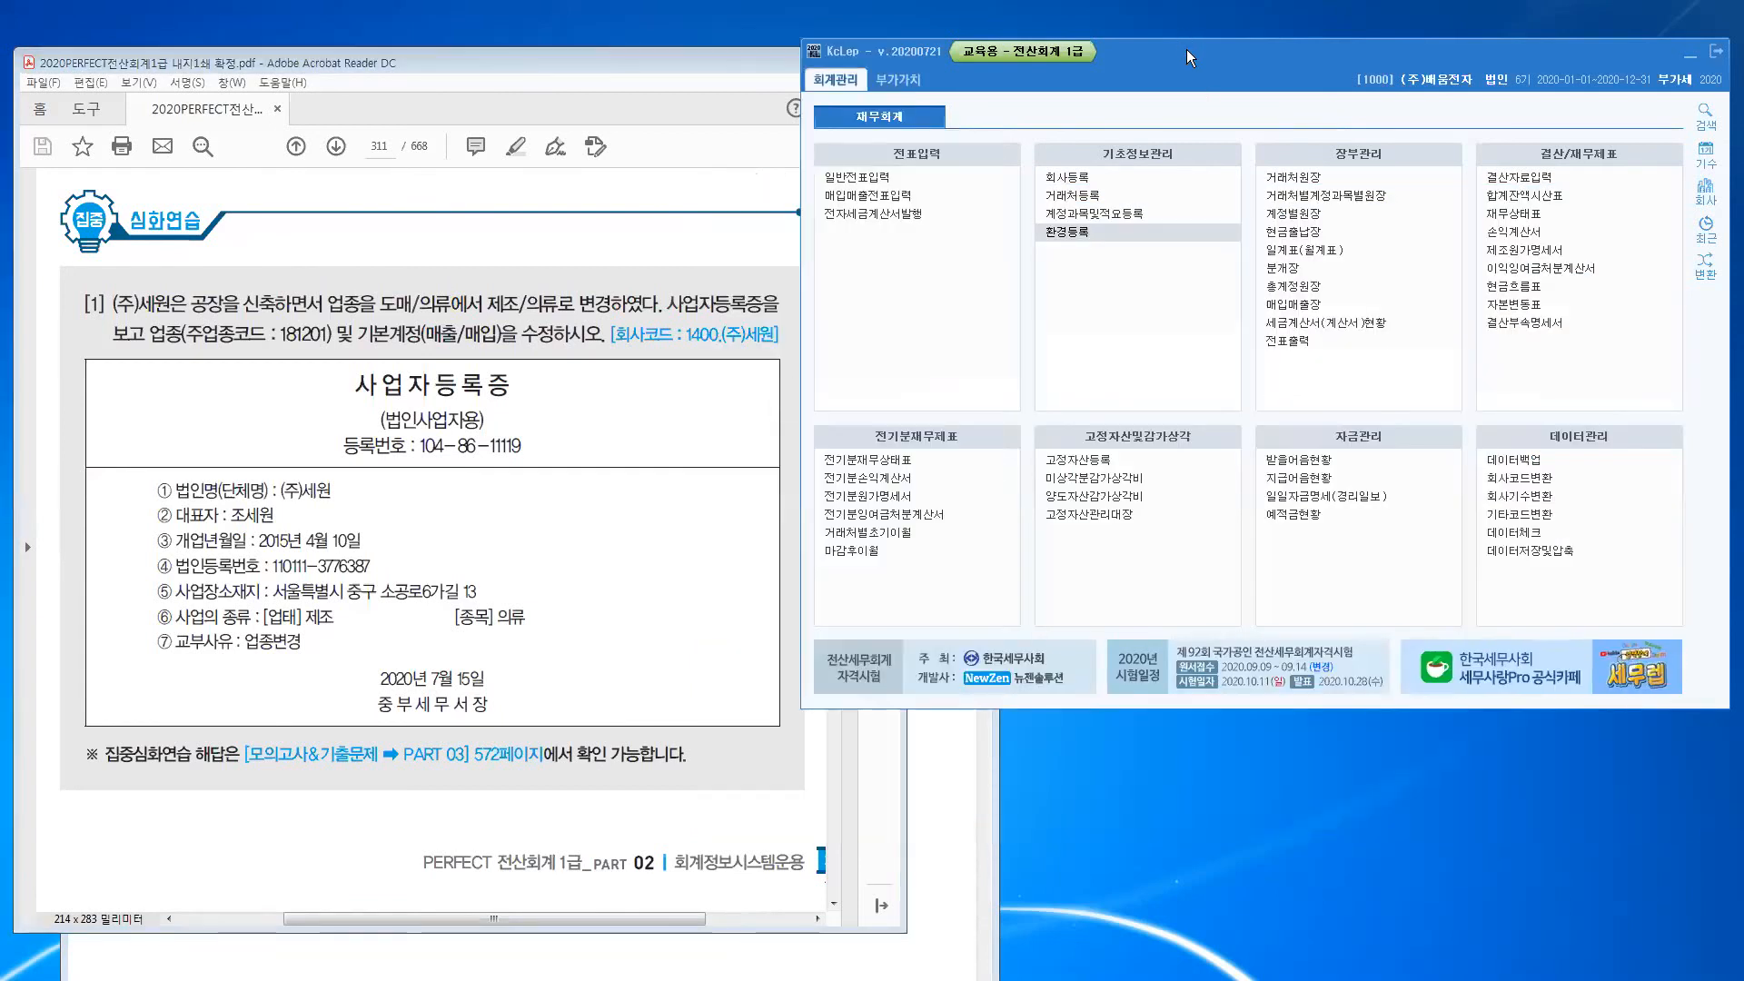
{"action": "left_click", "coordinate": [1704, 195]}
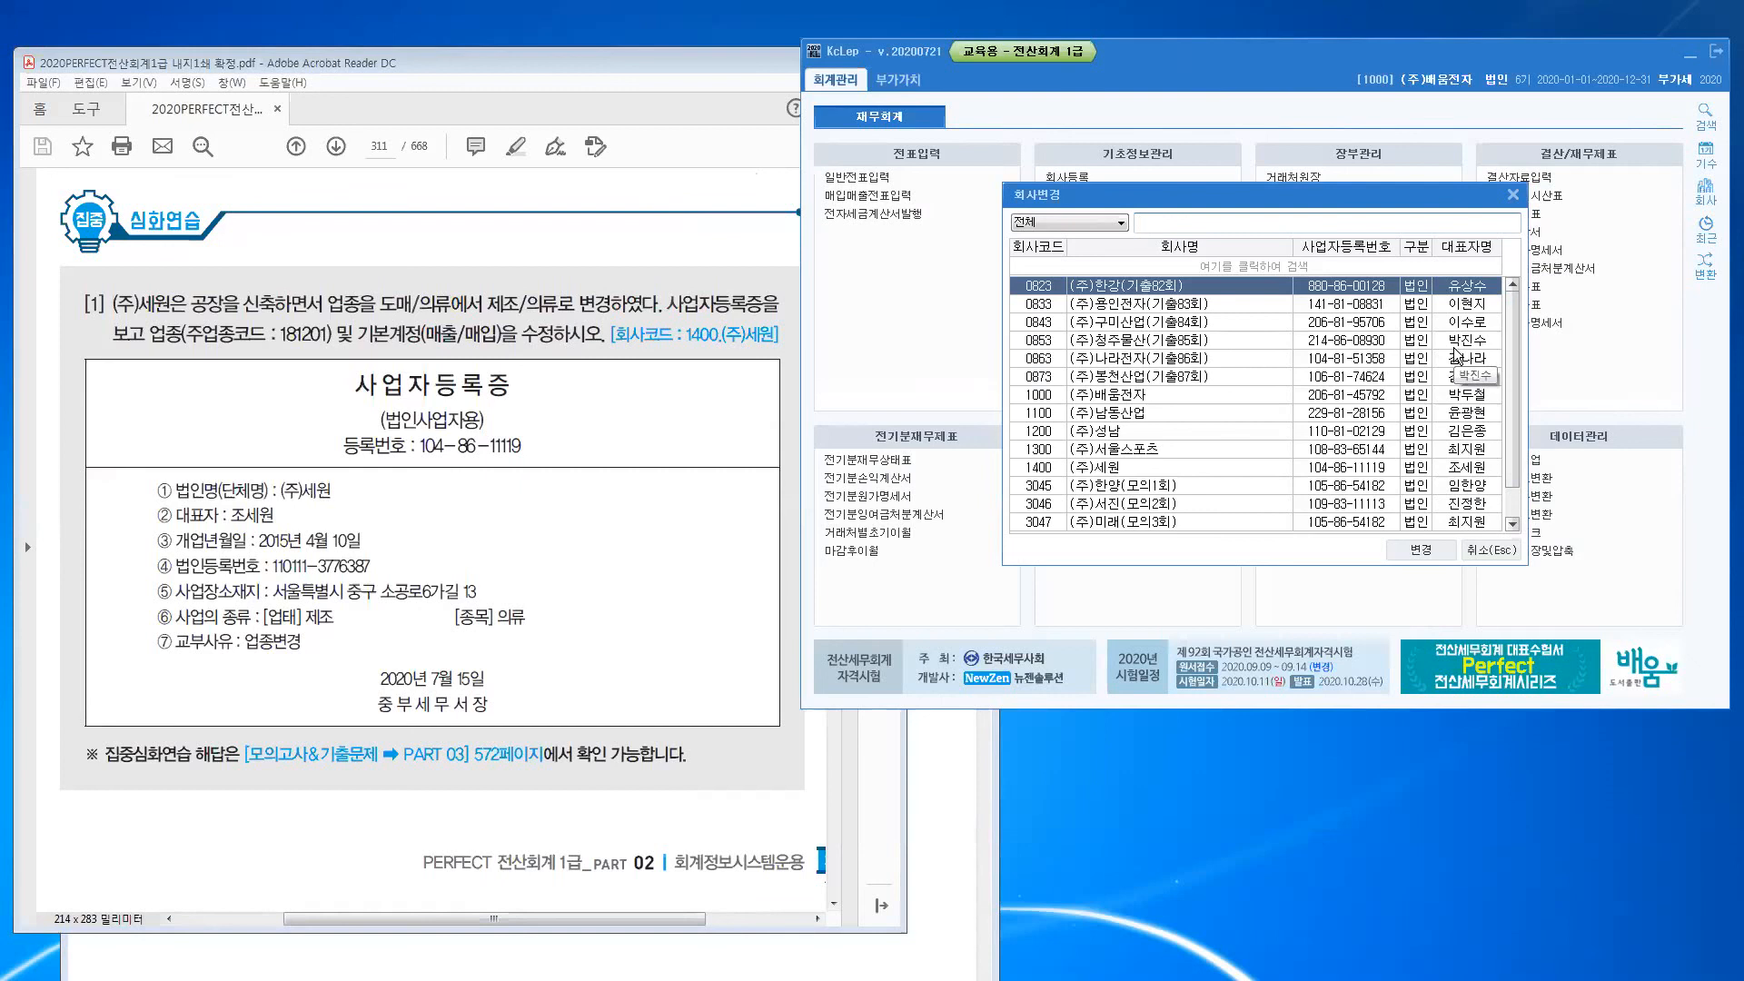
{"action": "type", "text": "1400"}
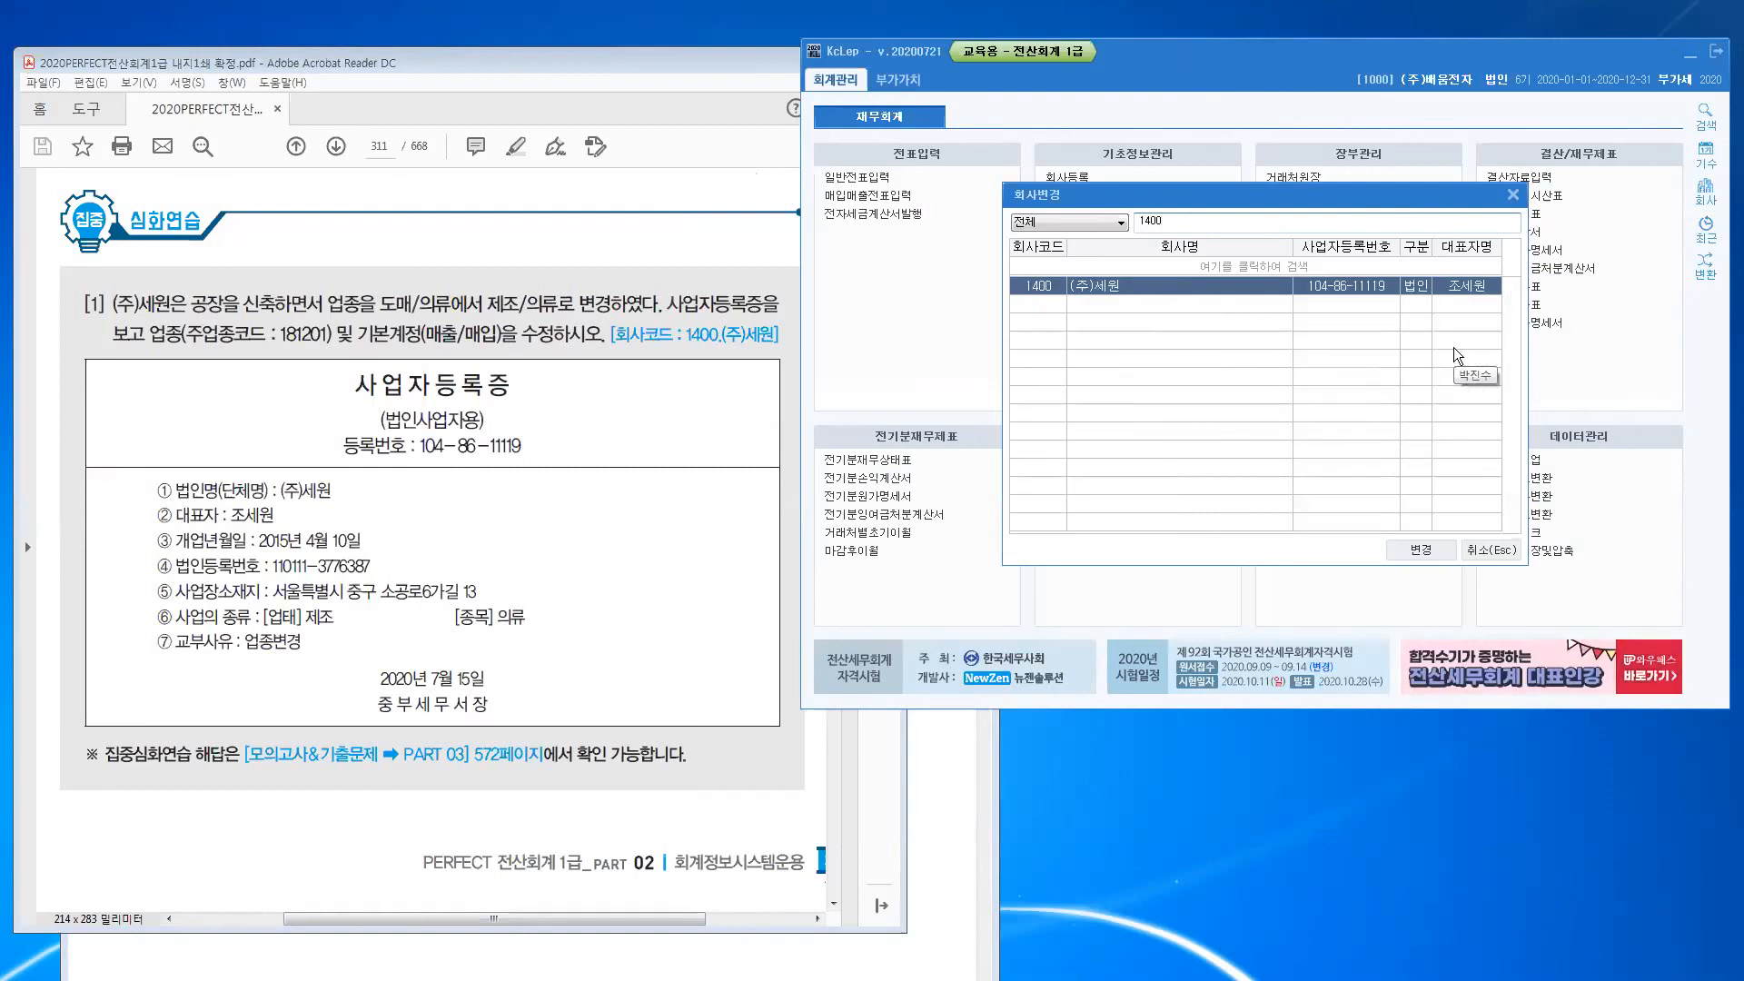
{"action": "key", "text": "Return"}
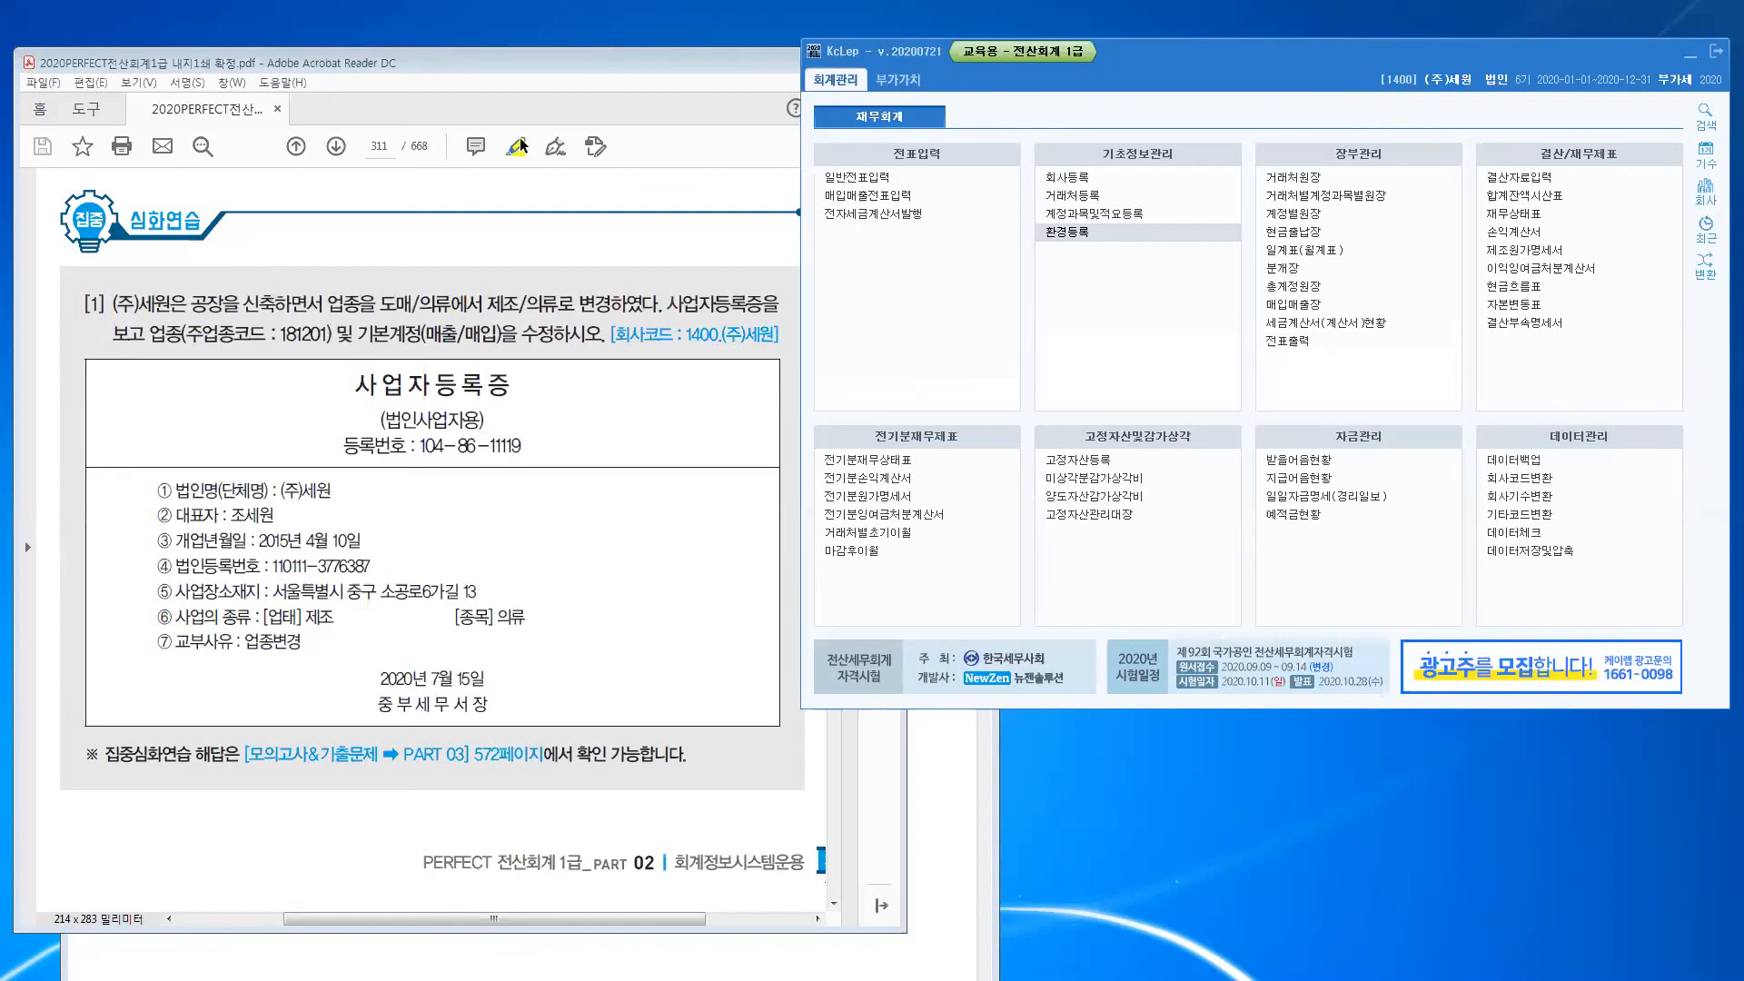
Step: Highlight 도매/의류 and 제조/의류 in the textbook's 심화연습 question
{"action": "left_click", "coordinate": [381, 304]}
{"action": "left_click_drag", "start_coordinate": [379, 304], "coordinate": [558, 305]}
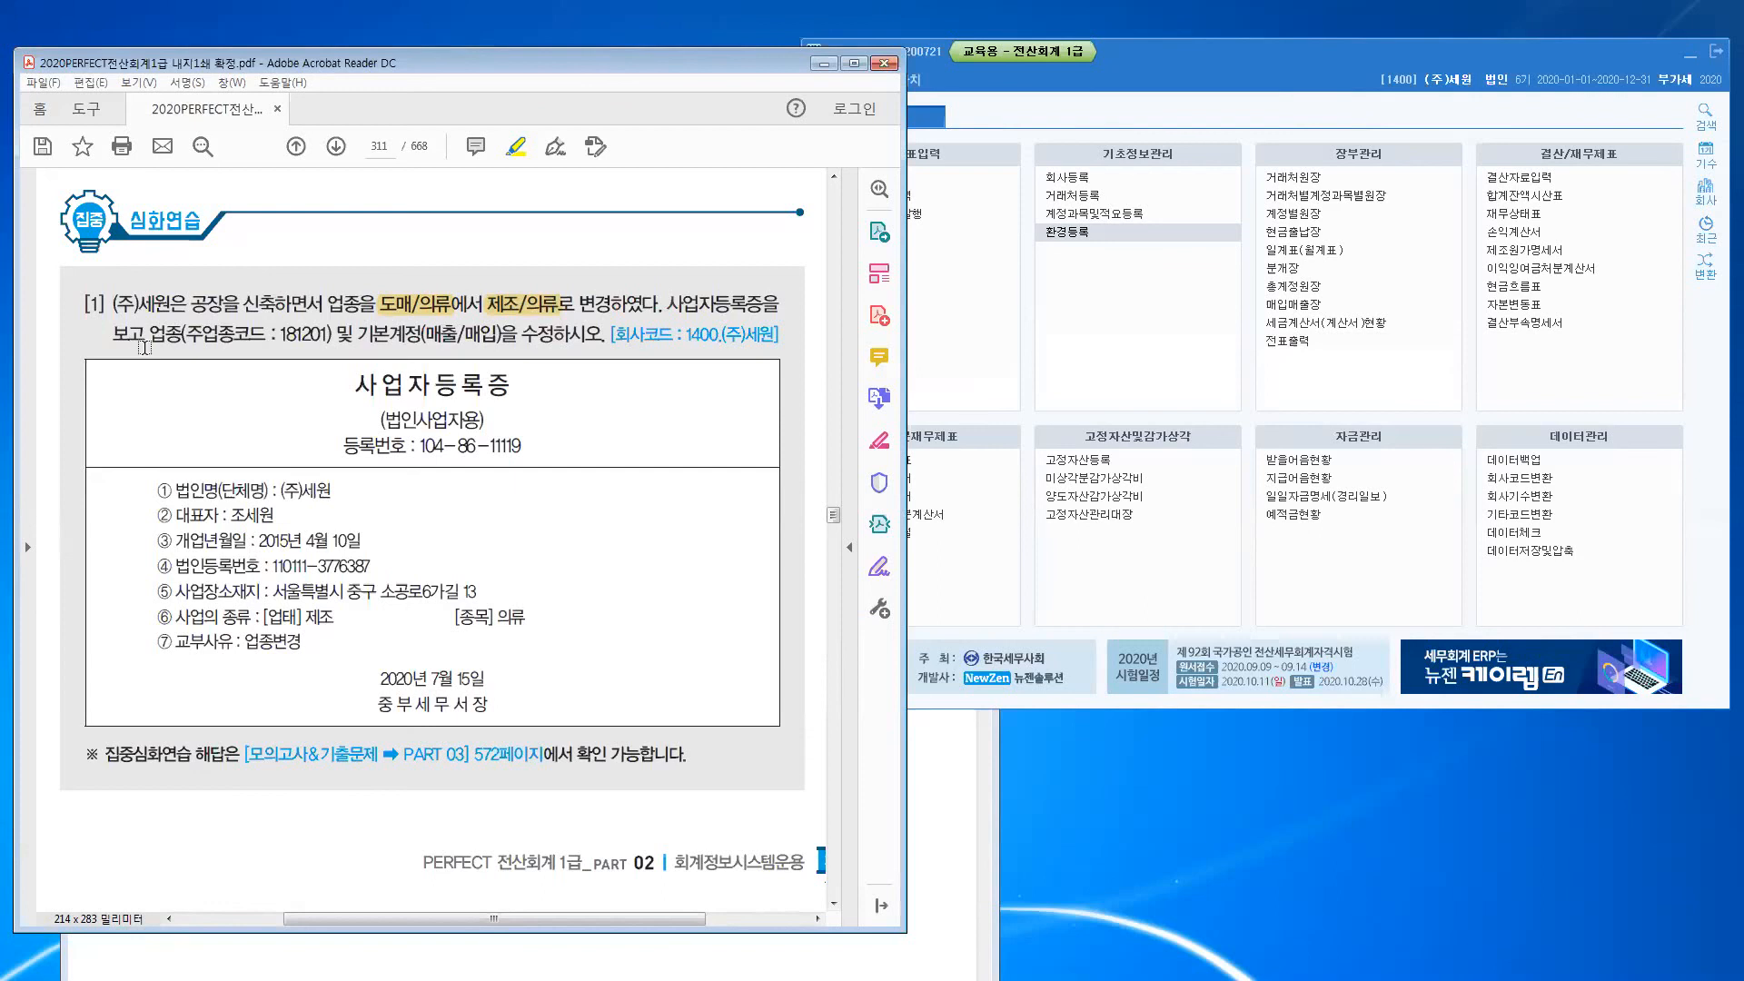
Step: Highlight 업종(주업종코드 : 181201) and 기본계정(매출/매입) in the textbook's 심화연습 question
{"action": "left_click_drag", "start_coordinate": [150, 335], "coordinate": [329, 335]}
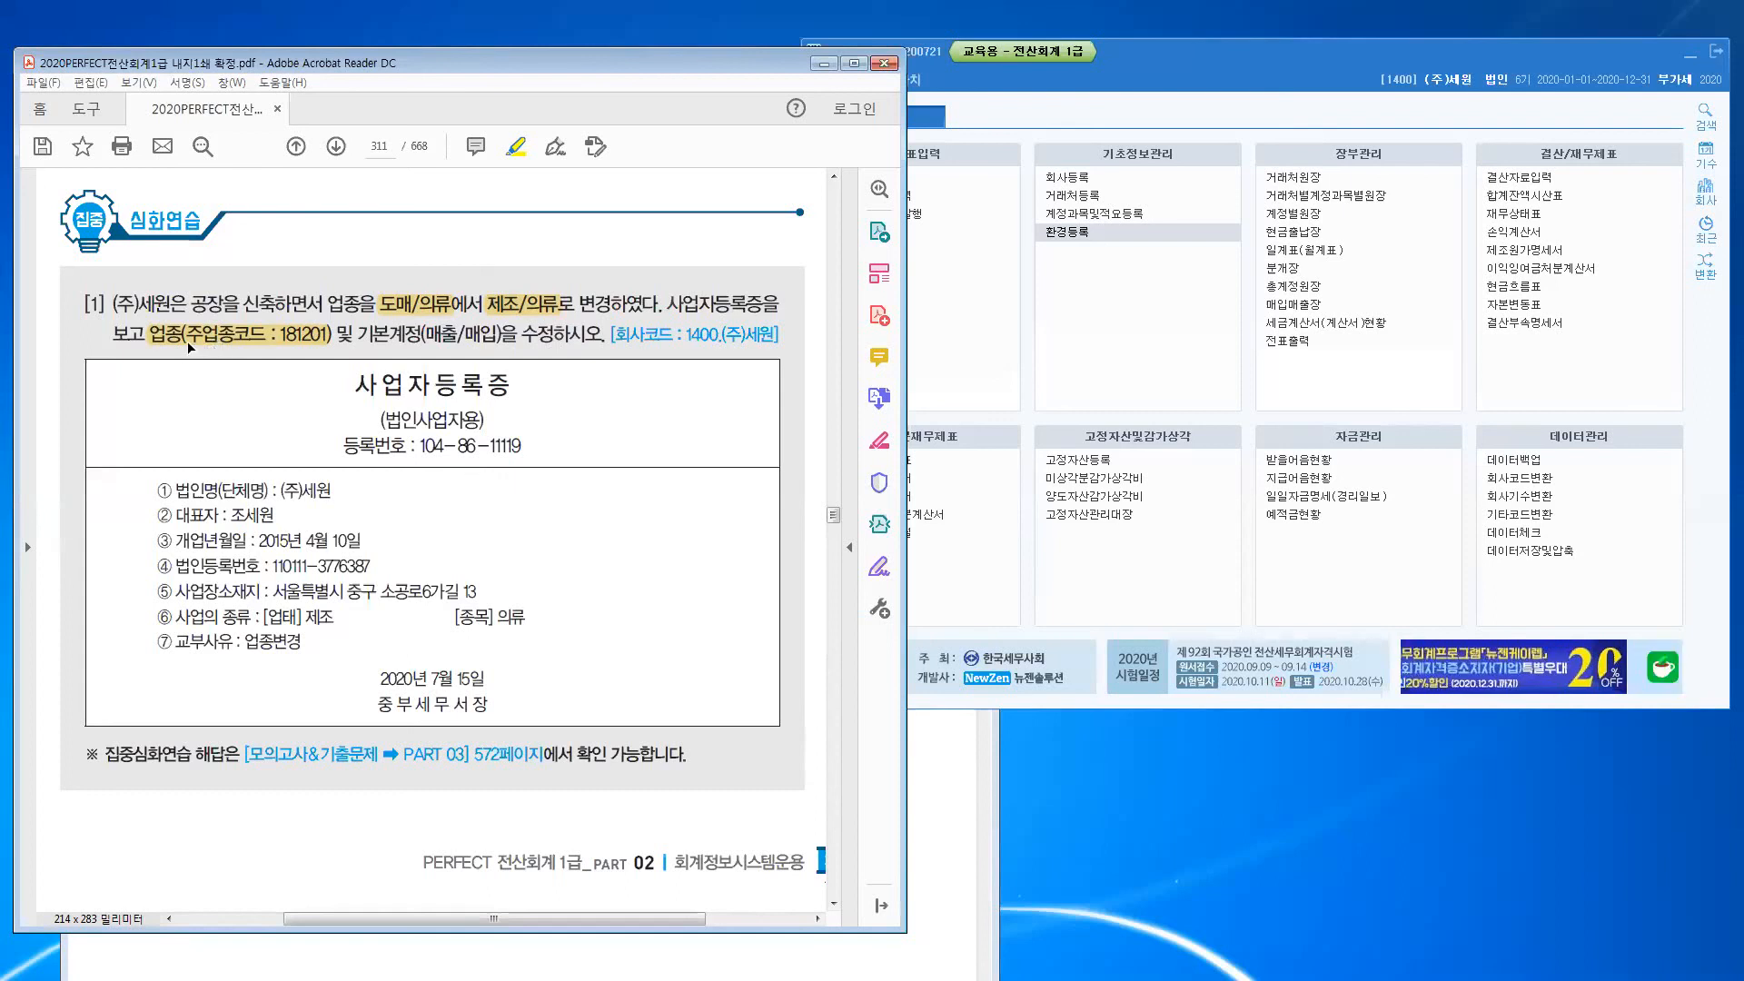
{"action": "left_click_drag", "start_coordinate": [357, 333], "coordinate": [508, 335]}
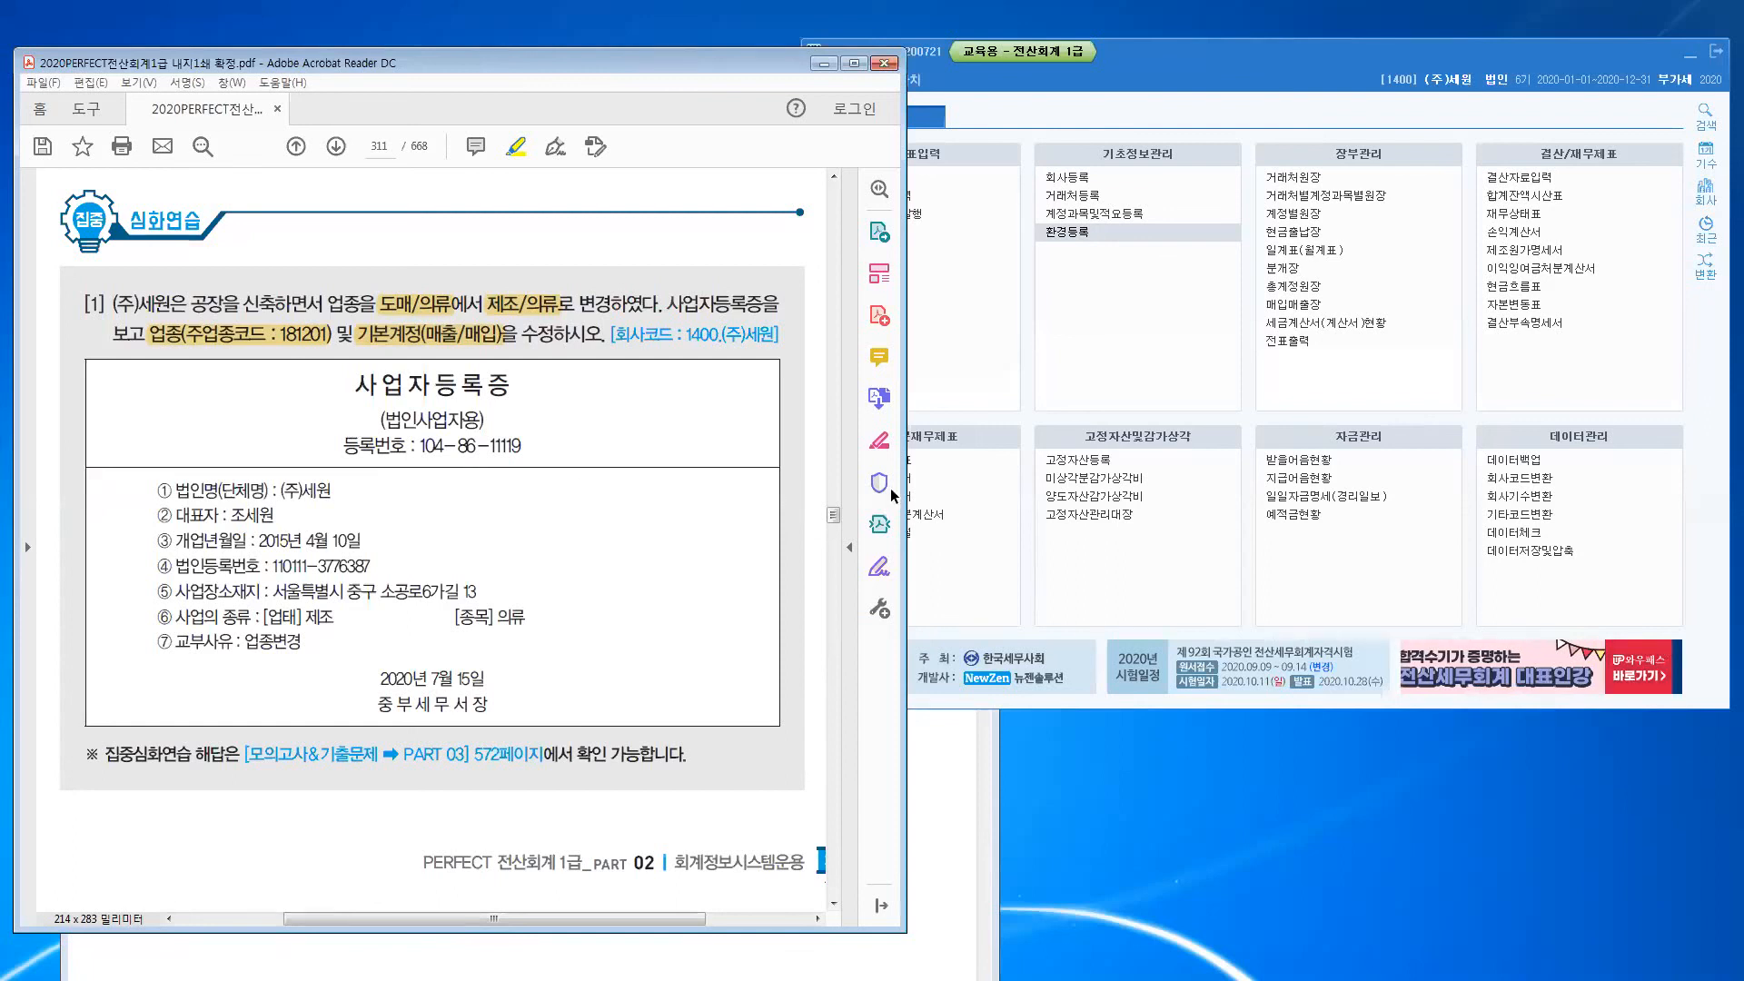
Step: Switch to KcLep, open 회사등록 for (주)세원 beside the textbook, and set 업태 to 제조, keeping 종목 의류
{"action": "left_click", "coordinate": [1155, 78]}
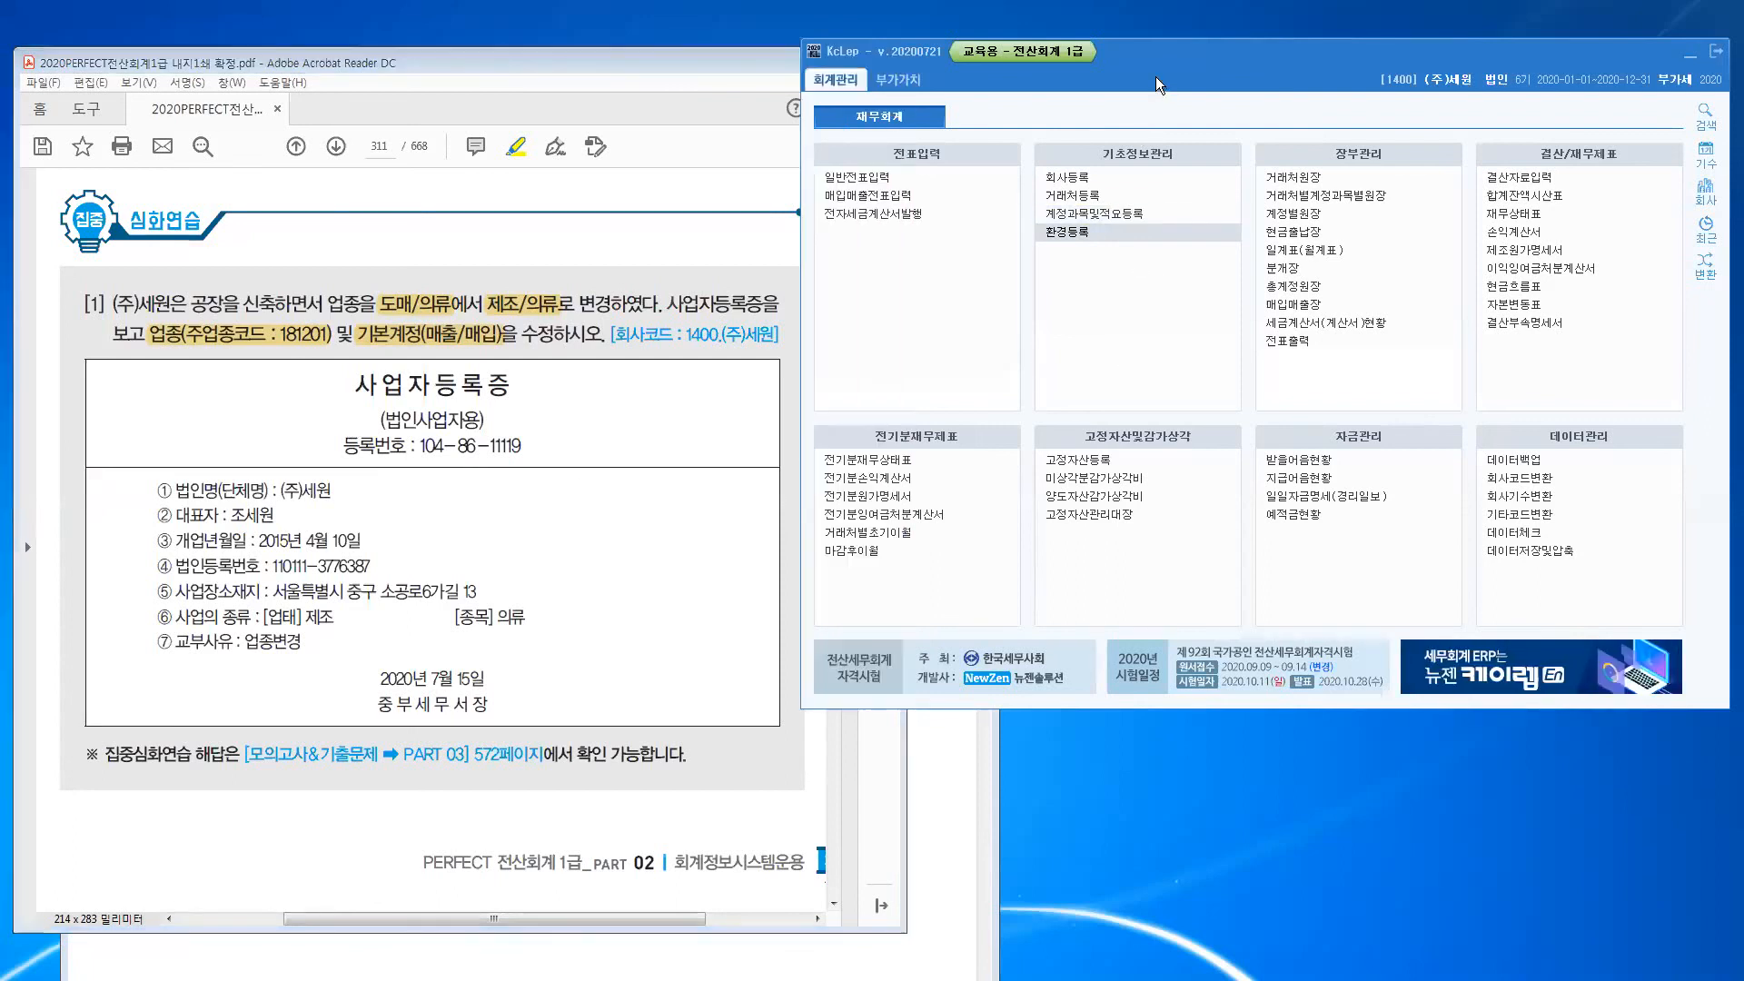
{"action": "key", "text": "ctrl"}
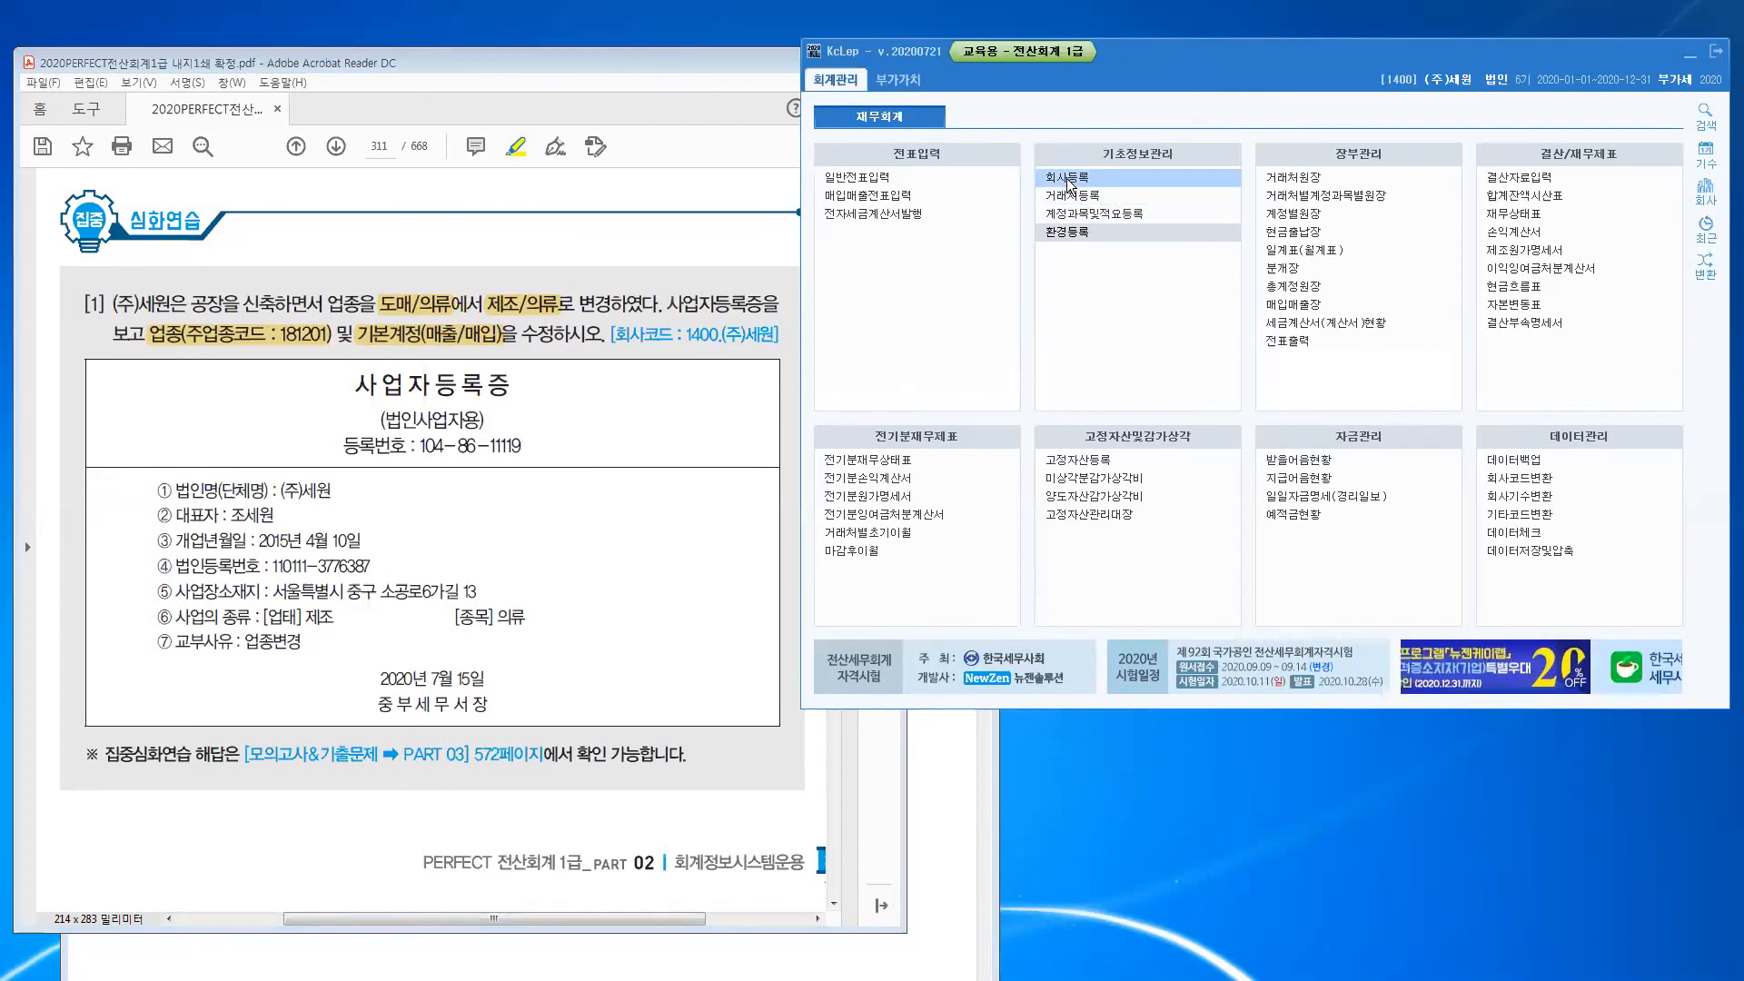
{"action": "key", "text": "ctrl"}
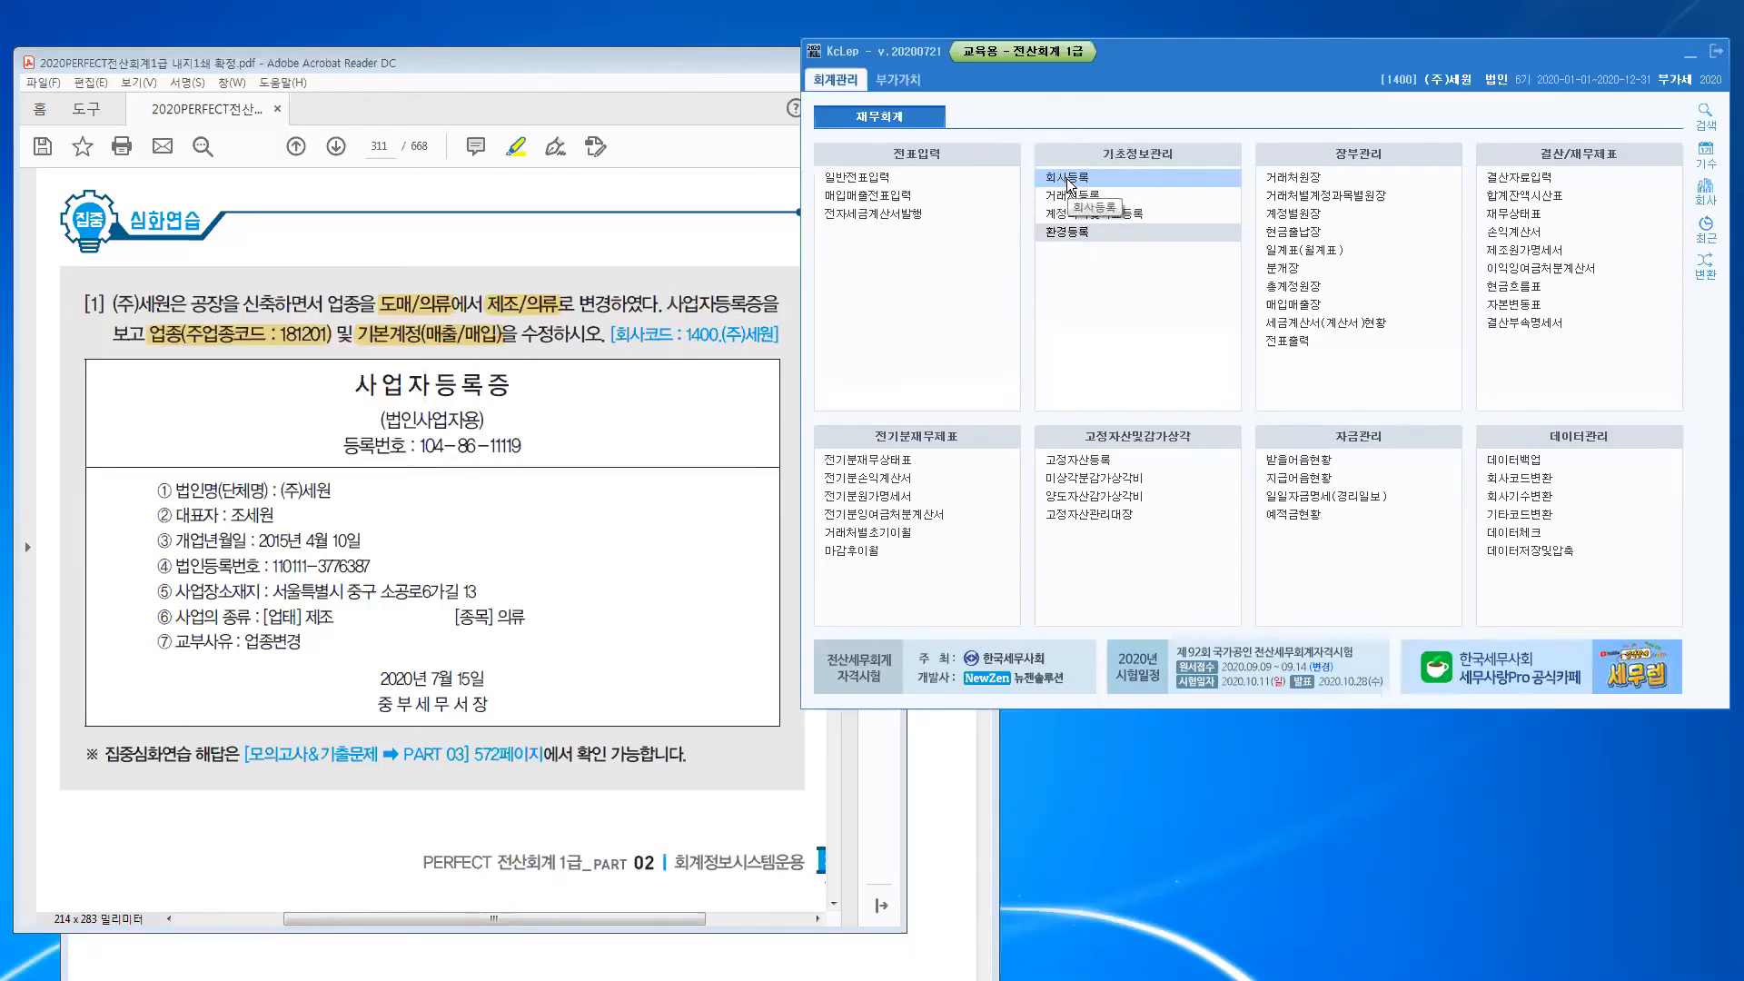
{"action": "left_click", "coordinate": [1069, 182]}
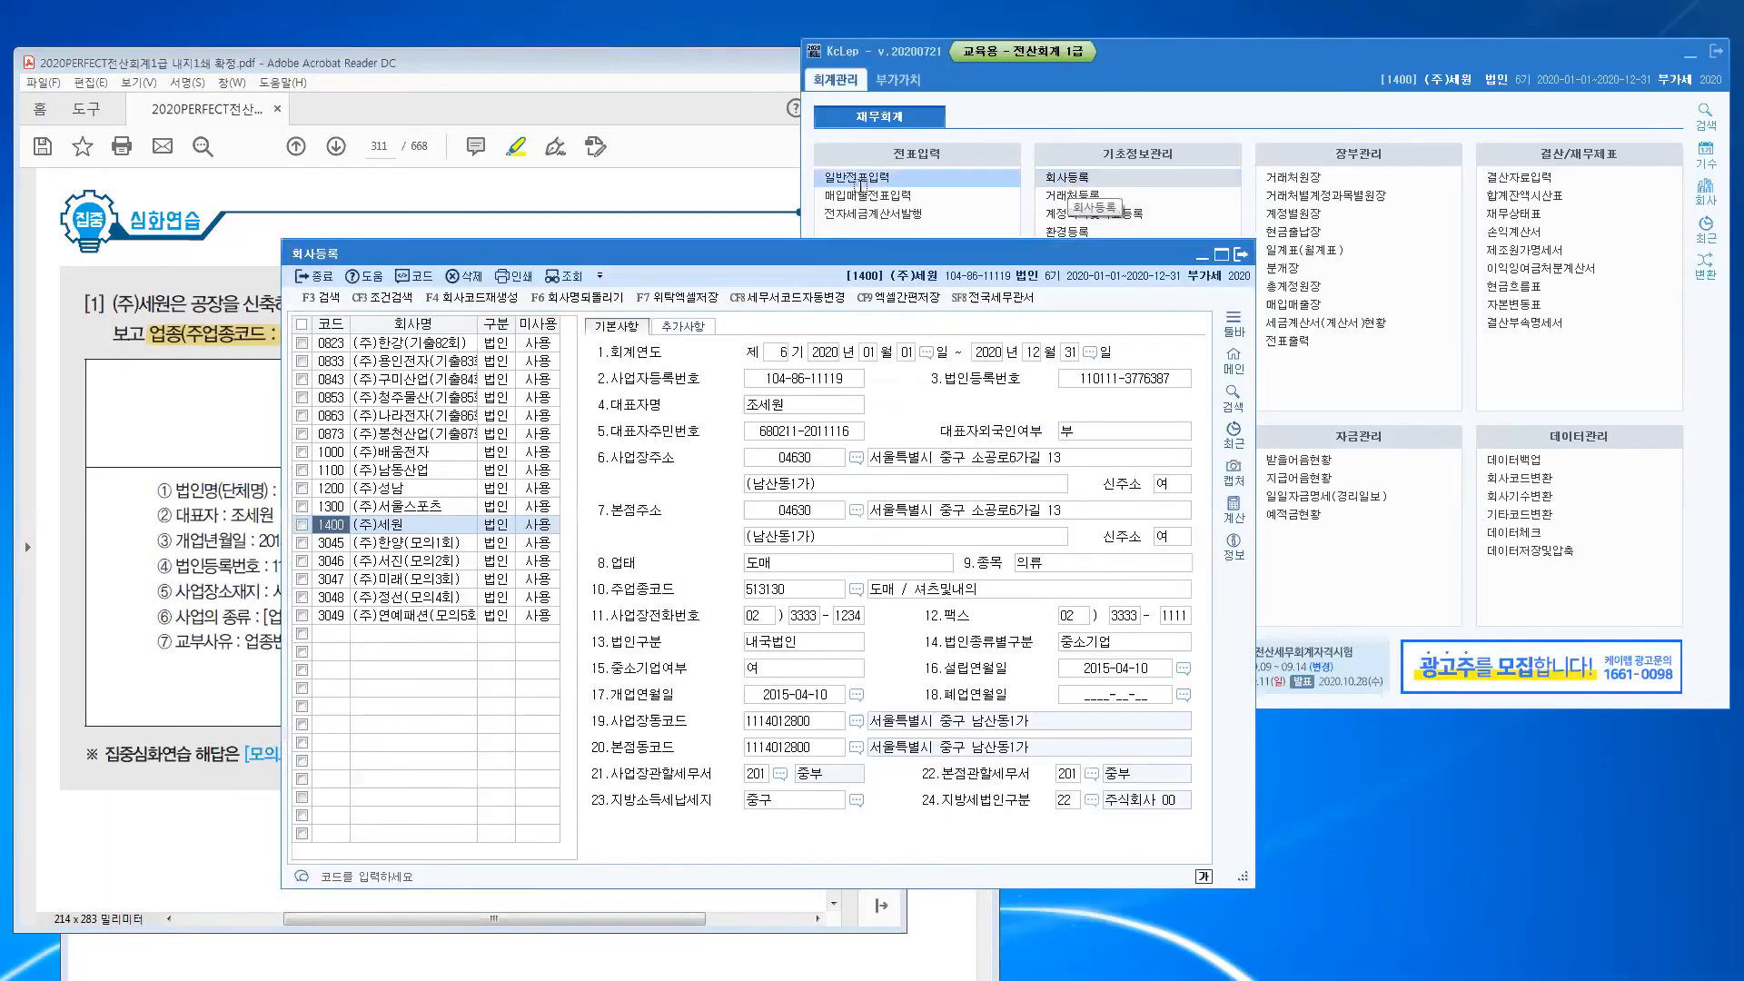
{"action": "left_click_drag", "start_coordinate": [909, 284], "coordinate": [1179, 146]}
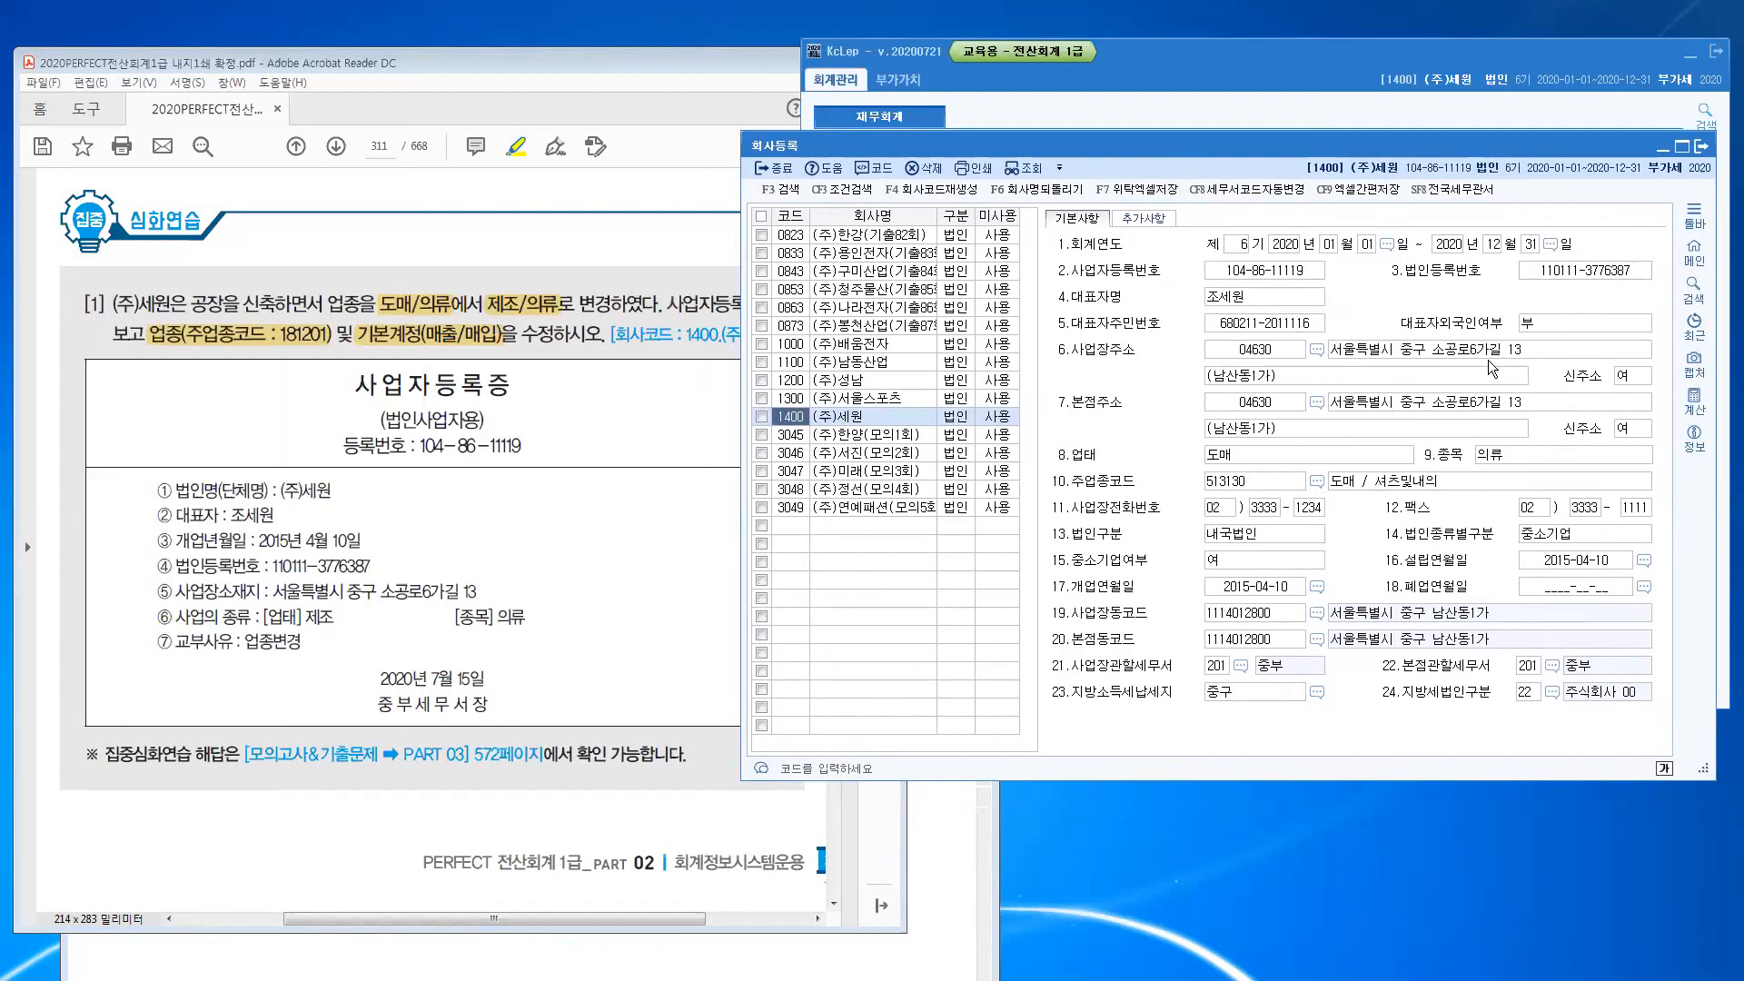
{"action": "left_click", "coordinate": [1233, 456]}
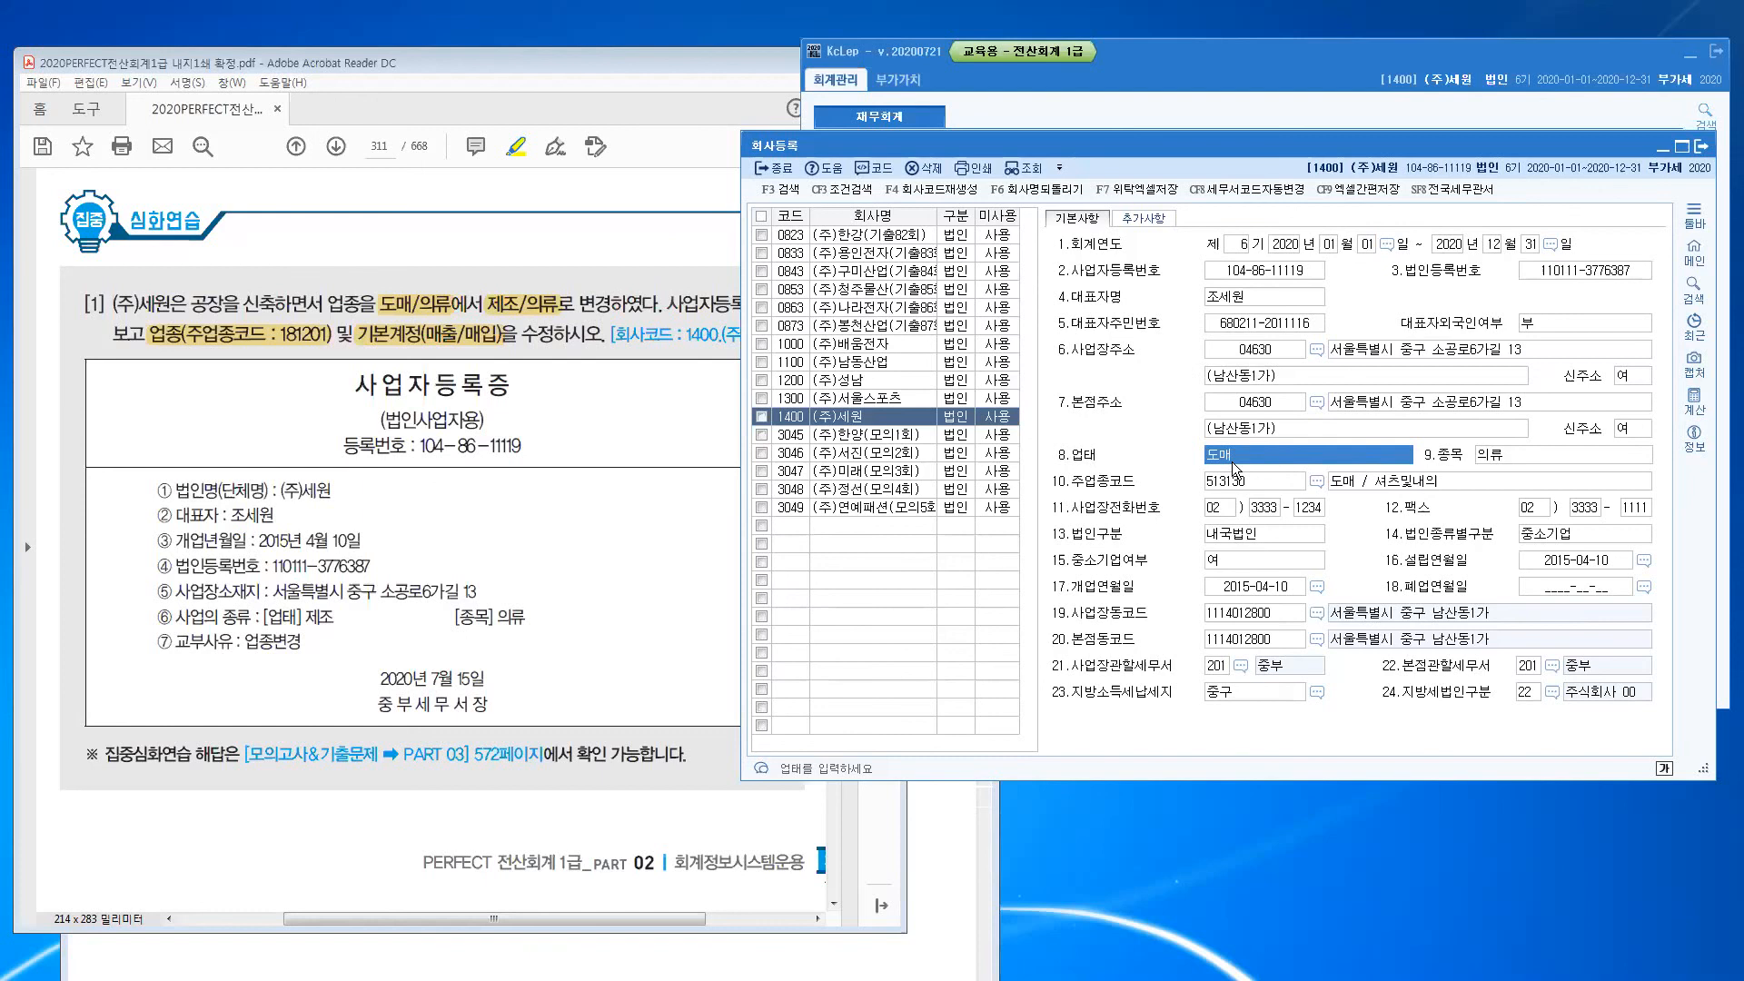
{"action": "type", "text": "제조"}
{"action": "key", "text": "Return"}
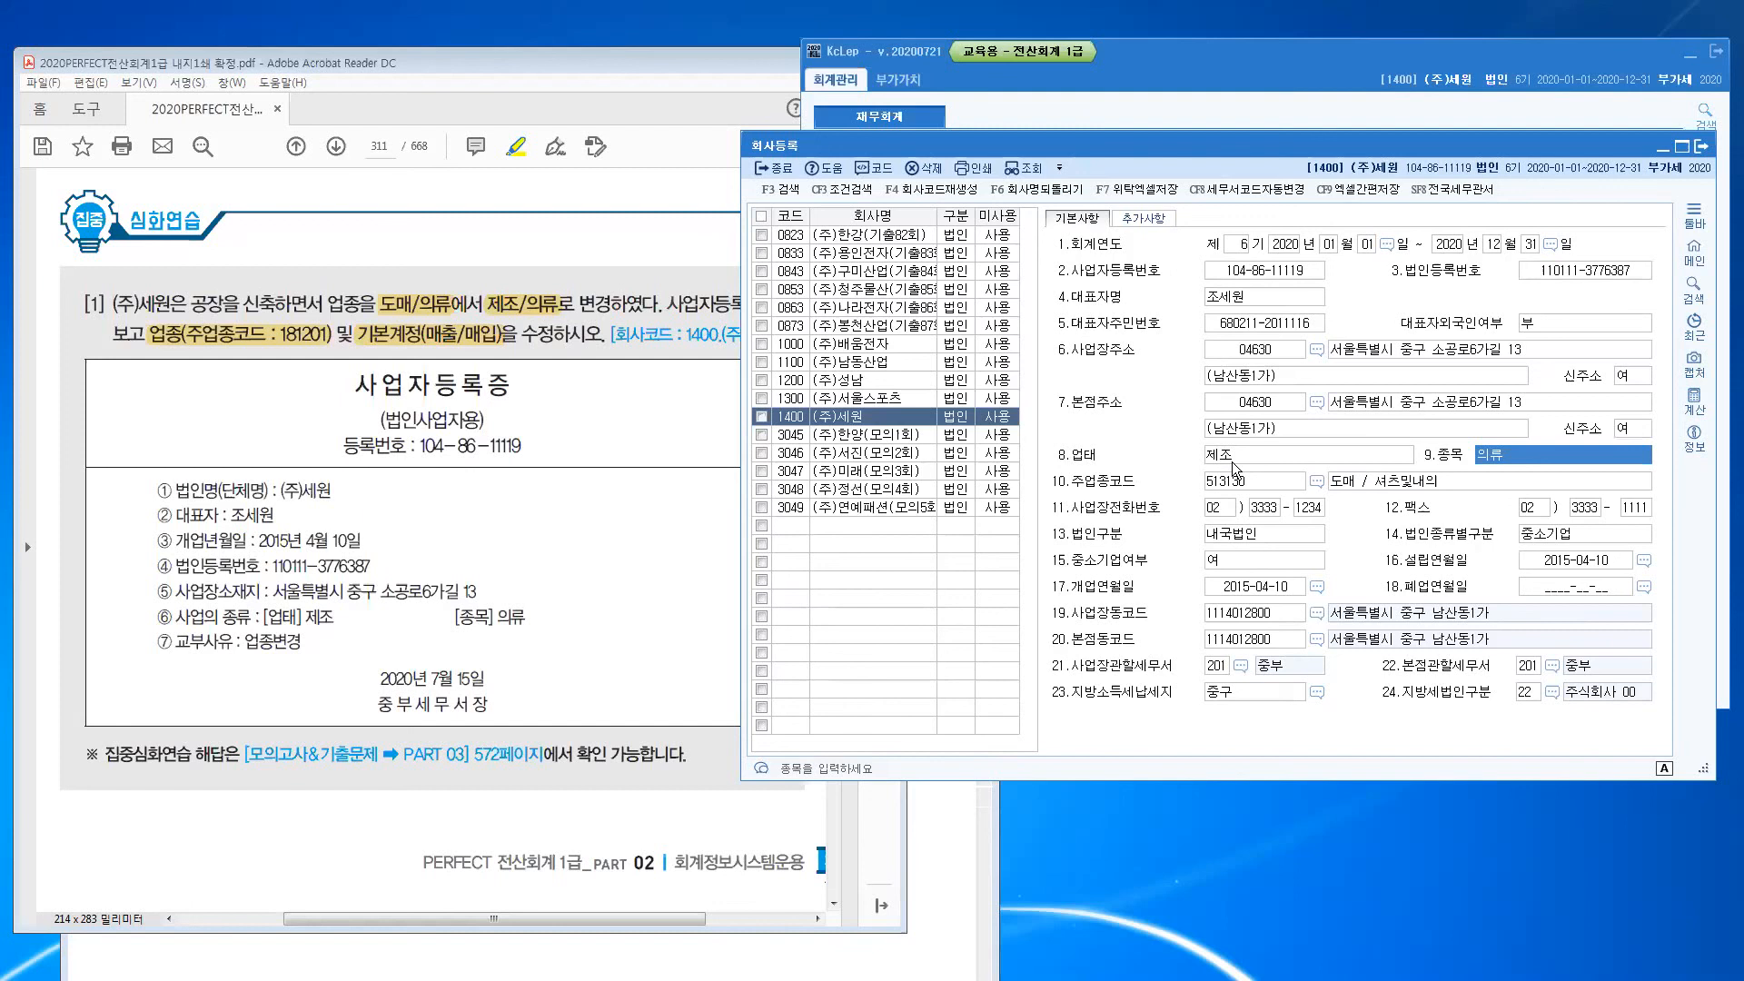
{"action": "key", "text": "Return"}
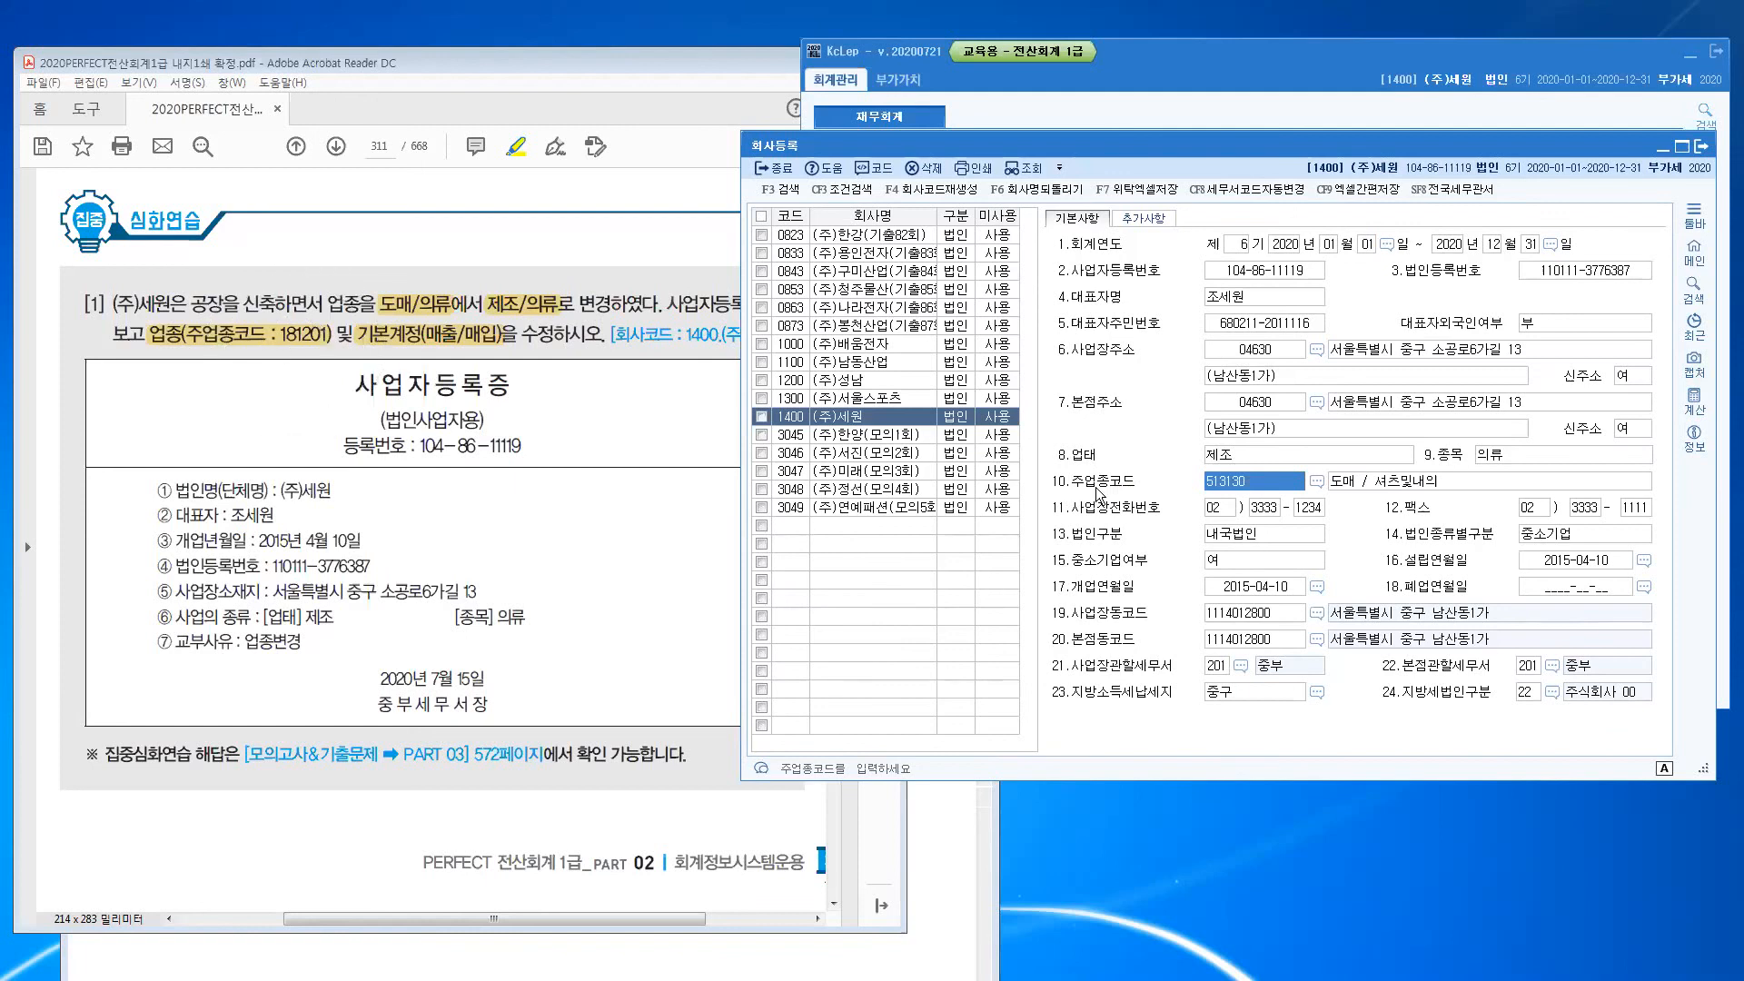
Step: Set (주)세원's 주업종코드 to 181201 and close 회사등록
{"action": "left_click", "coordinate": [1232, 482]}
{"action": "type", "text": "181"}
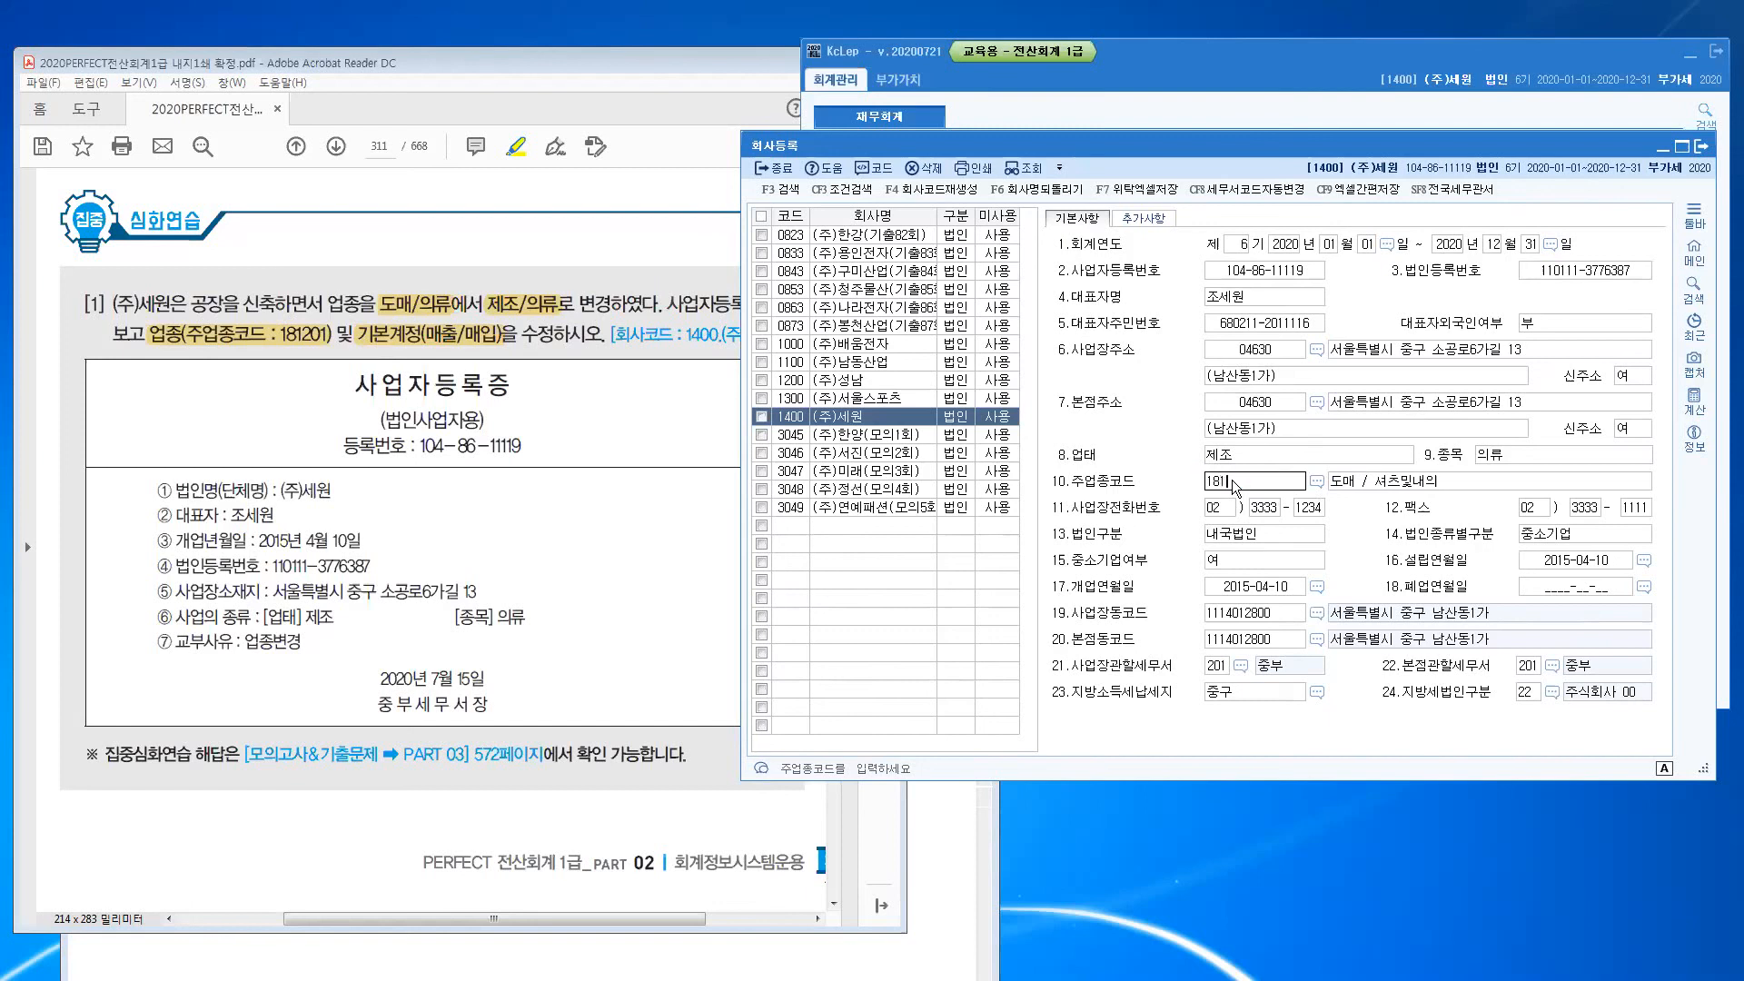
{"action": "type", "text": "201"}
{"action": "key", "text": "Return"}
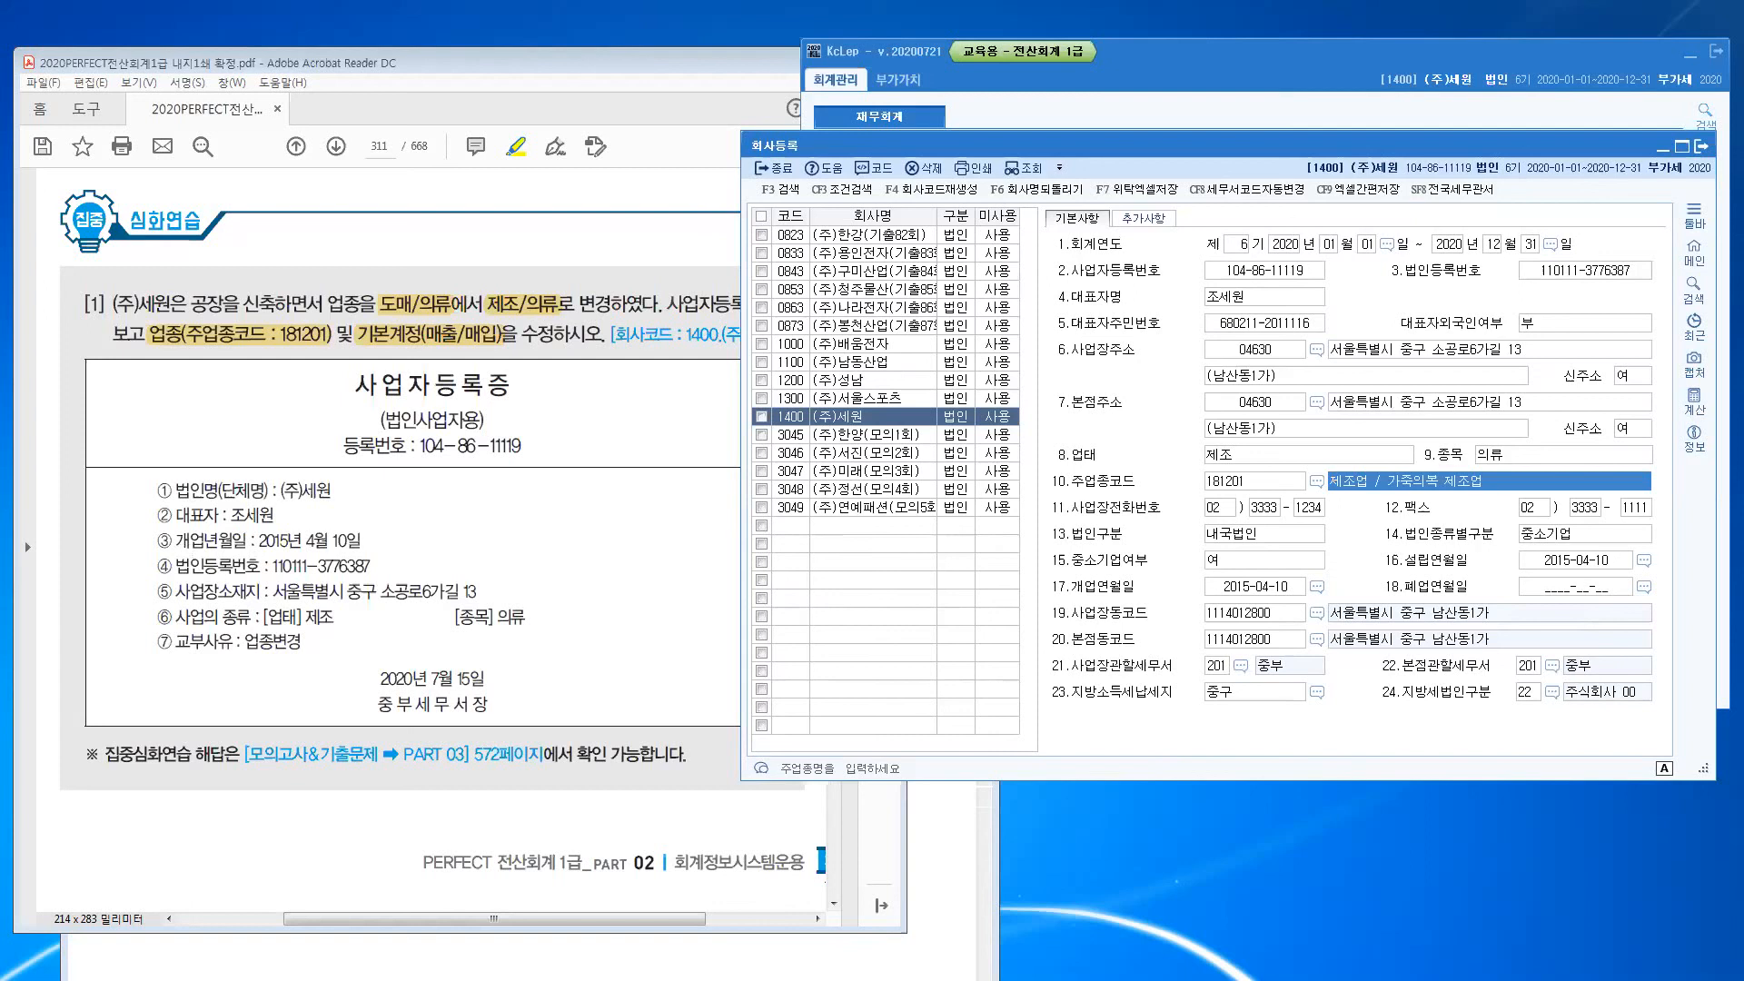
{"action": "key", "text": "alt+Tab"}
{"action": "key", "text": "alt+Tab"}
{"action": "left_click", "coordinate": [1420, 490]}
{"action": "left_click", "coordinate": [778, 168]}
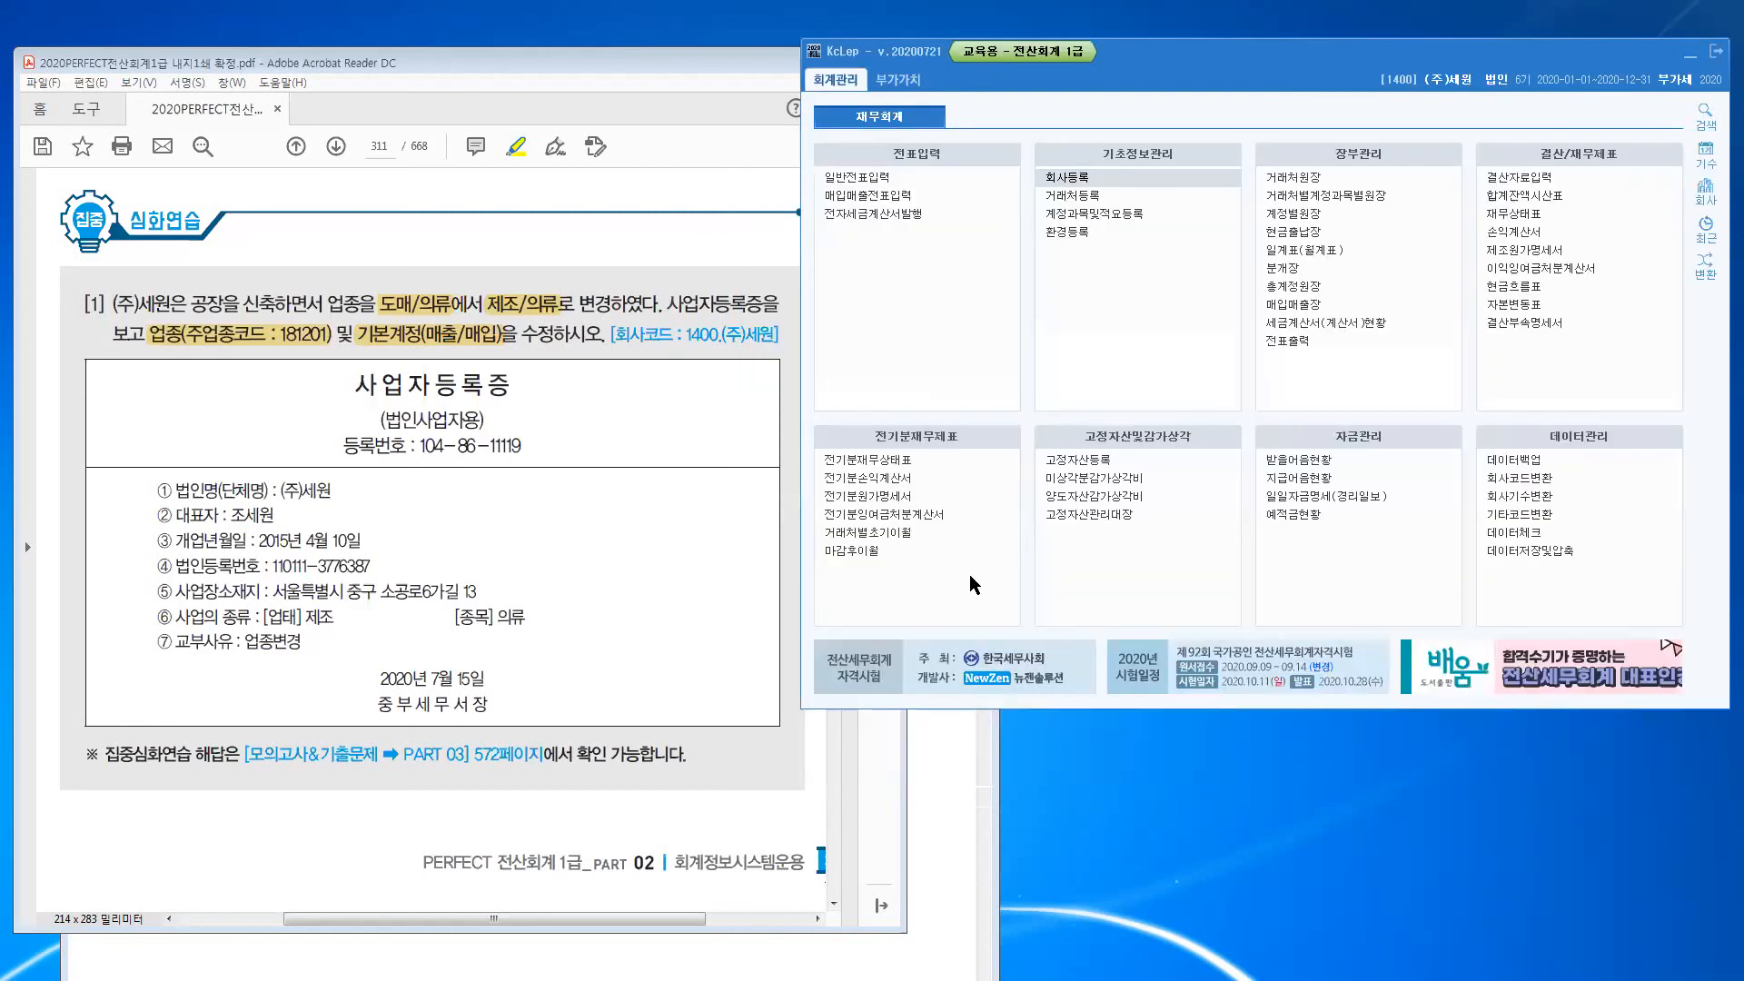
Step: Open 환경등록 beside the textbook and set the 매출 account under 분개유형 설정 to 0404 제품매출
{"action": "left_click", "coordinate": [1068, 228]}
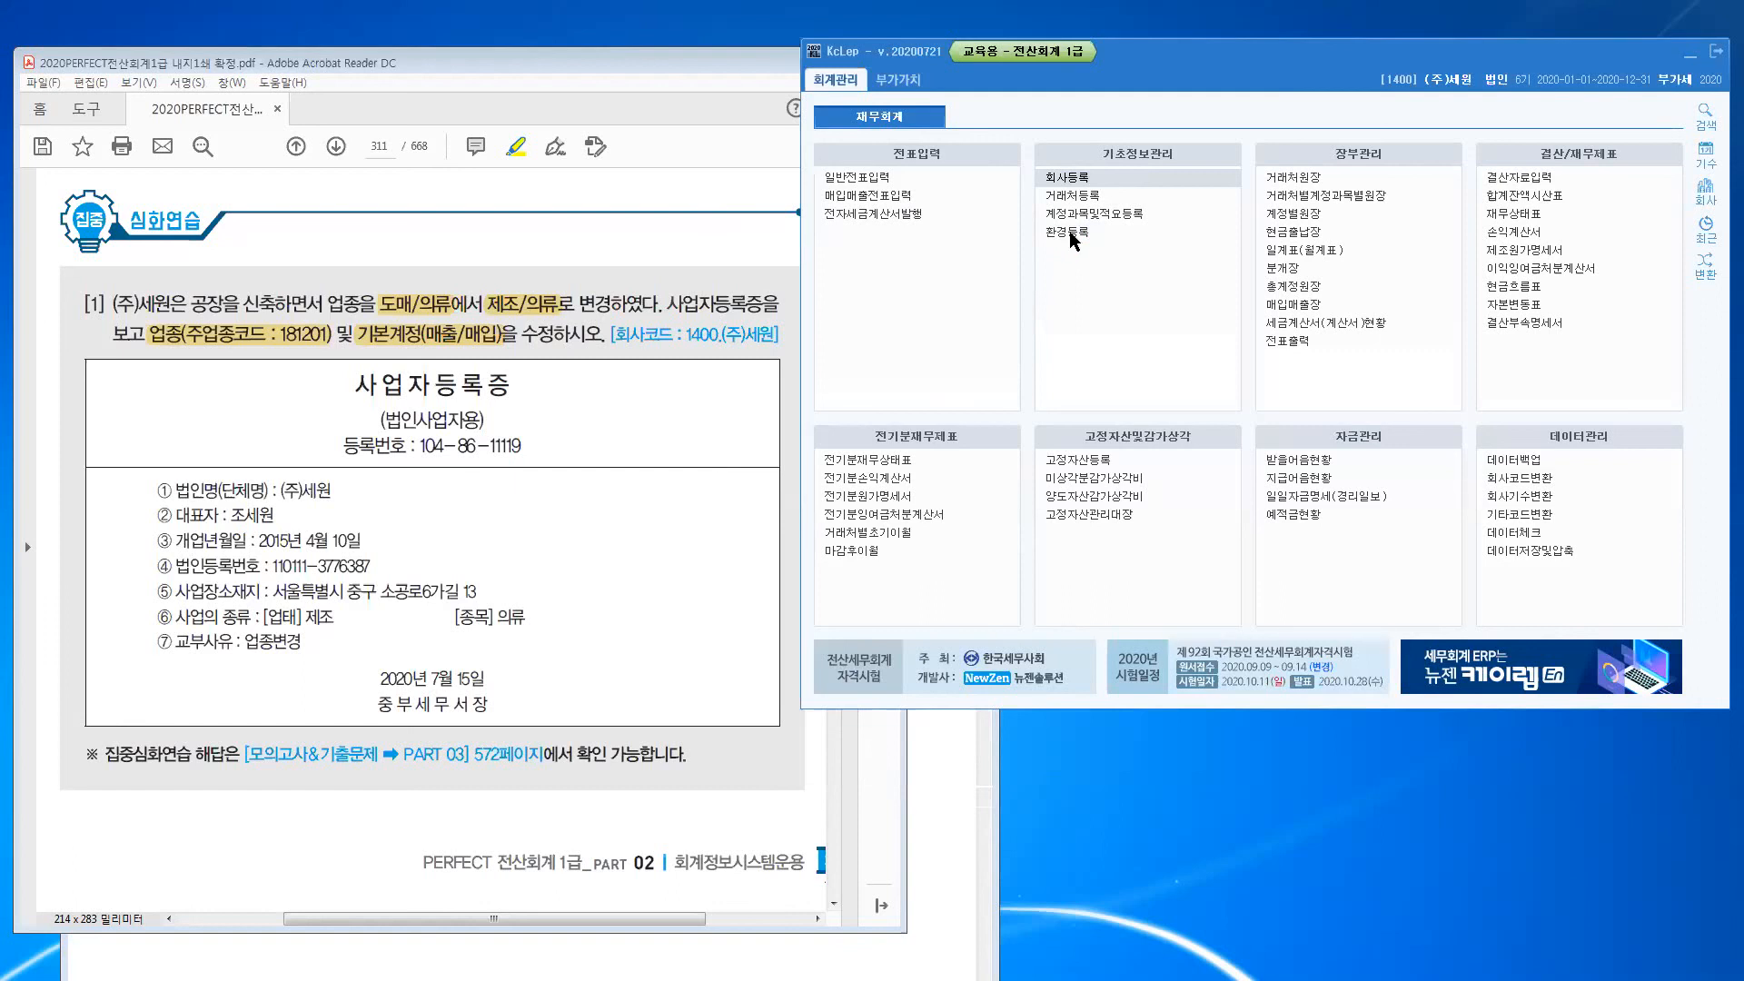
{"action": "left_click", "coordinate": [1072, 234]}
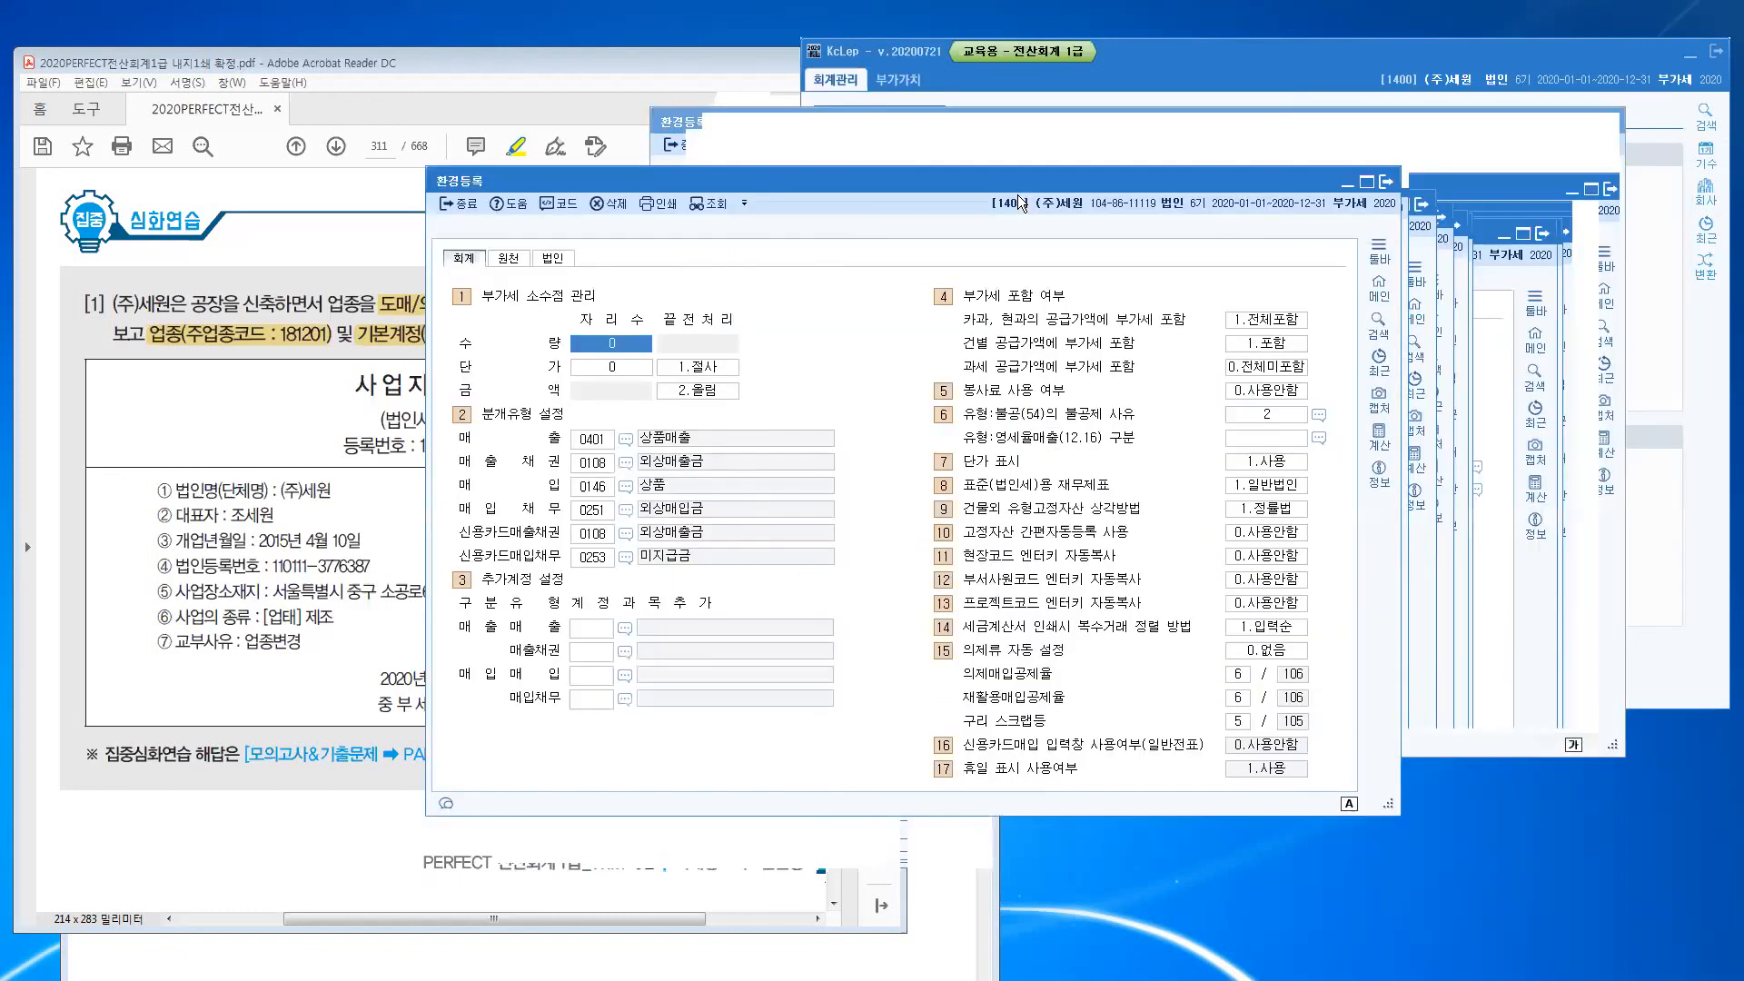
{"action": "left_click", "coordinate": [1385, 185]}
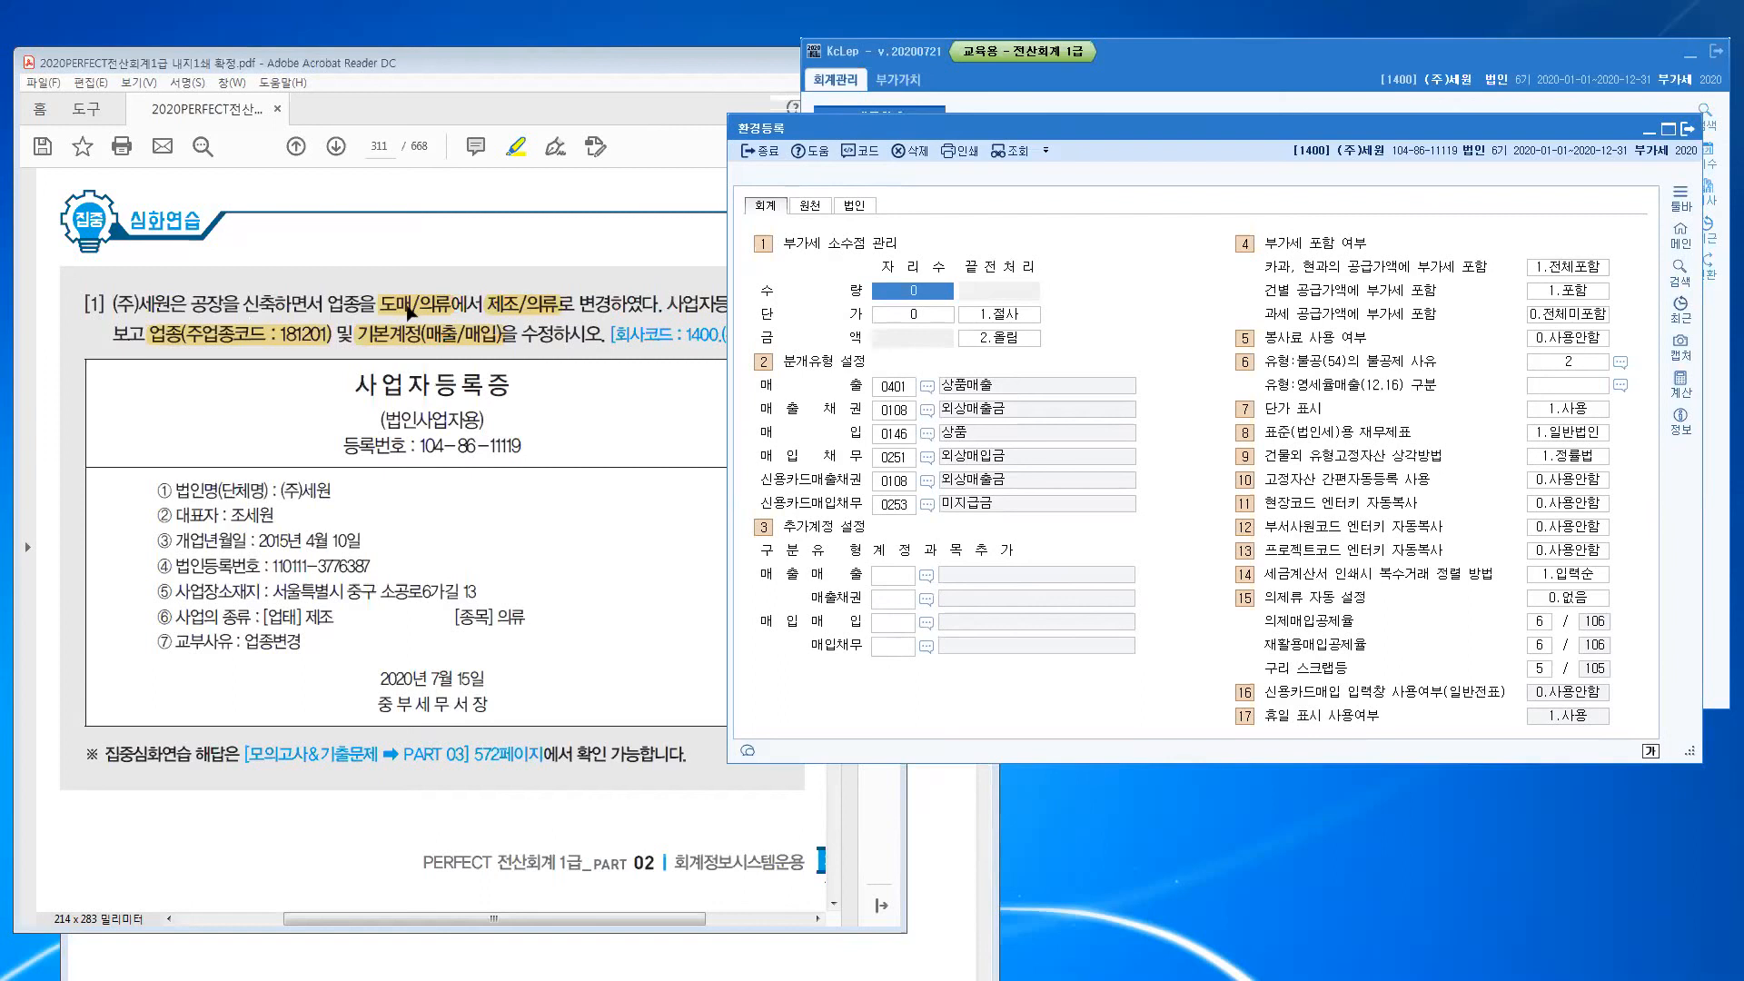
{"action": "left_click", "coordinate": [890, 389]}
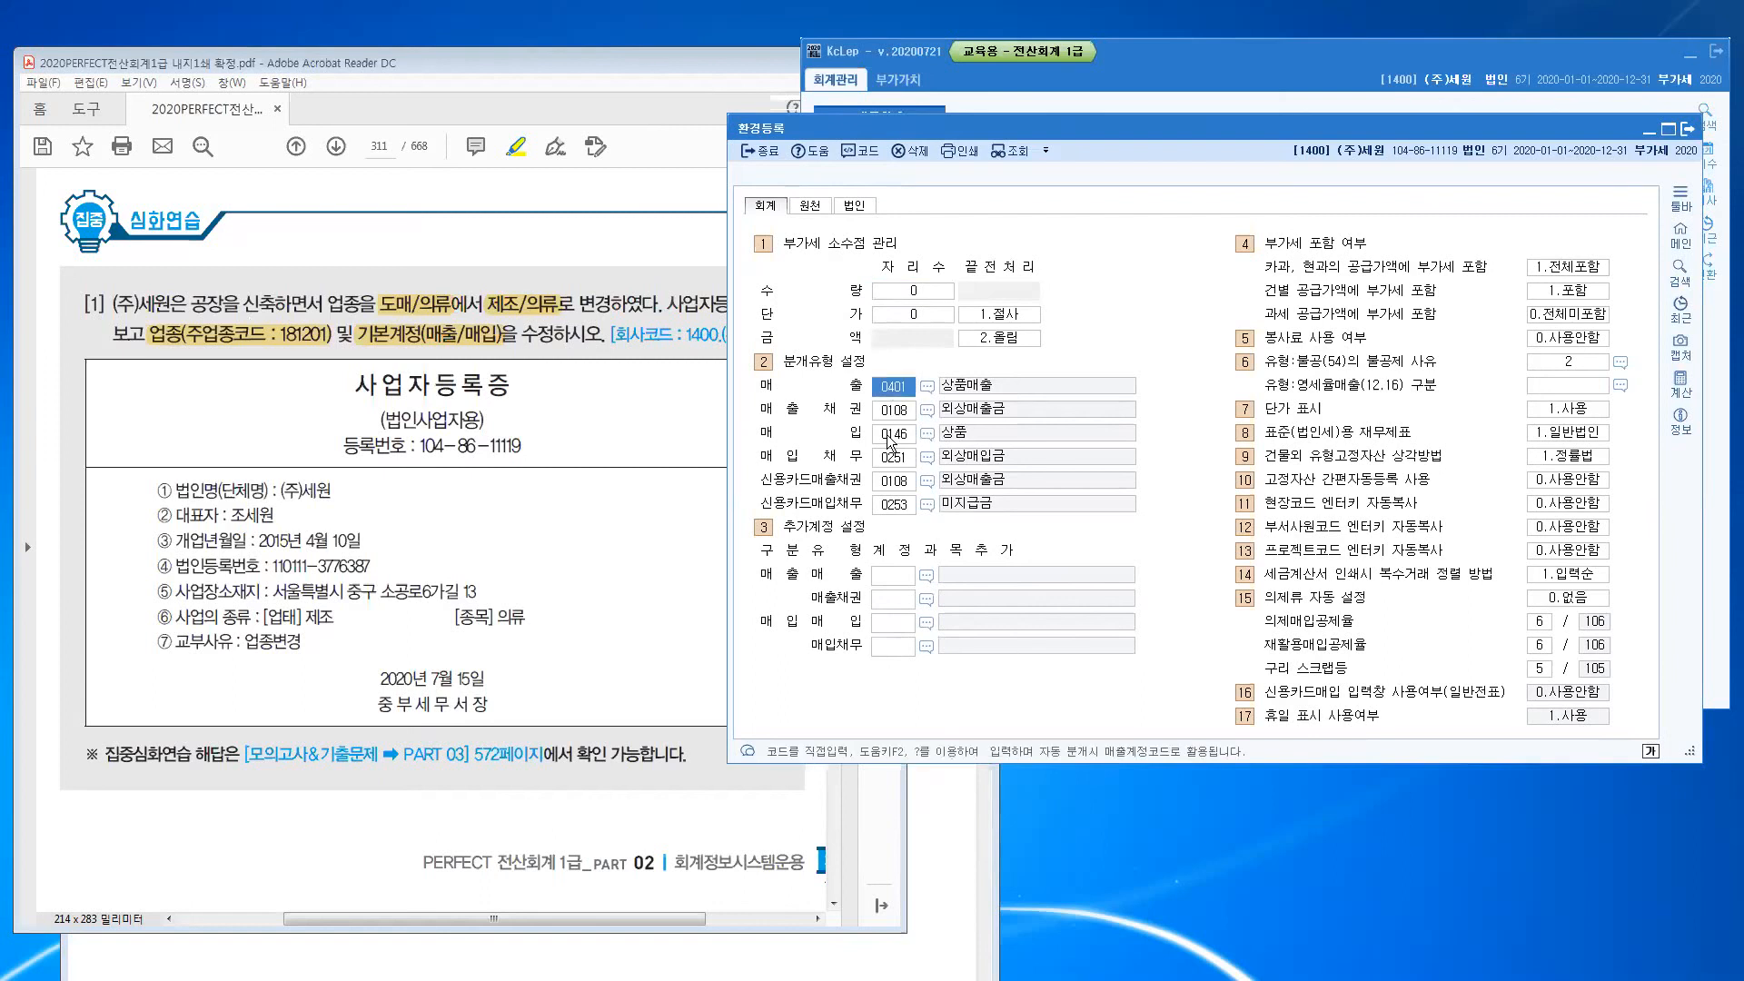
{"action": "left_click", "coordinate": [890, 436]}
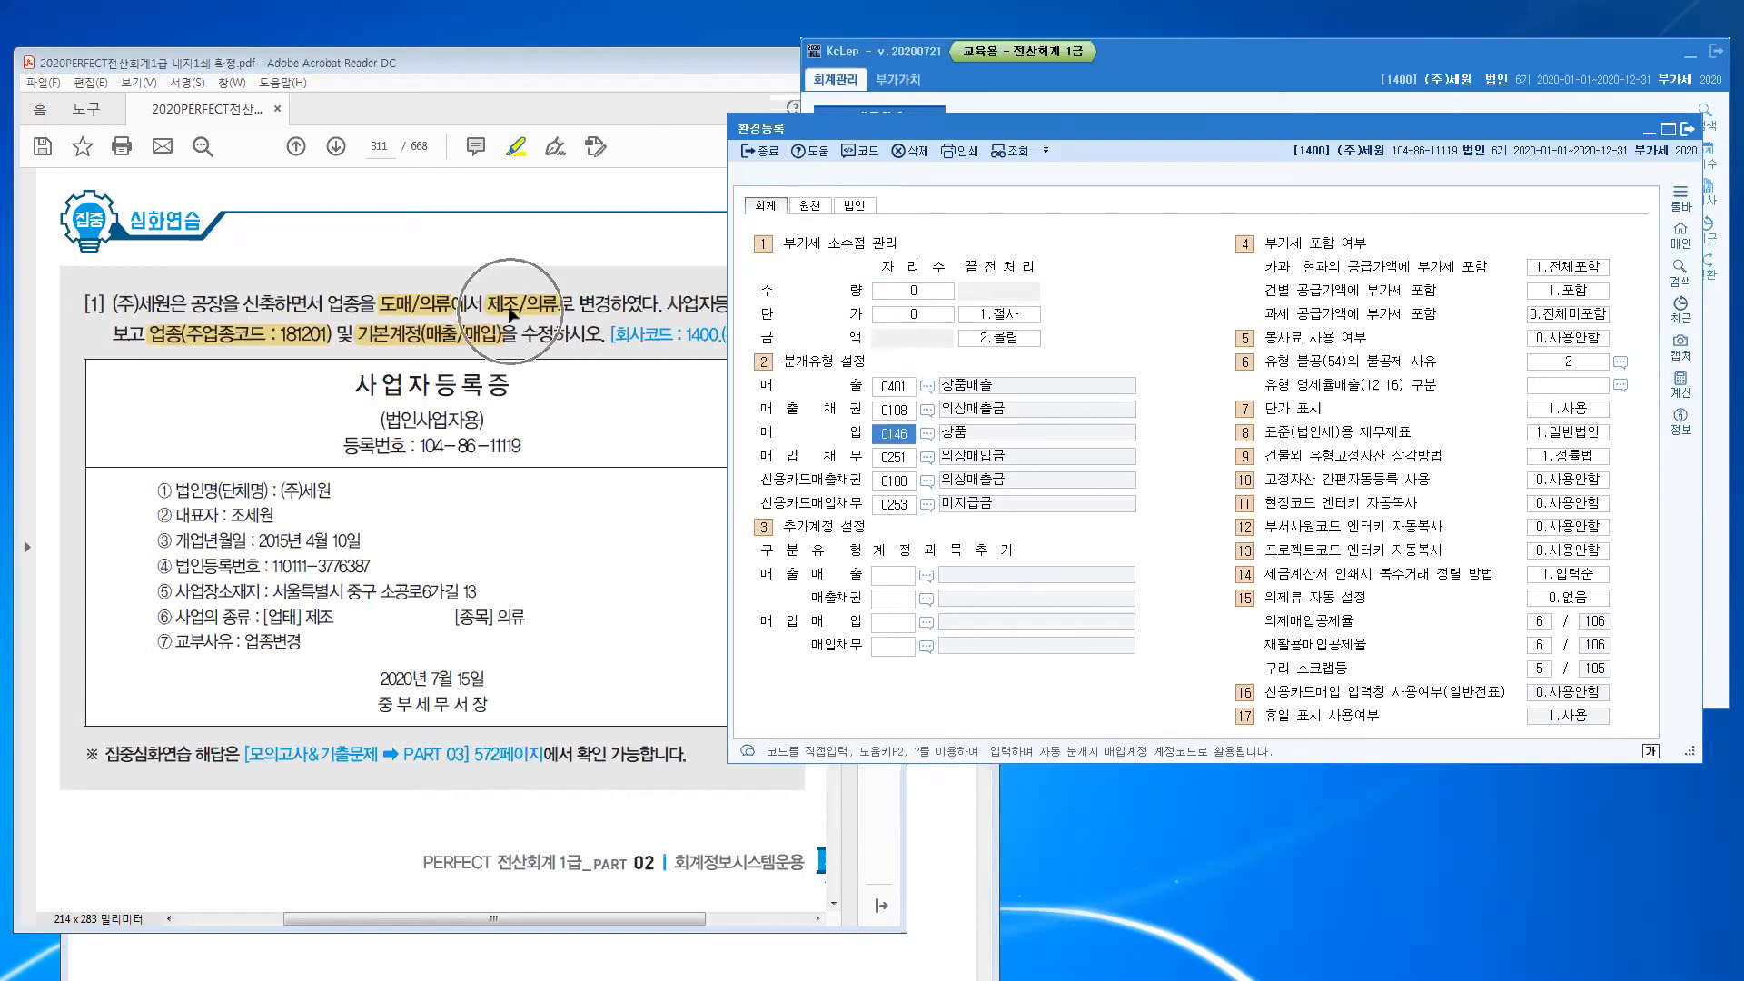
{"action": "left_click", "coordinate": [902, 389]}
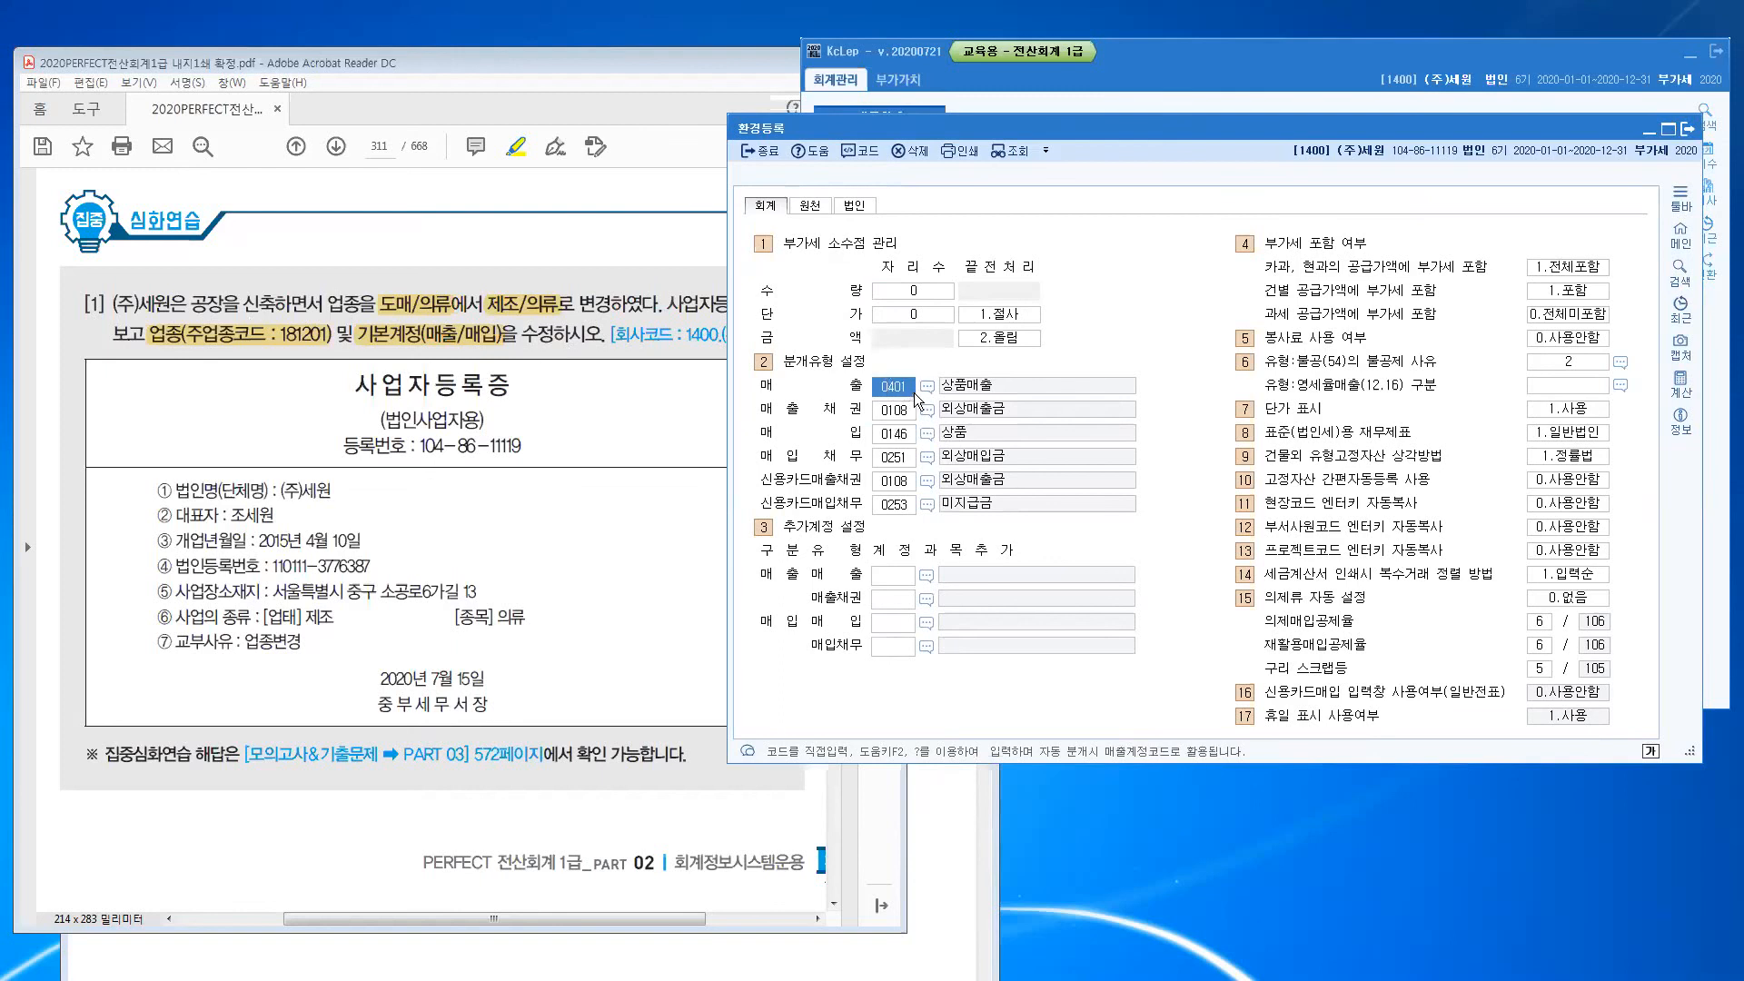
{"action": "key", "text": "F2"}
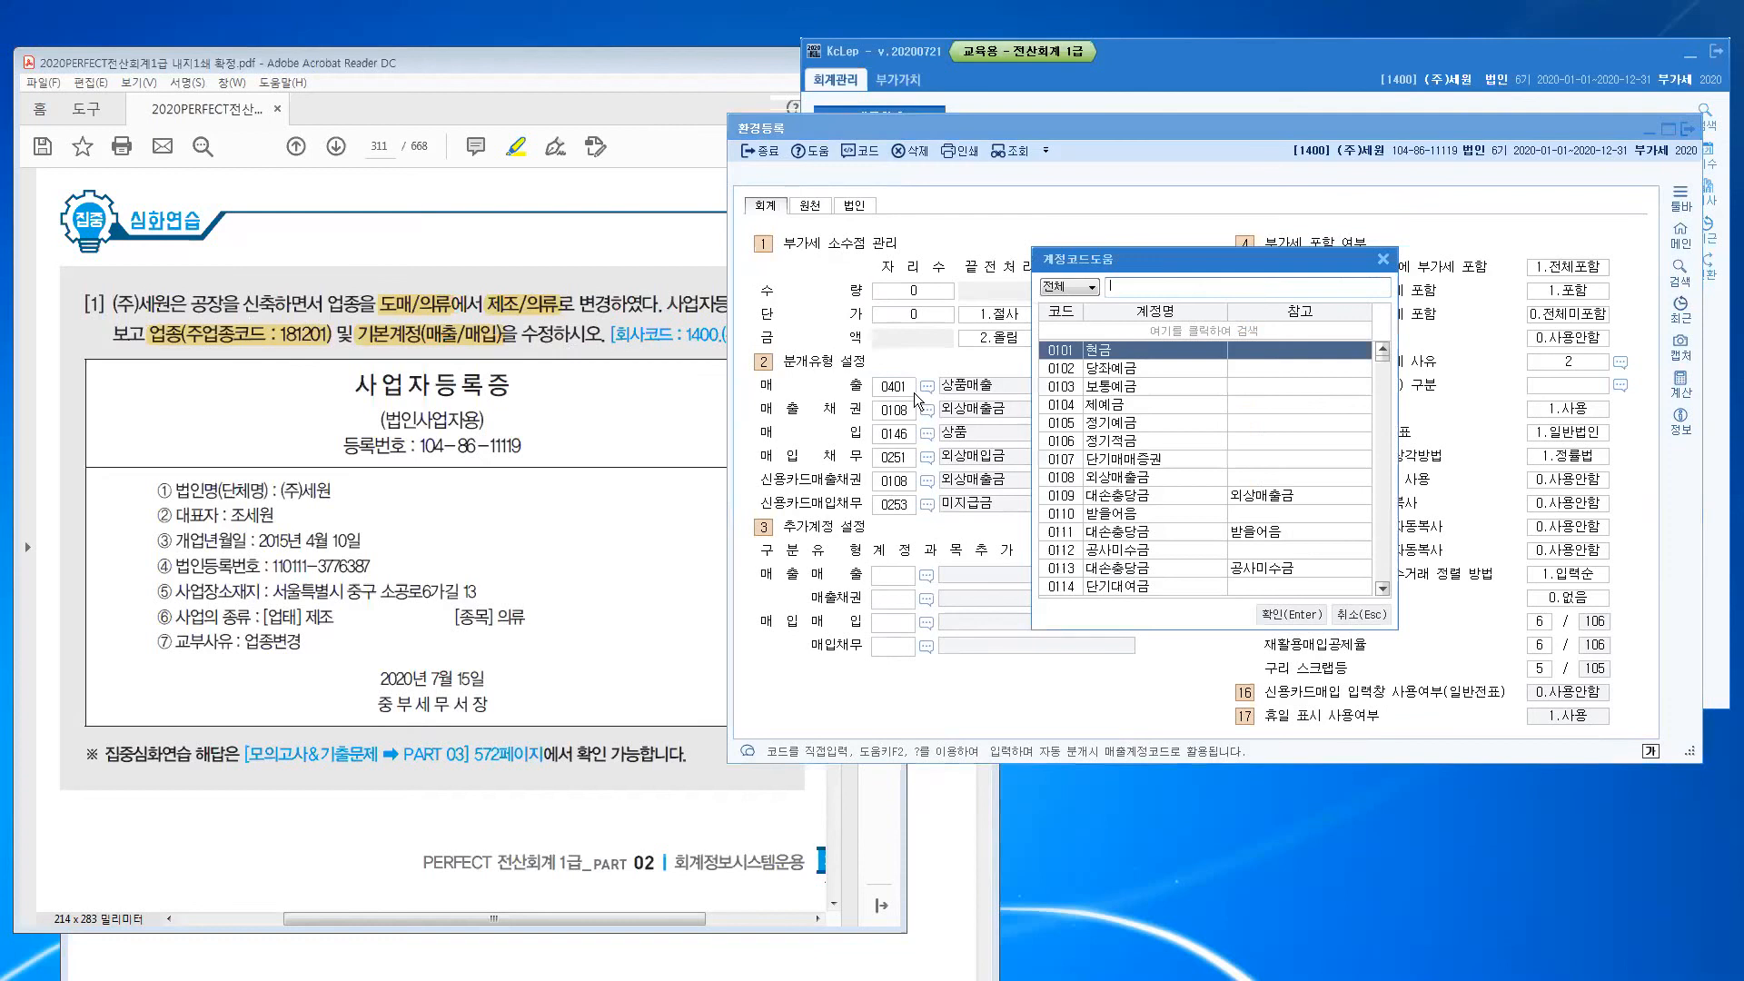
{"action": "type", "text": "제품"}
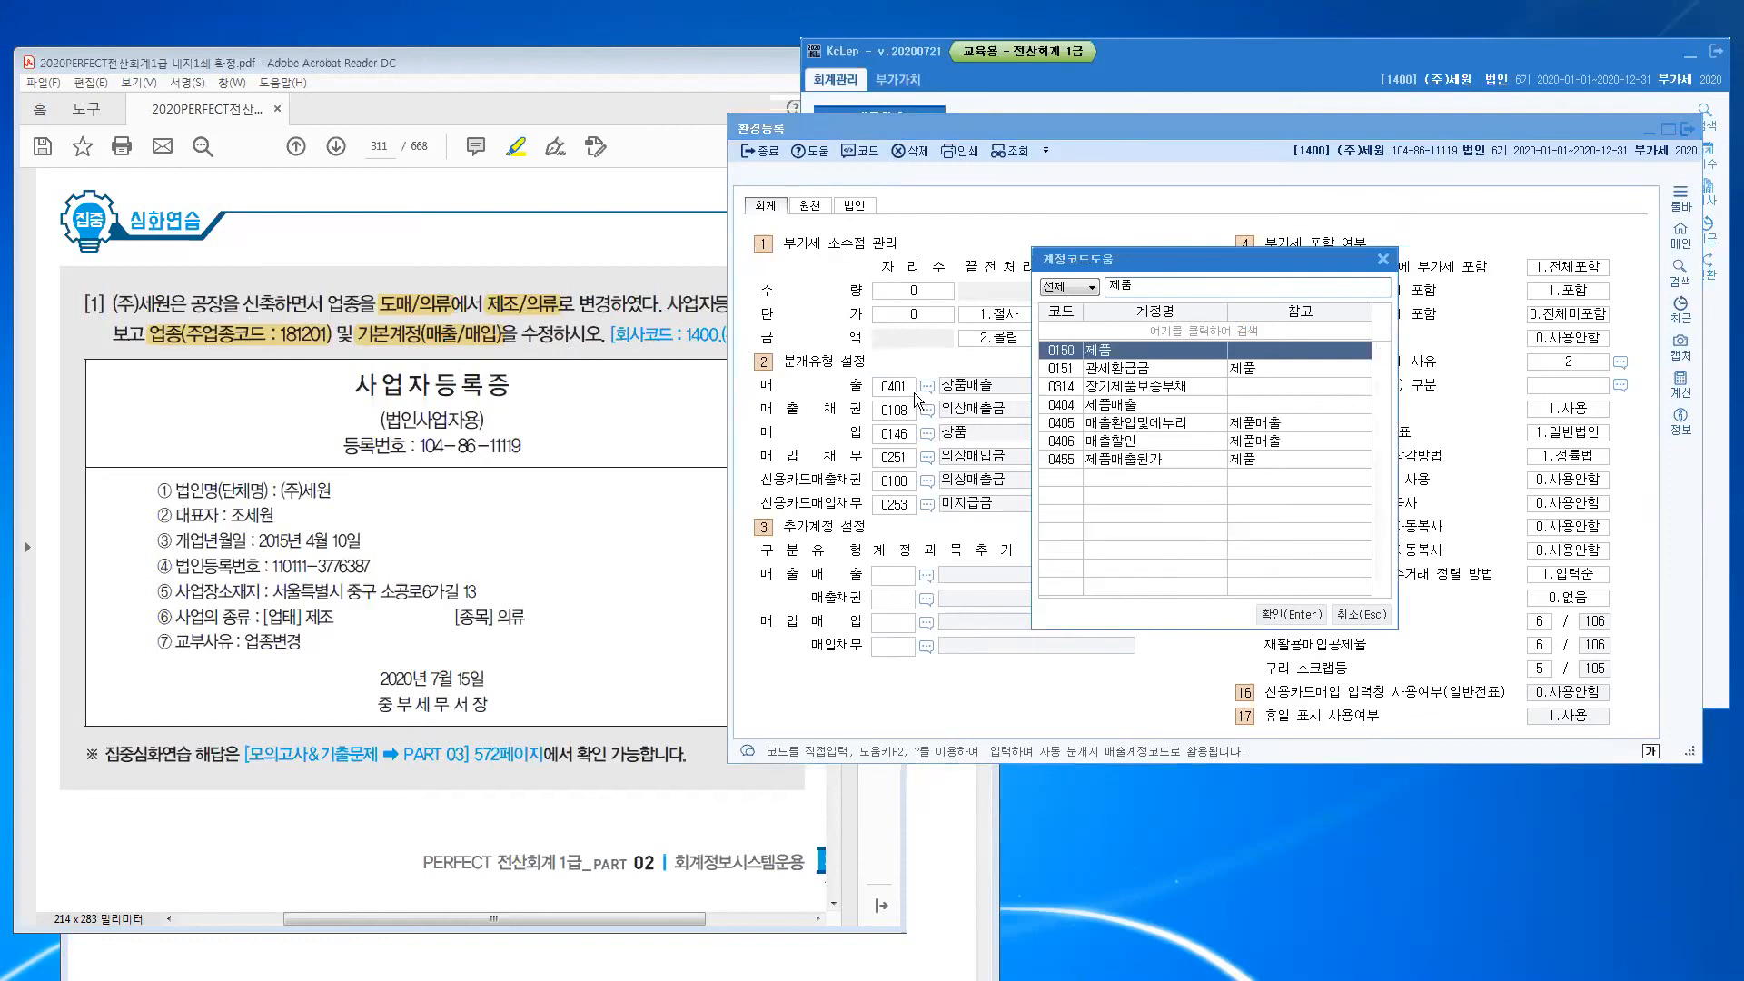
{"action": "left_click", "coordinate": [1054, 409]}
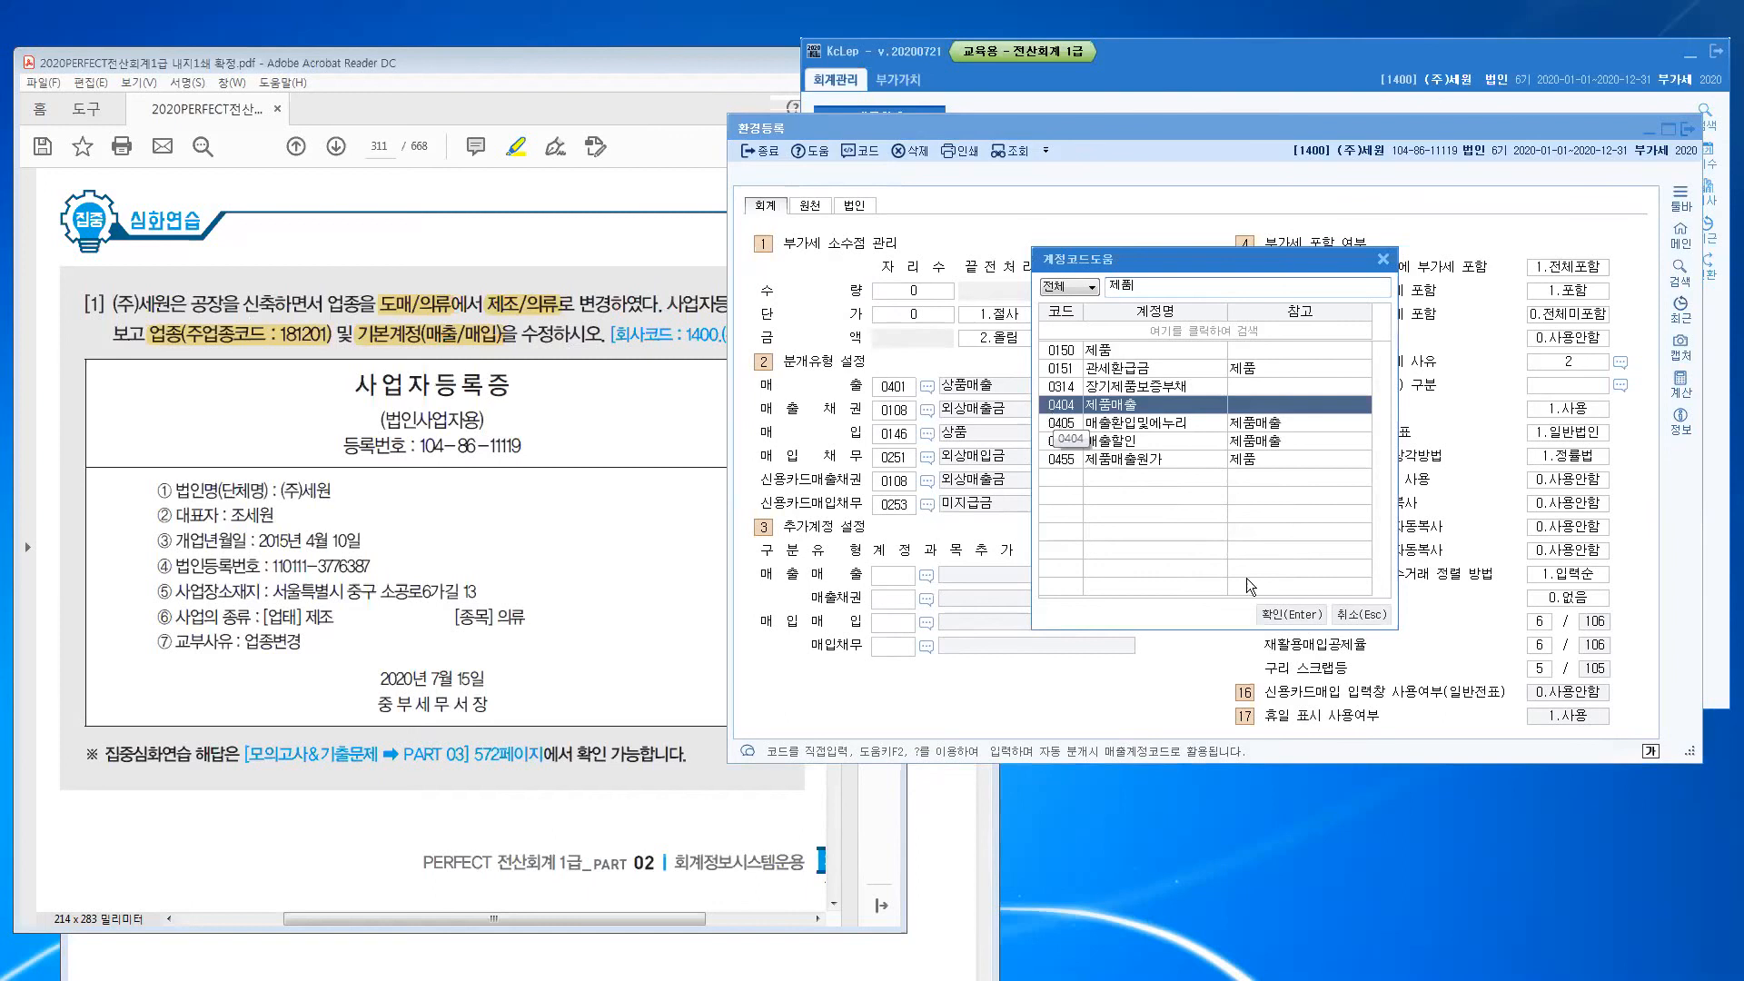
{"action": "left_click", "coordinate": [1279, 613]}
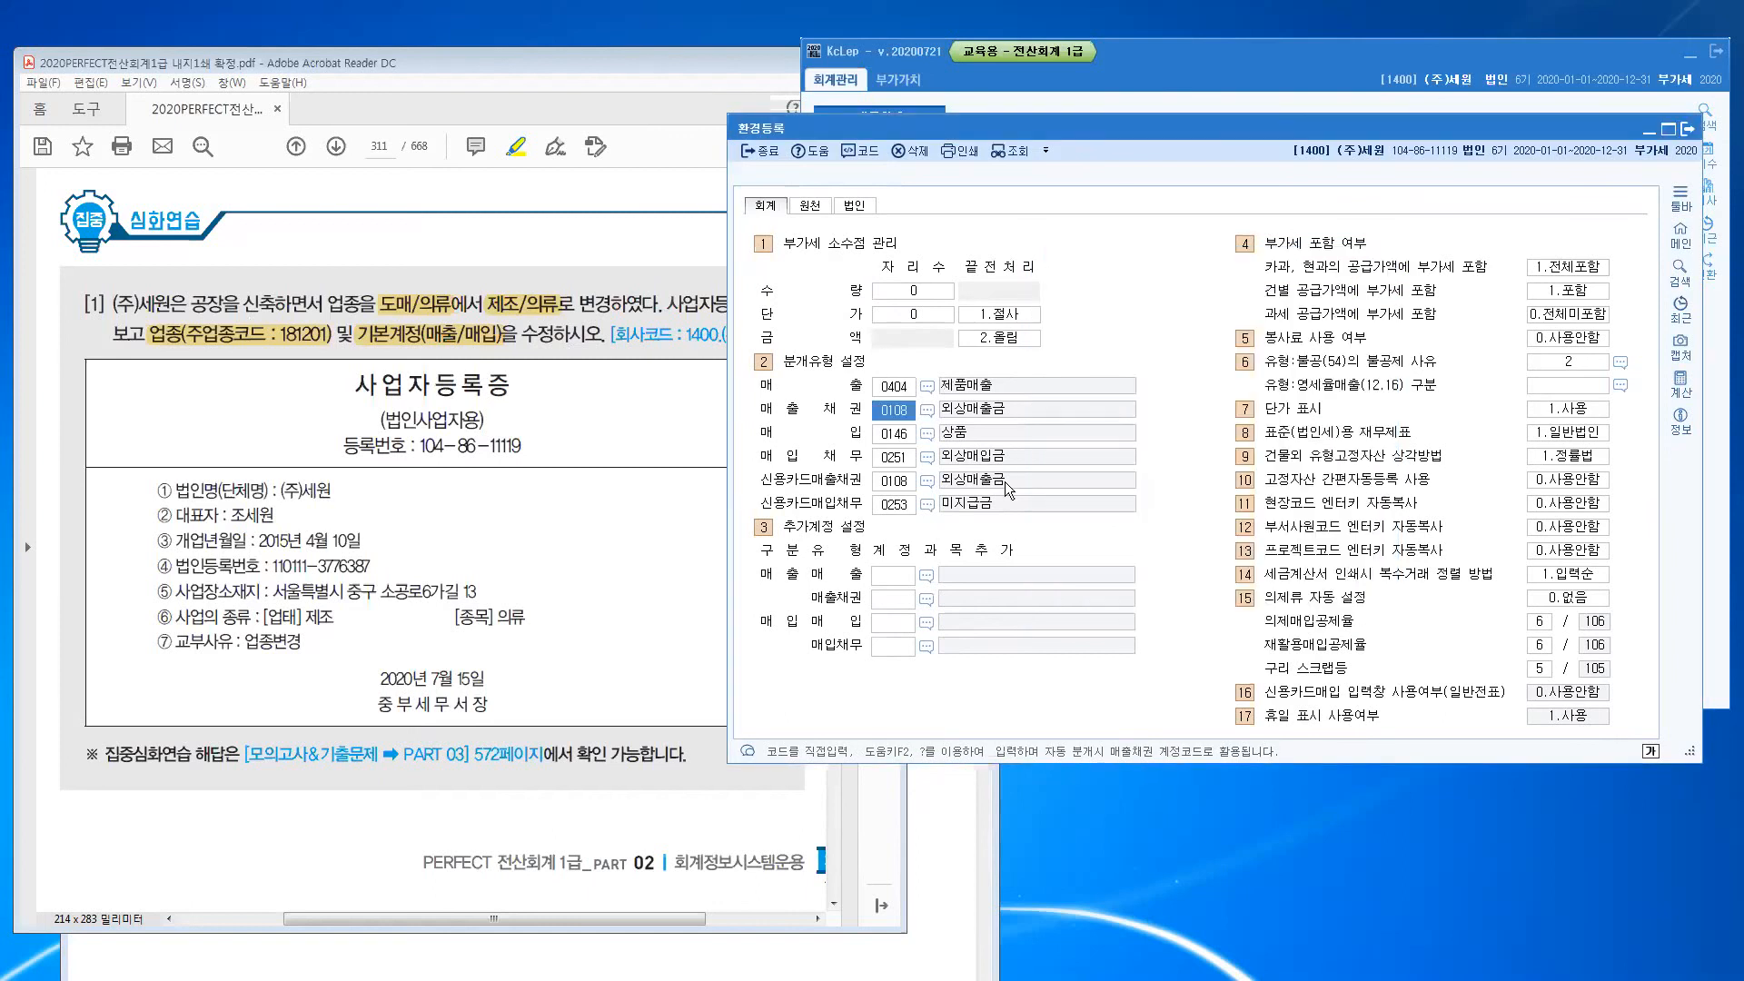
Step: Set the 매입 account under 분개유형 설정 to 0153 원재료 and close 환경등록
{"action": "left_click", "coordinate": [894, 434]}
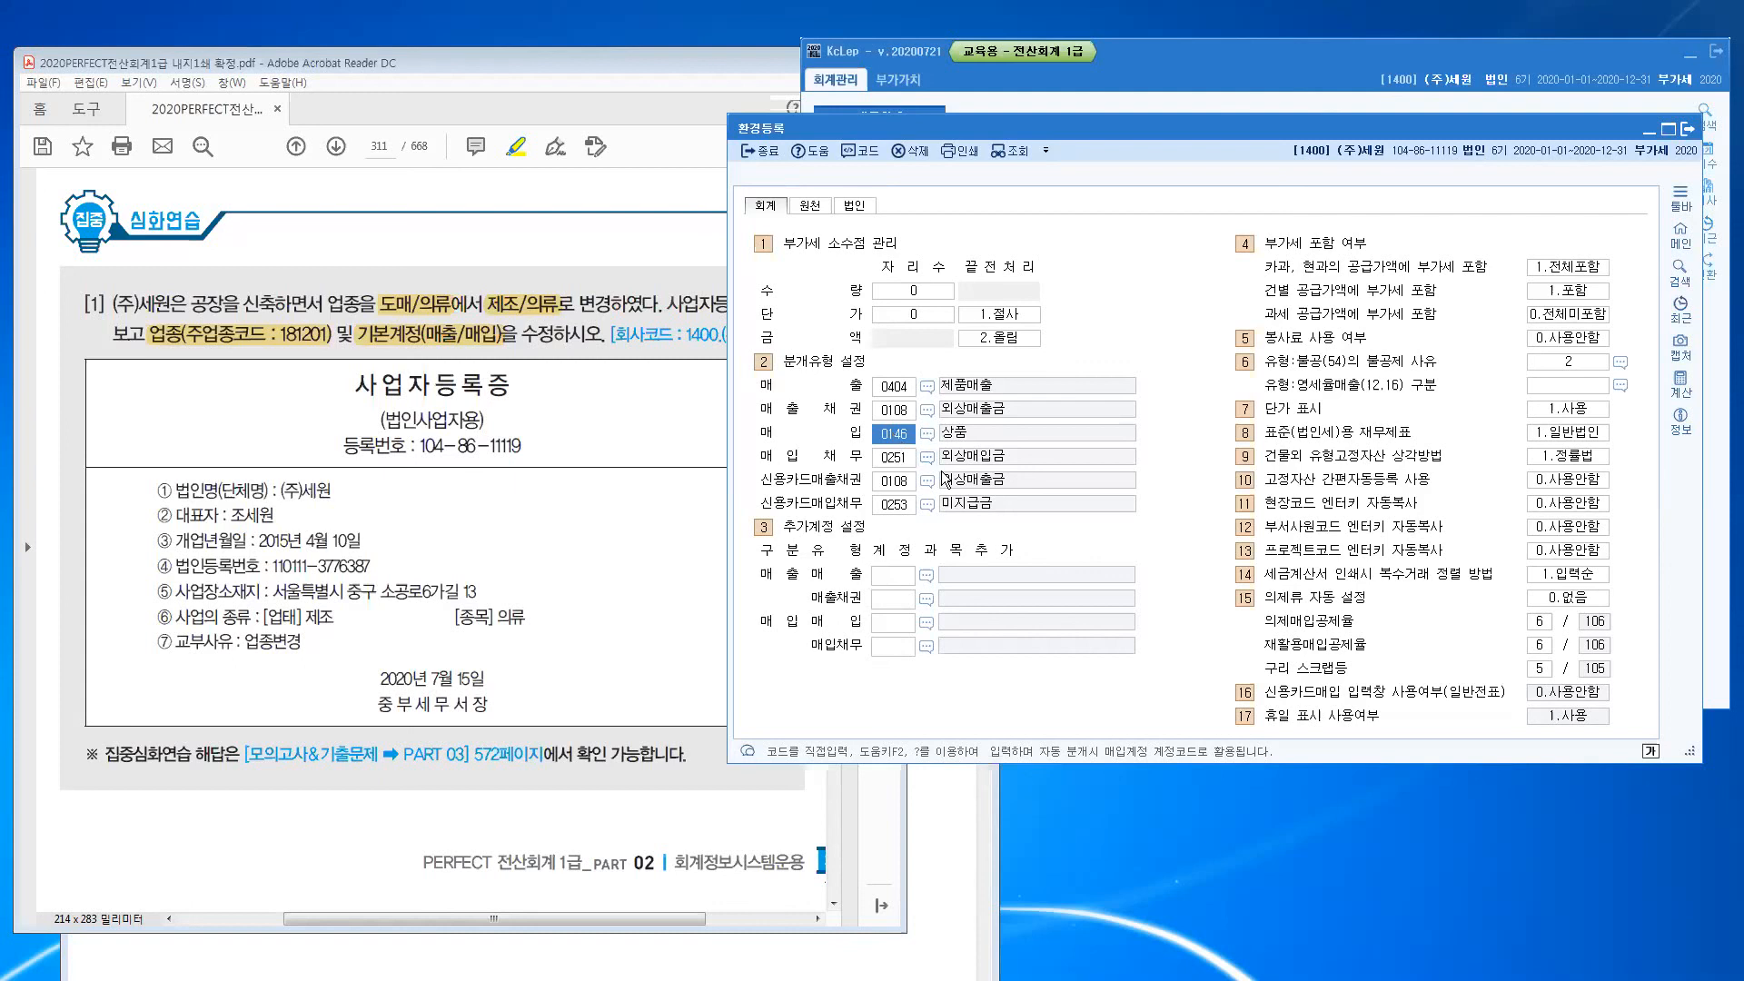
{"action": "type", "text": "153"}
{"action": "key", "text": "Return"}
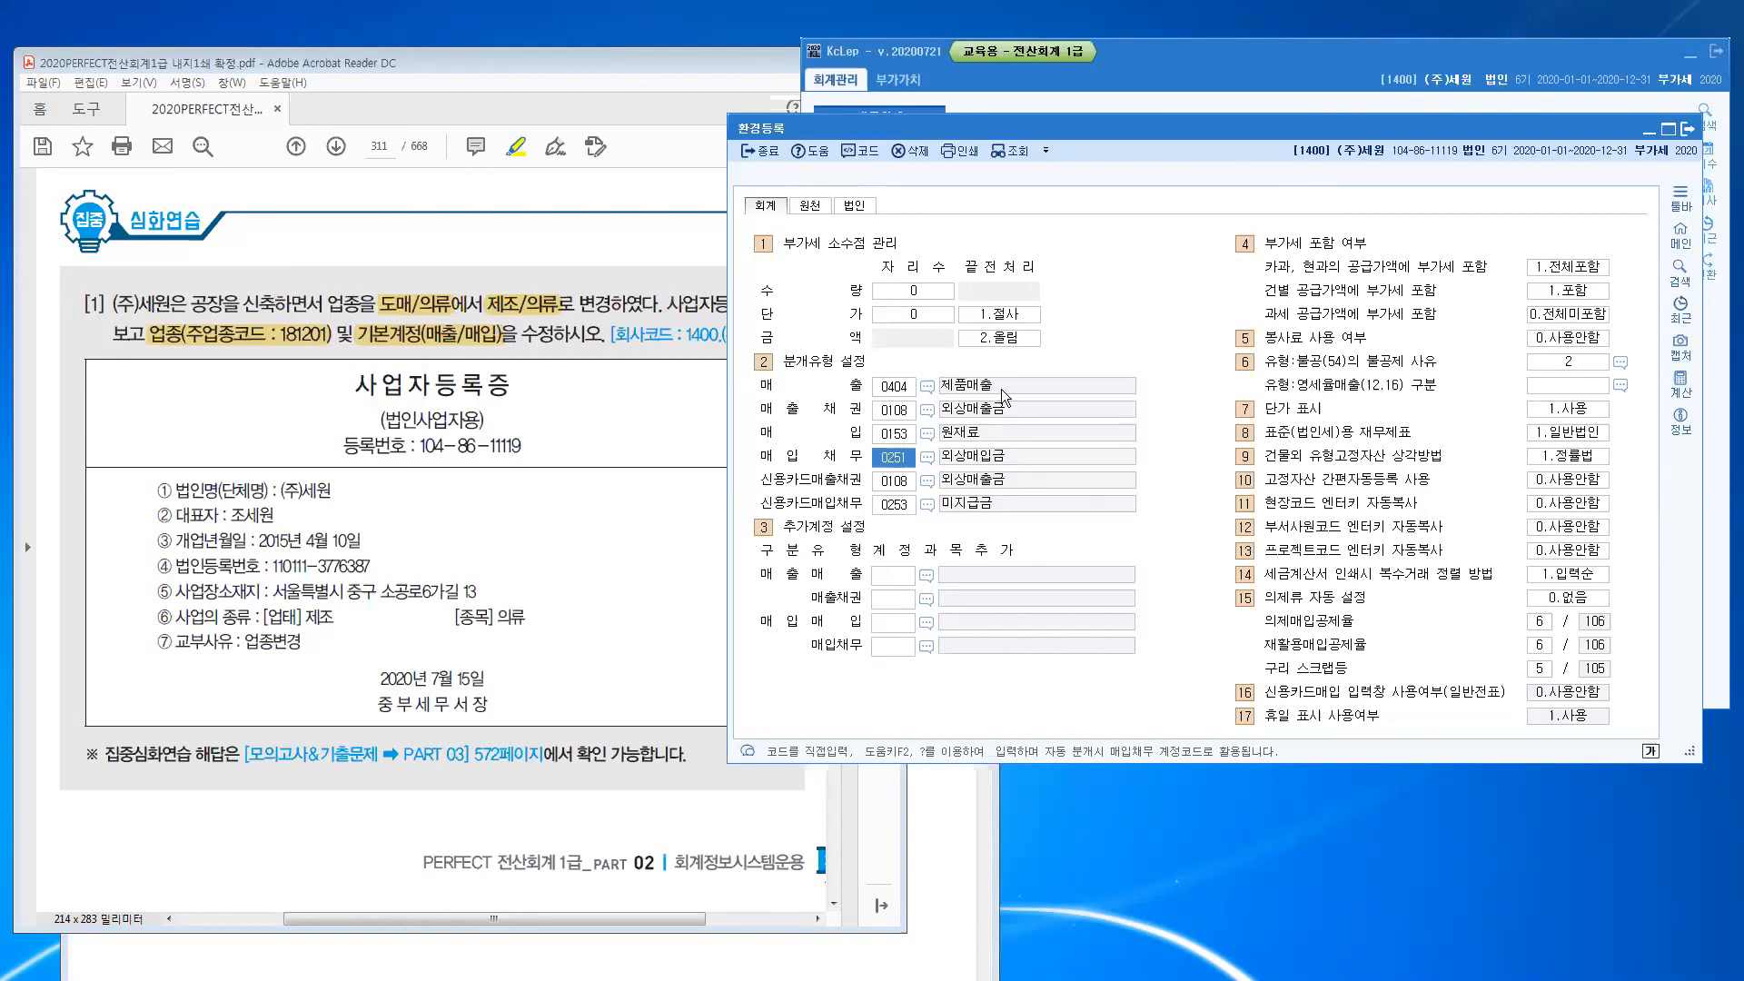
{"action": "left_click", "coordinate": [769, 150]}
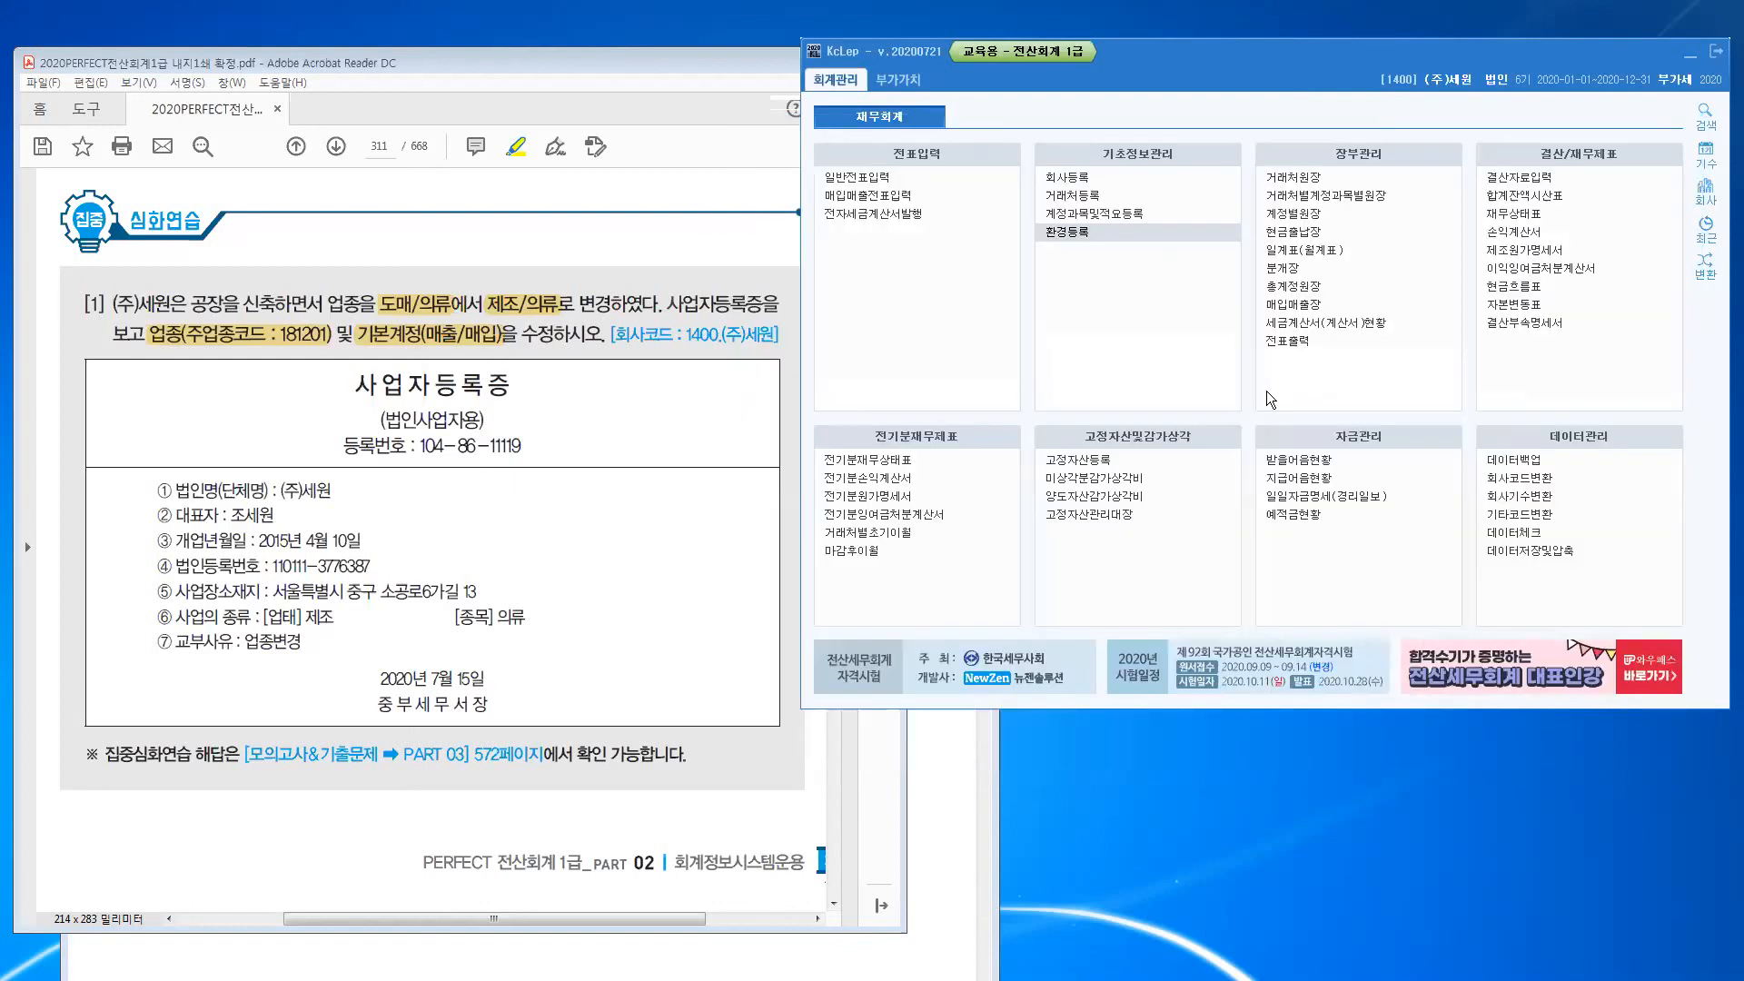